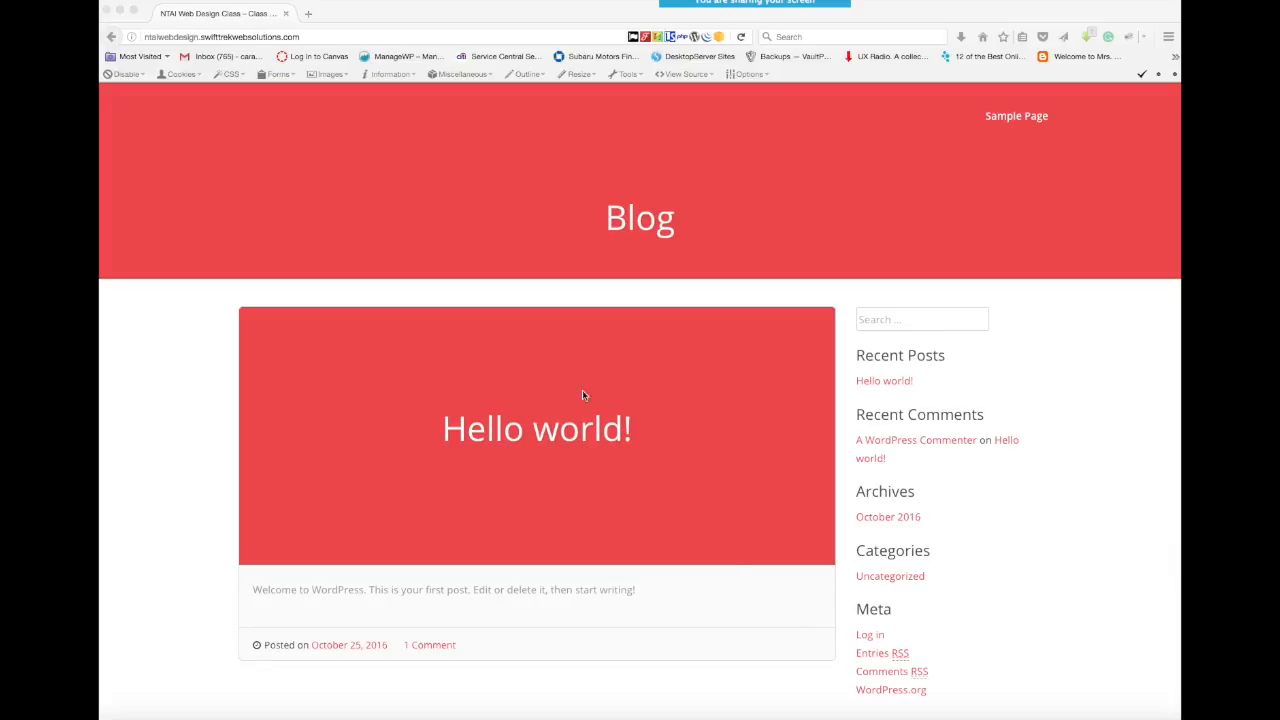
- Open the site's wp-admin login page and log in with the prefilled credentials
{"action": "left_click", "coordinate": [312, 40]}
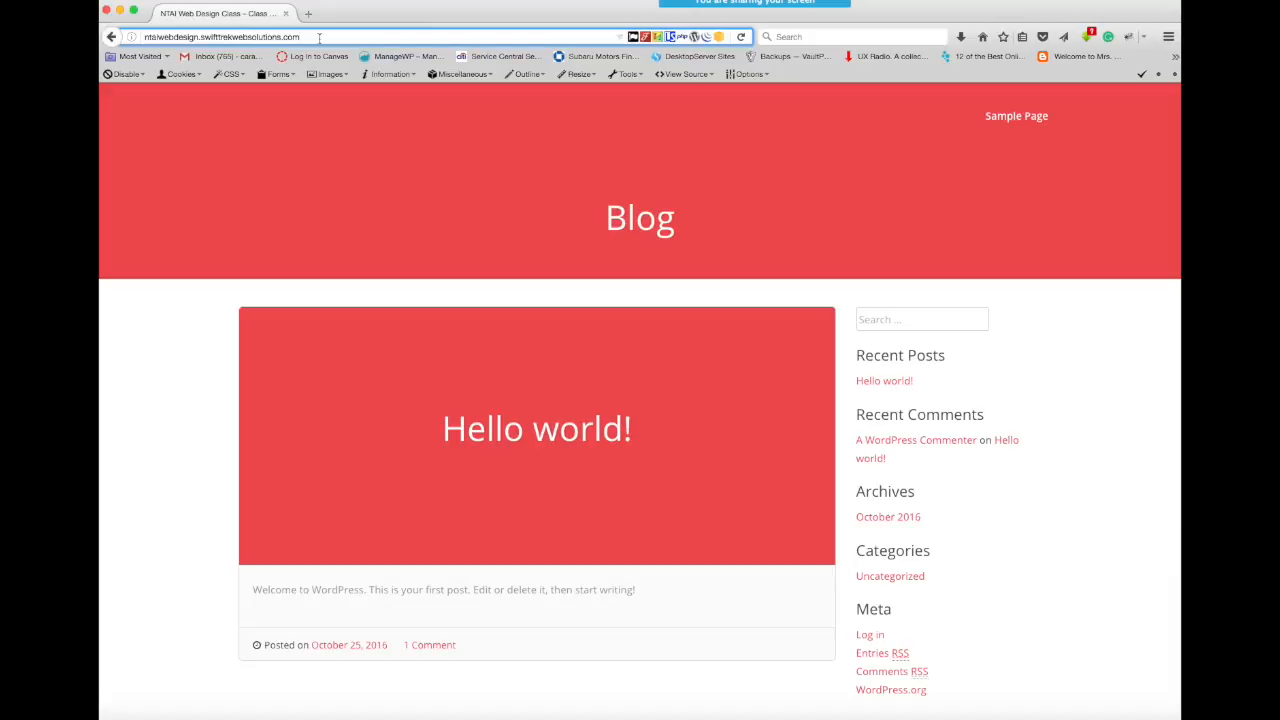
{"action": "type", "text": "/"}
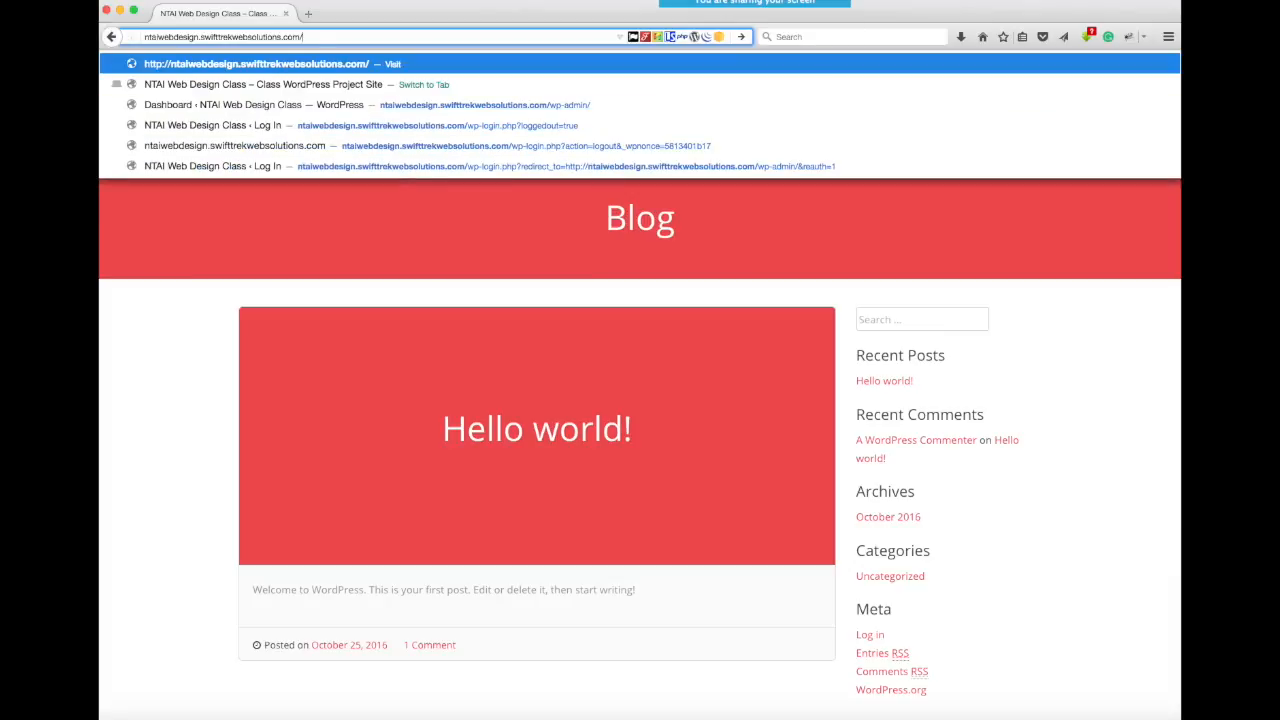
{"action": "type", "text": "w"}
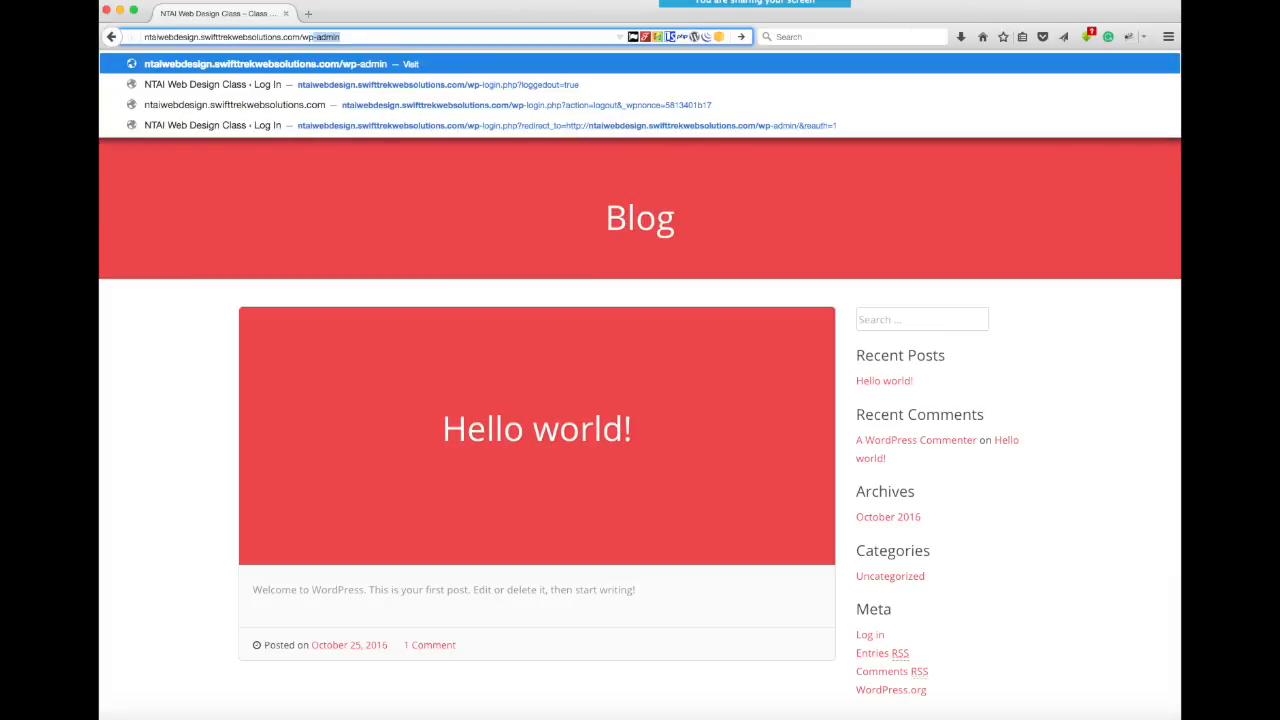
{"action": "type", "text": "p-ad"}
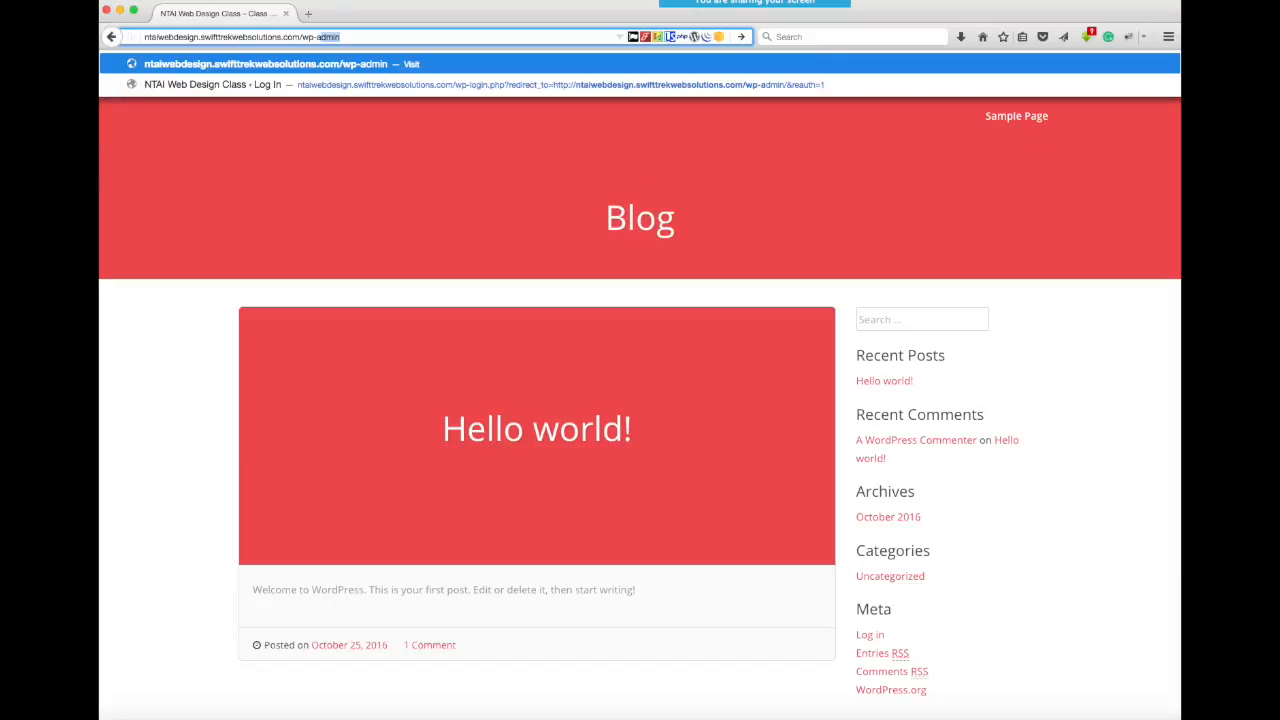
{"action": "type", "text": "min"}
{"action": "key", "text": "Return"}
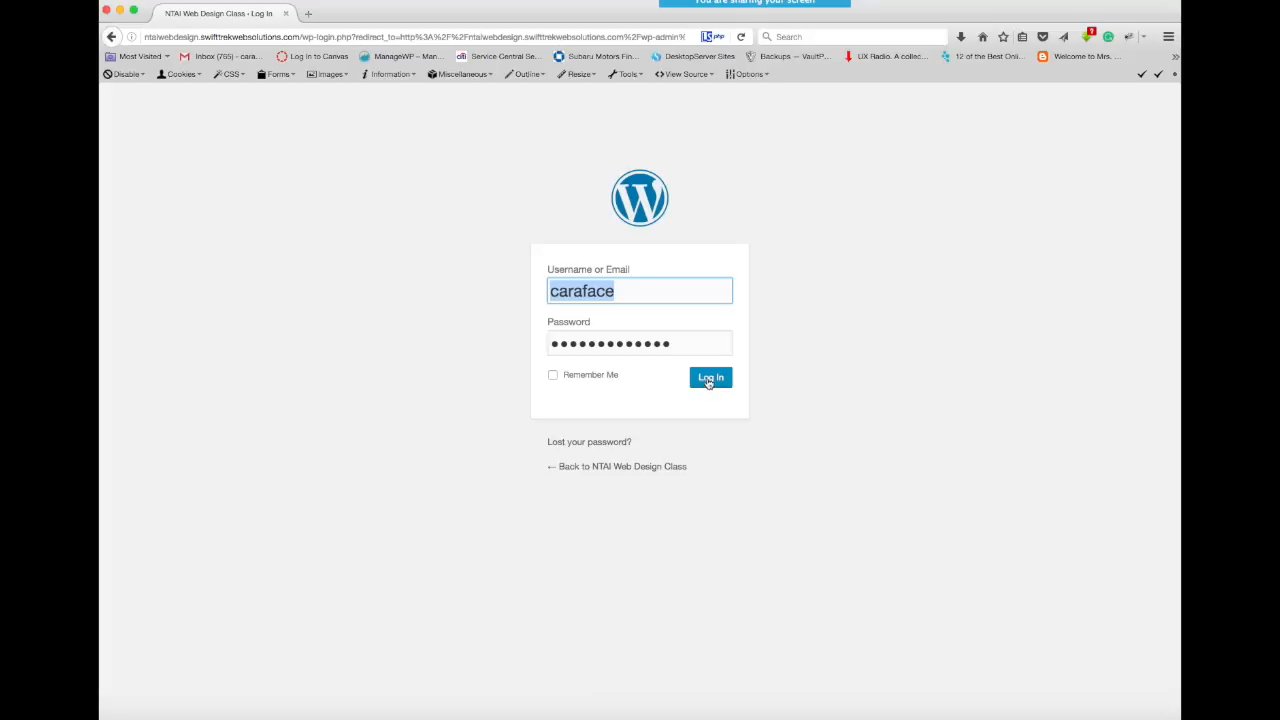
{"action": "left_click", "coordinate": [709, 380]}
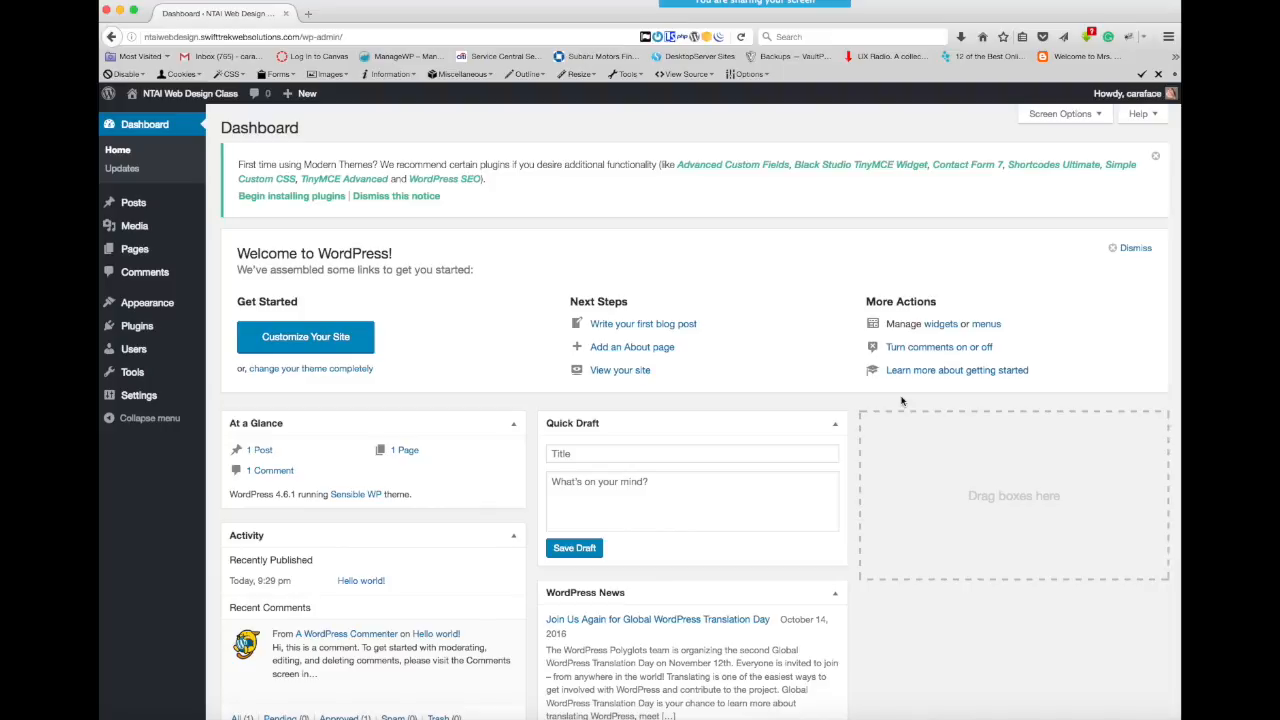
- Check the role of the existing account in the list of all users, and return to the dashboard
{"action": "mouse_move", "coordinate": [141, 330]}
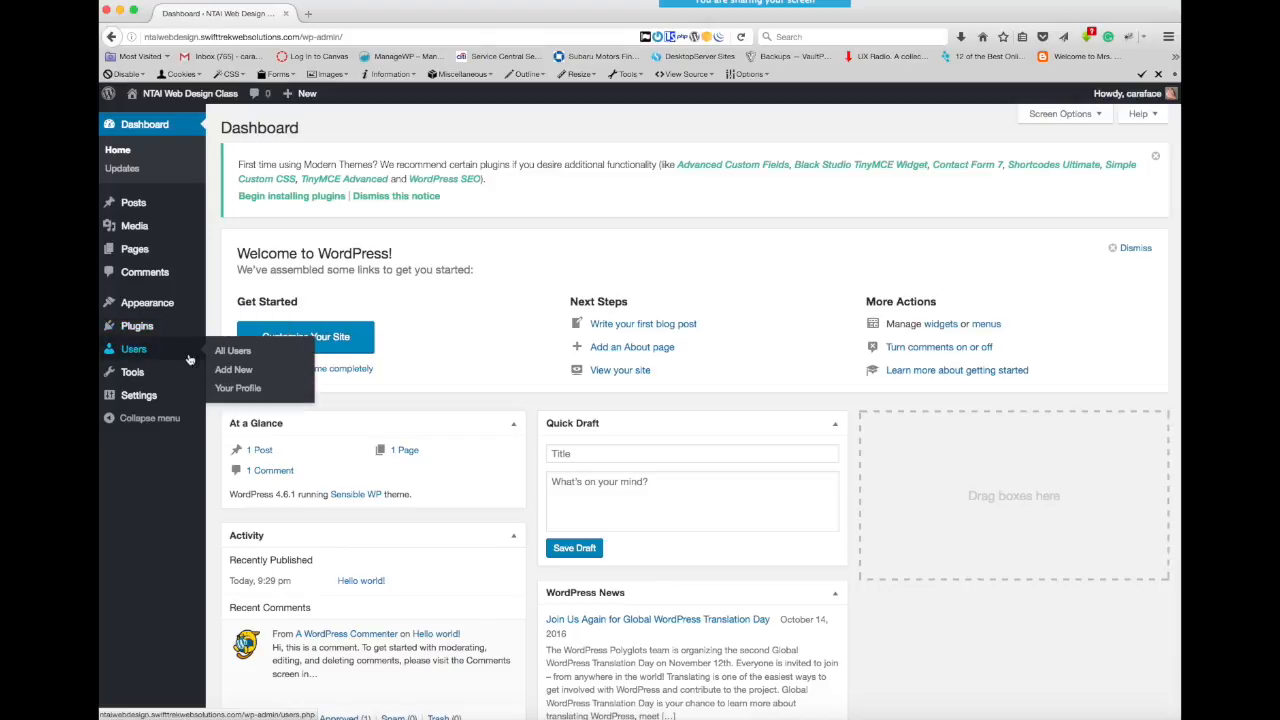
{"action": "left_click", "coordinate": [136, 352]}
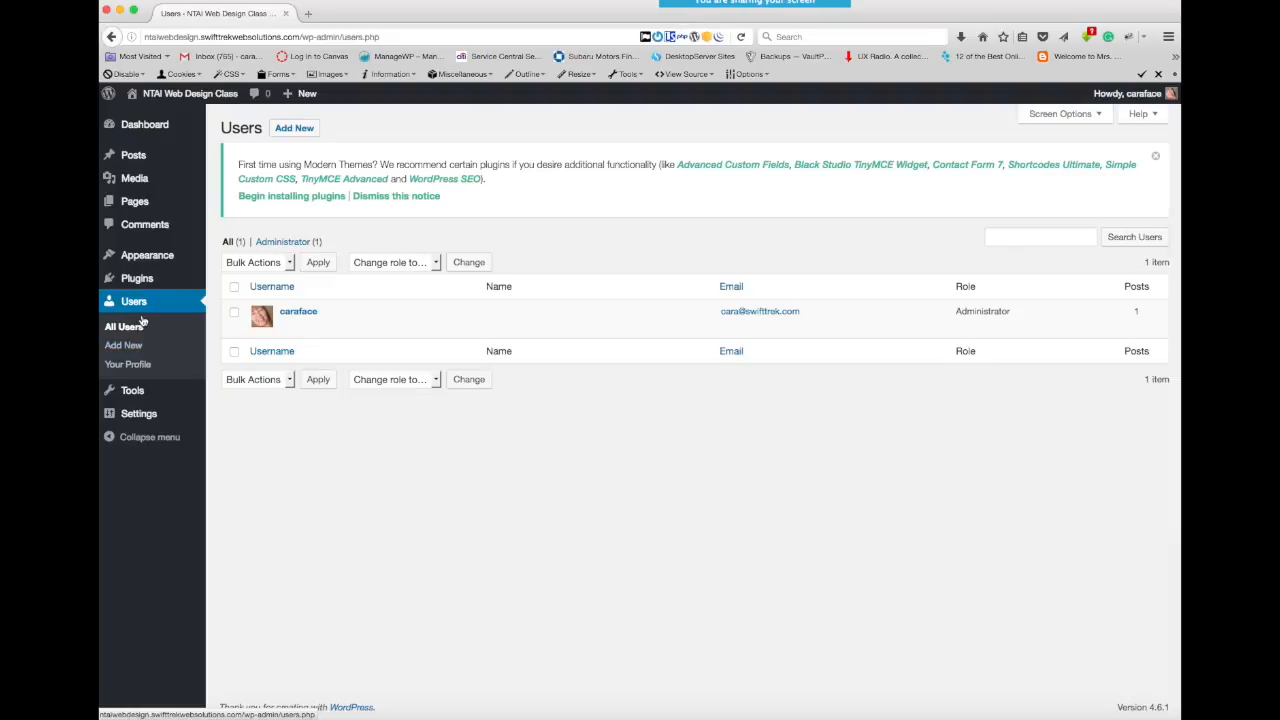
{"action": "mouse_move", "coordinate": [303, 327]}
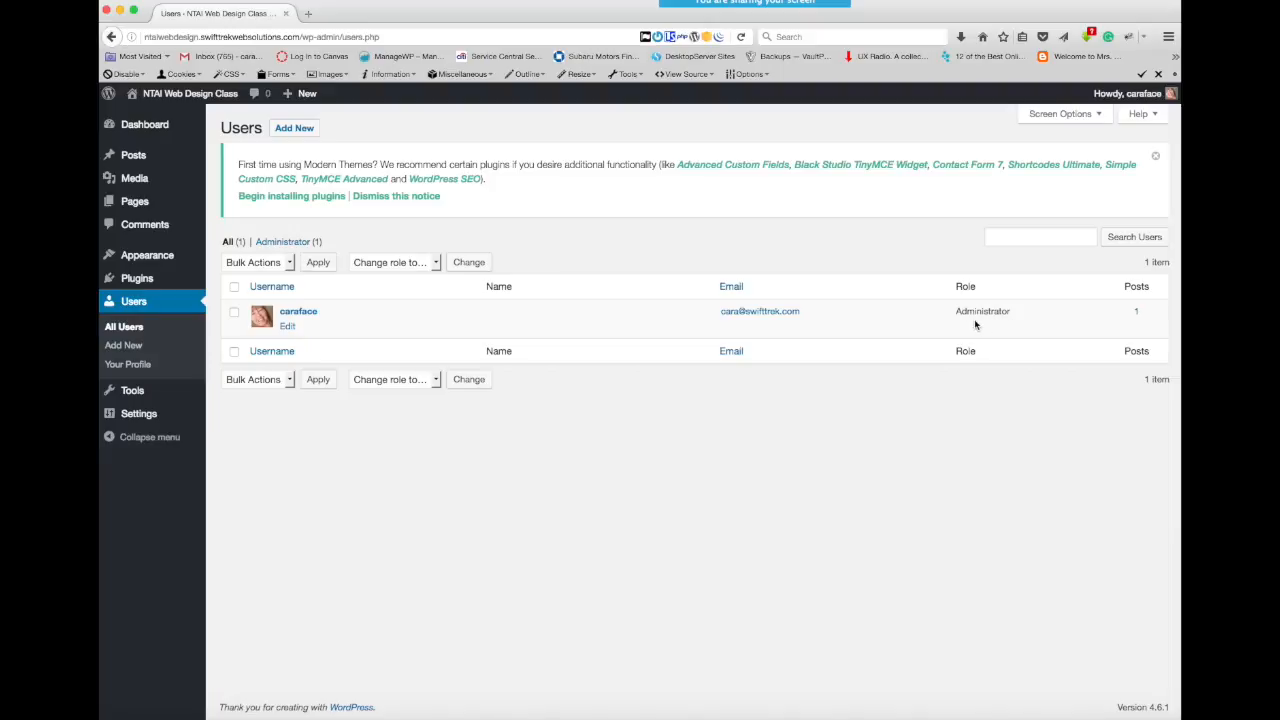
{"action": "left_click", "coordinate": [130, 309]}
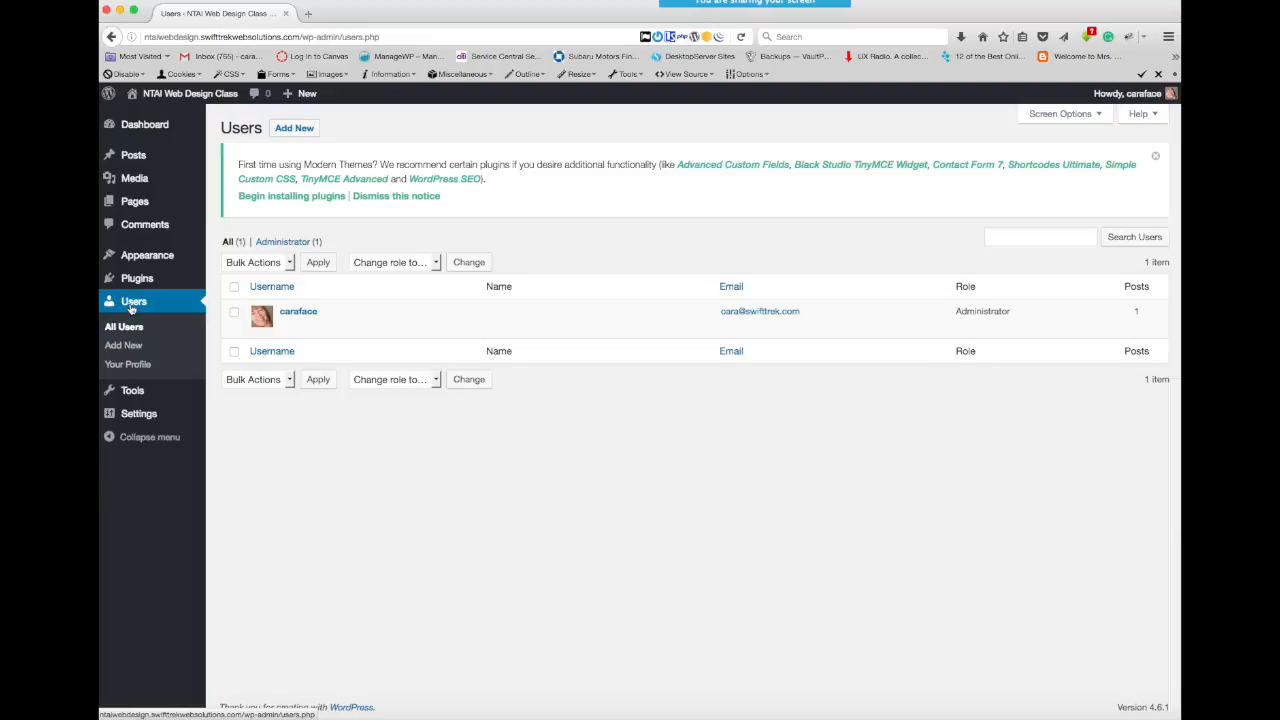
{"action": "left_click", "coordinate": [145, 125]}
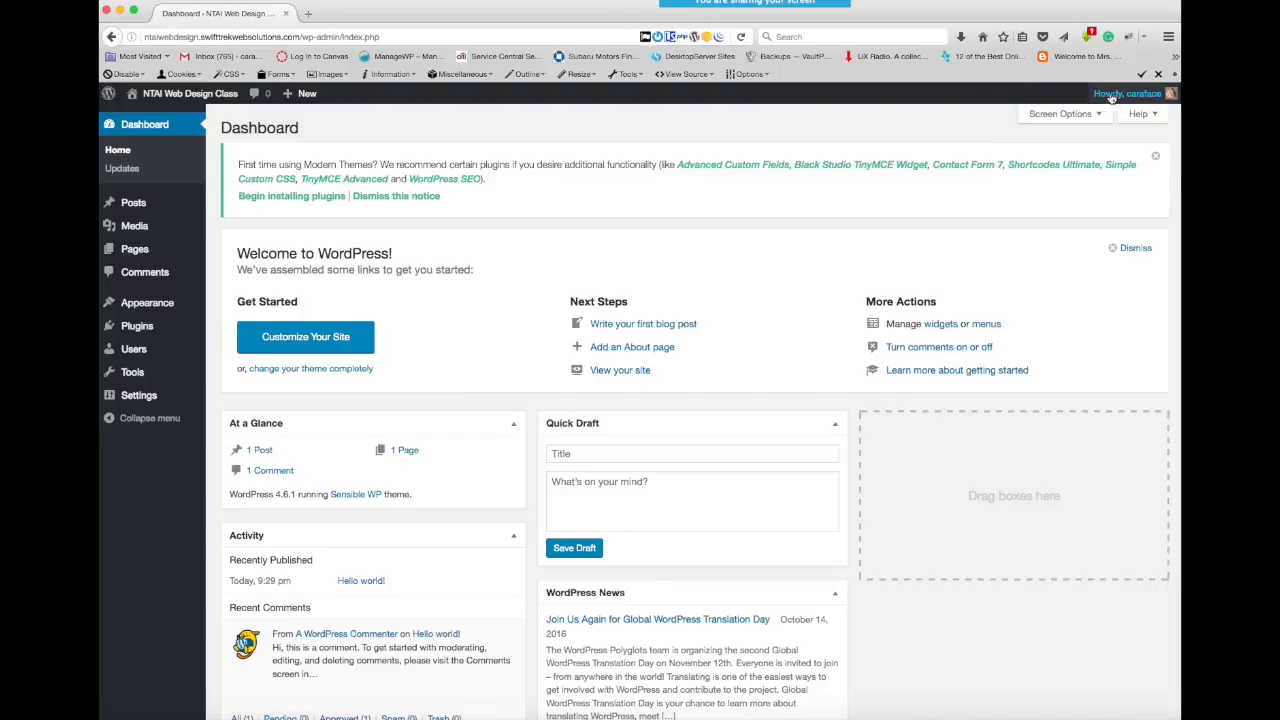
- Log out of the WordPress account and log back in with the saved credentials
{"action": "mouse_move", "coordinate": [1111, 97]}
{"action": "left_click", "coordinate": [1093, 163]}
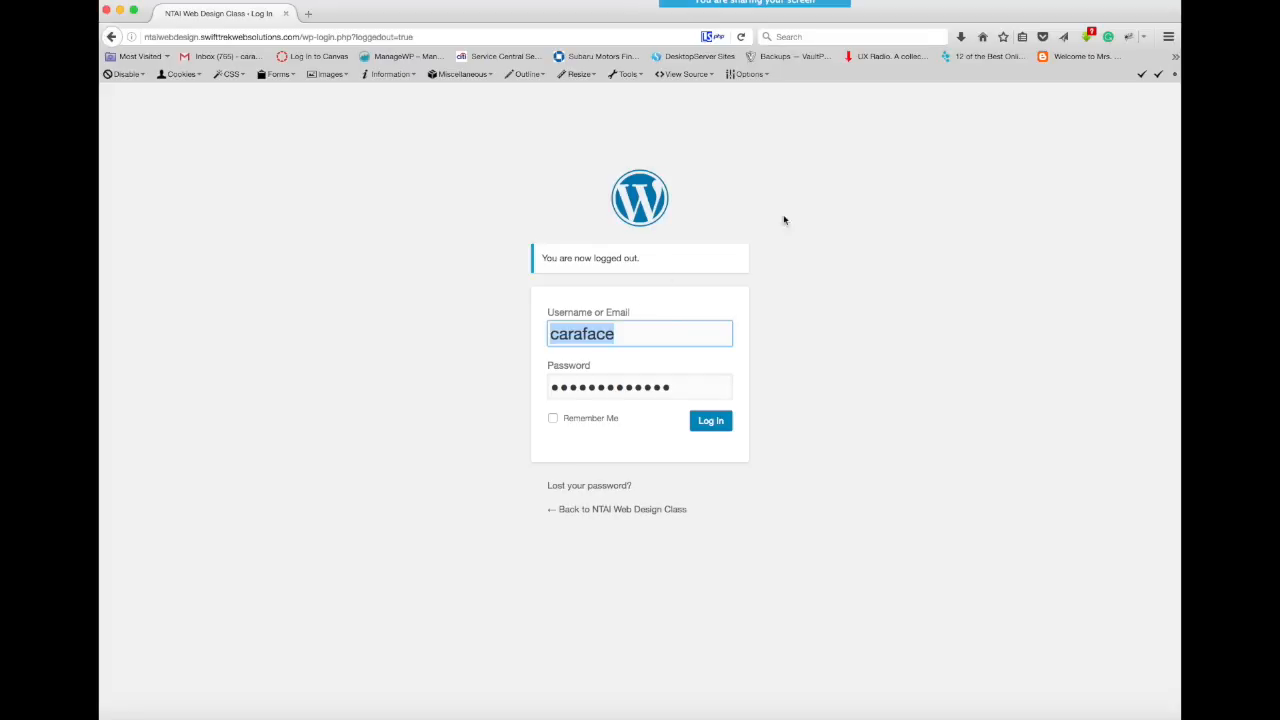
{"action": "left_click", "coordinate": [819, 184]}
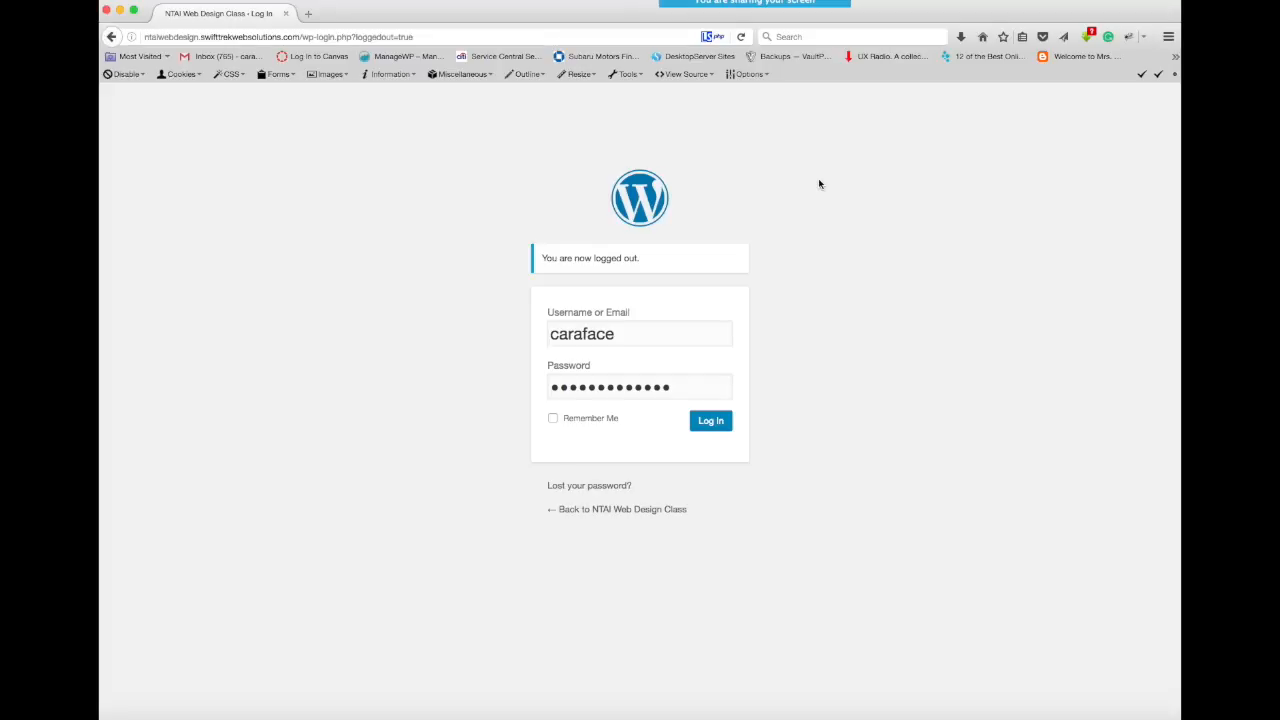
{"action": "left_click", "coordinate": [710, 421]}
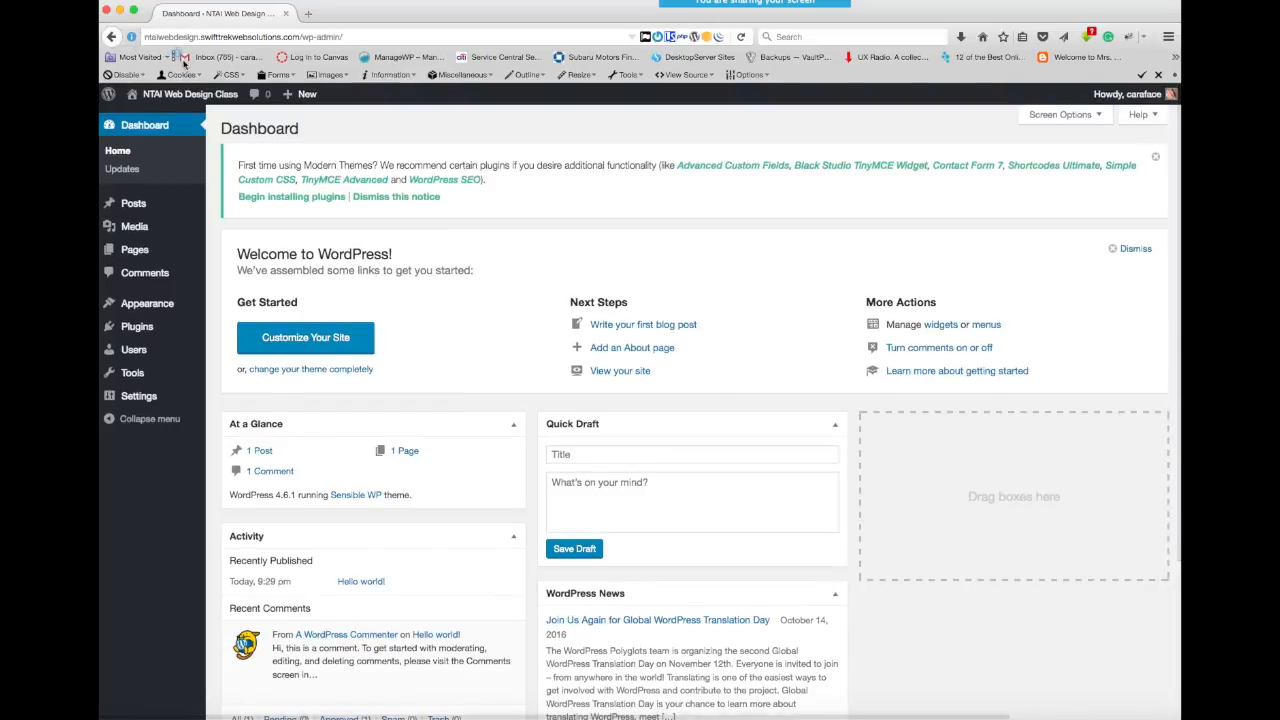
- Bookmark the WordPress dashboard page on the browser's bookmarks bar, just before the inbox bookmark
{"action": "left_click_drag", "start_coordinate": [176, 62], "coordinate": [190, 58]}
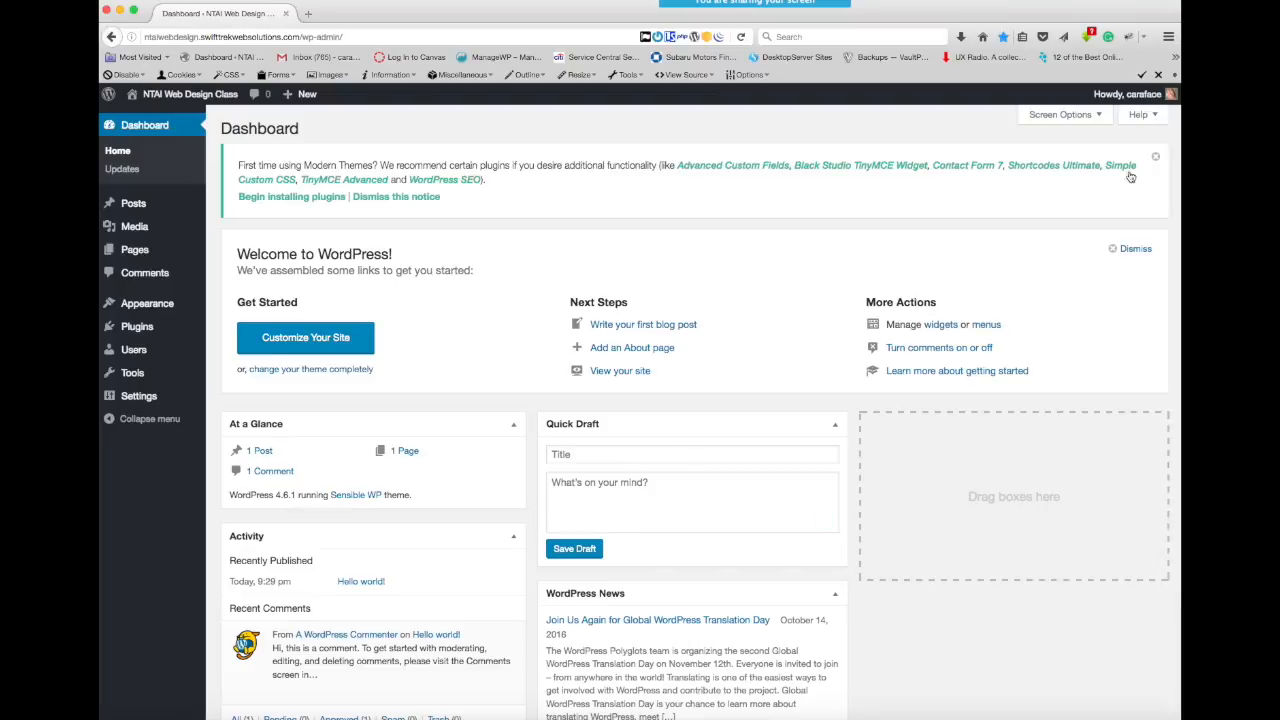
- Open the General settings and review the site title, tagline, site addresses, admin email and membership options
{"action": "mouse_move", "coordinate": [1131, 105]}
{"action": "mouse_move", "coordinate": [130, 398]}
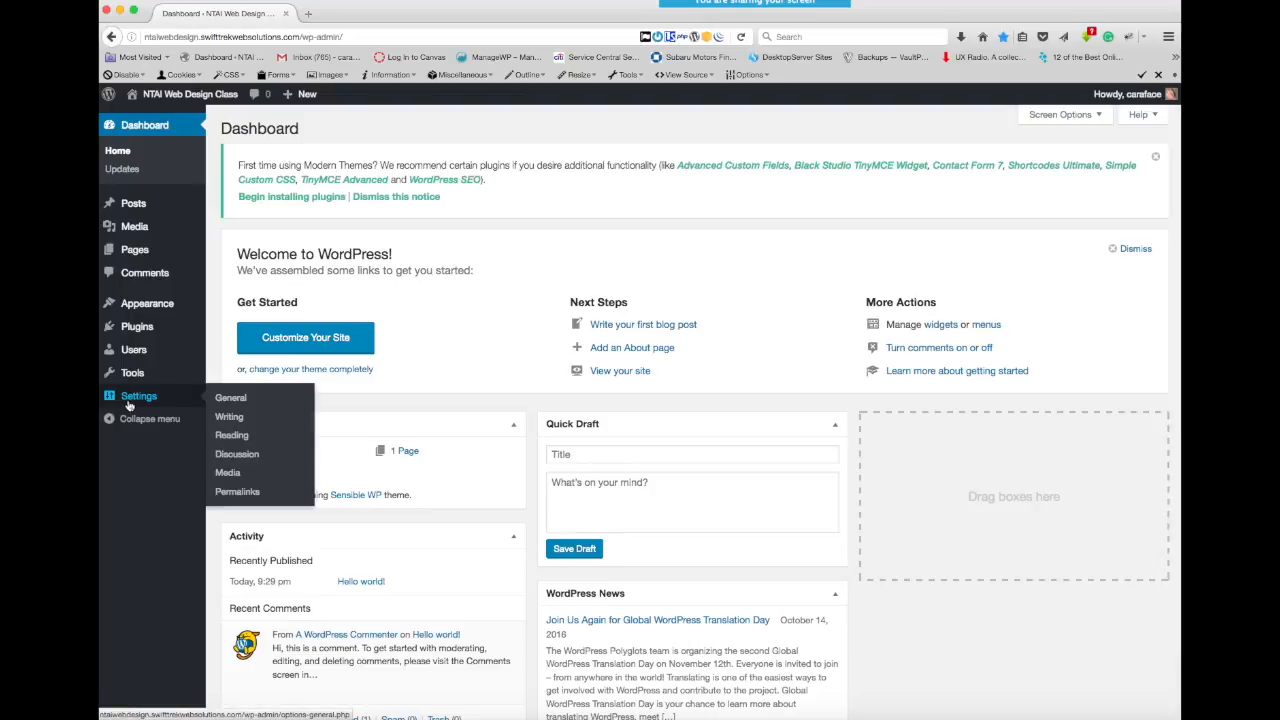
{"action": "left_click", "coordinate": [241, 400]}
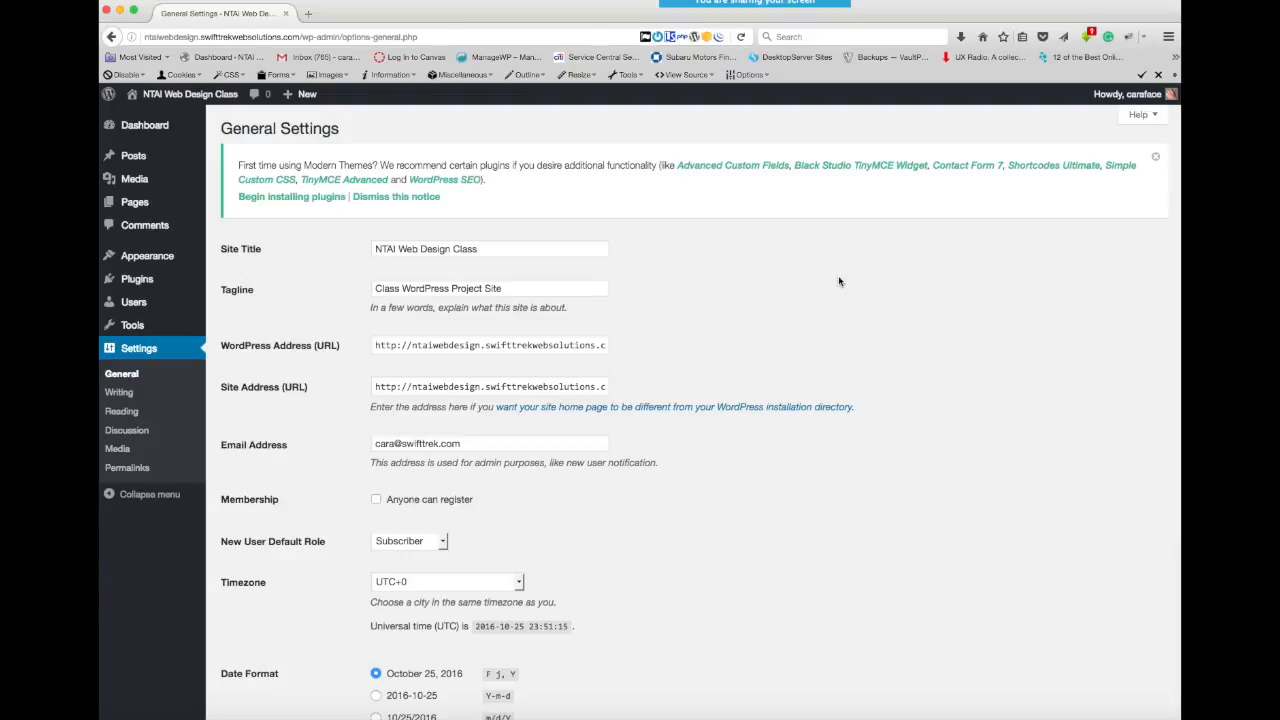
{"action": "scroll", "coordinate": [838, 281], "scroll_direction": "down", "scroll_amount": 2}
{"action": "scroll", "coordinate": [838, 281], "scroll_direction": "up", "scroll_amount": 2}
{"action": "left_click", "coordinate": [528, 291]}
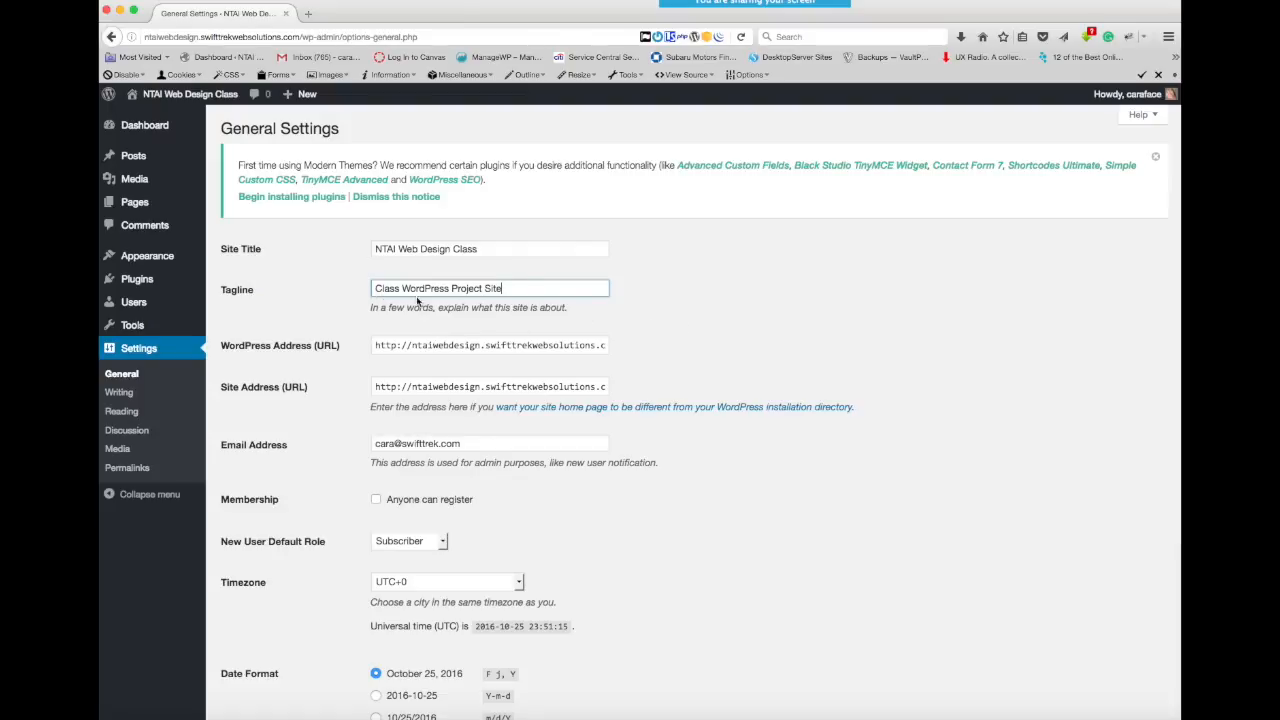
{"action": "scroll", "coordinate": [748, 297], "scroll_direction": "down", "scroll_amount": 3}
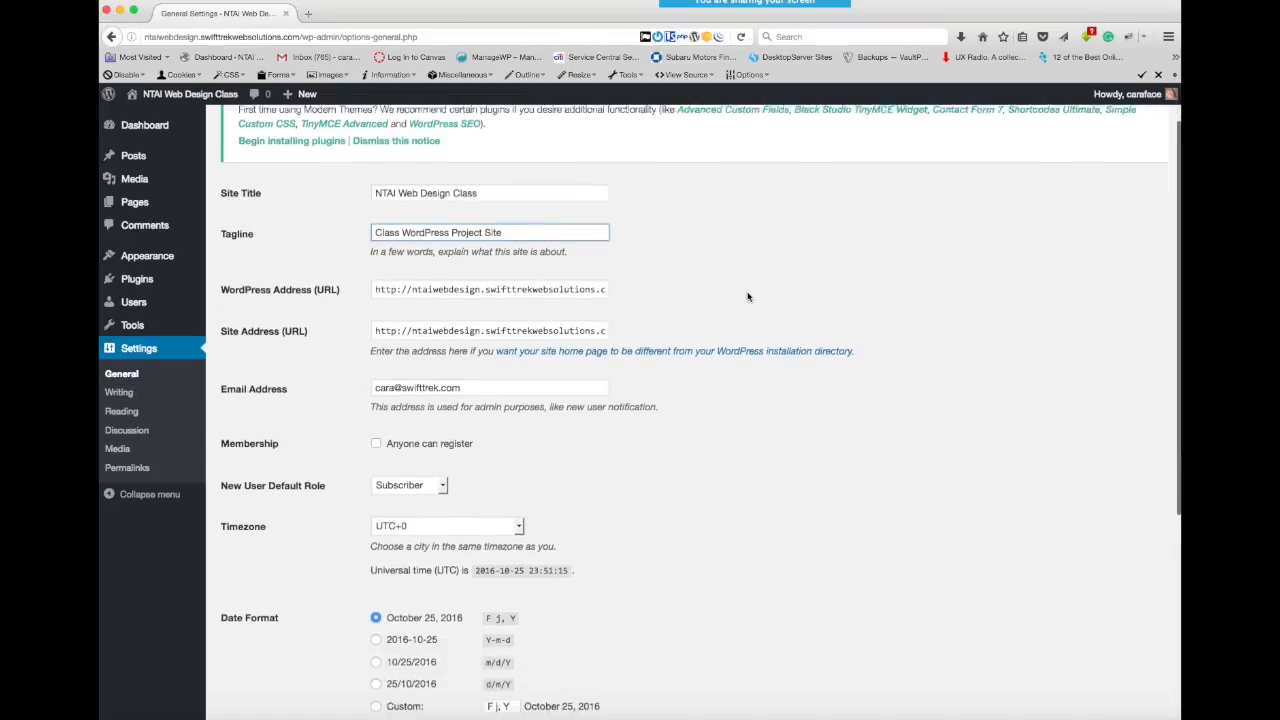
{"action": "scroll", "coordinate": [748, 297], "scroll_direction": "up", "scroll_amount": 2}
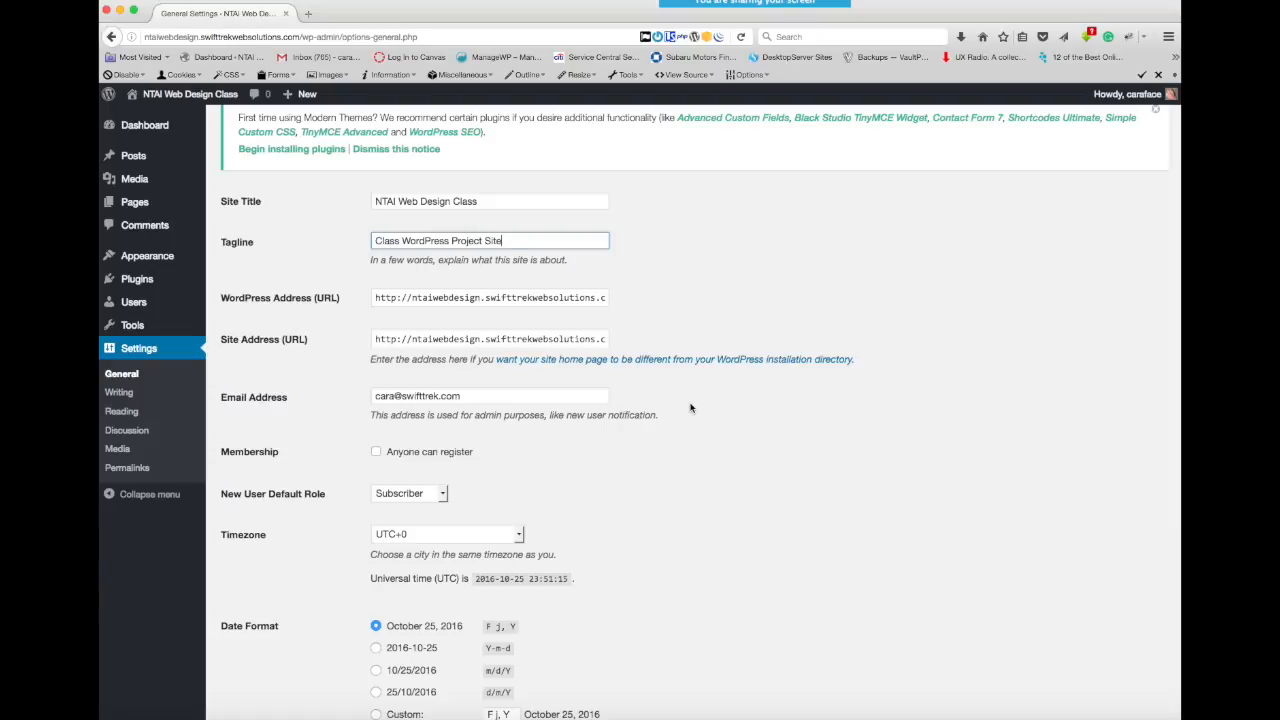
{"action": "scroll", "coordinate": [690, 407], "scroll_direction": "down", "scroll_amount": 5}
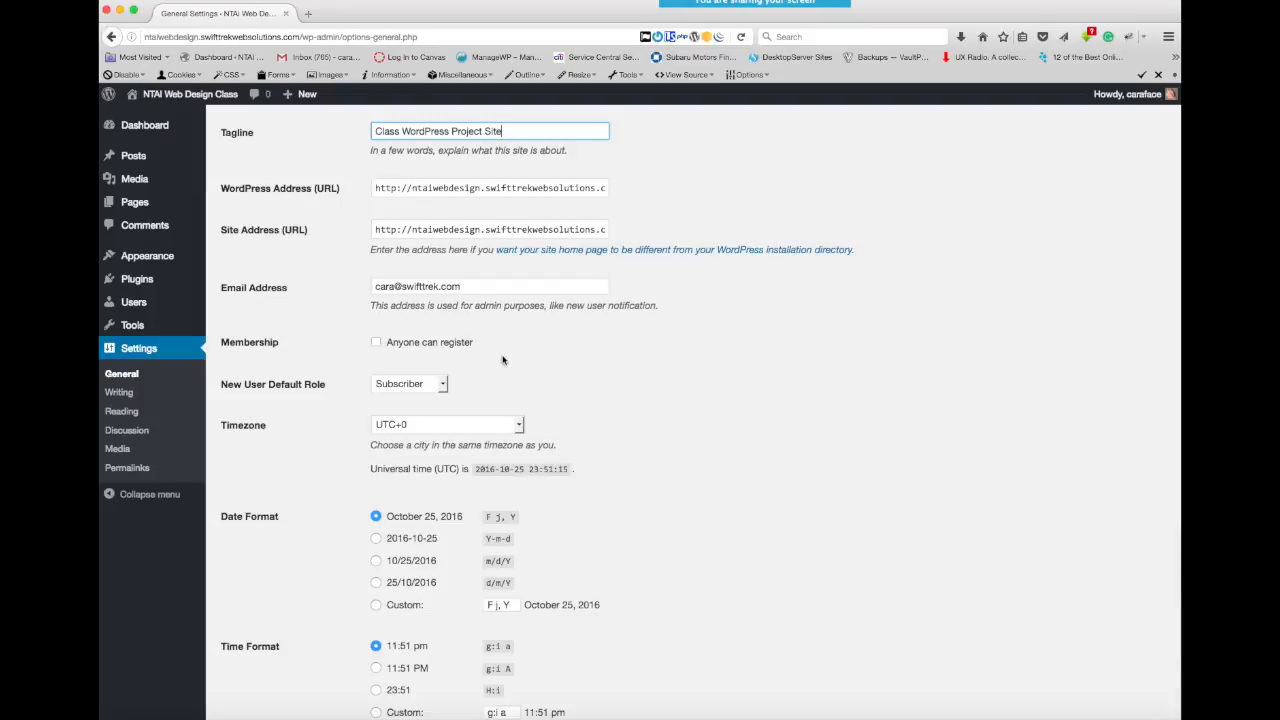
{"action": "scroll", "coordinate": [617, 363], "scroll_direction": "up", "scroll_amount": 2}
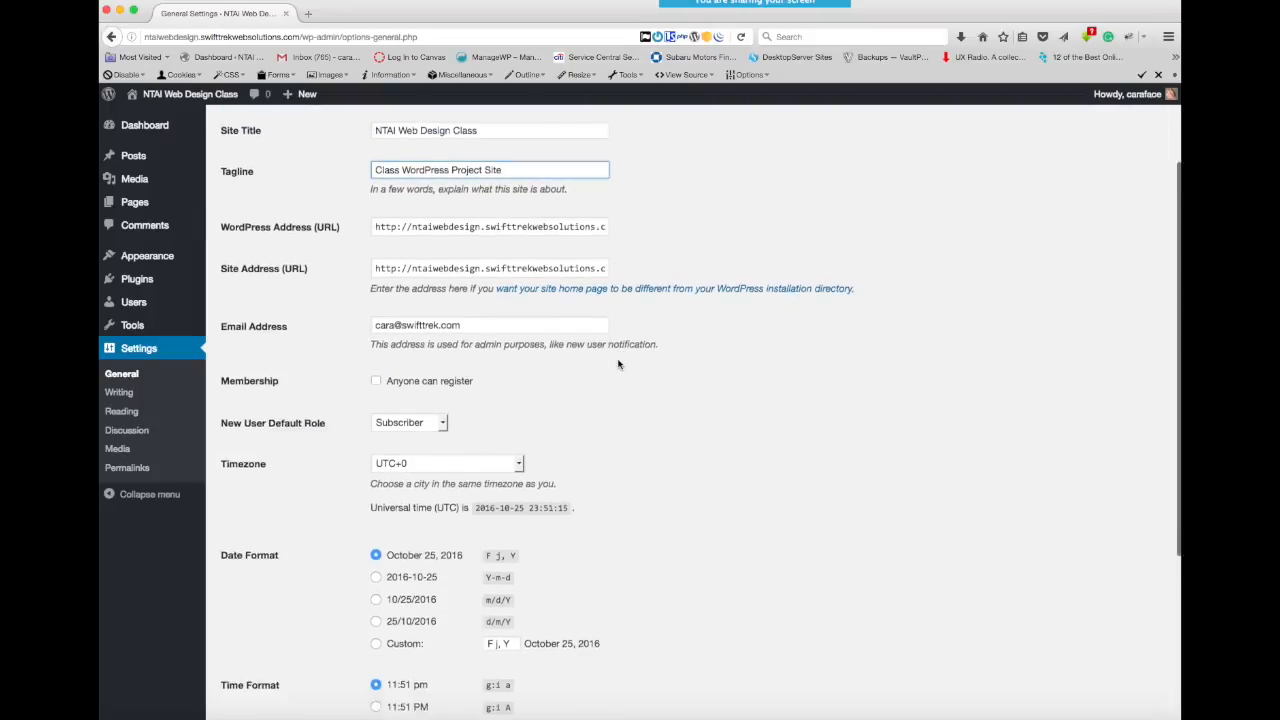
{"action": "scroll", "coordinate": [617, 363], "scroll_direction": "down", "scroll_amount": 2}
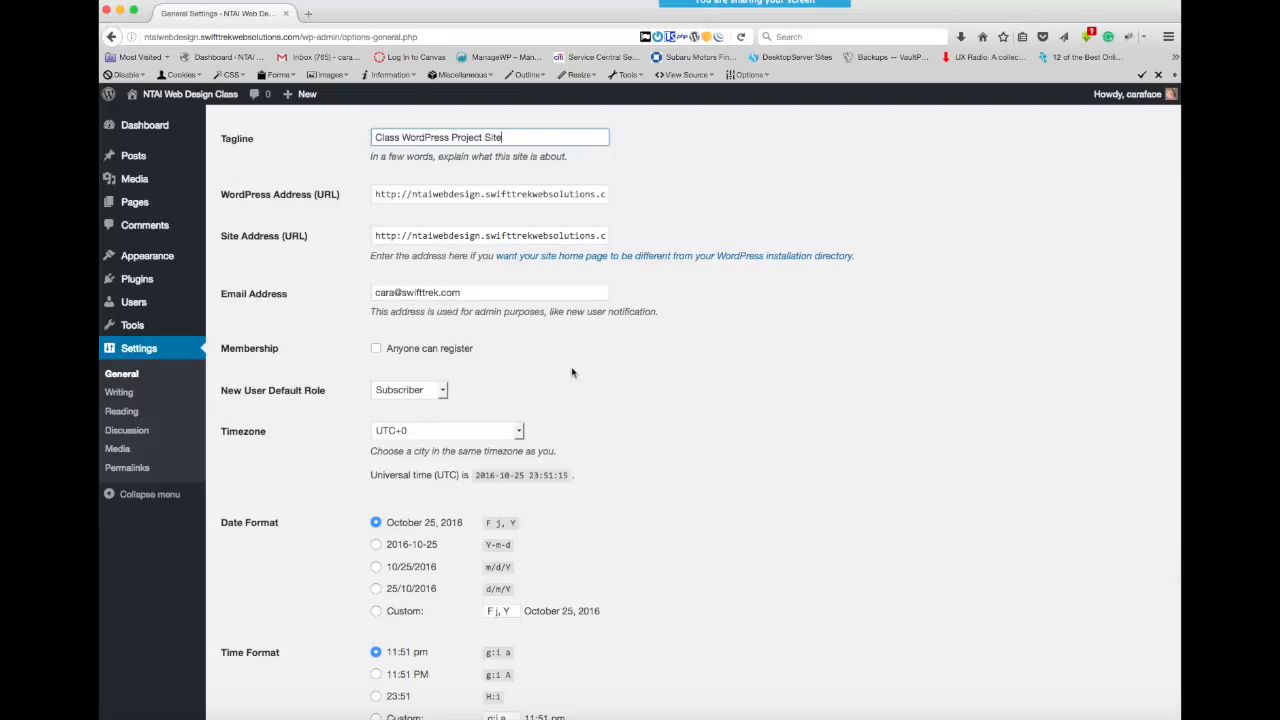
{"action": "scroll", "coordinate": [570, 370], "scroll_direction": "down", "scroll_amount": 3}
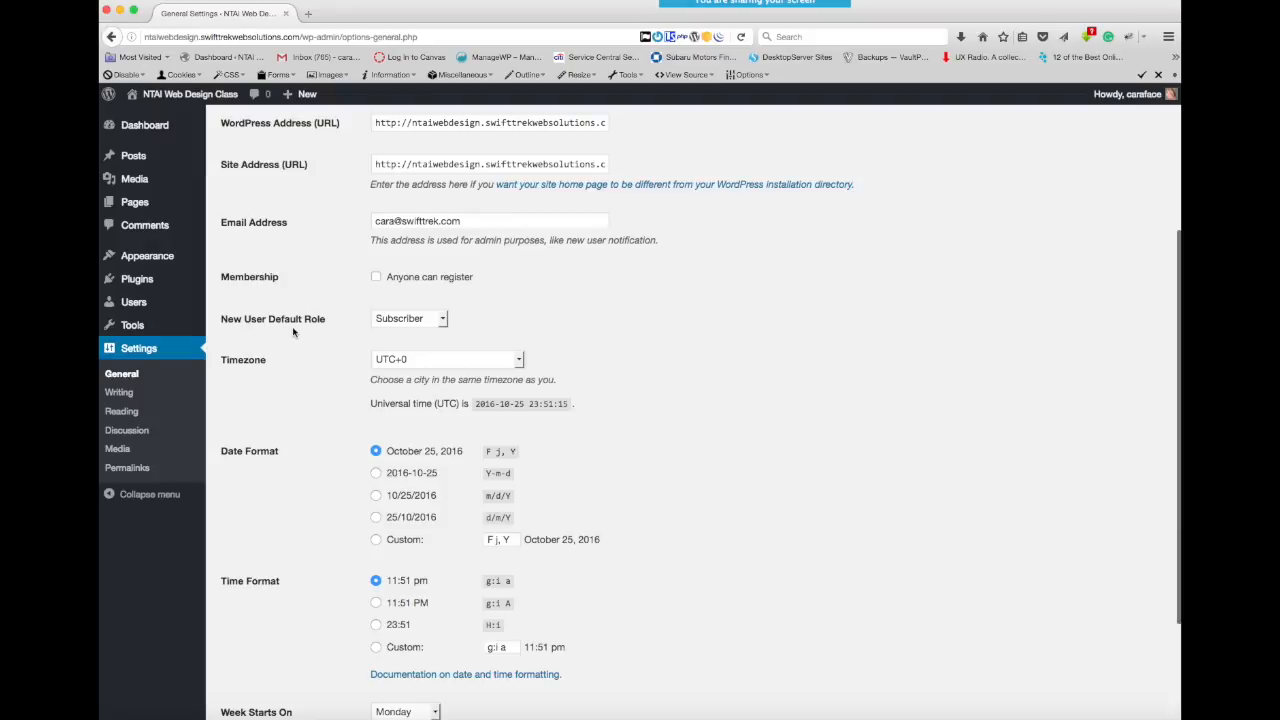
- Examine the roles offered for the new user default role without changing the selection
{"action": "left_click", "coordinate": [443, 320]}
{"action": "left_click", "coordinate": [443, 320]}
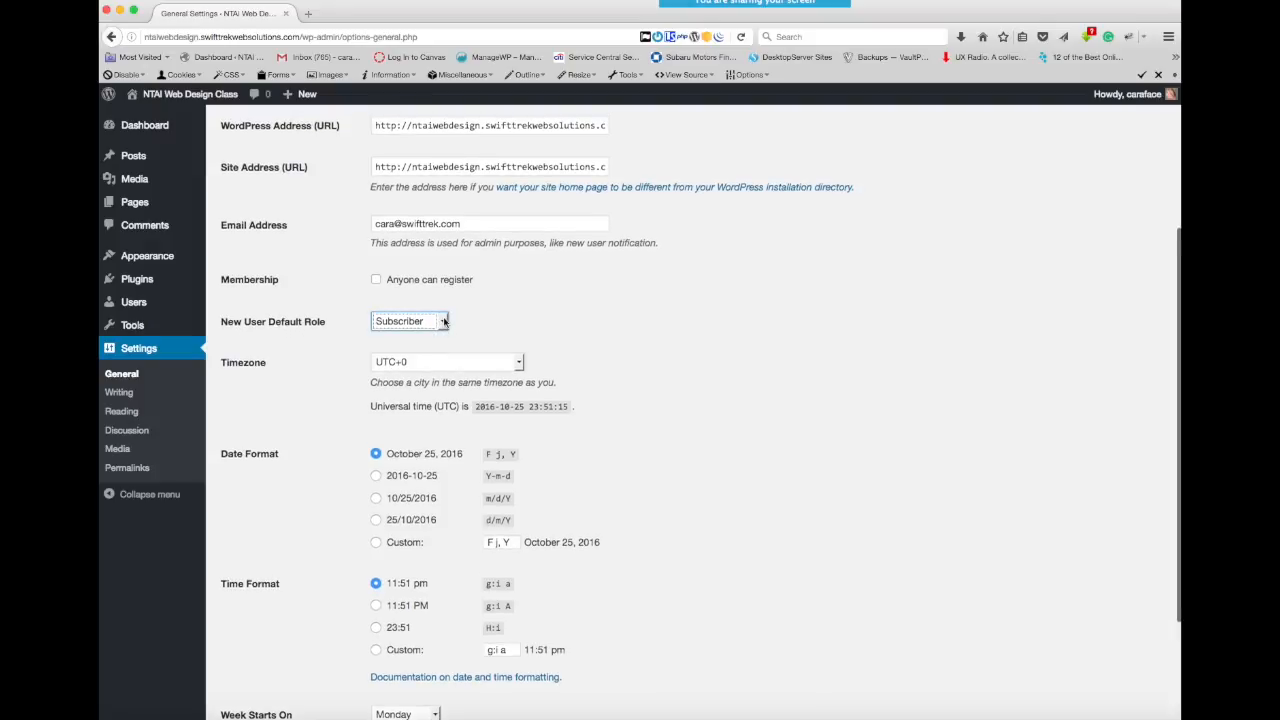
{"action": "left_click", "coordinate": [443, 321]}
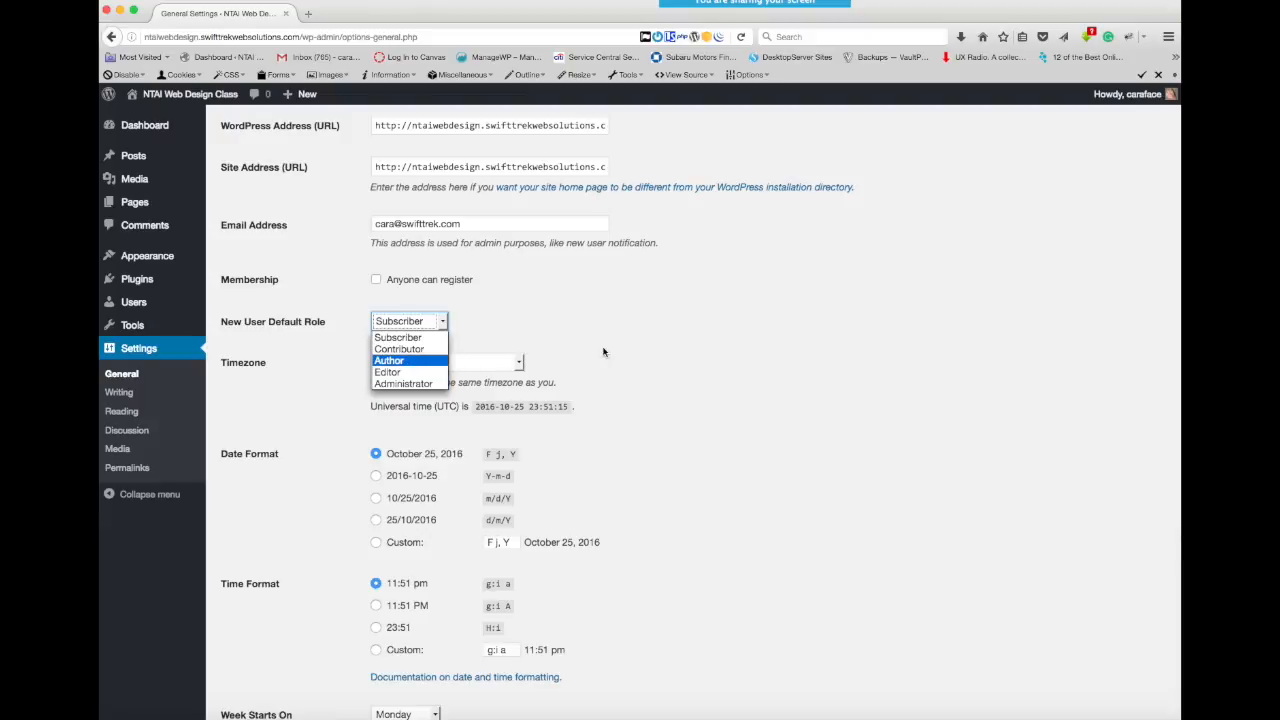
{"action": "left_click", "coordinate": [657, 353]}
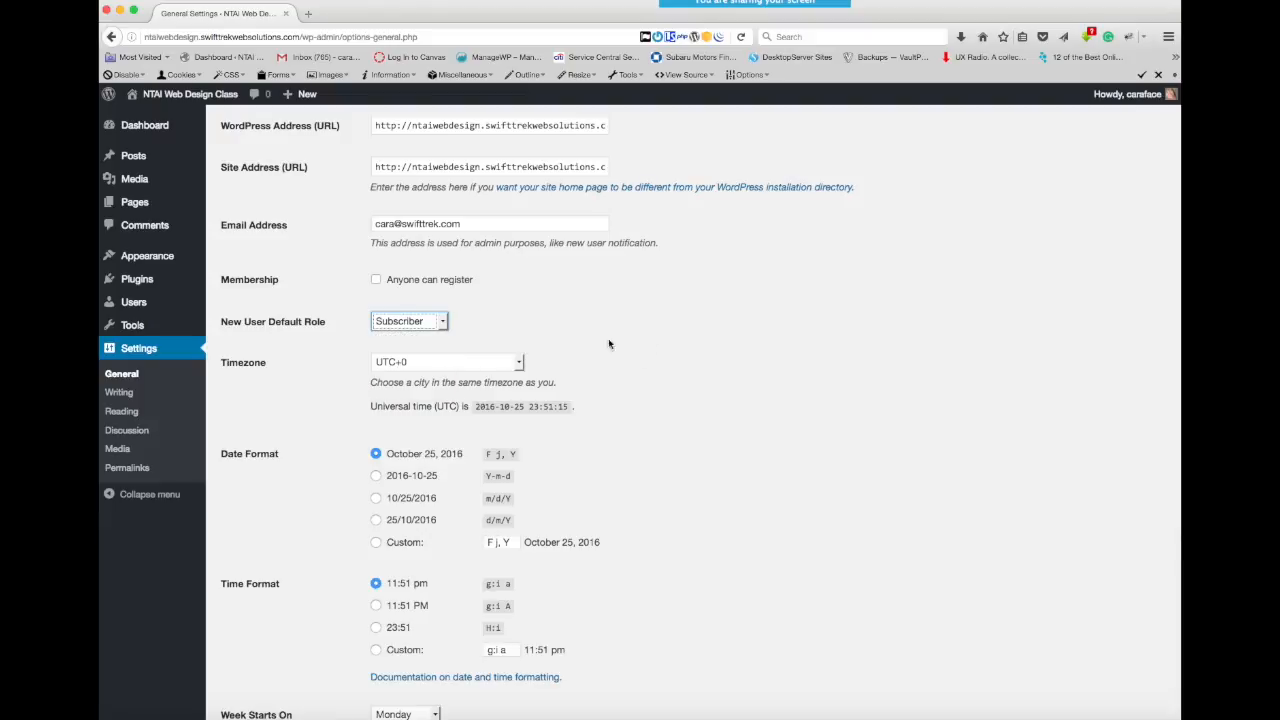
{"action": "left_click", "coordinate": [443, 321]}
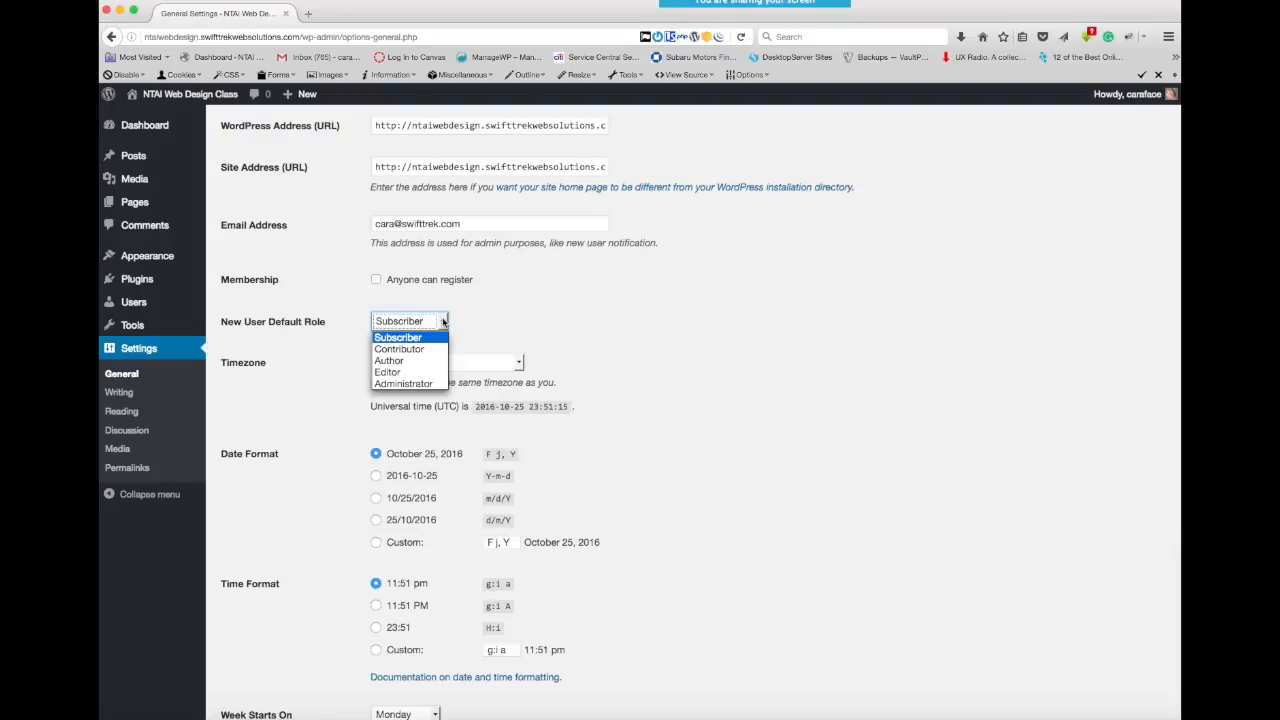
{"action": "left_click", "coordinate": [643, 310]}
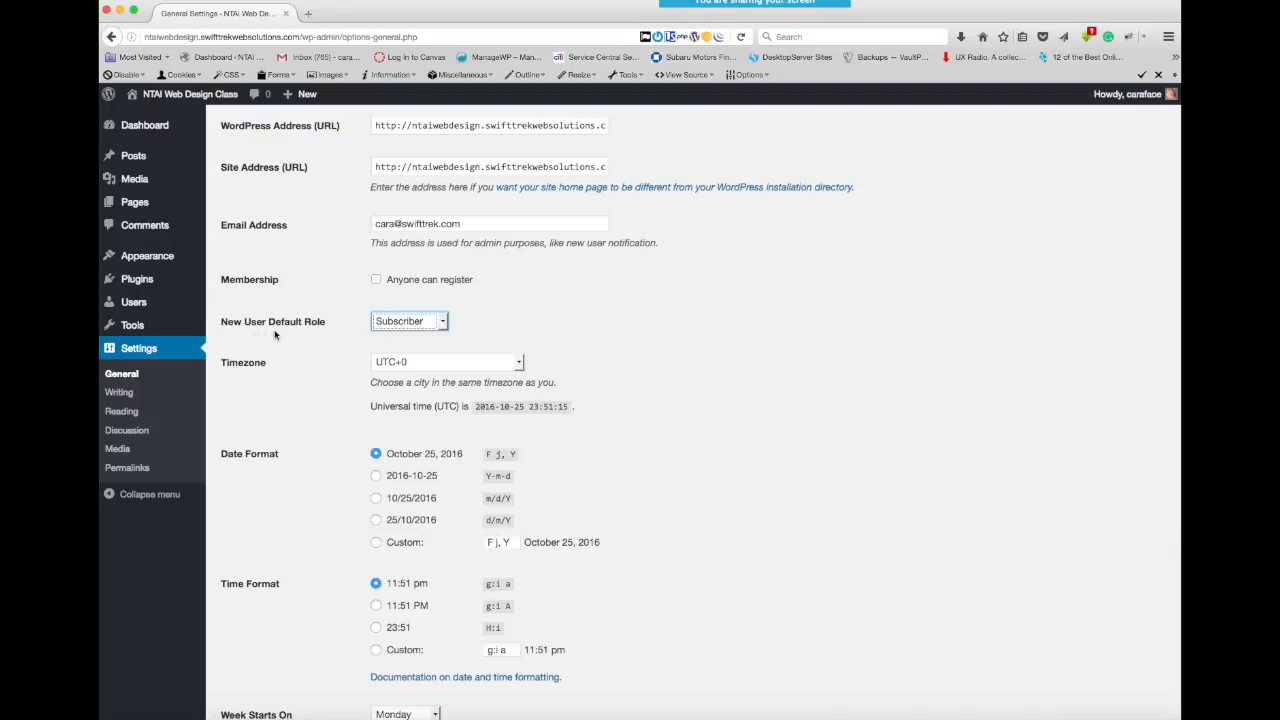
{"action": "left_click", "coordinate": [443, 321]}
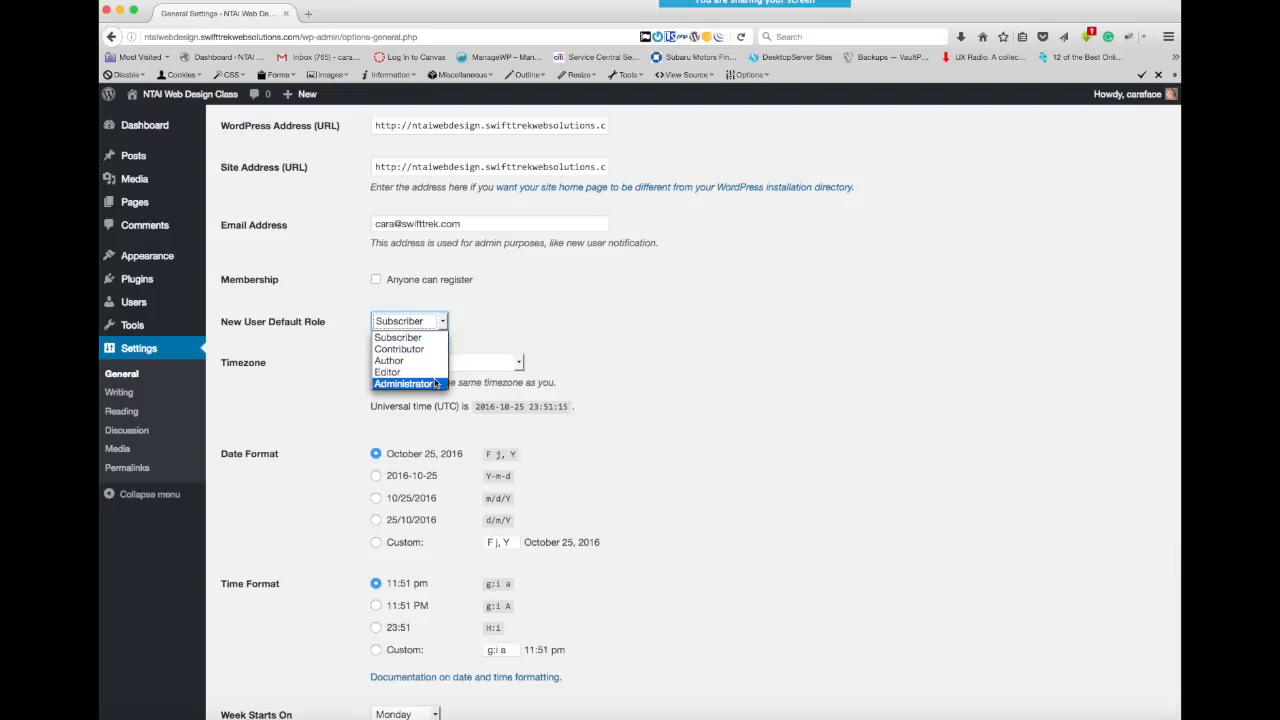
{"action": "left_click", "coordinate": [485, 302]}
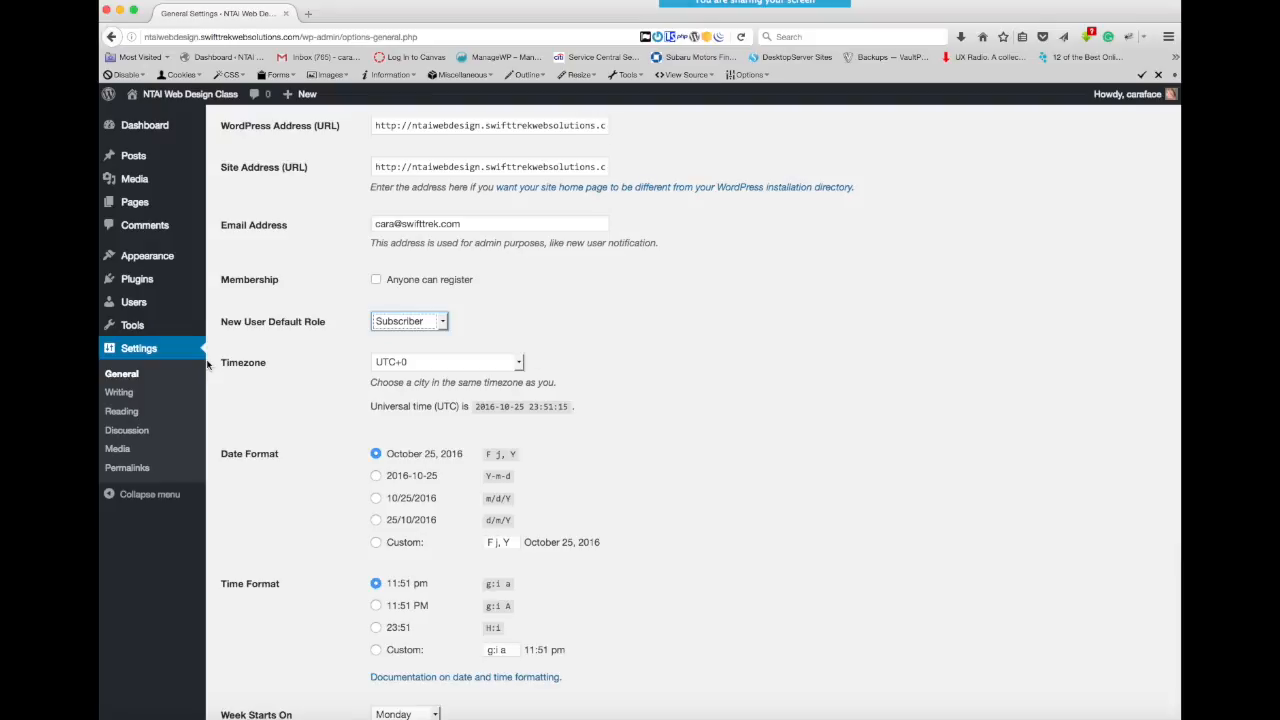
- Set the site's timezone to New York
{"action": "left_click", "coordinate": [519, 363]}
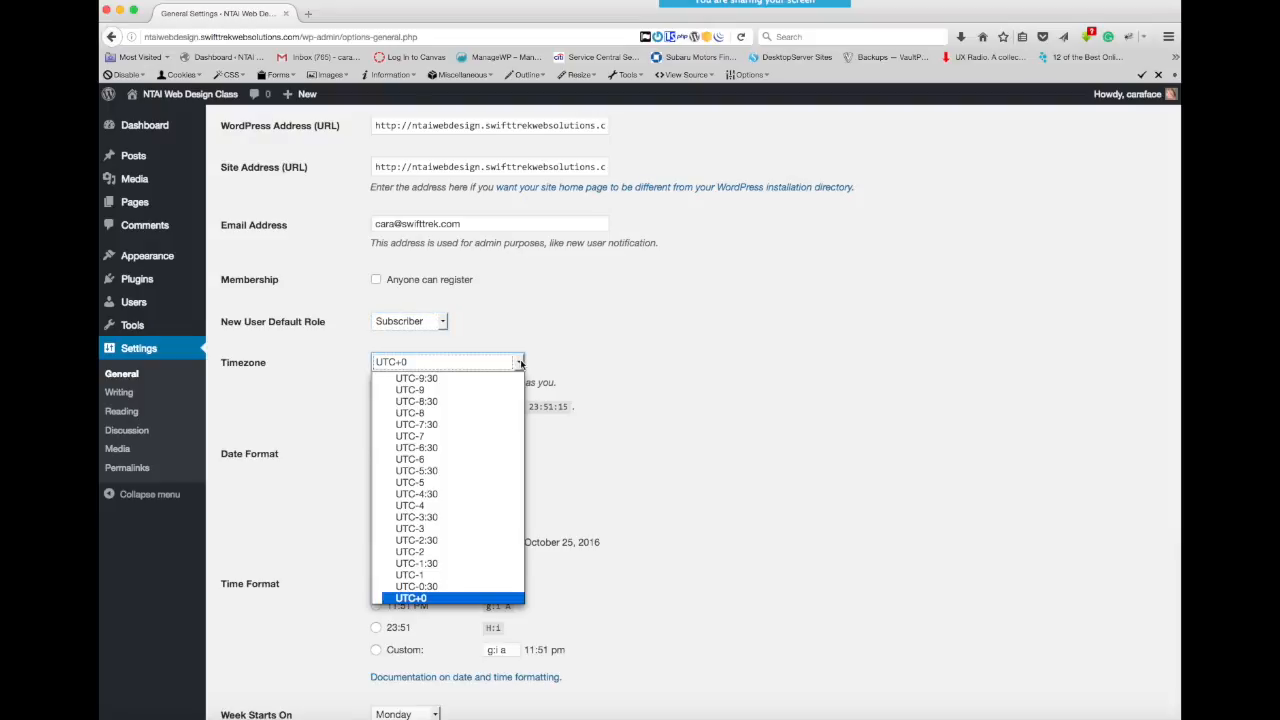
{"action": "scroll", "coordinate": [490, 470], "scroll_direction": "down", "scroll_amount": 8}
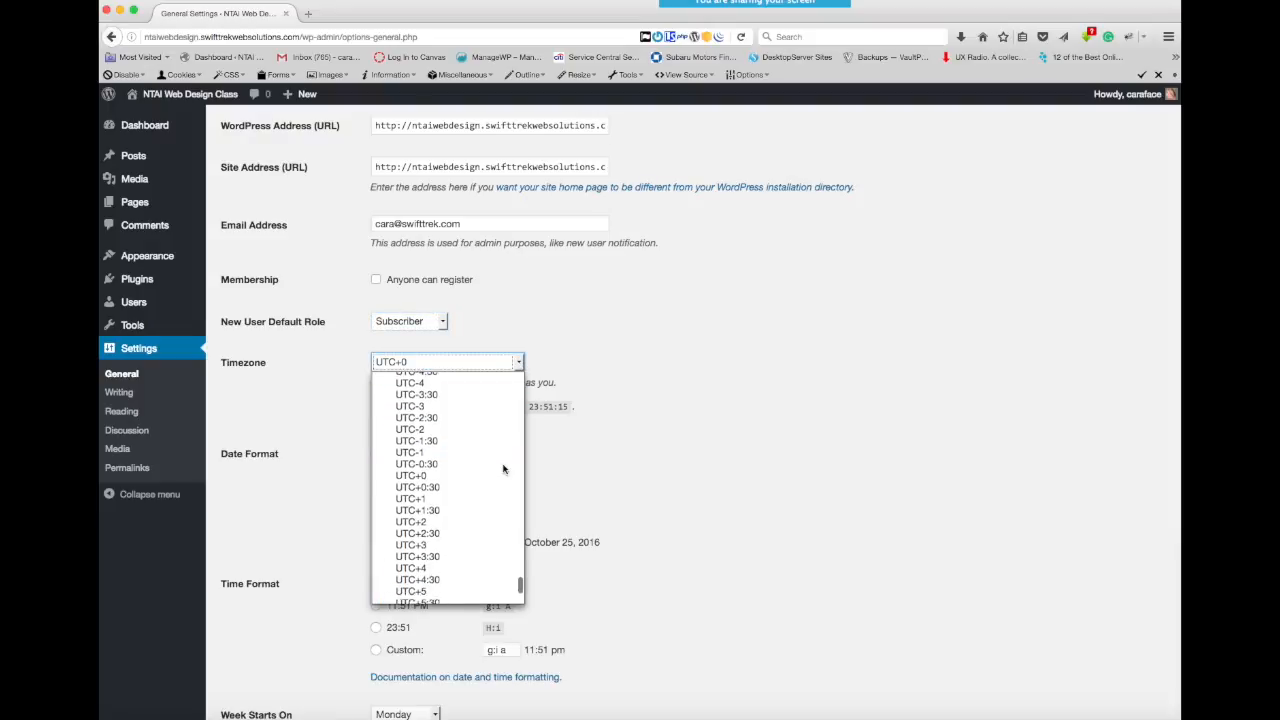
{"action": "left_click_drag", "start_coordinate": [521, 596], "coordinate": [519, 416]}
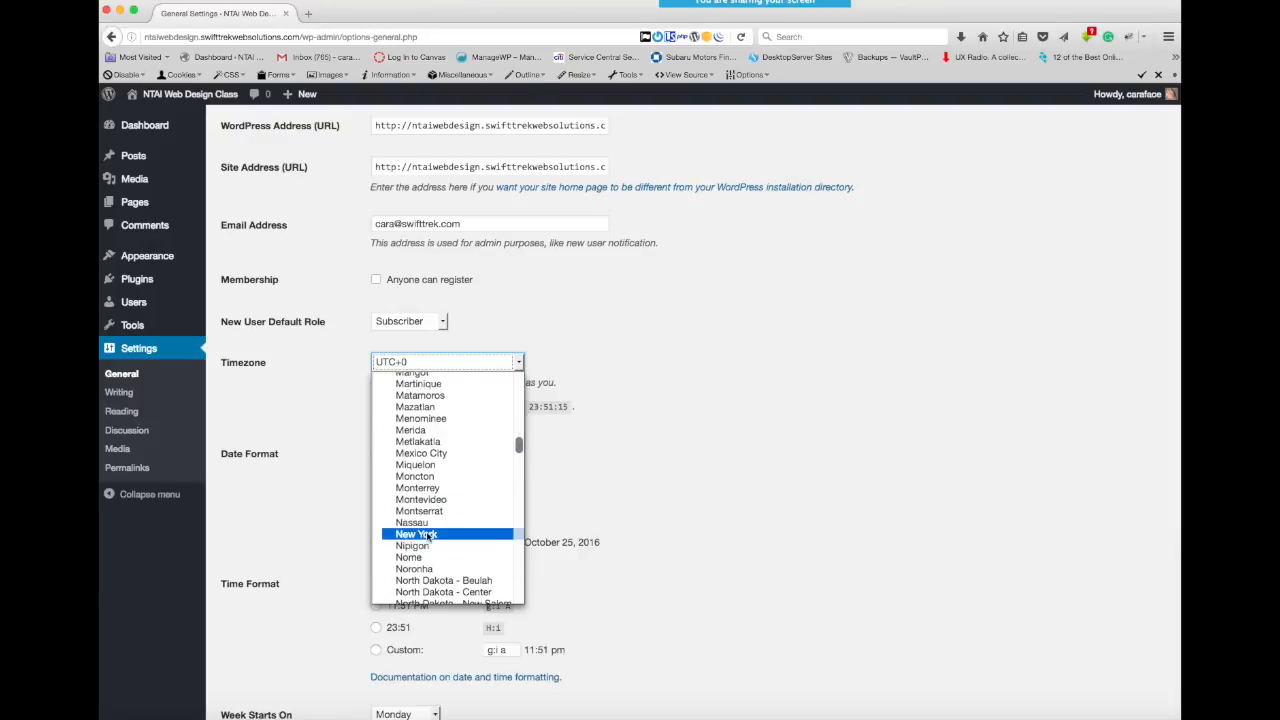
{"action": "left_click", "coordinate": [430, 536]}
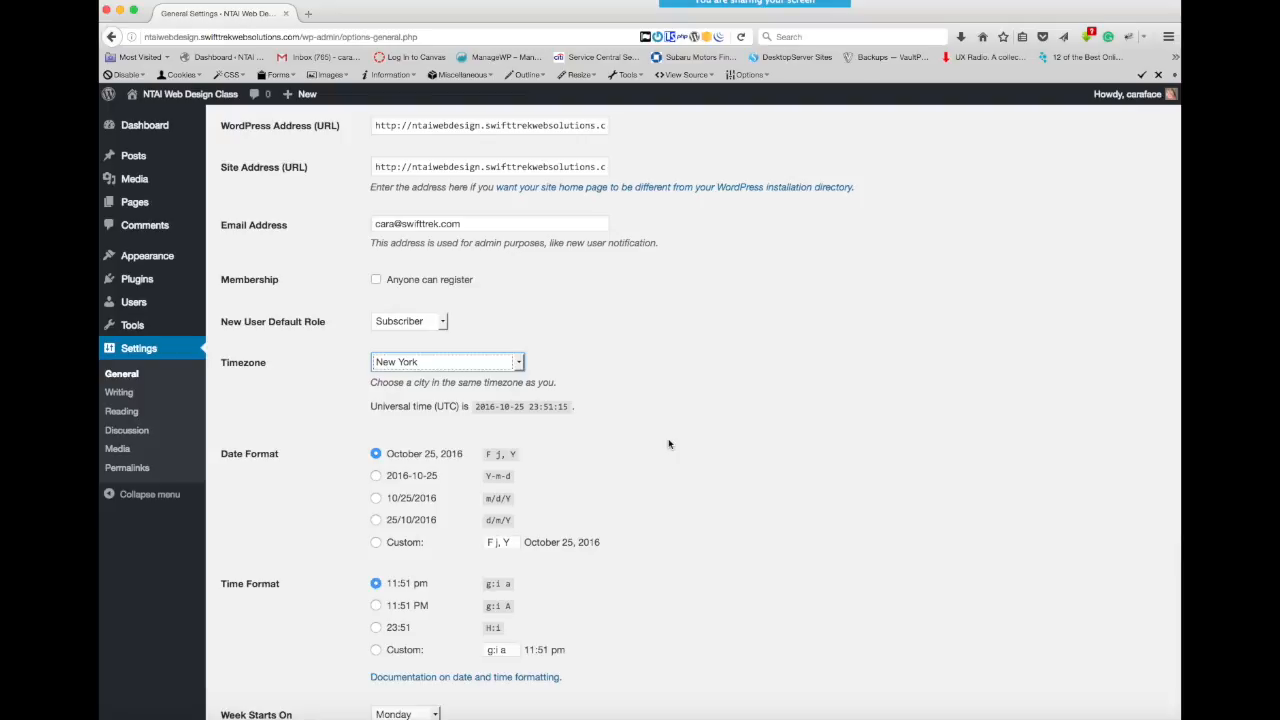
- Review the week start and site language choices without changing them, and save the General settings
{"action": "scroll", "coordinate": [669, 444], "scroll_direction": "down", "scroll_amount": 3}
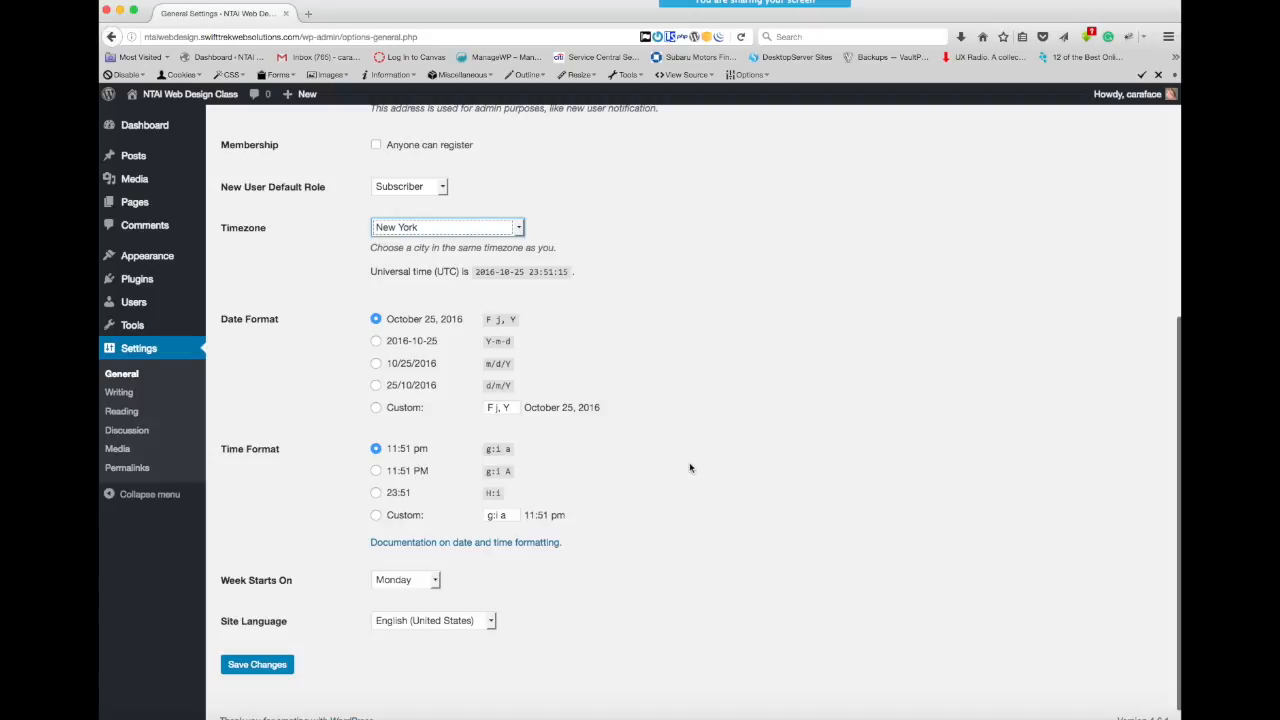
{"action": "scroll", "coordinate": [689, 466], "scroll_direction": "down", "scroll_amount": 1}
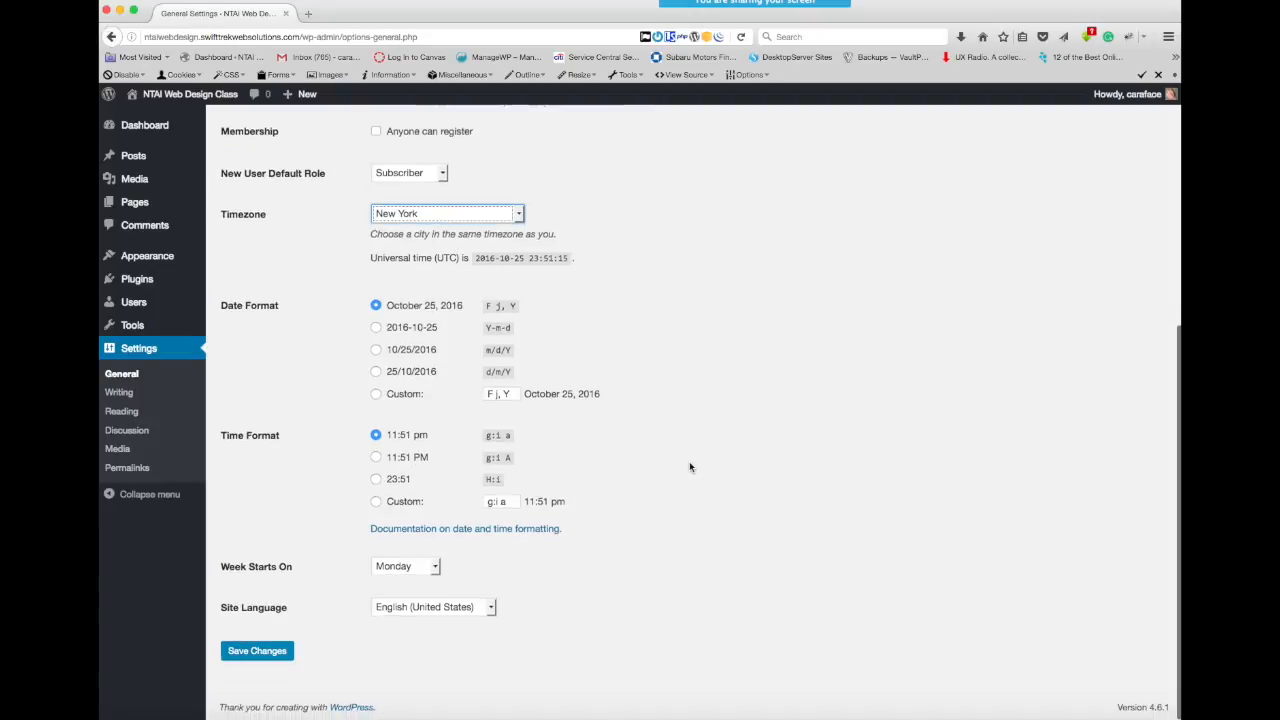
{"action": "left_click", "coordinate": [436, 568]}
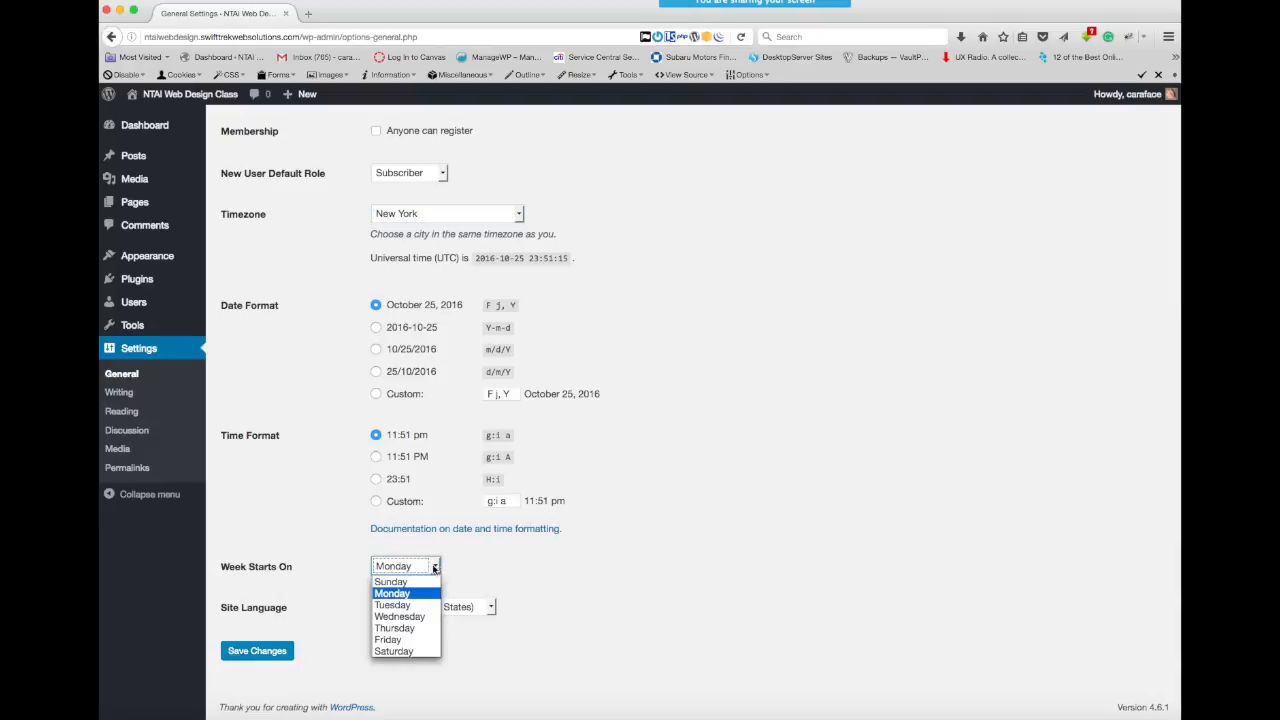
{"action": "left_click", "coordinate": [550, 571]}
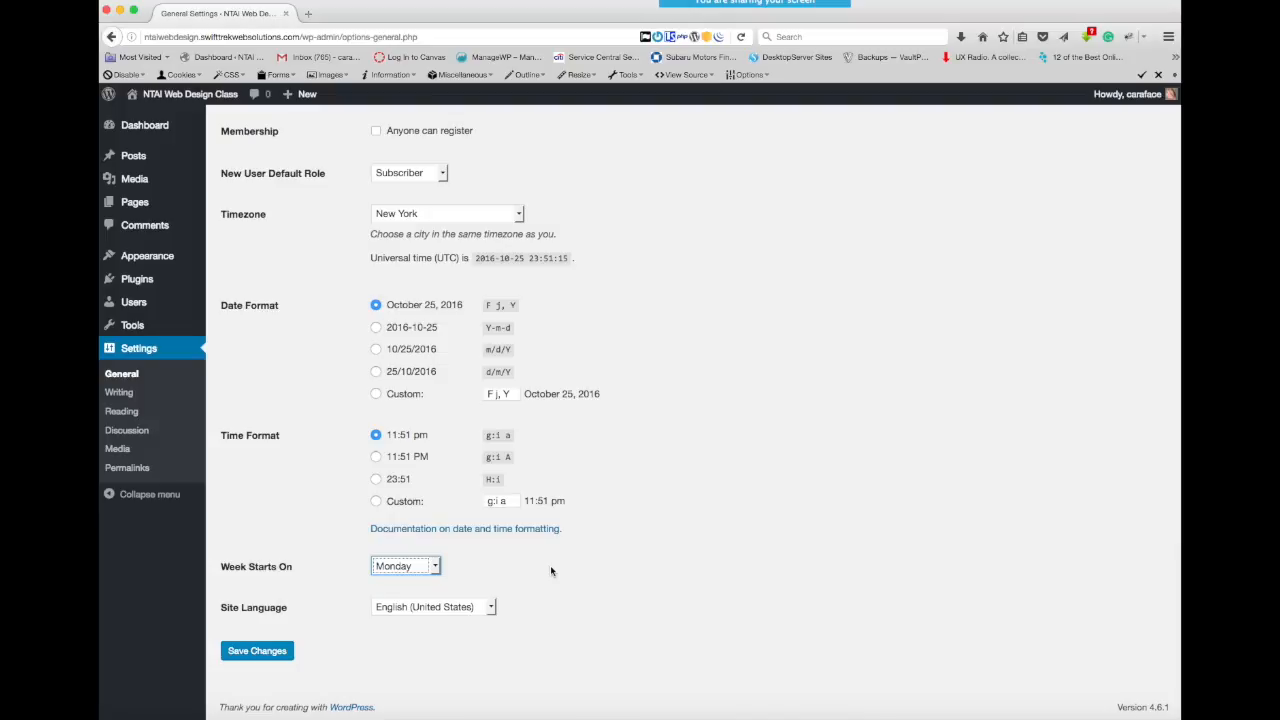
{"action": "left_click", "coordinate": [491, 607]}
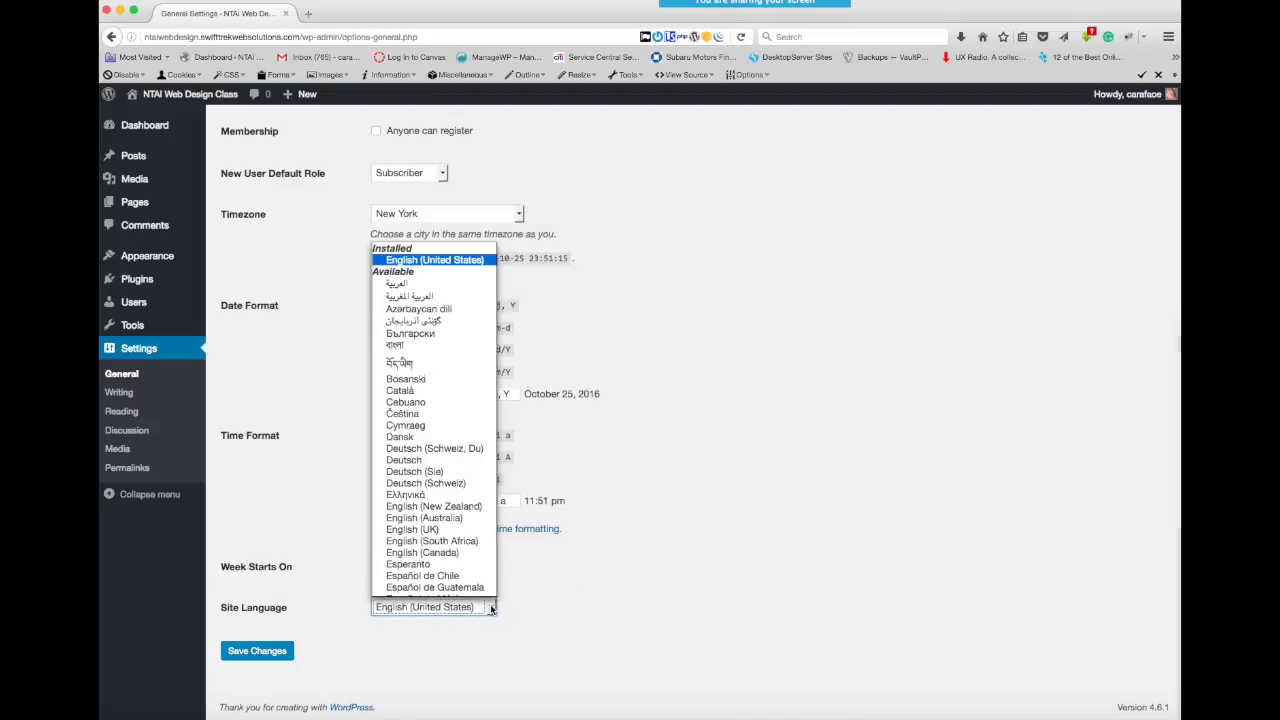
{"action": "left_click", "coordinate": [687, 547]}
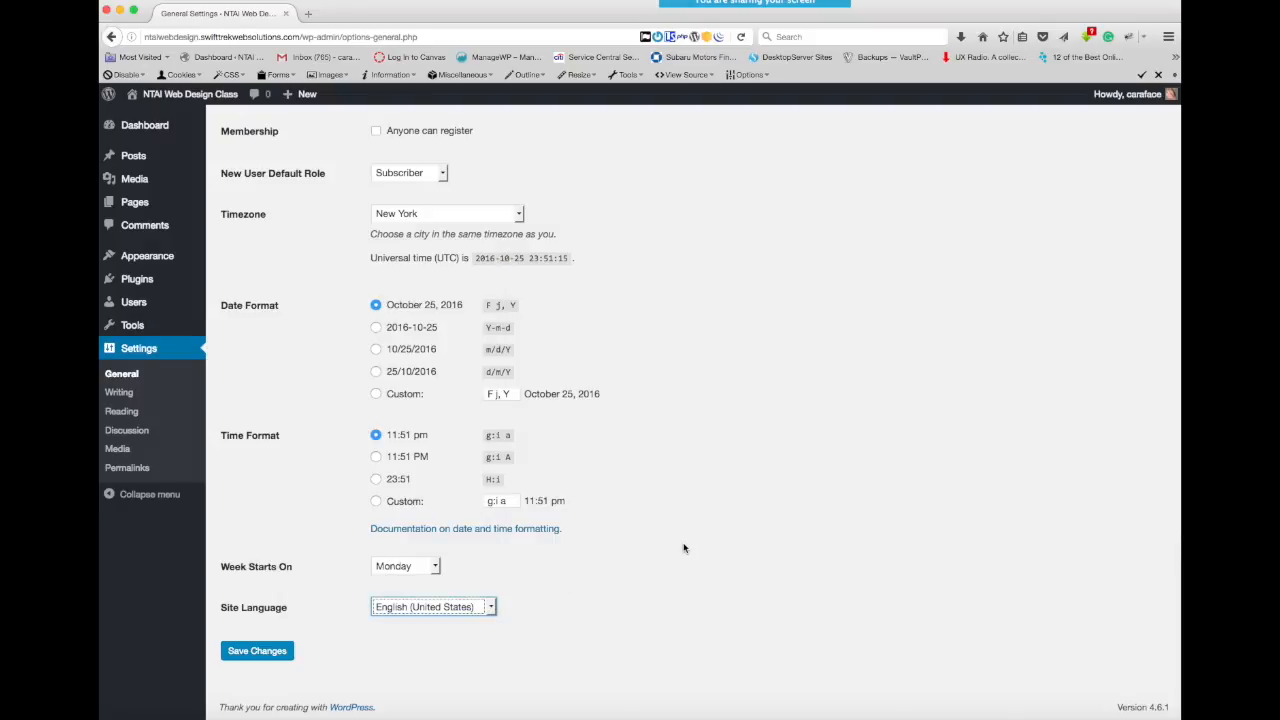
{"action": "left_click", "coordinate": [265, 656]}
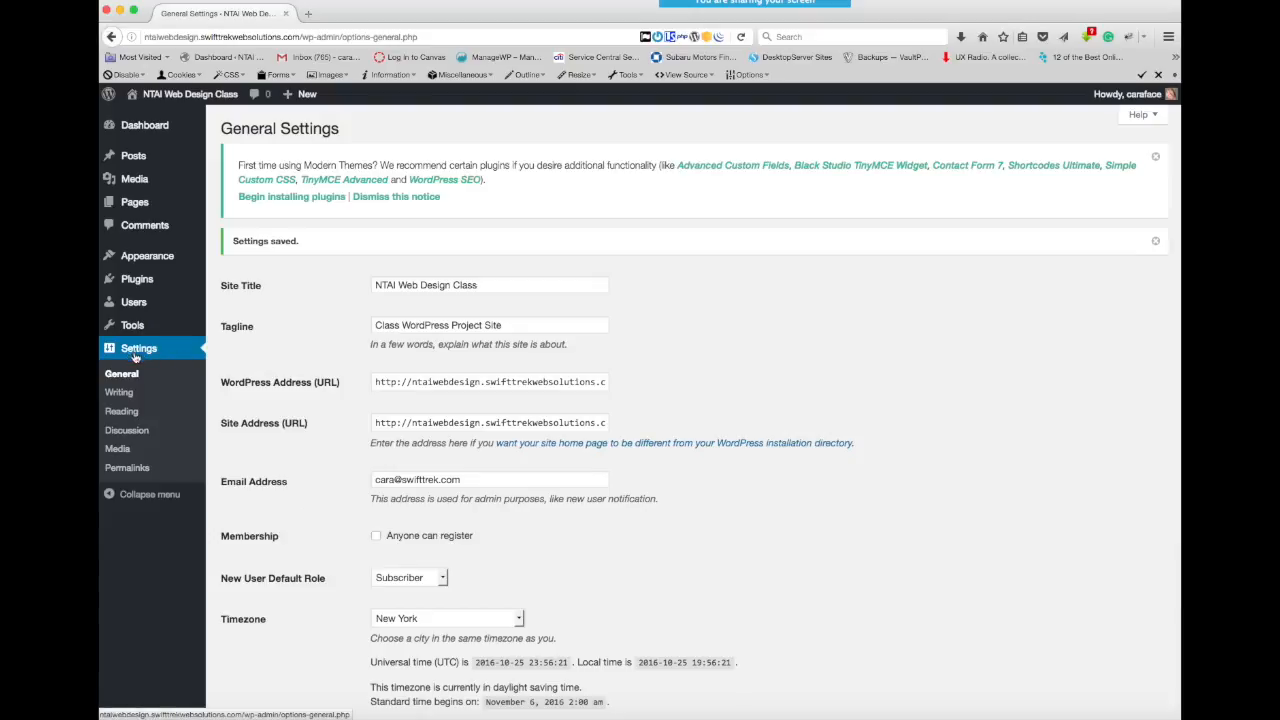
- Open the Writing settings and examine the categories offered for the default post category
{"action": "left_click", "coordinate": [118, 395]}
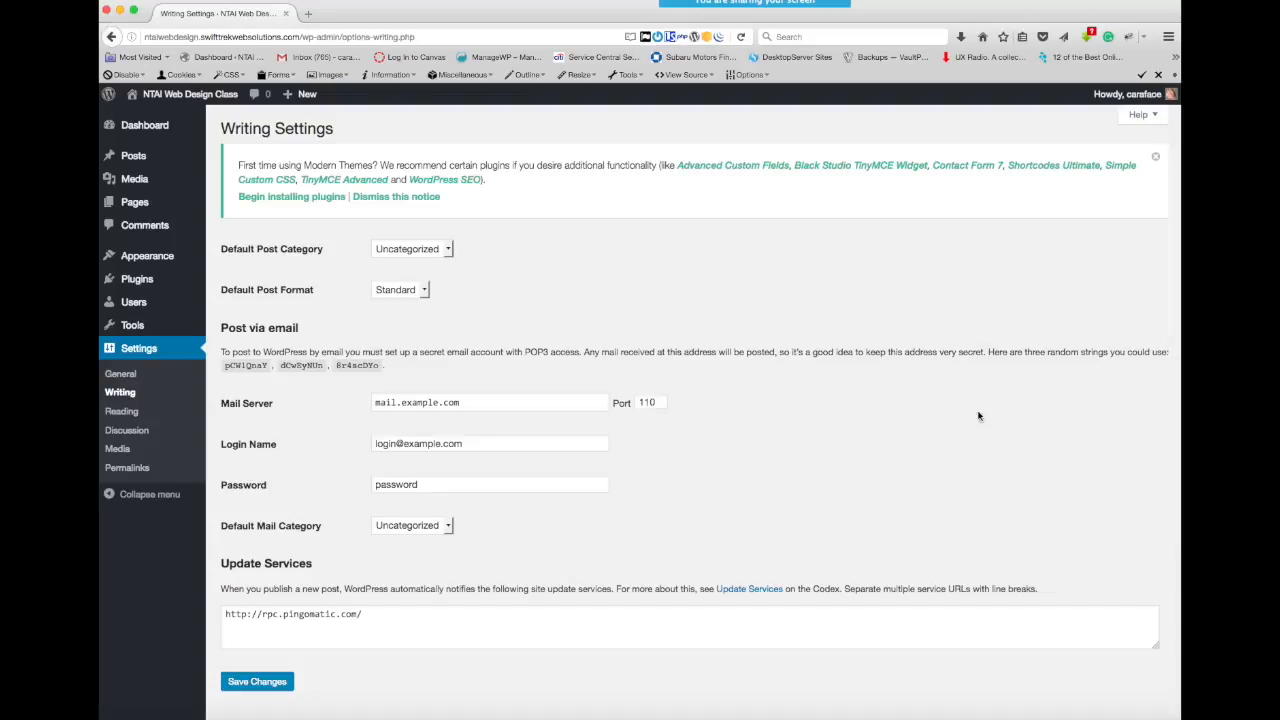
{"action": "left_click", "coordinate": [450, 250]}
{"action": "left_click", "coordinate": [450, 252]}
{"action": "left_click", "coordinate": [492, 252]}
{"action": "left_click", "coordinate": [448, 252]}
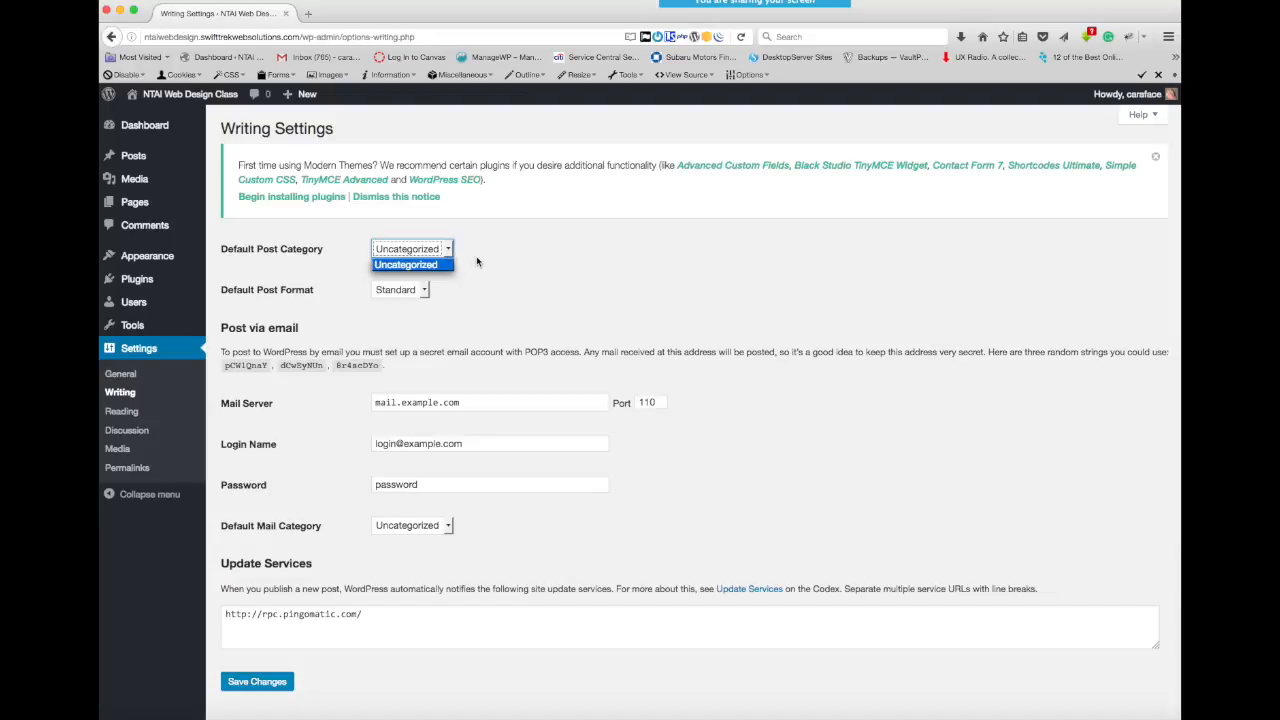
{"action": "left_click", "coordinate": [477, 262]}
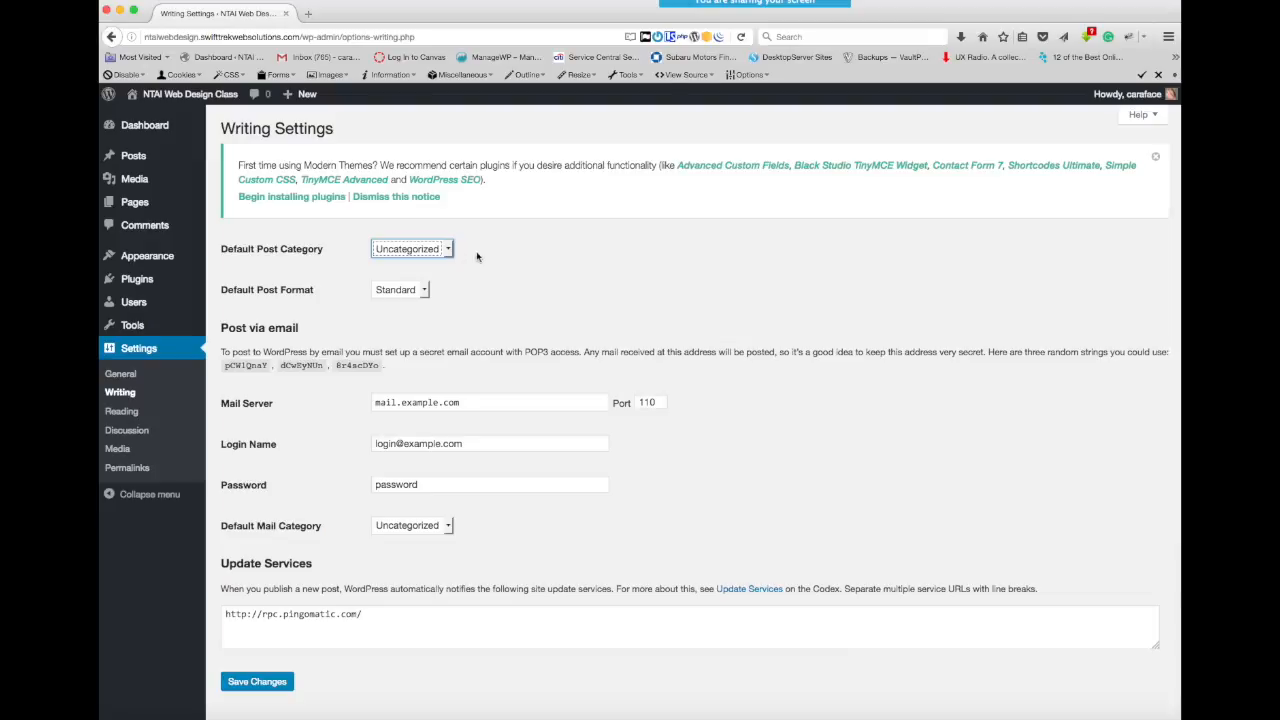
{"action": "left_click", "coordinate": [509, 255]}
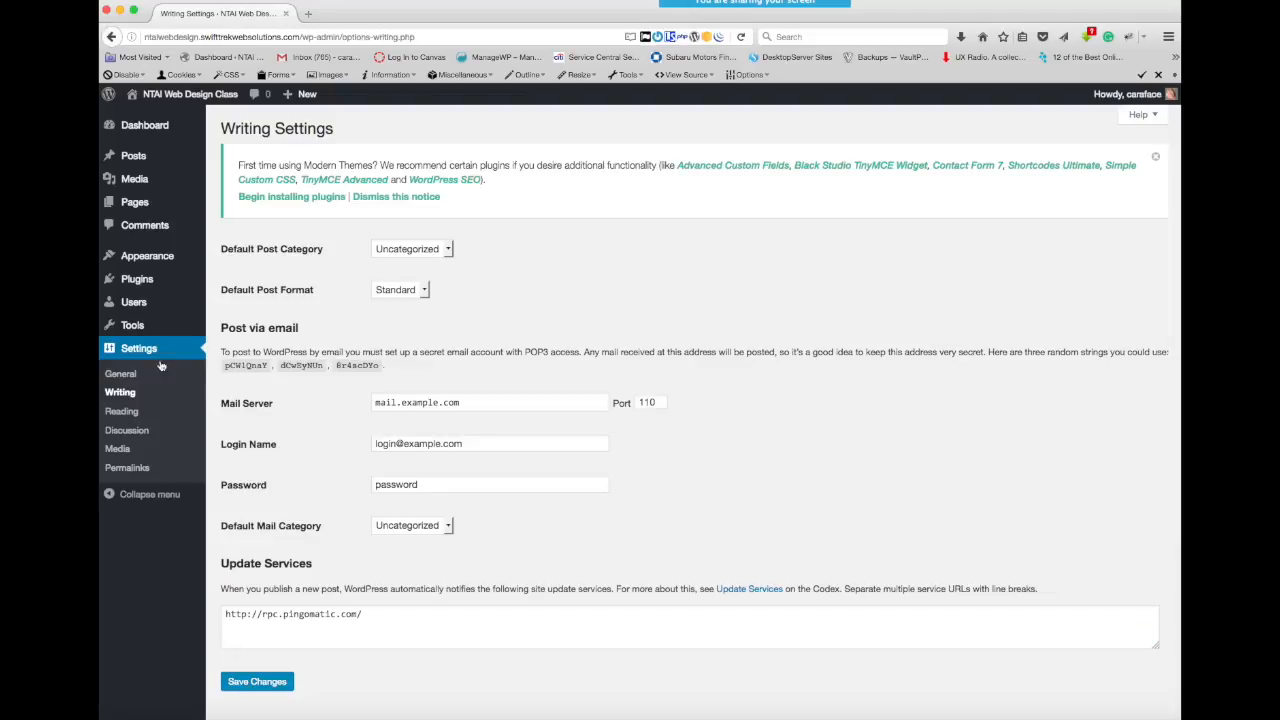
- In the Reading settings, switch the front page display to a static page and examine the choices for the front page and posts page
{"action": "left_click", "coordinate": [117, 420]}
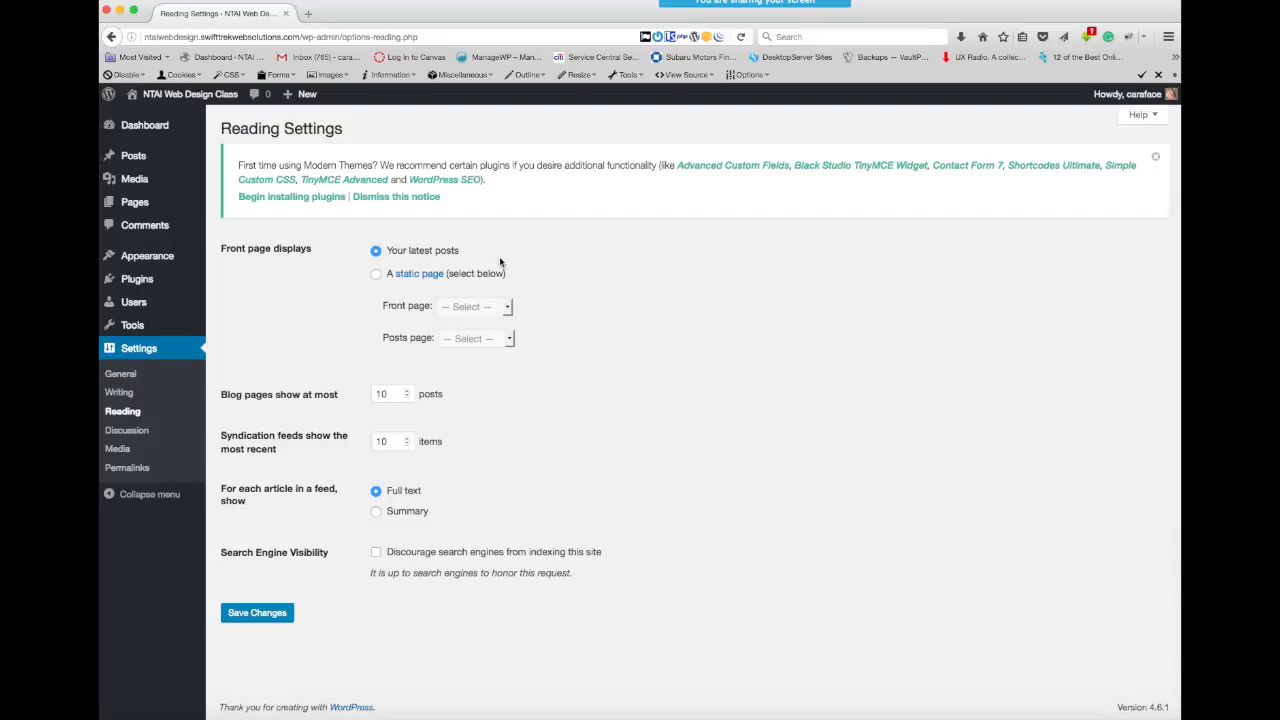
{"action": "left_click", "coordinate": [376, 276]}
{"action": "left_click", "coordinate": [507, 308]}
{"action": "left_click", "coordinate": [507, 309]}
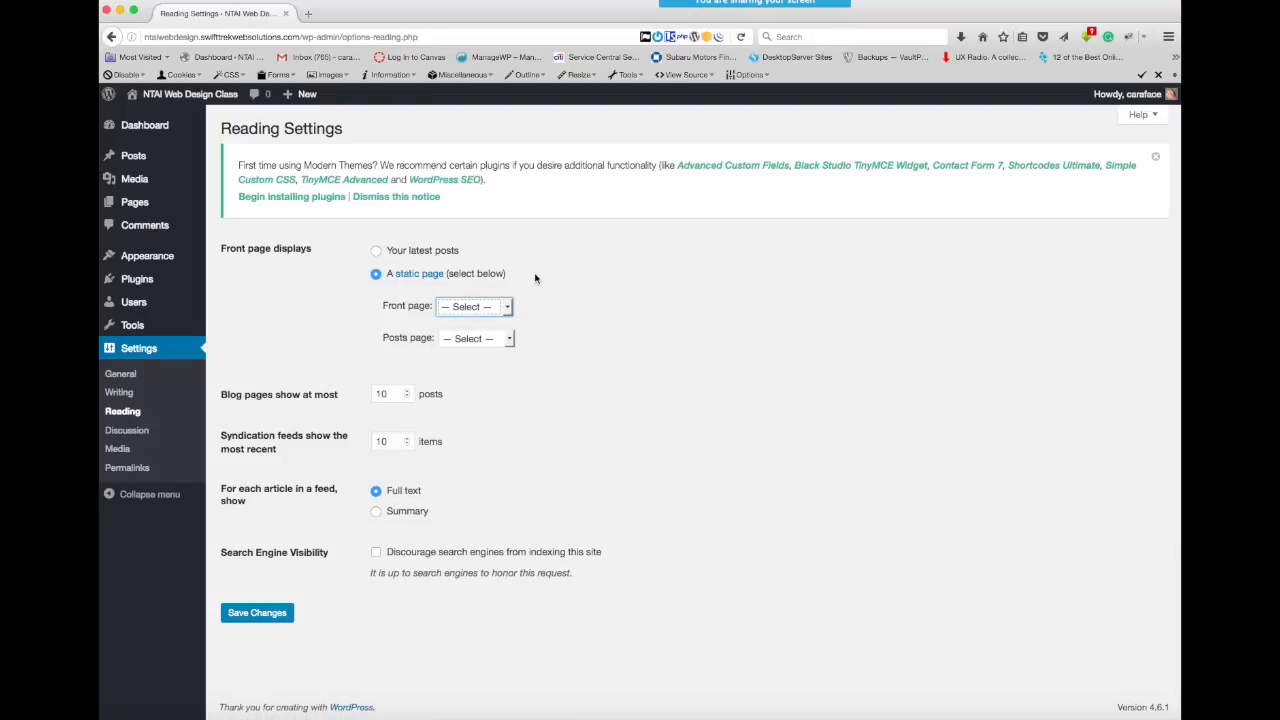
{"action": "left_click", "coordinate": [507, 309]}
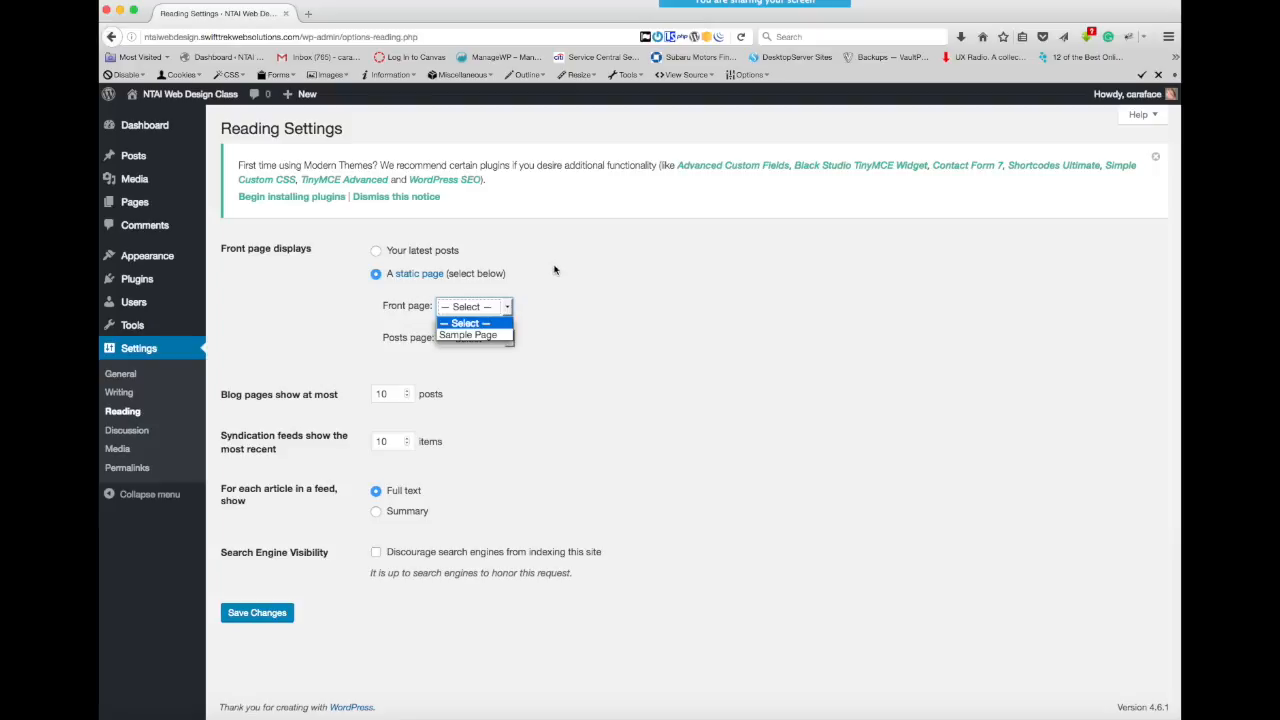
{"action": "left_click", "coordinate": [537, 303]}
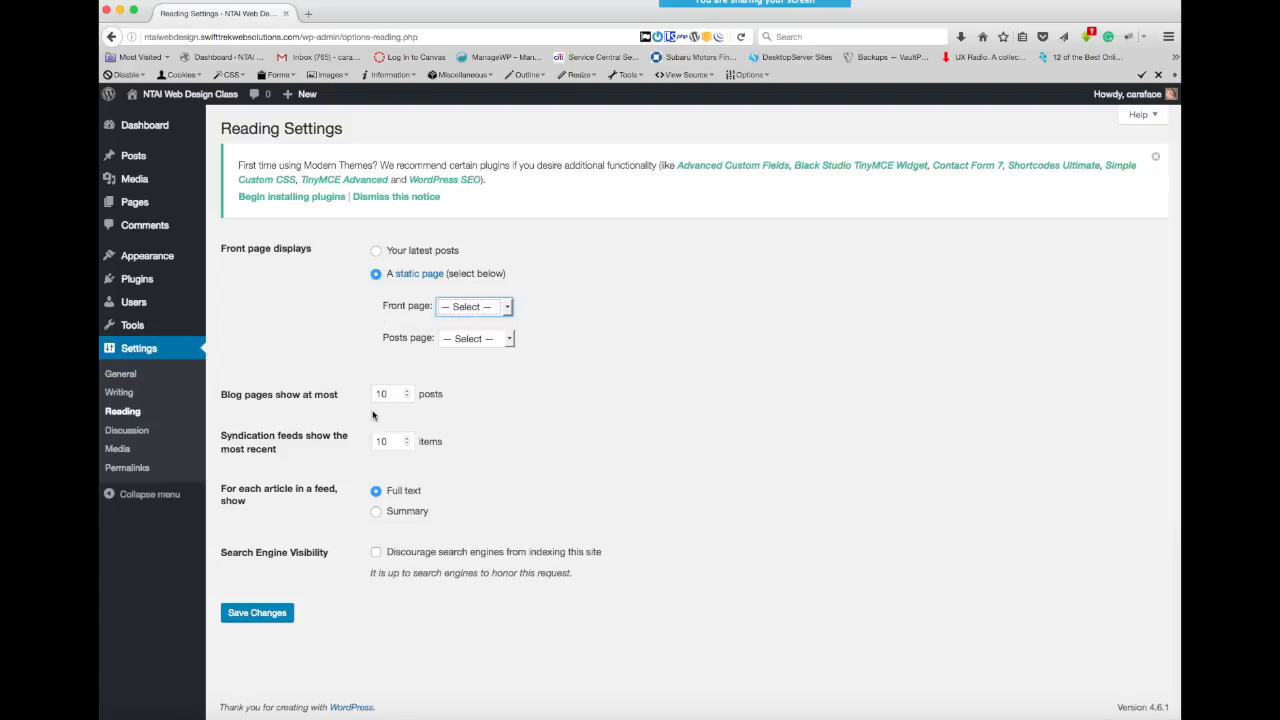
{"action": "left_click", "coordinate": [507, 309]}
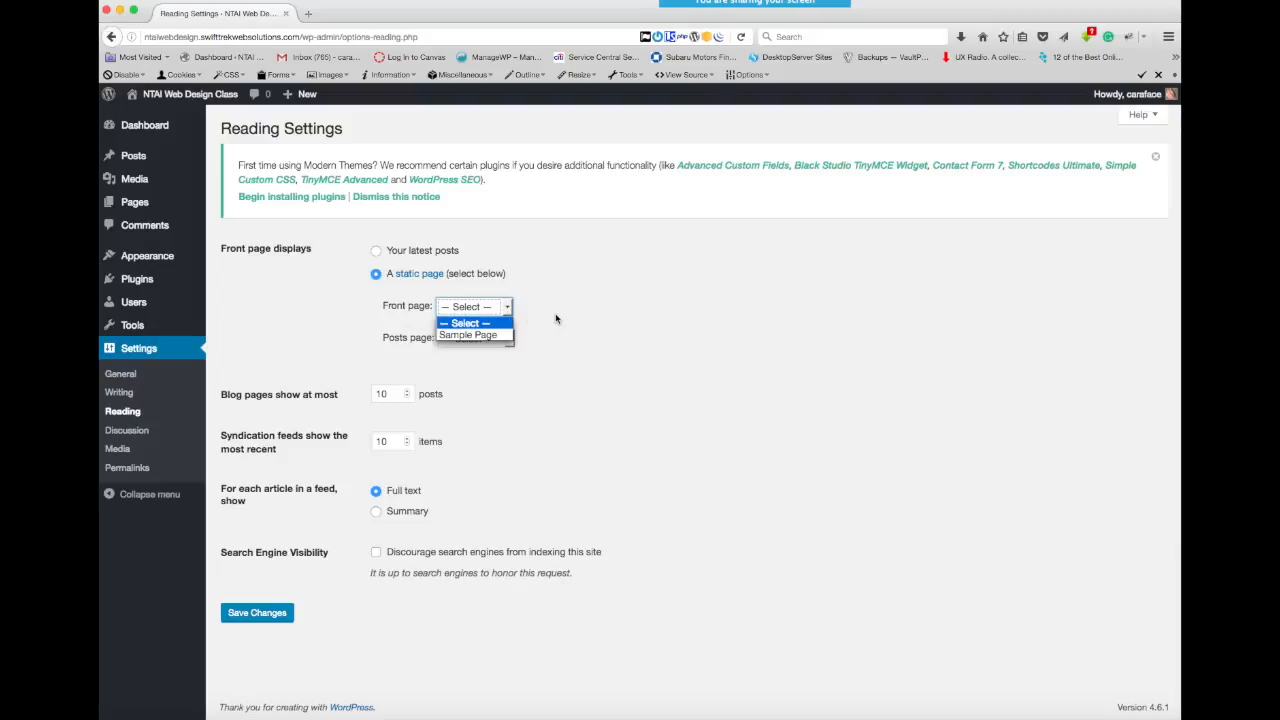
{"action": "left_click", "coordinate": [559, 304]}
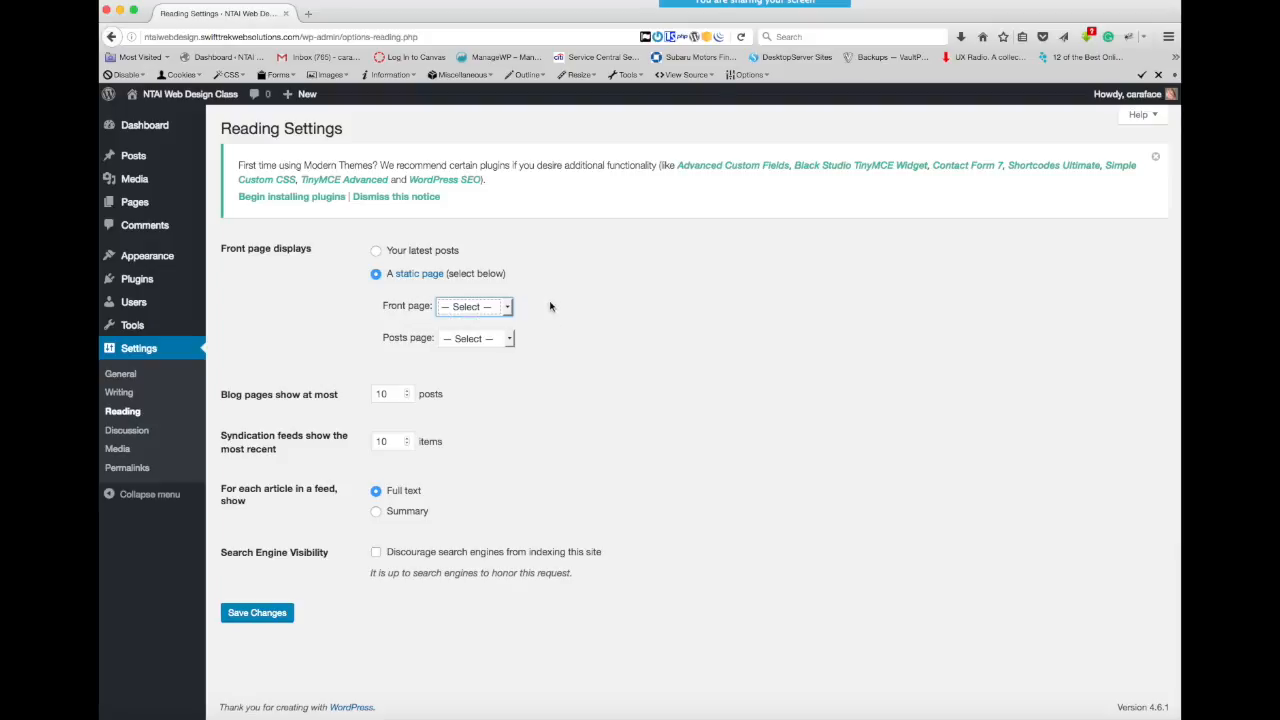
{"action": "left_click", "coordinate": [510, 339]}
{"action": "left_click", "coordinate": [546, 291]}
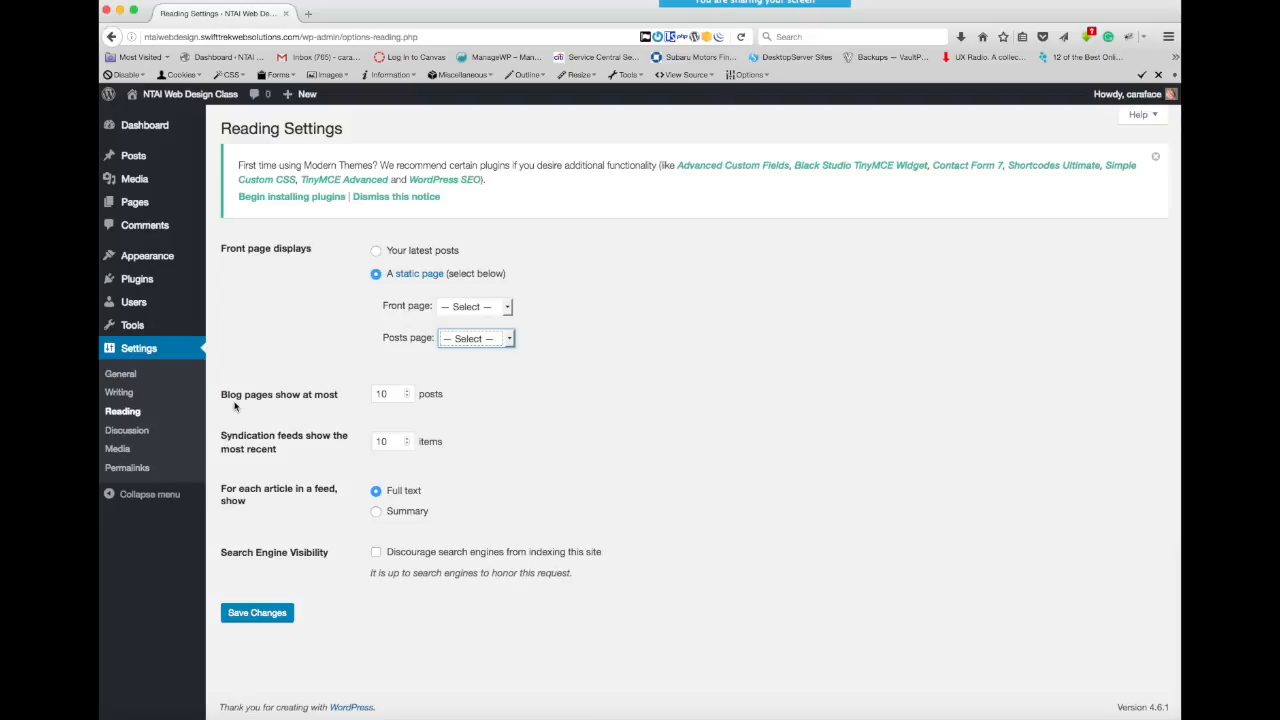
- Set blog pages to show at most 6 posts
{"action": "left_click", "coordinate": [407, 397]}
{"action": "left_click", "coordinate": [408, 396]}
{"action": "left_click", "coordinate": [408, 396]}
{"action": "key", "text": "super+Tab"}
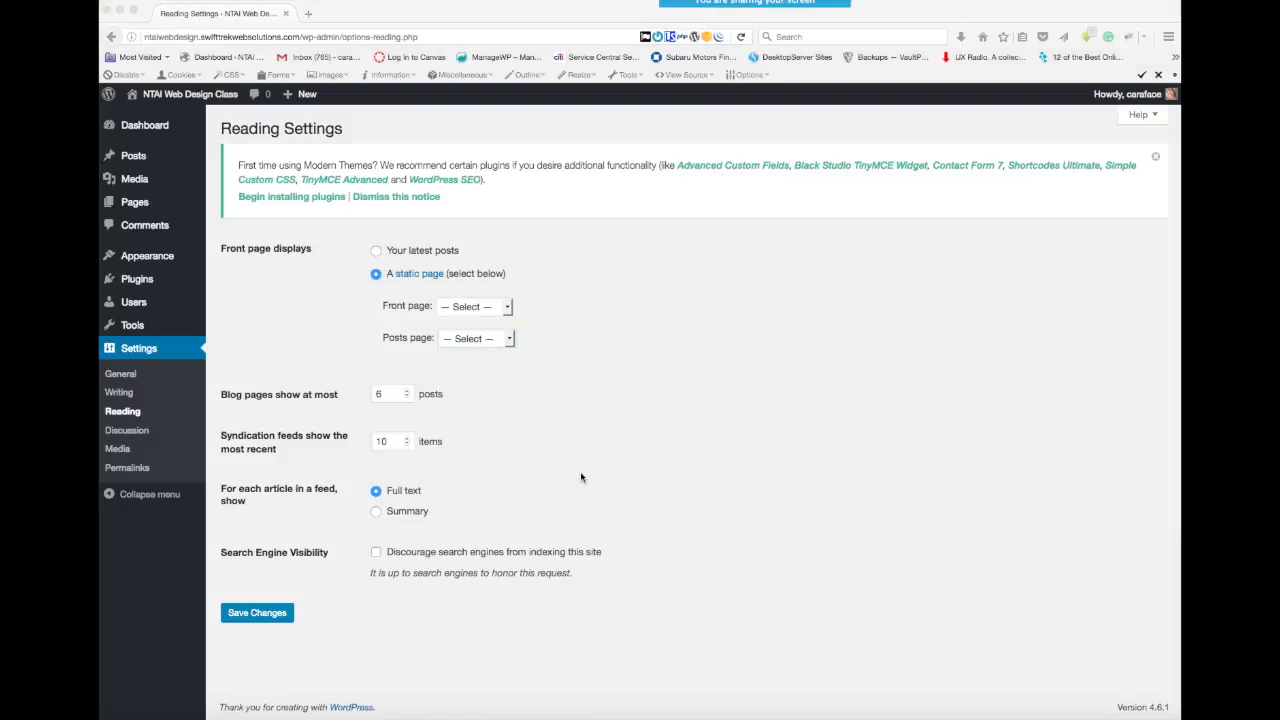
{"action": "left_click", "coordinate": [313, 580]}
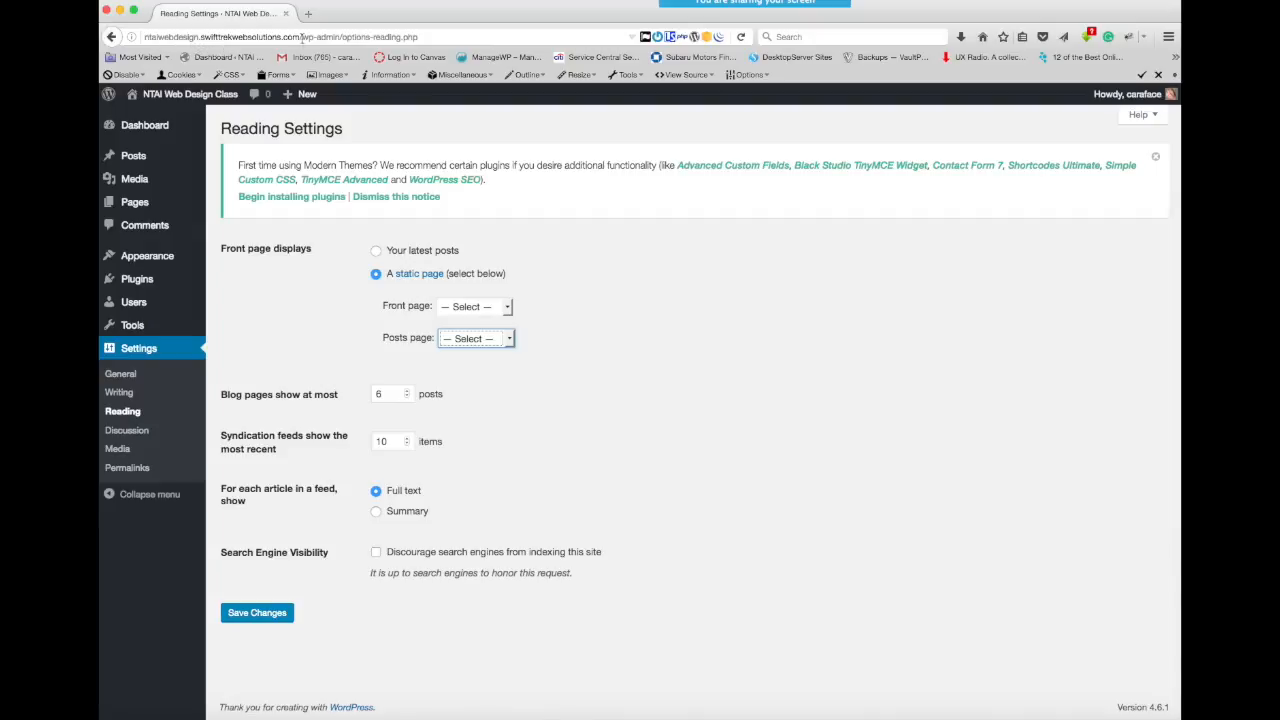
- Discourage search engines from indexing the site and save the Reading settings
{"action": "left_click_drag", "start_coordinate": [300, 37], "coordinate": [131, 37]}
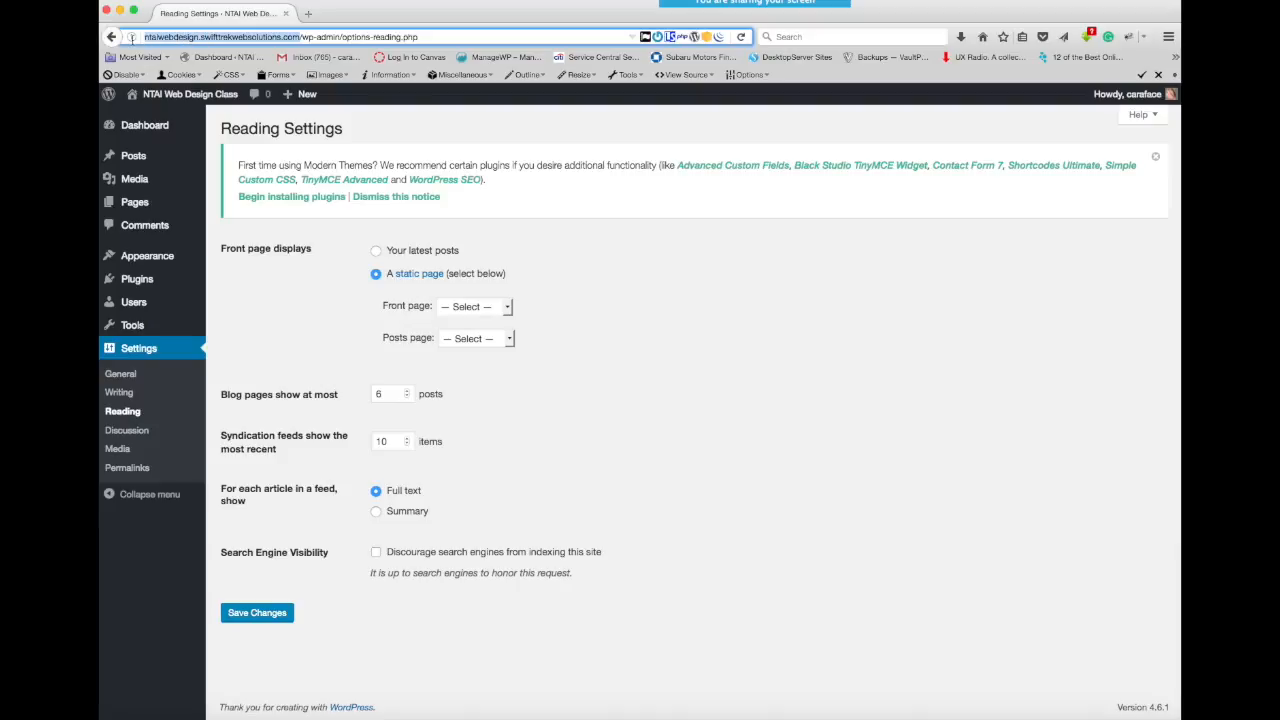
{"action": "left_click", "coordinate": [663, 268]}
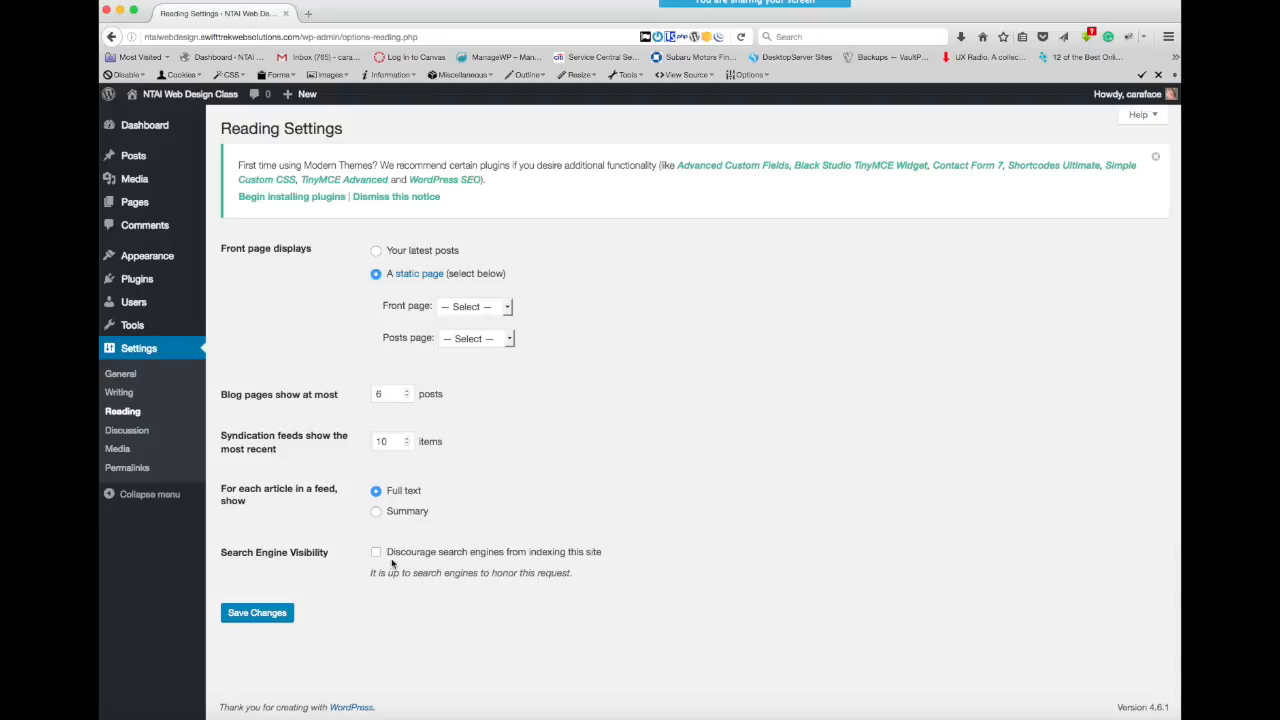
{"action": "left_click", "coordinate": [376, 554]}
{"action": "left_click", "coordinate": [248, 618]}
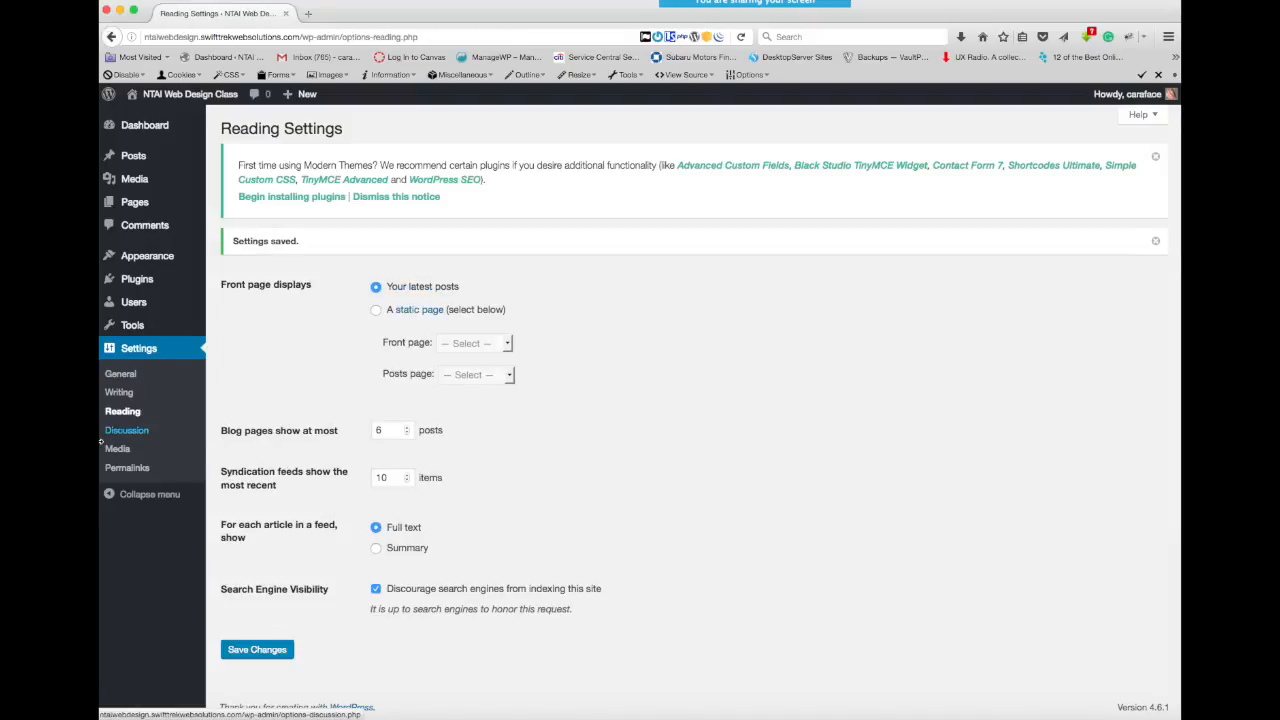
- Open the Discussion settings and disallow people from posting comments on new articles
{"action": "left_click", "coordinate": [131, 432]}
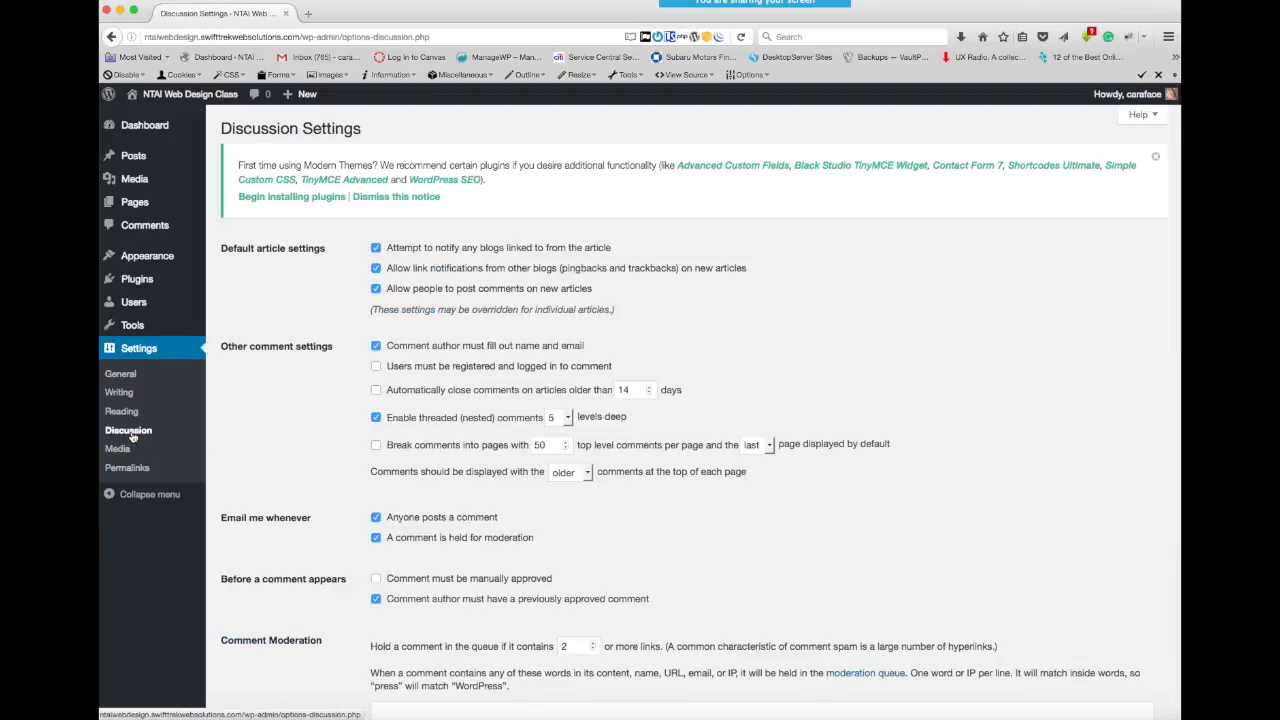
{"action": "mouse_move", "coordinate": [197, 288]}
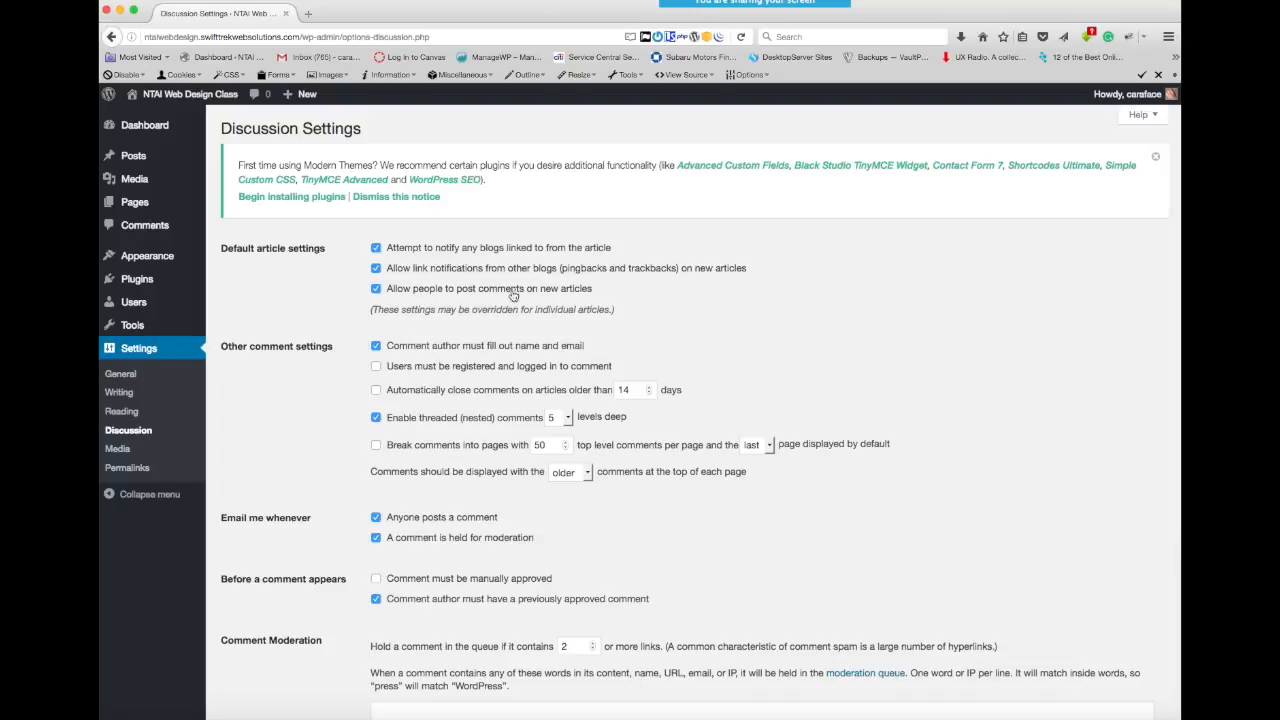
{"action": "left_click", "coordinate": [375, 290]}
- Require comments to be manually approved before they appear
{"action": "scroll", "coordinate": [579, 521], "scroll_direction": "down", "scroll_amount": 1}
{"action": "scroll", "coordinate": [579, 521], "scroll_direction": "down", "scroll_amount": 1}
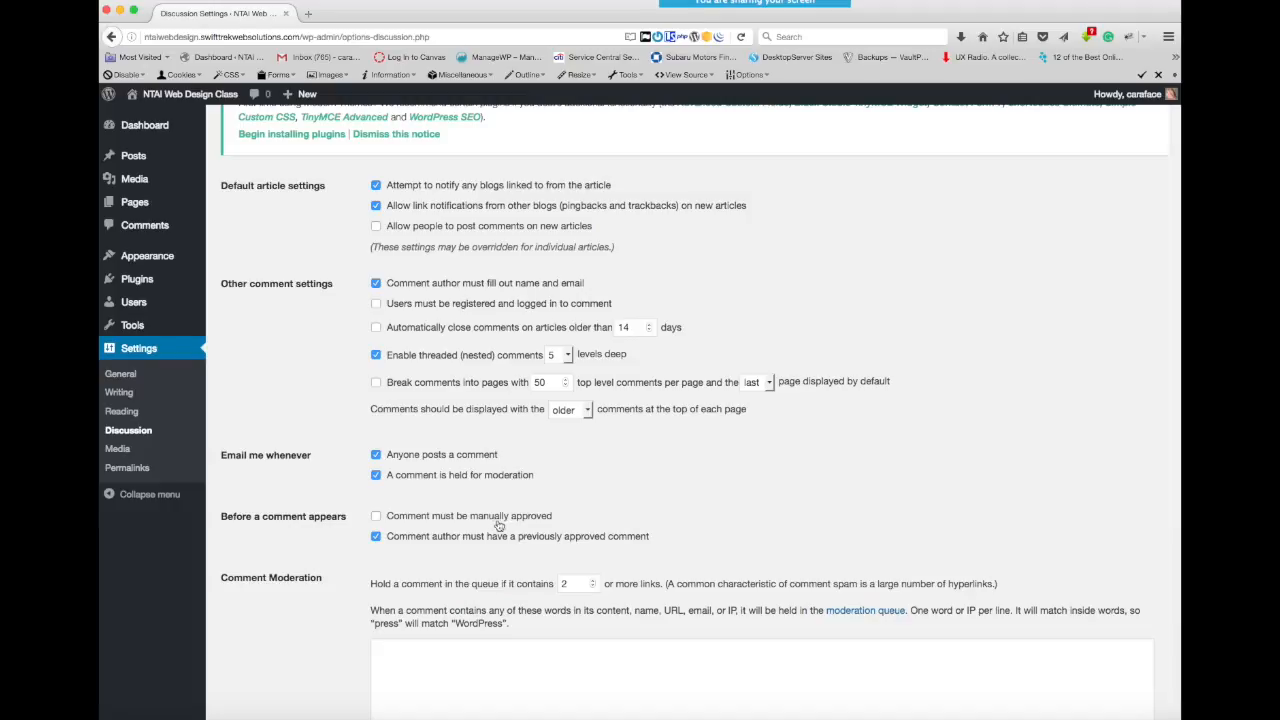
{"action": "left_click", "coordinate": [377, 518]}
- Review the comment moderation, blacklist and avatar options, and save the Discussion settings
{"action": "scroll", "coordinate": [605, 512], "scroll_direction": "down", "scroll_amount": 3}
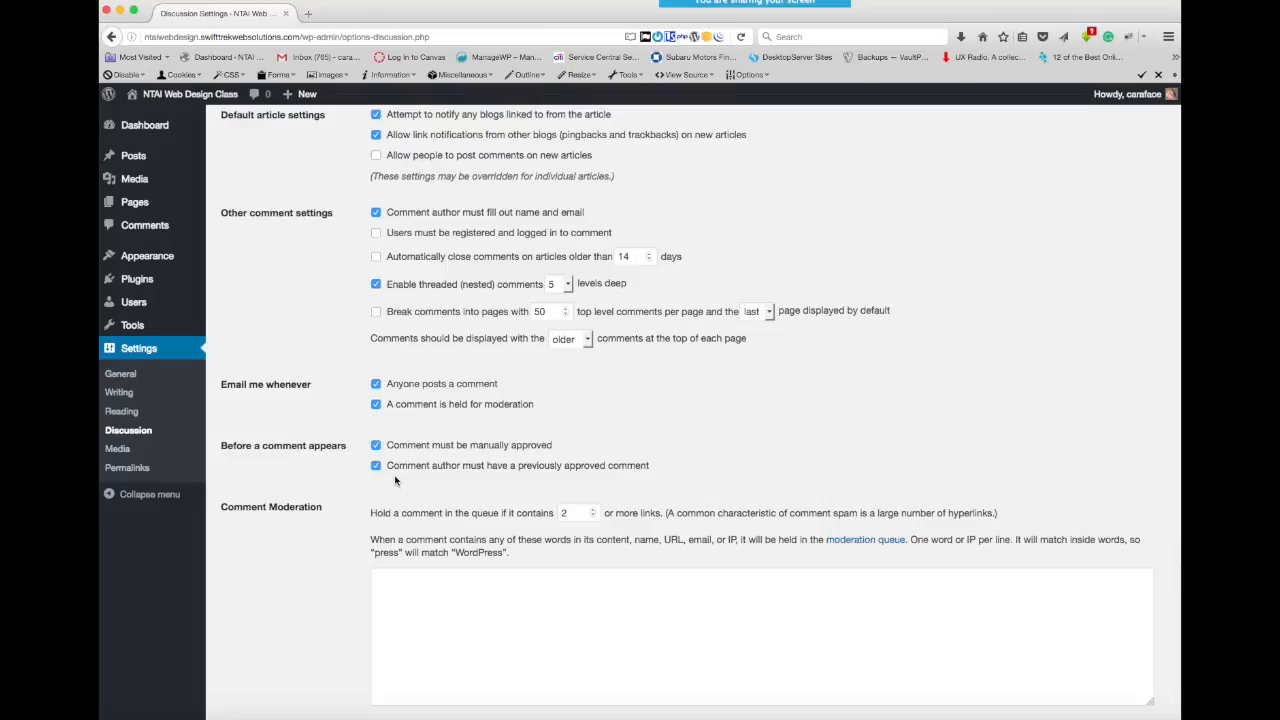
{"action": "scroll", "coordinate": [395, 481], "scroll_direction": "down", "scroll_amount": 10}
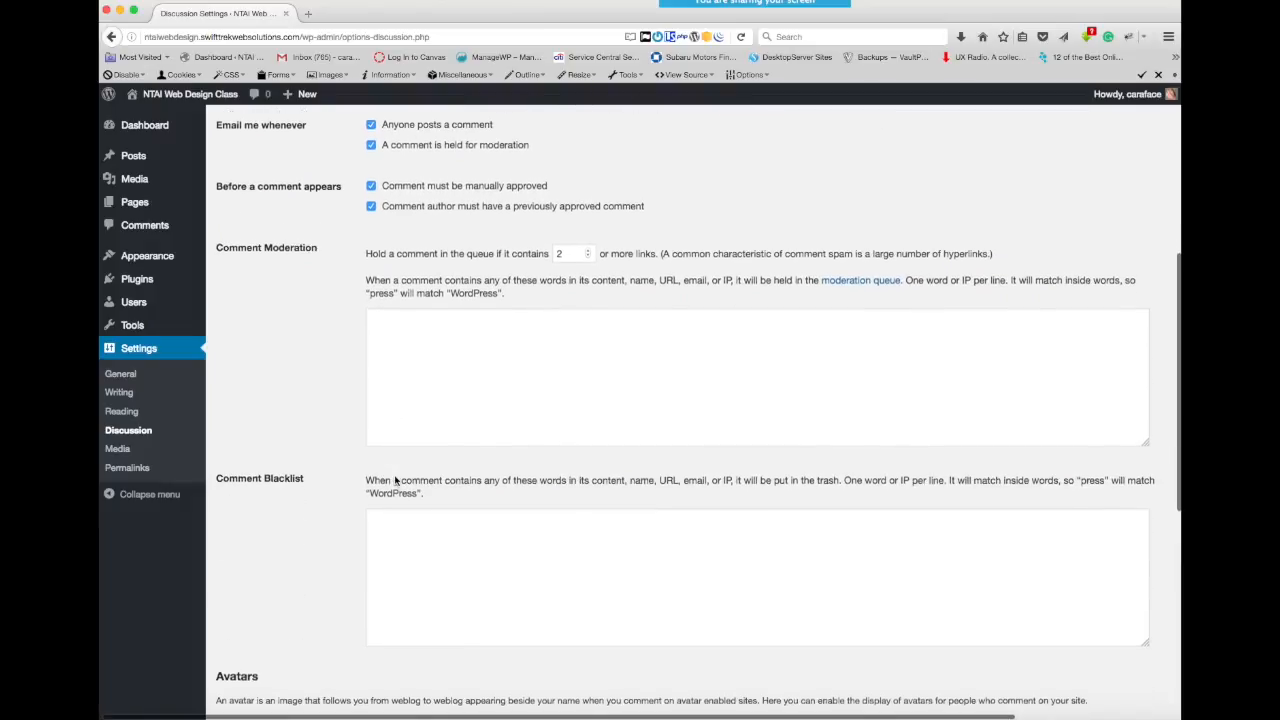
{"action": "scroll", "coordinate": [395, 481], "scroll_direction": "down", "scroll_amount": 5}
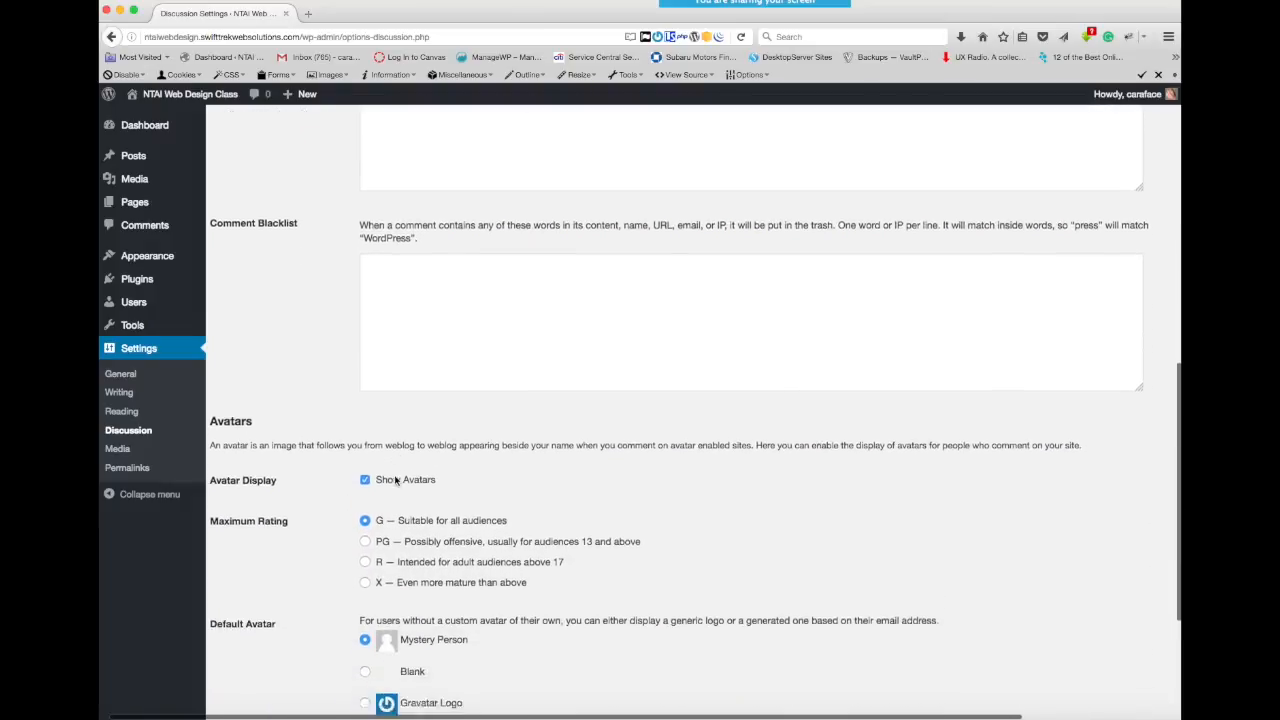
{"action": "scroll", "coordinate": [395, 483], "scroll_direction": "down", "scroll_amount": 2}
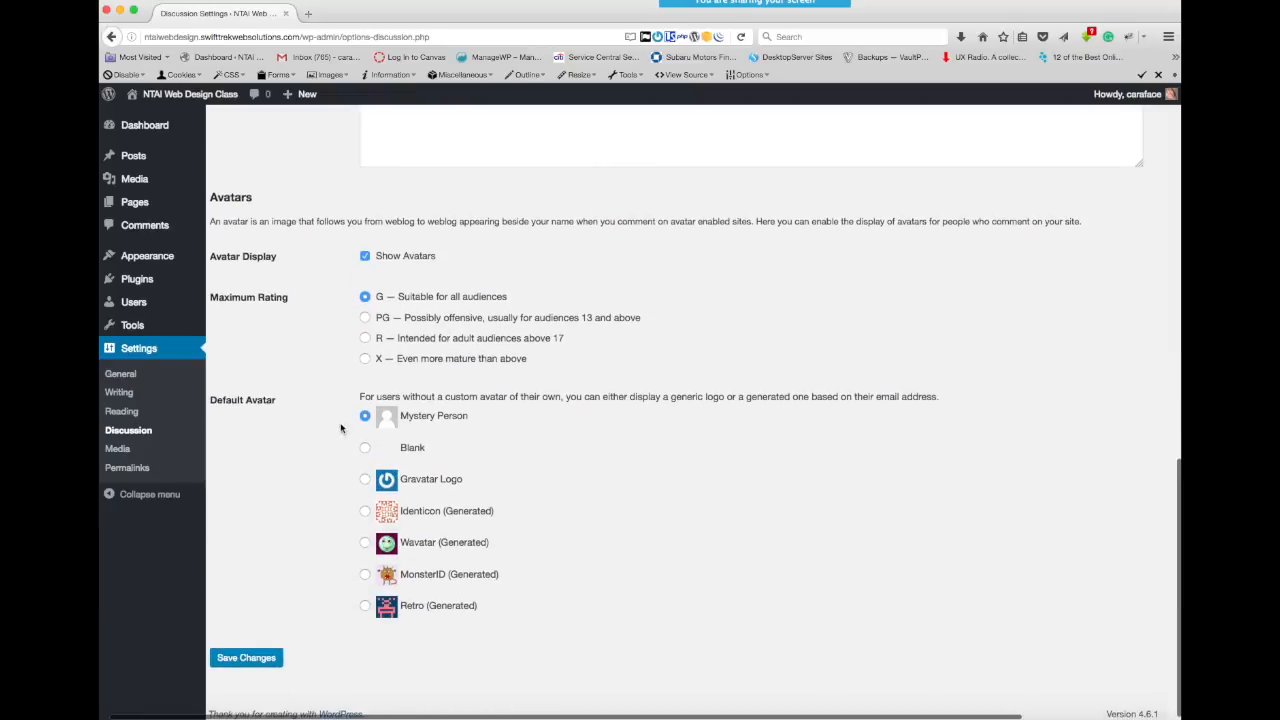
{"action": "scroll", "coordinate": [544, 468], "scroll_direction": "down", "scroll_amount": 1}
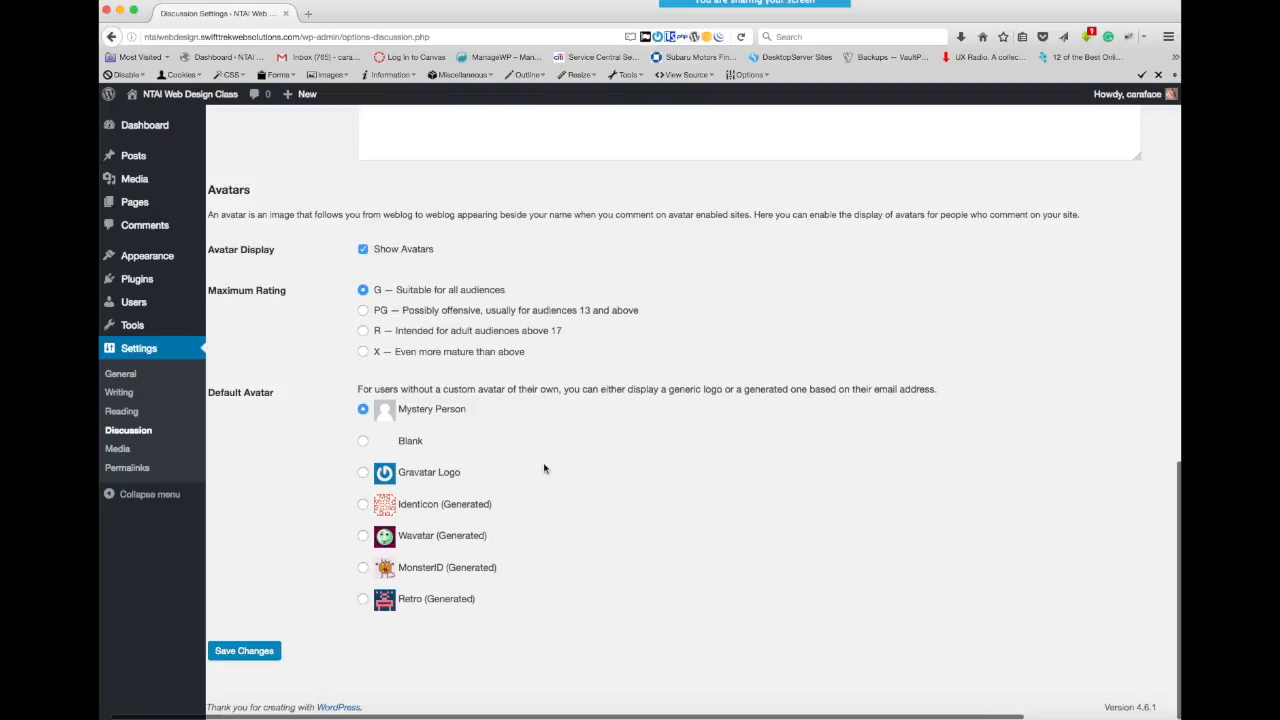
{"action": "scroll", "coordinate": [544, 468], "scroll_direction": "left", "scroll_amount": 1}
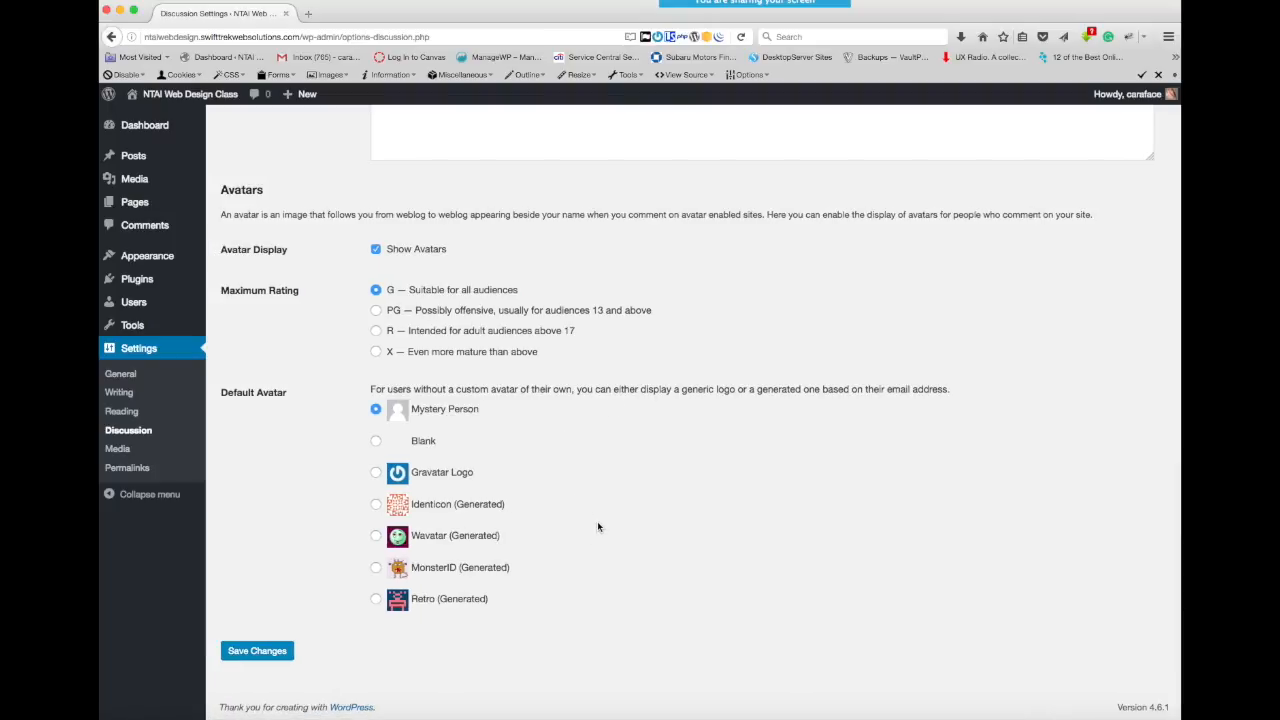
{"action": "left_click", "coordinate": [252, 652]}
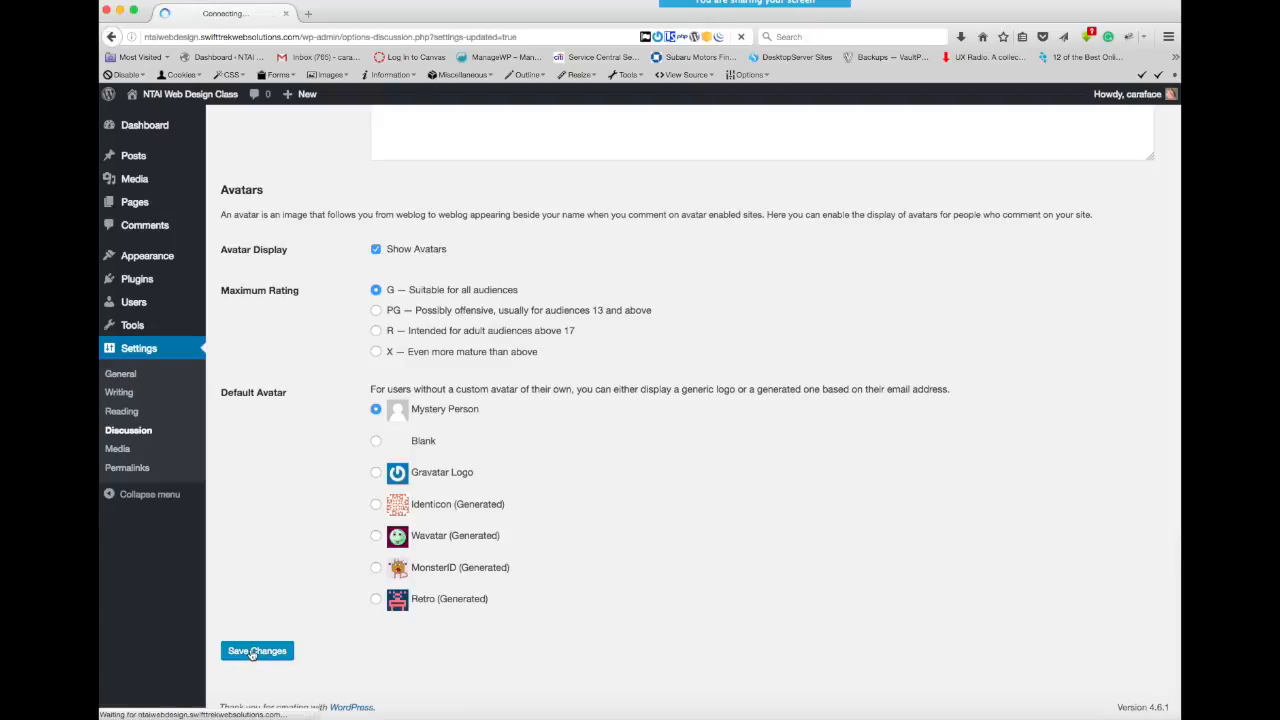
- Open the site's Media settings
{"action": "left_click", "coordinate": [117, 451]}
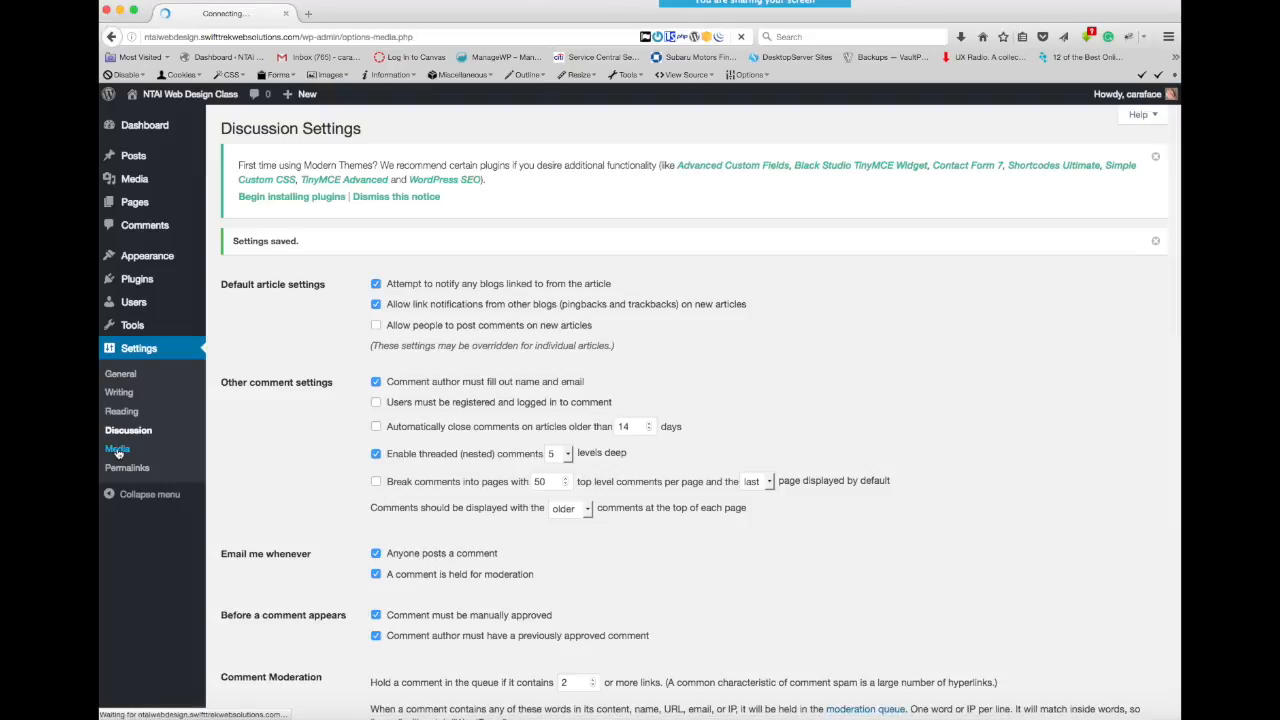
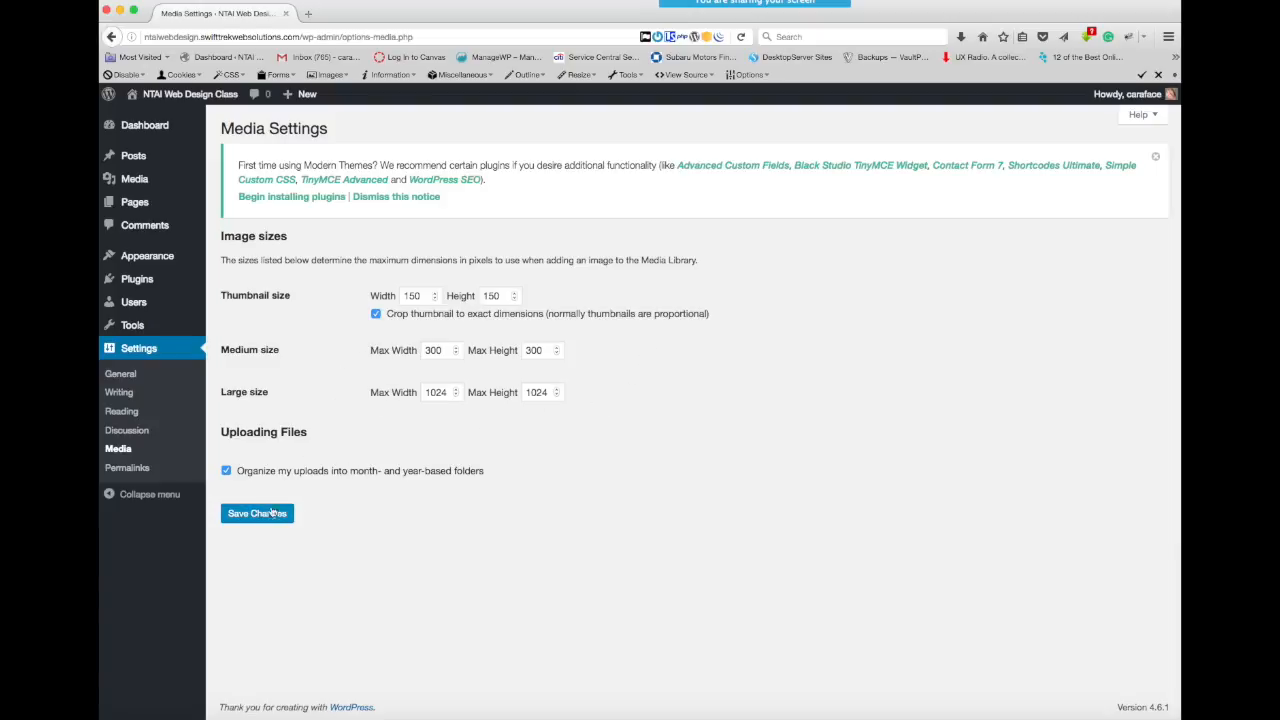
- Open the Permalink settings, switch the URL structure to Post name, and save the change
{"action": "left_click", "coordinate": [124, 468]}
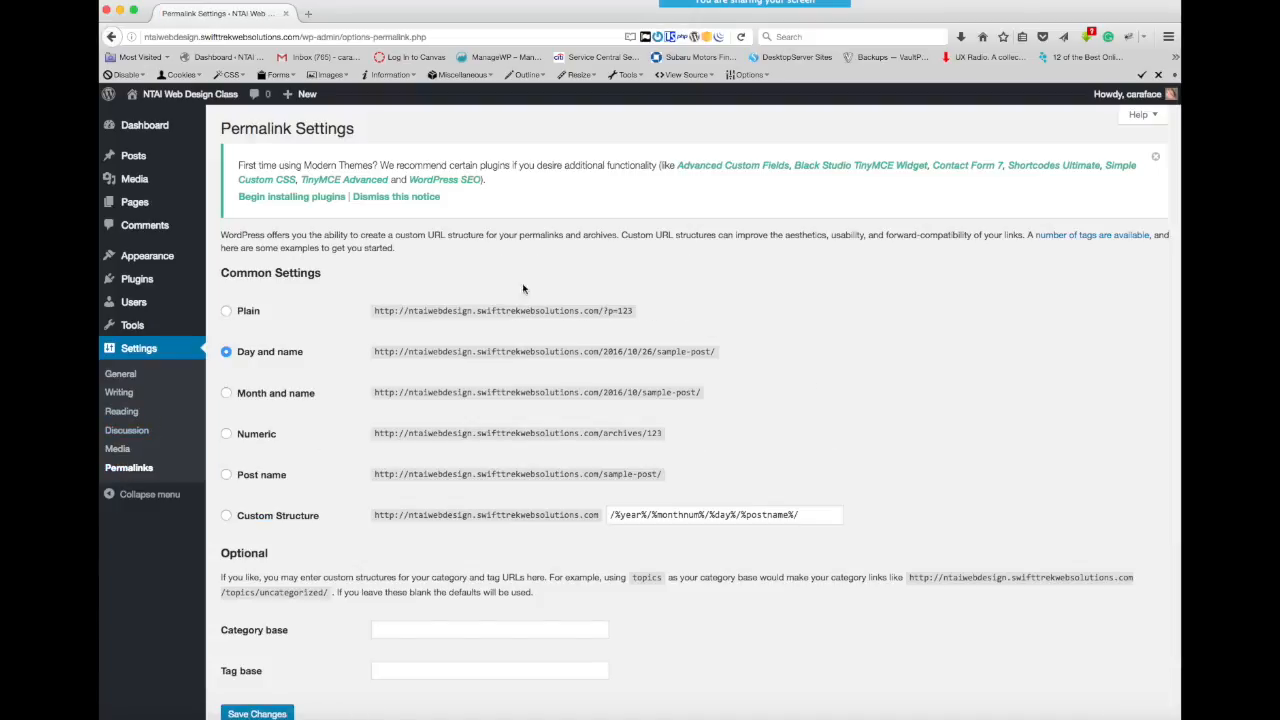
{"action": "scroll", "coordinate": [863, 302], "scroll_direction": "down", "scroll_amount": 1}
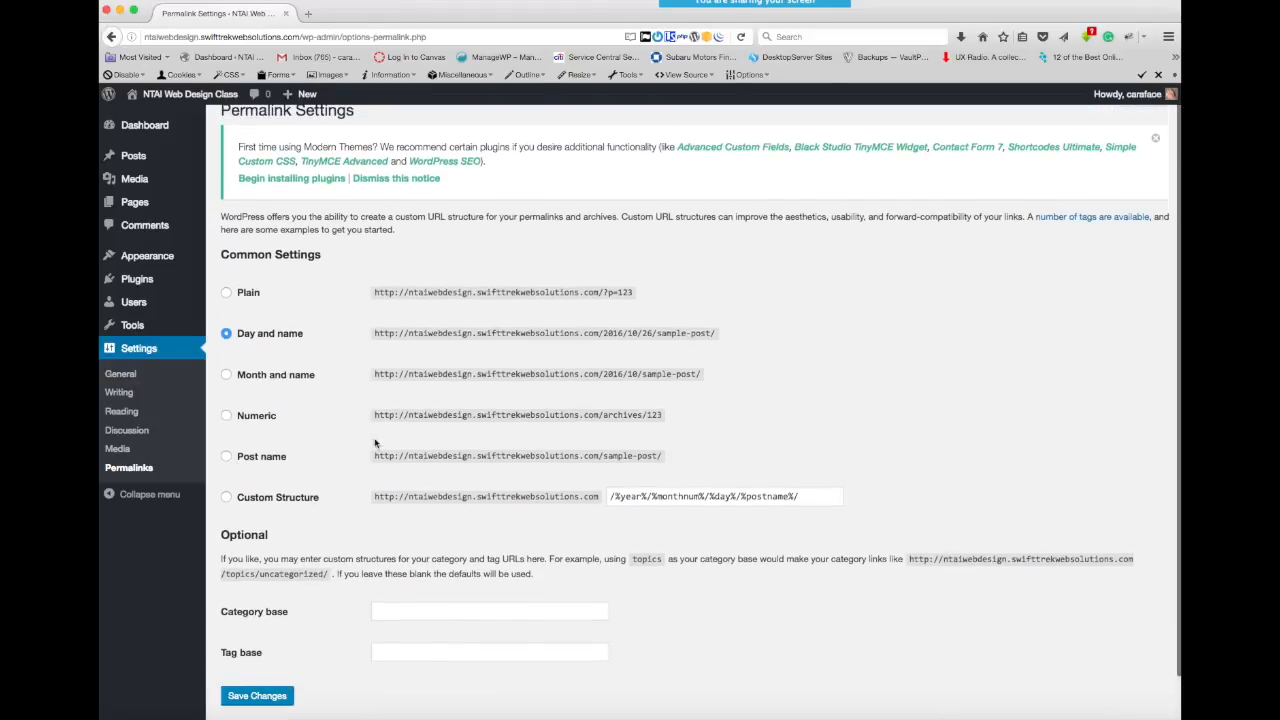
{"action": "scroll", "coordinate": [878, 335], "scroll_direction": "down", "scroll_amount": 1}
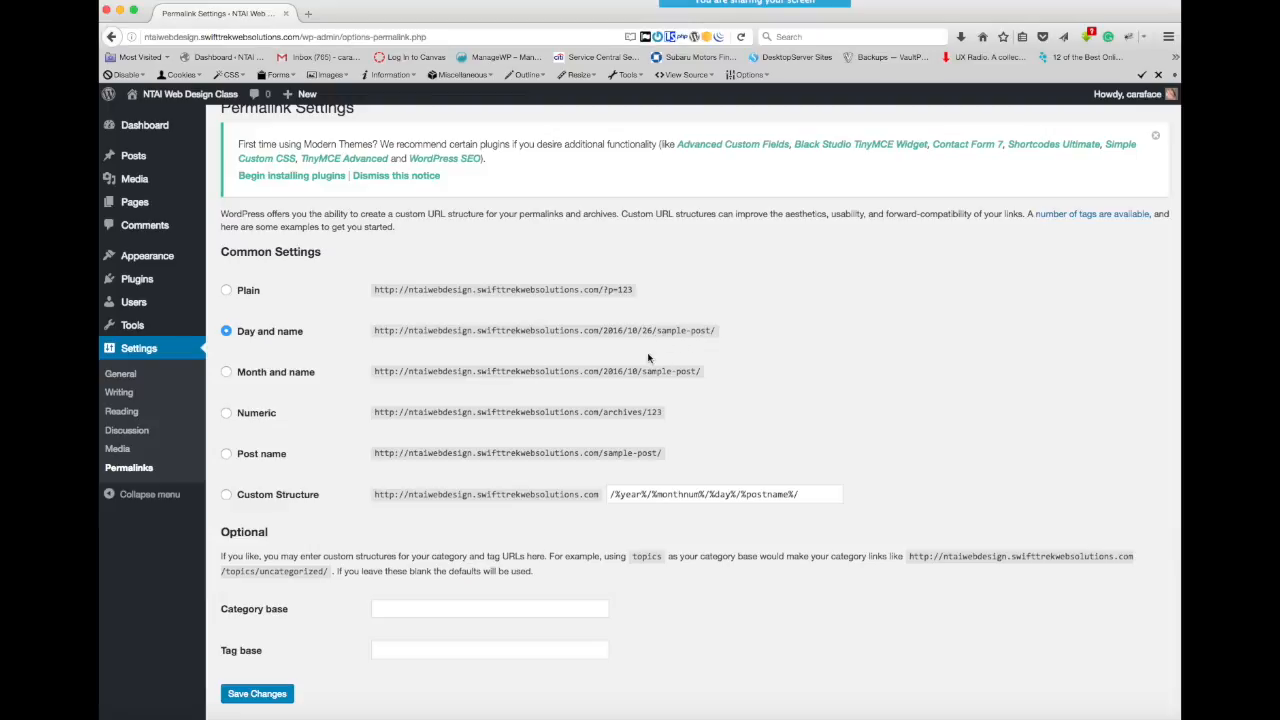
{"action": "left_click", "coordinate": [227, 455]}
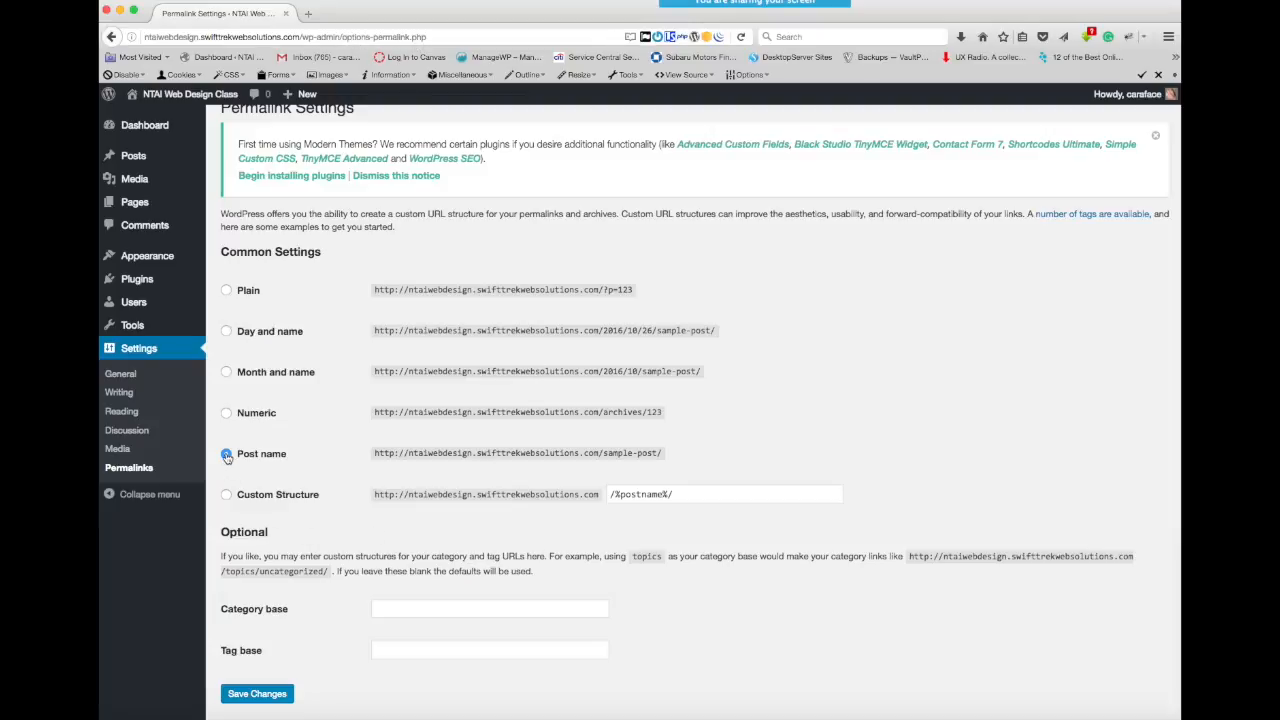
{"action": "scroll", "coordinate": [373, 529], "scroll_direction": "down", "scroll_amount": 1}
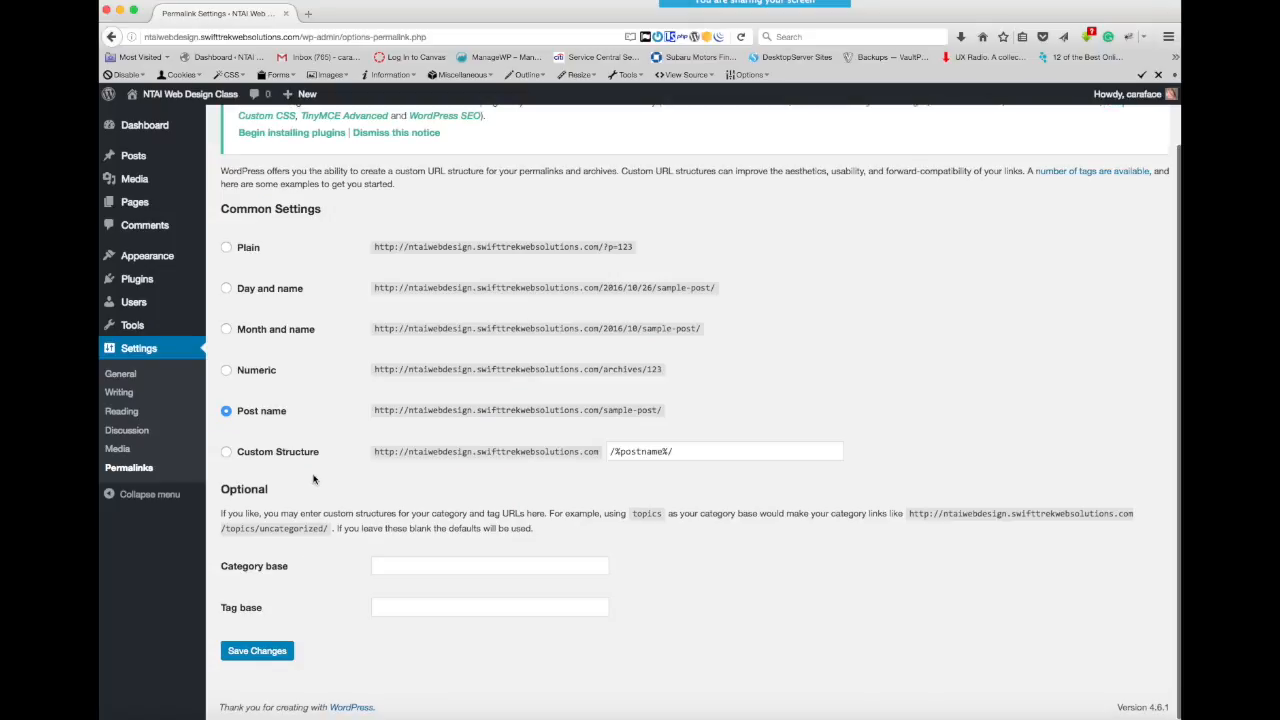
{"action": "left_click", "coordinate": [254, 651]}
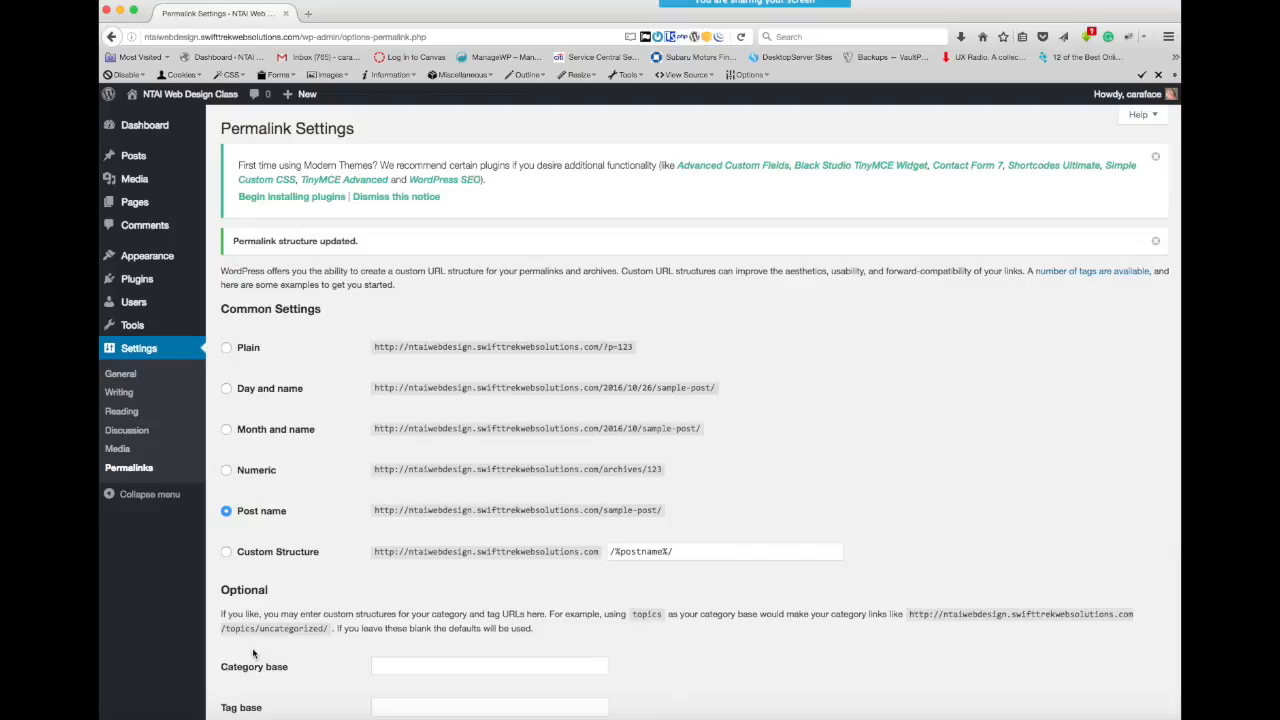
{"action": "scroll", "coordinate": [656, 642], "scroll_direction": "down", "scroll_amount": 2}
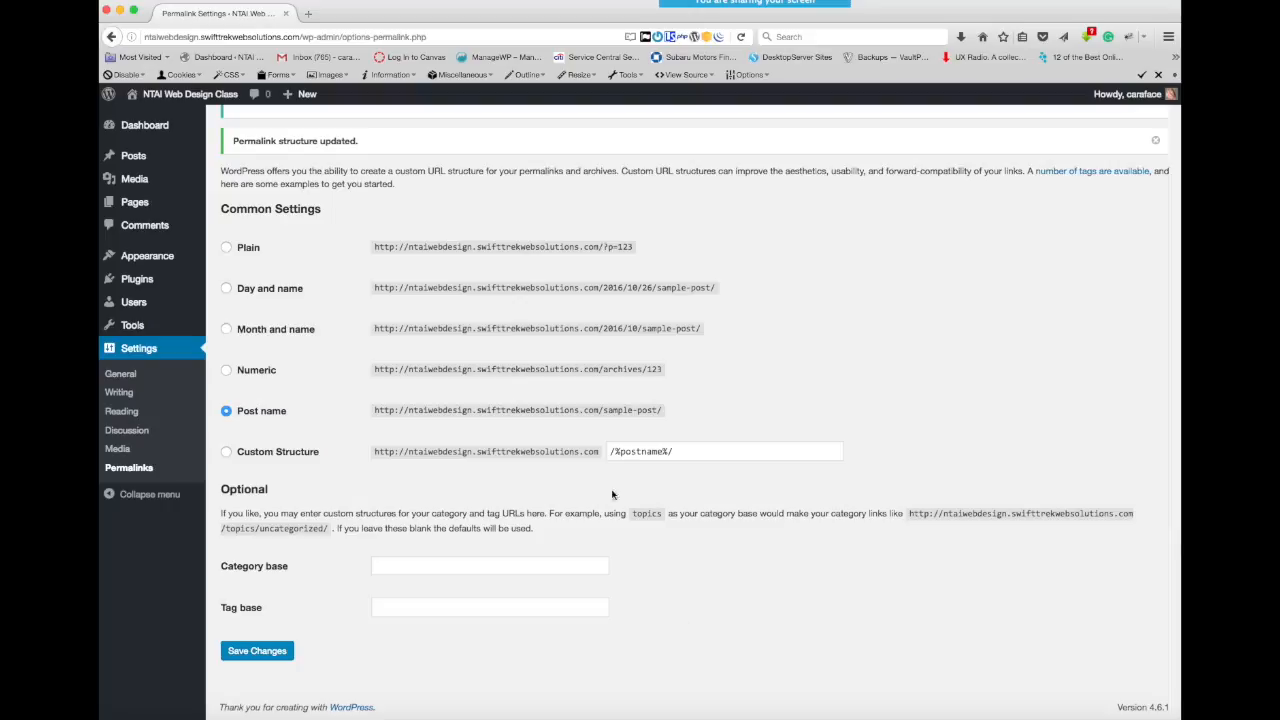
- Create a new page titled "Home", assign it the Home Page template, and publish it
{"action": "mouse_move", "coordinate": [135, 204]}
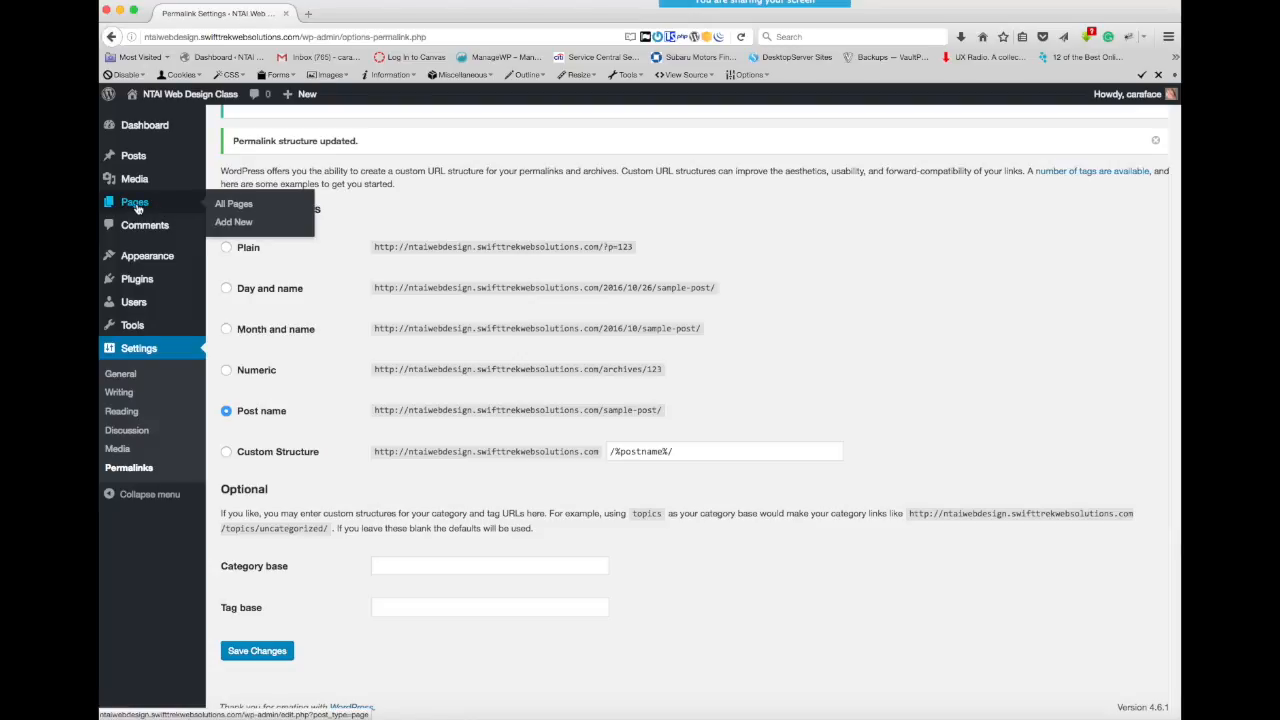
{"action": "left_click", "coordinate": [236, 223]}
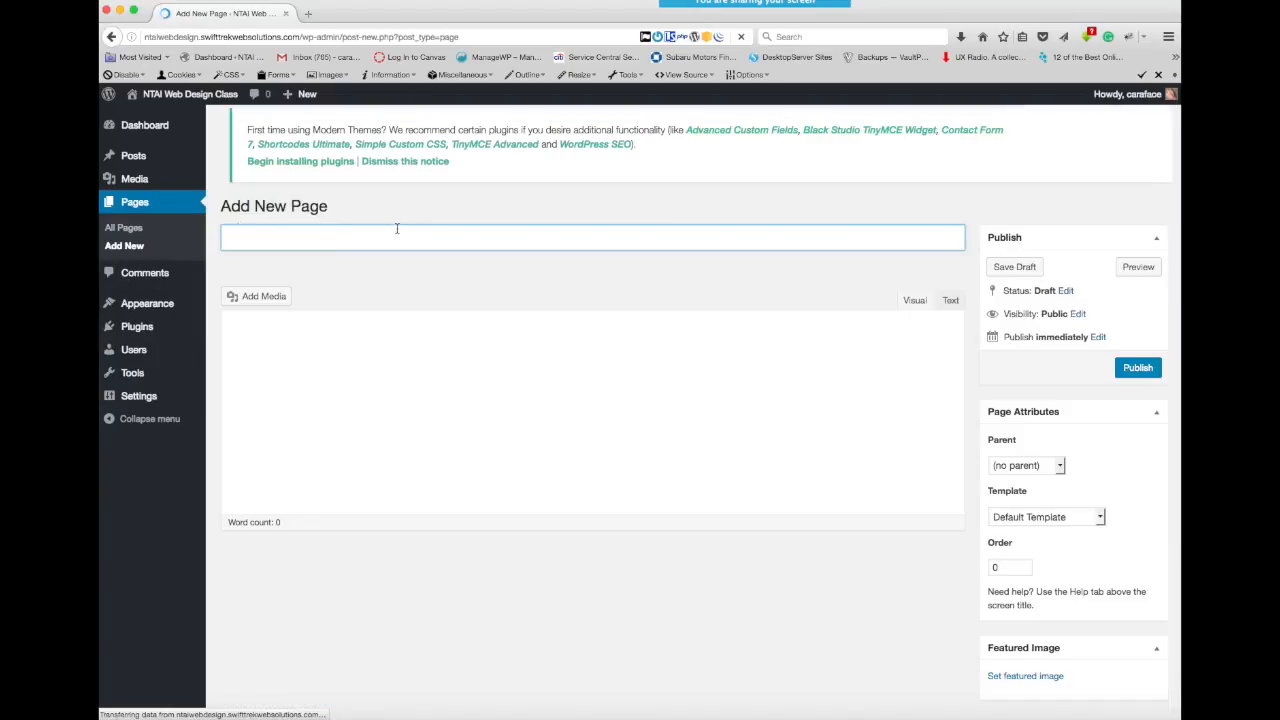
{"action": "type", "text": "Home"}
{"action": "scroll", "coordinate": [917, 604], "scroll_direction": "down", "scroll_amount": 2}
{"action": "scroll", "coordinate": [917, 605], "scroll_direction": "up", "scroll_amount": 2}
{"action": "left_click", "coordinate": [1100, 517]}
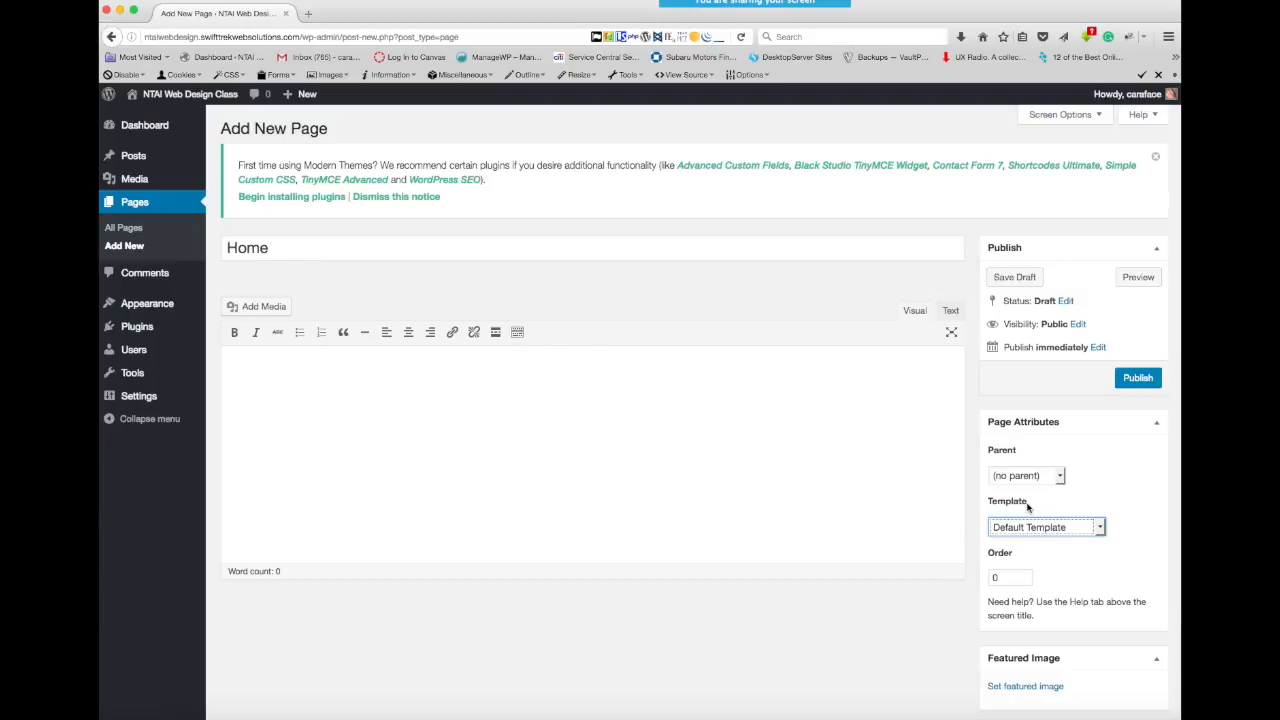
{"action": "left_click", "coordinate": [1100, 528]}
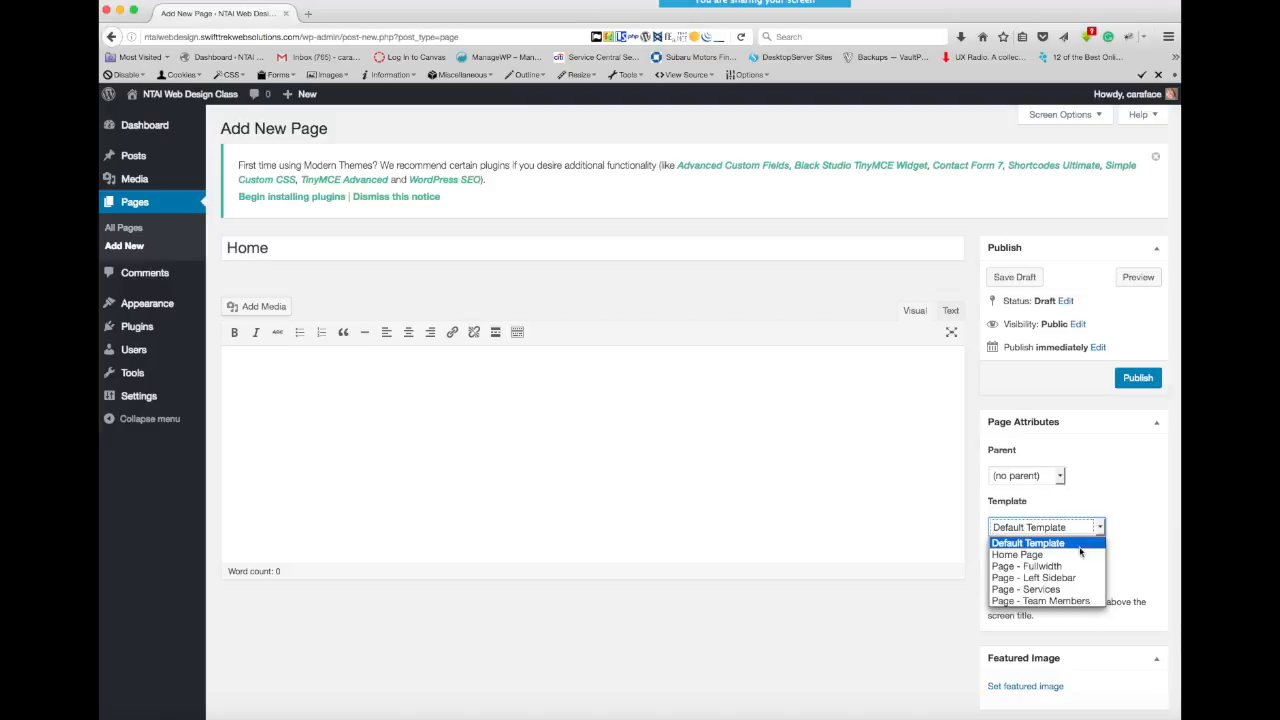
{"action": "left_click", "coordinate": [1035, 557]}
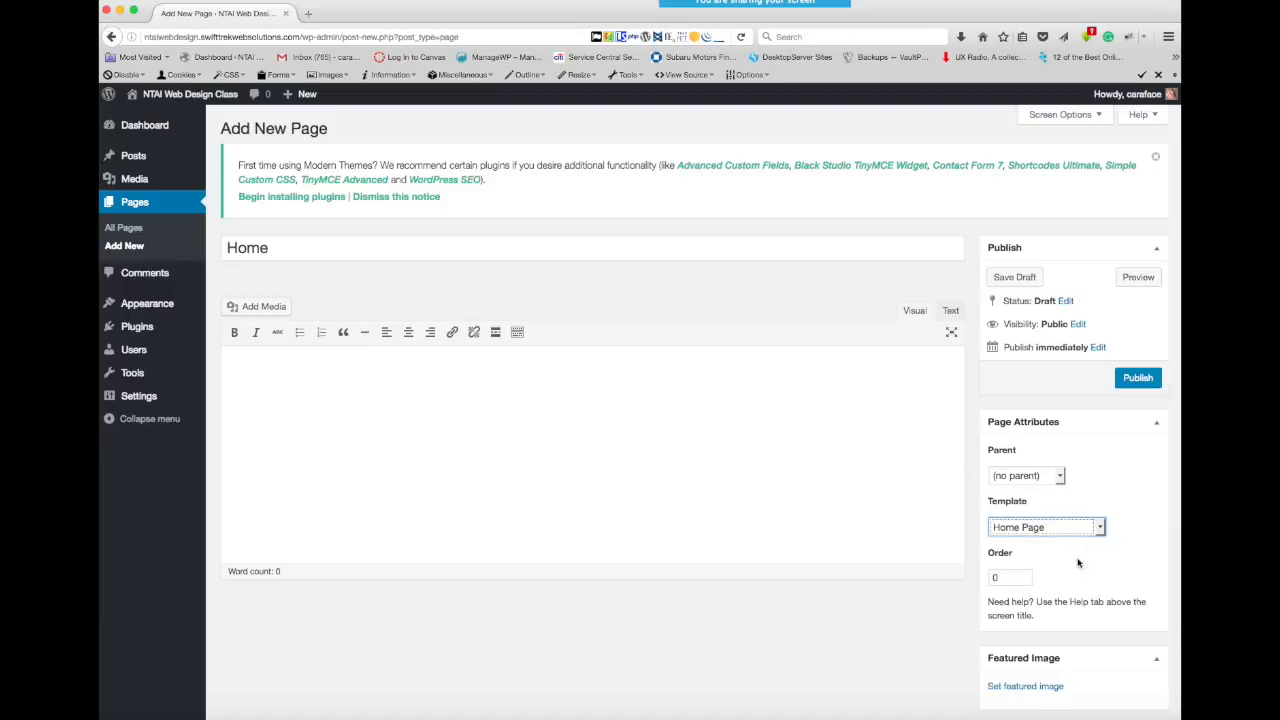
{"action": "left_click", "coordinate": [1137, 379]}
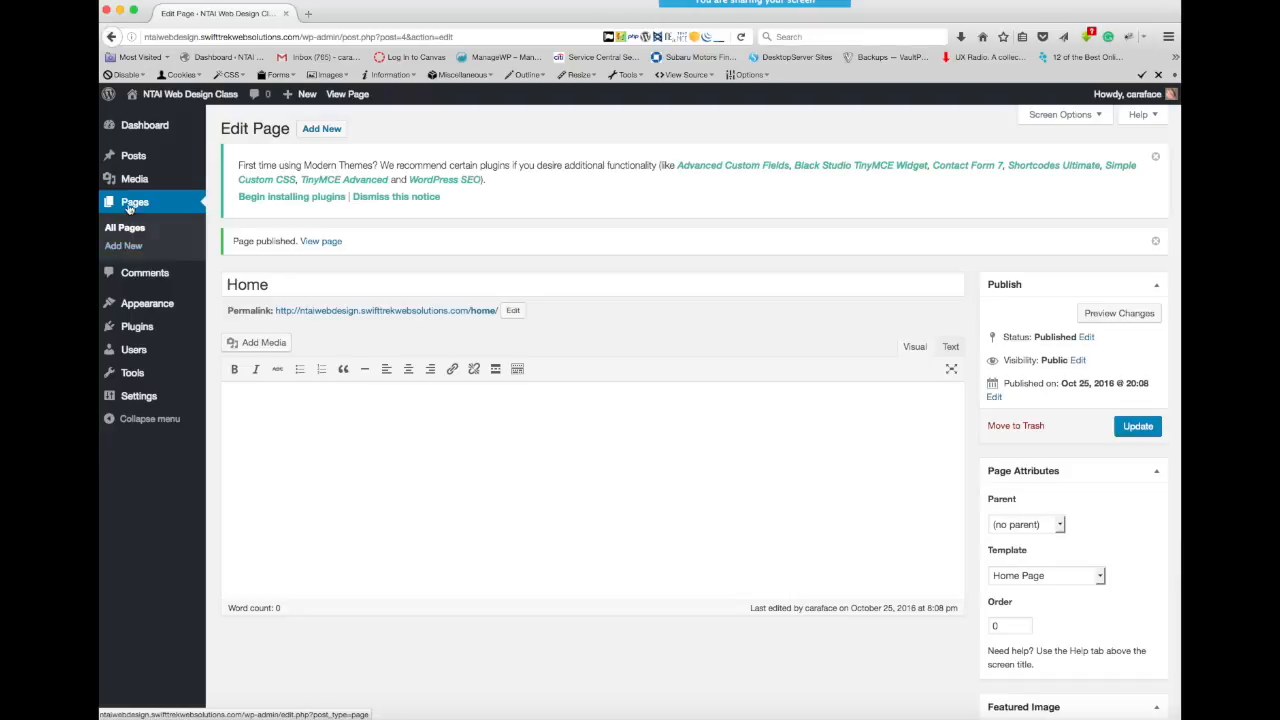
- Add another page titled "Blog", keep the Default Template, and publish it
{"action": "left_click", "coordinate": [323, 131]}
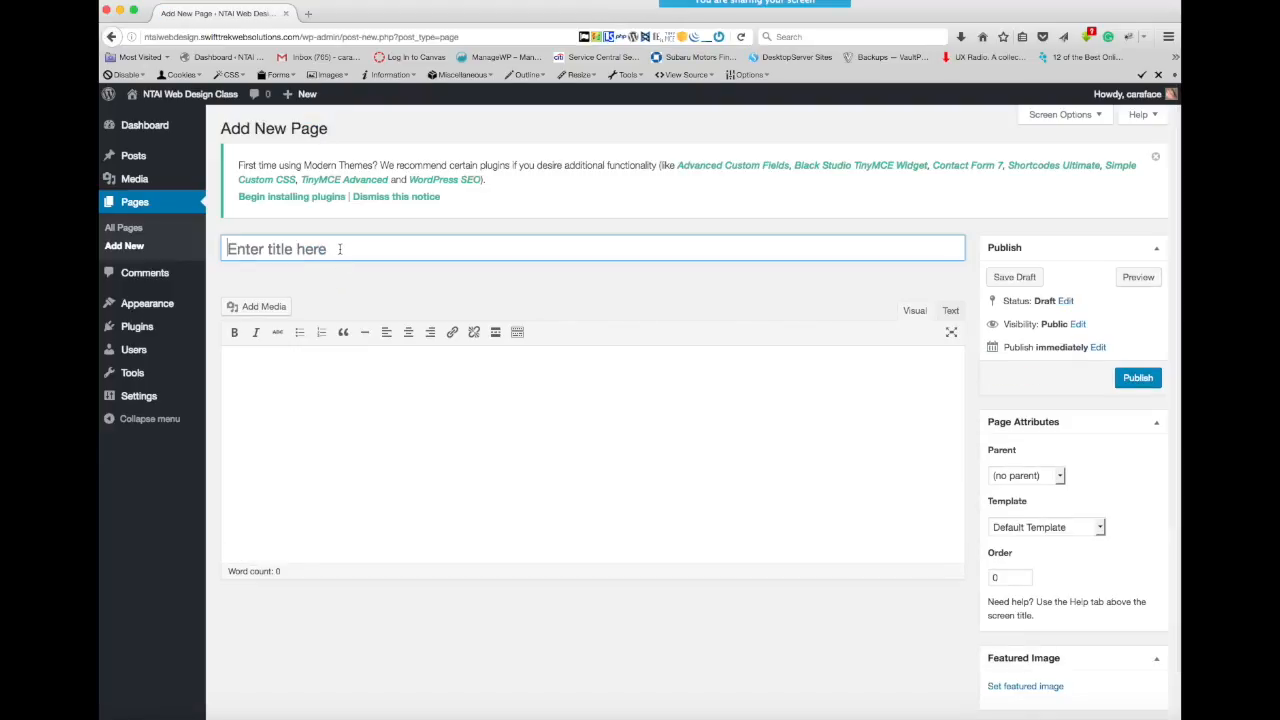
{"action": "type", "text": "B"}
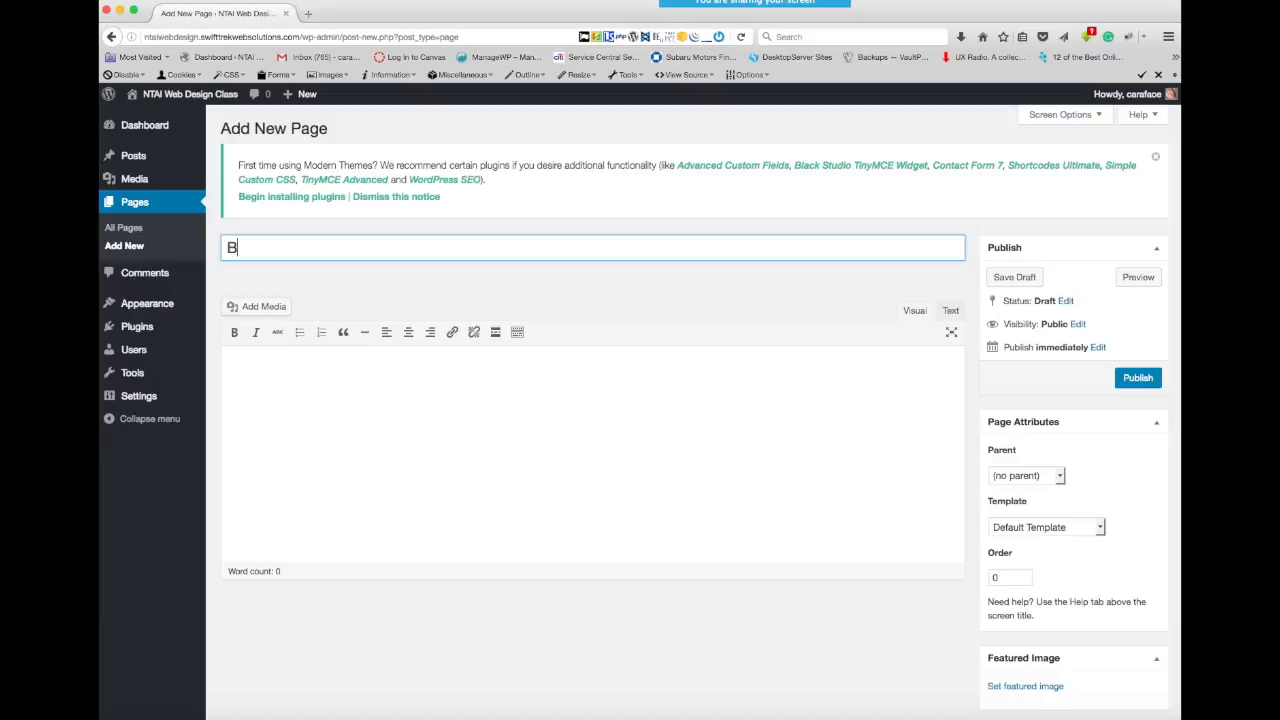
{"action": "type", "text": "log"}
{"action": "left_click", "coordinate": [1100, 526]}
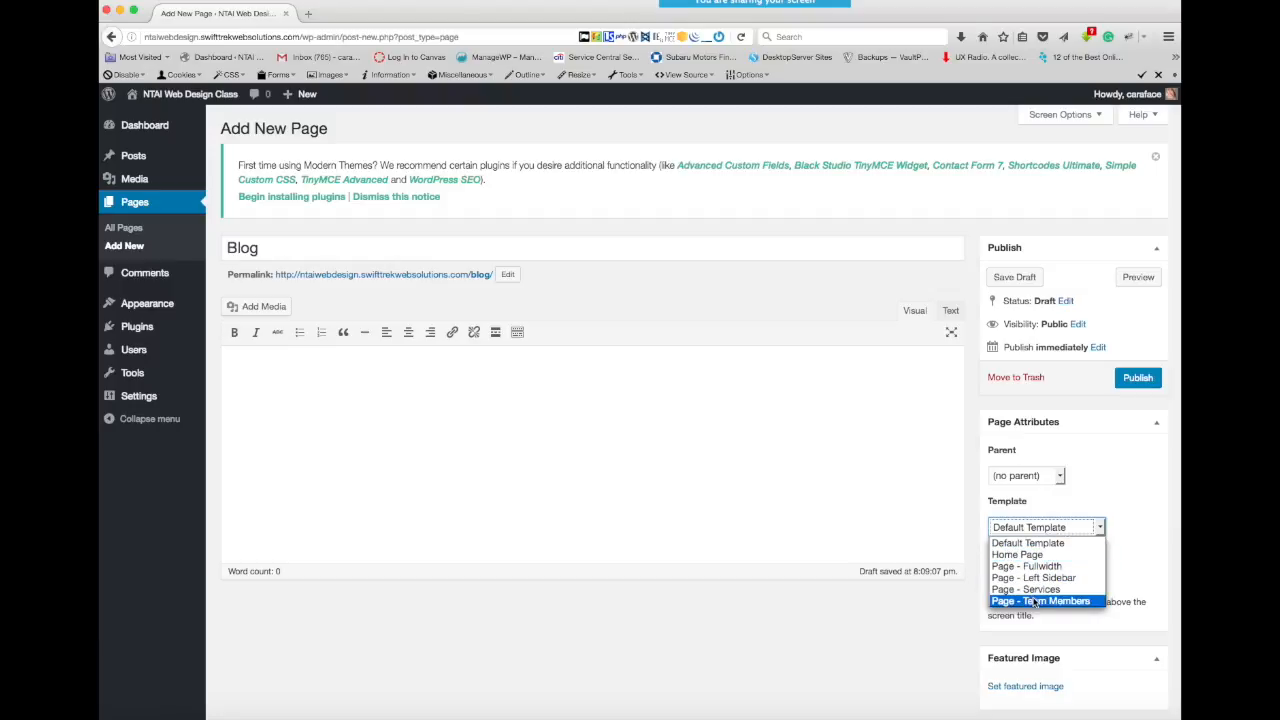
{"action": "left_click", "coordinate": [1117, 473]}
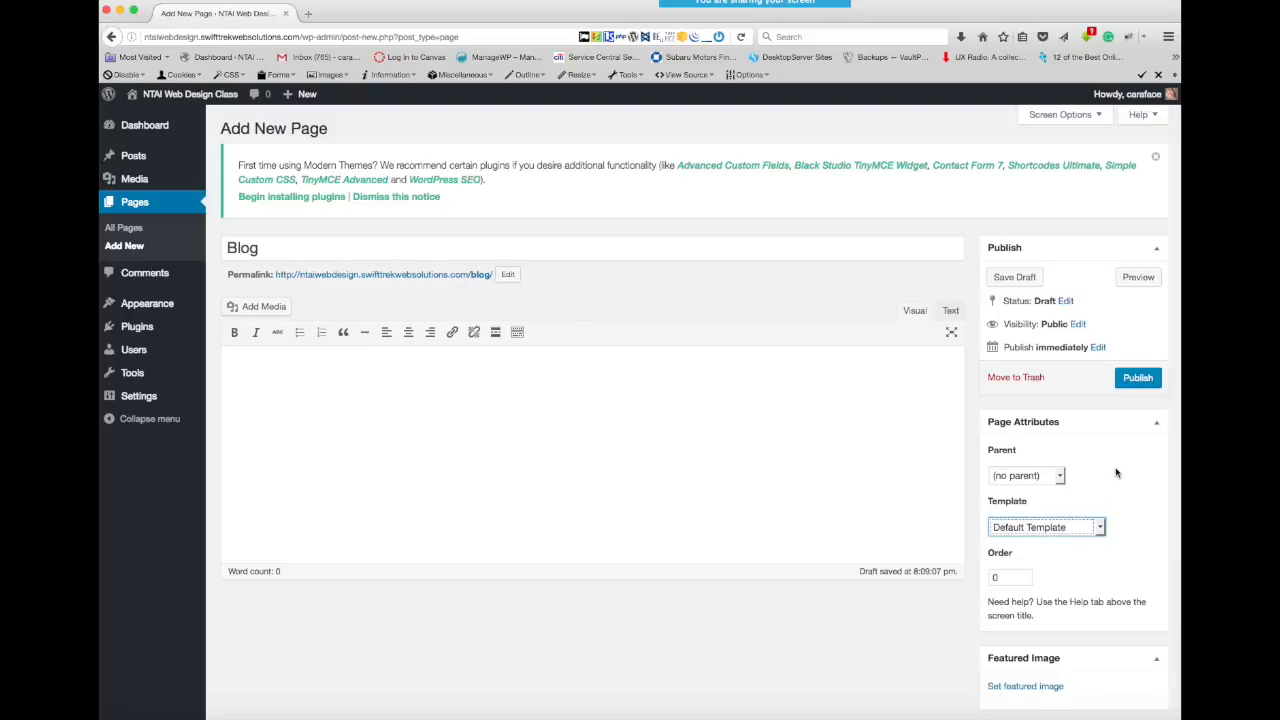
{"action": "left_click", "coordinate": [1136, 378]}
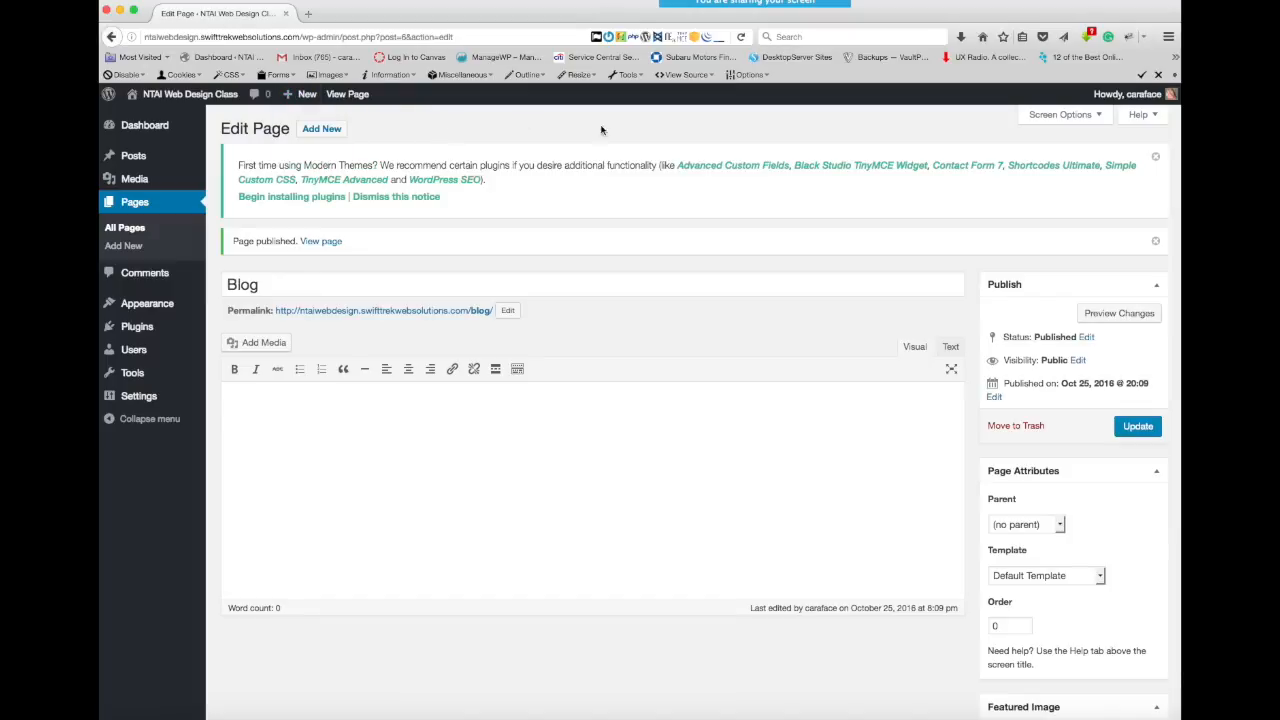
- Add a page titled "About", assign it the Page - Left Sidebar template, and publish it
{"action": "left_click", "coordinate": [322, 131]}
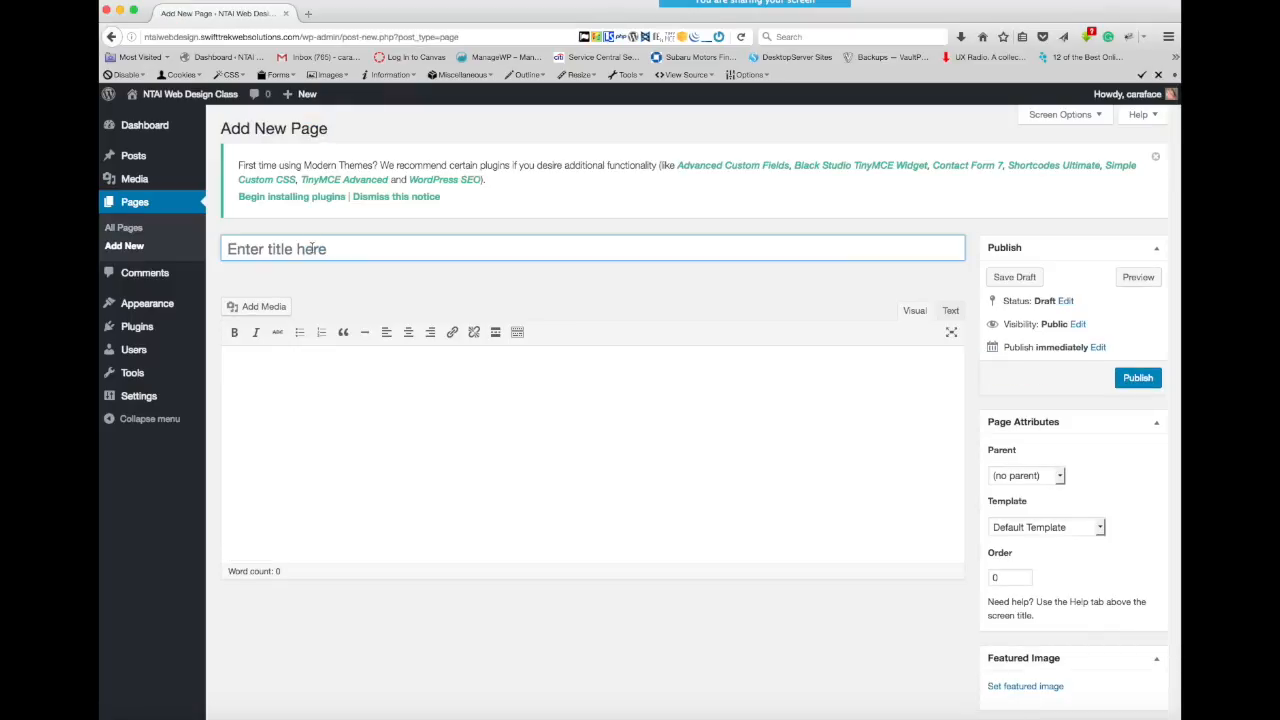
{"action": "left_click", "coordinate": [312, 248]}
{"action": "type", "text": "About"}
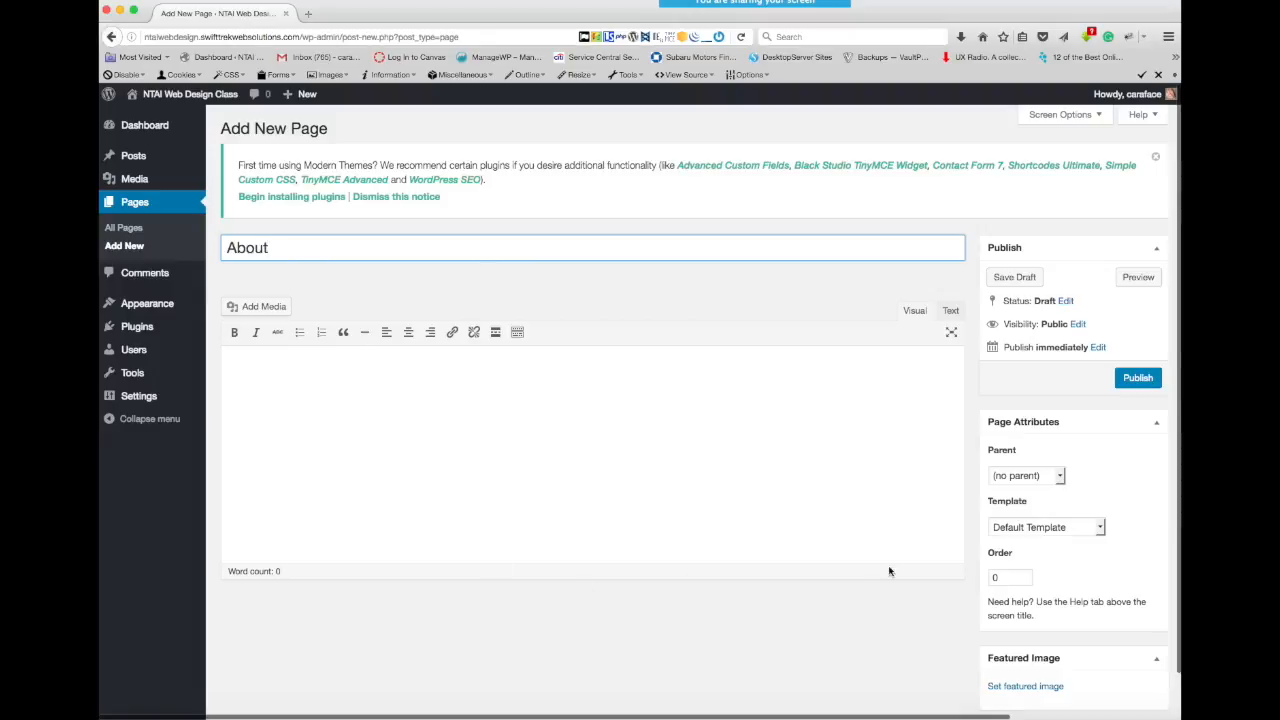
{"action": "left_click", "coordinate": [1101, 529]}
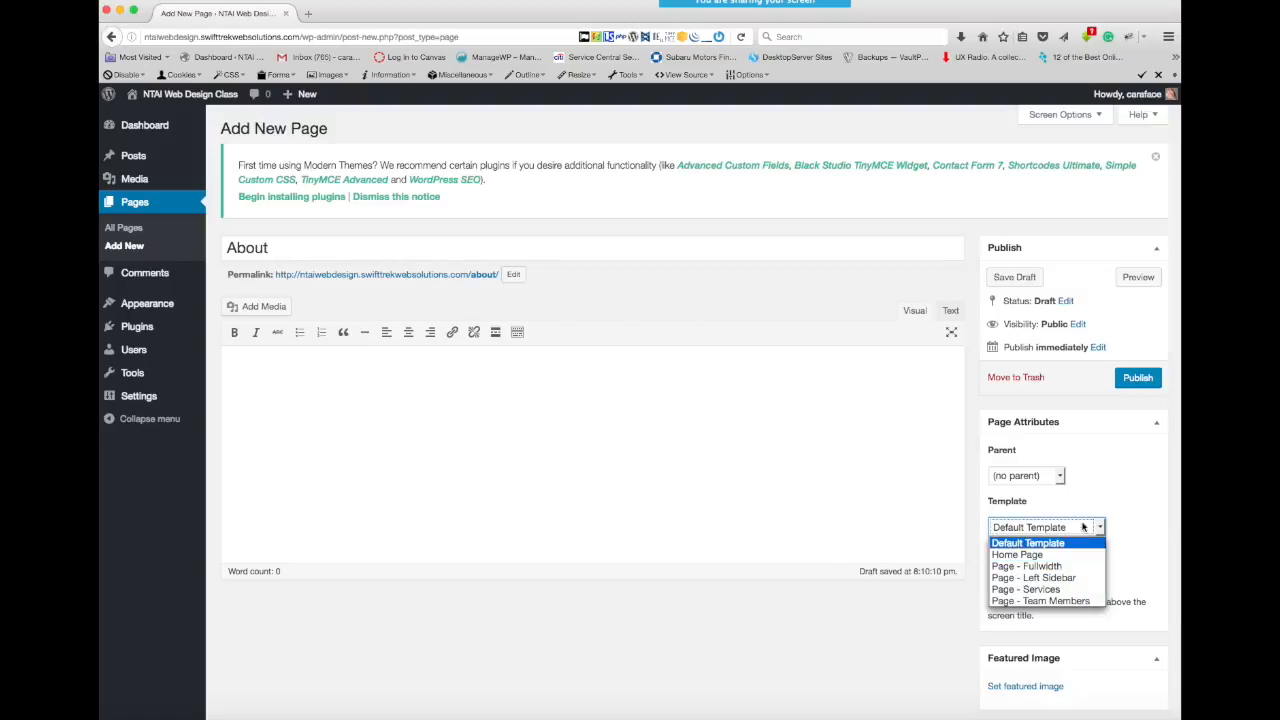
{"action": "left_click", "coordinate": [1067, 579]}
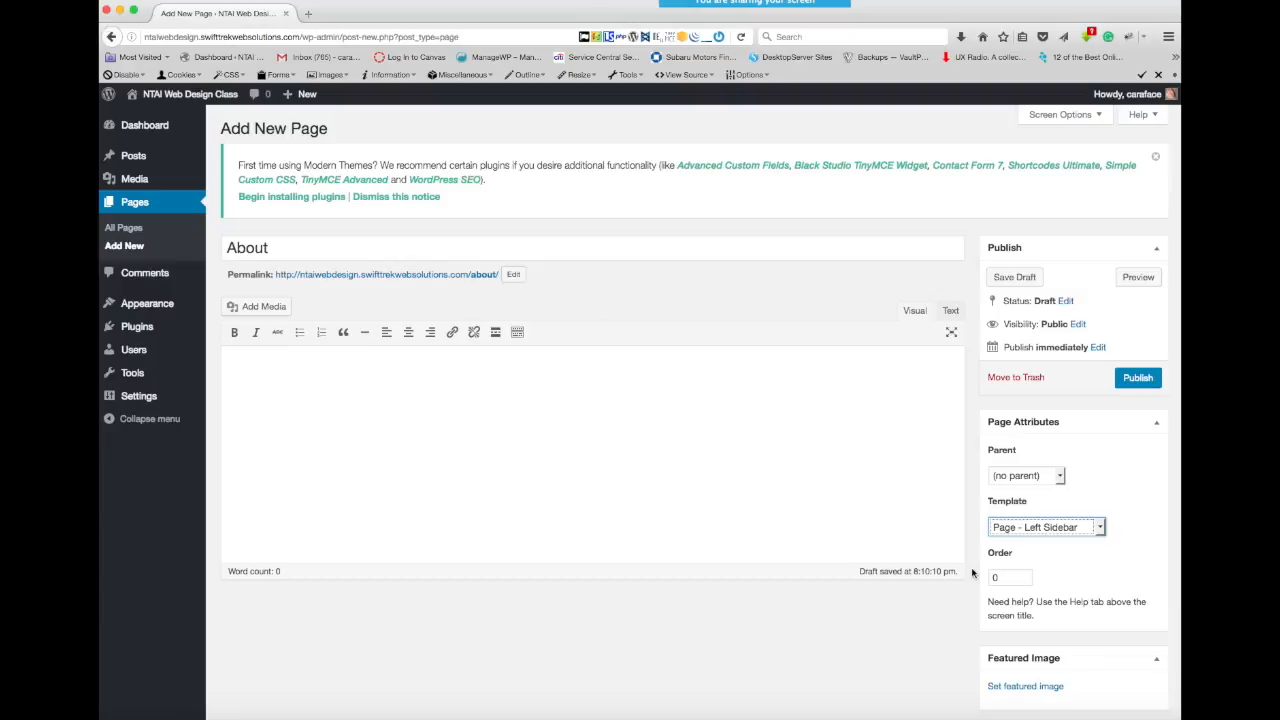
{"action": "left_click", "coordinate": [1137, 379]}
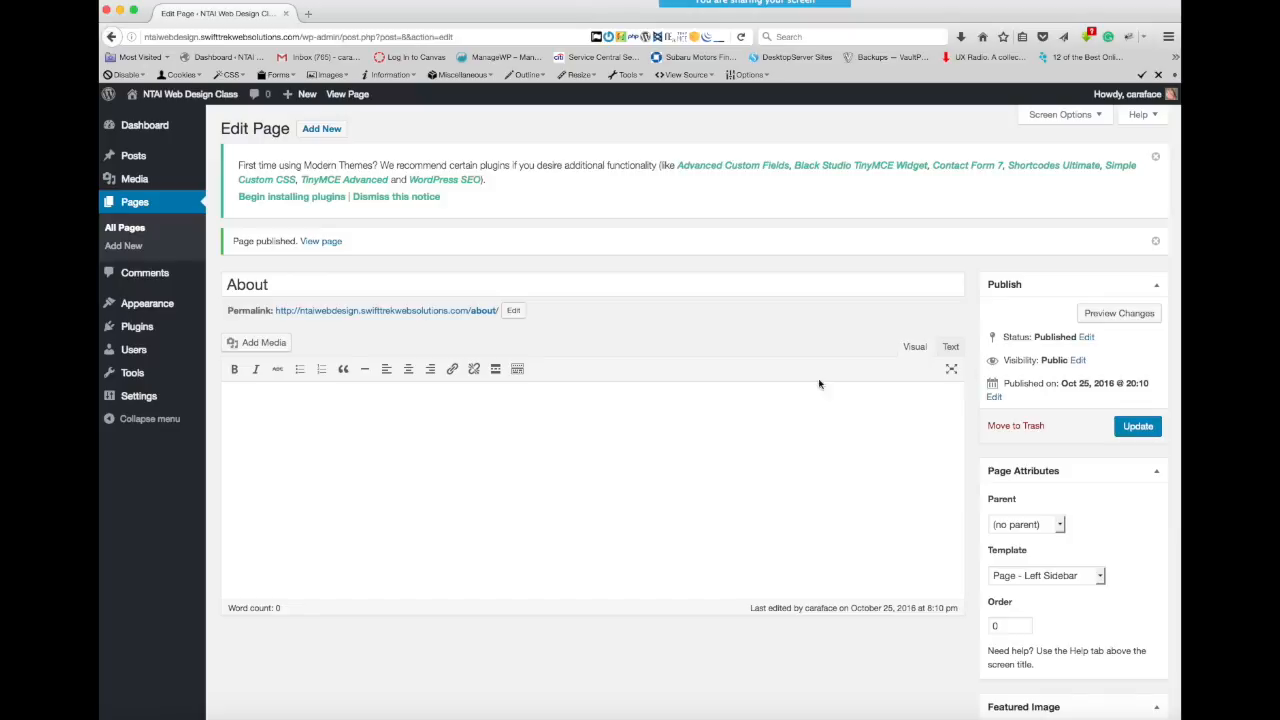
- Open Sample Page for editing from the list of all pages, view the live site, and return to the editor
{"action": "left_click", "coordinate": [131, 231]}
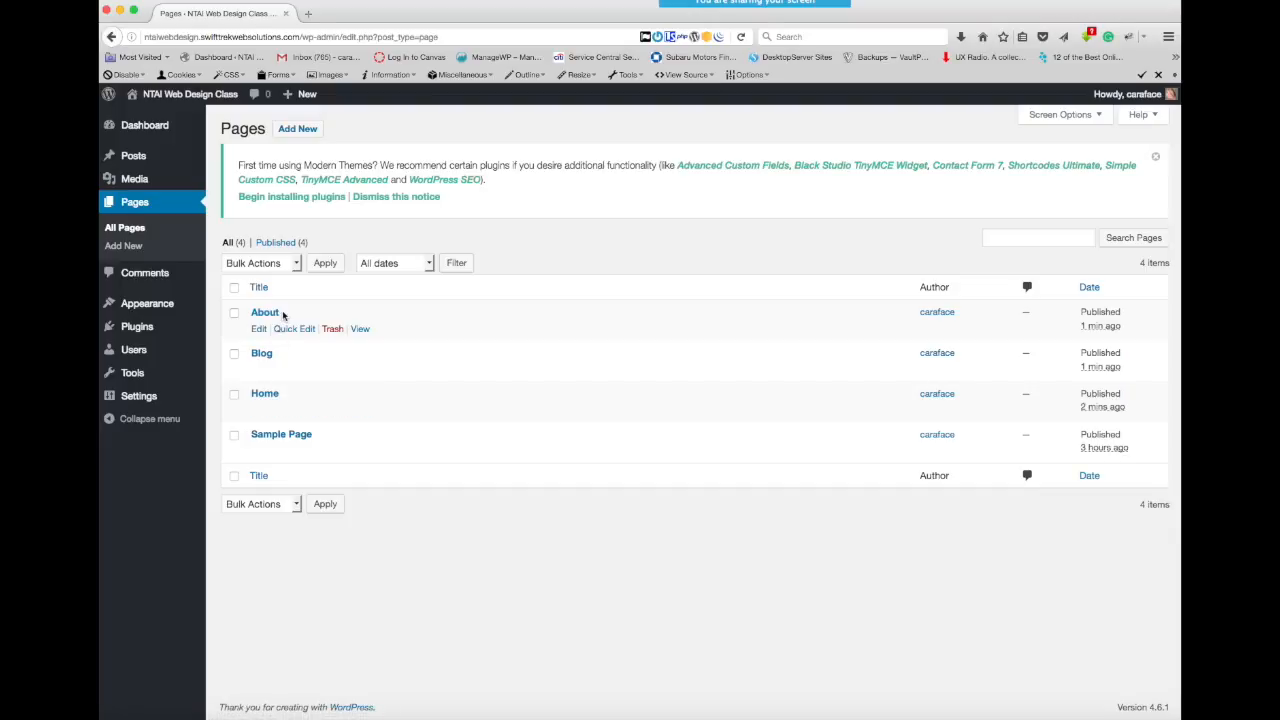
{"action": "left_click", "coordinate": [274, 437]}
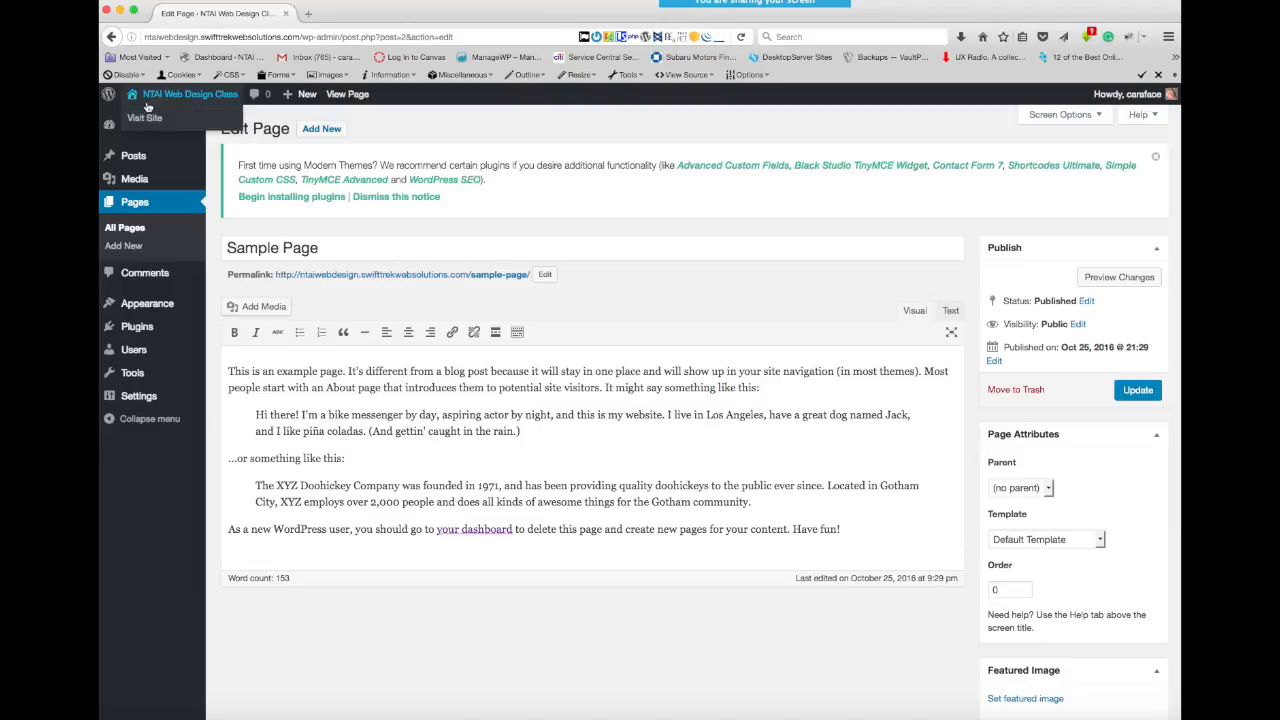
{"action": "mouse_move", "coordinate": [184, 102]}
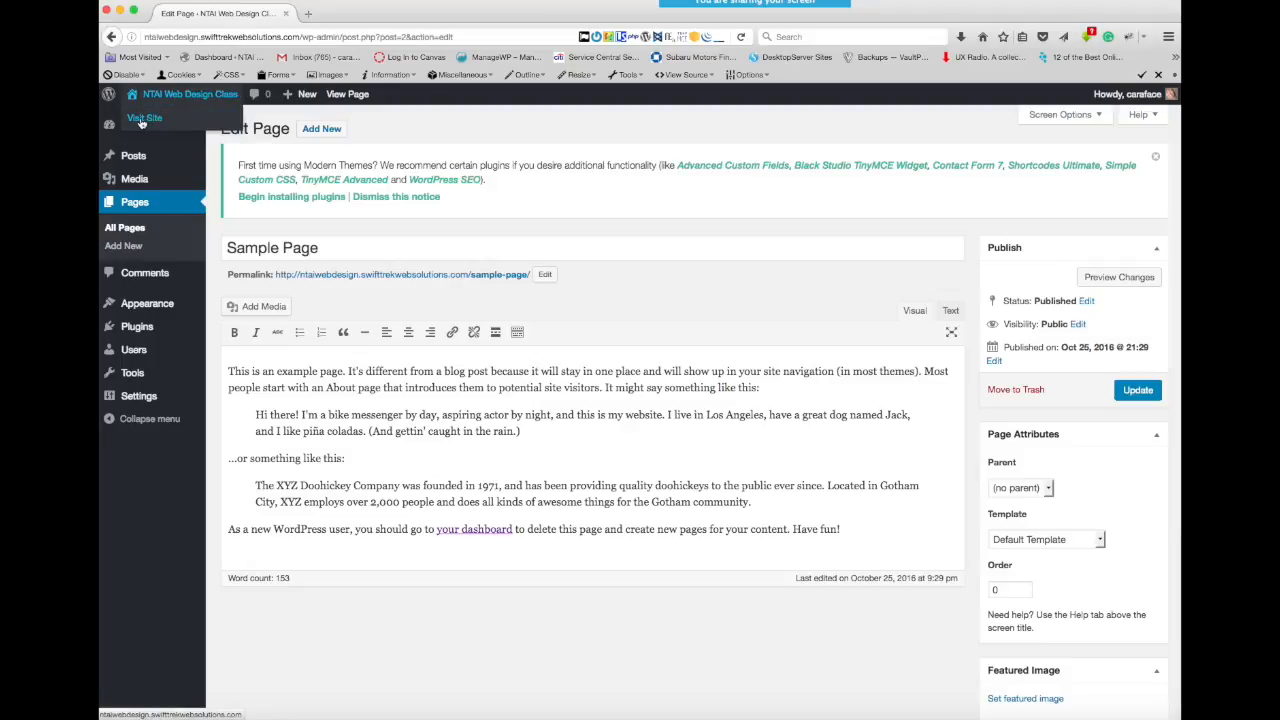
{"action": "left_click", "coordinate": [143, 119]}
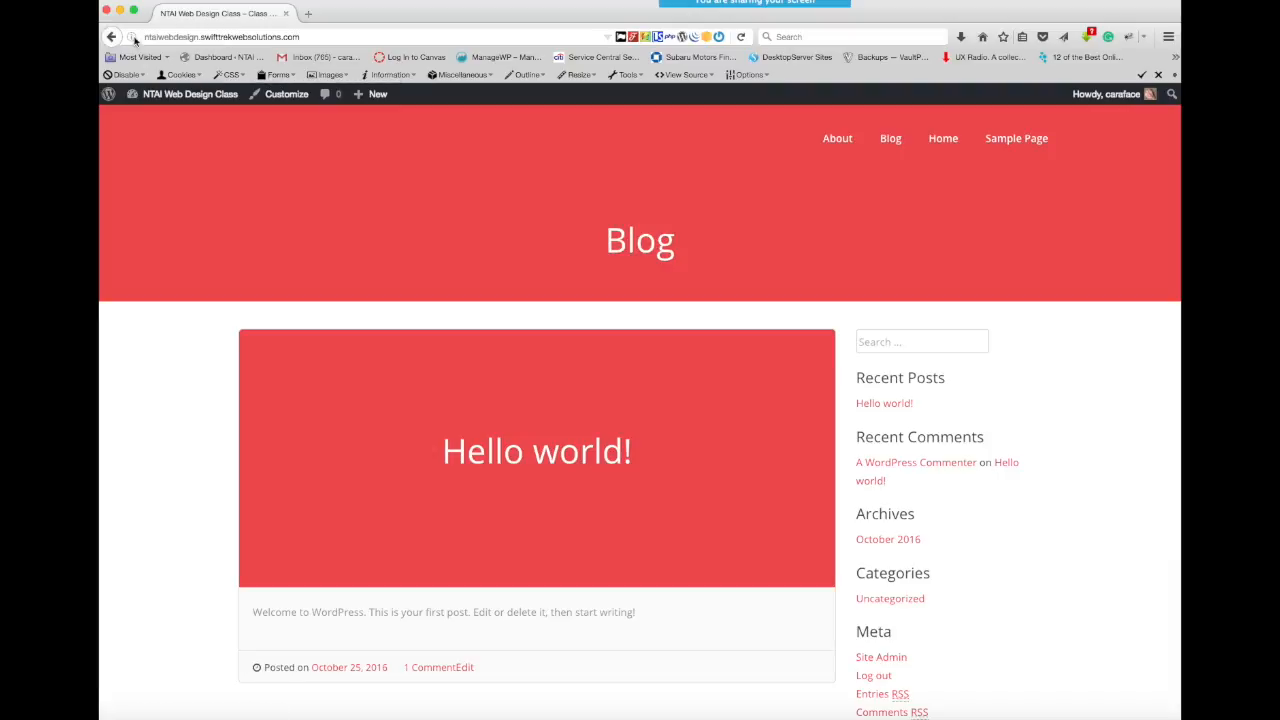
{"action": "mouse_move", "coordinate": [145, 95]}
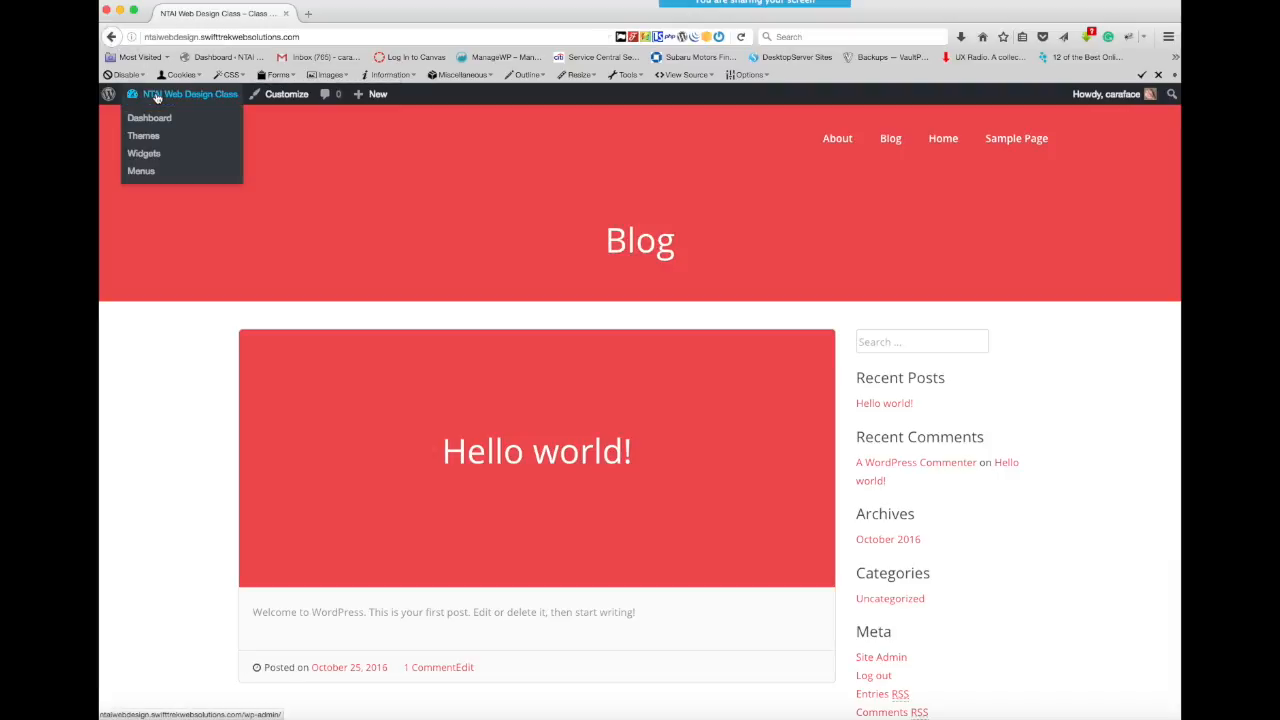
{"action": "left_click", "coordinate": [112, 37]}
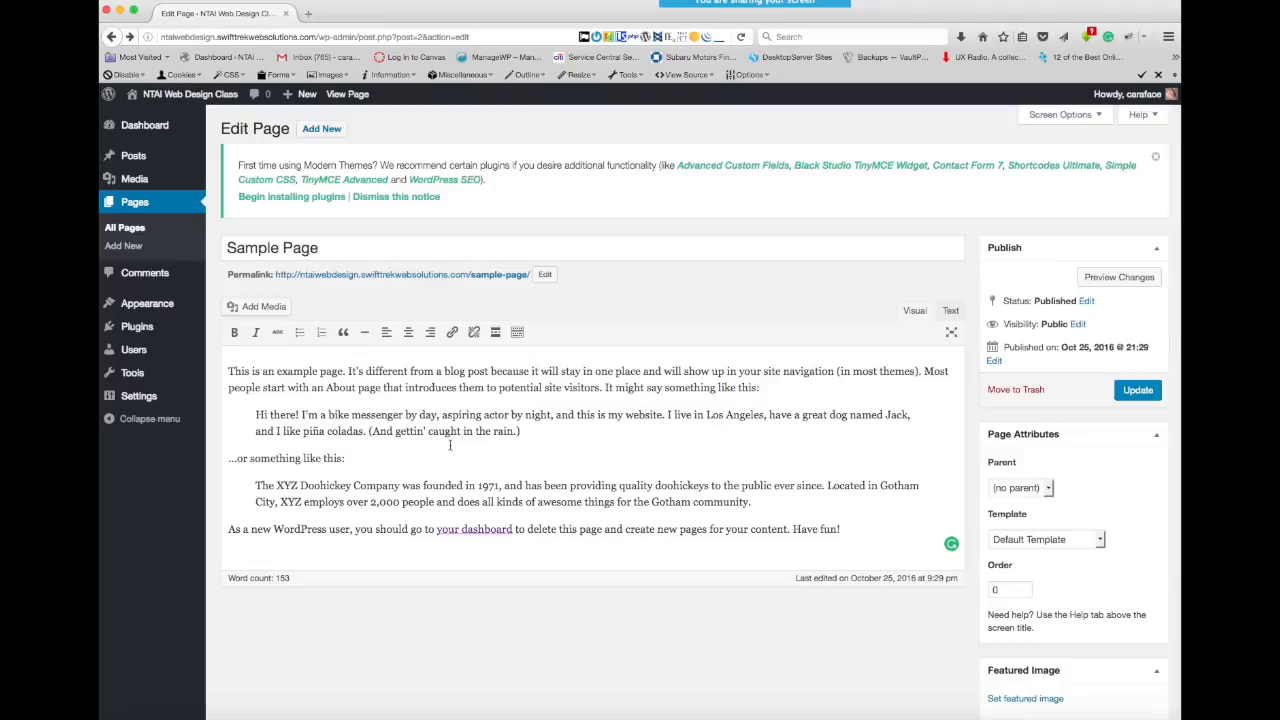
- Preview the Sample Page and look through its content and sidebar
{"action": "left_click", "coordinate": [1109, 279]}
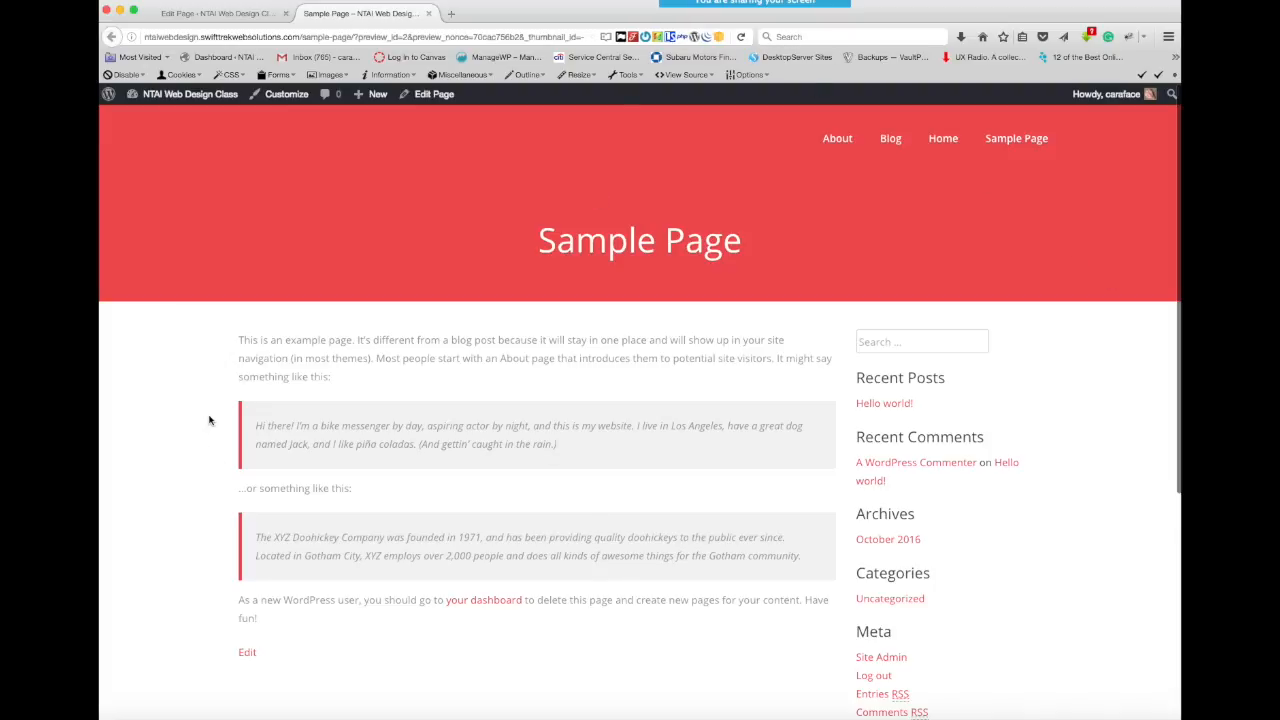
{"action": "scroll", "coordinate": [210, 420], "scroll_direction": "down", "scroll_amount": 1}
{"action": "scroll", "coordinate": [209, 420], "scroll_direction": "down", "scroll_amount": 2}
{"action": "scroll", "coordinate": [209, 420], "scroll_direction": "up", "scroll_amount": 3}
{"action": "scroll", "coordinate": [209, 420], "scroll_direction": "down", "scroll_amount": 2}
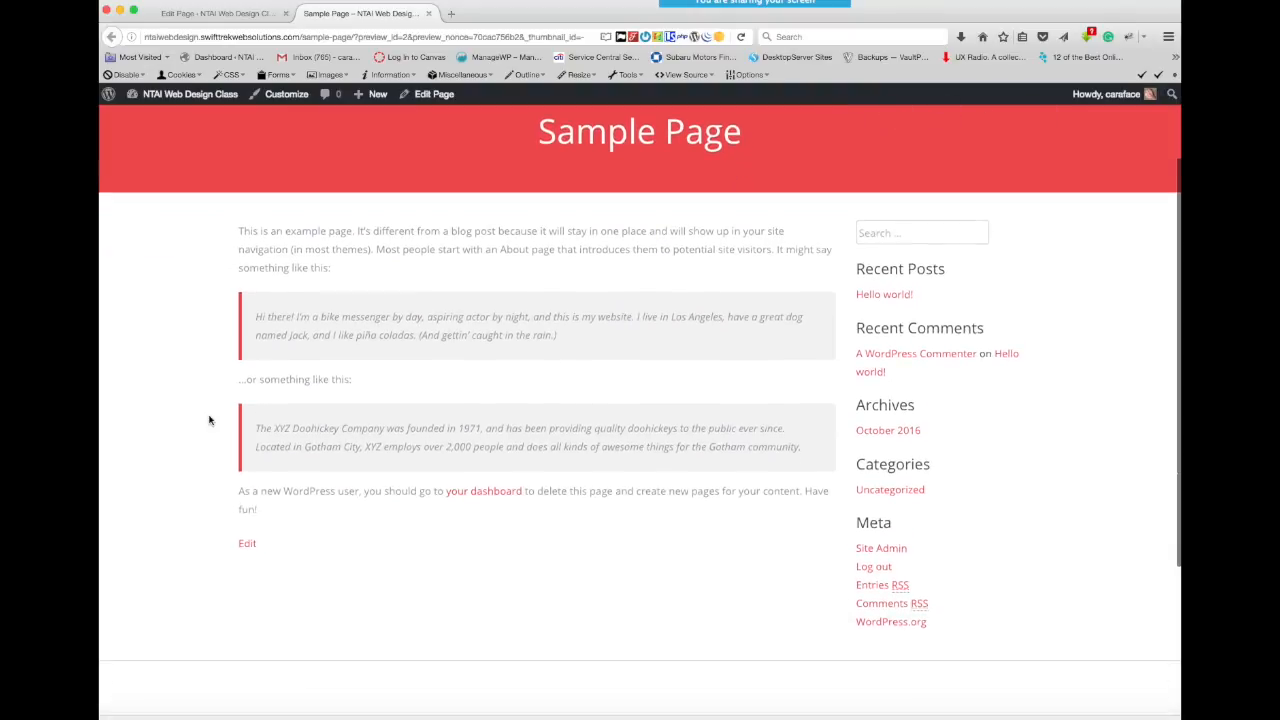
{"action": "scroll", "coordinate": [209, 420], "scroll_direction": "up", "scroll_amount": 2}
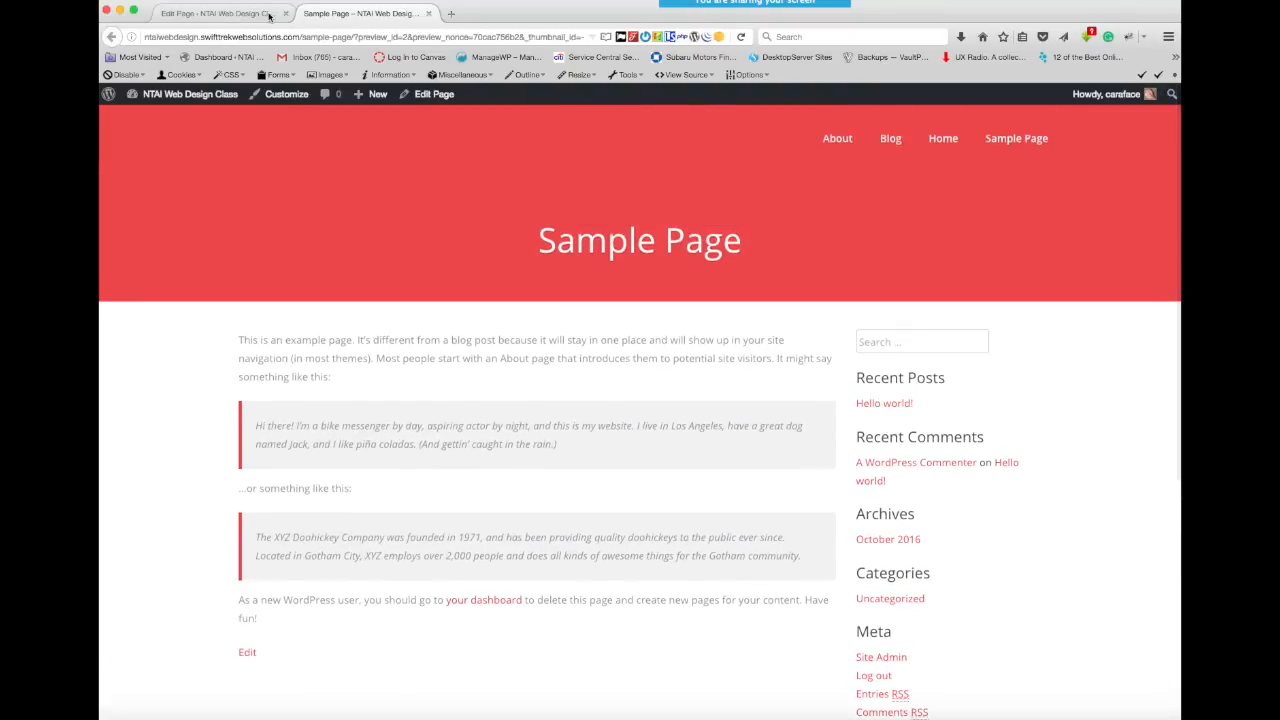
- Compare the Sample Page editor with its preview by switching between them, and return to the editor
{"action": "left_click", "coordinate": [207, 14]}
{"action": "left_click", "coordinate": [365, 14]}
{"action": "left_click", "coordinate": [214, 16]}
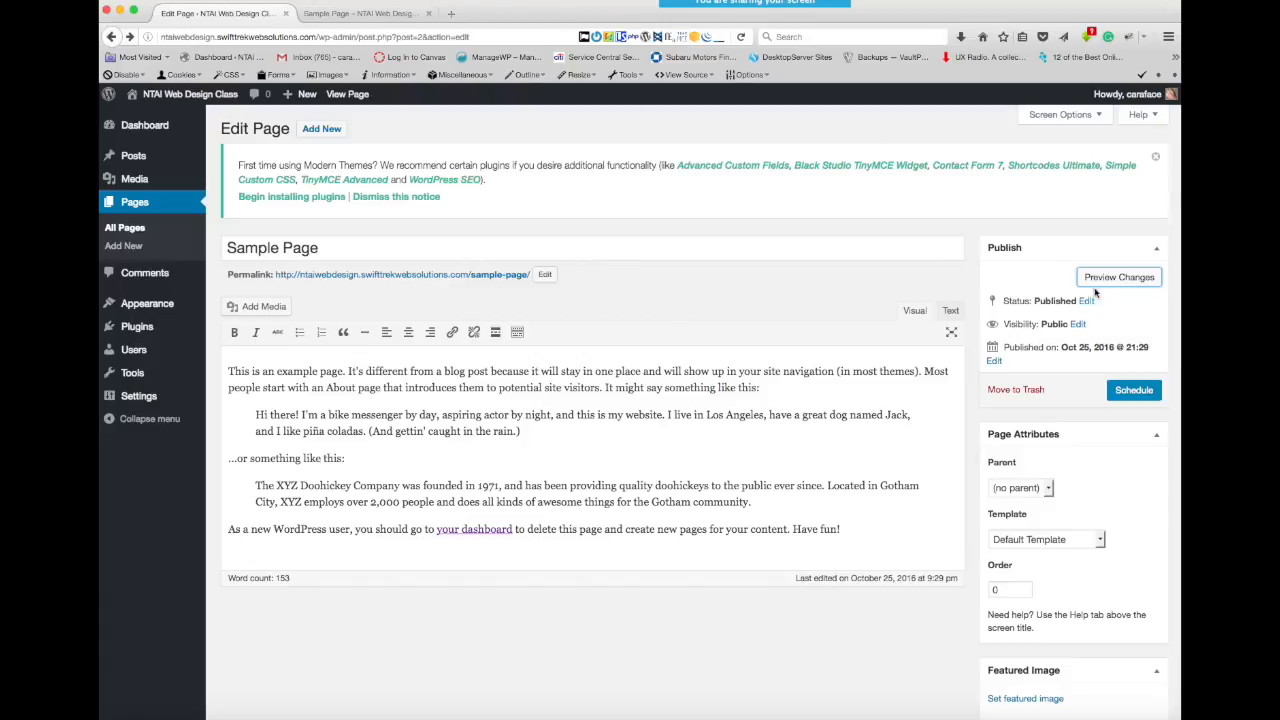
{"action": "left_click", "coordinate": [338, 14]}
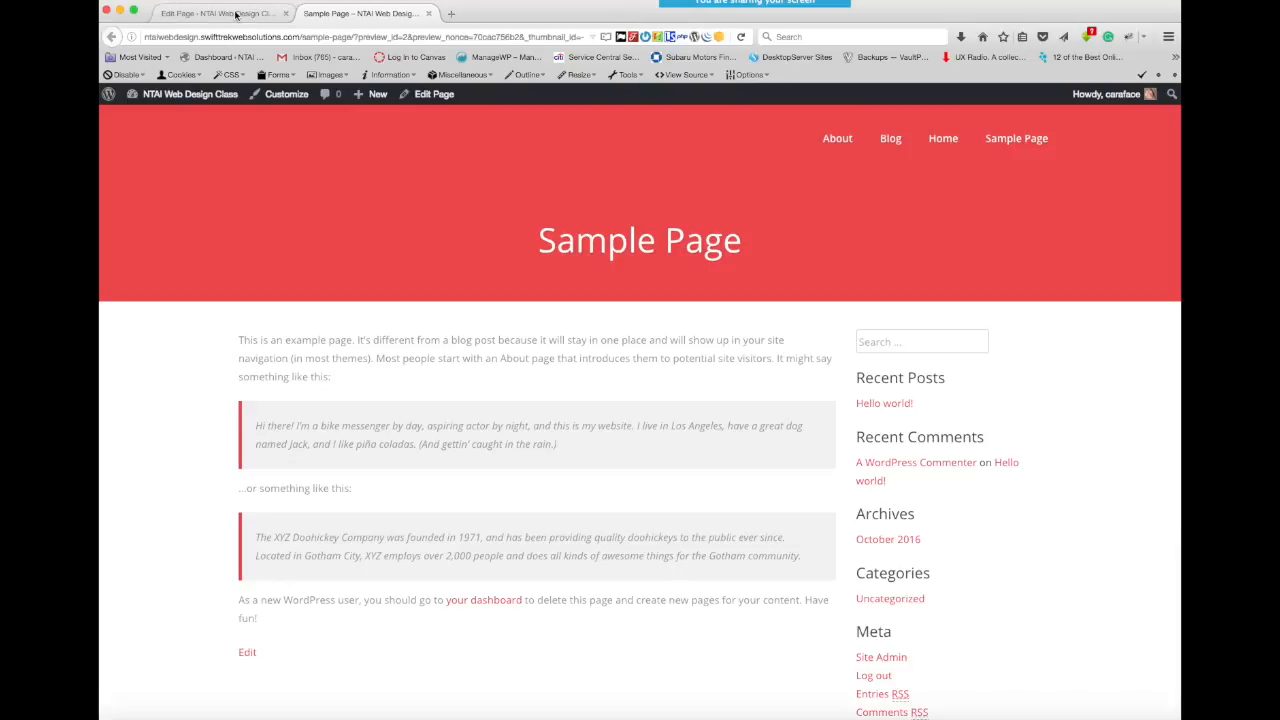
{"action": "left_click", "coordinate": [237, 14]}
{"action": "mouse_move", "coordinate": [165, 98]}
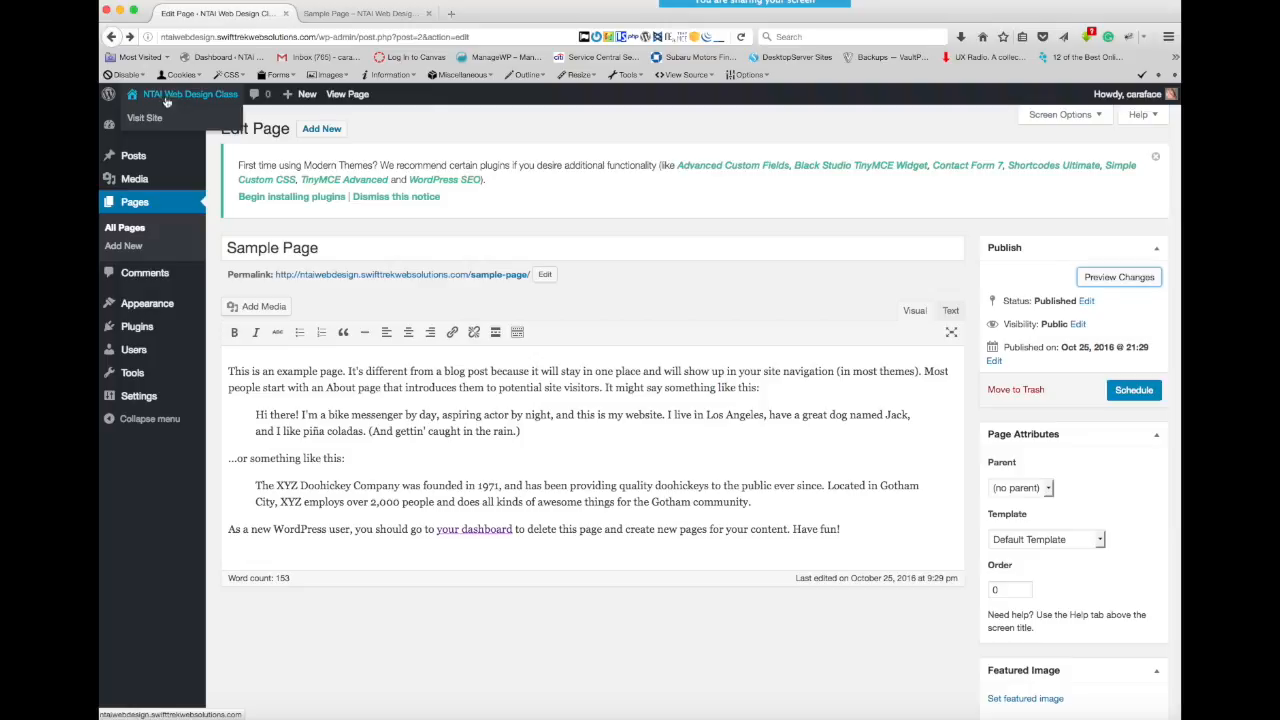
- Visit the live site from the Sample Page editor and return to the admin dashboard
{"action": "left_click", "coordinate": [148, 118]}
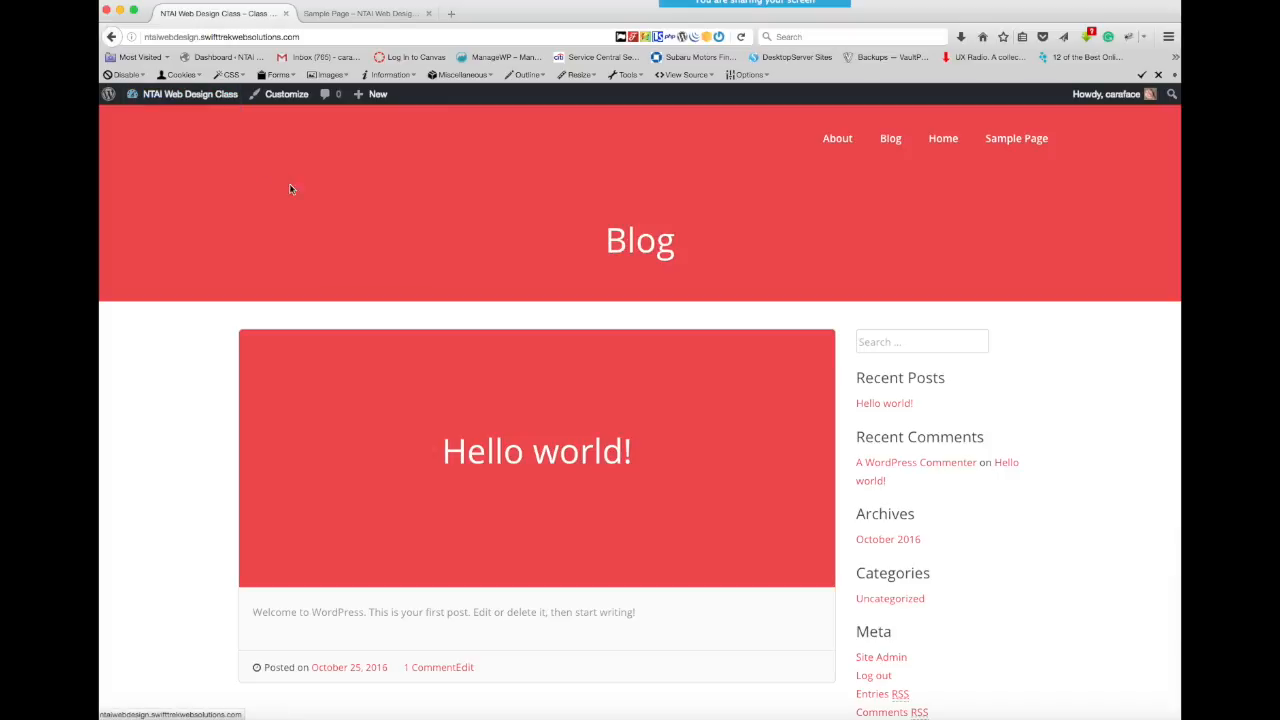
{"action": "mouse_move", "coordinate": [155, 101]}
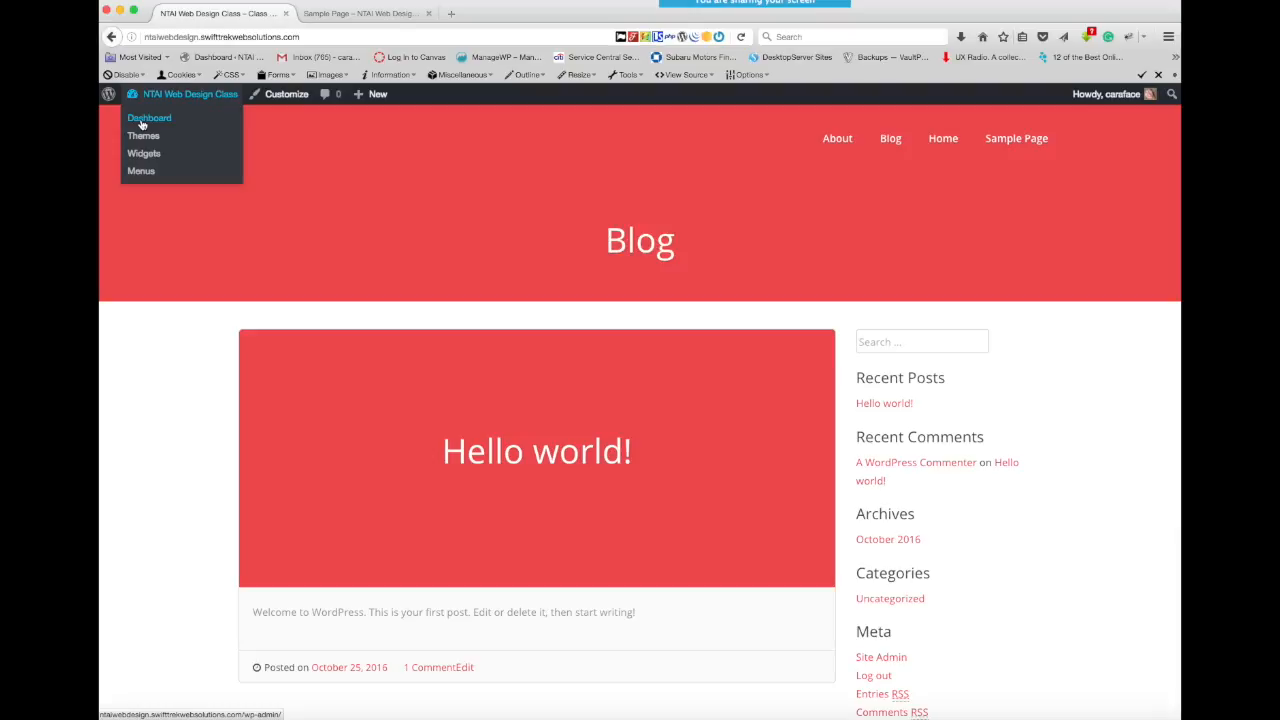
{"action": "left_click", "coordinate": [142, 123]}
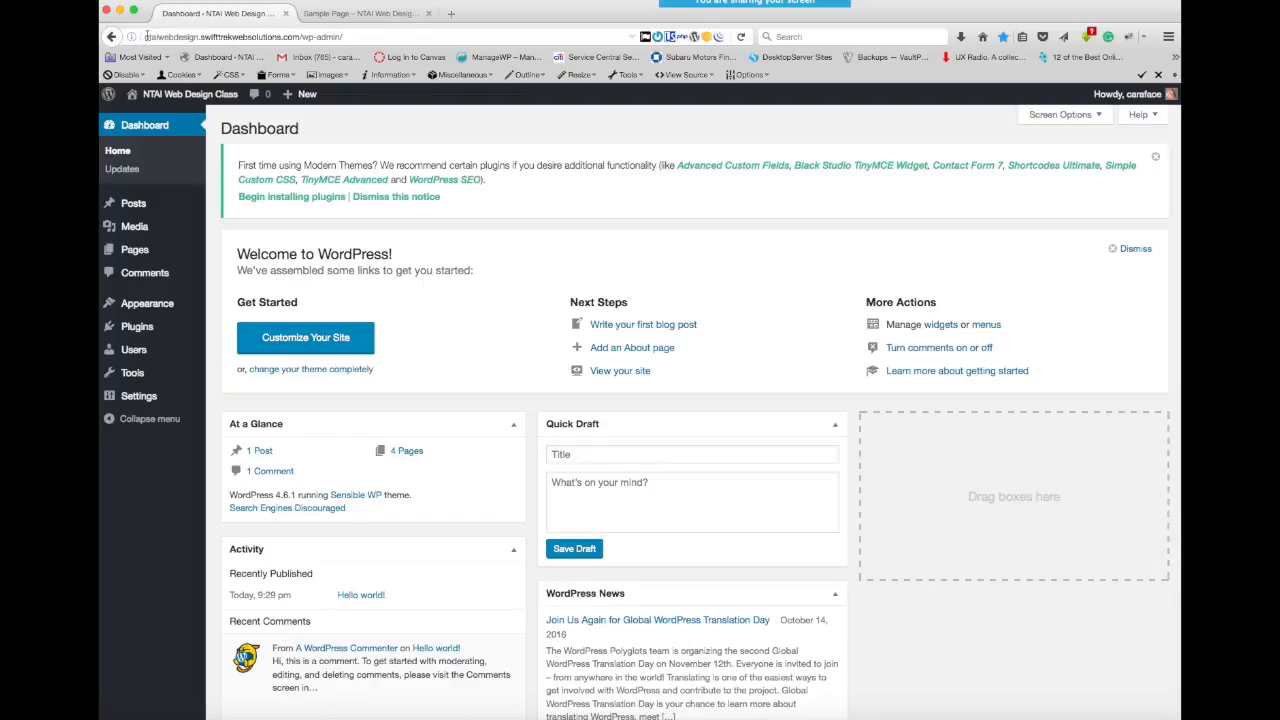
- Copy the site's base address without the wp-admin part and load it in the second browser tab in place of the Sample Page preview
{"action": "left_click_drag", "start_coordinate": [143, 37], "coordinate": [299, 40]}
{"action": "key", "text": "super+c"}
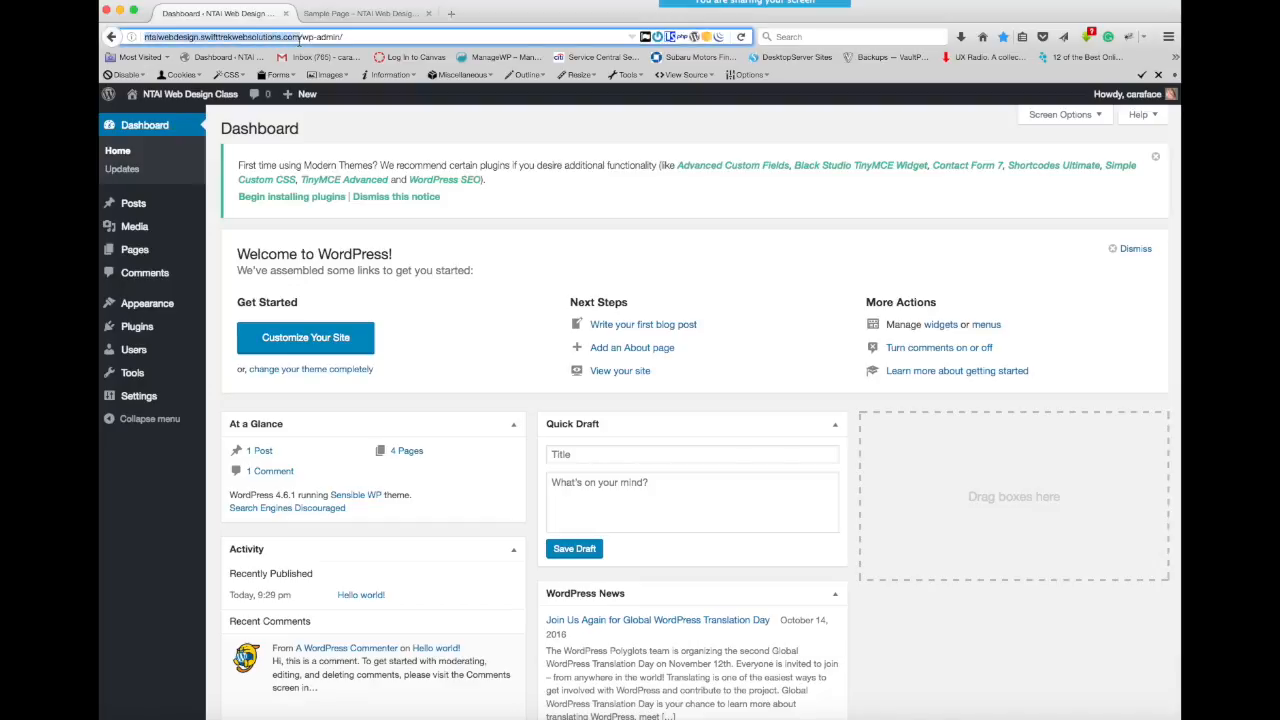
{"action": "left_click", "coordinate": [358, 14]}
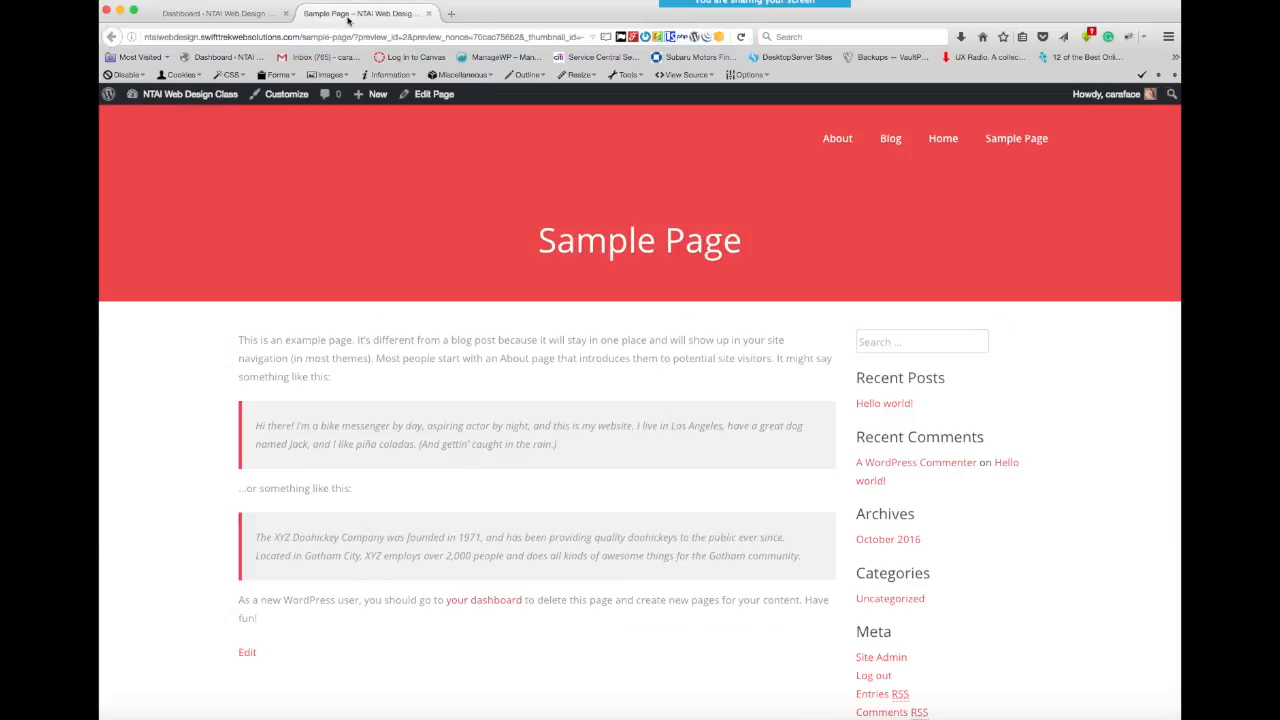
{"action": "left_click_drag", "start_coordinate": [145, 37], "coordinate": [739, 49]}
{"action": "key", "text": "super+v"}
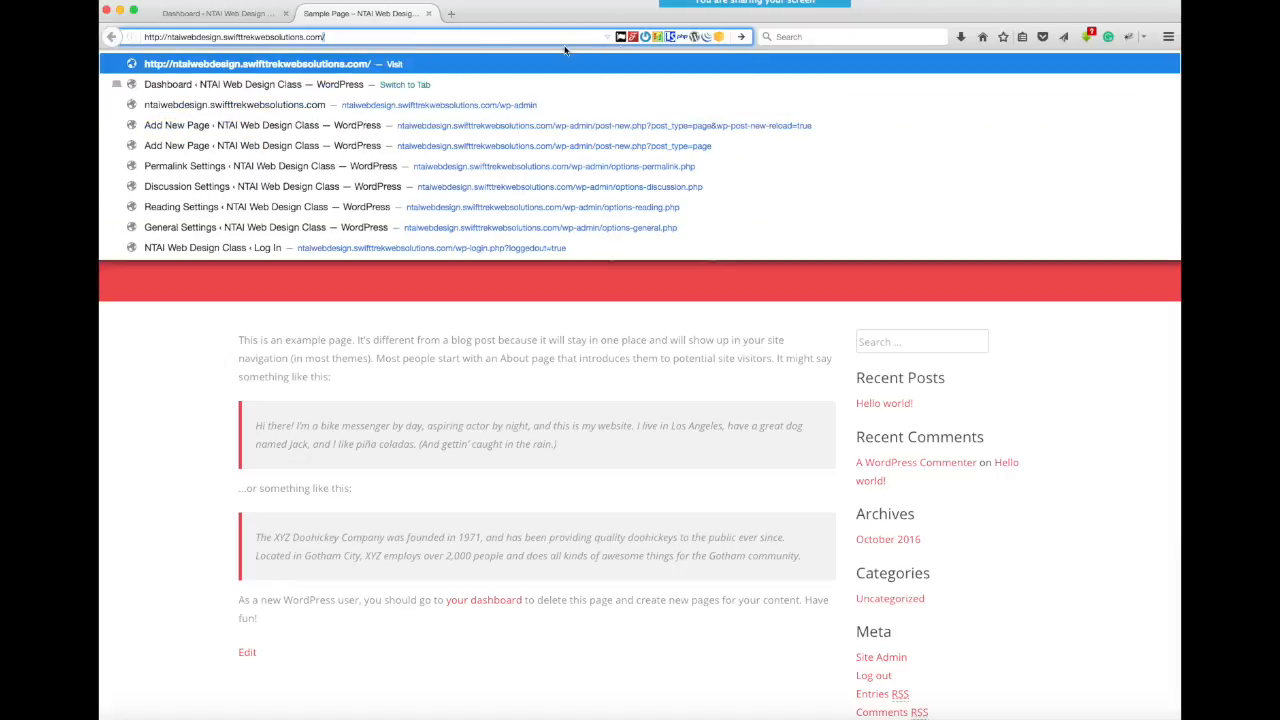
{"action": "key", "text": "Return"}
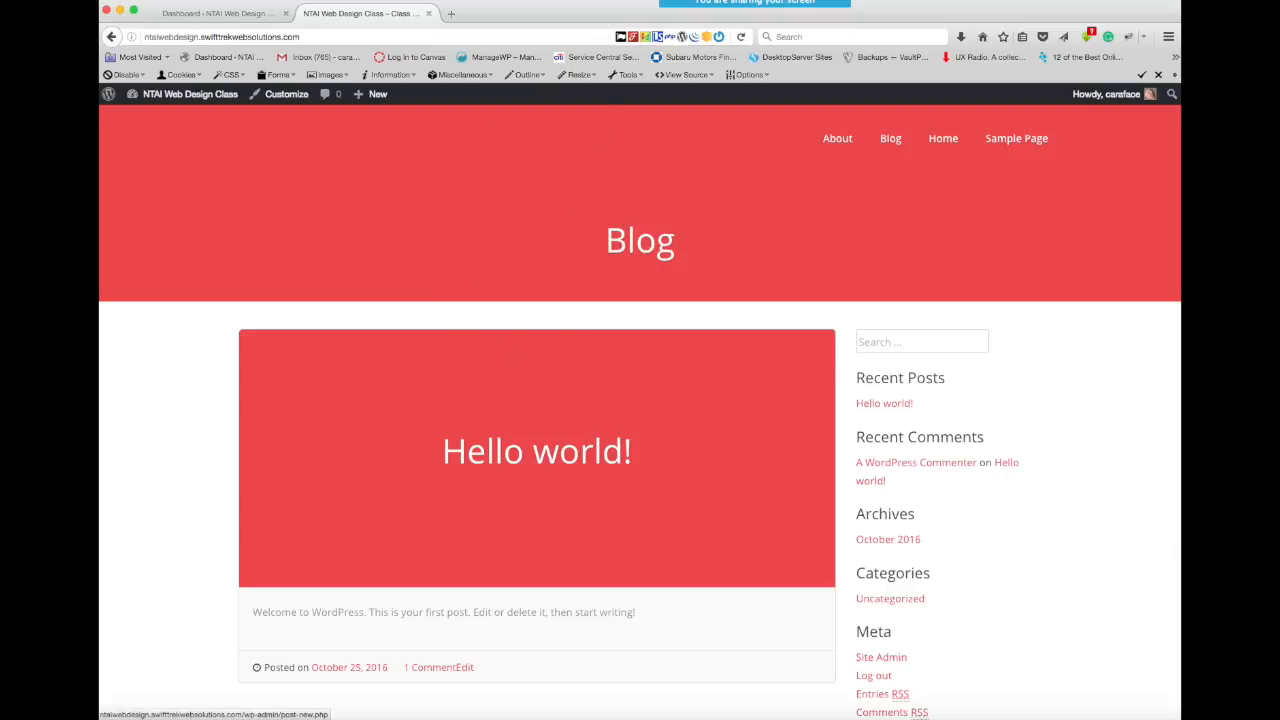
- Compare the admin dashboard with the live site by switching between their tabs, and return to the dashboard
{"action": "left_click", "coordinate": [228, 15]}
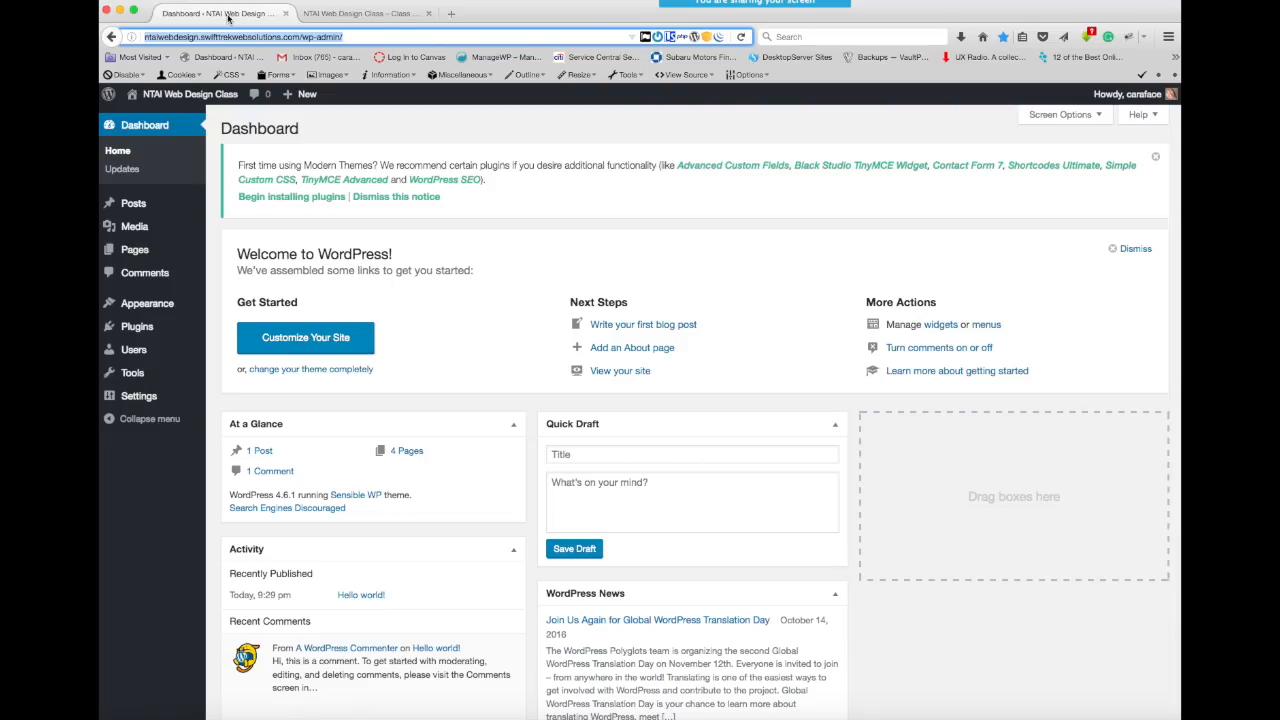
{"action": "left_click", "coordinate": [355, 16]}
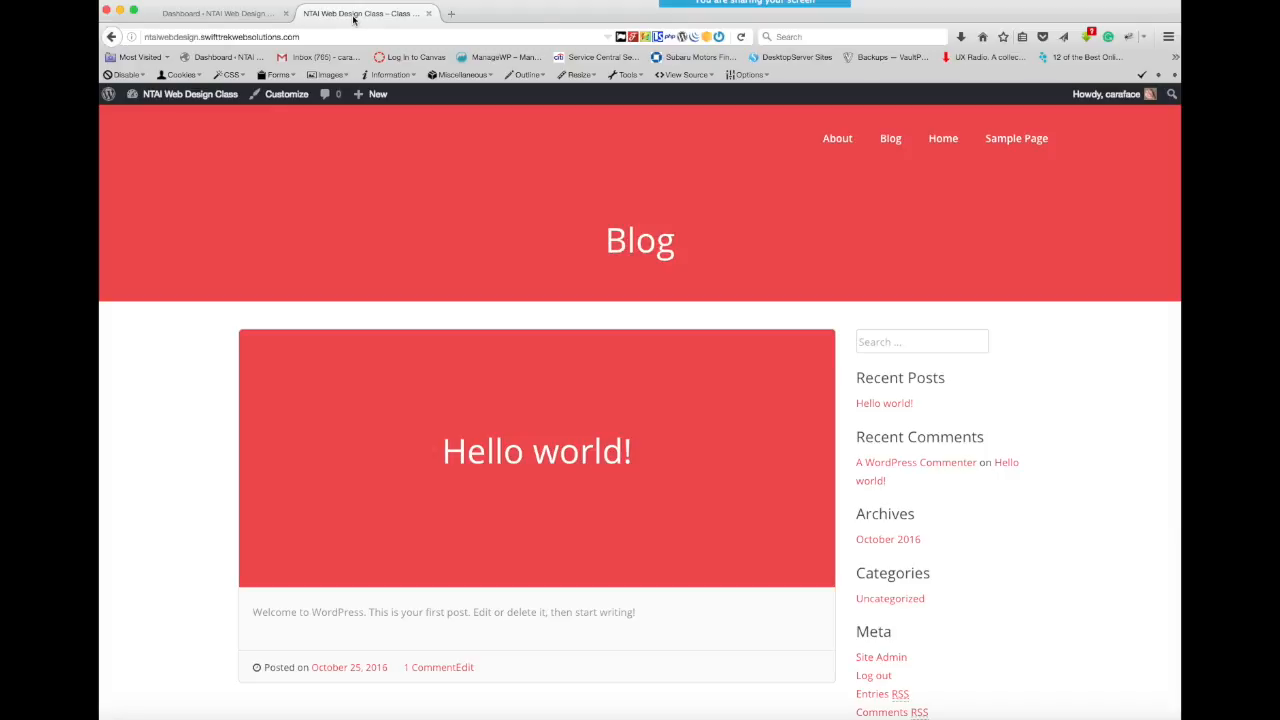
{"action": "left_click", "coordinate": [228, 15]}
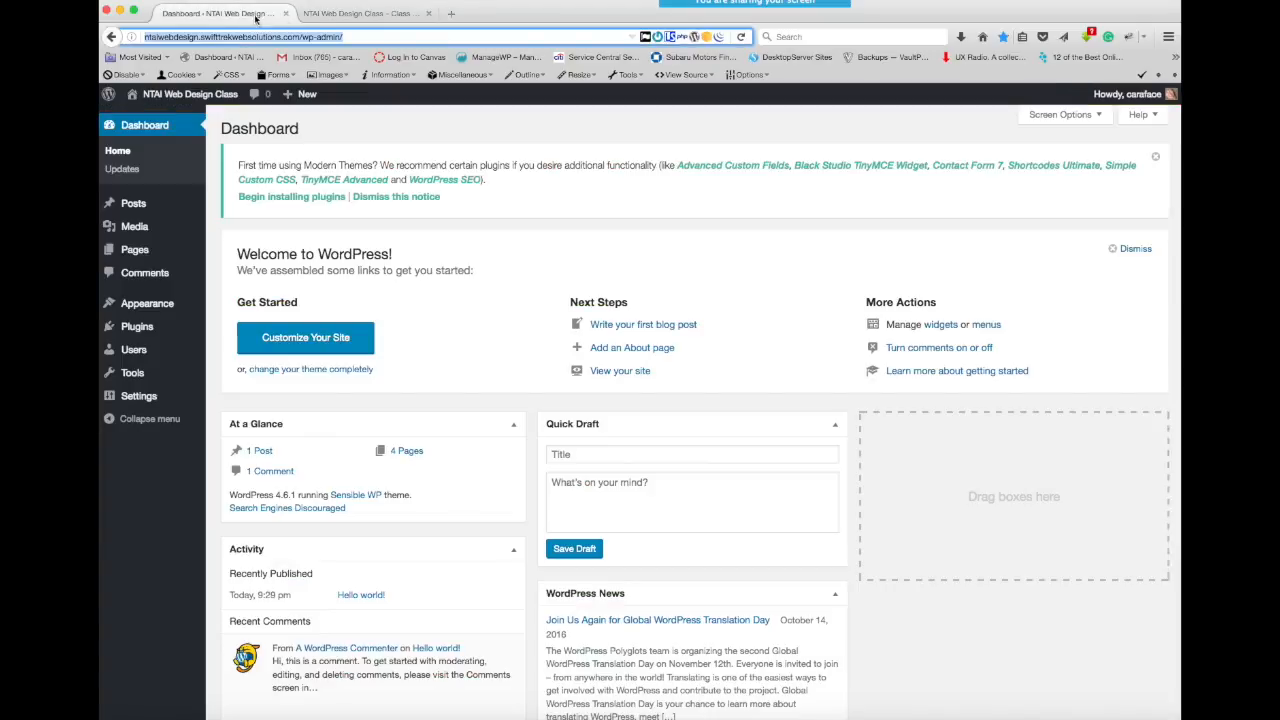
{"action": "left_click", "coordinate": [360, 15]}
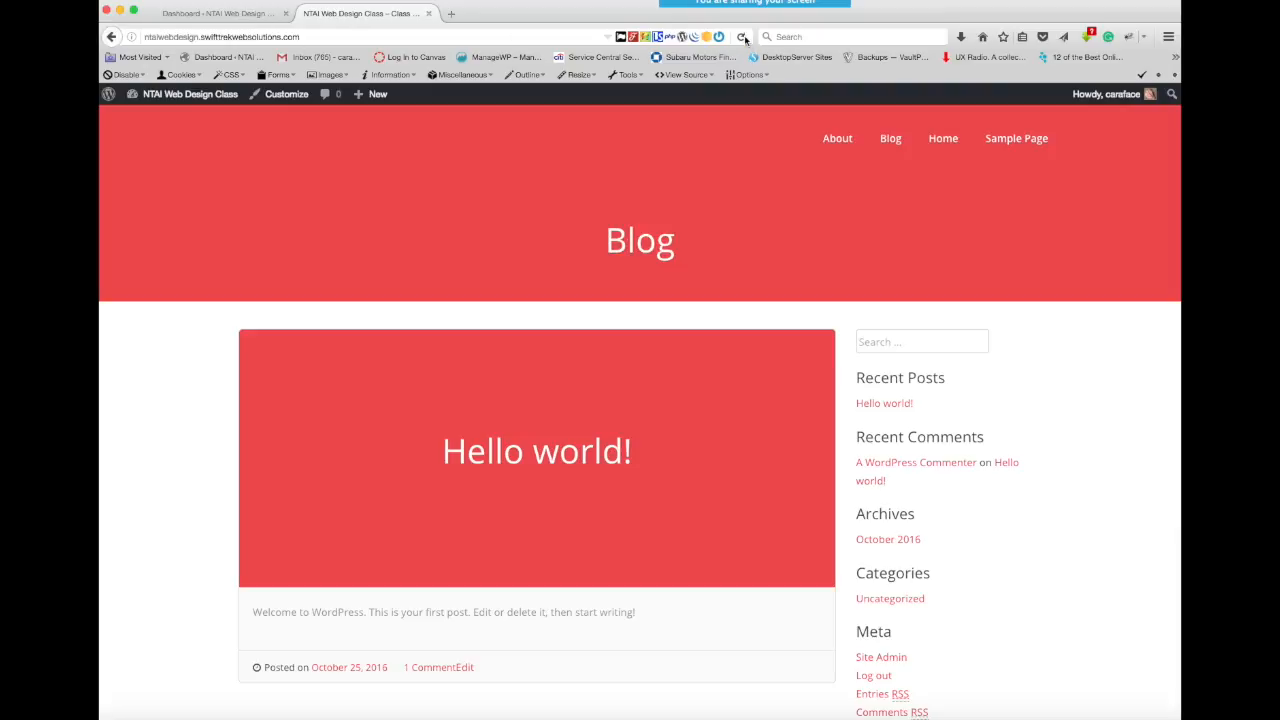
{"action": "left_click", "coordinate": [252, 14]}
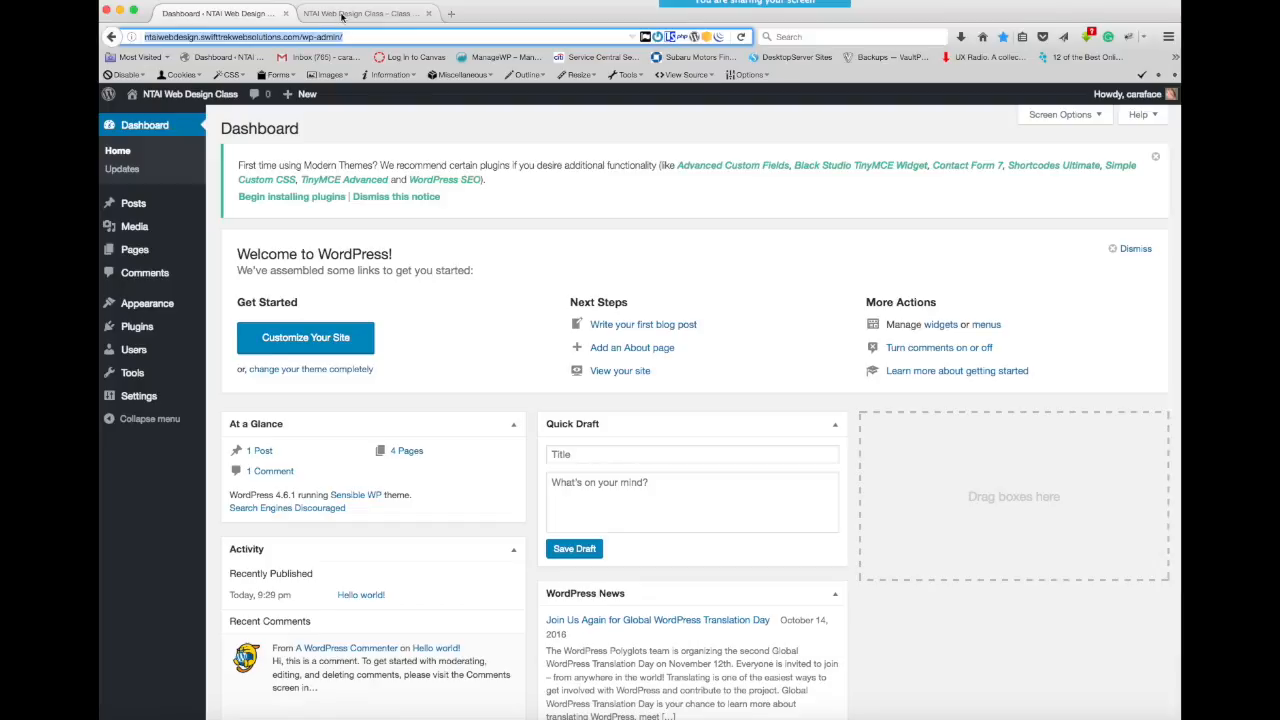
{"action": "left_click", "coordinate": [342, 14]}
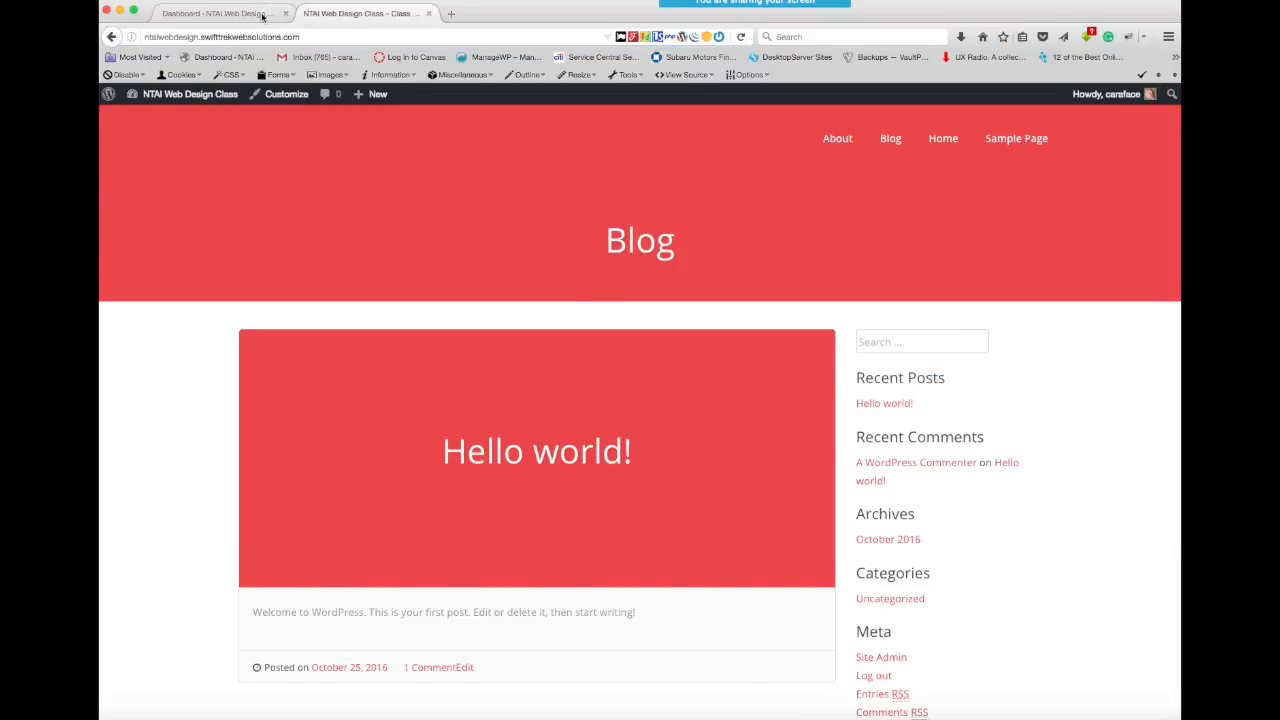
{"action": "left_click", "coordinate": [263, 14]}
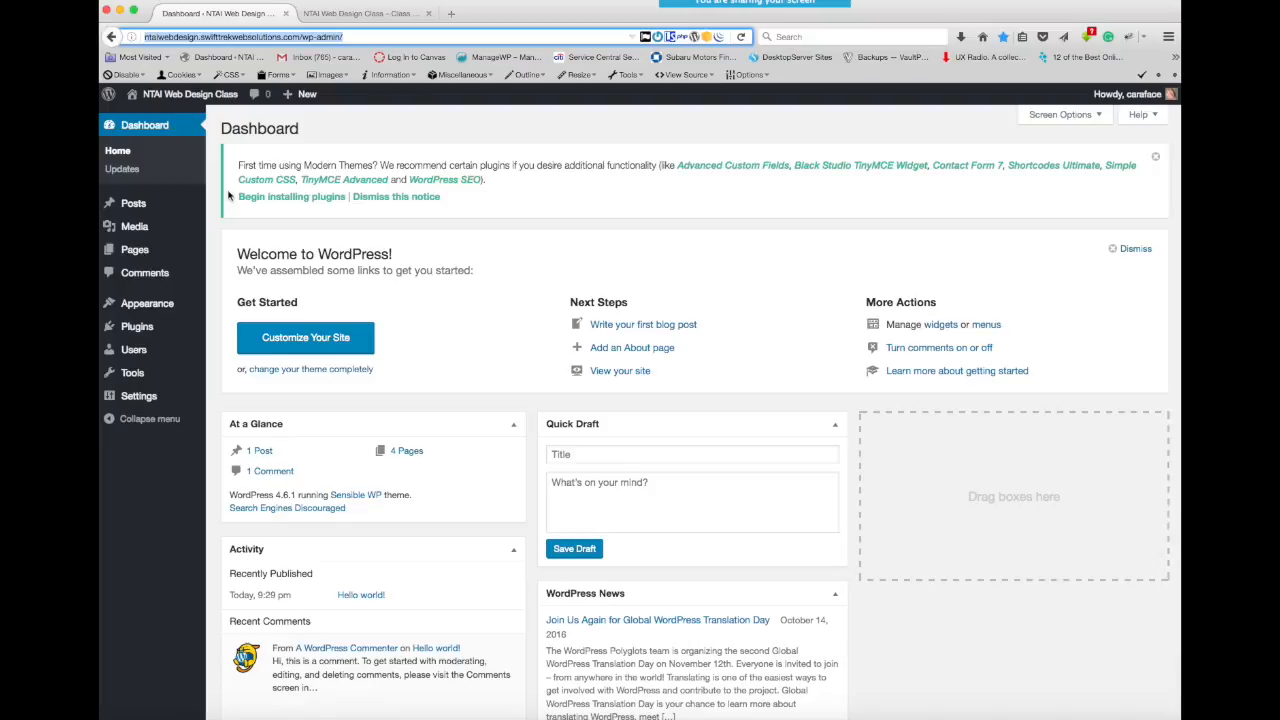
{"action": "left_click", "coordinate": [386, 14]}
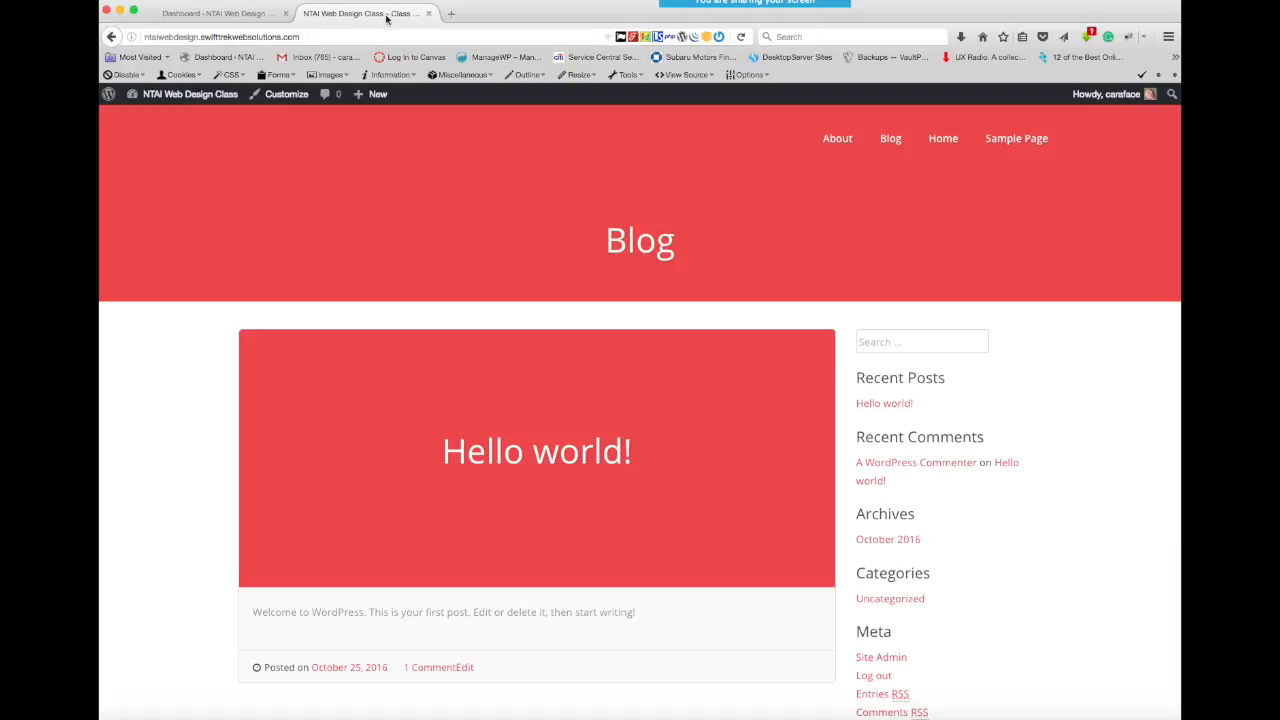
{"action": "left_click", "coordinate": [236, 14]}
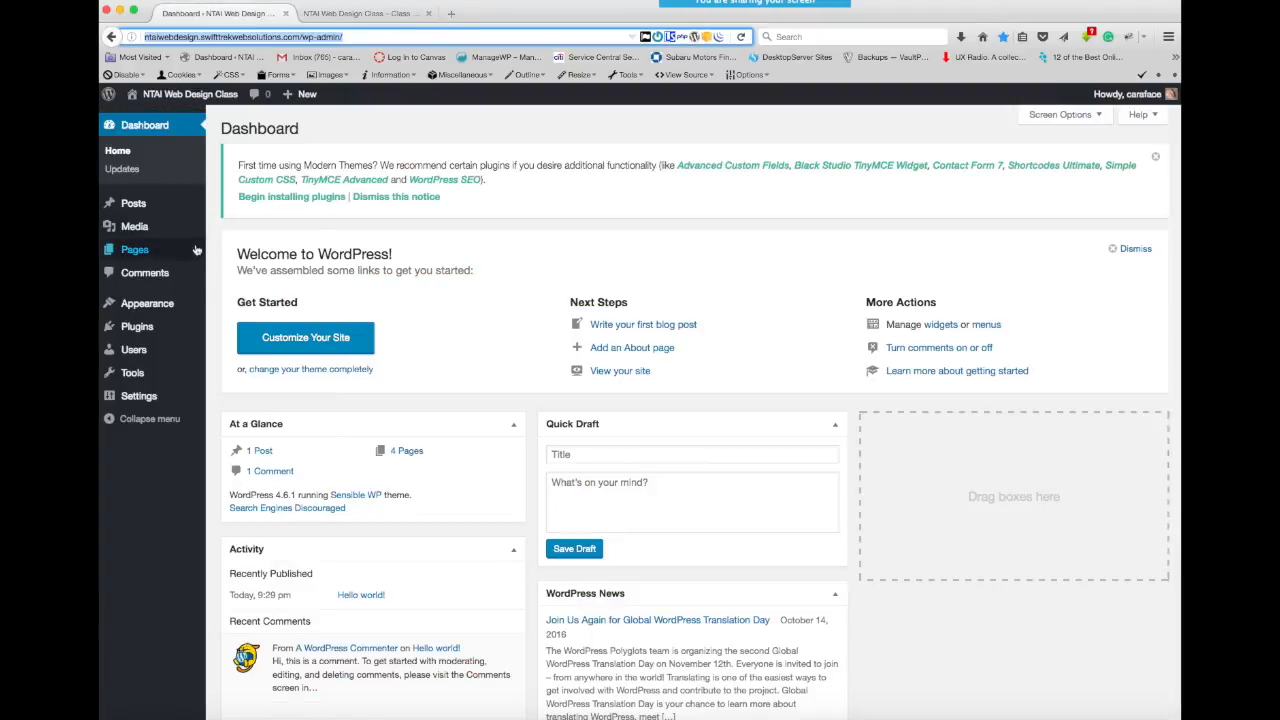
{"action": "mouse_move", "coordinate": [182, 251]}
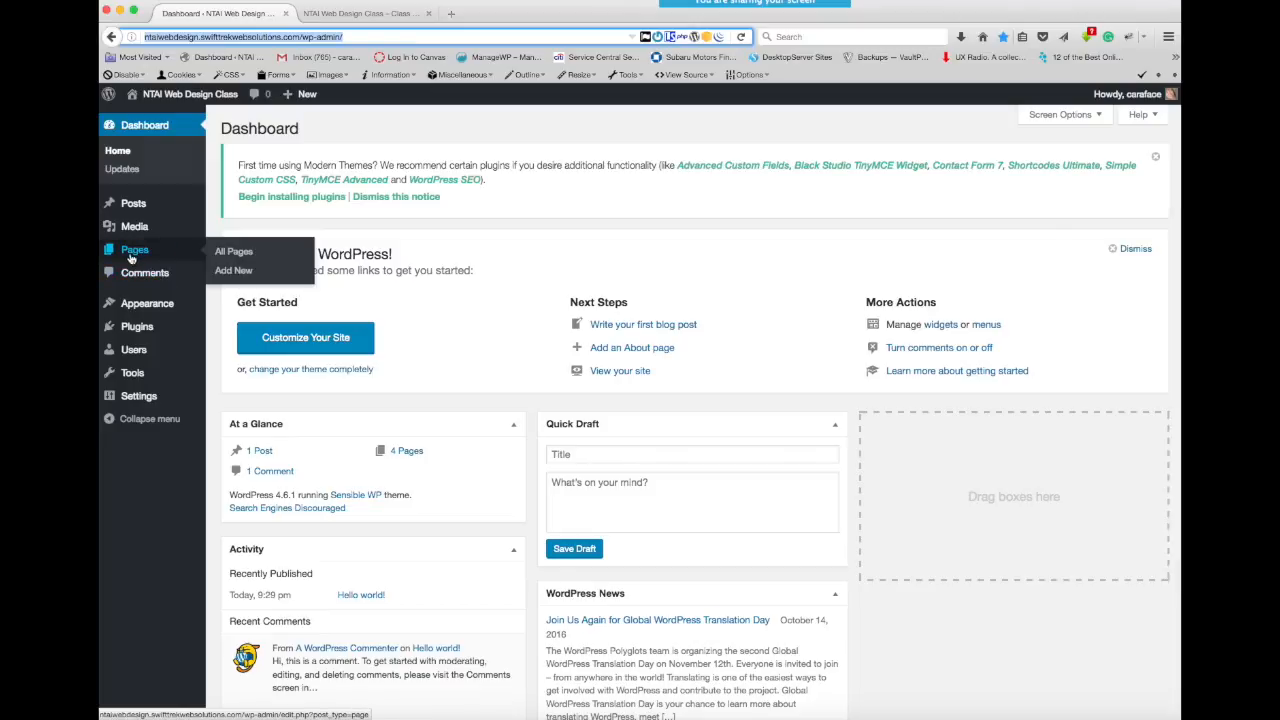
{"action": "left_click", "coordinate": [357, 15]}
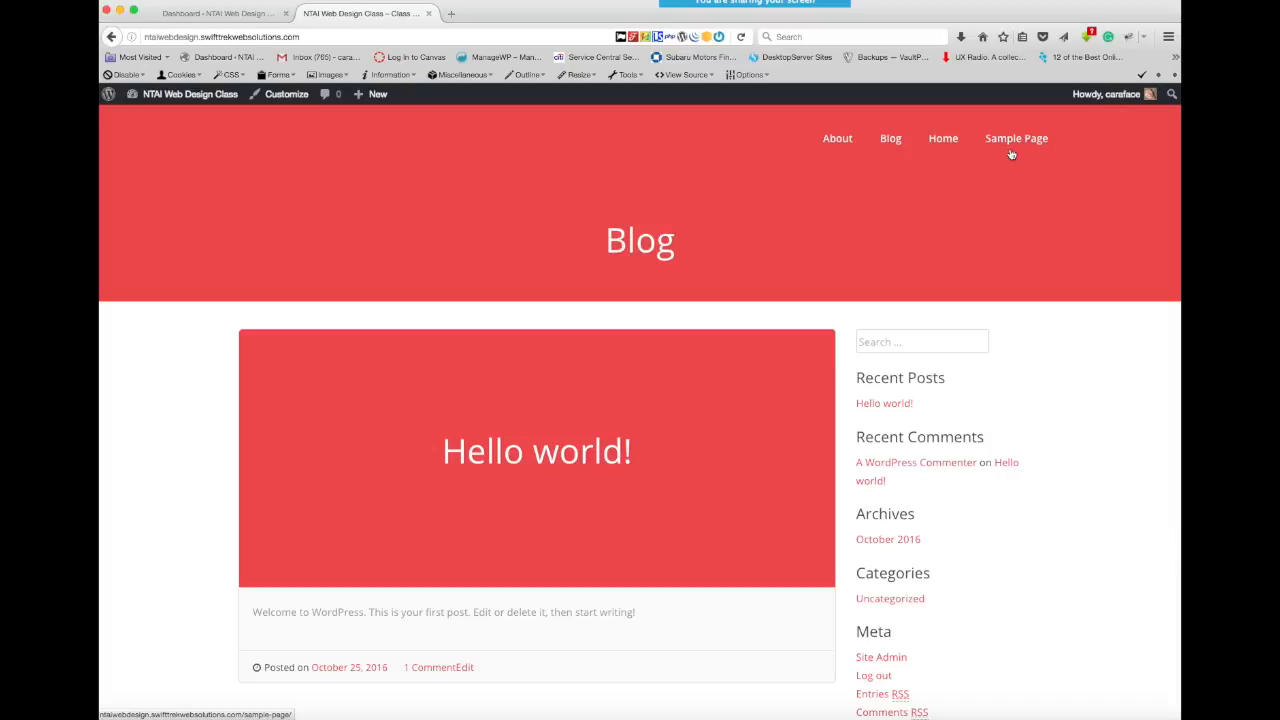
{"action": "left_click", "coordinate": [251, 16]}
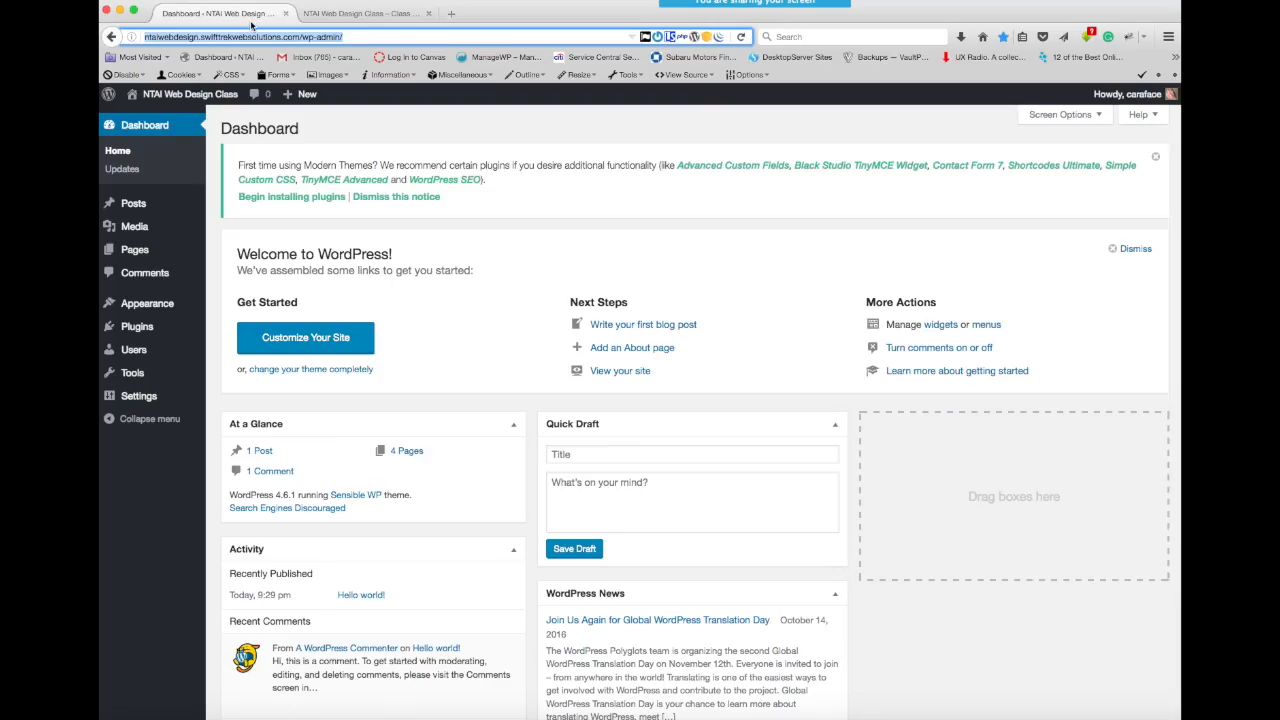
- Move Sample Page to the trash, permanently delete it there, and return to the list of all pages
{"action": "left_click", "coordinate": [133, 256]}
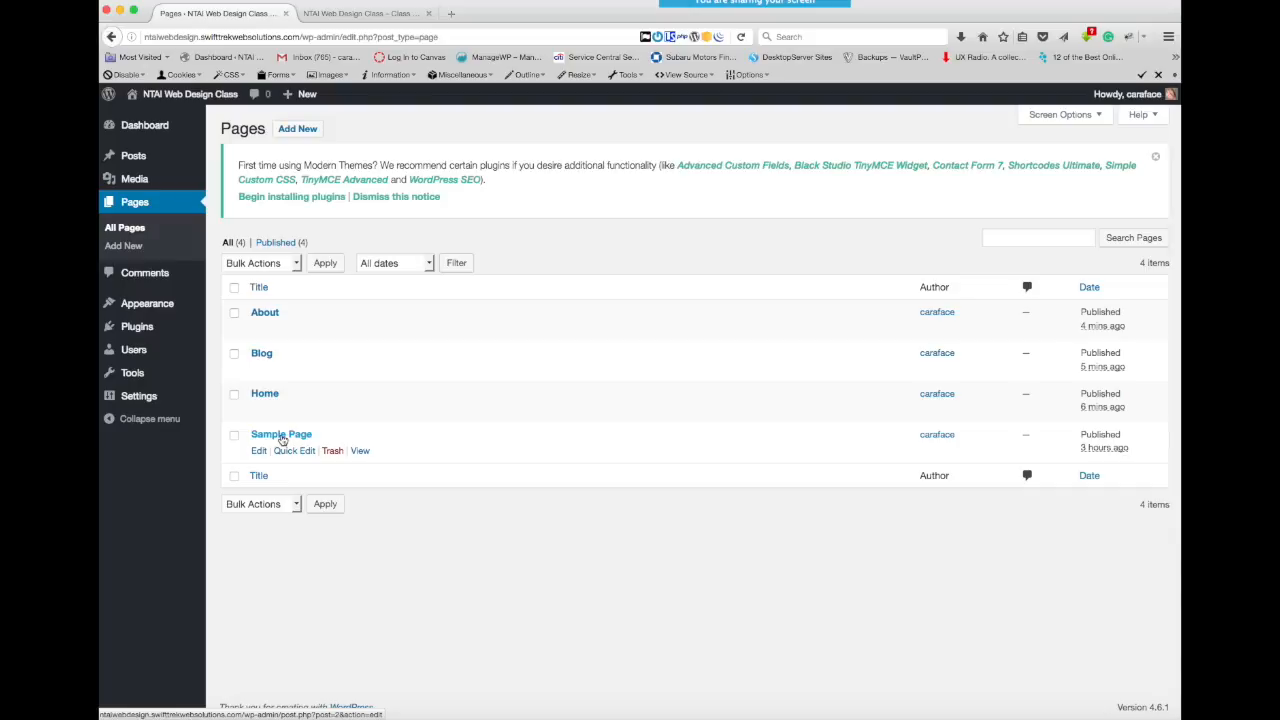
{"action": "left_click", "coordinate": [333, 451]}
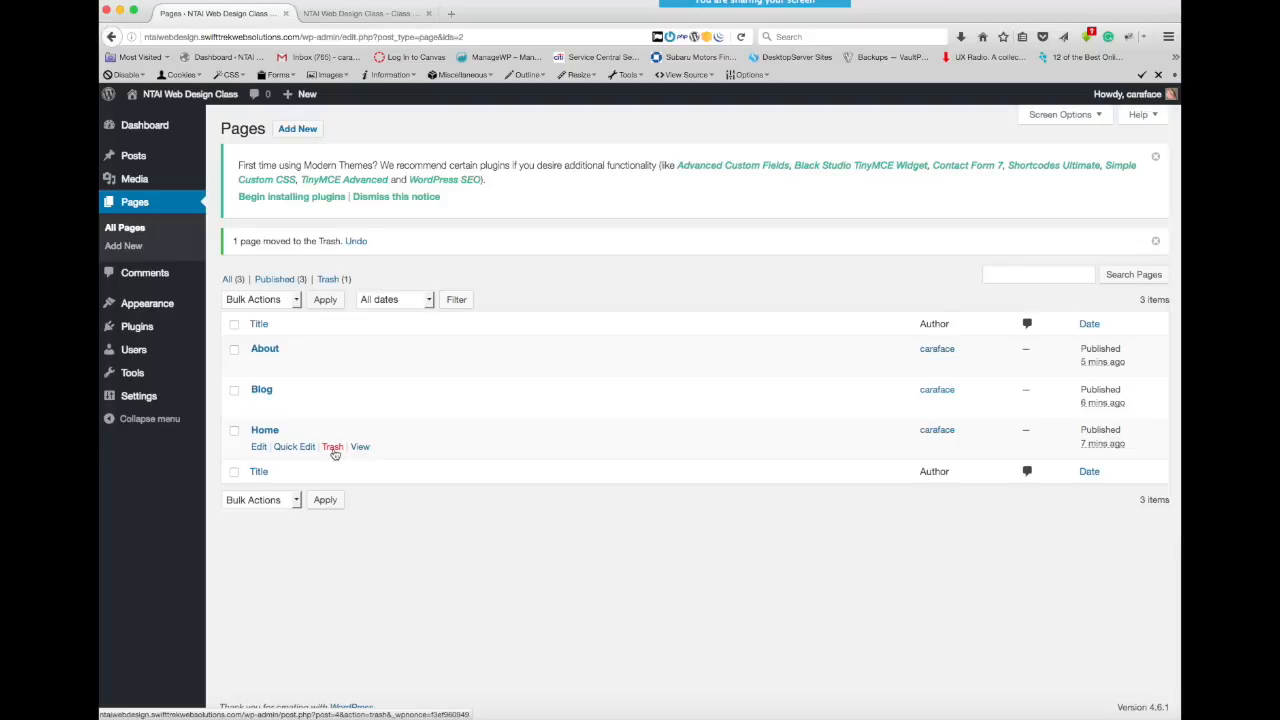
{"action": "left_click", "coordinate": [327, 280]}
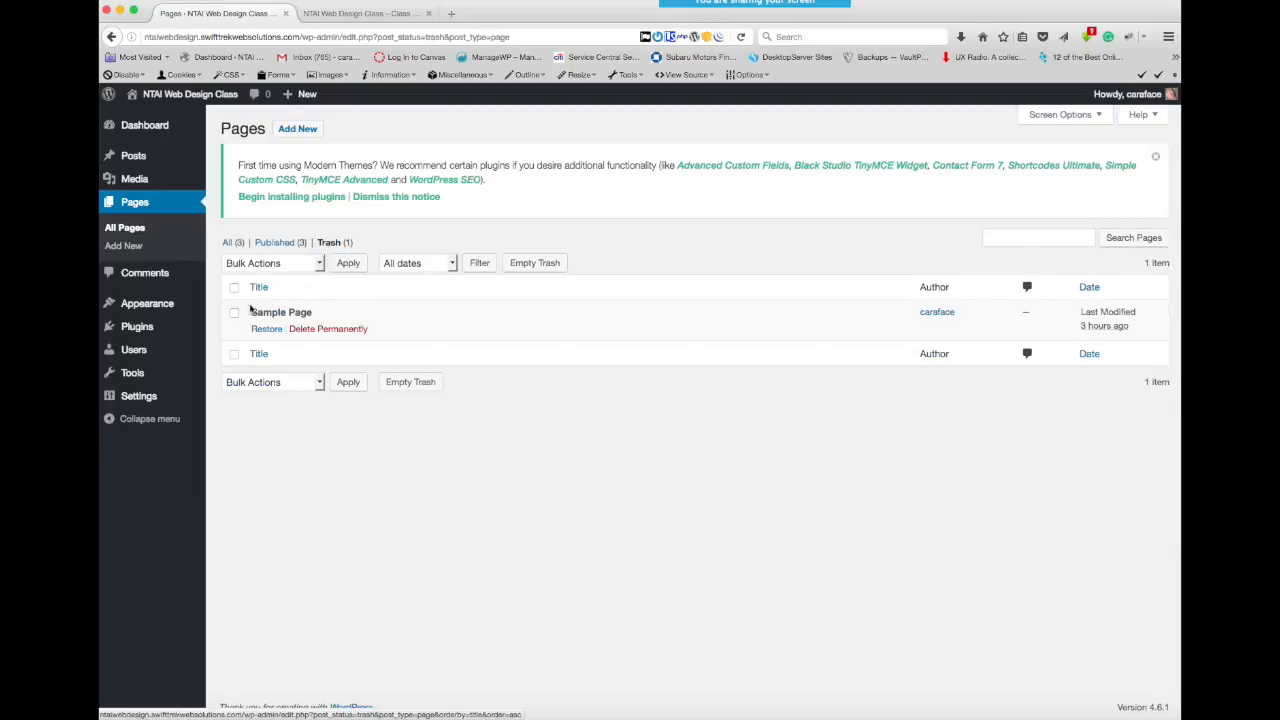
{"action": "left_click", "coordinate": [234, 315]}
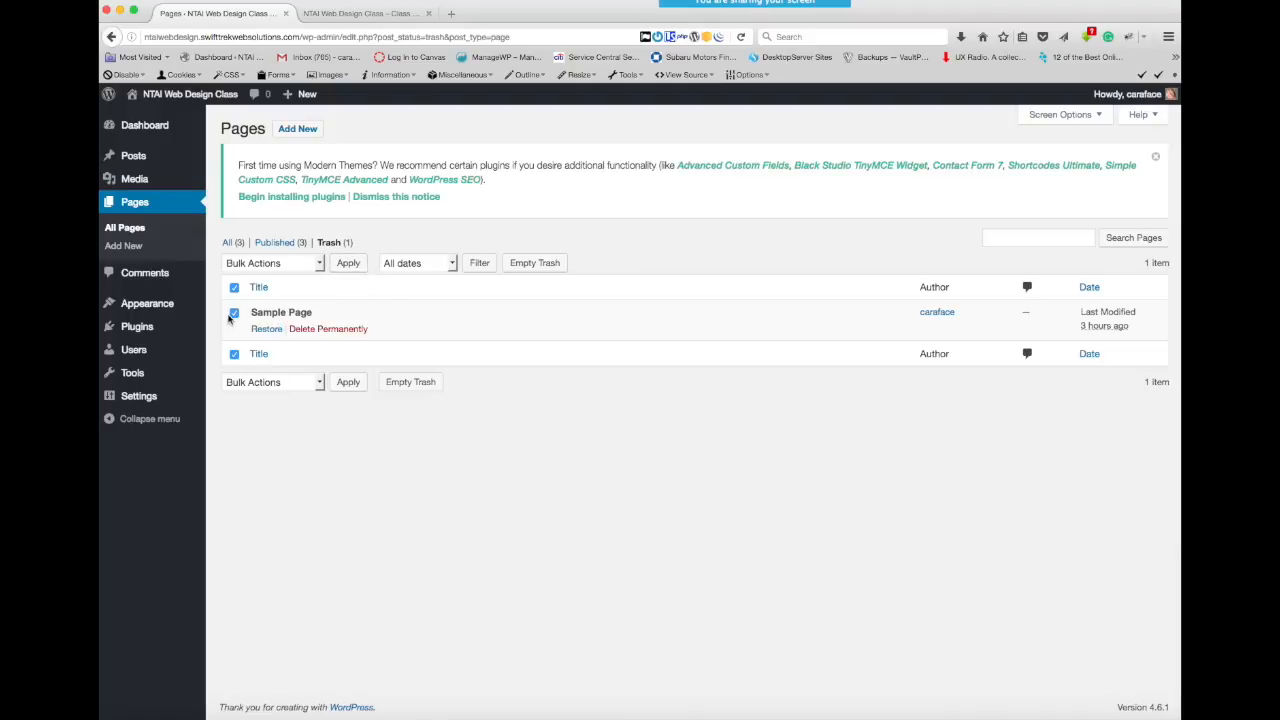
{"action": "left_click", "coordinate": [341, 333]}
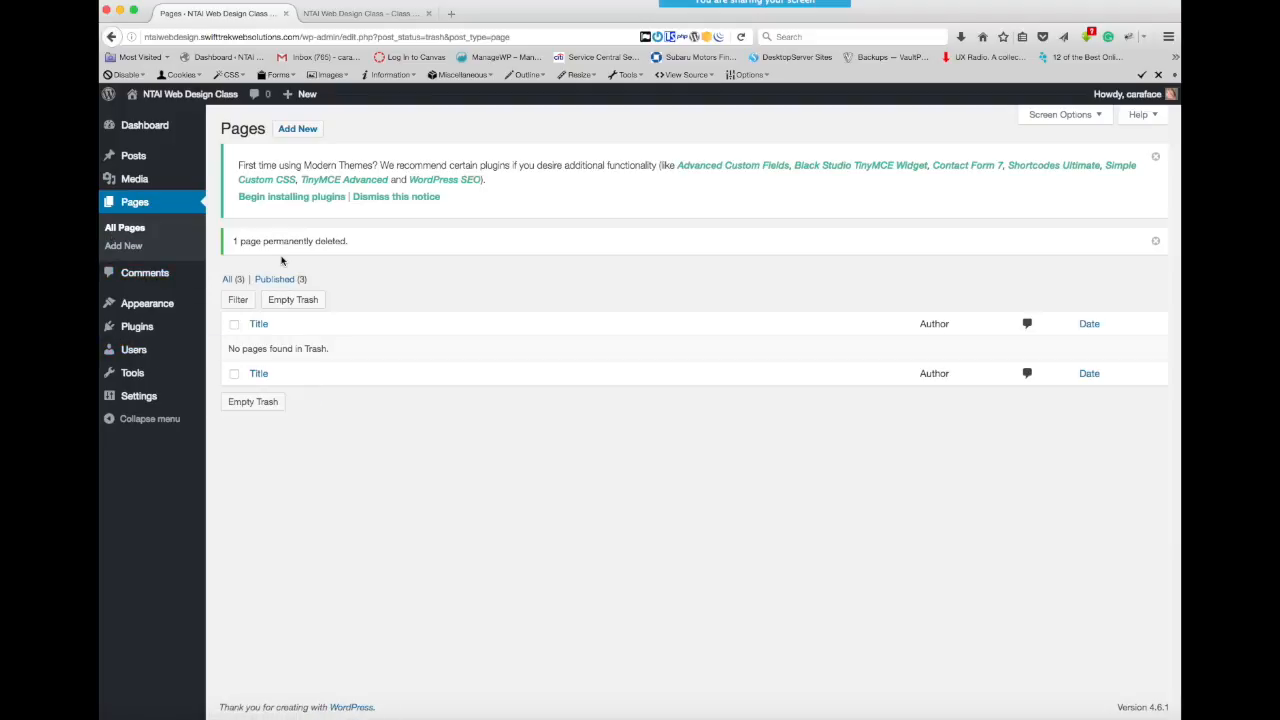
{"action": "left_click", "coordinate": [126, 229]}
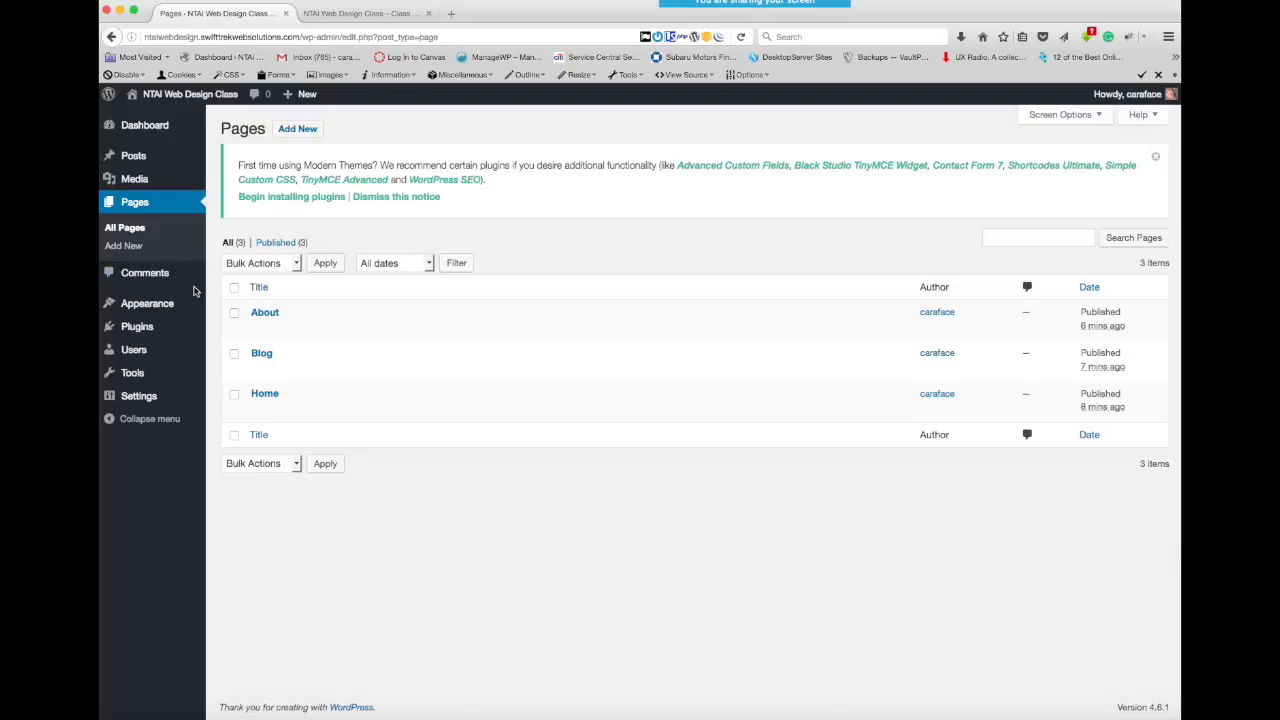
- Open the site's navigation menu settings and examine the Home custom link's details and the options for adding custom links and categories
{"action": "mouse_move", "coordinate": [146, 305]}
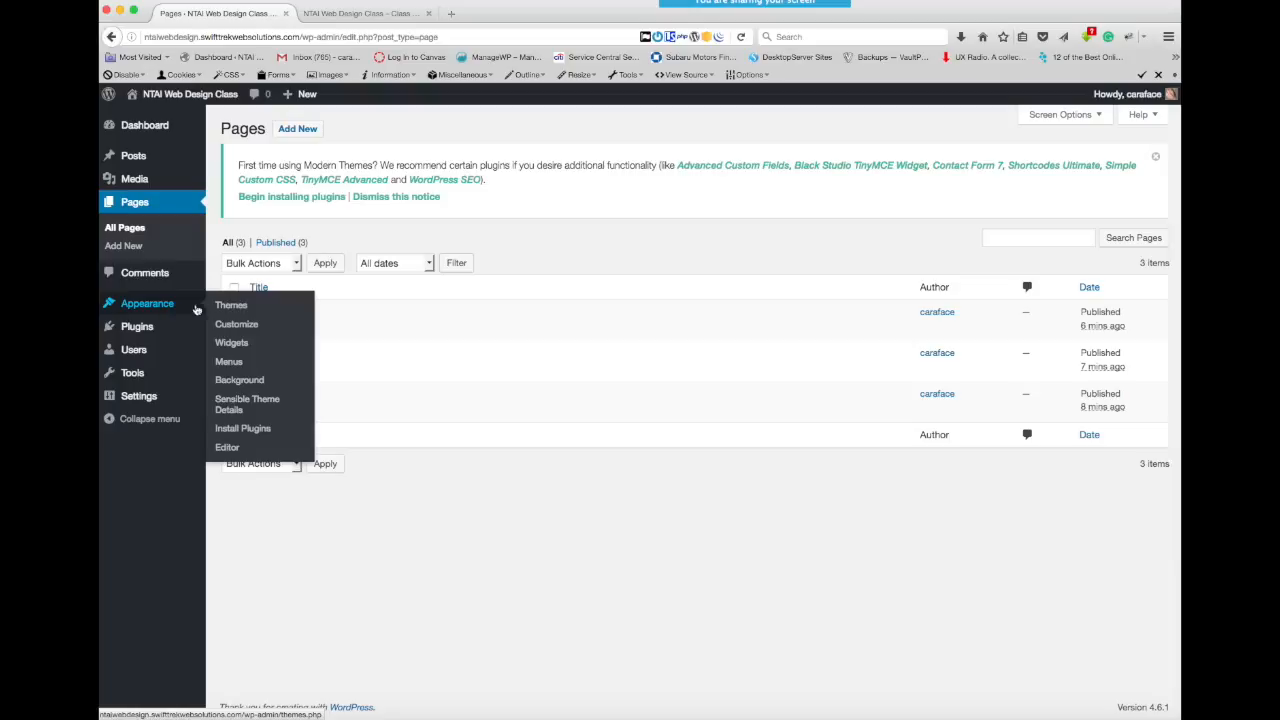
{"action": "left_click", "coordinate": [229, 366]}
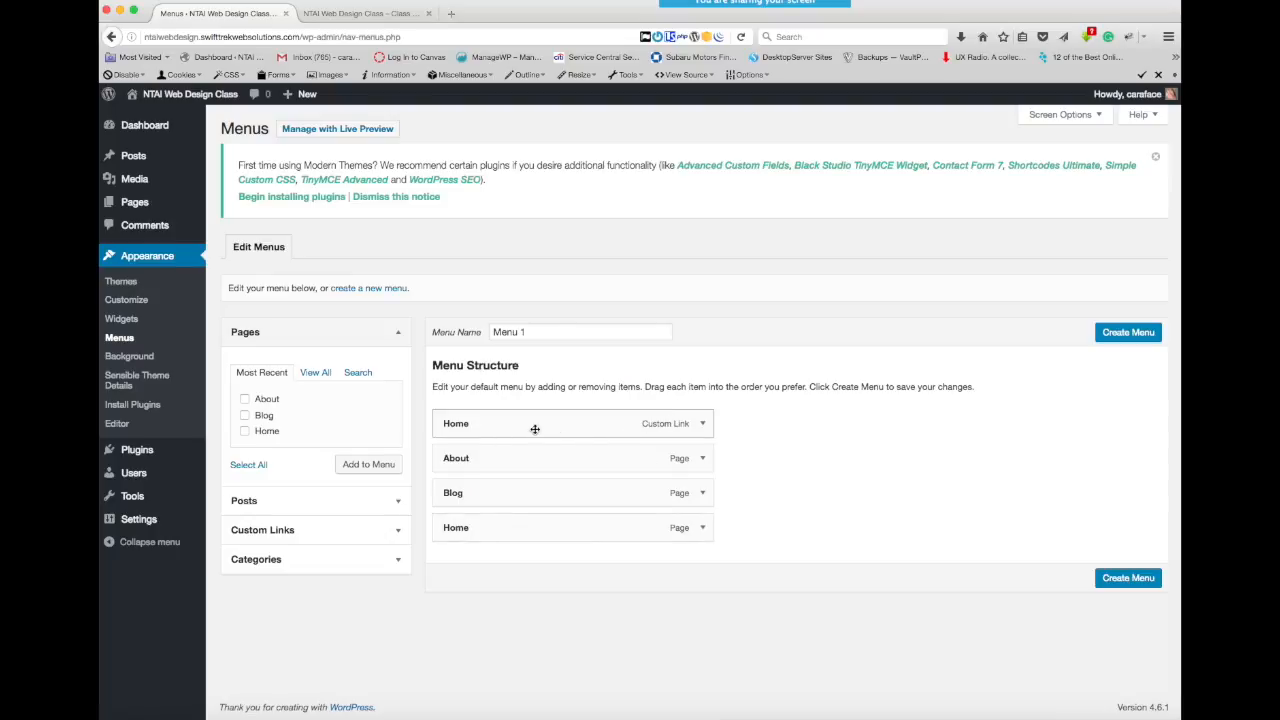
{"action": "left_click", "coordinate": [702, 424]}
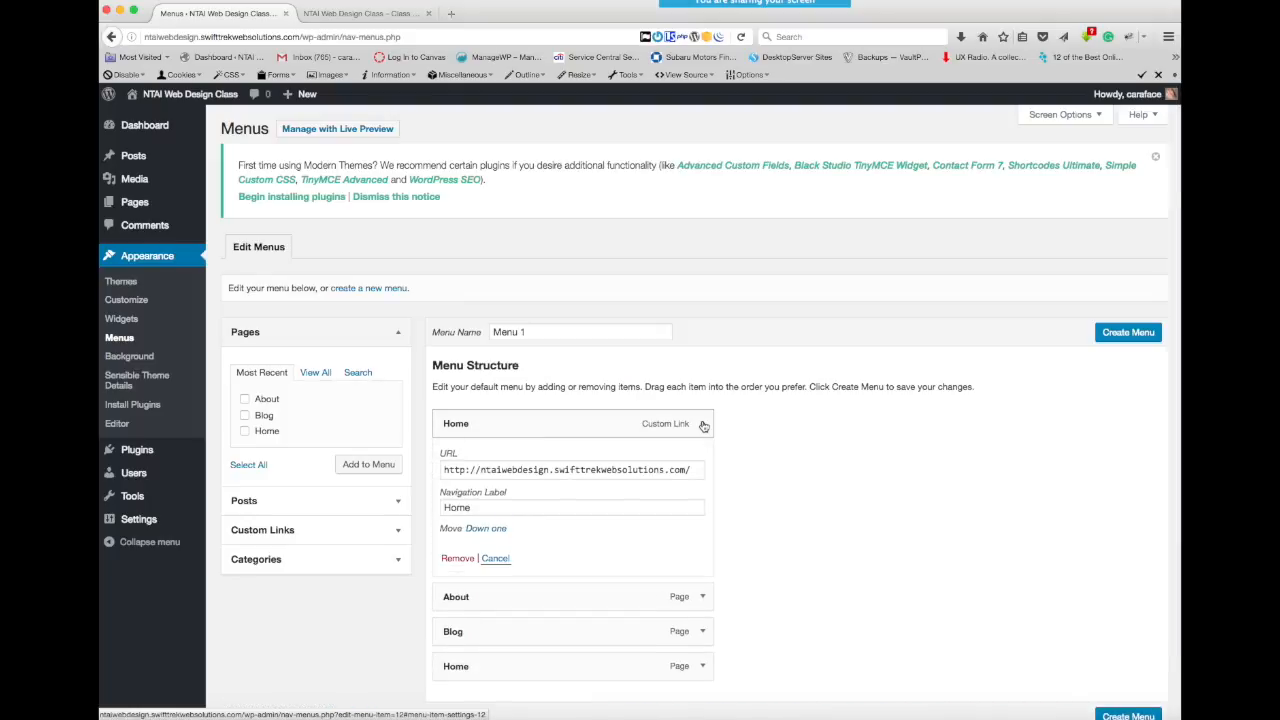
{"action": "left_click", "coordinate": [703, 425]}
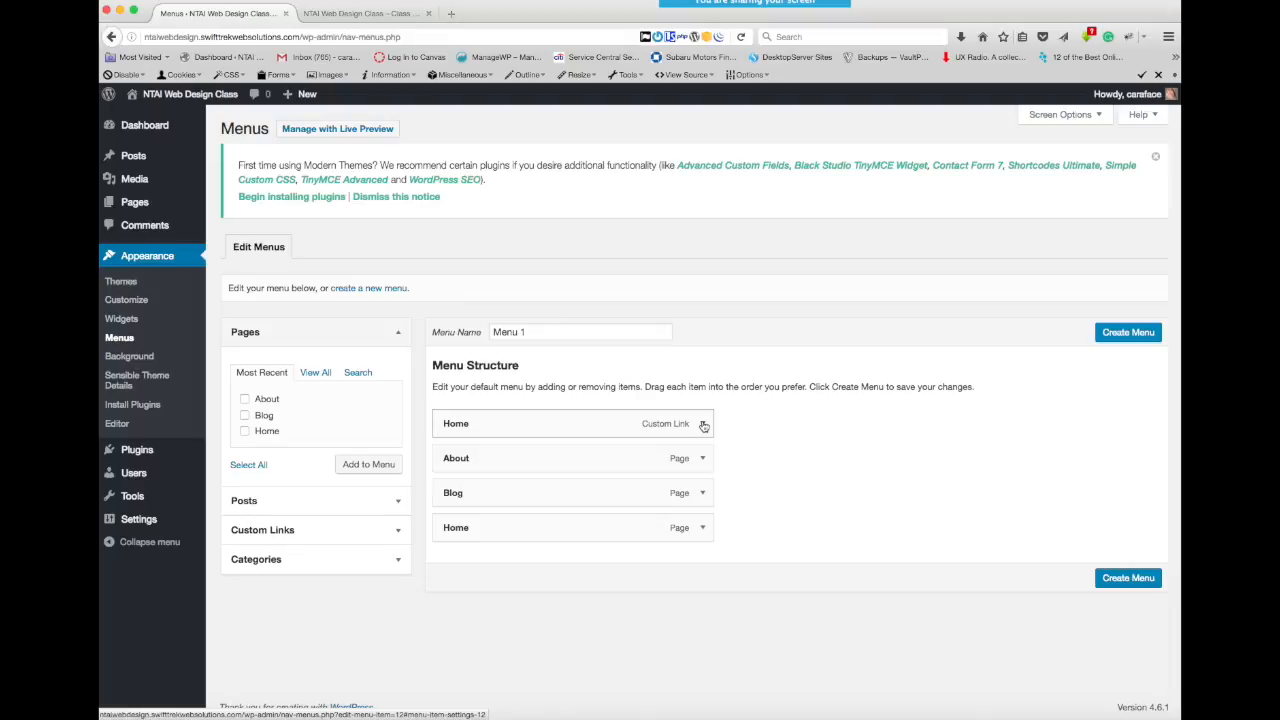
{"action": "left_click", "coordinate": [398, 532]}
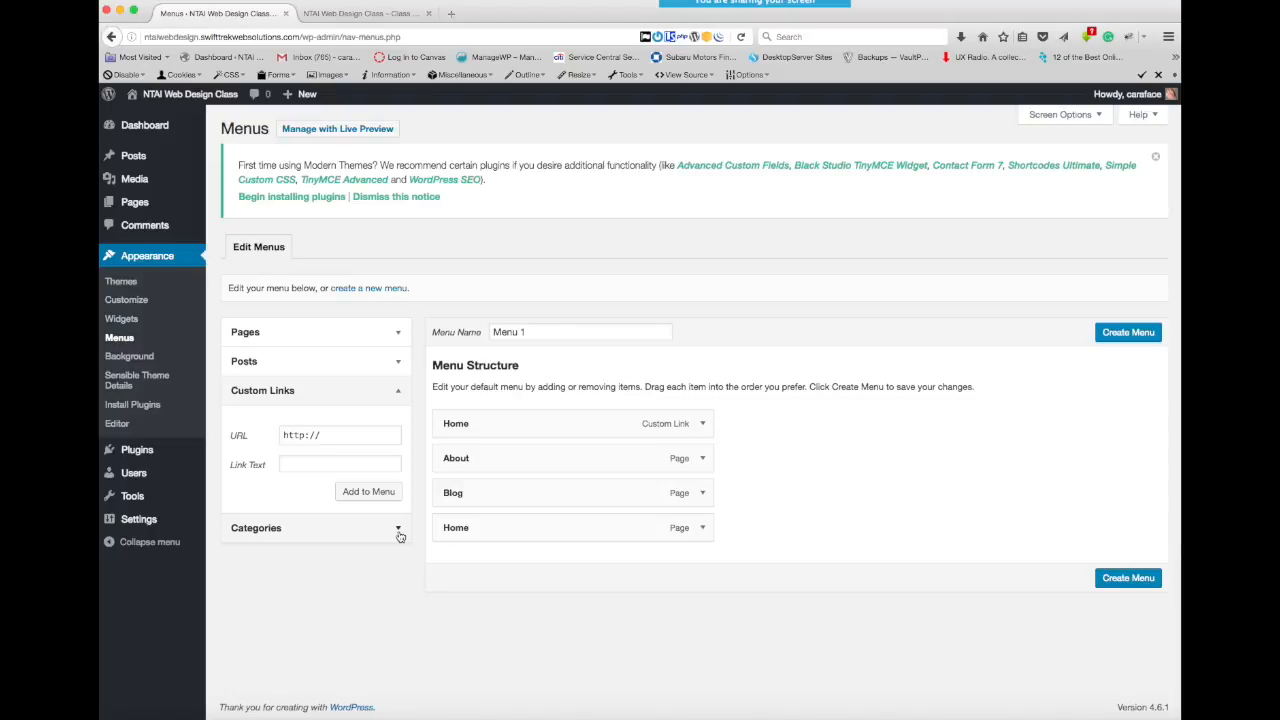
{"action": "left_click", "coordinate": [399, 530]}
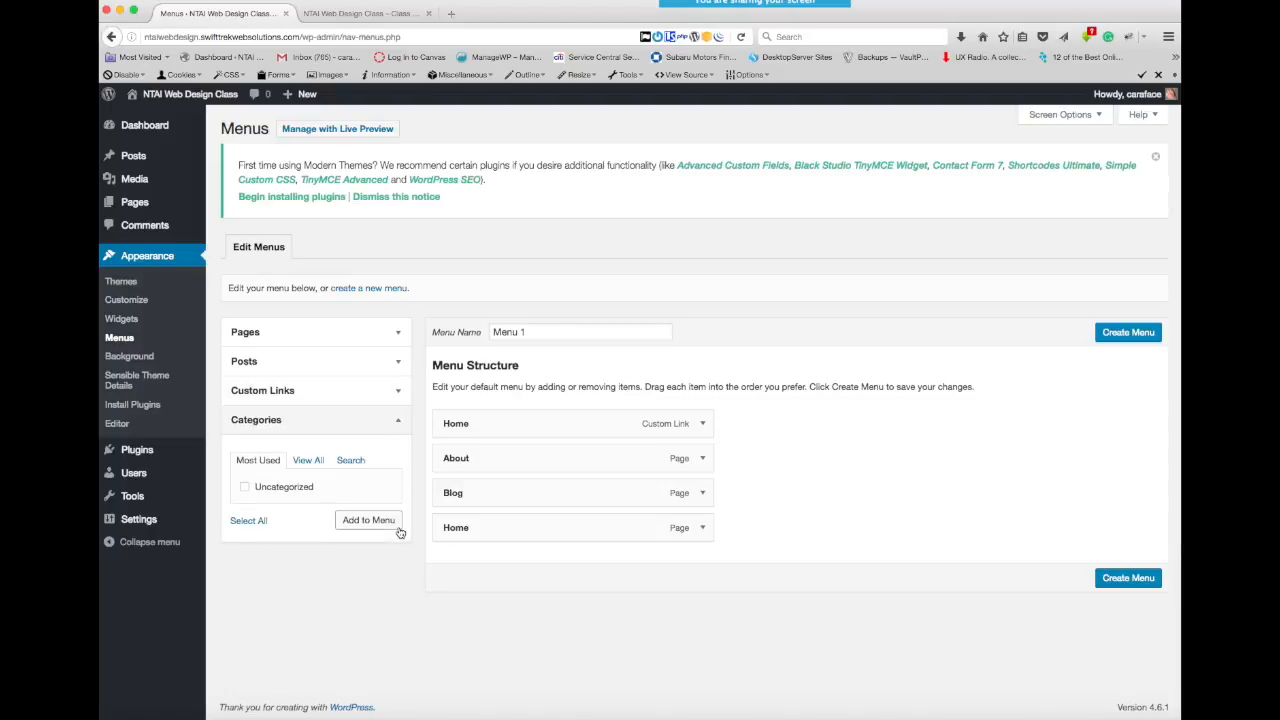
- Remove the Home item of type Page from the structure of Menu 1
{"action": "left_click", "coordinate": [703, 530]}
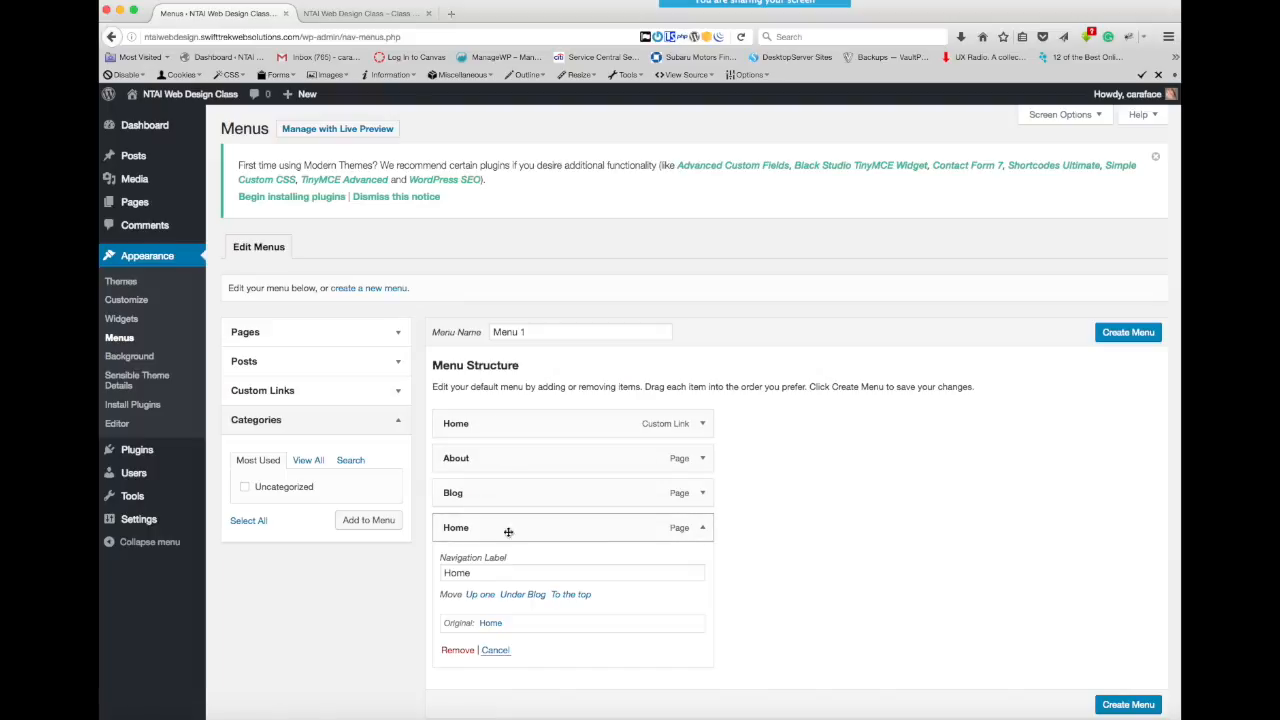
{"action": "left_click", "coordinate": [703, 530]}
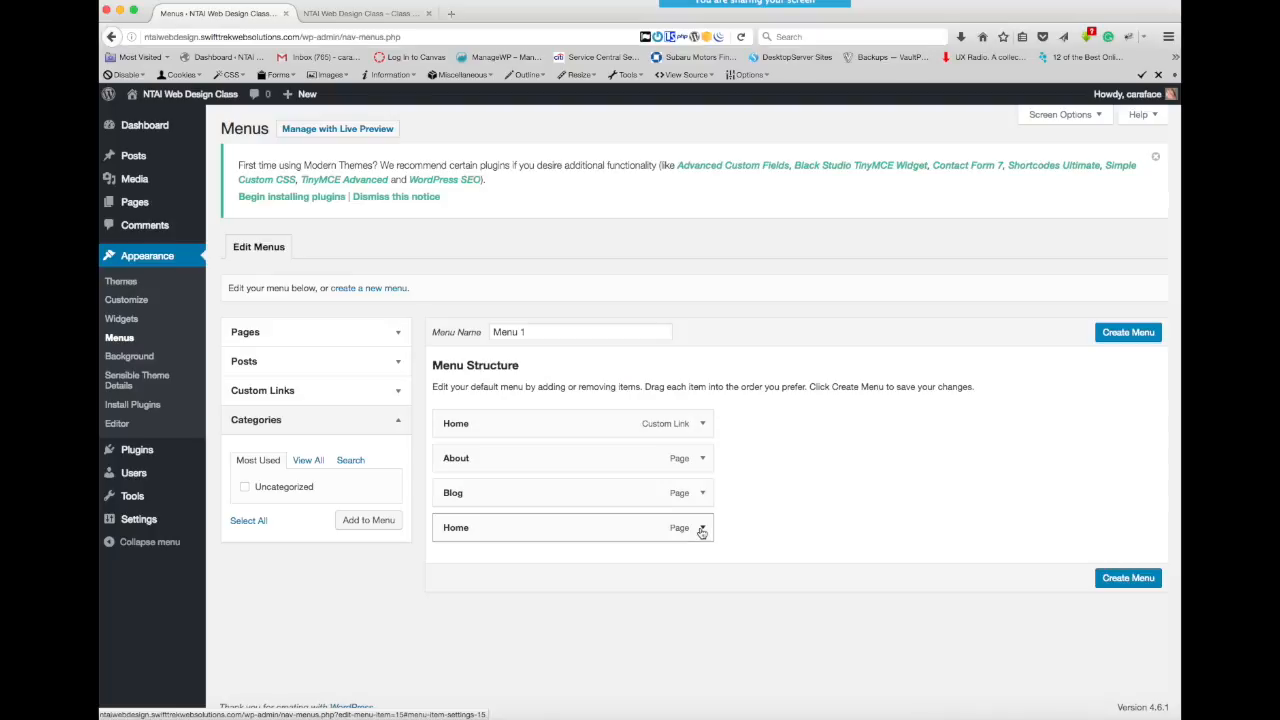
{"action": "left_click", "coordinate": [702, 531]}
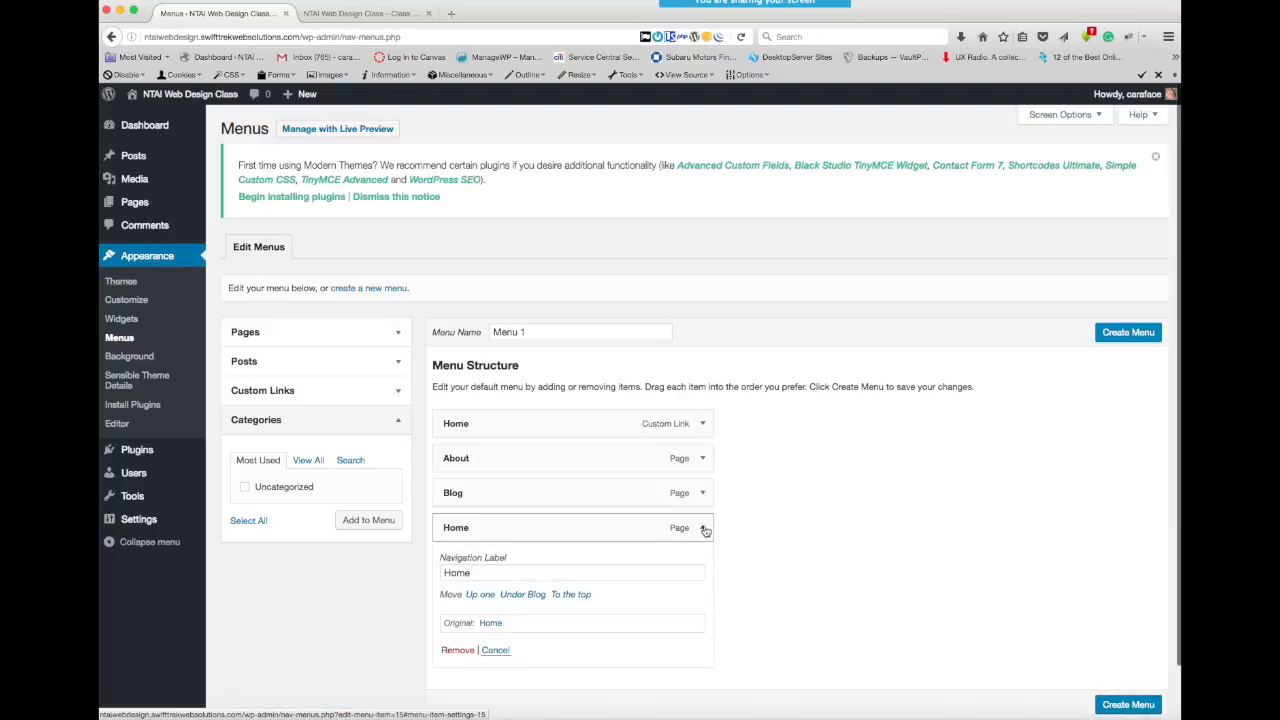
{"action": "left_click", "coordinate": [458, 651]}
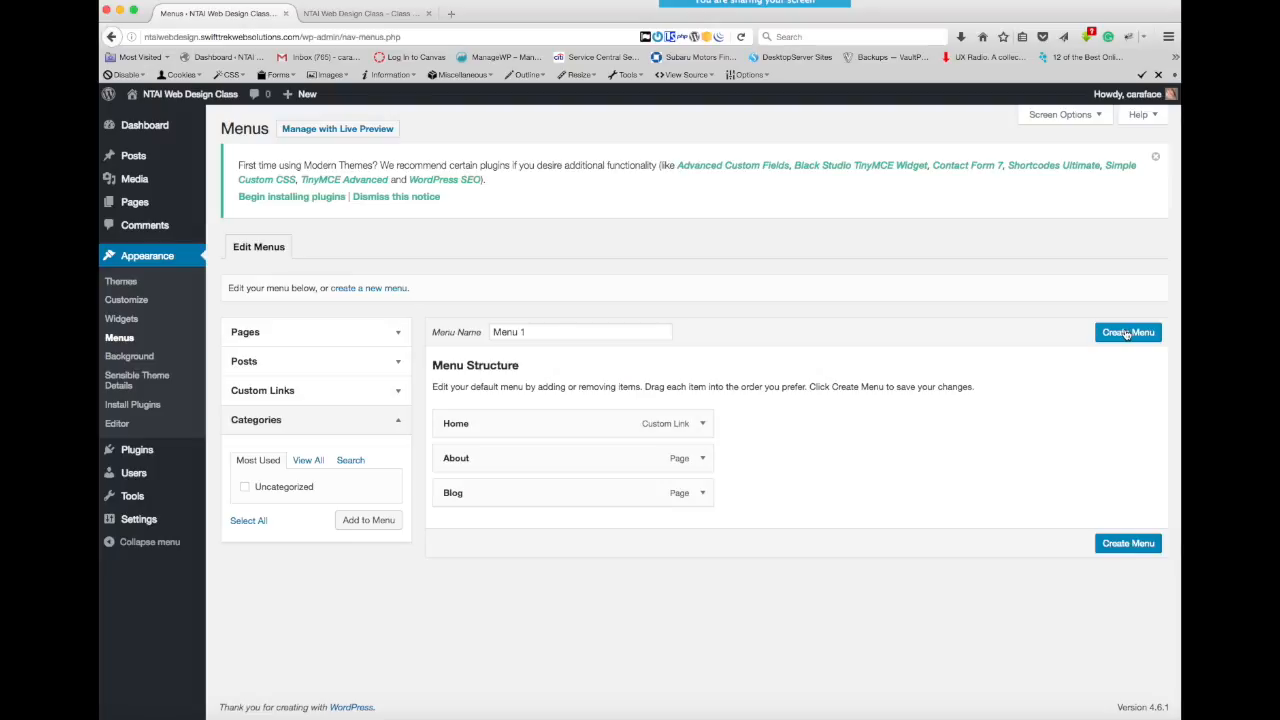
- Check which pages are available to add, and create Menu 1 with the Home, About and Blog items
{"action": "left_click", "coordinate": [399, 333]}
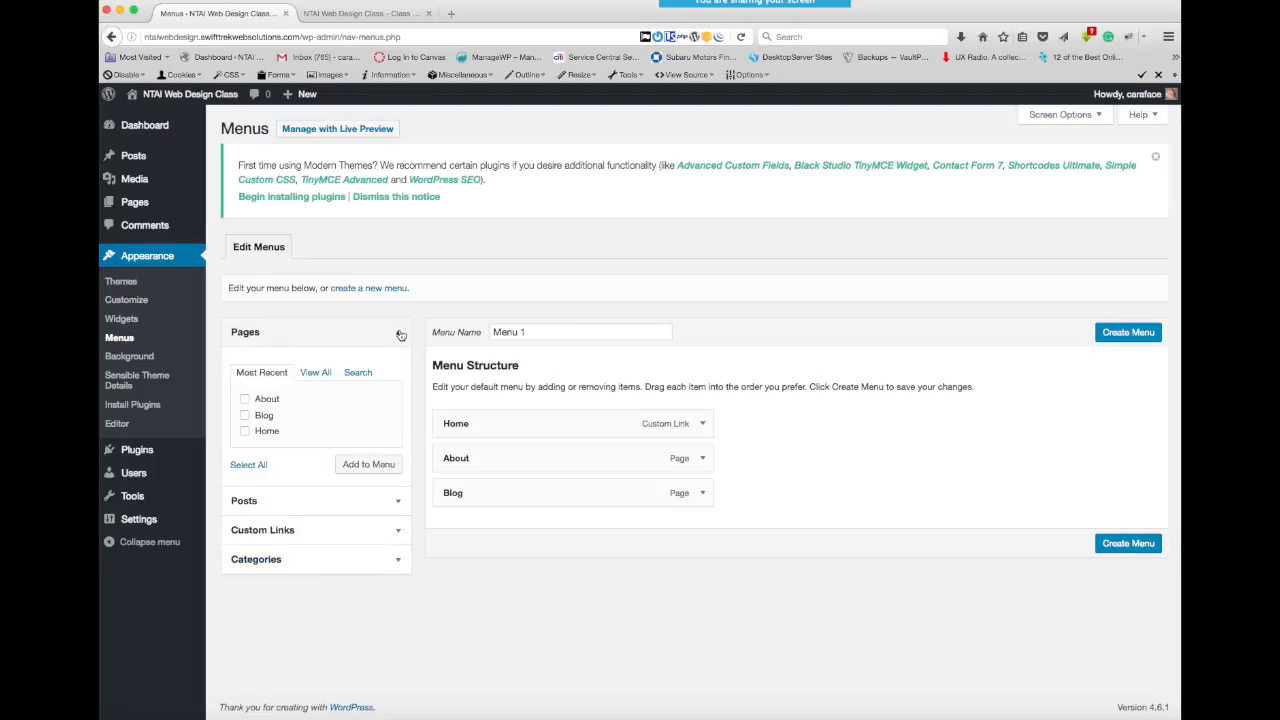
{"action": "left_click", "coordinate": [399, 334]}
{"action": "left_click", "coordinate": [399, 334]}
{"action": "left_click", "coordinate": [399, 334]}
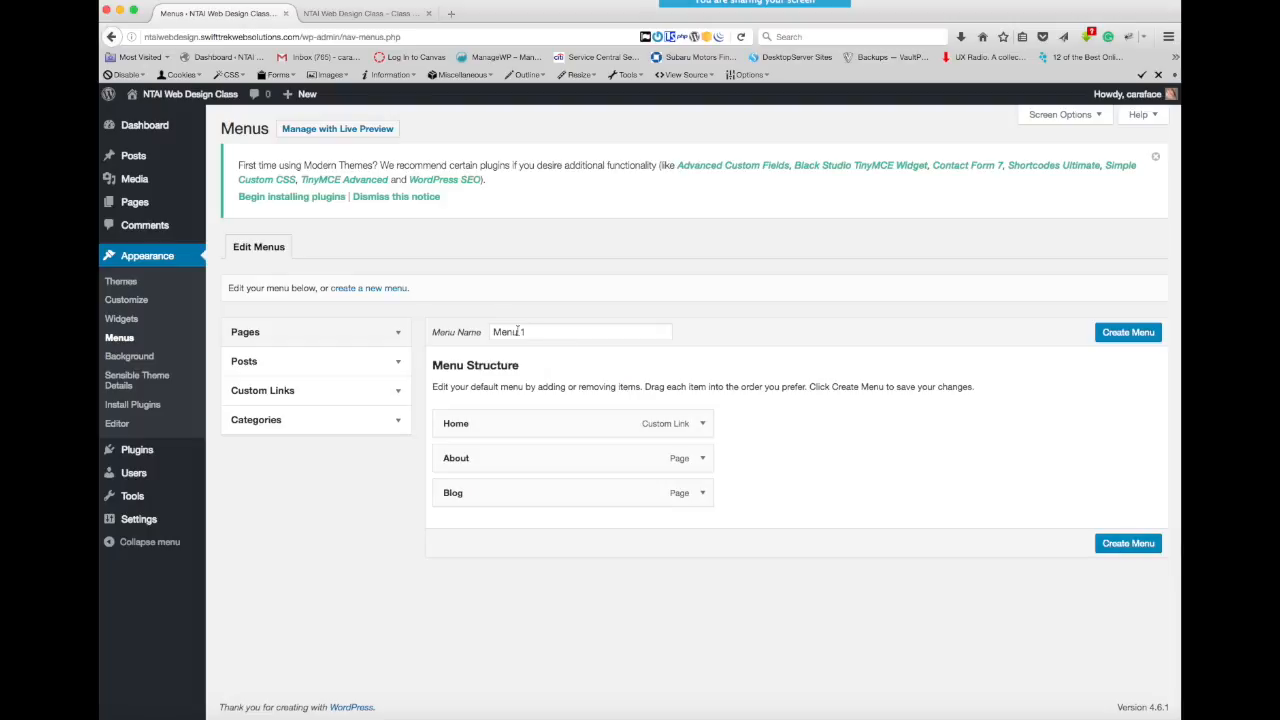
{"action": "left_click", "coordinate": [1122, 546]}
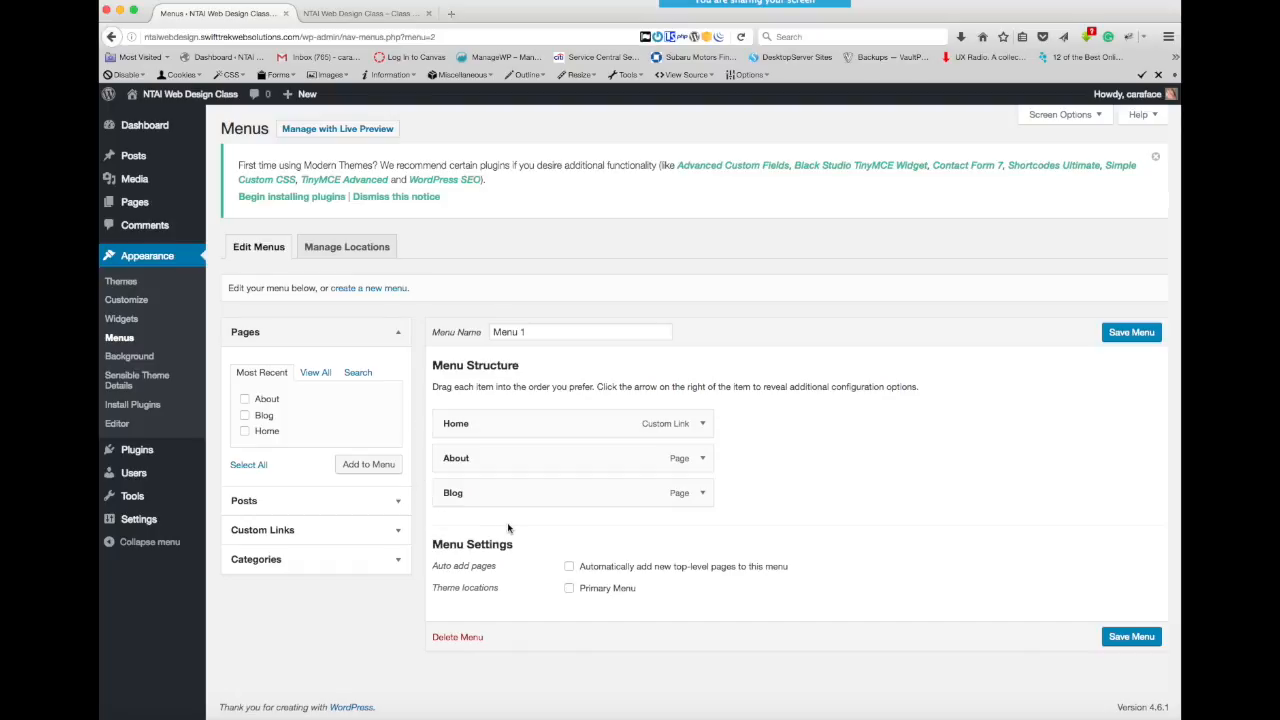
- Set Menu 1 as the Primary Menu with automatic adding of top-level pages, move Blog above About, and save the menu
{"action": "left_click", "coordinate": [569, 568]}
{"action": "left_click", "coordinate": [569, 592]}
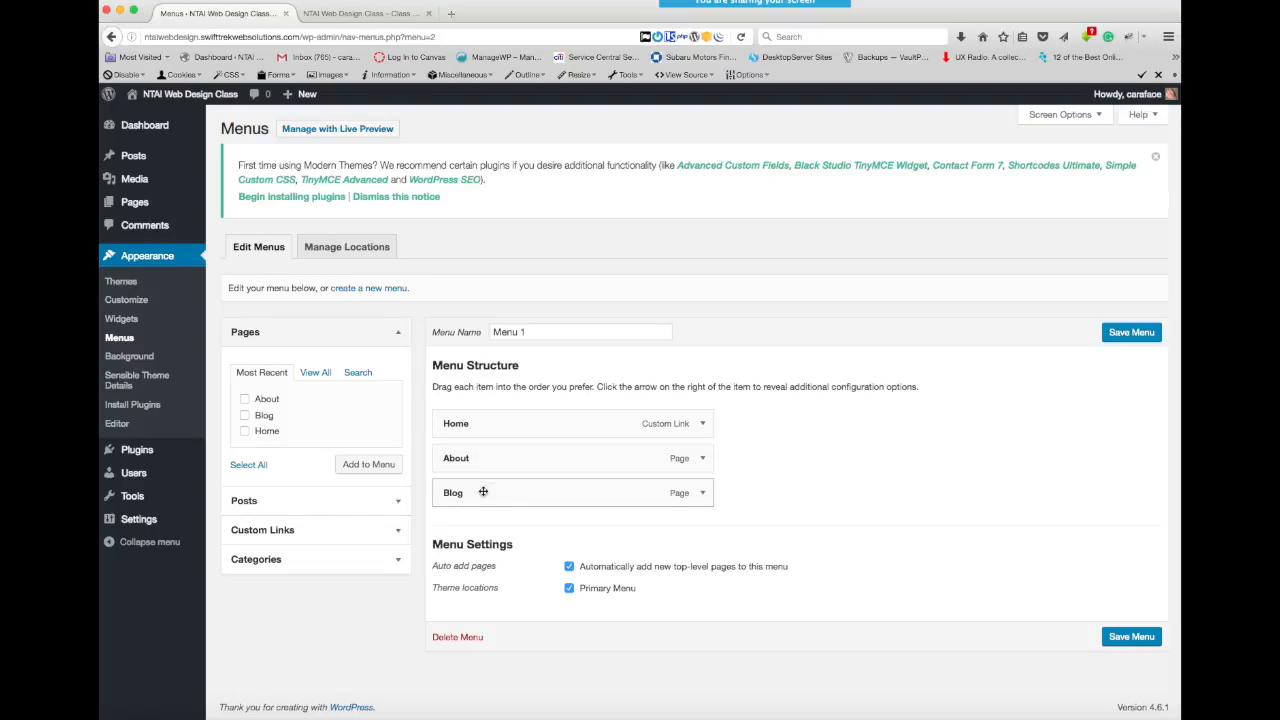
{"action": "left_click_drag", "start_coordinate": [482, 494], "coordinate": [483, 457]}
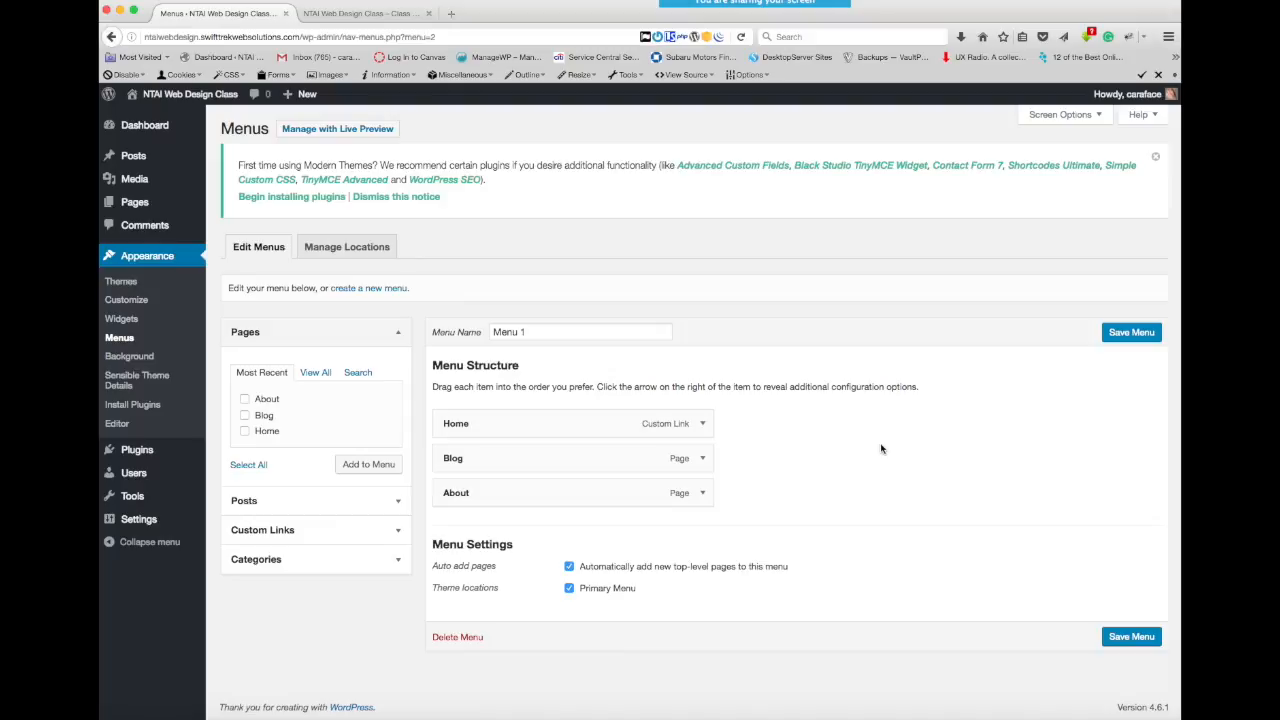
{"action": "left_click", "coordinate": [1125, 638]}
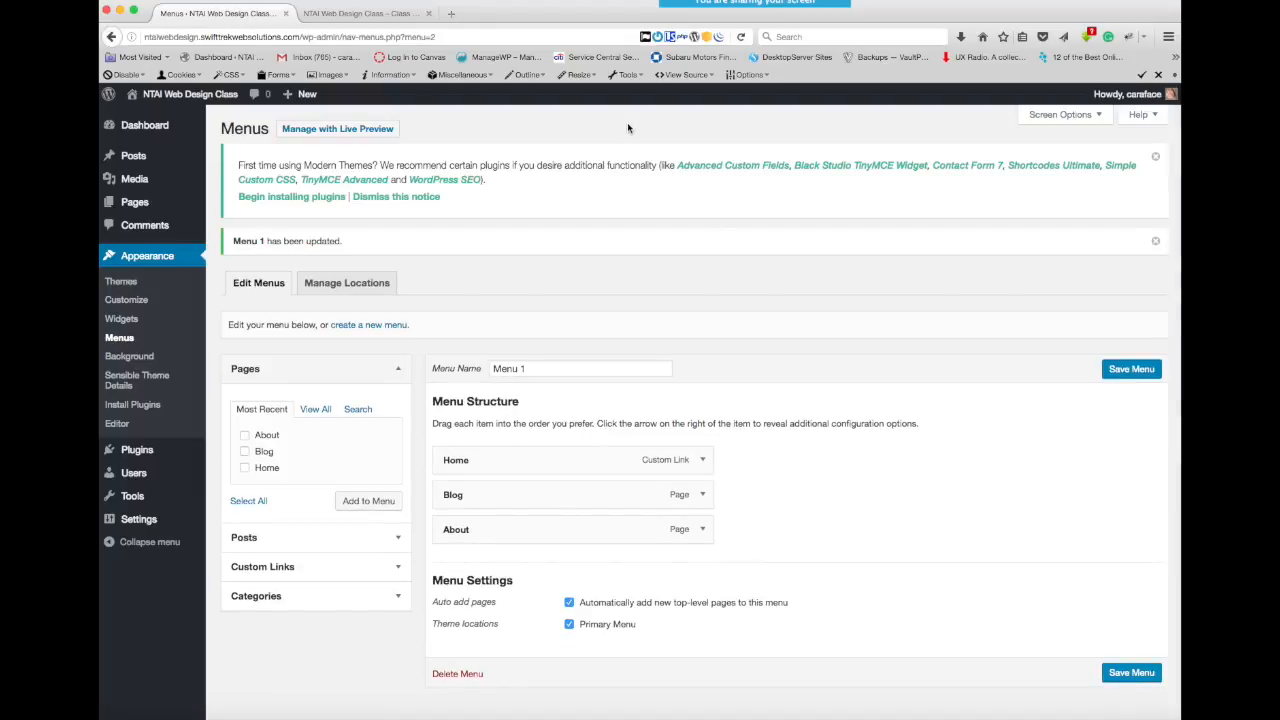
- Reload the live site and examine its navigation menu and front page content
{"action": "left_click", "coordinate": [378, 15]}
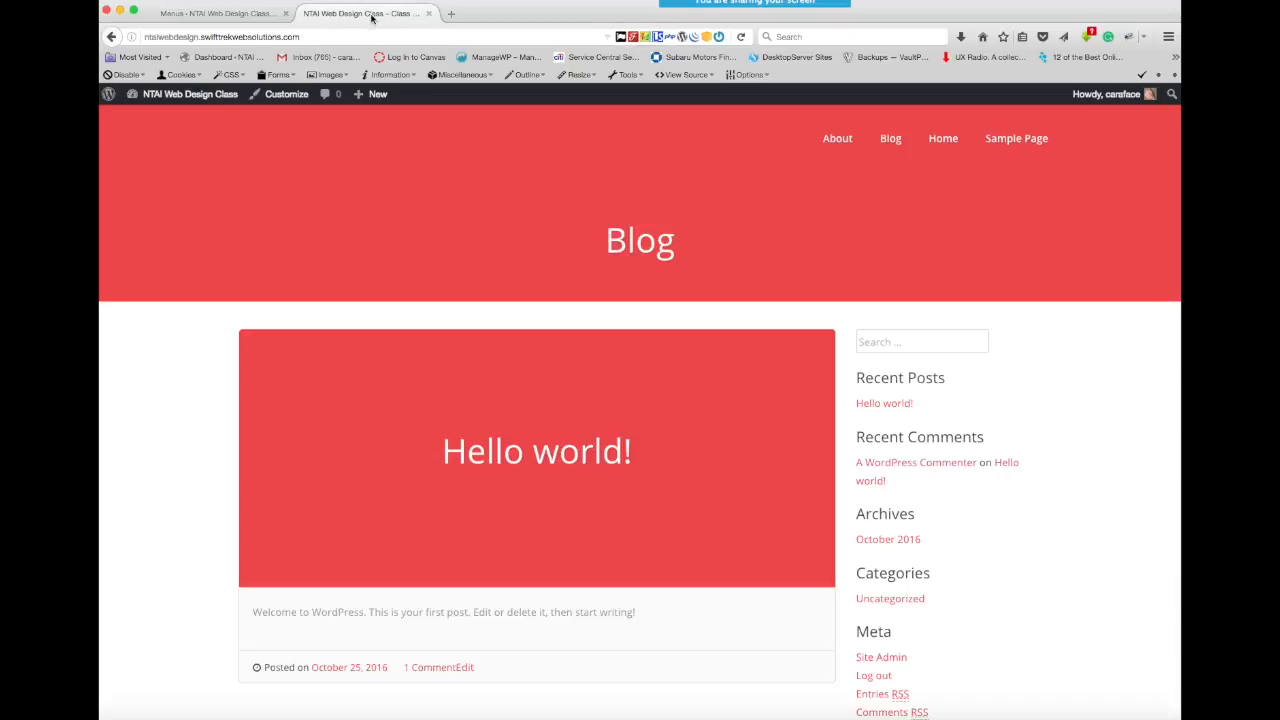
{"action": "left_click", "coordinate": [742, 37]}
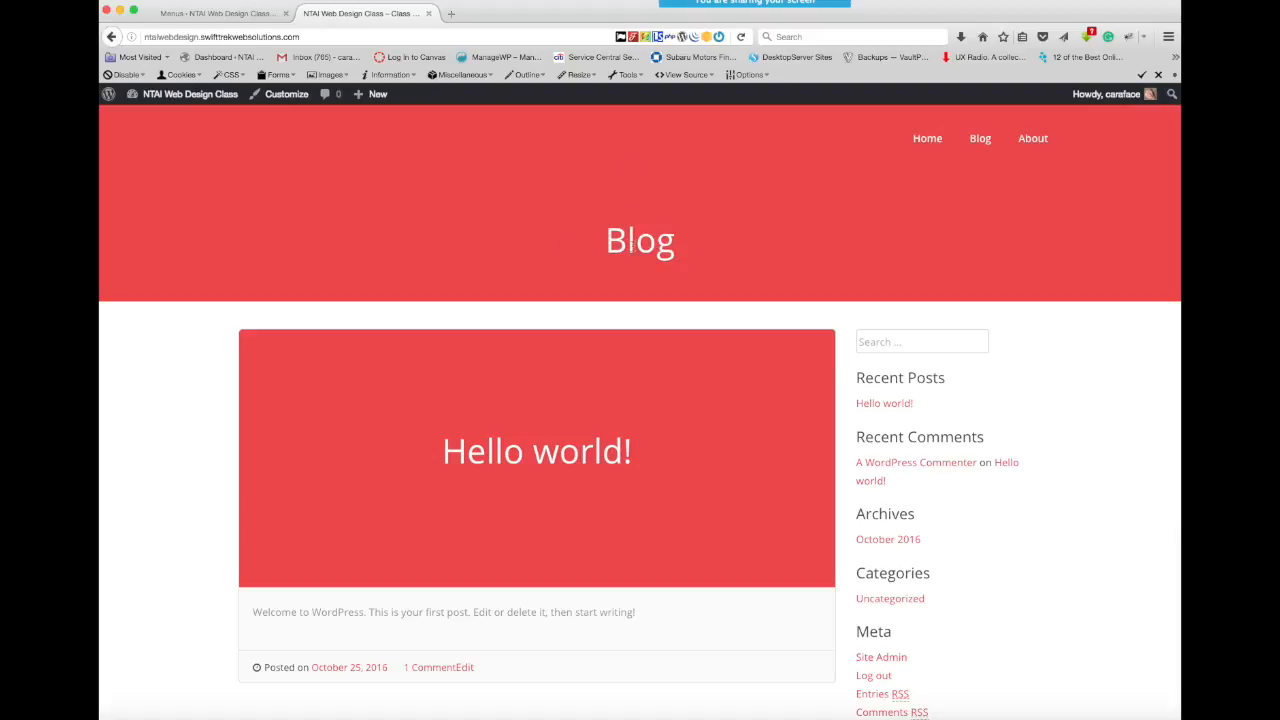
{"action": "scroll", "coordinate": [452, 230], "scroll_direction": "down", "scroll_amount": 5}
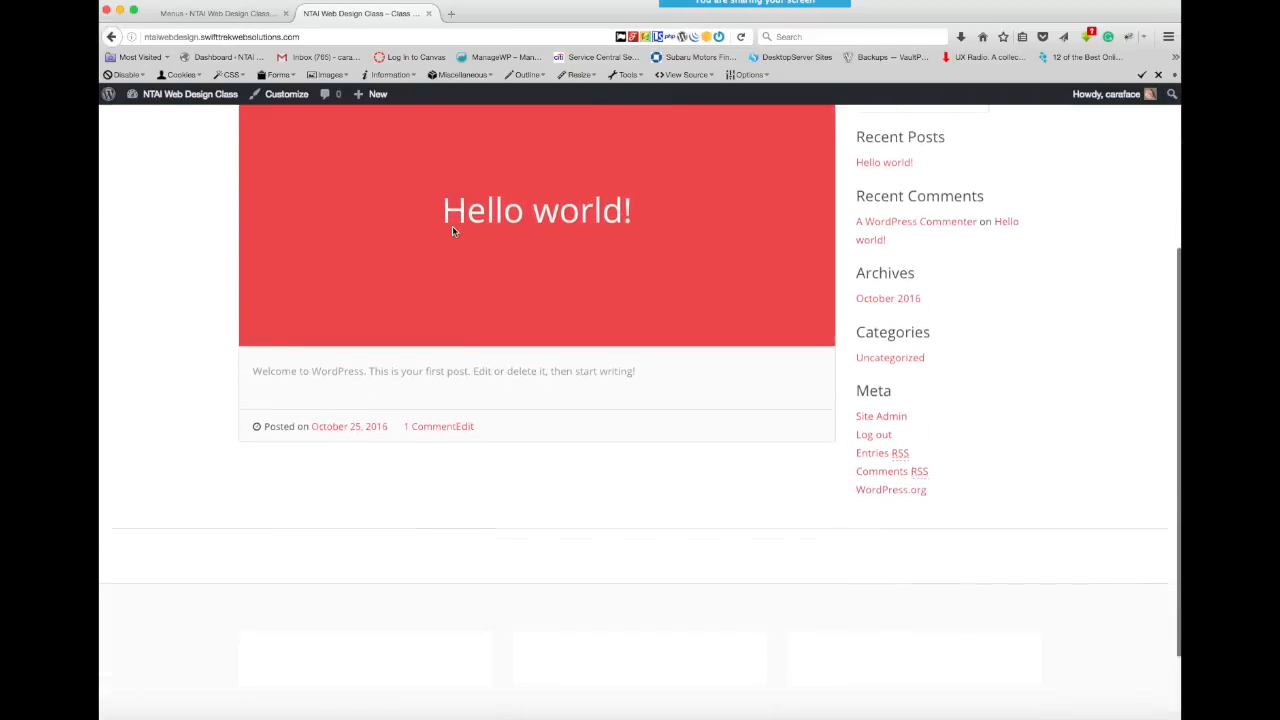
{"action": "scroll", "coordinate": [452, 230], "scroll_direction": "up", "scroll_amount": 4}
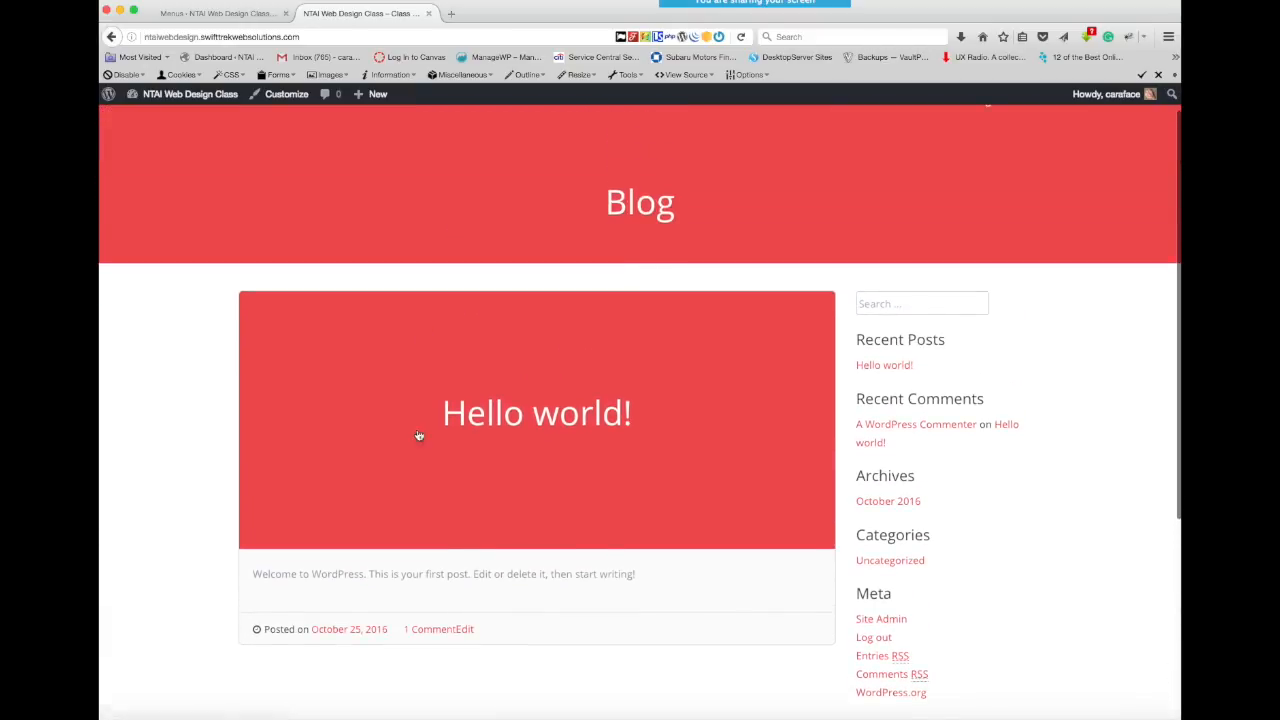
{"action": "scroll", "coordinate": [517, 170], "scroll_direction": "up", "scroll_amount": 1}
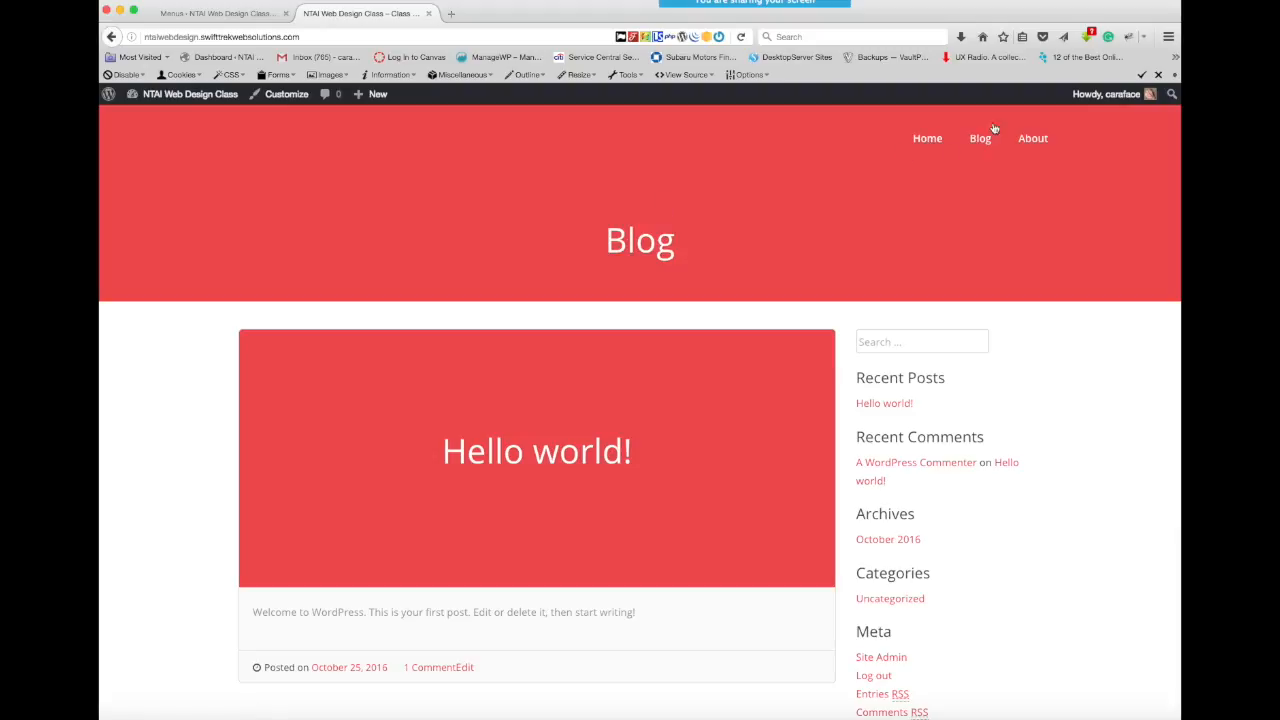
- In the site's Reading settings, display a static page with Home as front page and Blog as posts page, and save
{"action": "left_click", "coordinate": [233, 15]}
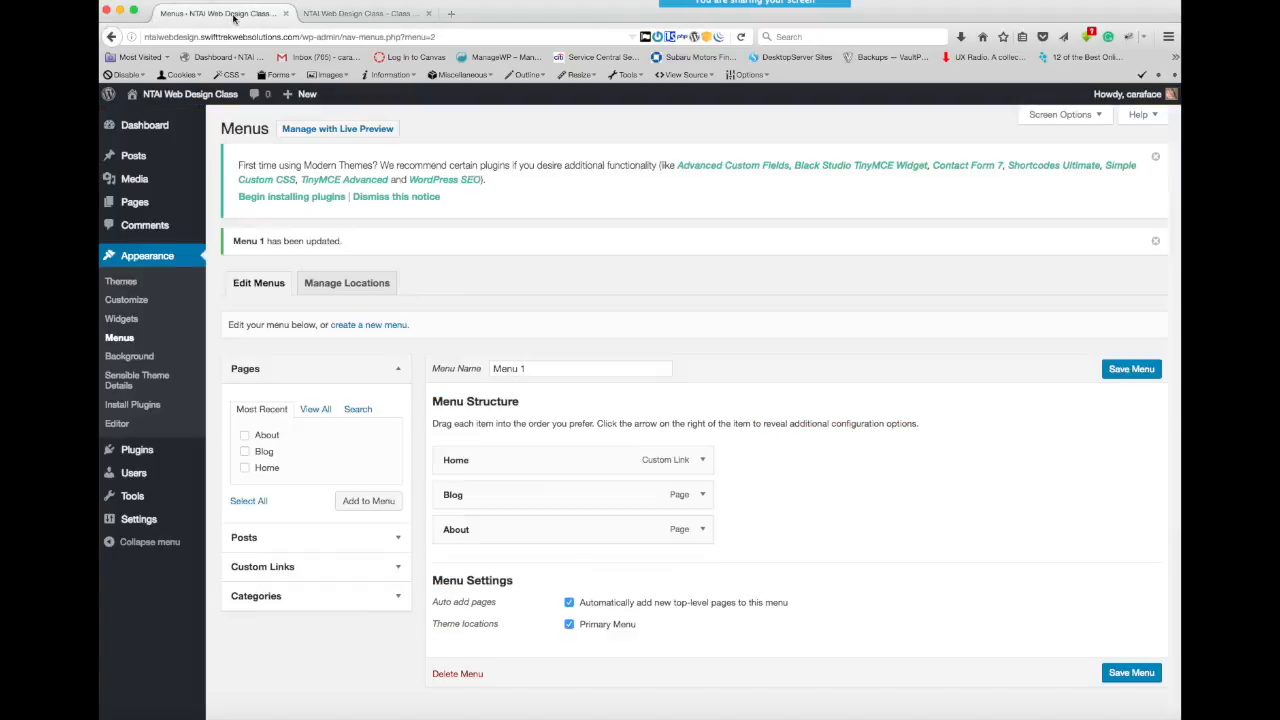
{"action": "mouse_move", "coordinate": [138, 520]}
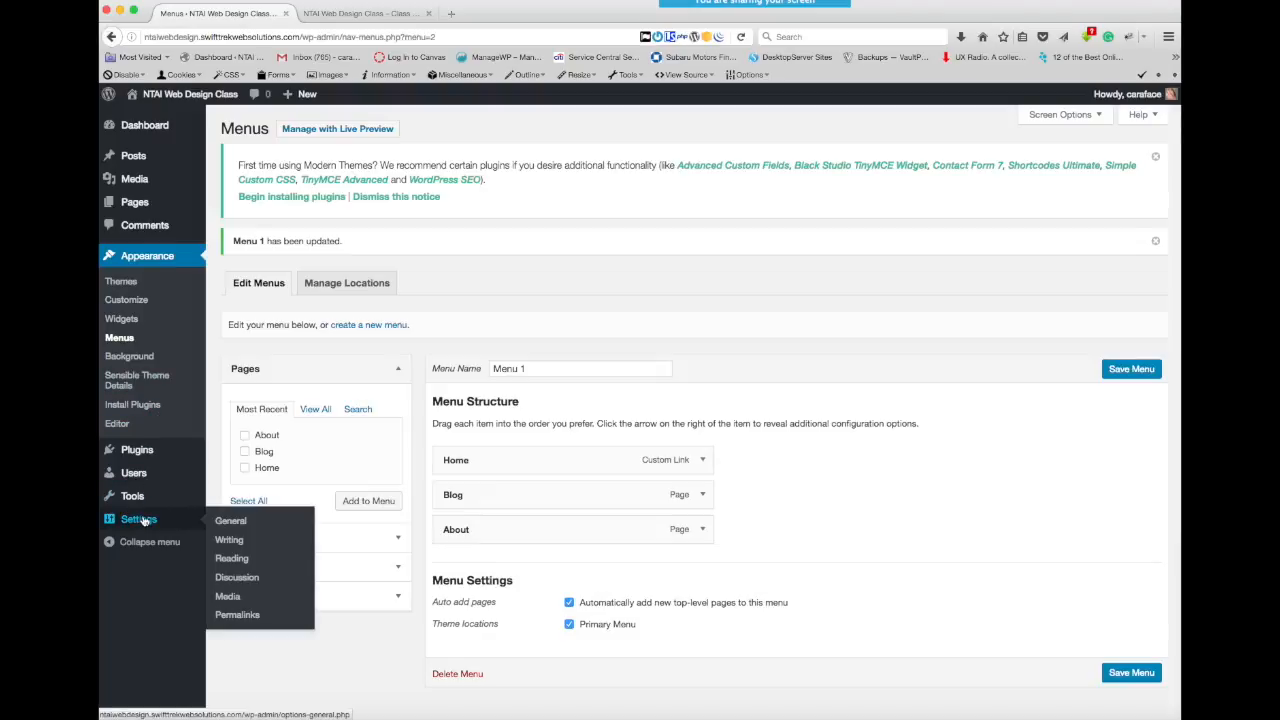
{"action": "left_click", "coordinate": [229, 559]}
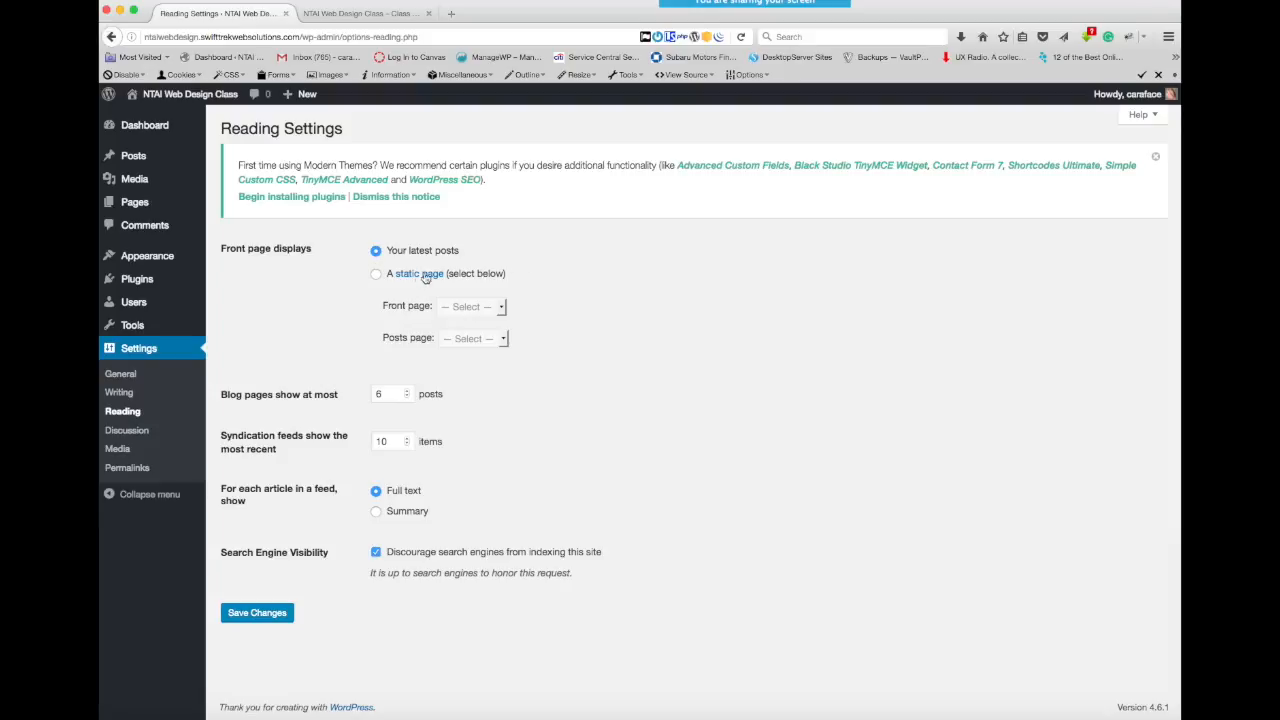
{"action": "left_click", "coordinate": [375, 278]}
{"action": "left_click", "coordinate": [500, 310]}
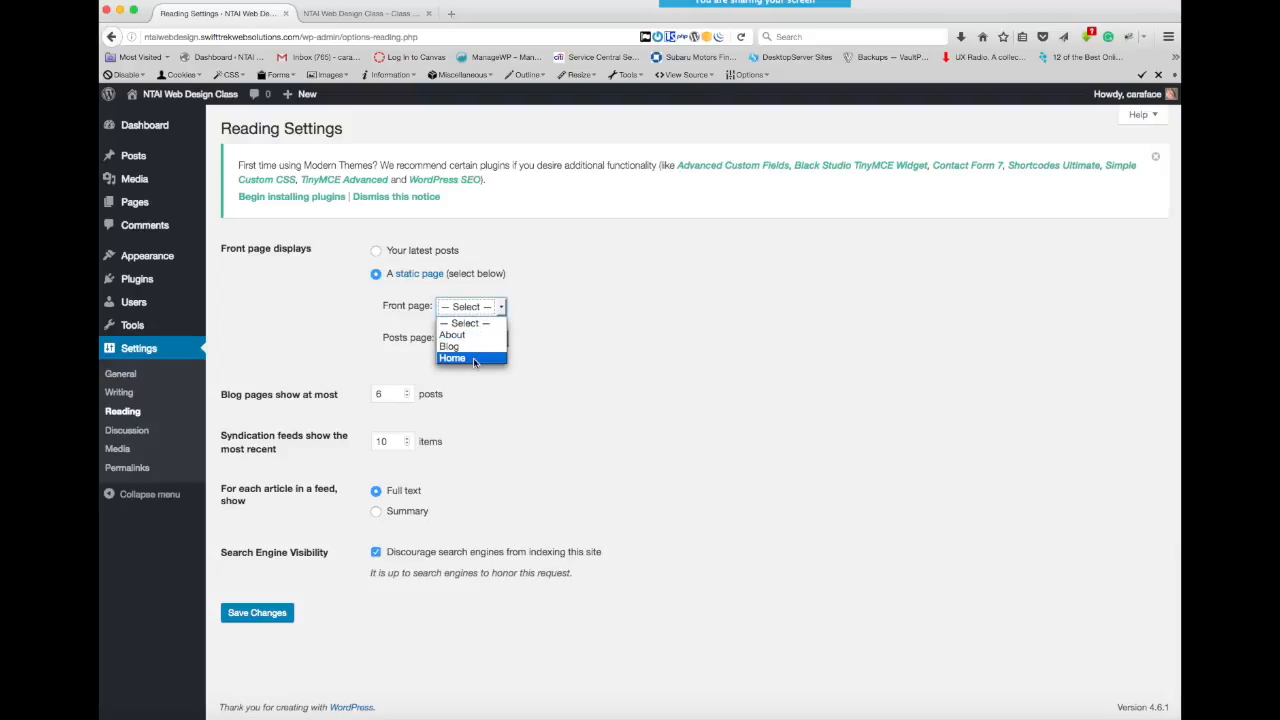
{"action": "left_click", "coordinate": [459, 360]}
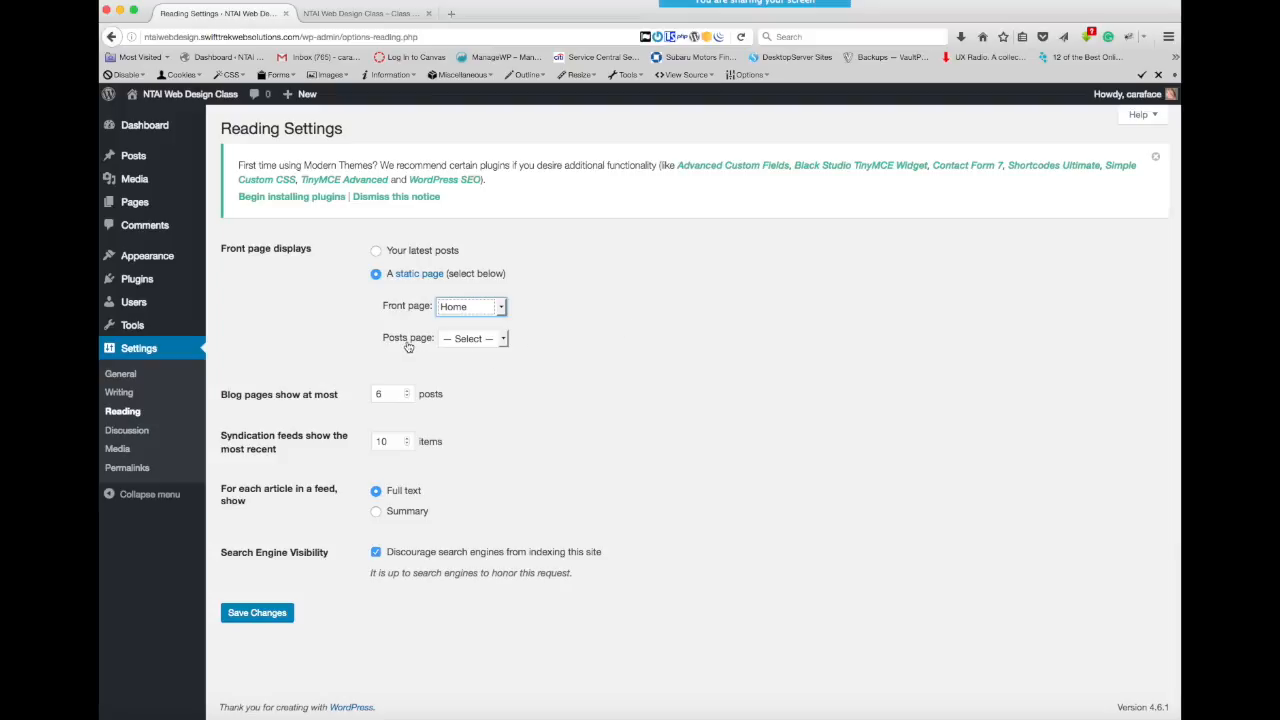
{"action": "left_click", "coordinate": [504, 340]}
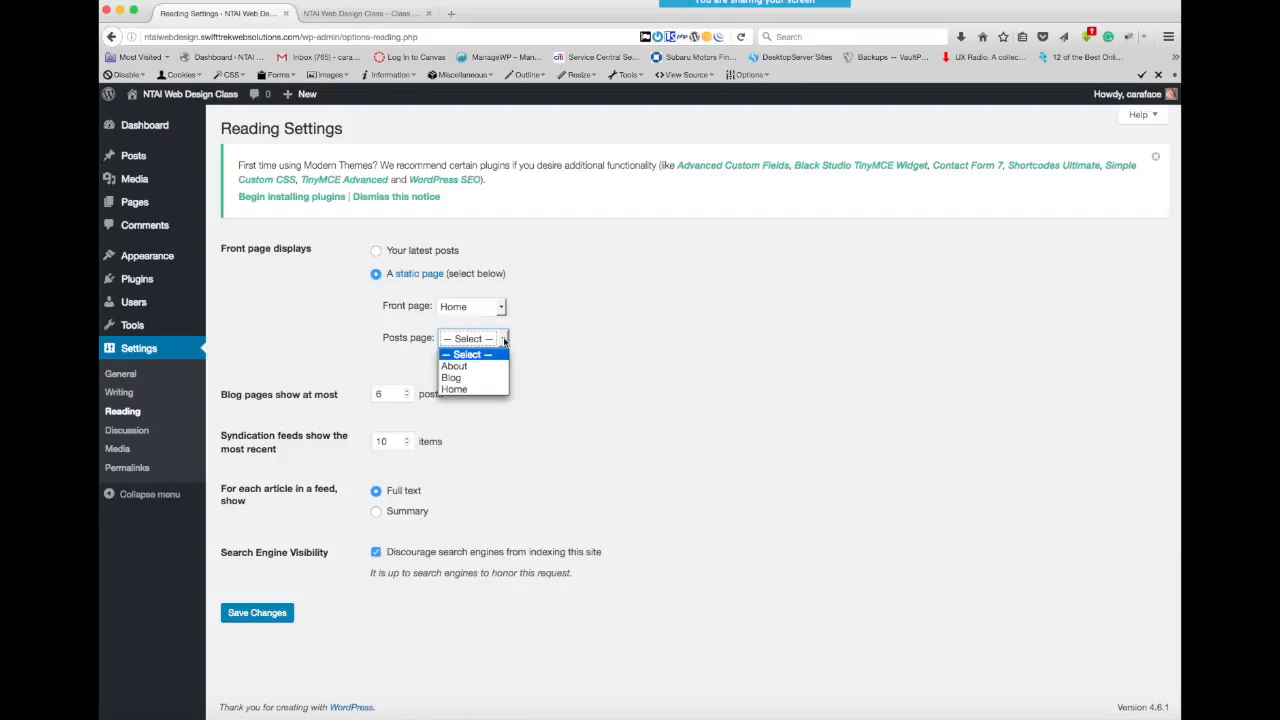
{"action": "left_click", "coordinate": [481, 378]}
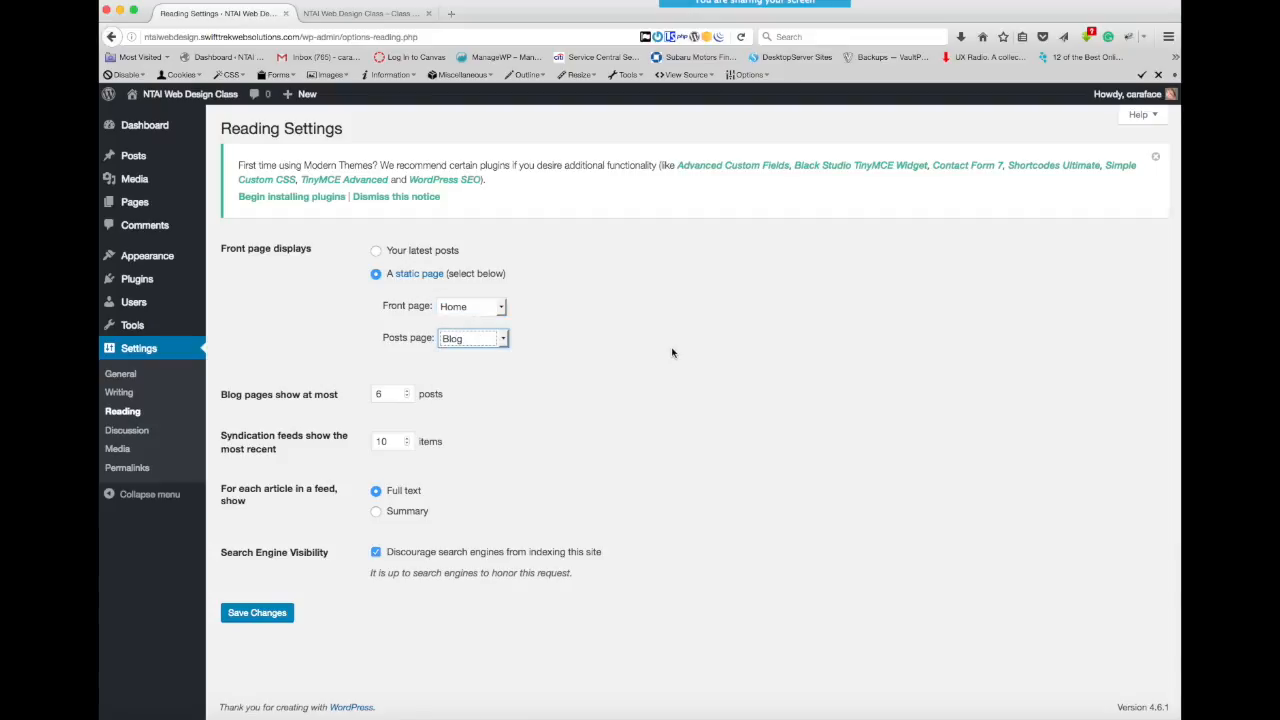
{"action": "left_click", "coordinate": [255, 613]}
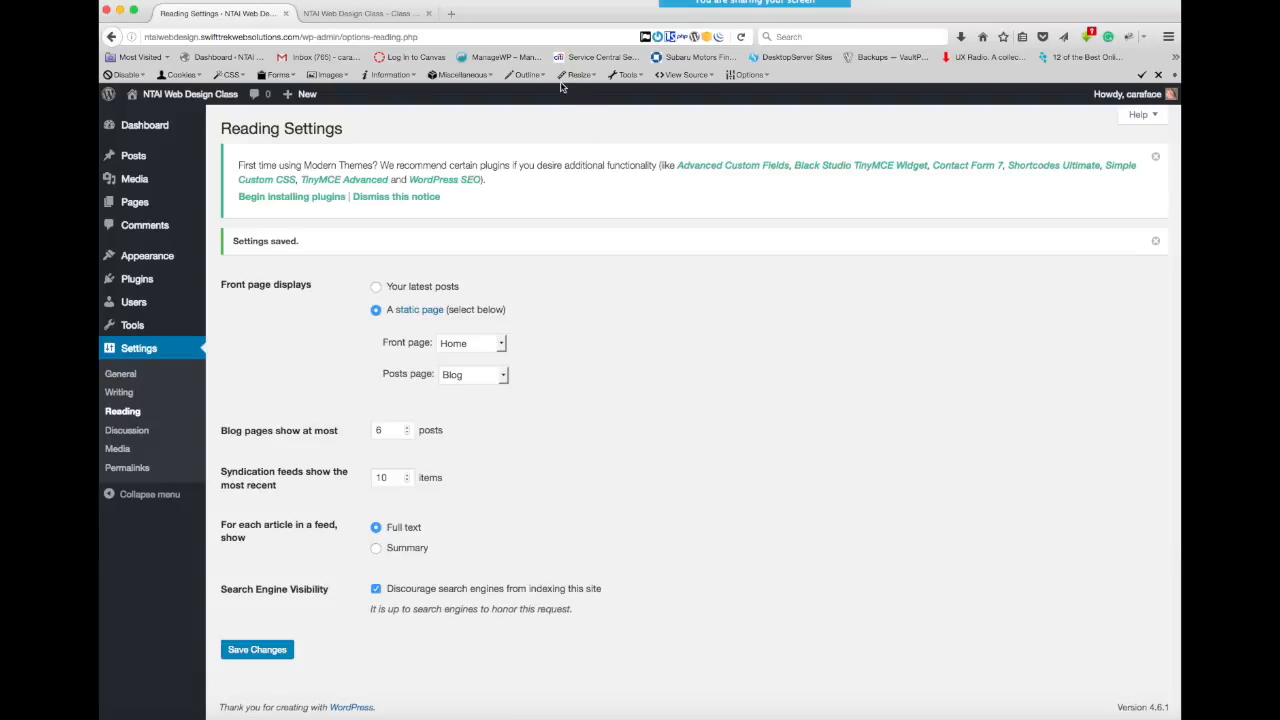
- Reload the live site and examine the new static front page from header image to footer
{"action": "left_click", "coordinate": [362, 14]}
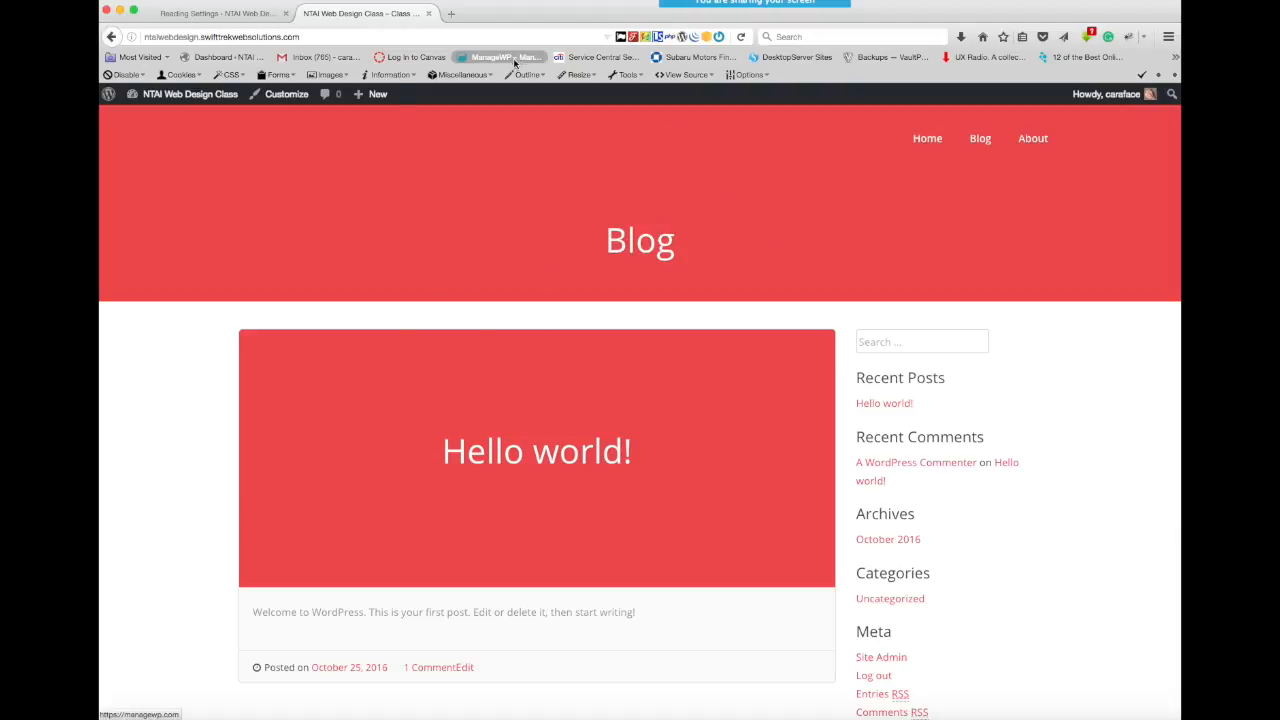
{"action": "left_click", "coordinate": [741, 37]}
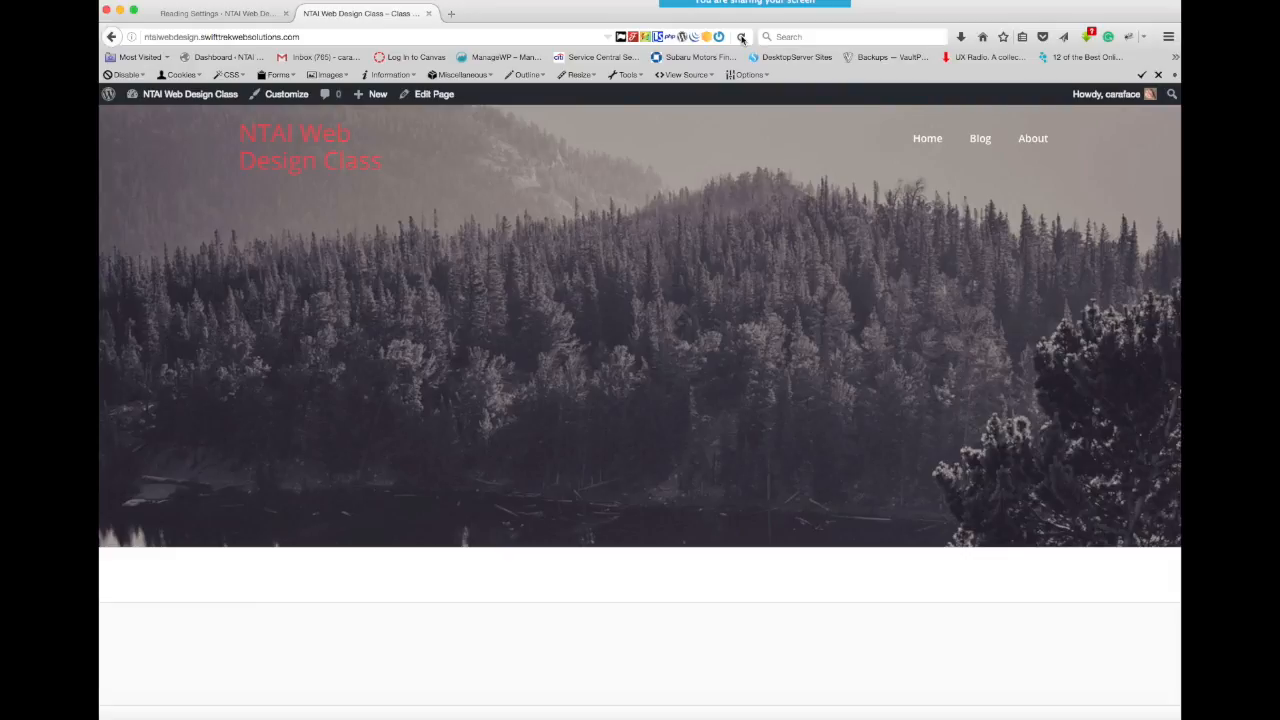
{"action": "scroll", "coordinate": [717, 344], "scroll_direction": "down", "scroll_amount": 10}
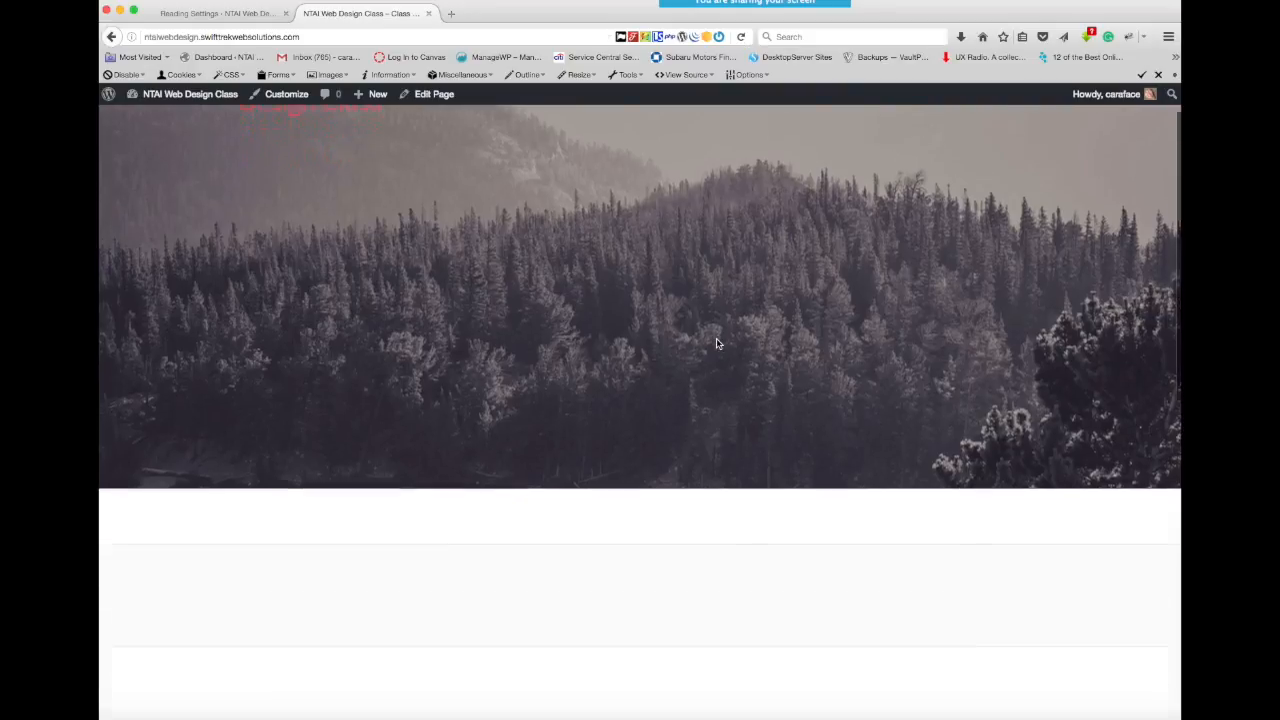
{"action": "scroll", "coordinate": [717, 344], "scroll_direction": "down", "scroll_amount": 5}
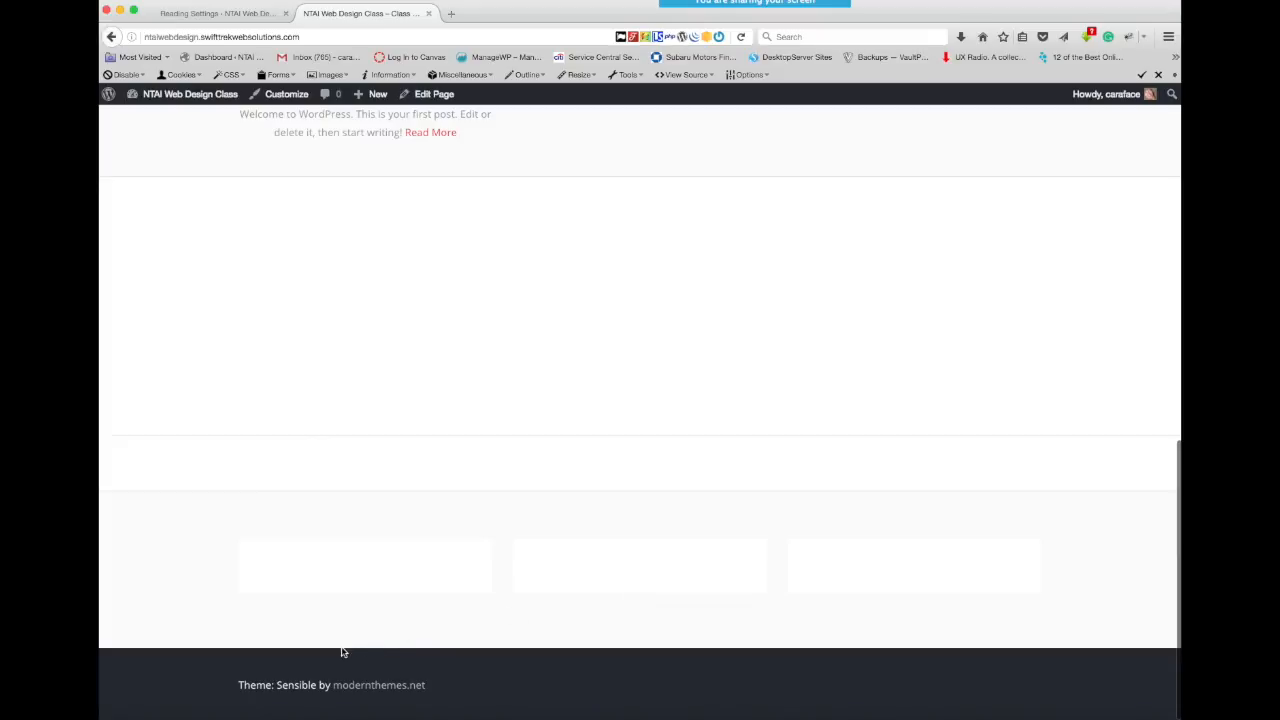
{"action": "scroll", "coordinate": [389, 618], "scroll_direction": "up", "scroll_amount": 3}
{"action": "scroll", "coordinate": [389, 619], "scroll_direction": "up", "scroll_amount": 6}
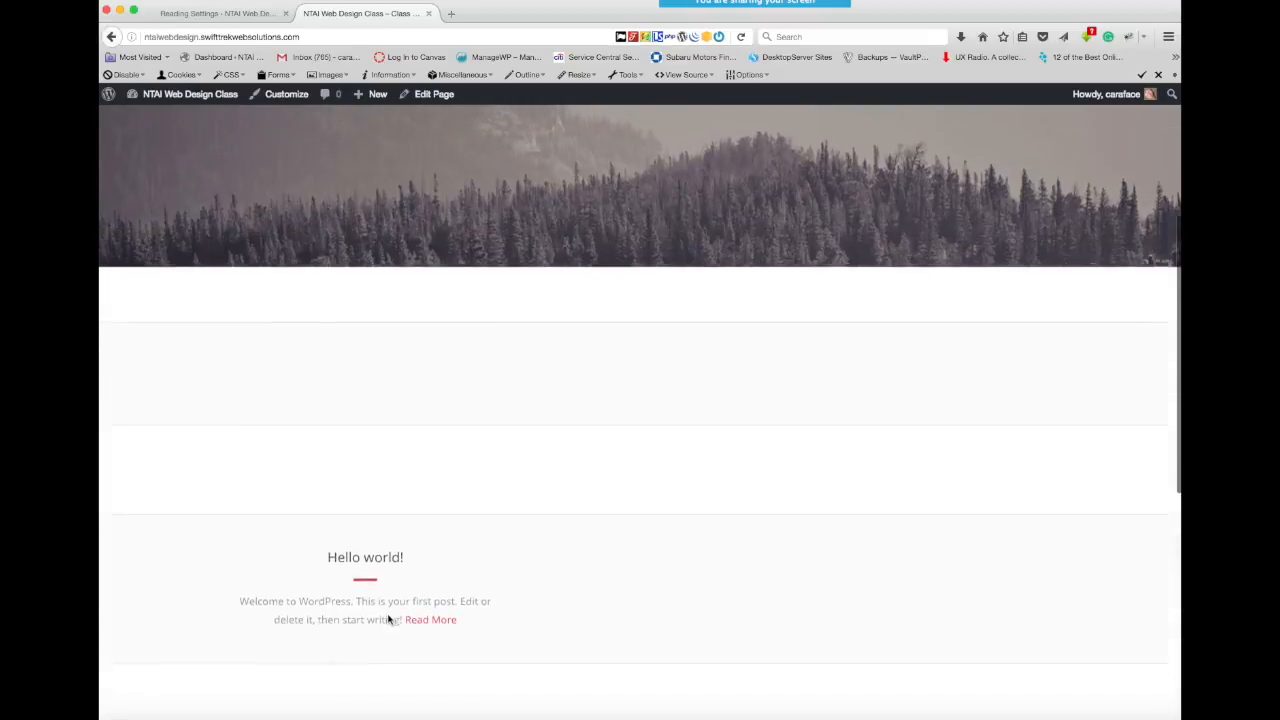
{"action": "scroll", "coordinate": [584, 401], "scroll_direction": "down", "scroll_amount": 5}
{"action": "scroll", "coordinate": [584, 401], "scroll_direction": "down", "scroll_amount": 3}
{"action": "scroll", "coordinate": [584, 401], "scroll_direction": "up", "scroll_amount": 8}
{"action": "scroll", "coordinate": [584, 400], "scroll_direction": "down", "scroll_amount": 2}
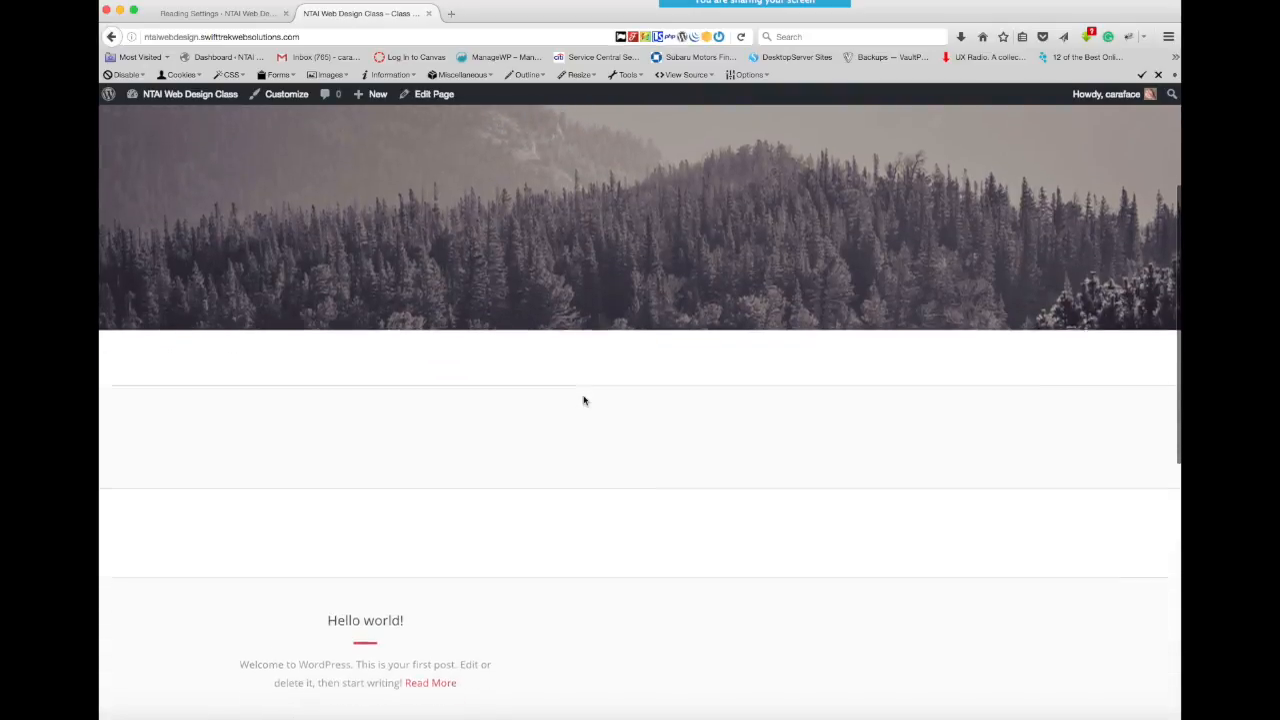
{"action": "scroll", "coordinate": [585, 271], "scroll_direction": "up", "scroll_amount": 4}
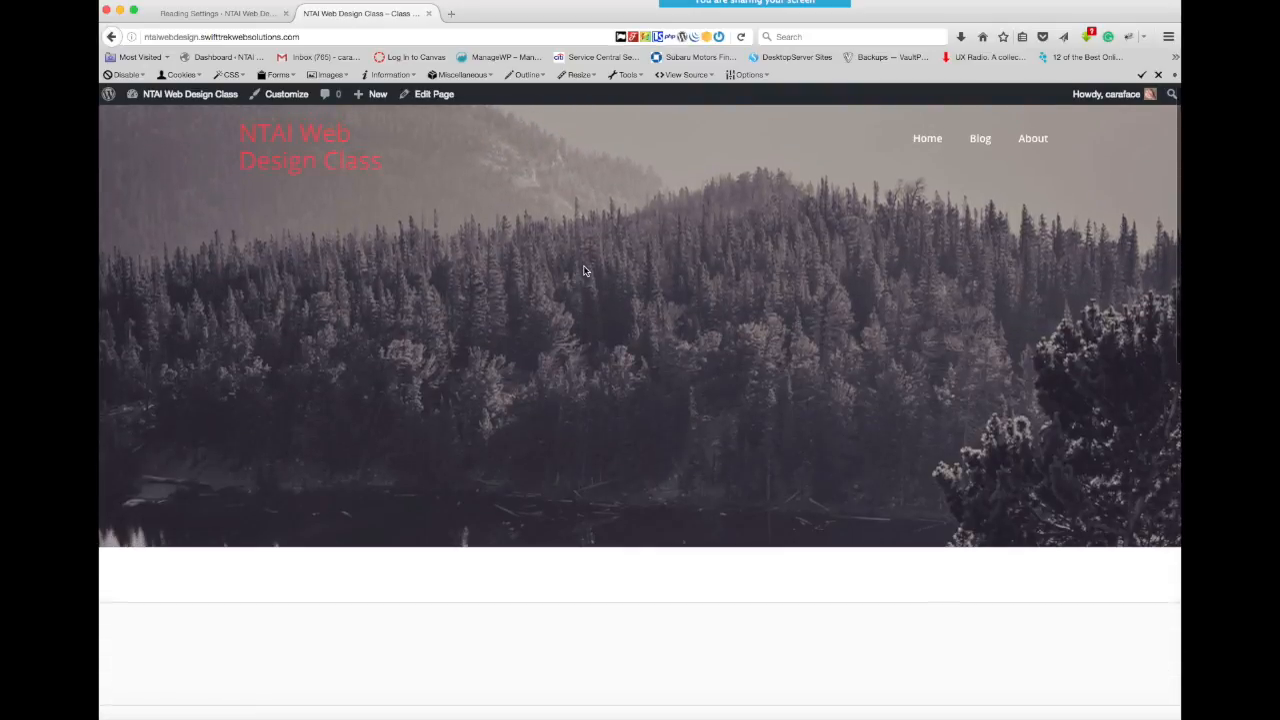
{"action": "scroll", "coordinate": [571, 314], "scroll_direction": "down", "scroll_amount": 3}
{"action": "scroll", "coordinate": [571, 314], "scroll_direction": "down", "scroll_amount": 6}
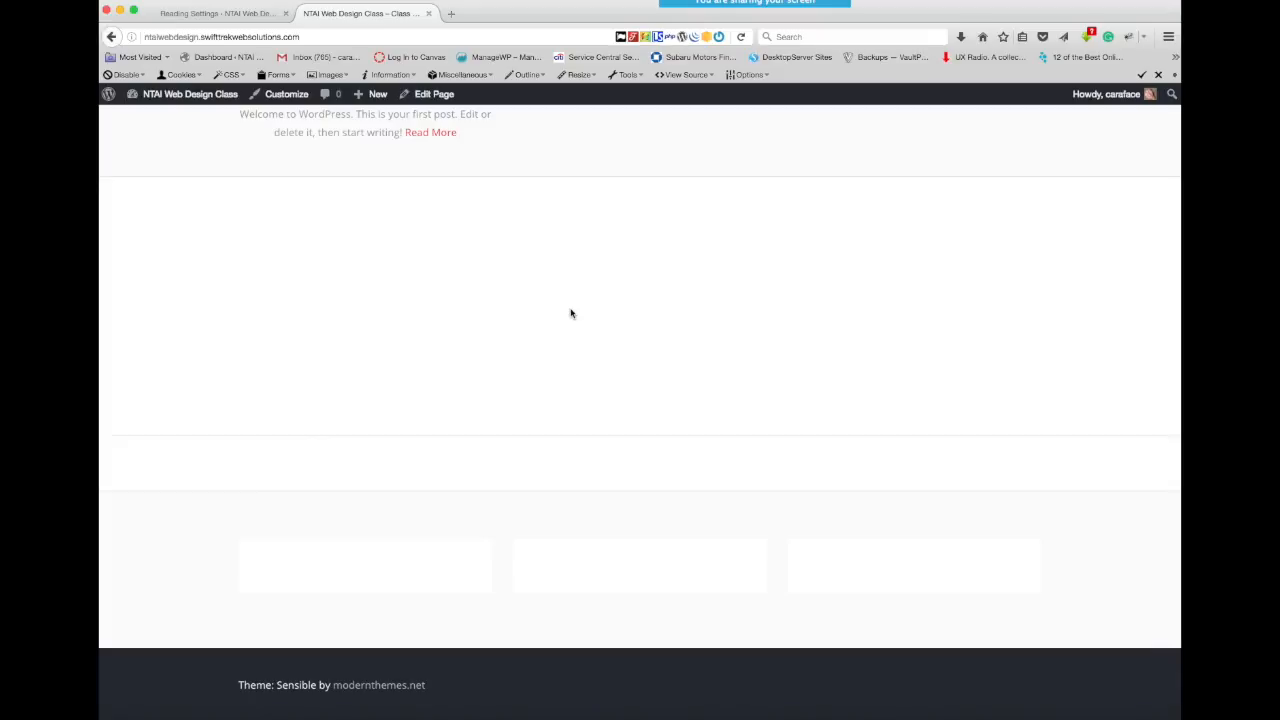
{"action": "scroll", "coordinate": [571, 314], "scroll_direction": "up", "scroll_amount": 9}
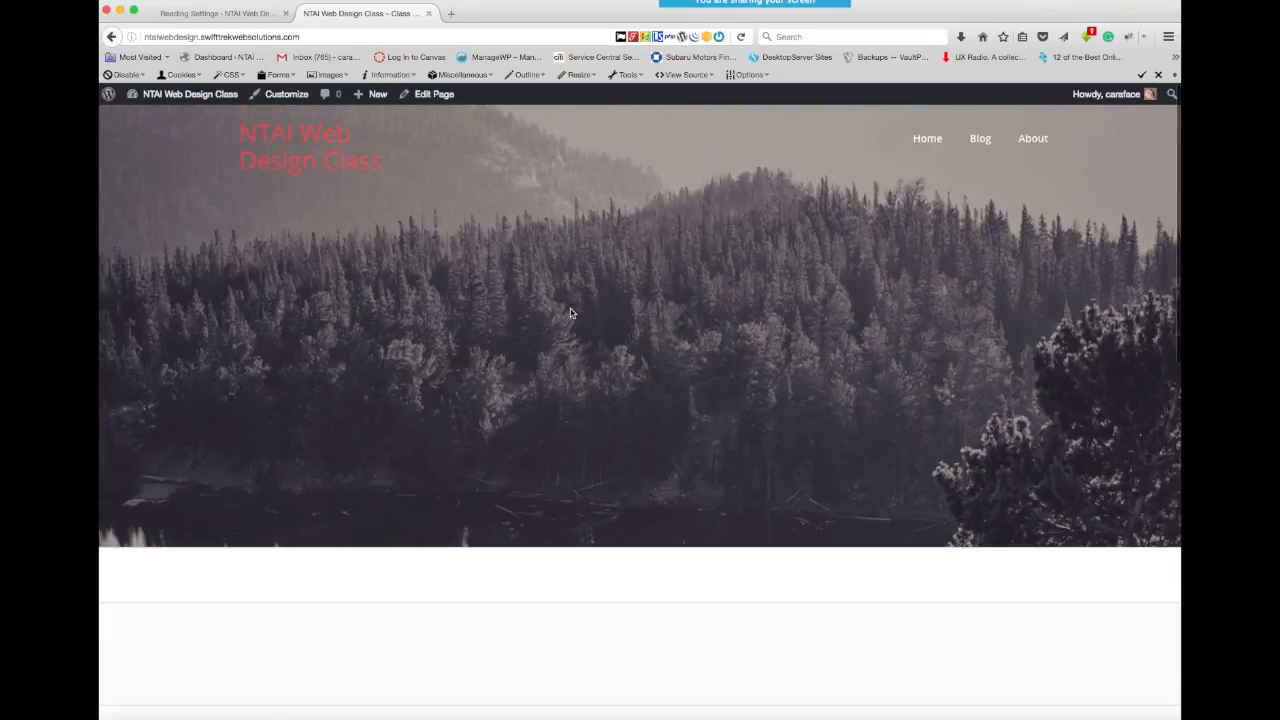
{"action": "scroll", "coordinate": [571, 314], "scroll_direction": "down", "scroll_amount": 8}
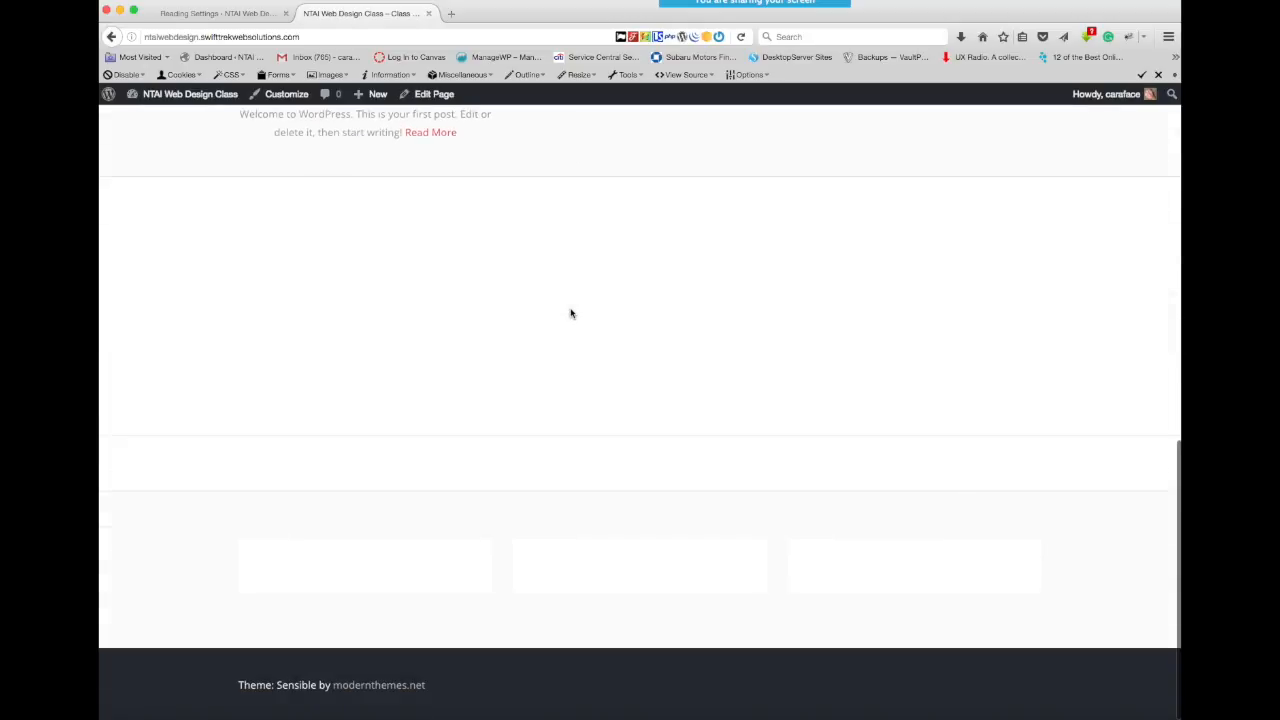
{"action": "scroll", "coordinate": [571, 314], "scroll_direction": "up", "scroll_amount": 9}
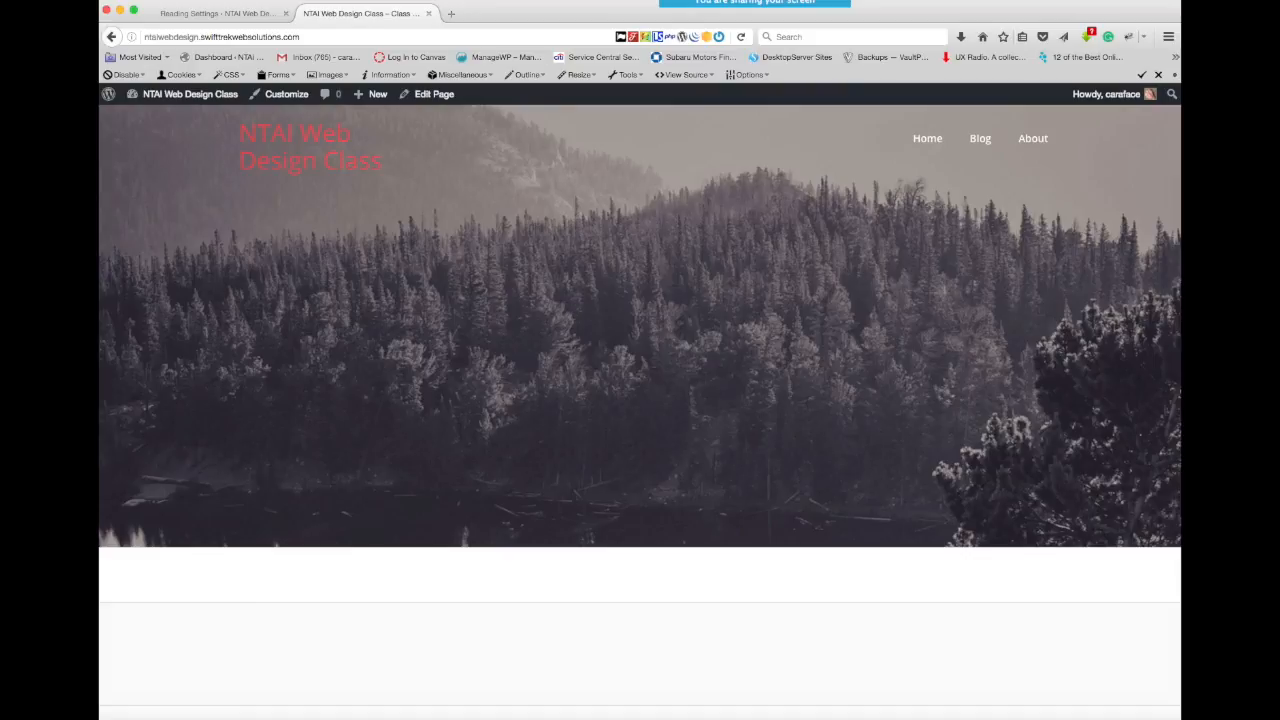
- Create a new page titled Our Story in the site admin, keep the Default Template, and publish it
{"action": "left_click", "coordinate": [232, 14]}
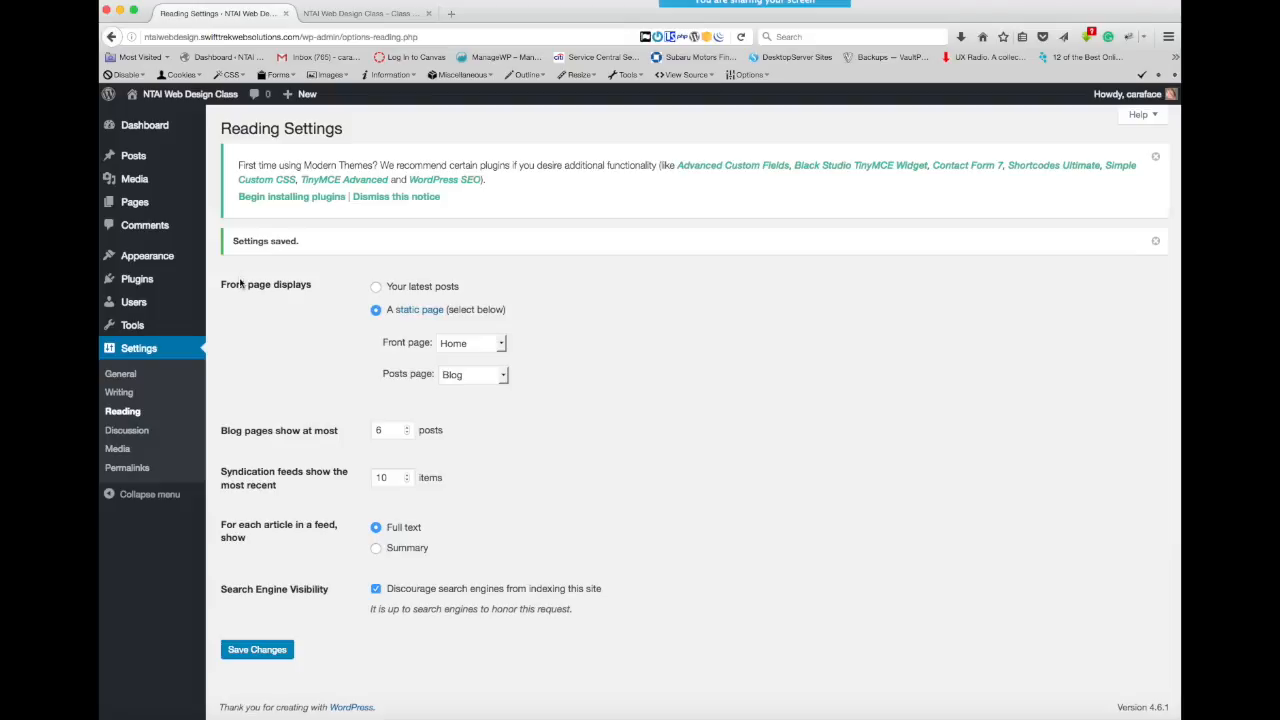
{"action": "left_click", "coordinate": [149, 204]}
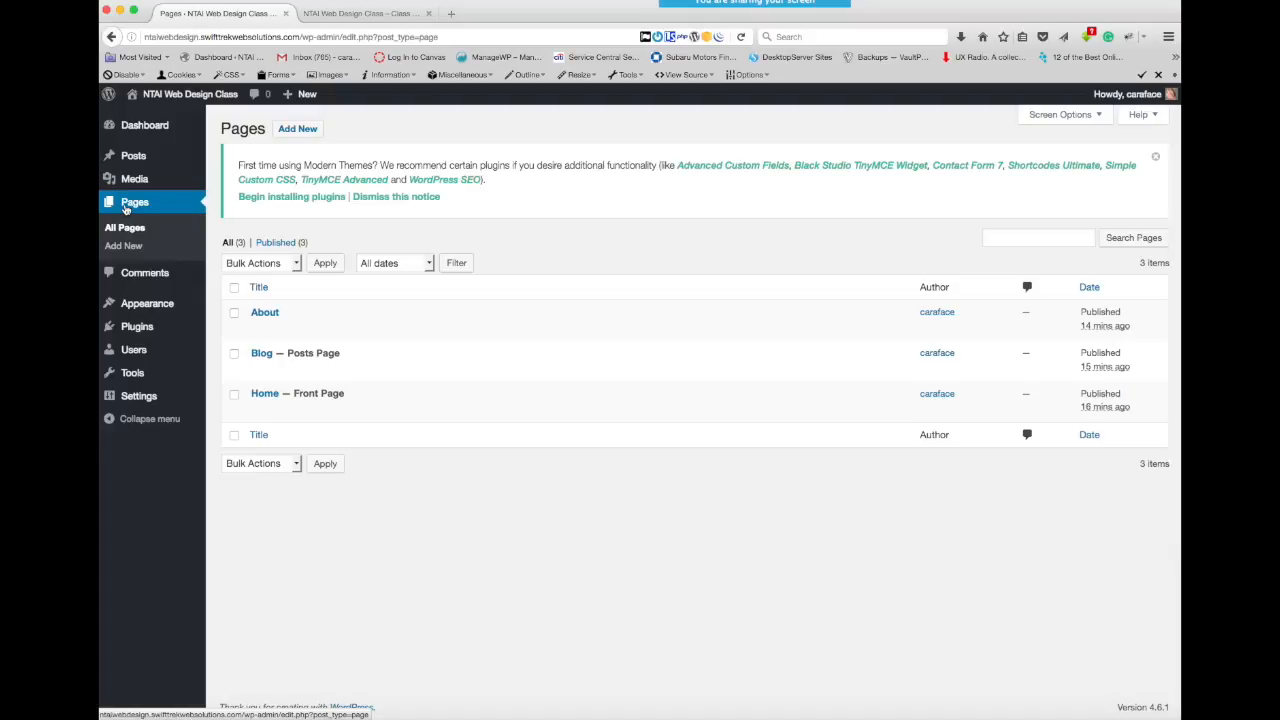
{"action": "left_click", "coordinate": [303, 130]}
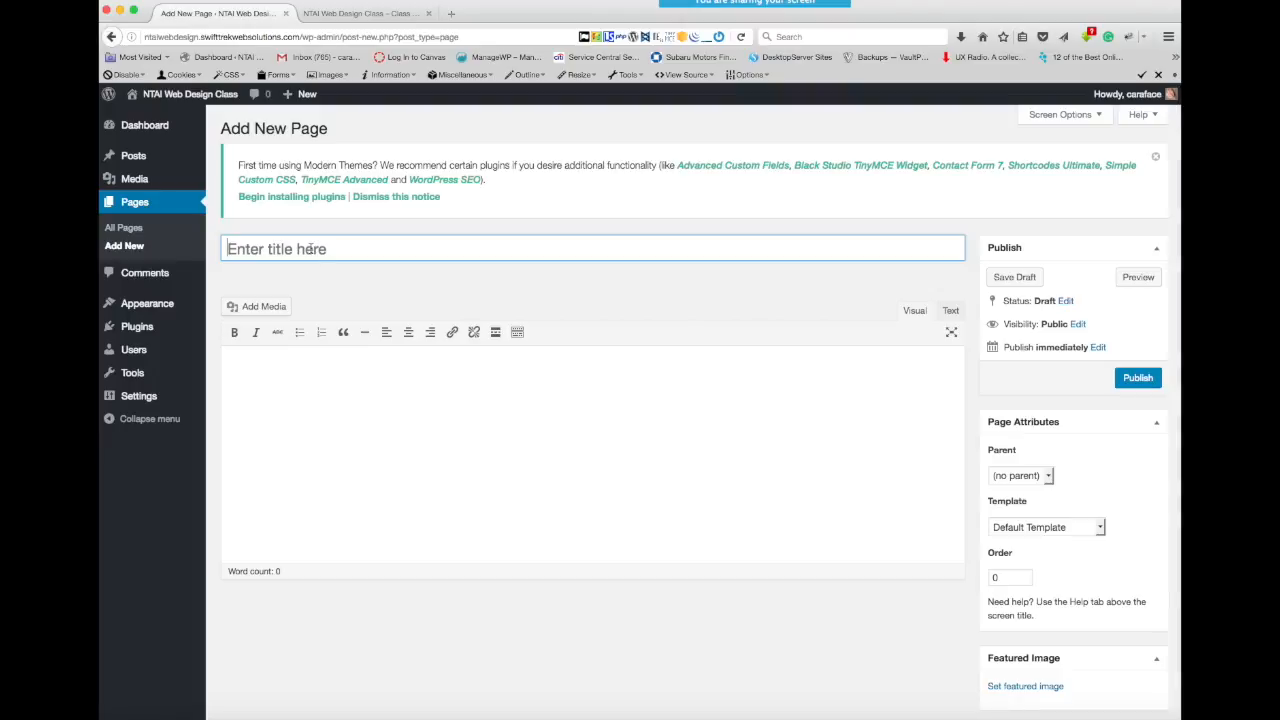
{"action": "type", "text": "Our Story"}
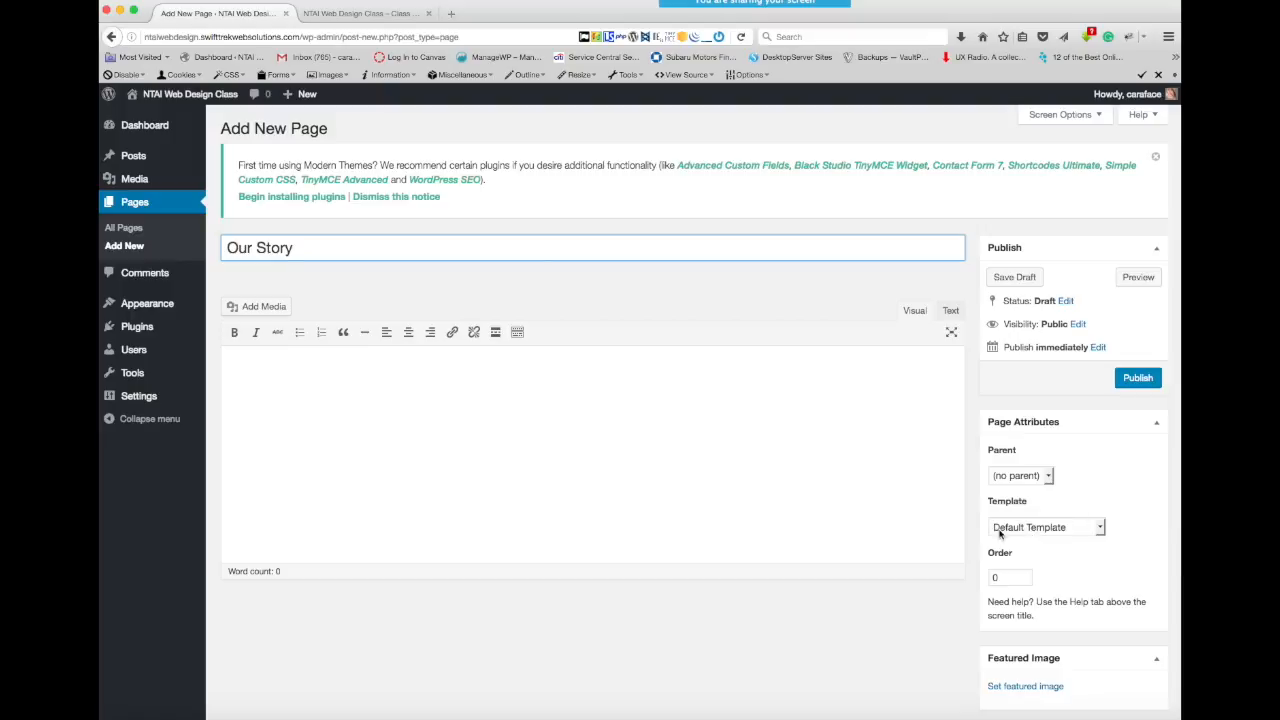
{"action": "left_click", "coordinate": [1101, 529]}
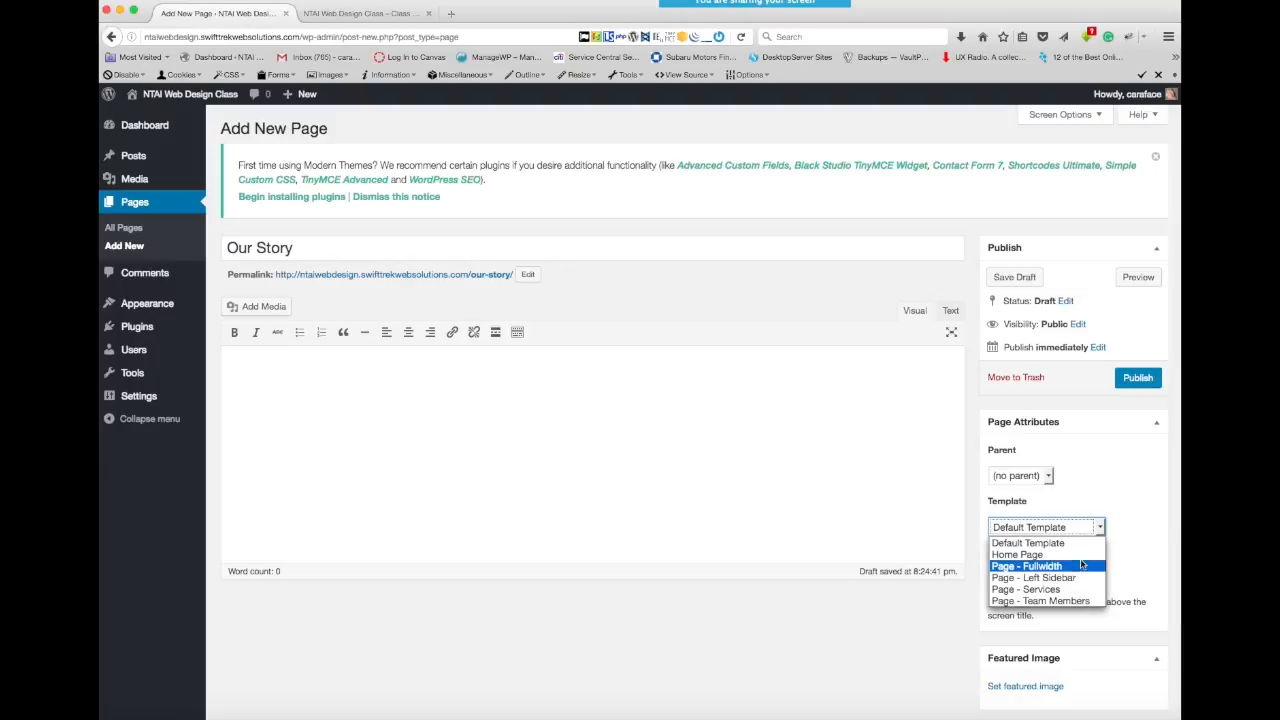
{"action": "left_click", "coordinate": [1084, 543]}
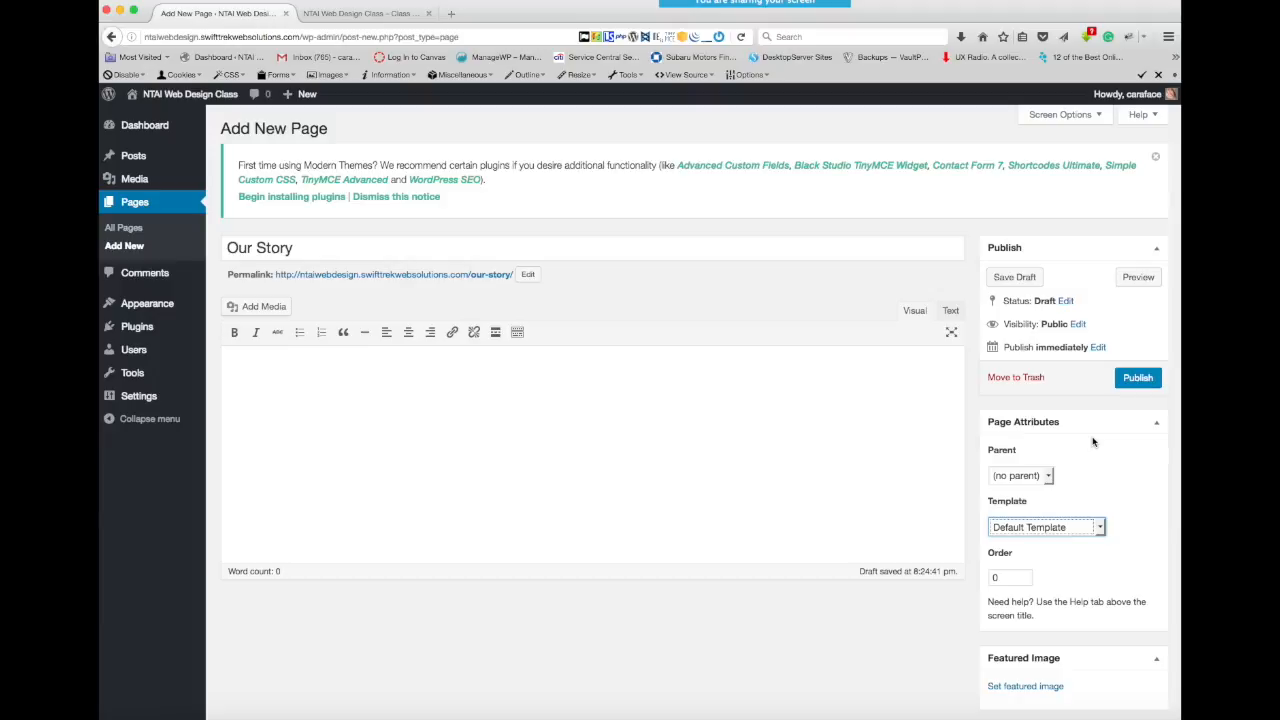
{"action": "left_click", "coordinate": [1137, 380]}
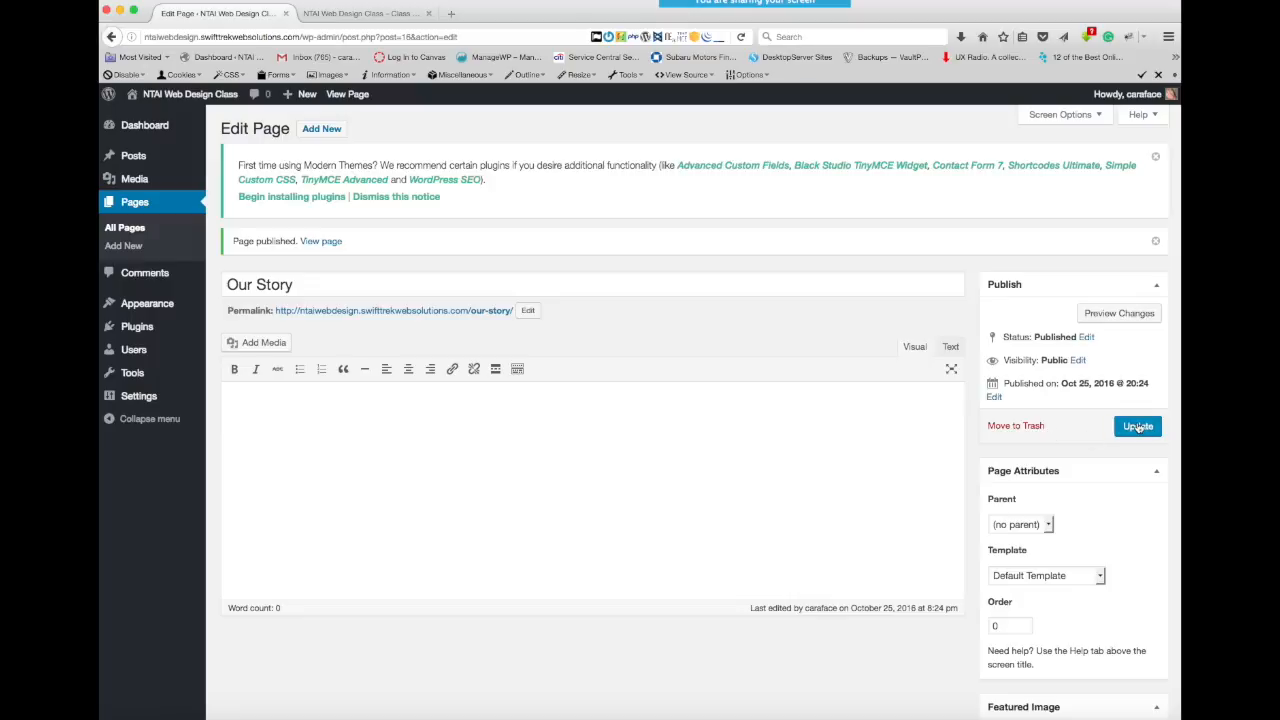
- Create another new page titled Contact and publish it
{"action": "left_click", "coordinate": [320, 133]}
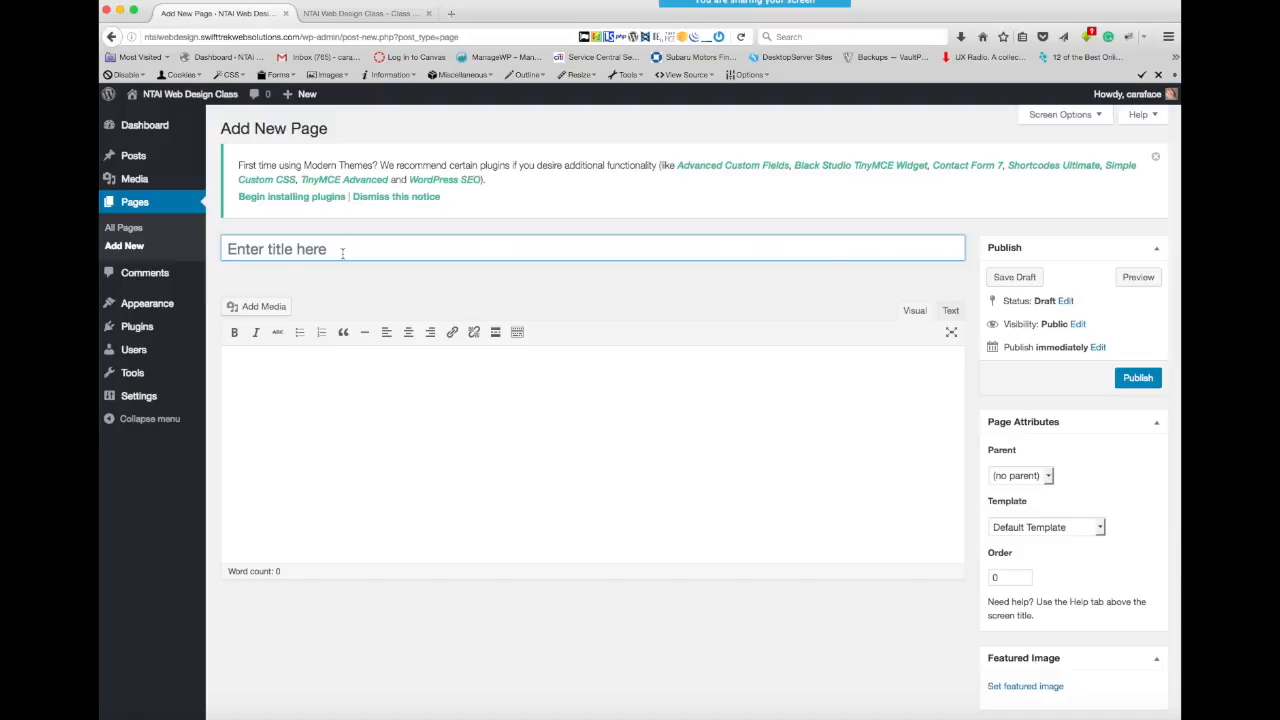
{"action": "type", "text": "Contact"}
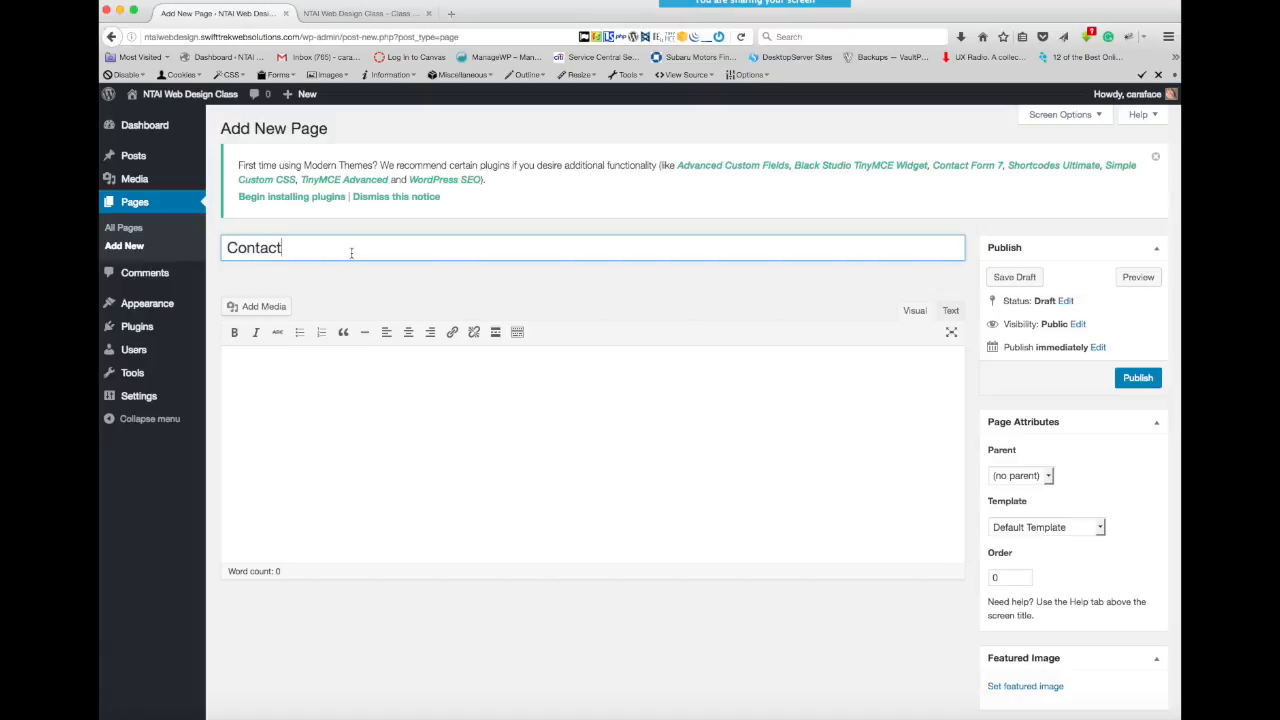
{"action": "left_click", "coordinate": [1137, 378]}
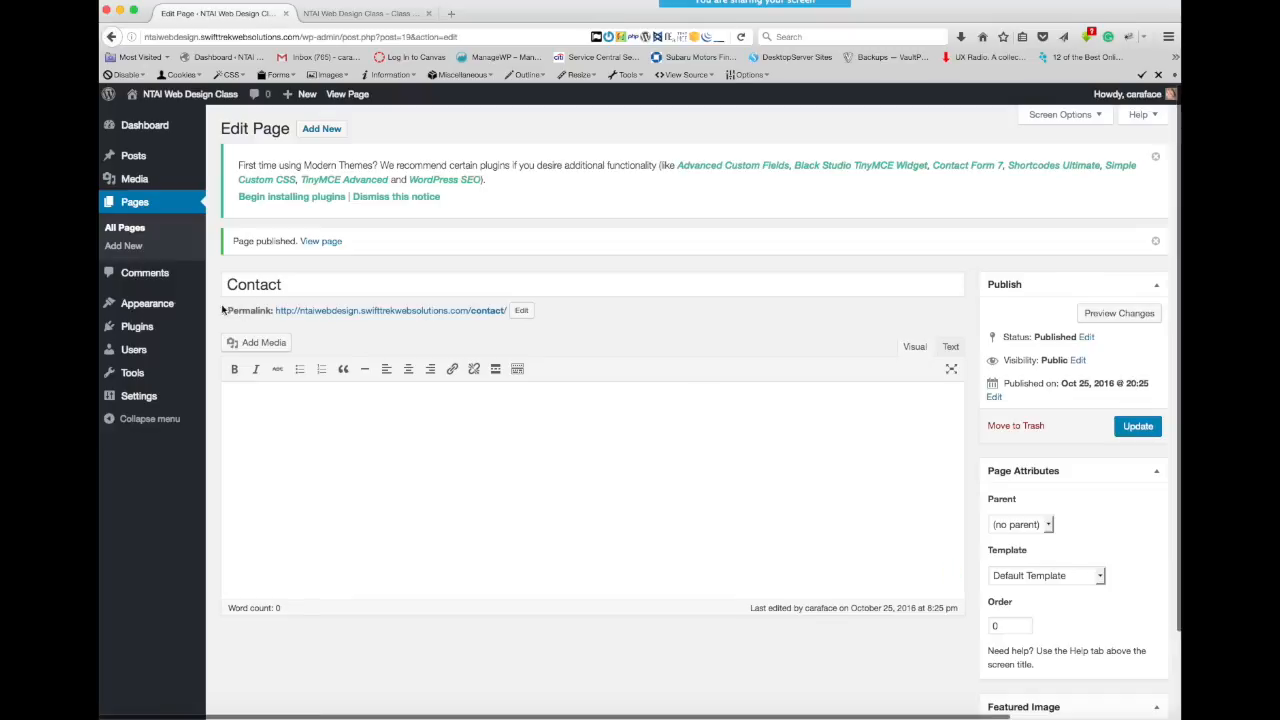
{"action": "mouse_move", "coordinate": [155, 306]}
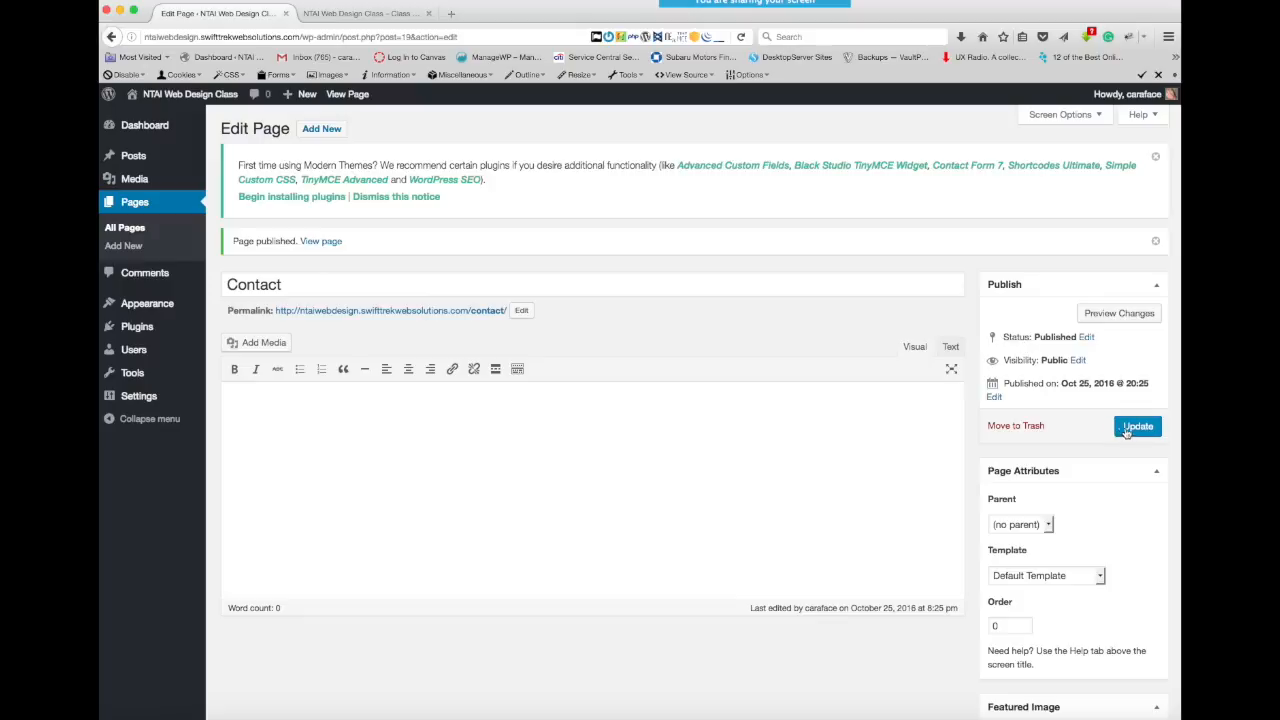
- Change the published Contact page's status to Draft and update the page
{"action": "left_click", "coordinate": [1086, 338]}
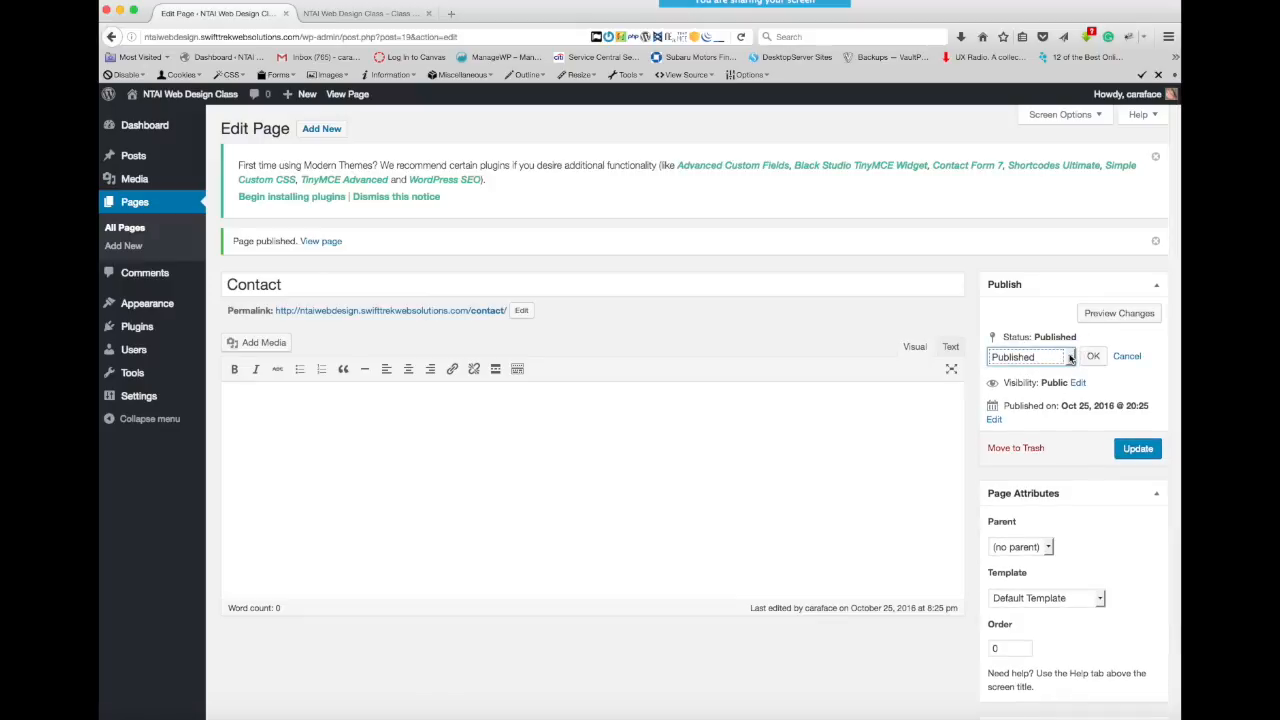
{"action": "left_click", "coordinate": [1070, 358]}
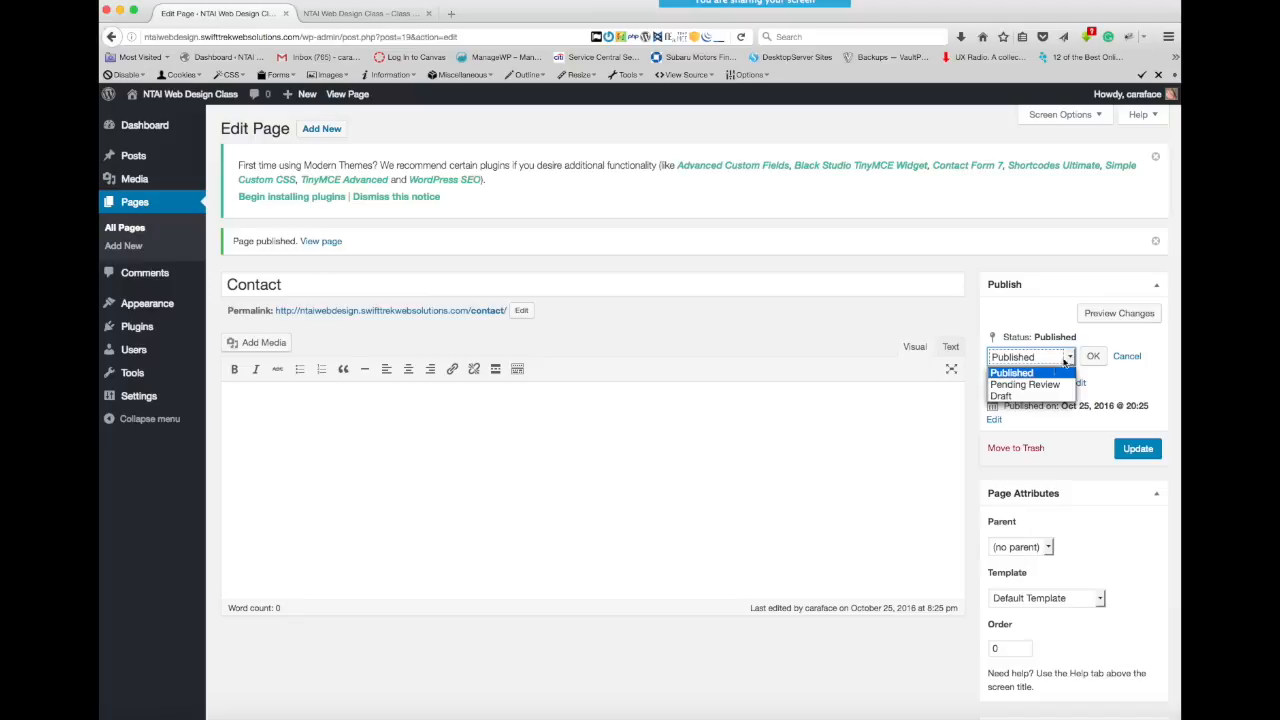
{"action": "left_click", "coordinate": [1012, 397]}
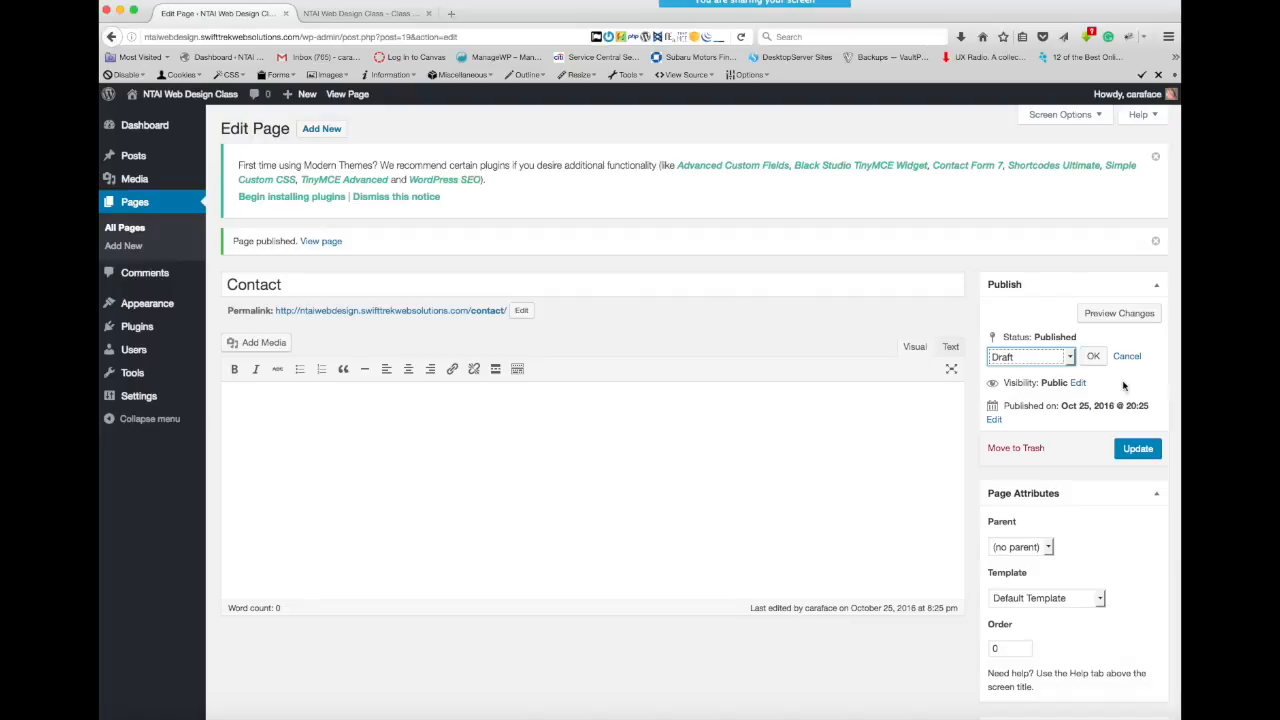
{"action": "left_click", "coordinate": [1093, 358]}
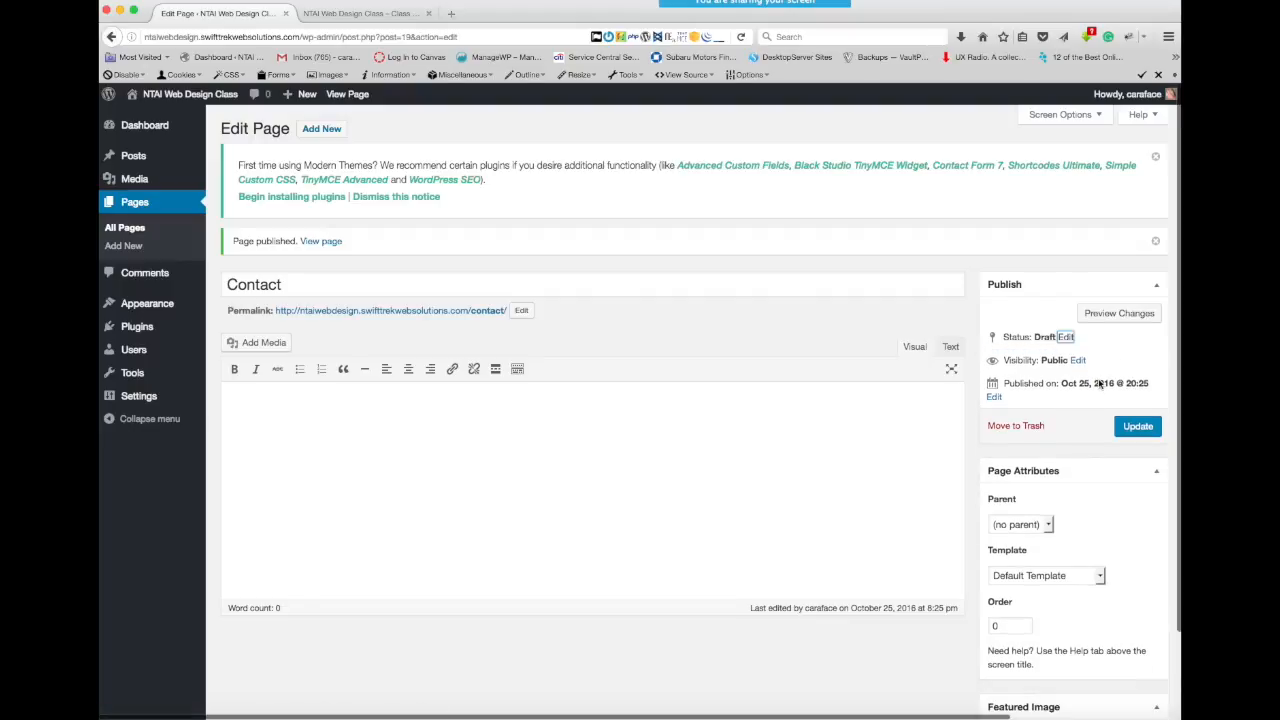
{"action": "left_click", "coordinate": [1133, 428]}
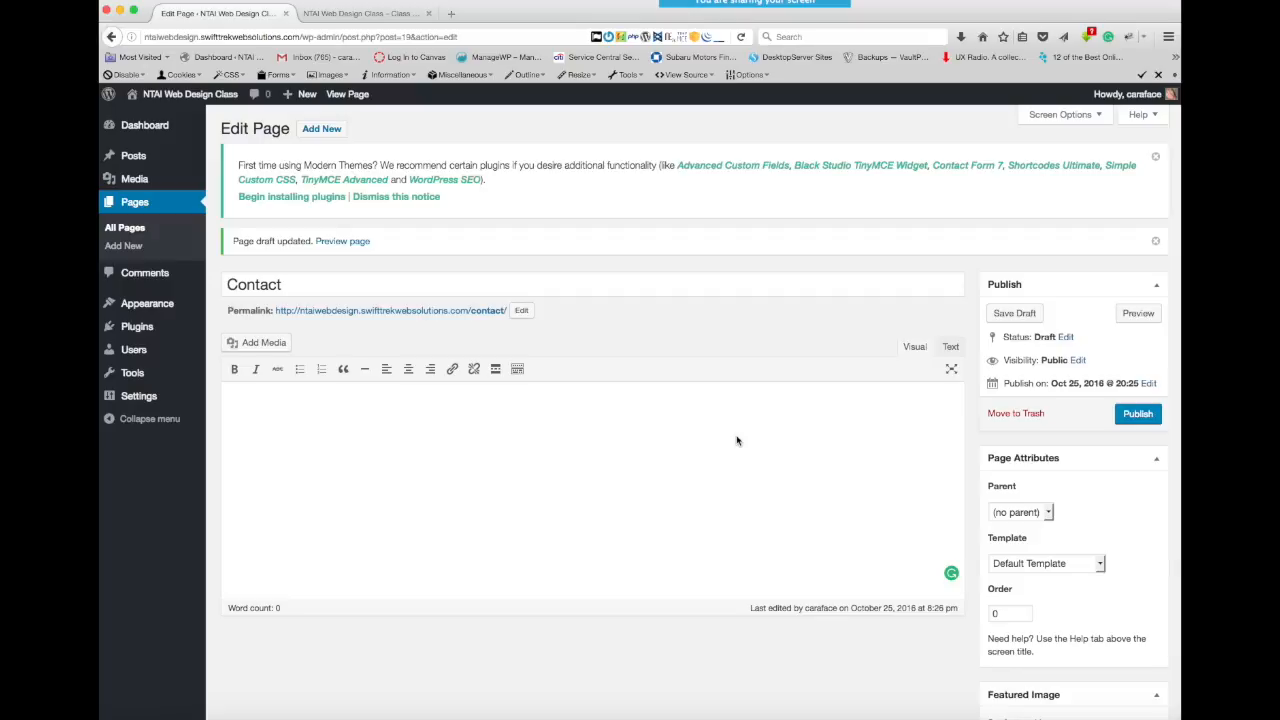
- Set the Contact page's status to Pending Review and publish the page again
{"action": "left_click", "coordinate": [1066, 337]}
{"action": "left_click", "coordinate": [1069, 357]}
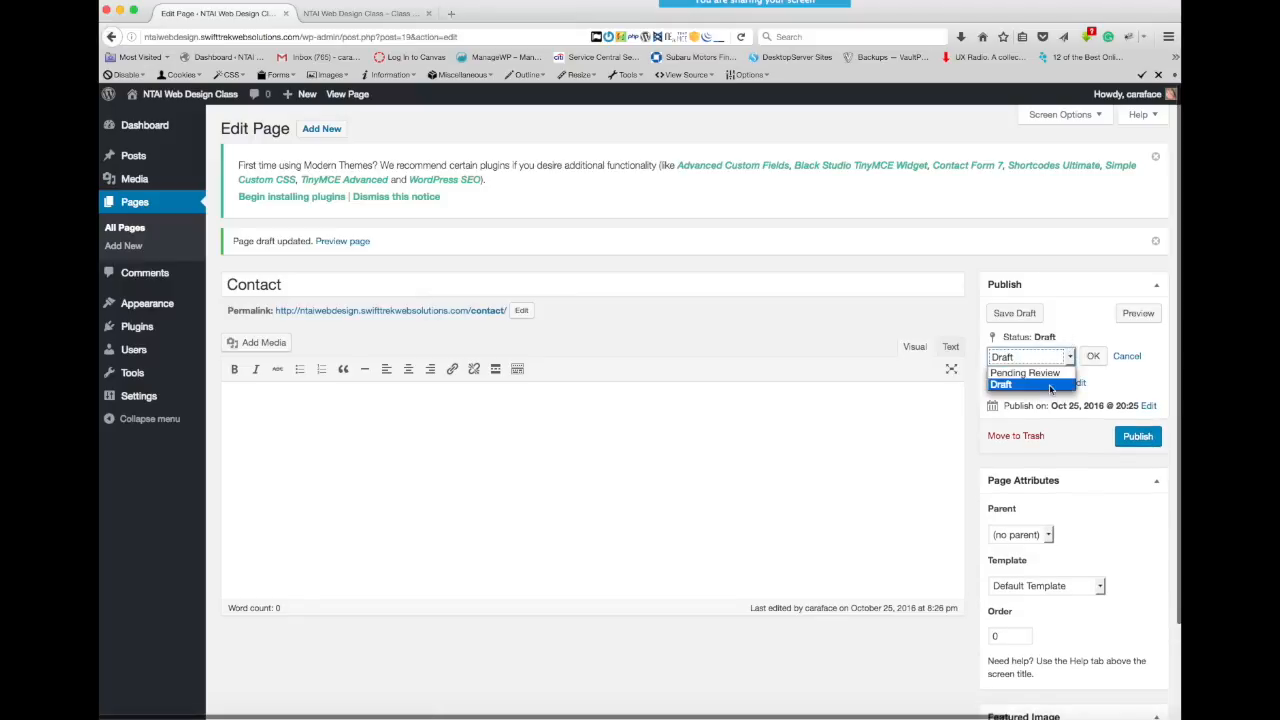
{"action": "left_click", "coordinate": [1028, 372]}
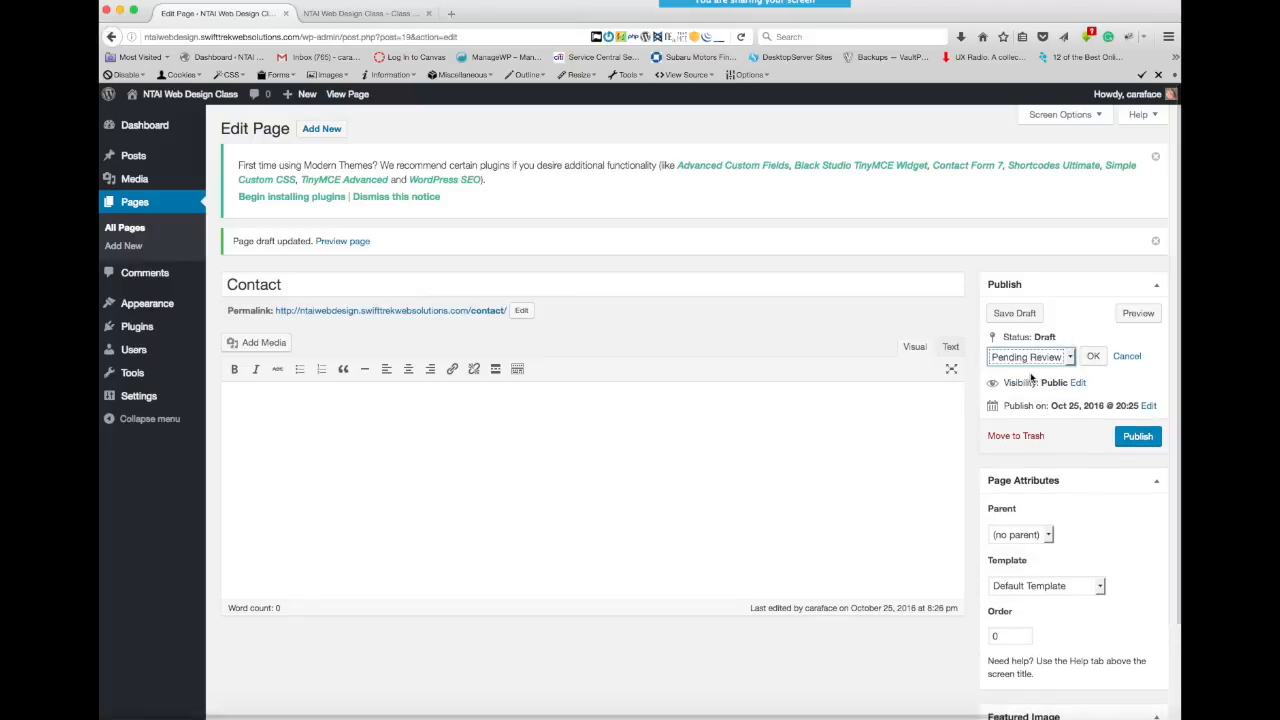
{"action": "left_click", "coordinate": [1095, 357]}
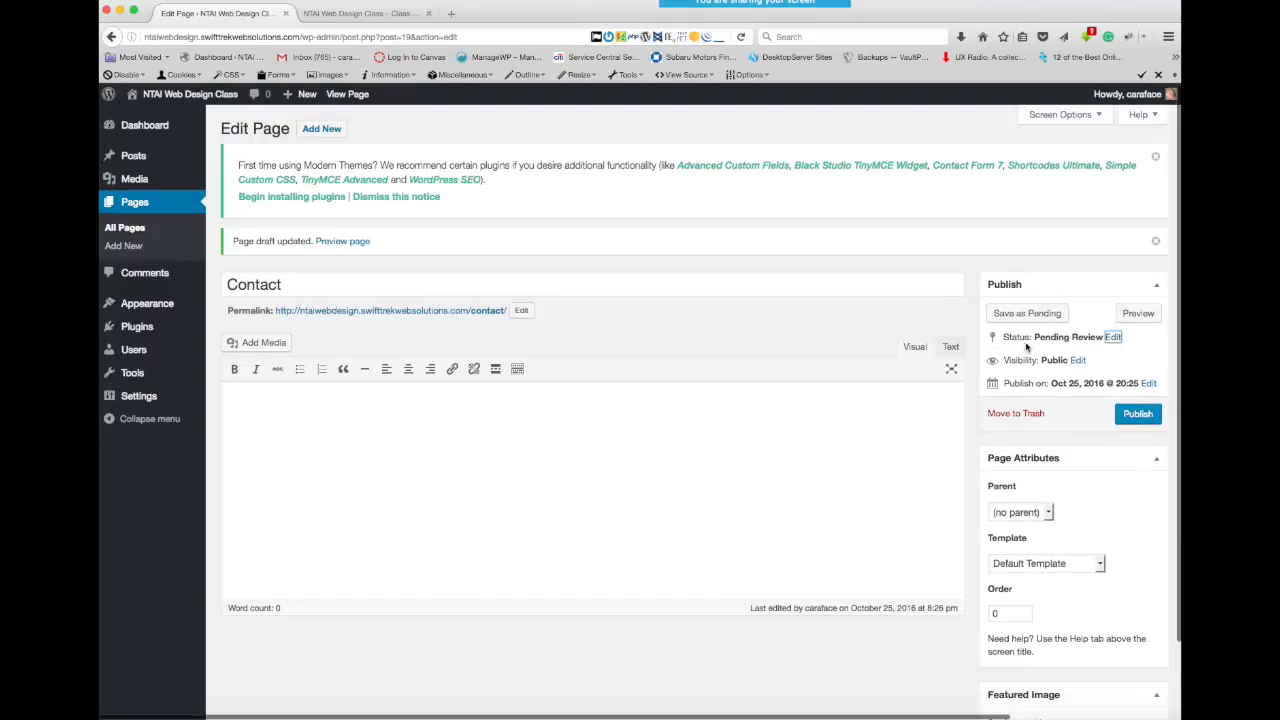
{"action": "left_click", "coordinate": [1136, 413]}
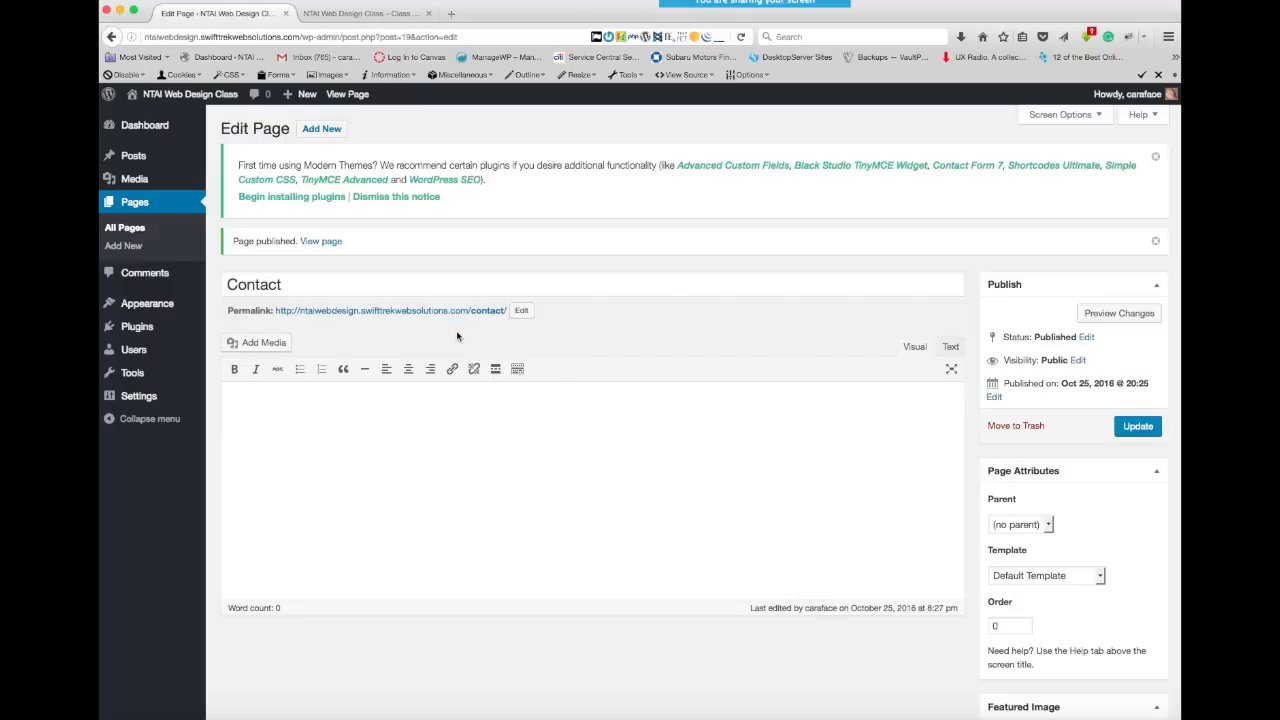
- In Menu 1, nest Our Story and Contact as sub items under About and save the menu
{"action": "left_click", "coordinate": [388, 13]}
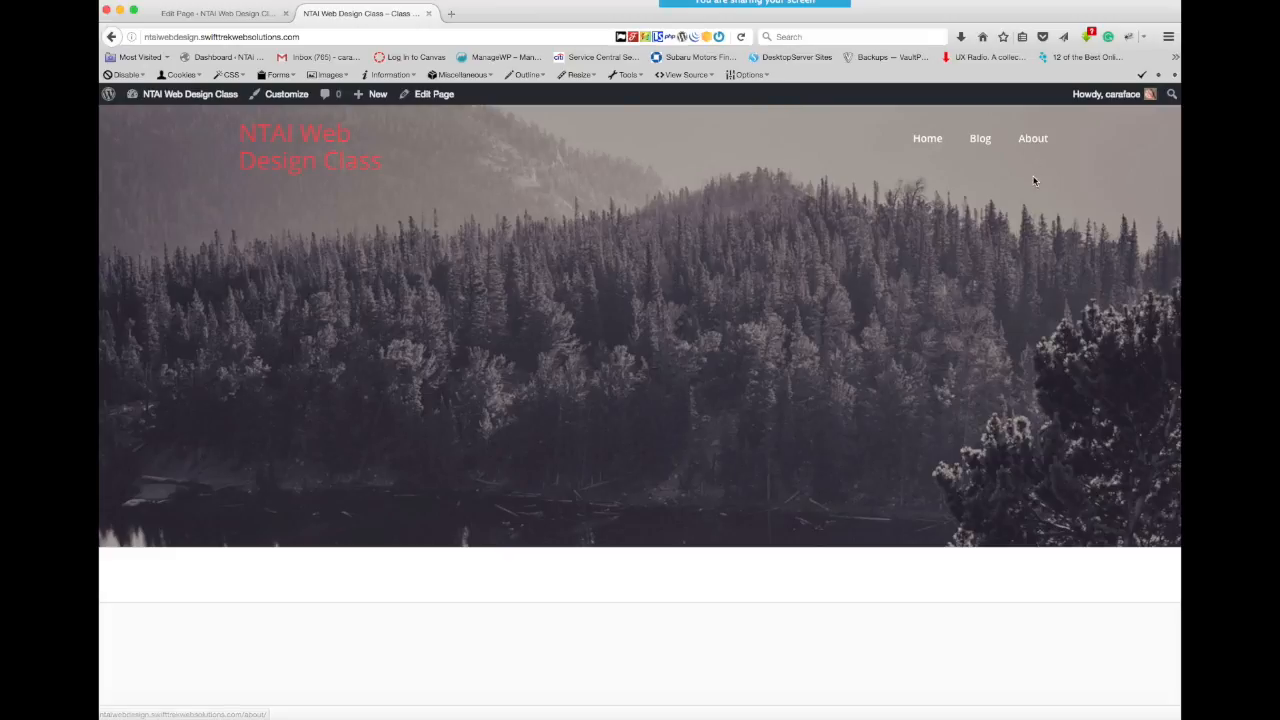
{"action": "left_click", "coordinate": [228, 14]}
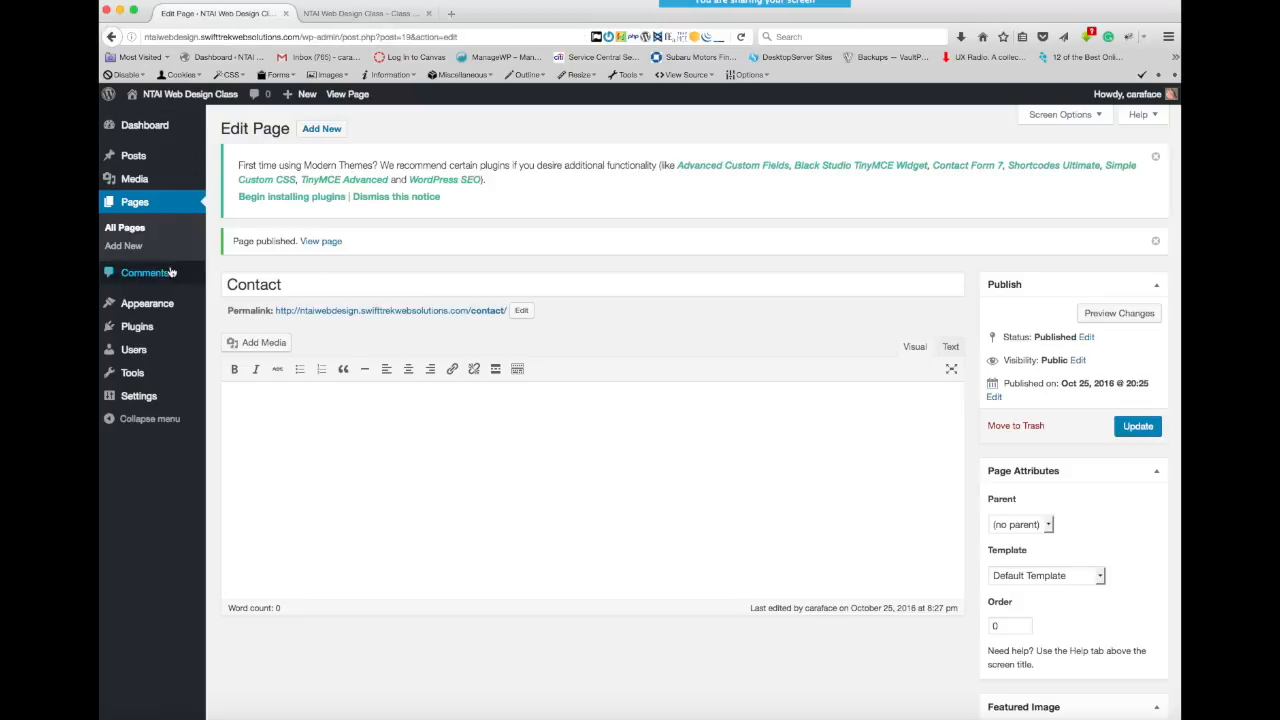
{"action": "mouse_move", "coordinate": [144, 311]}
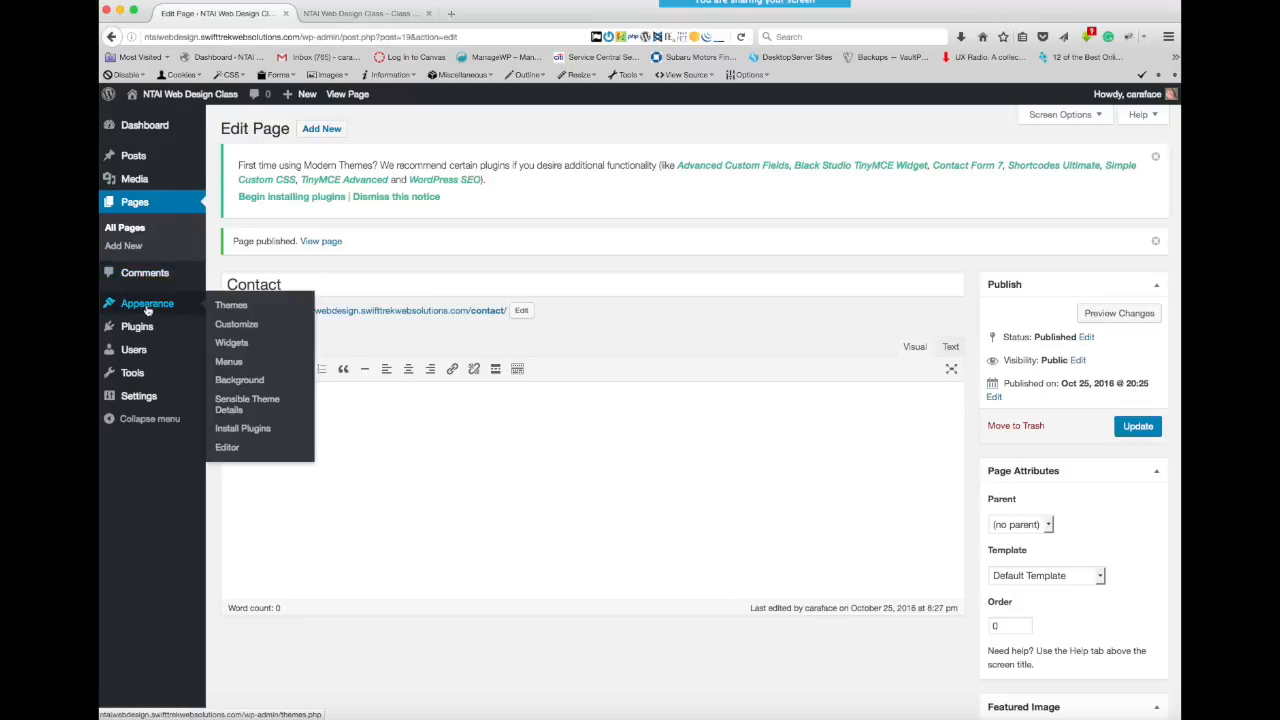
{"action": "left_click", "coordinate": [235, 366]}
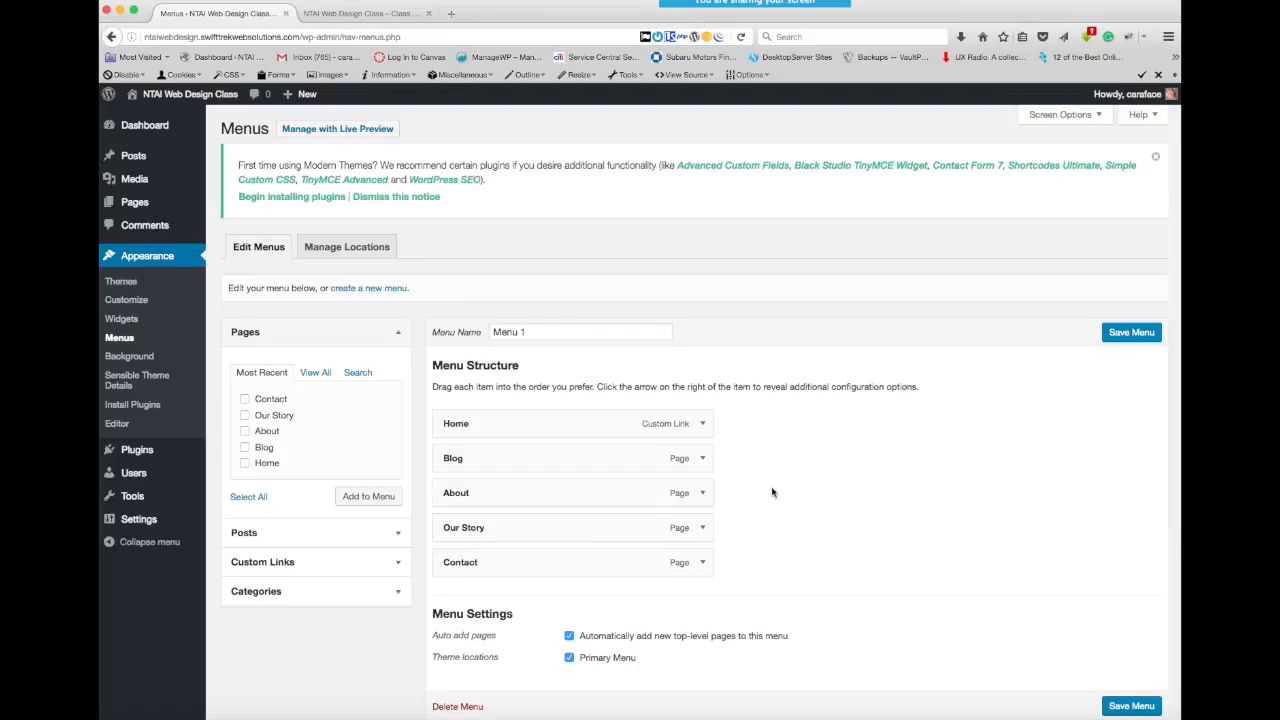
{"action": "scroll", "coordinate": [772, 492], "scroll_direction": "down", "scroll_amount": 1}
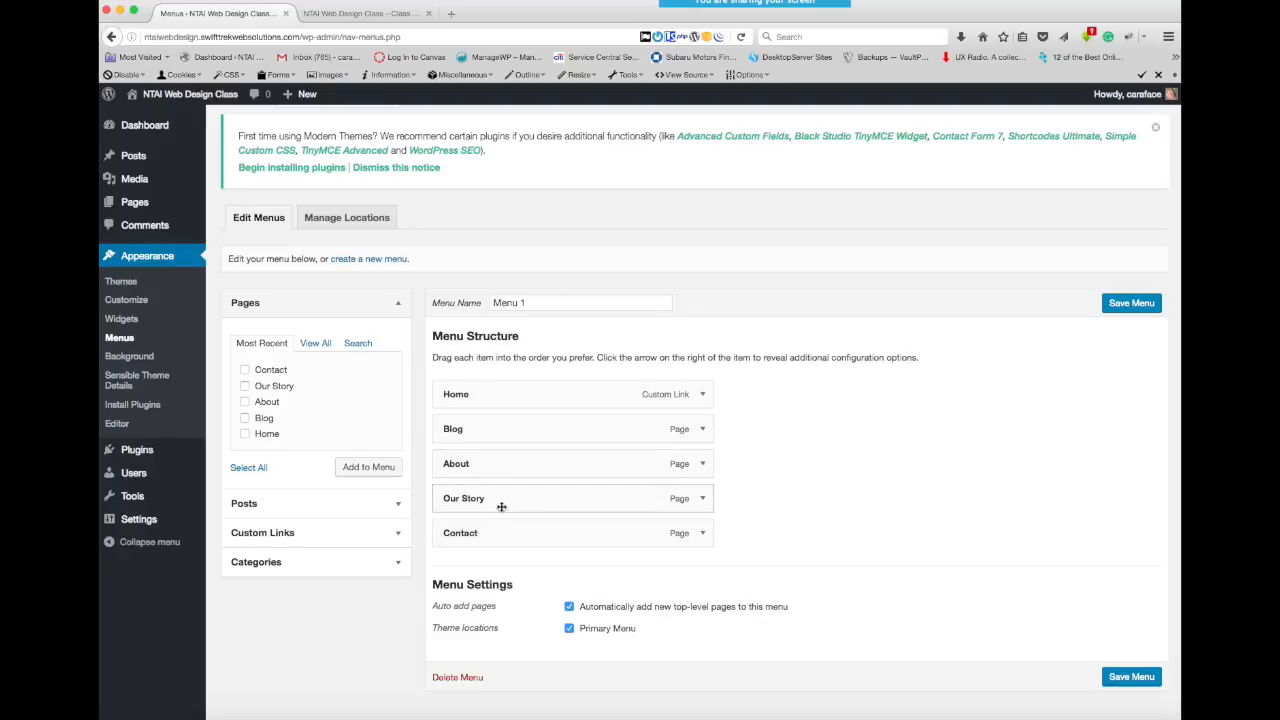
{"action": "left_click_drag", "start_coordinate": [502, 497], "coordinate": [532, 543]}
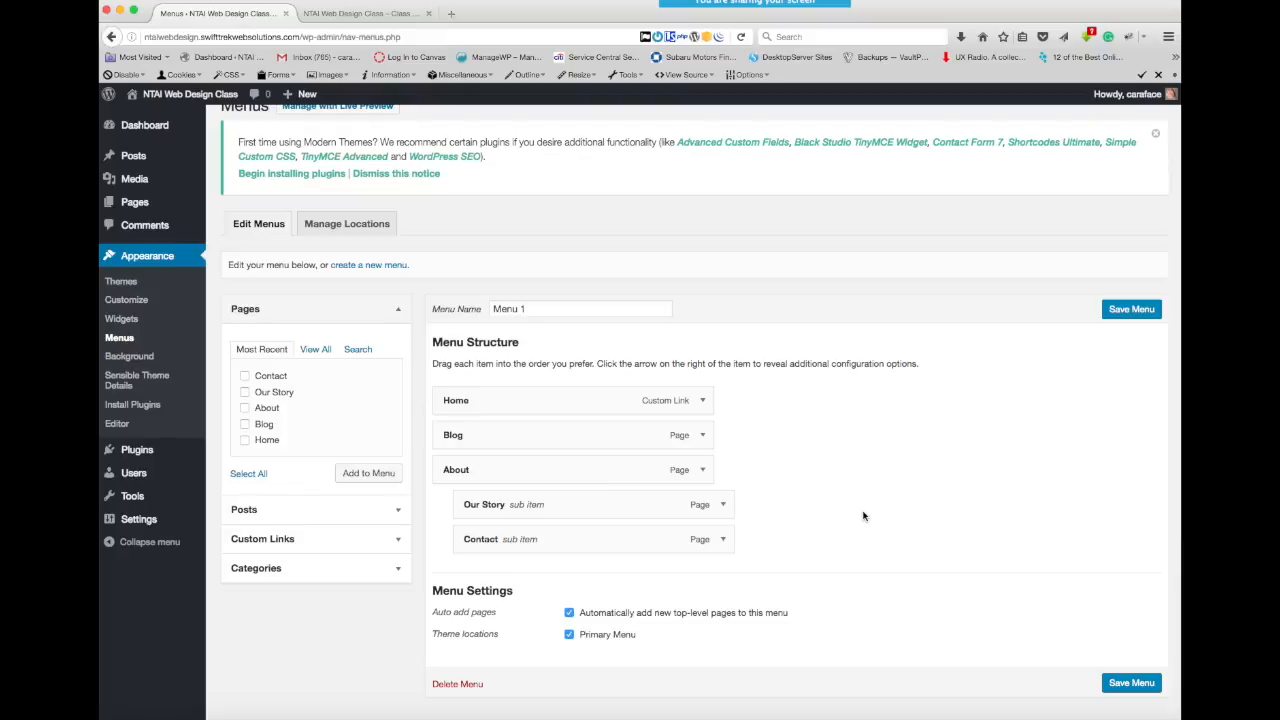
{"action": "left_click", "coordinate": [1131, 683]}
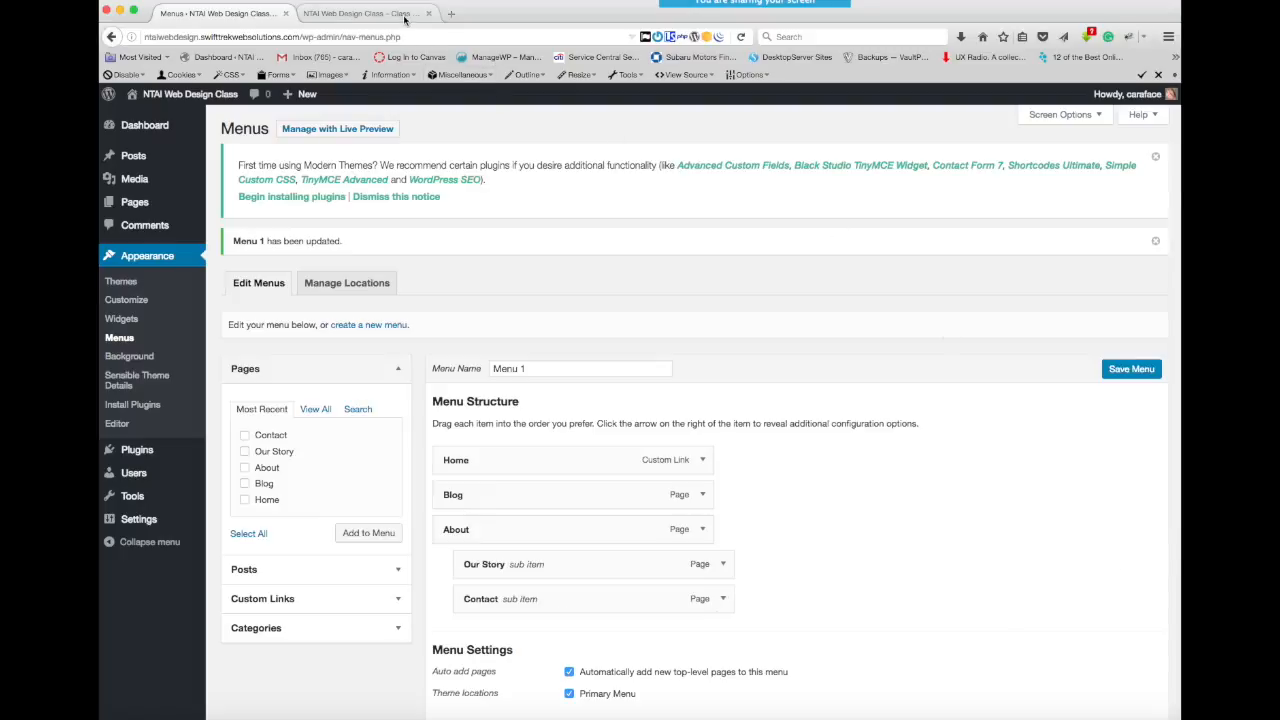
- Reload the live site and check the About submenu by opening its Our Story and Contact pages
{"action": "left_click", "coordinate": [403, 15]}
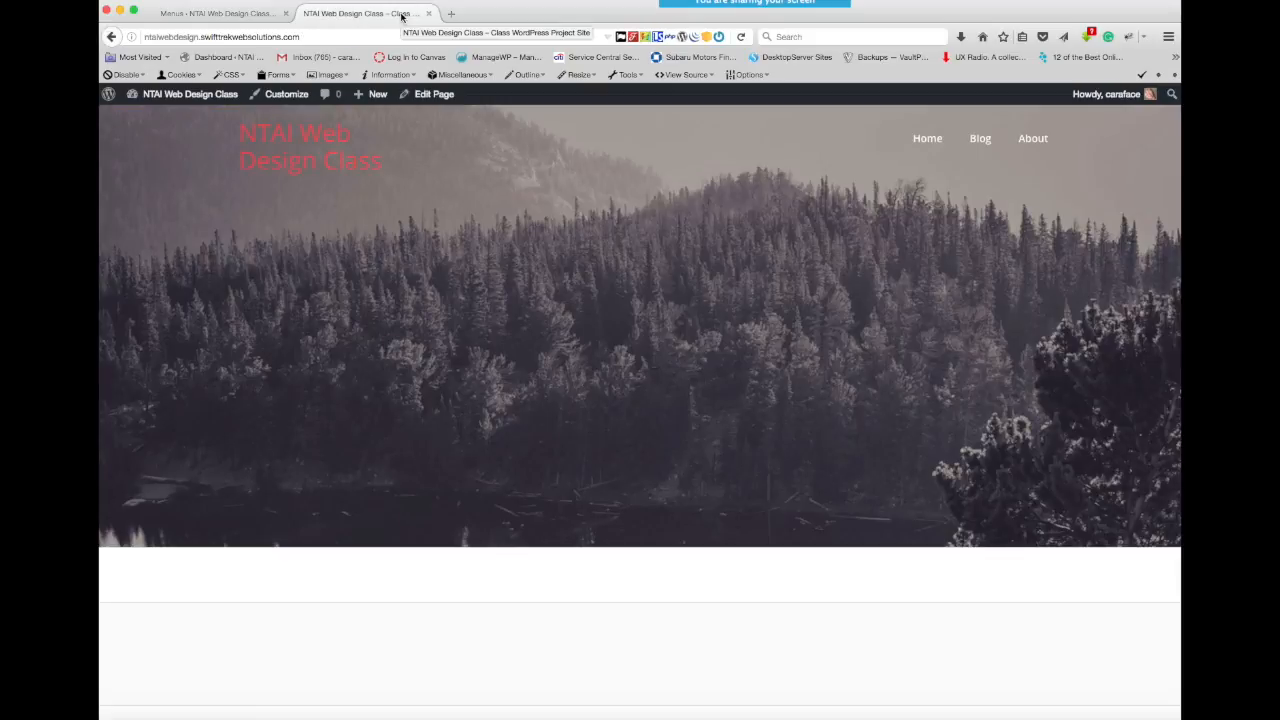
{"action": "left_click", "coordinate": [741, 37]}
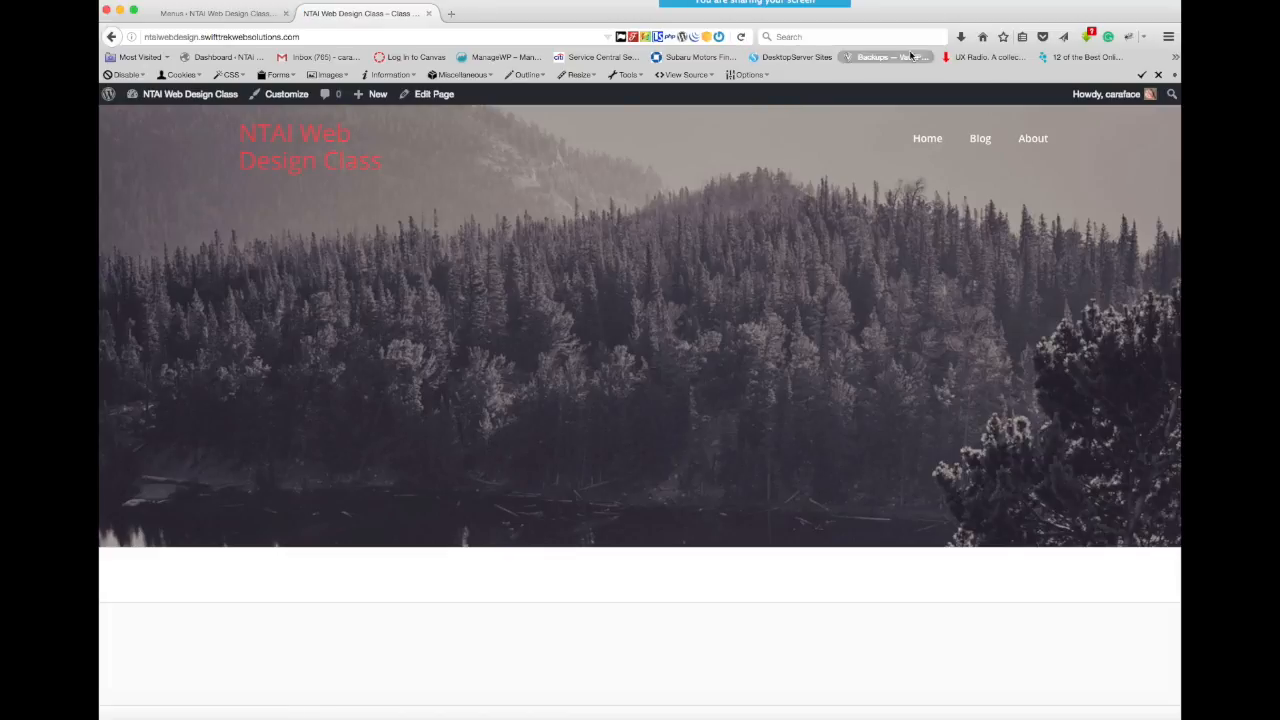
{"action": "mouse_move", "coordinate": [1034, 145]}
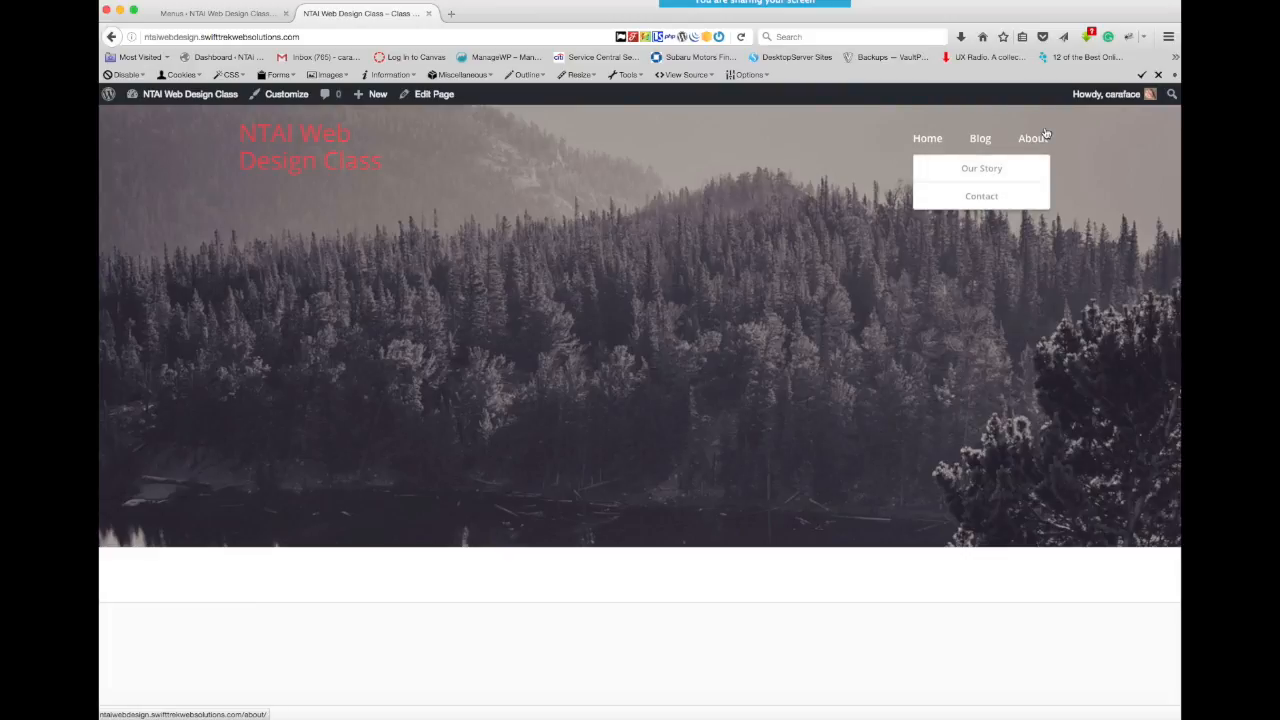
{"action": "left_click", "coordinate": [980, 168]}
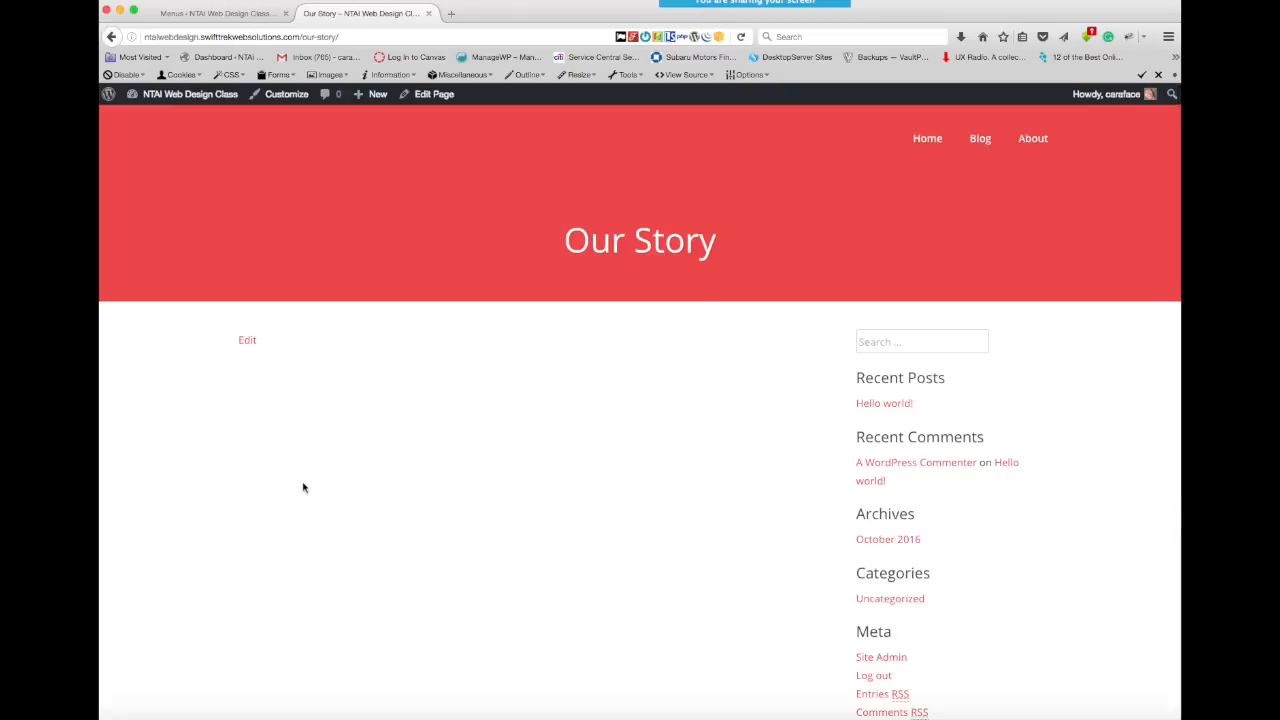
{"action": "left_click", "coordinate": [982, 198]}
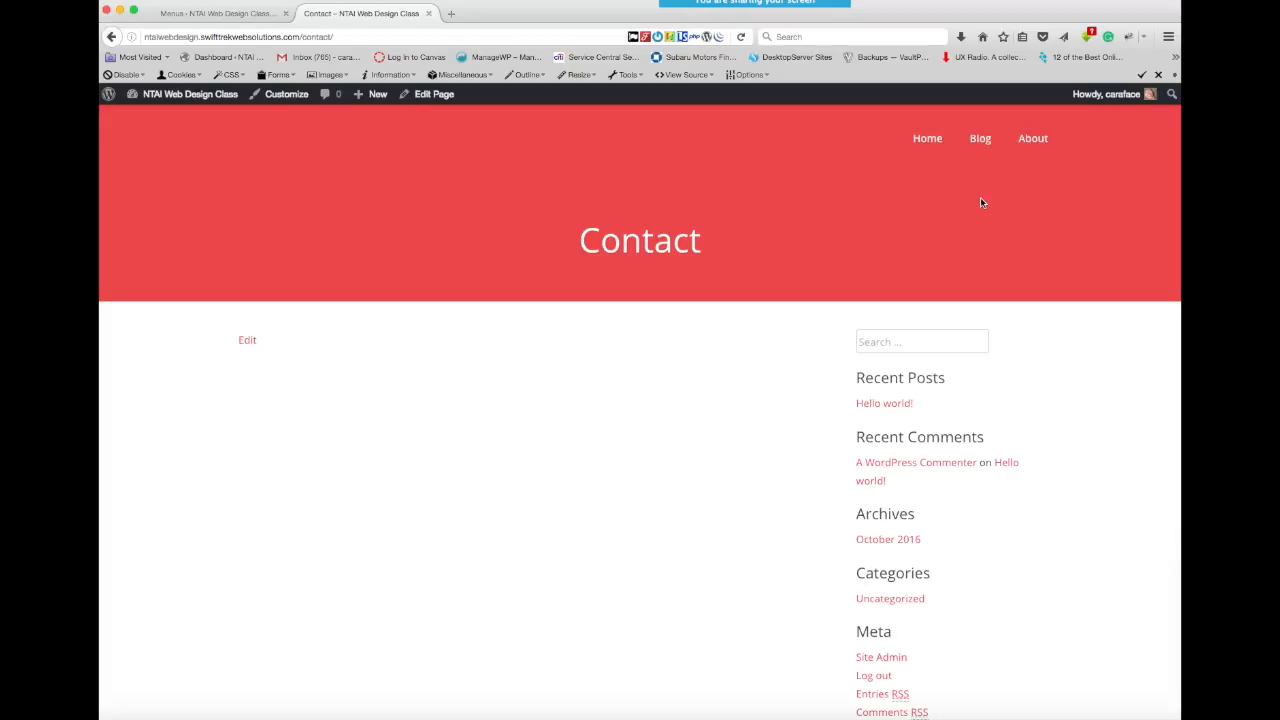
{"action": "mouse_move", "coordinate": [1042, 141]}
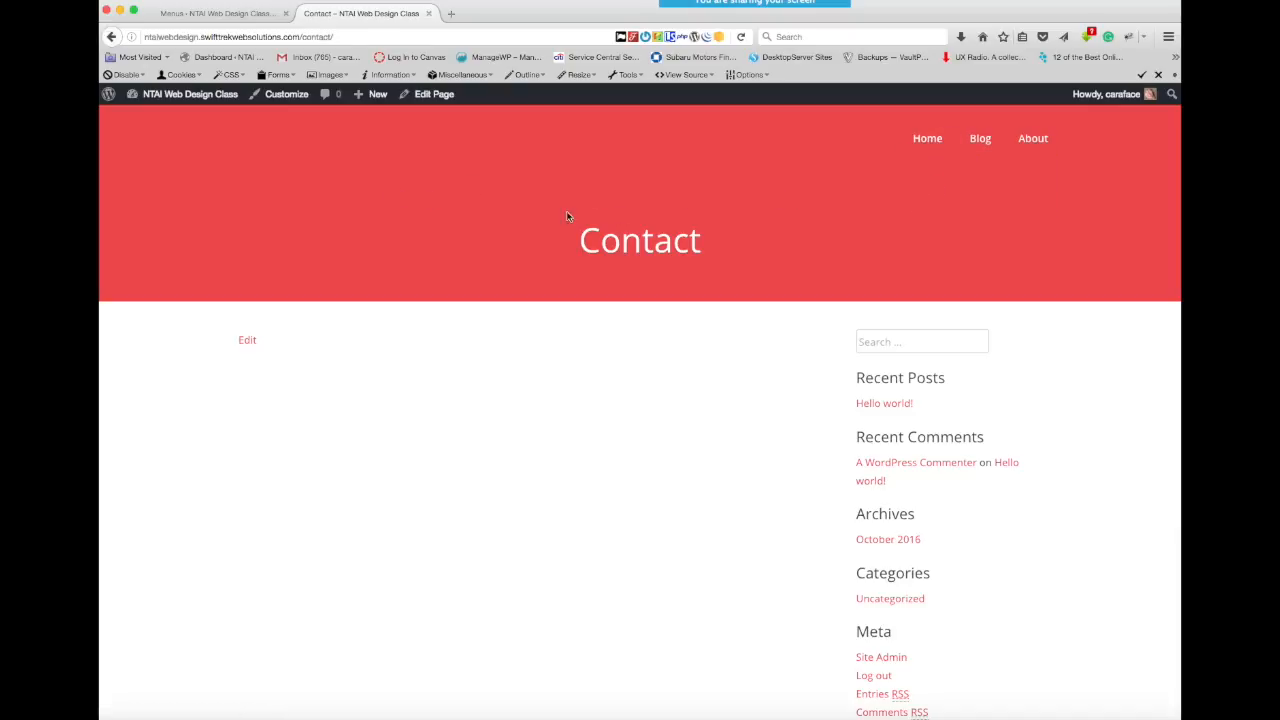
- Return to the site admin's Dashboard home and look over its welcome links and summary boxes
{"action": "left_click", "coordinate": [234, 16]}
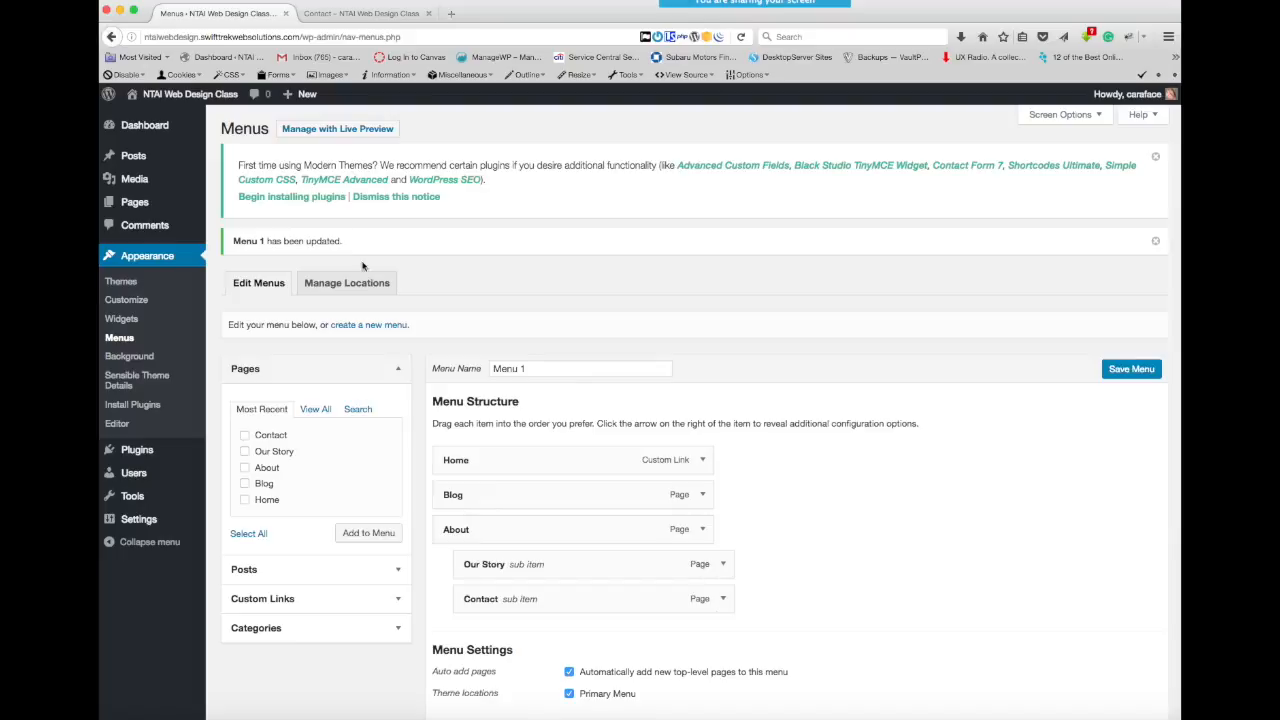
{"action": "mouse_move", "coordinate": [163, 127]}
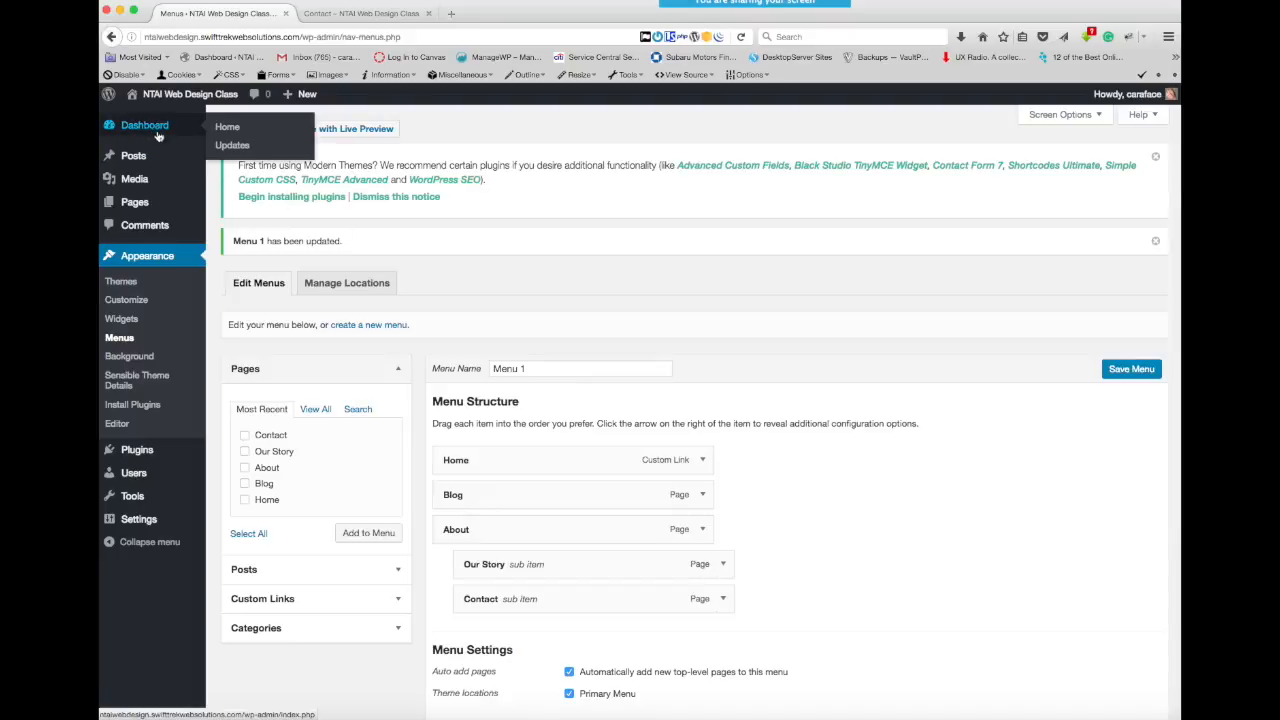
{"action": "left_click", "coordinate": [133, 128]}
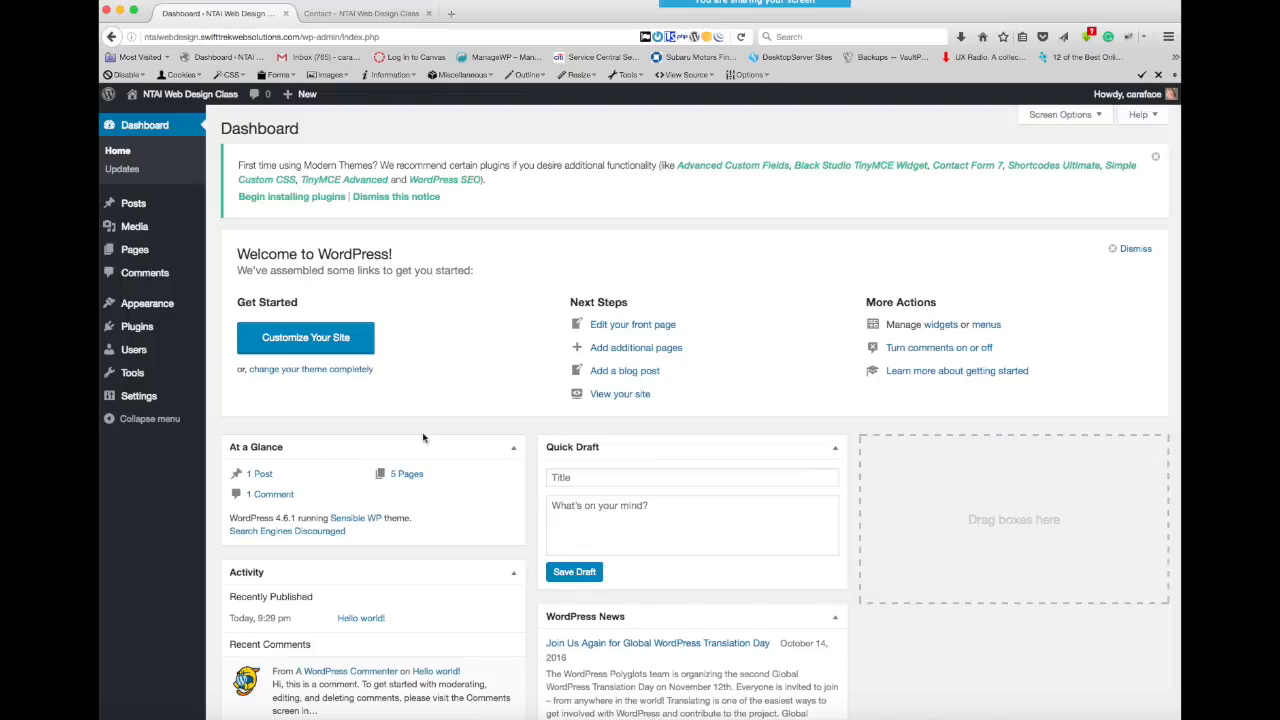
{"action": "scroll", "coordinate": [423, 437], "scroll_direction": "down", "scroll_amount": 3}
{"action": "scroll", "coordinate": [423, 437], "scroll_direction": "up", "scroll_amount": 5}
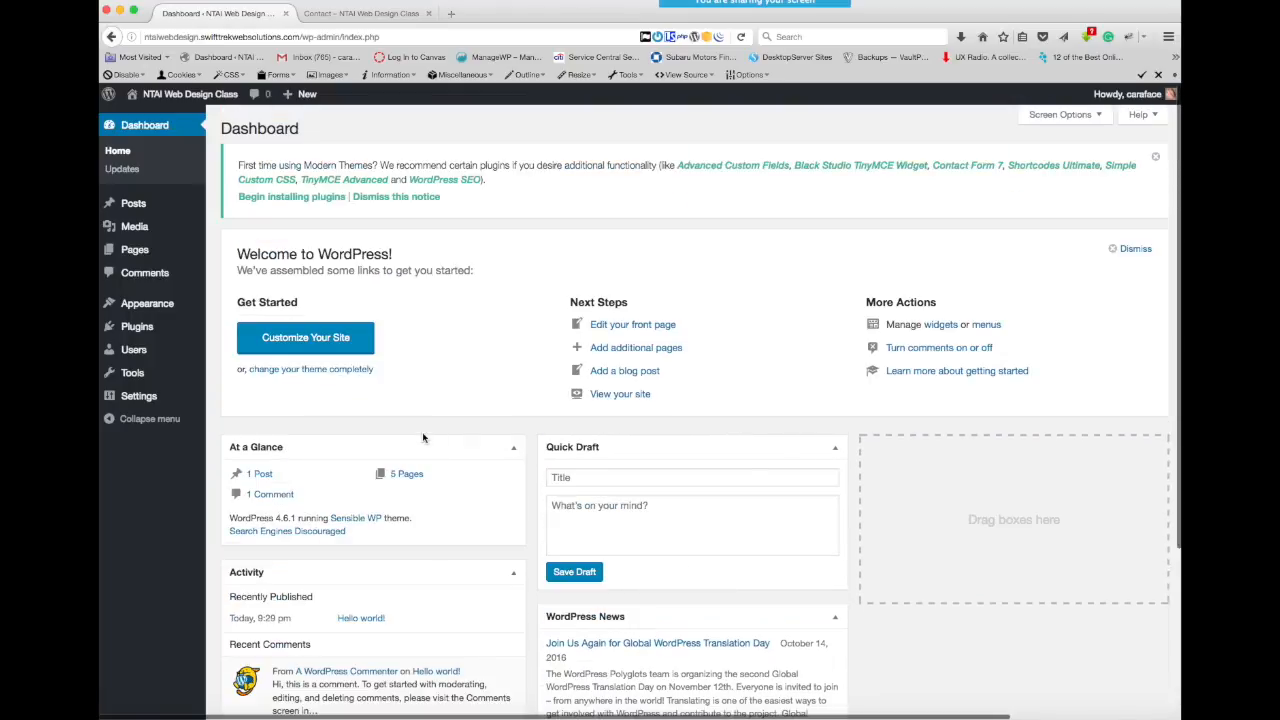
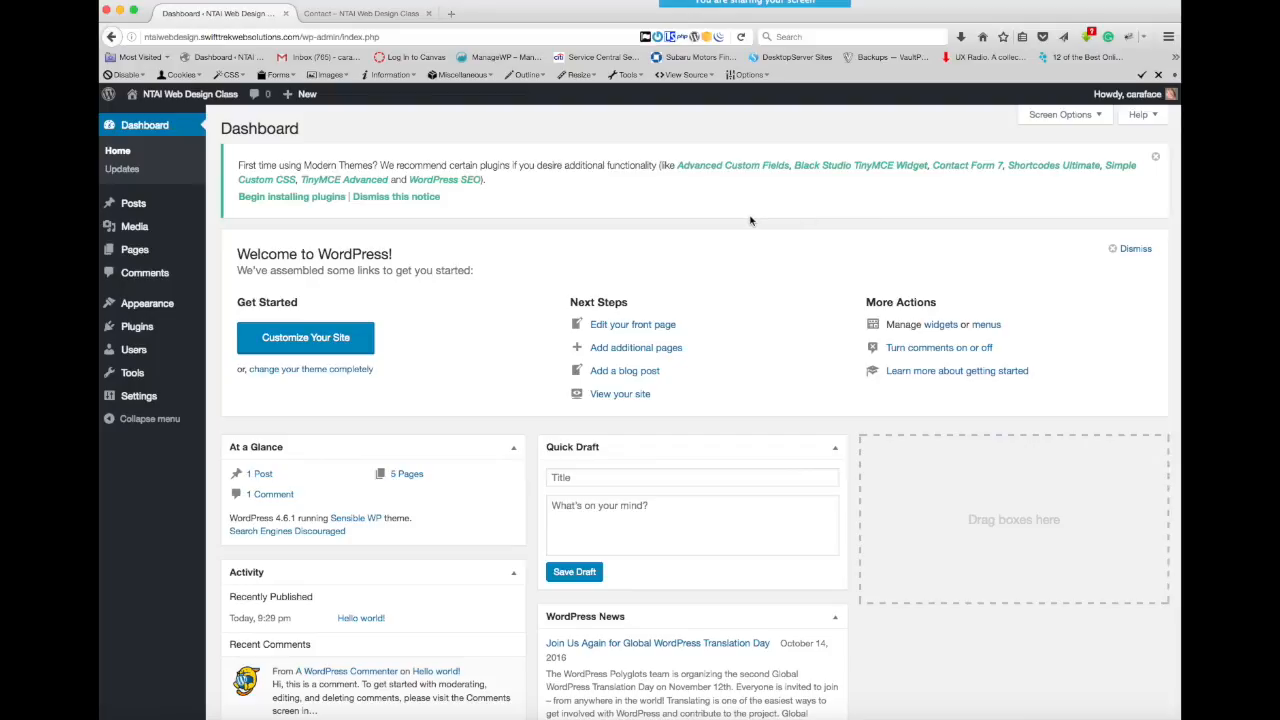
- Rearrange the Dashboard boxes: WordPress News in the empty third column, Quick Draft above At a Glance, and Activity in the middle column
{"action": "scroll", "coordinate": [756, 432], "scroll_direction": "down", "scroll_amount": 5}
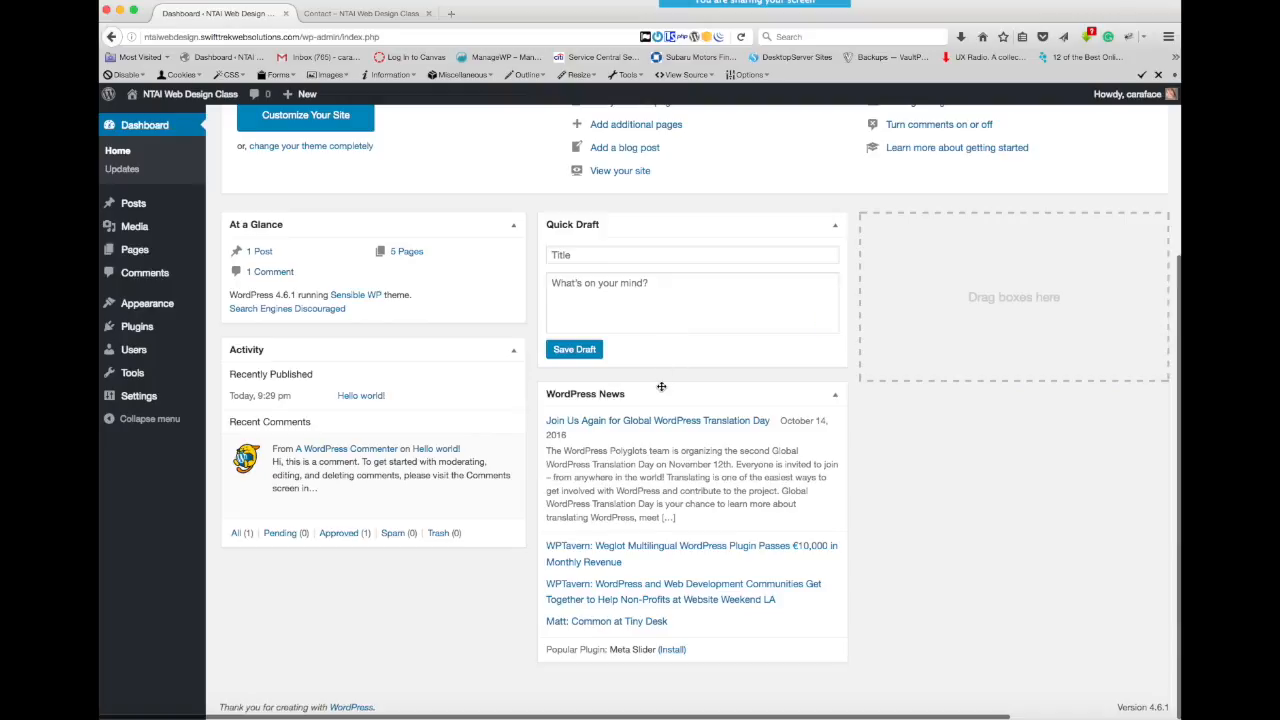
{"action": "left_click_drag", "start_coordinate": [667, 390], "coordinate": [940, 352]}
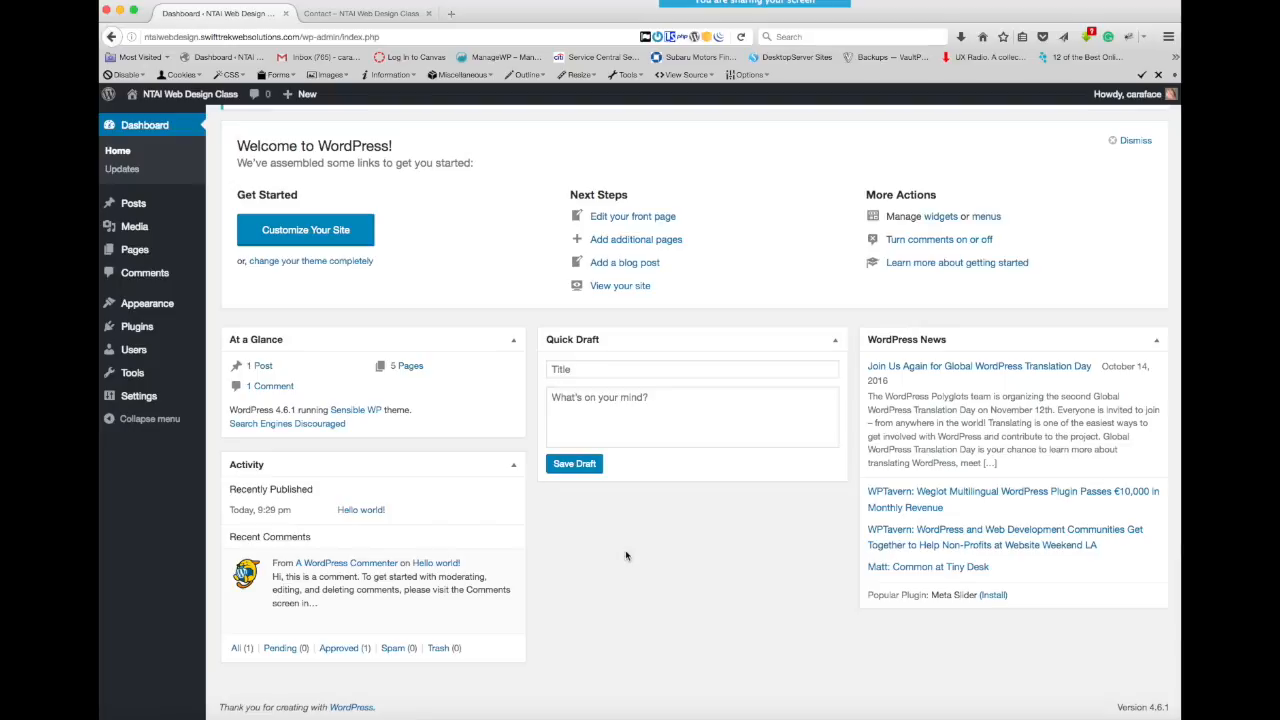
{"action": "left_click_drag", "start_coordinate": [654, 338], "coordinate": [334, 330]}
{"action": "left_click_drag", "start_coordinate": [353, 619], "coordinate": [666, 412]}
{"action": "left_click_drag", "start_coordinate": [453, 624], "coordinate": [700, 400]}
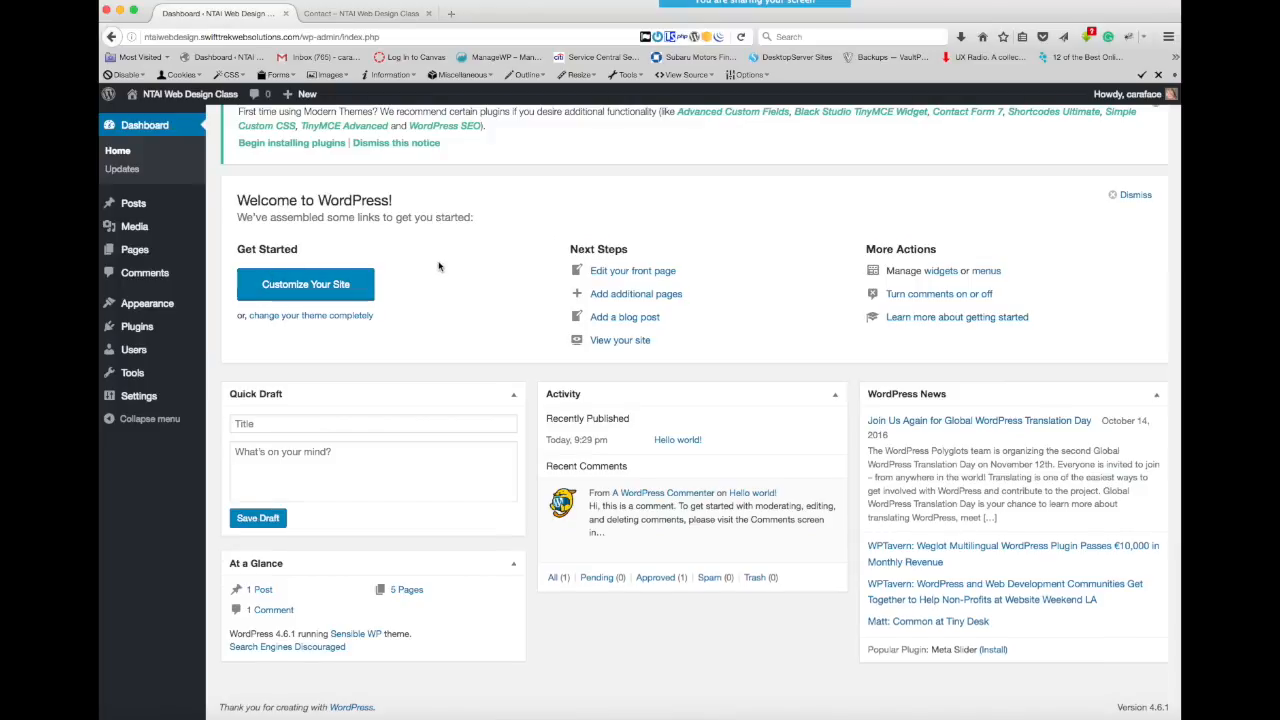
{"action": "scroll", "coordinate": [438, 266], "scroll_direction": "up", "scroll_amount": 2}
- Delete the Hello Dolly plugin and its data from the site's installed plugins
{"action": "mouse_move", "coordinate": [160, 307]}
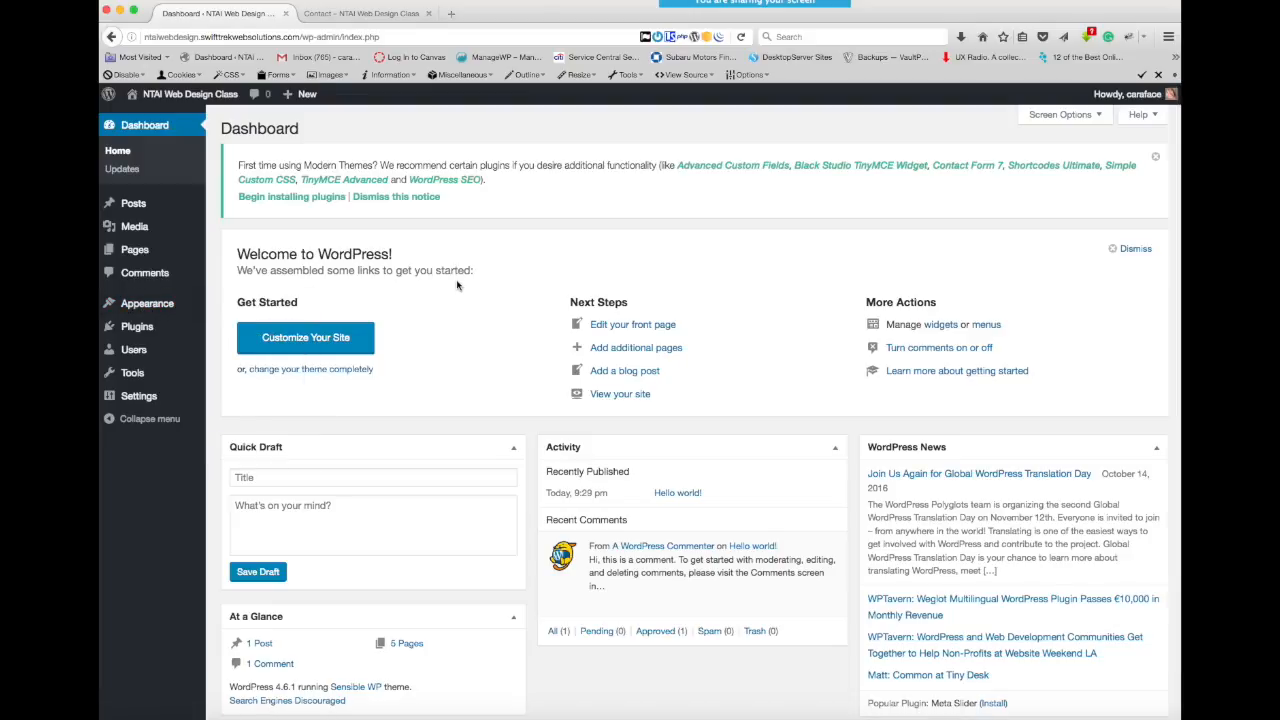
{"action": "left_click", "coordinate": [134, 330]}
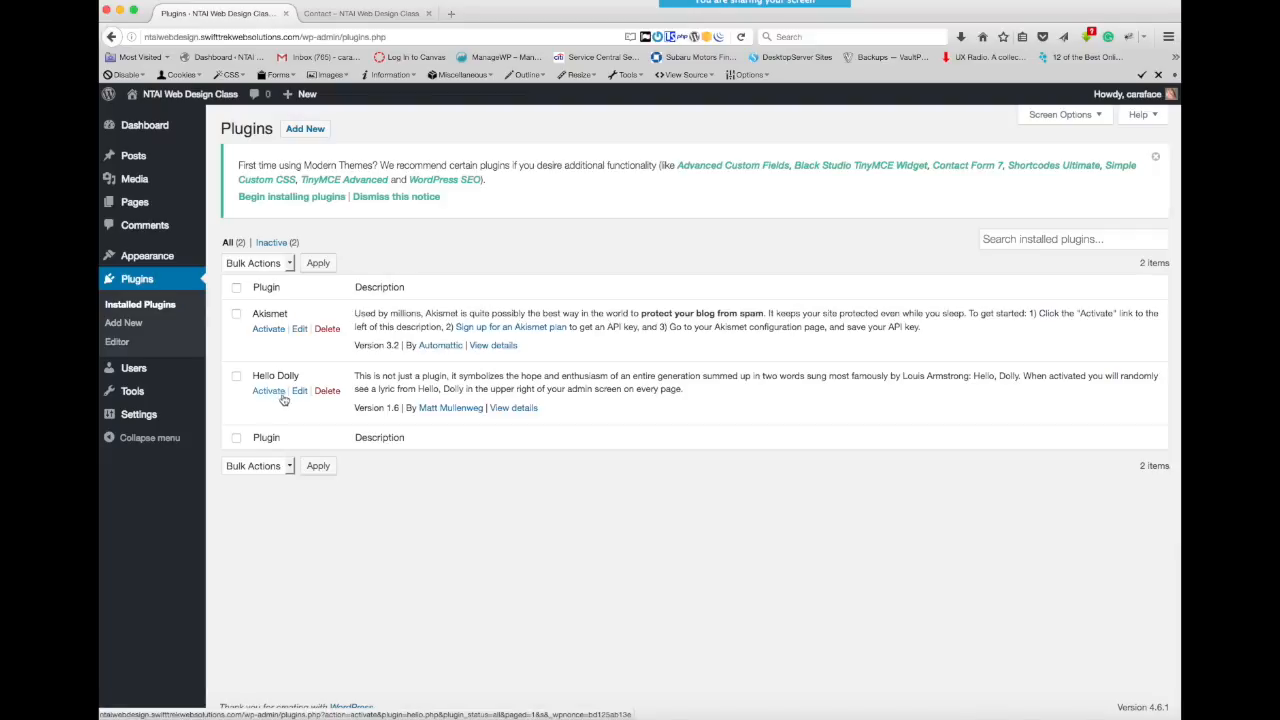
{"action": "left_click", "coordinate": [328, 391]}
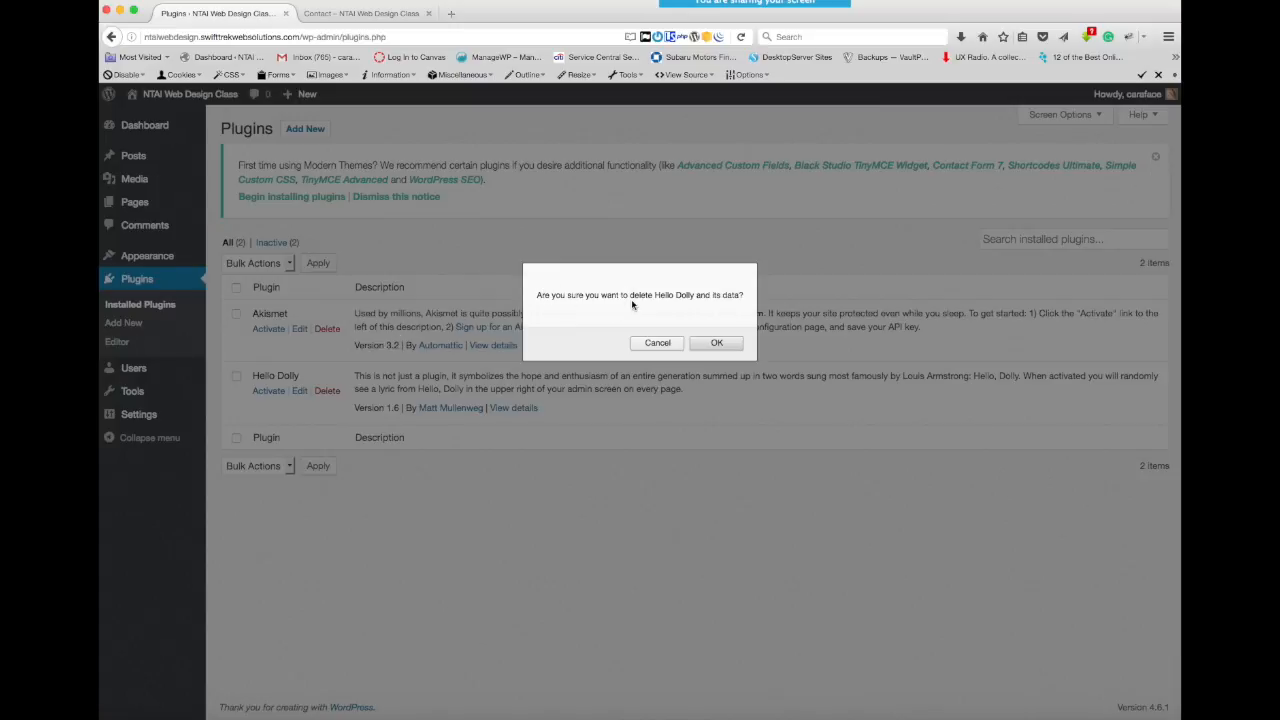
{"action": "left_click", "coordinate": [715, 342]}
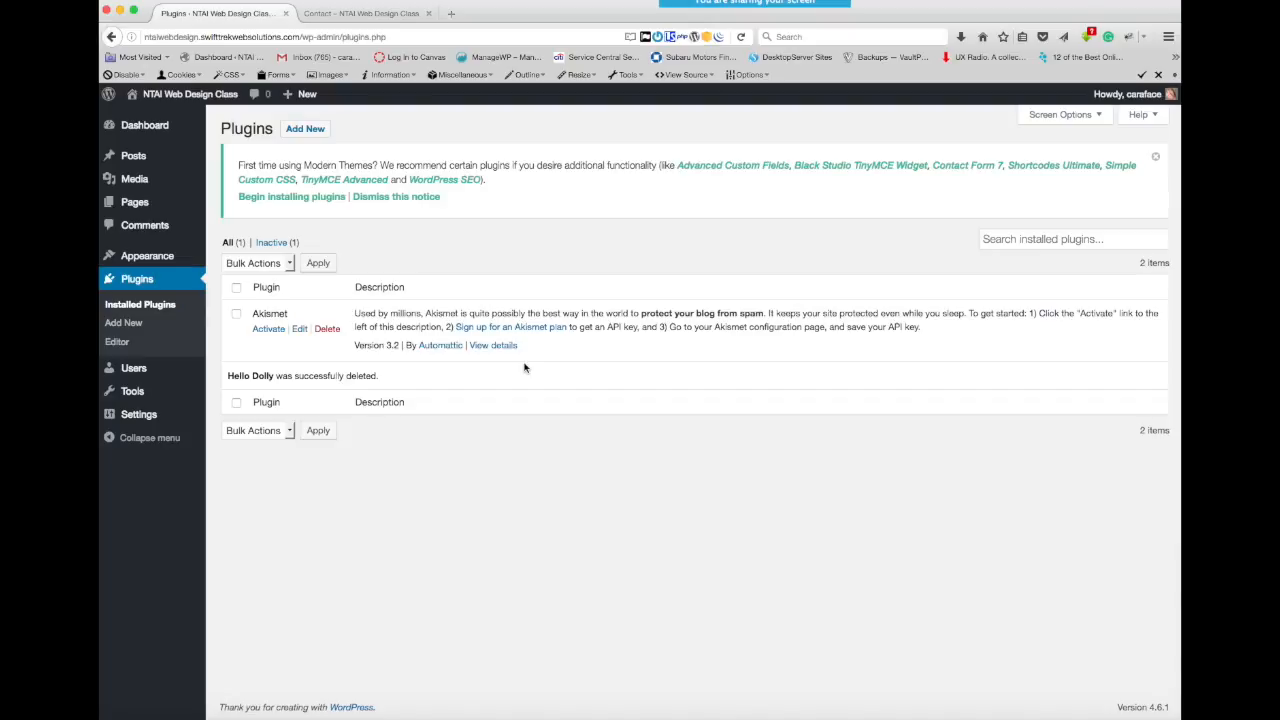
- Start adding a new plugin and look over the Featured and Popular plugins and the available search types
{"action": "left_click", "coordinate": [307, 131]}
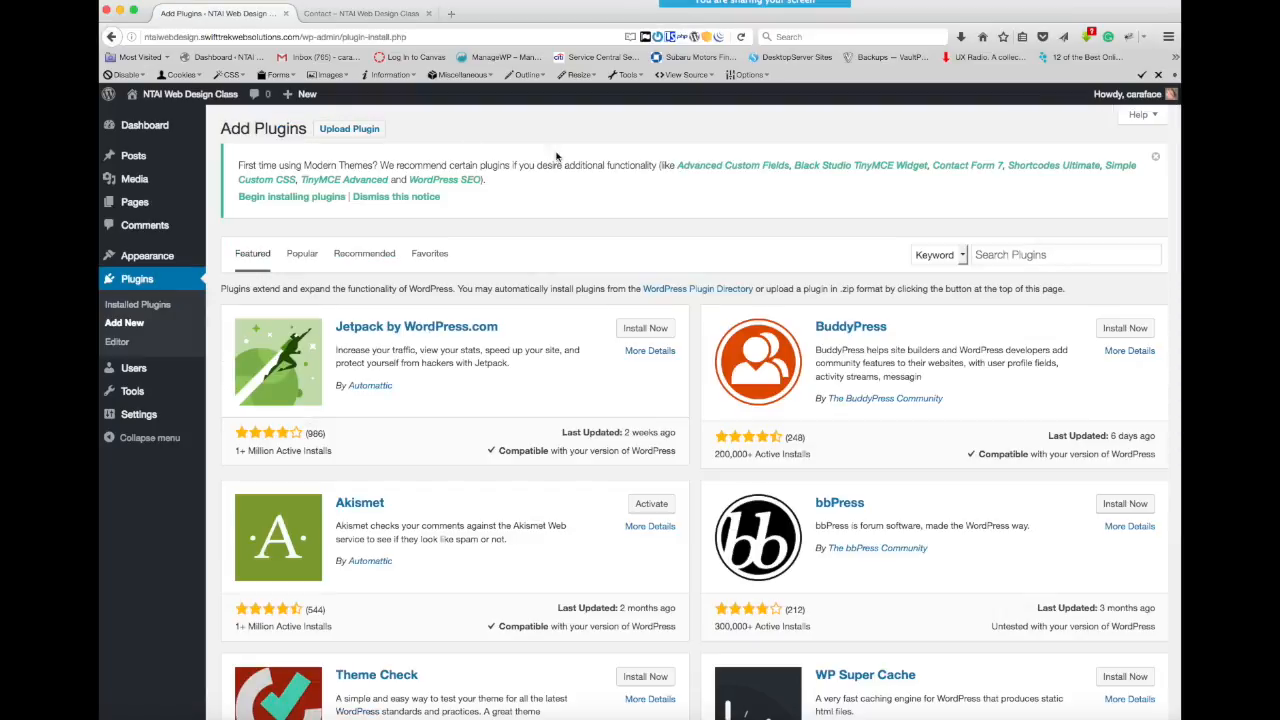
{"action": "scroll", "coordinate": [564, 248], "scroll_direction": "down", "scroll_amount": 6}
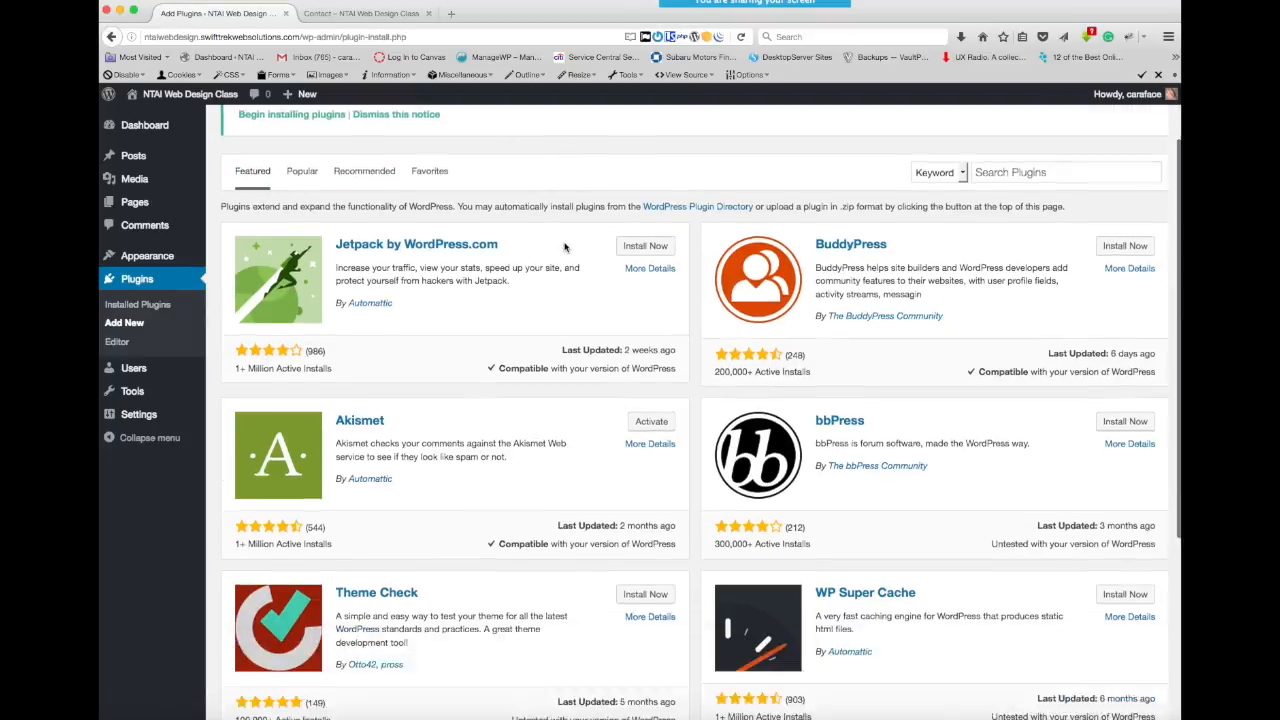
{"action": "scroll", "coordinate": [564, 248], "scroll_direction": "up", "scroll_amount": 6}
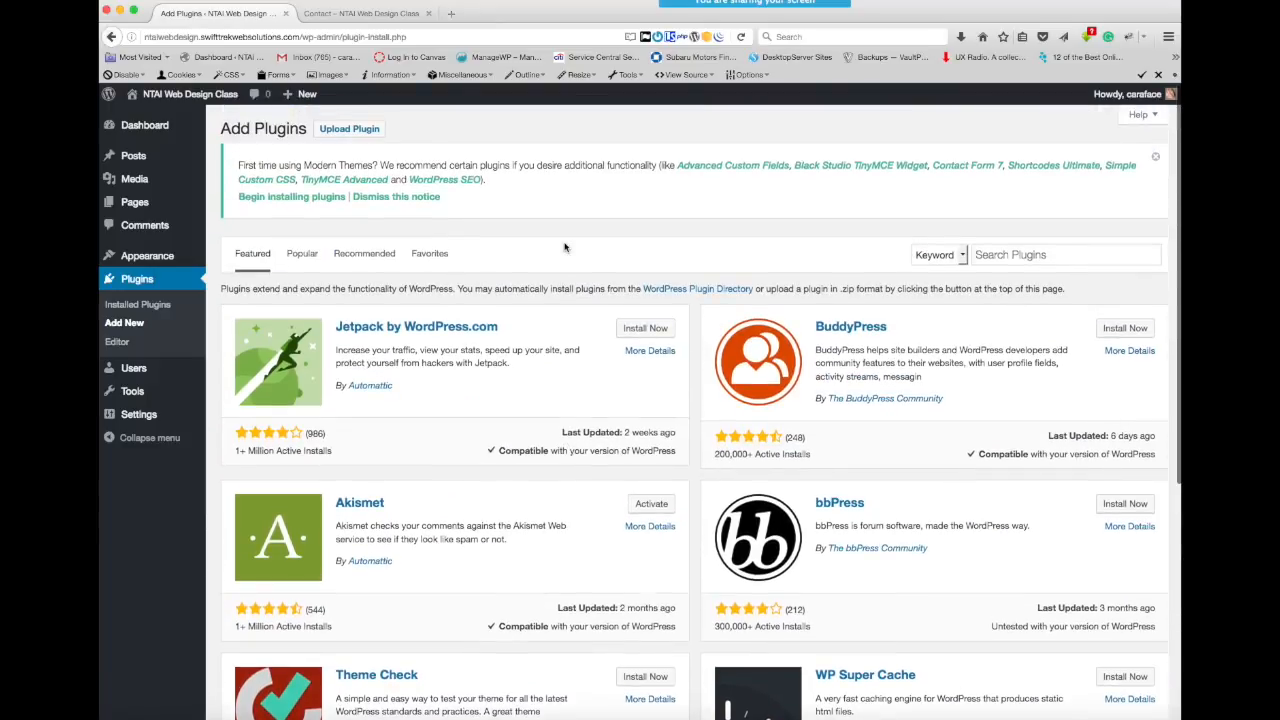
{"action": "left_click", "coordinate": [995, 255]}
{"action": "left_click", "coordinate": [963, 256]}
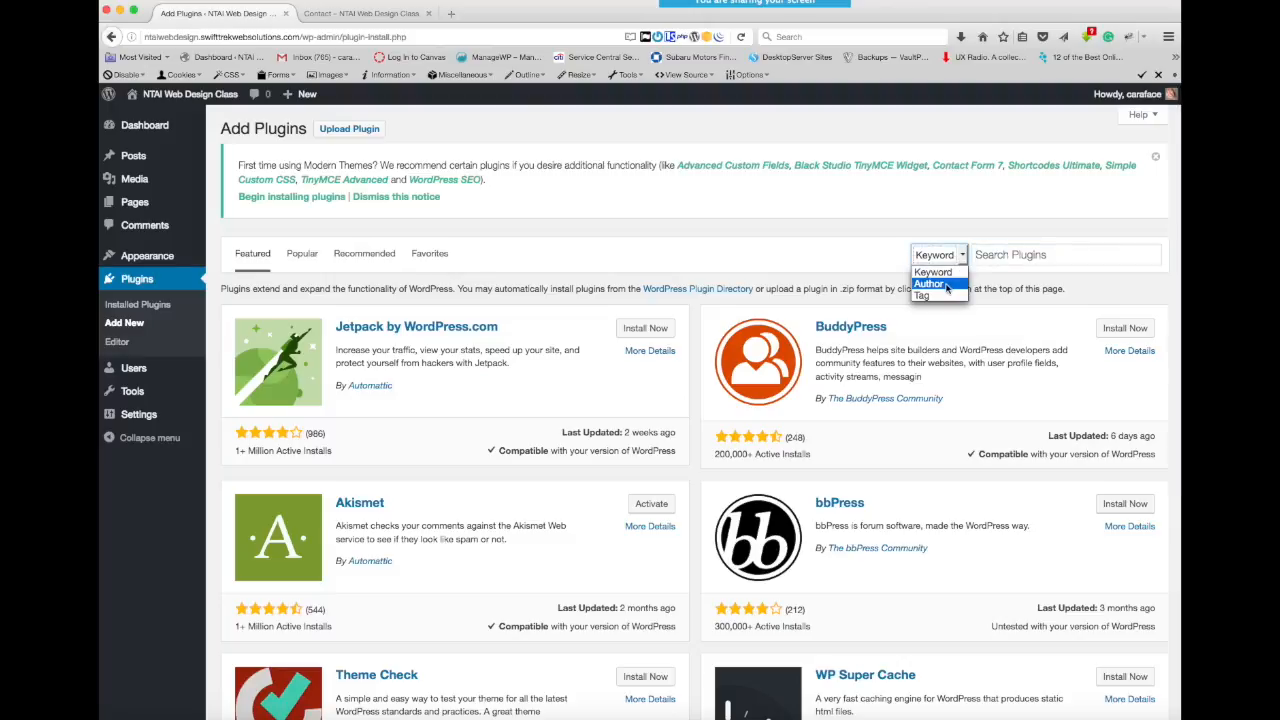
{"action": "left_click", "coordinate": [861, 252]}
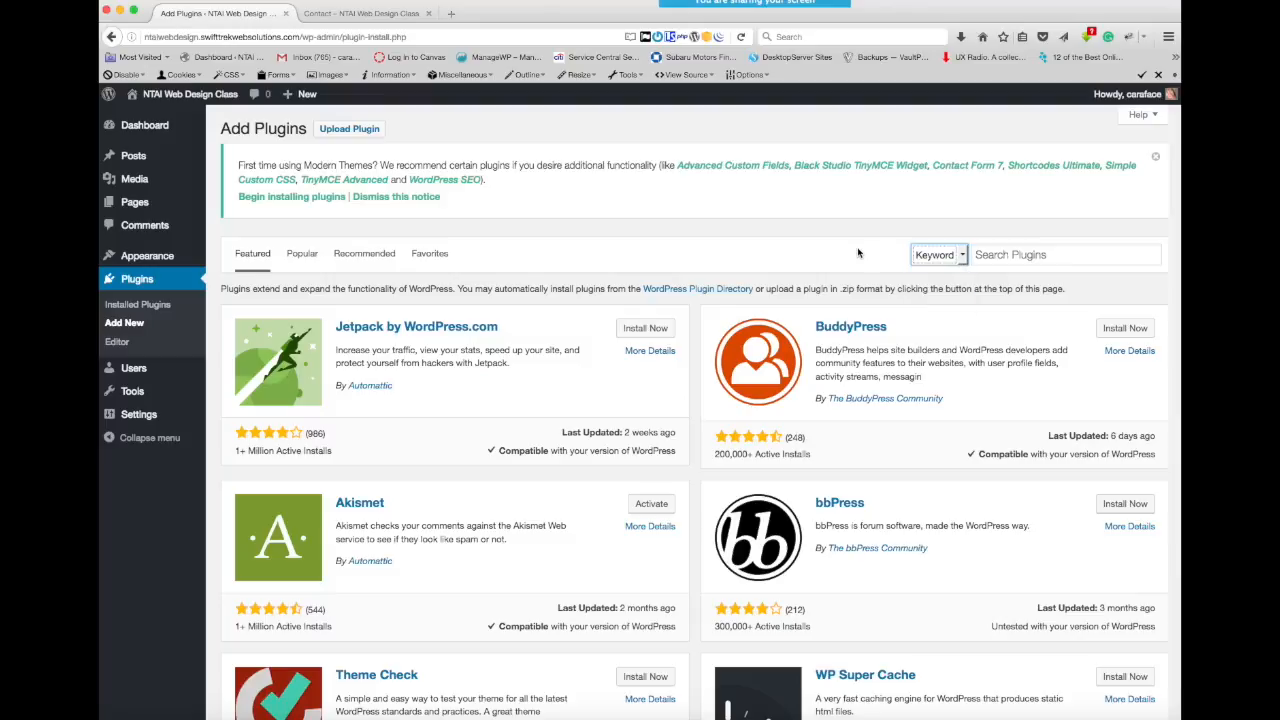
{"action": "left_click", "coordinate": [303, 256]}
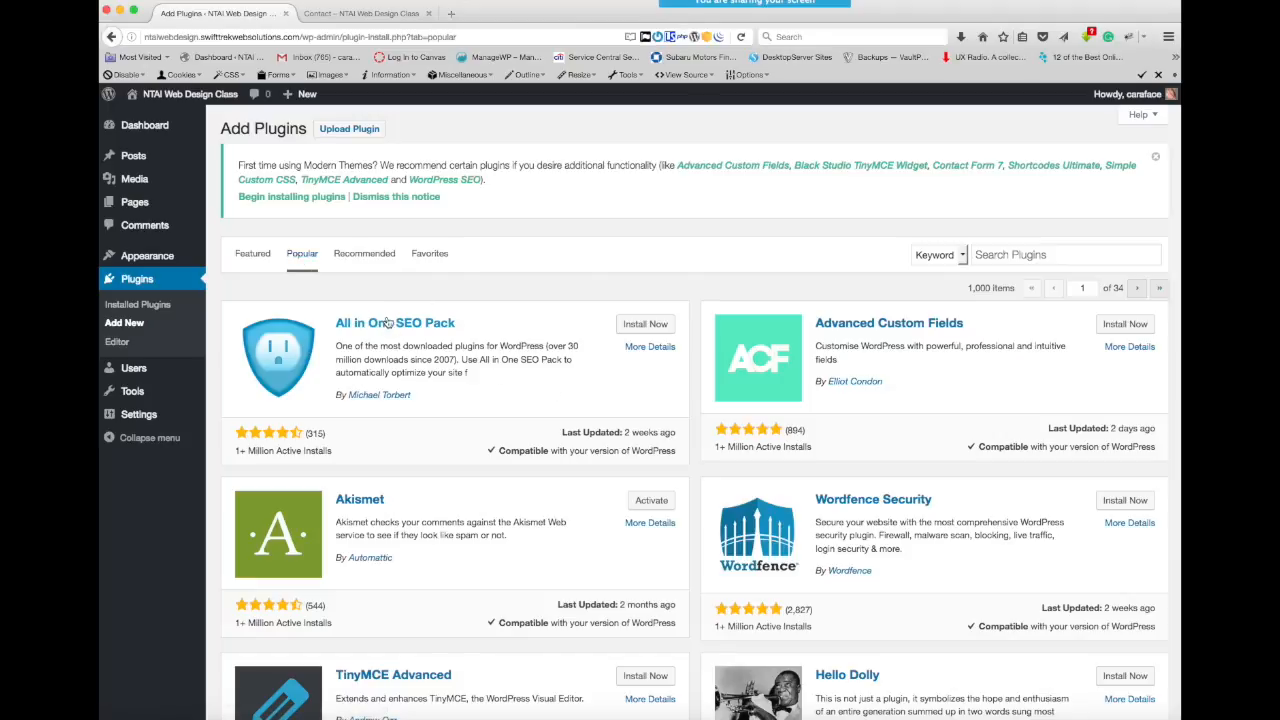
{"action": "scroll", "coordinate": [563, 470], "scroll_direction": "down", "scroll_amount": 4}
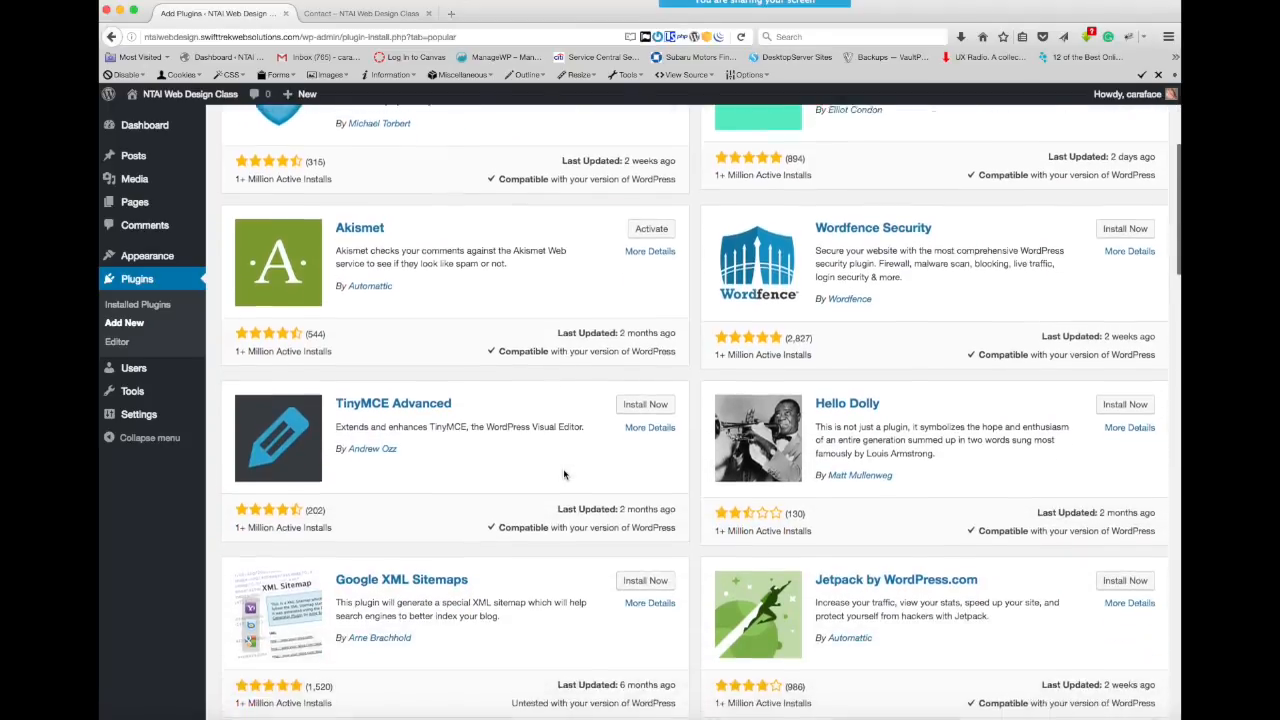
{"action": "scroll", "coordinate": [563, 472], "scroll_direction": "up", "scroll_amount": 4}
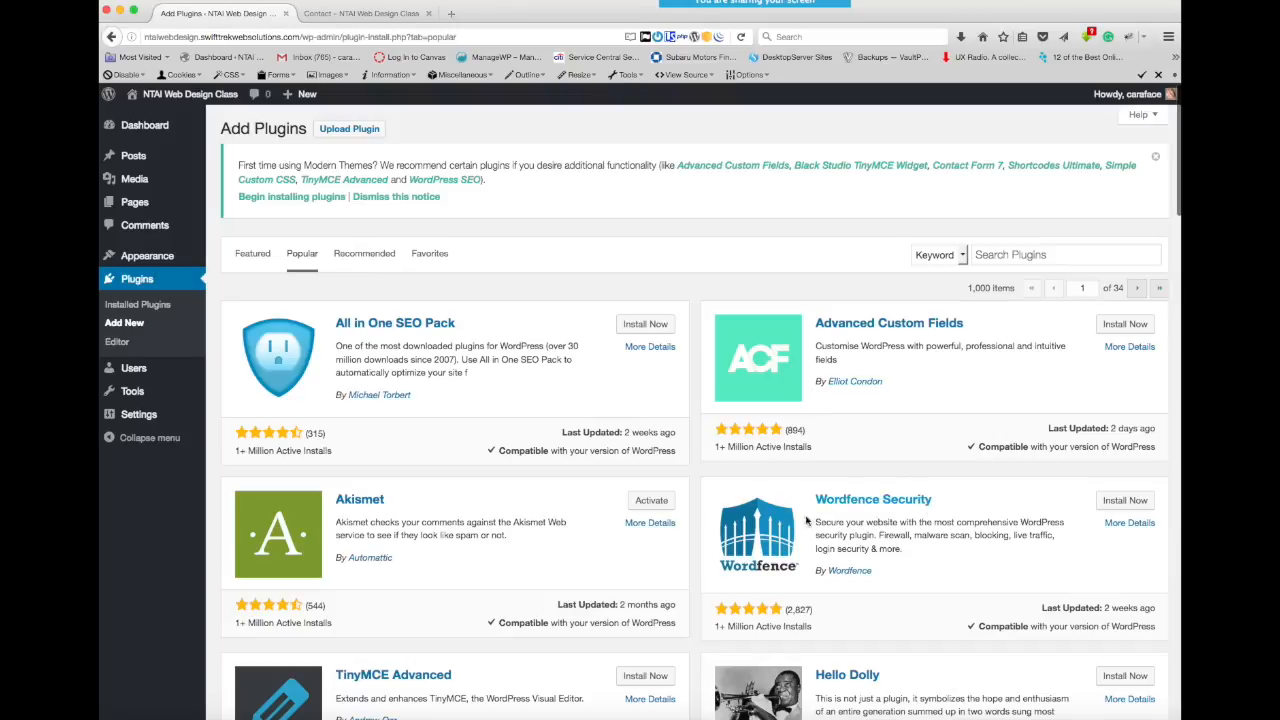
- Install the Yoast SEO plugin from the Recommended plugins
{"action": "left_click", "coordinate": [364, 256]}
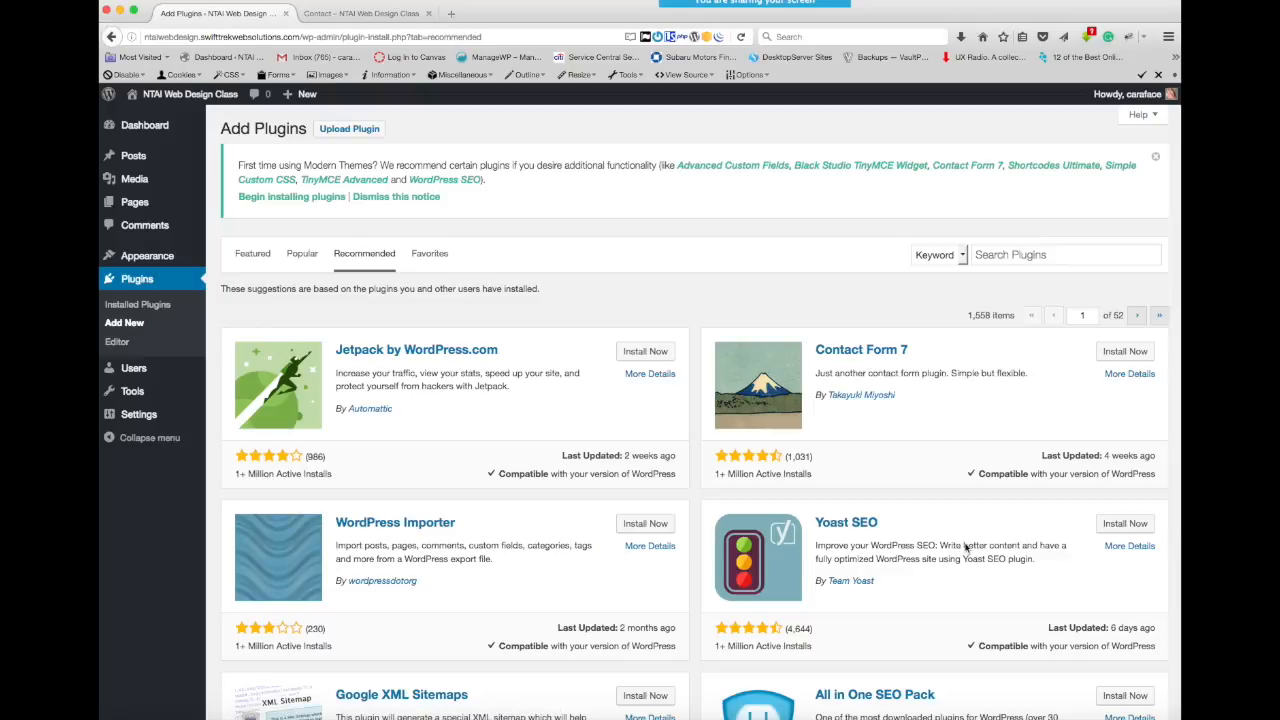
{"action": "left_click", "coordinate": [1120, 526]}
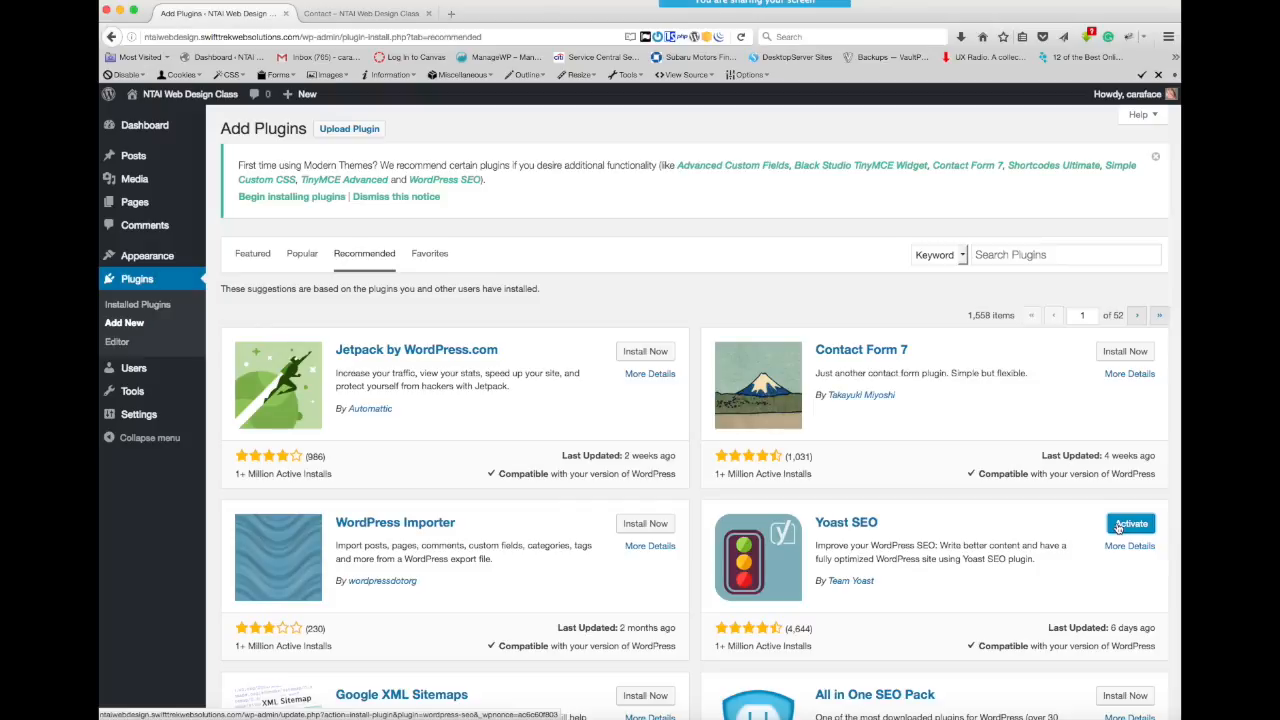
- Search the plugin directory for the keyword "WP Smush"
{"action": "scroll", "coordinate": [934, 527], "scroll_direction": "down", "scroll_amount": 1}
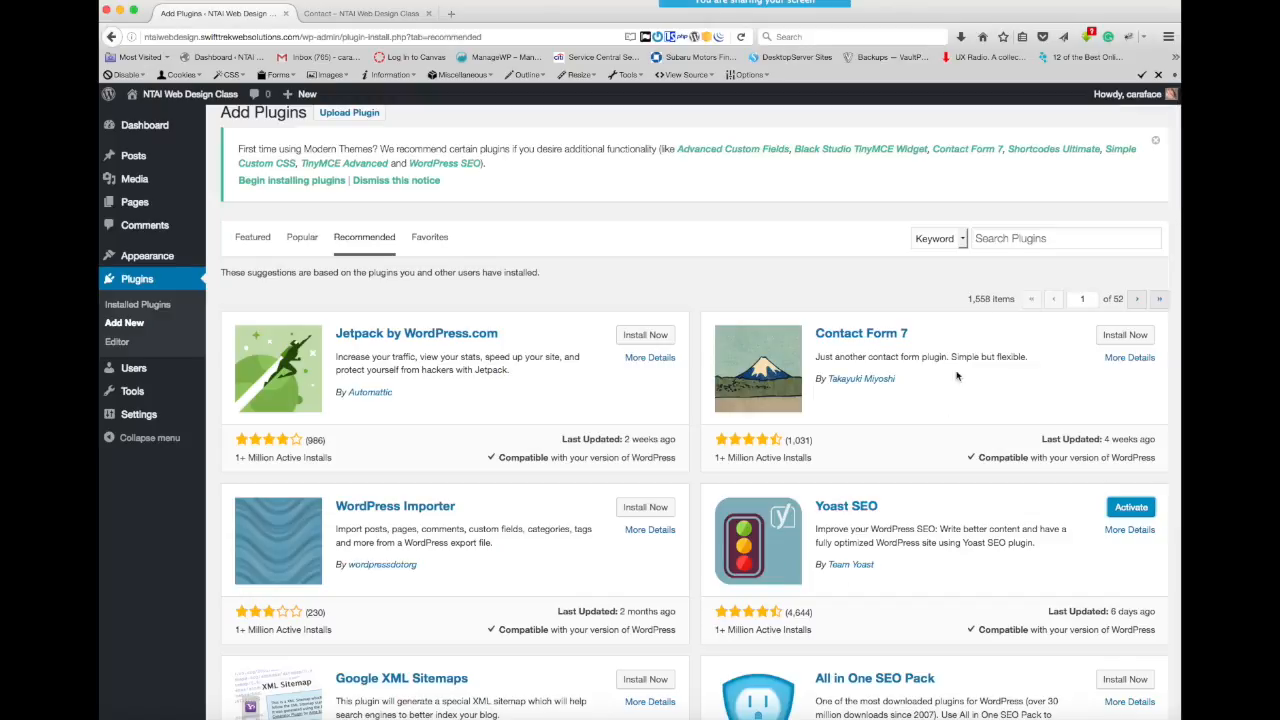
{"action": "left_click", "coordinate": [997, 239]}
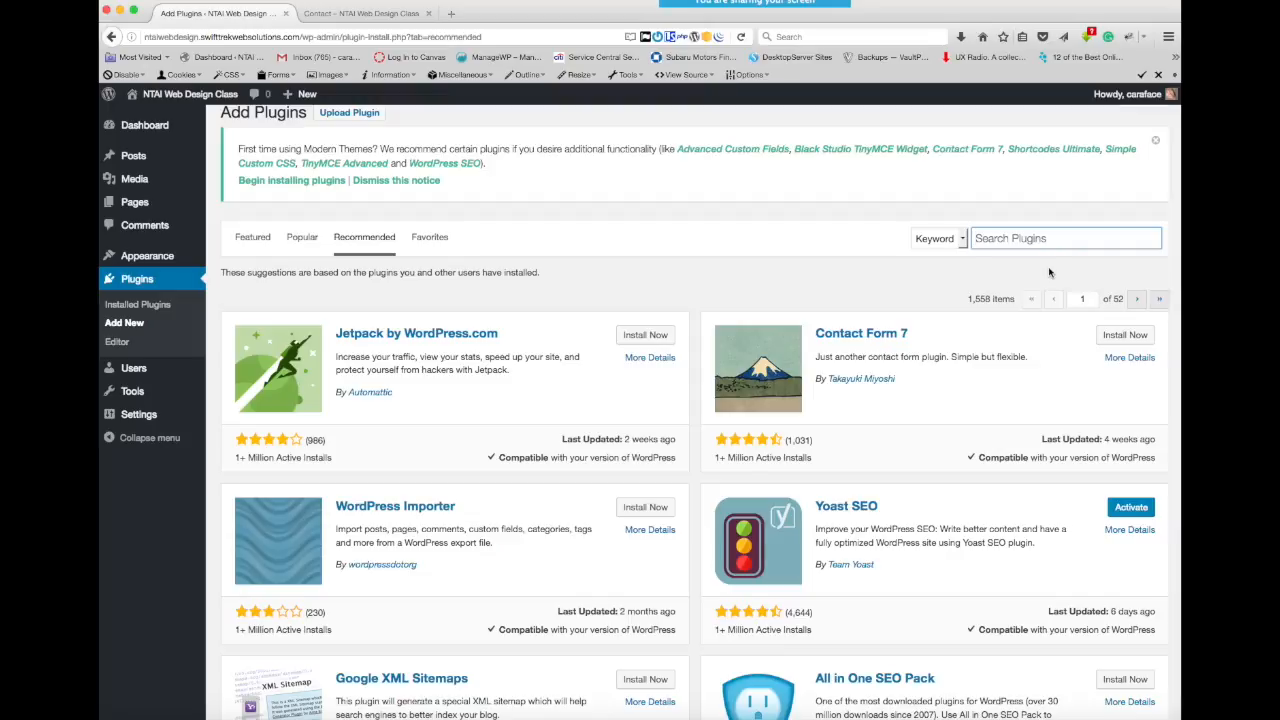
{"action": "type", "text": "WP S"}
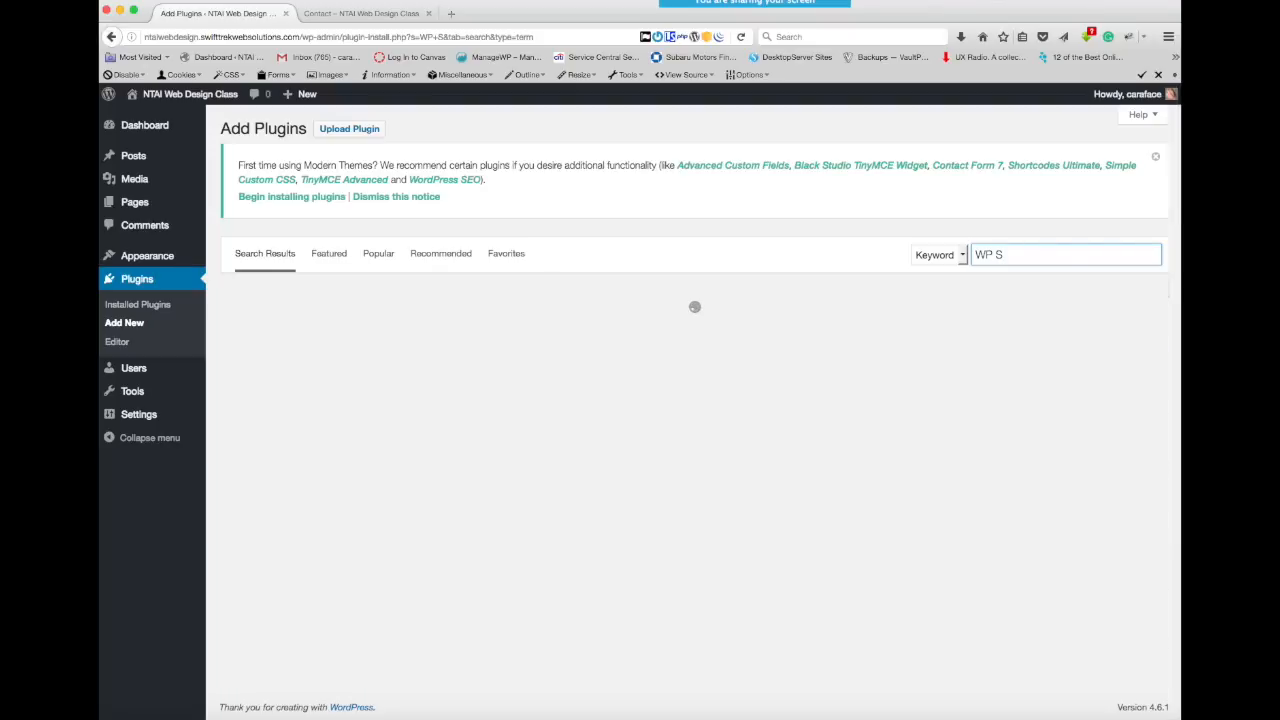
{"action": "type", "text": "mush"}
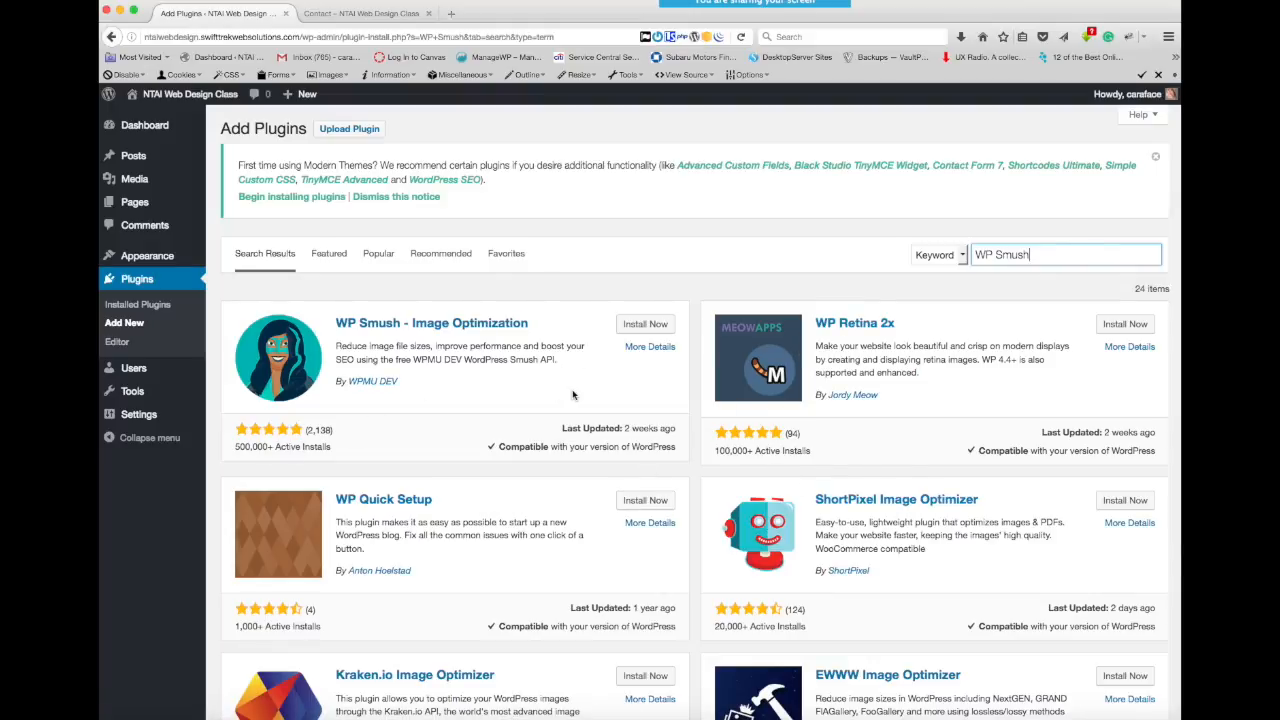
- Browse the WP Smush search results, comparing the image optimization plugins' ratings, active installs, update dates and compatibility
{"action": "scroll", "coordinate": [574, 396], "scroll_direction": "down", "scroll_amount": 2}
{"action": "scroll", "coordinate": [573, 394], "scroll_direction": "down", "scroll_amount": 3}
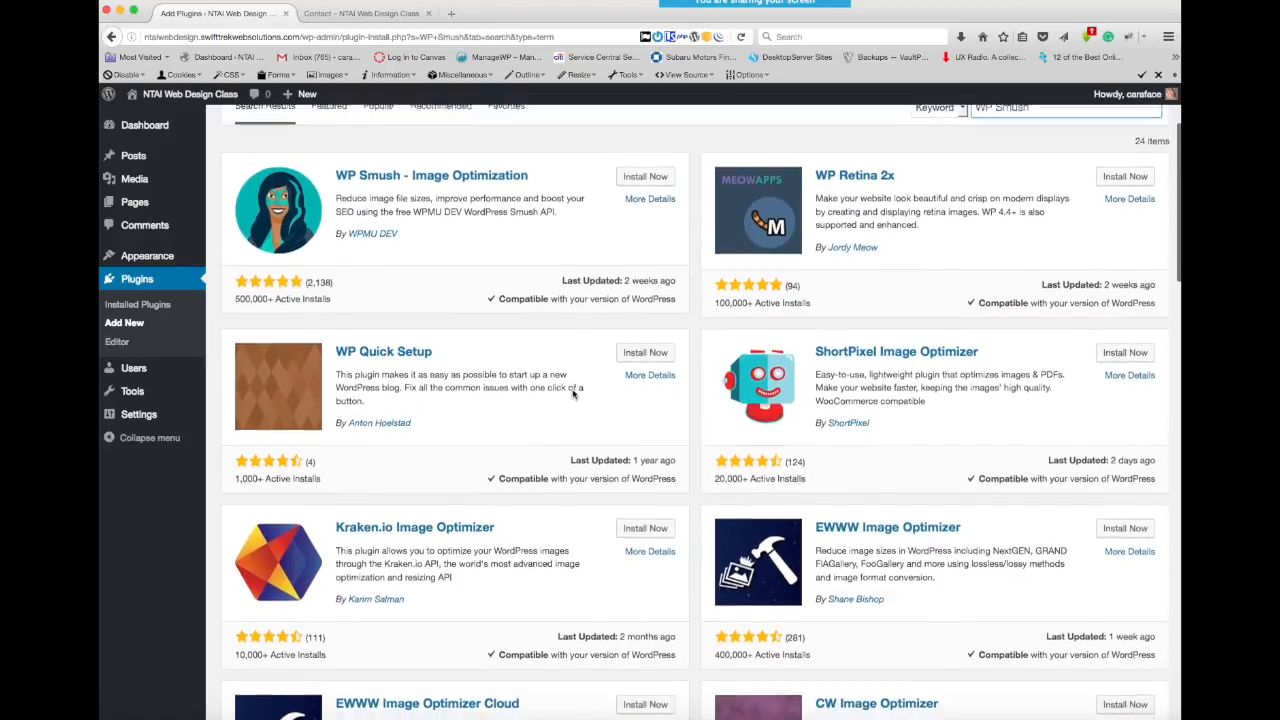
{"action": "scroll", "coordinate": [571, 386], "scroll_direction": "up", "scroll_amount": 2}
{"action": "scroll", "coordinate": [500, 477], "scroll_direction": "down", "scroll_amount": 3}
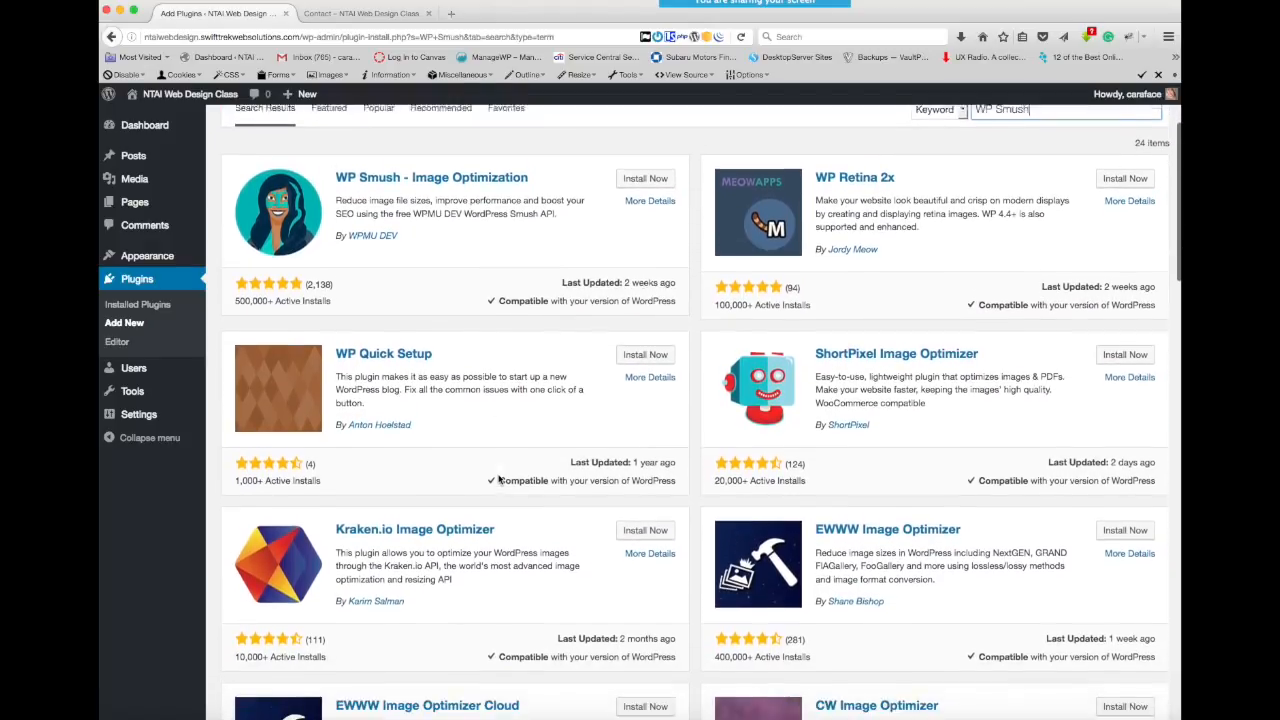
{"action": "scroll", "coordinate": [373, 415], "scroll_direction": "up", "scroll_amount": 5}
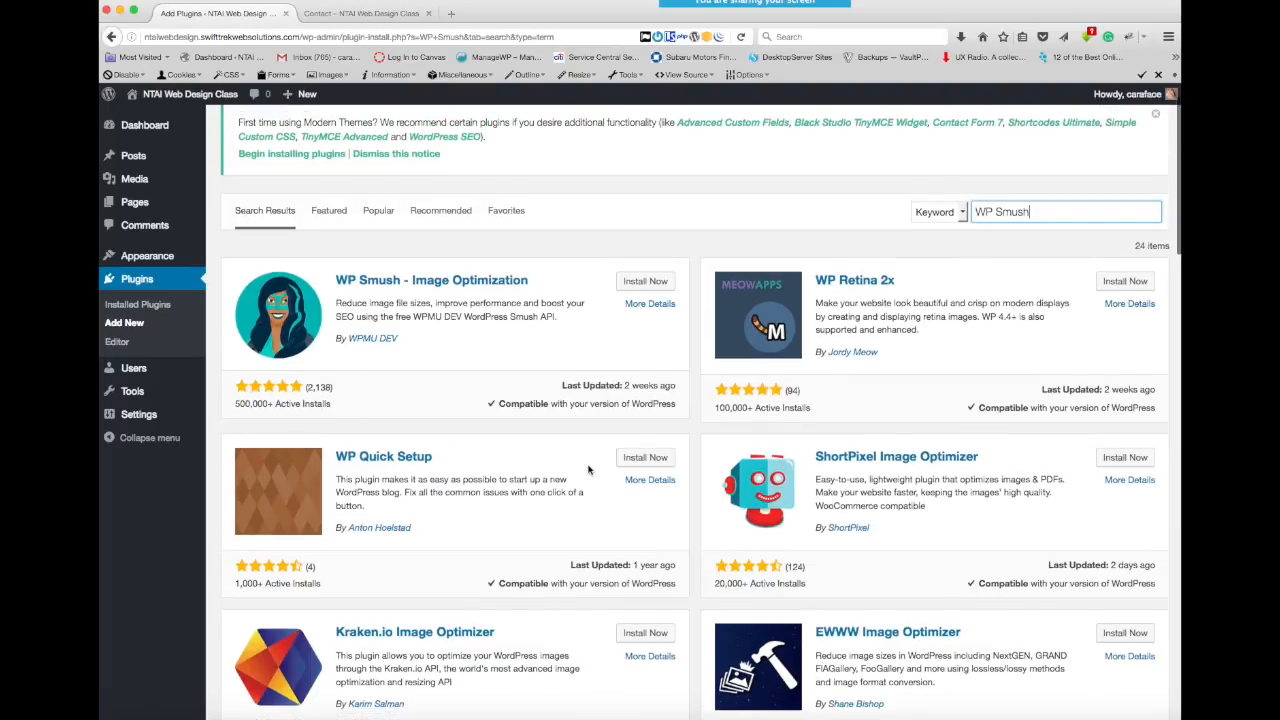
{"action": "scroll", "coordinate": [588, 470], "scroll_direction": "down", "scroll_amount": 2}
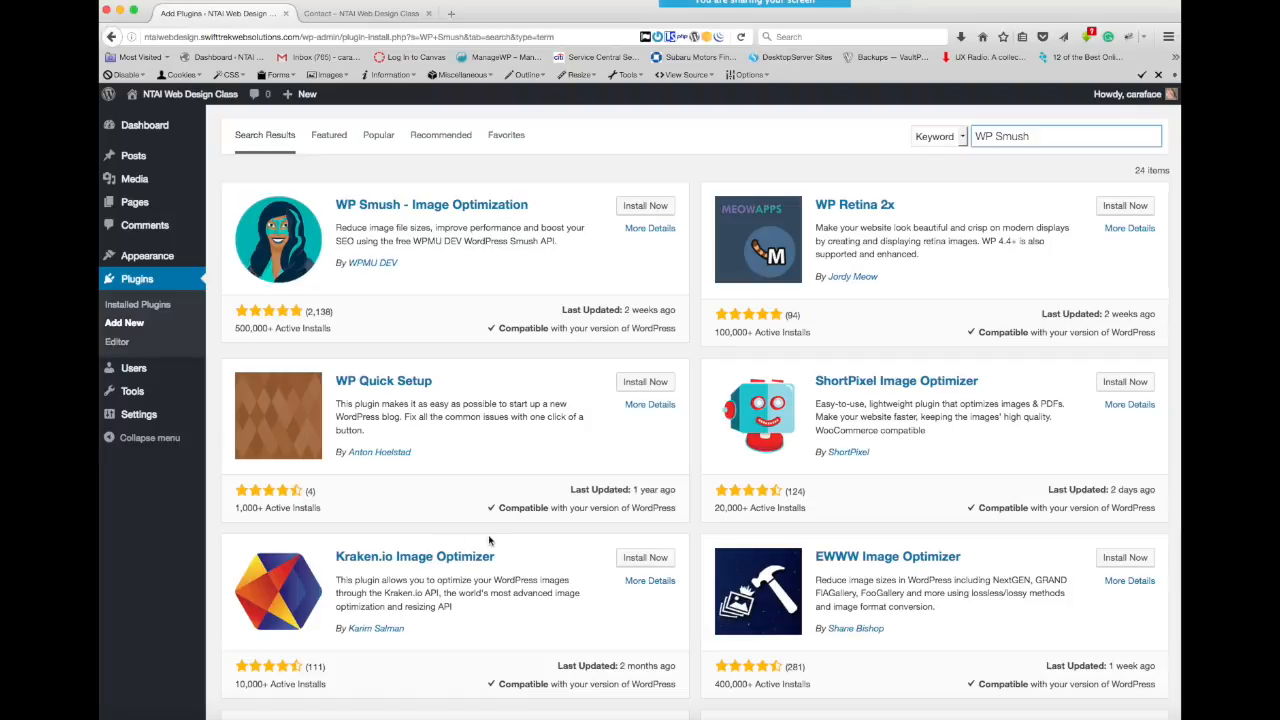
{"action": "scroll", "coordinate": [489, 540], "scroll_direction": "down", "scroll_amount": 1}
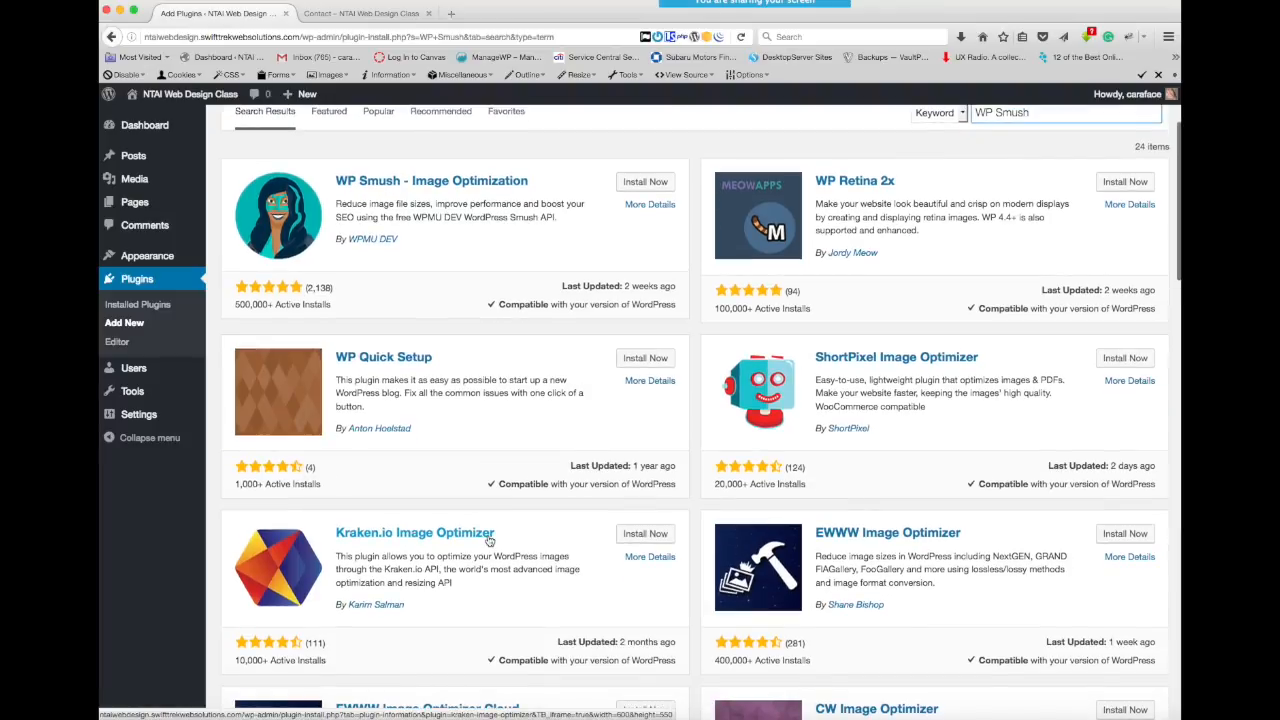
{"action": "scroll", "coordinate": [541, 524], "scroll_direction": "down", "scroll_amount": 2}
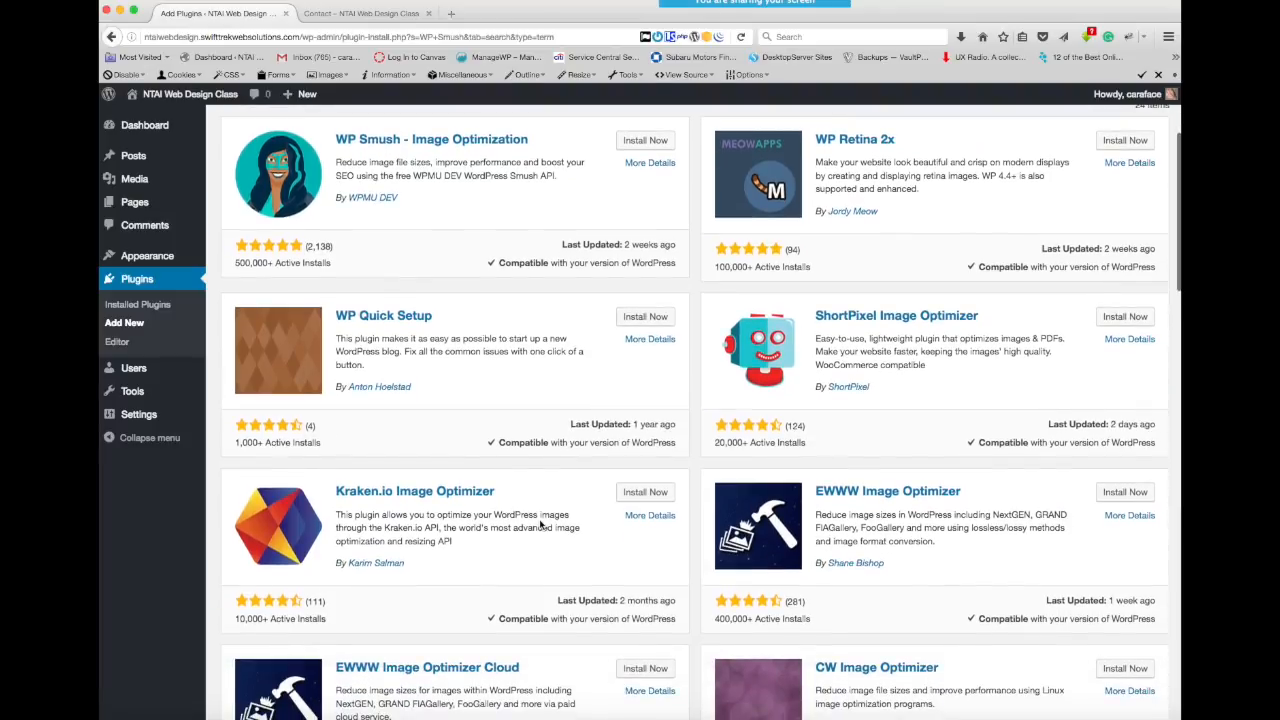
{"action": "scroll", "coordinate": [540, 524], "scroll_direction": "down", "scroll_amount": 10}
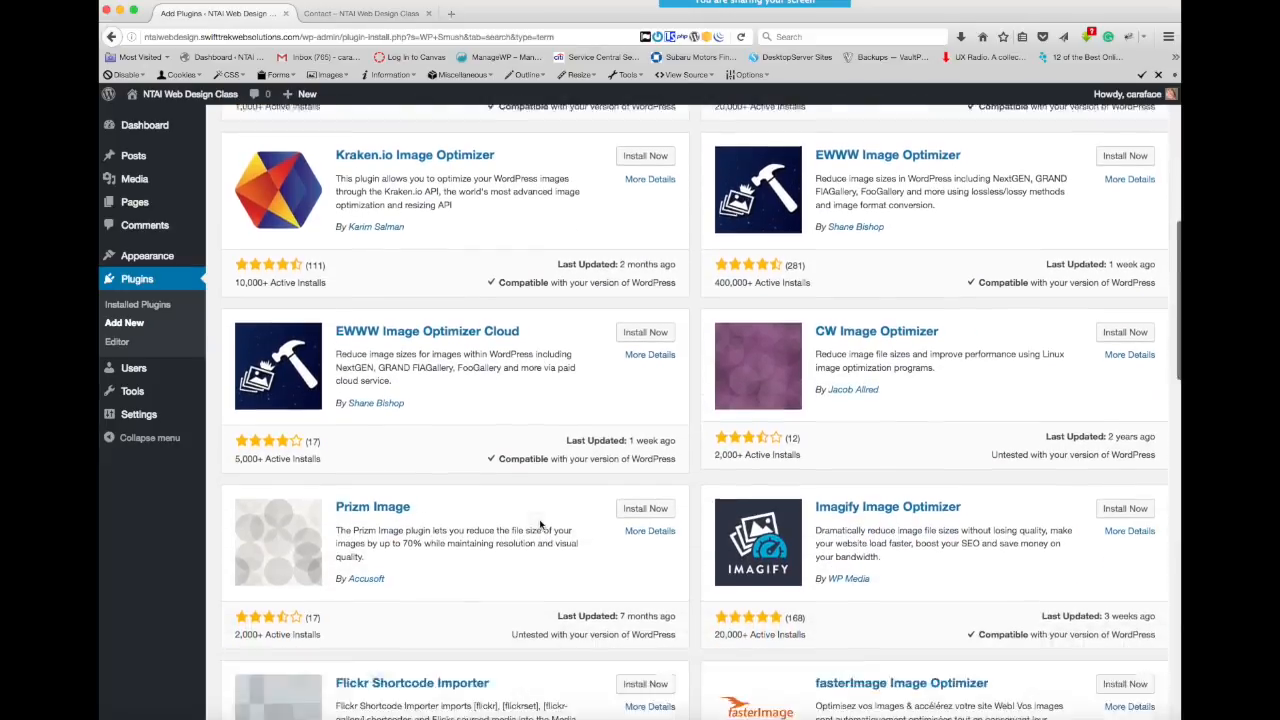
{"action": "scroll", "coordinate": [540, 524], "scroll_direction": "down", "scroll_amount": 5}
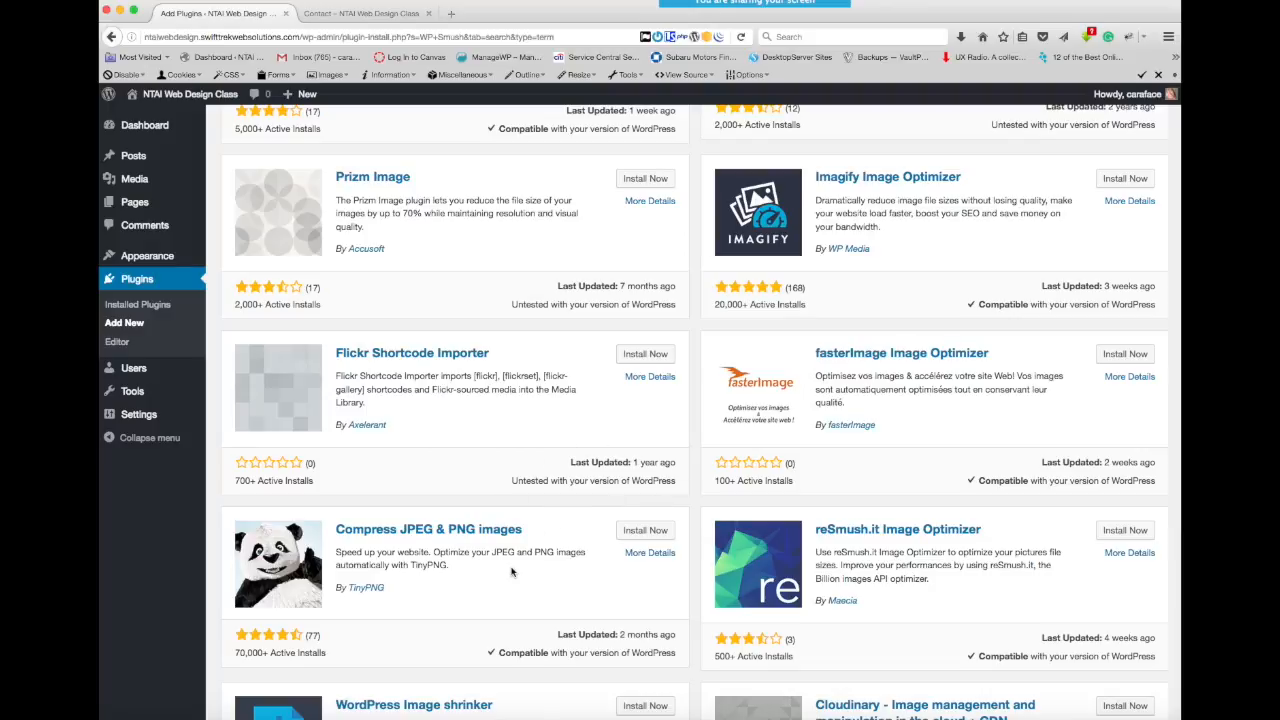
{"action": "scroll", "coordinate": [511, 572], "scroll_direction": "down", "scroll_amount": 1}
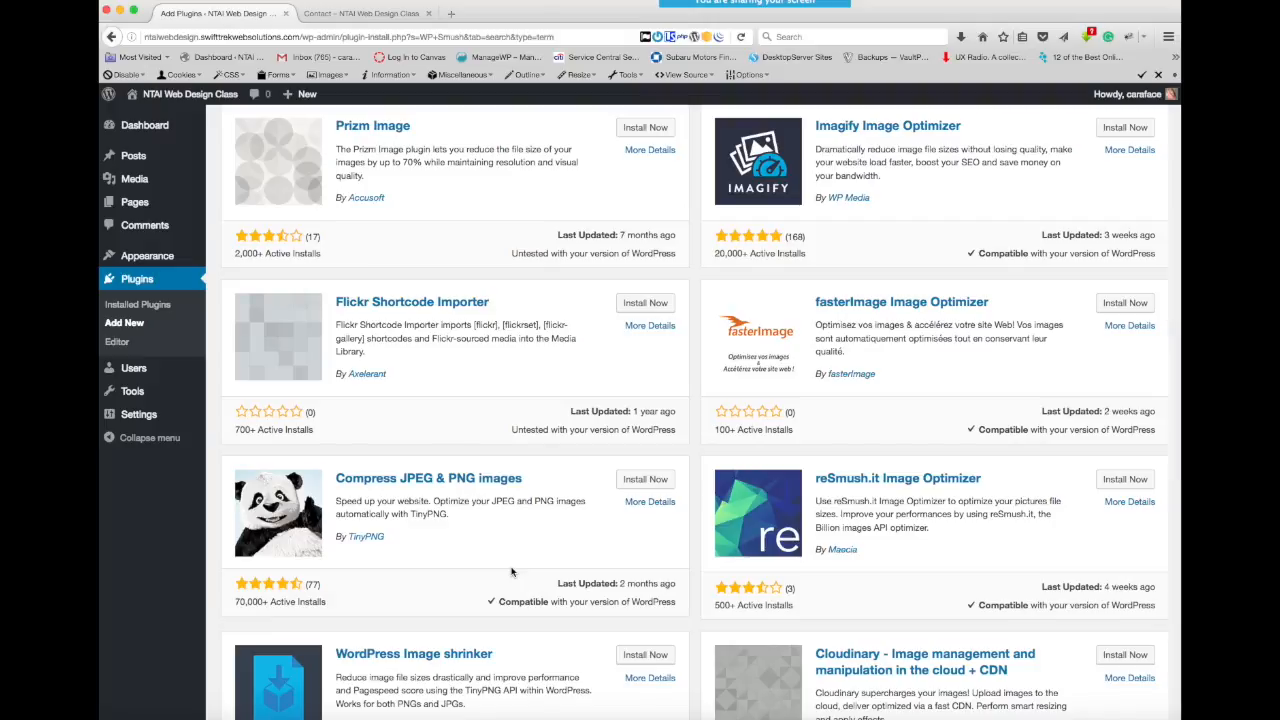
{"action": "scroll", "coordinate": [511, 572], "scroll_direction": "up", "scroll_amount": 1}
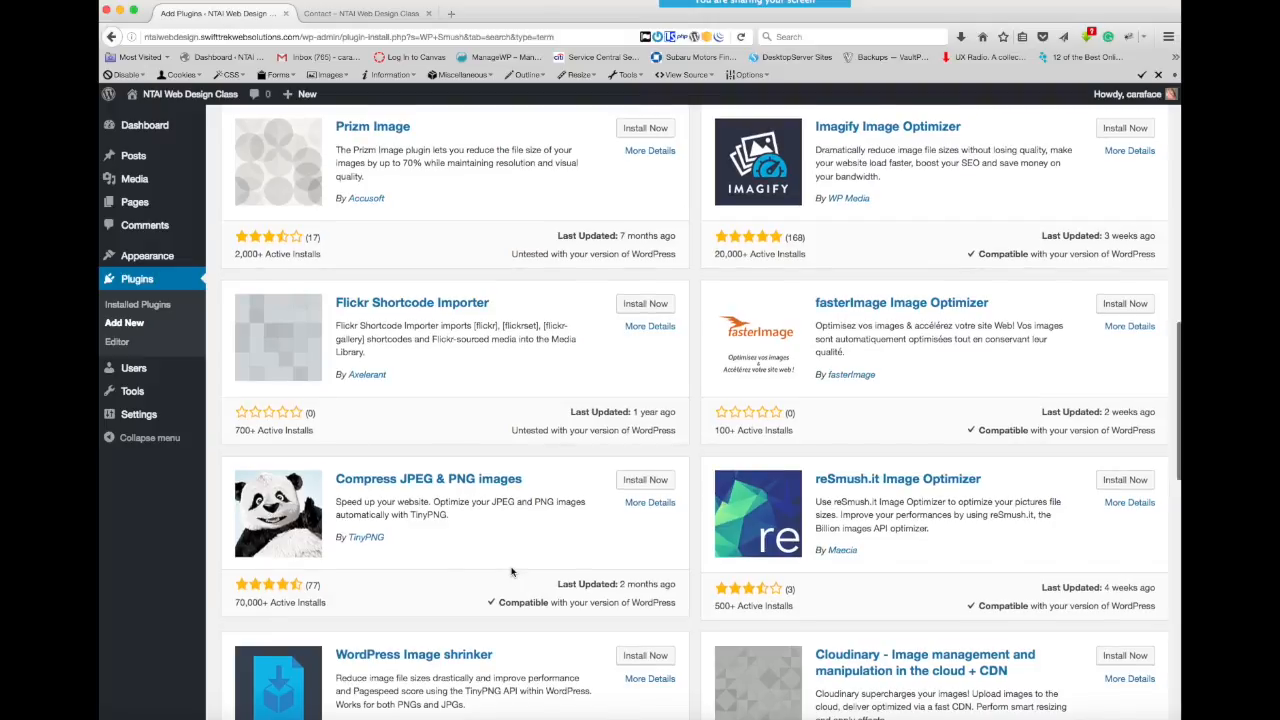
{"action": "scroll", "coordinate": [511, 572], "scroll_direction": "down", "scroll_amount": 4}
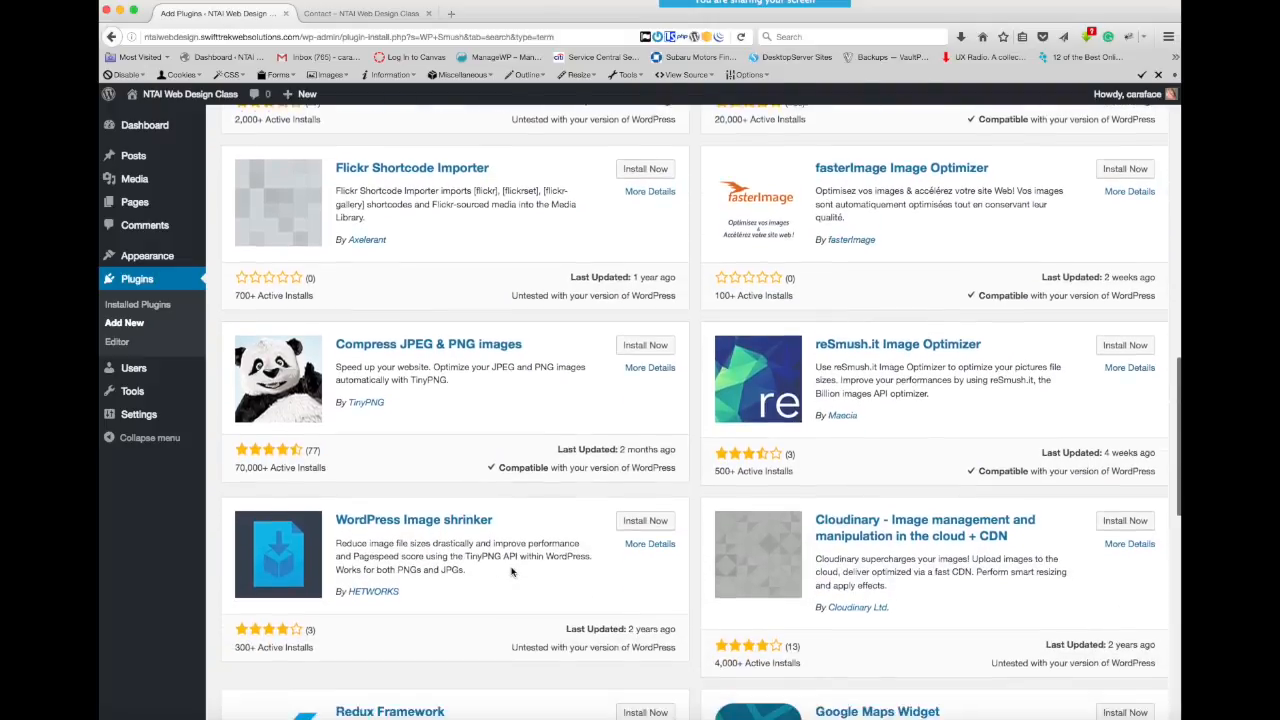
{"action": "scroll", "coordinate": [511, 572], "scroll_direction": "down", "scroll_amount": 1}
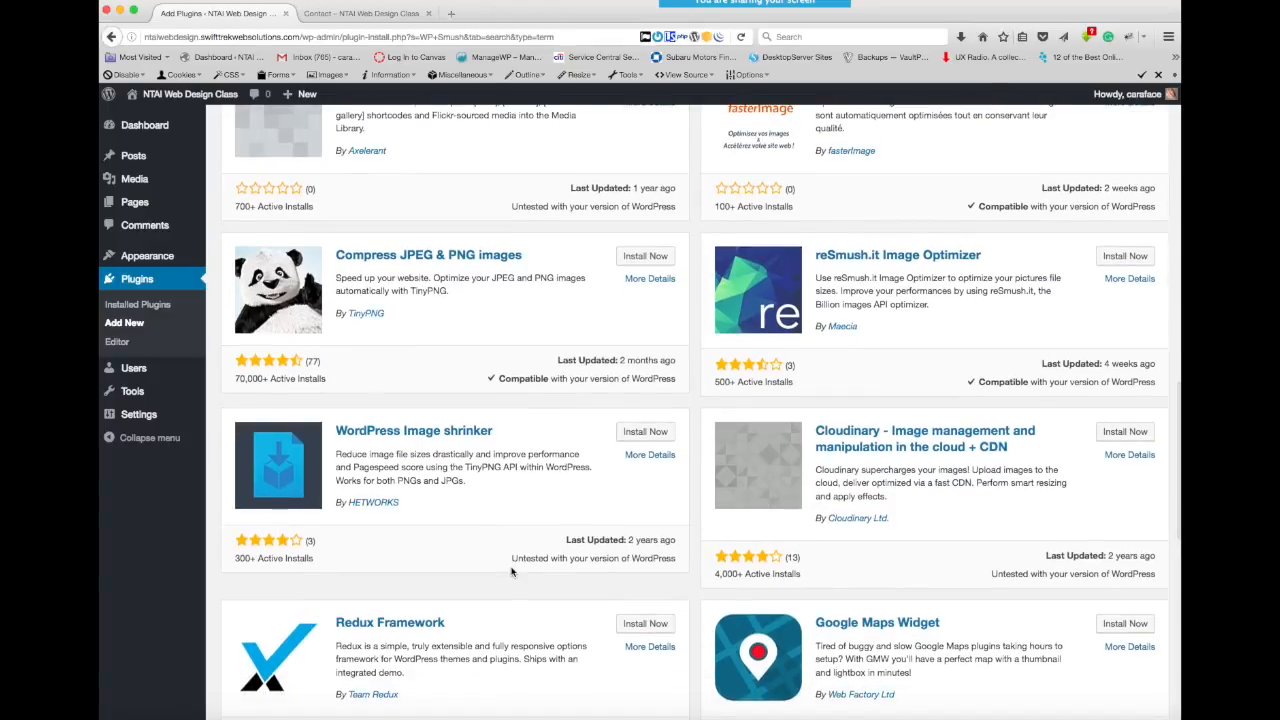
{"action": "scroll", "coordinate": [511, 572], "scroll_direction": "up", "scroll_amount": 6}
{"action": "scroll", "coordinate": [511, 572], "scroll_direction": "up", "scroll_amount": 9}
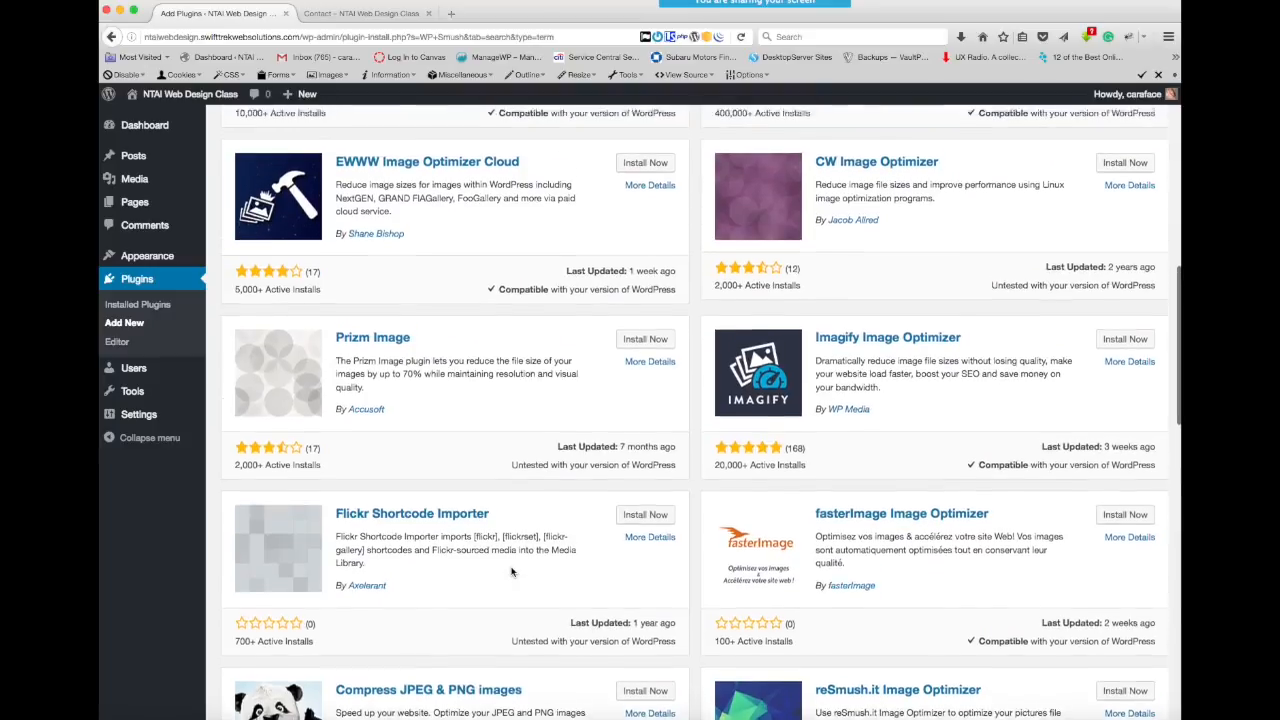
{"action": "scroll", "coordinate": [511, 572], "scroll_direction": "up", "scroll_amount": 9}
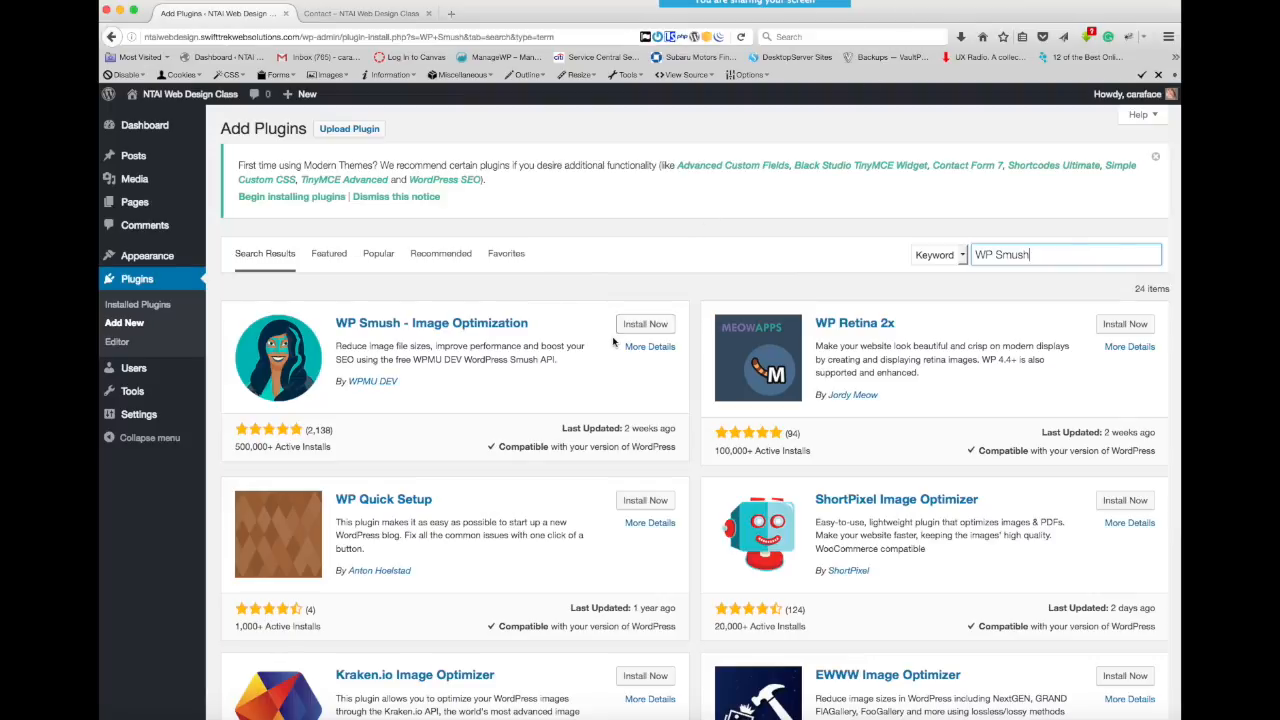
- Open wordpress.org in a new browser tab and look over the featured plugins in its Plugin Directory
{"action": "left_click", "coordinate": [453, 14]}
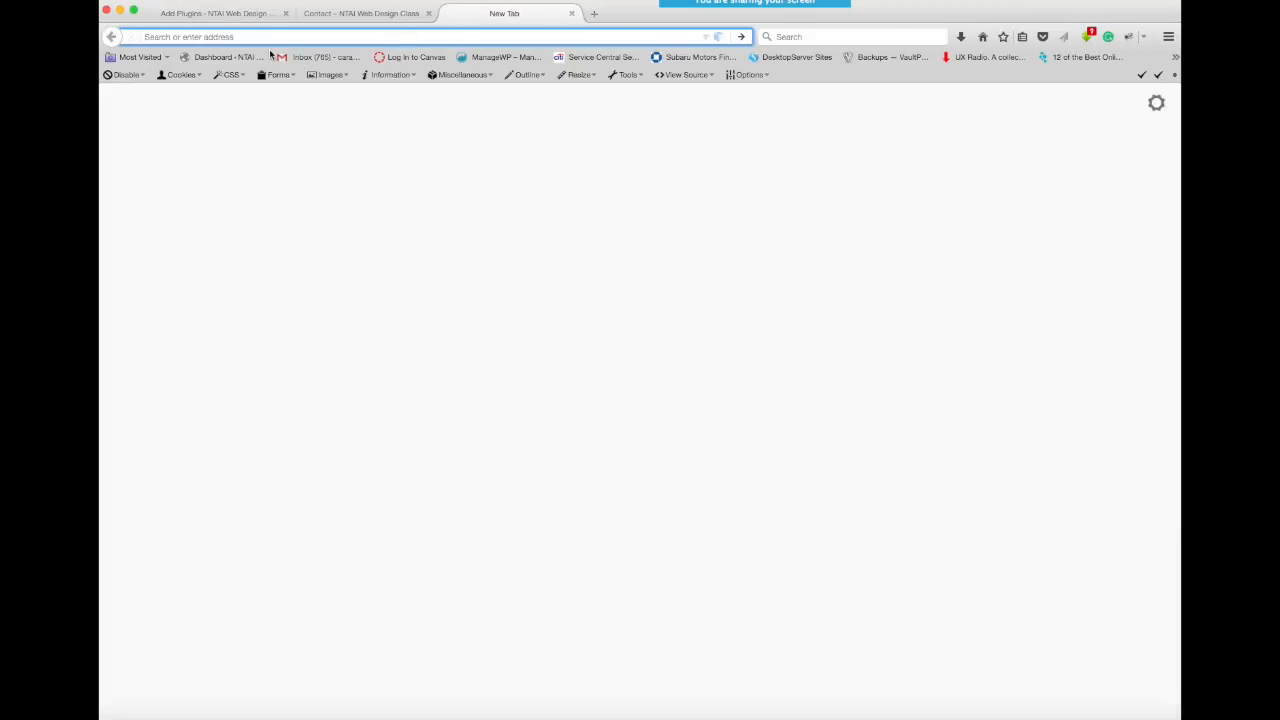
{"action": "type", "text": "wordpress"}
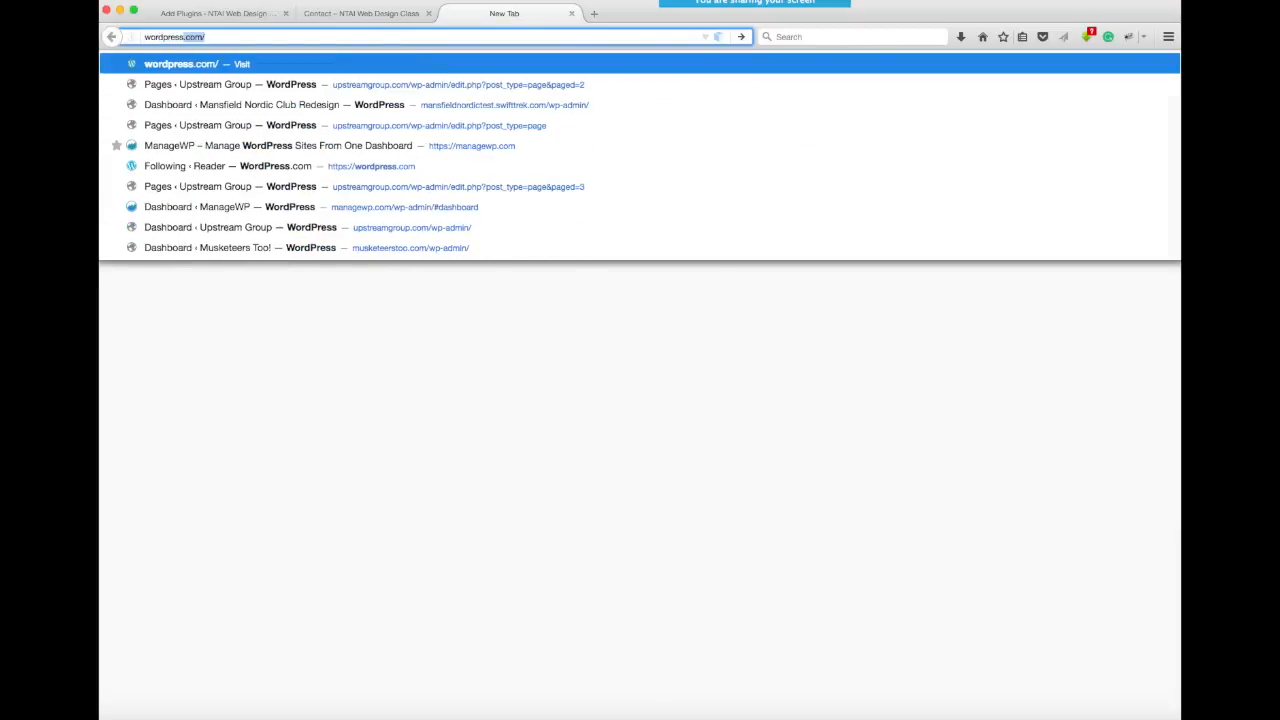
{"action": "type", "text": ".org/"}
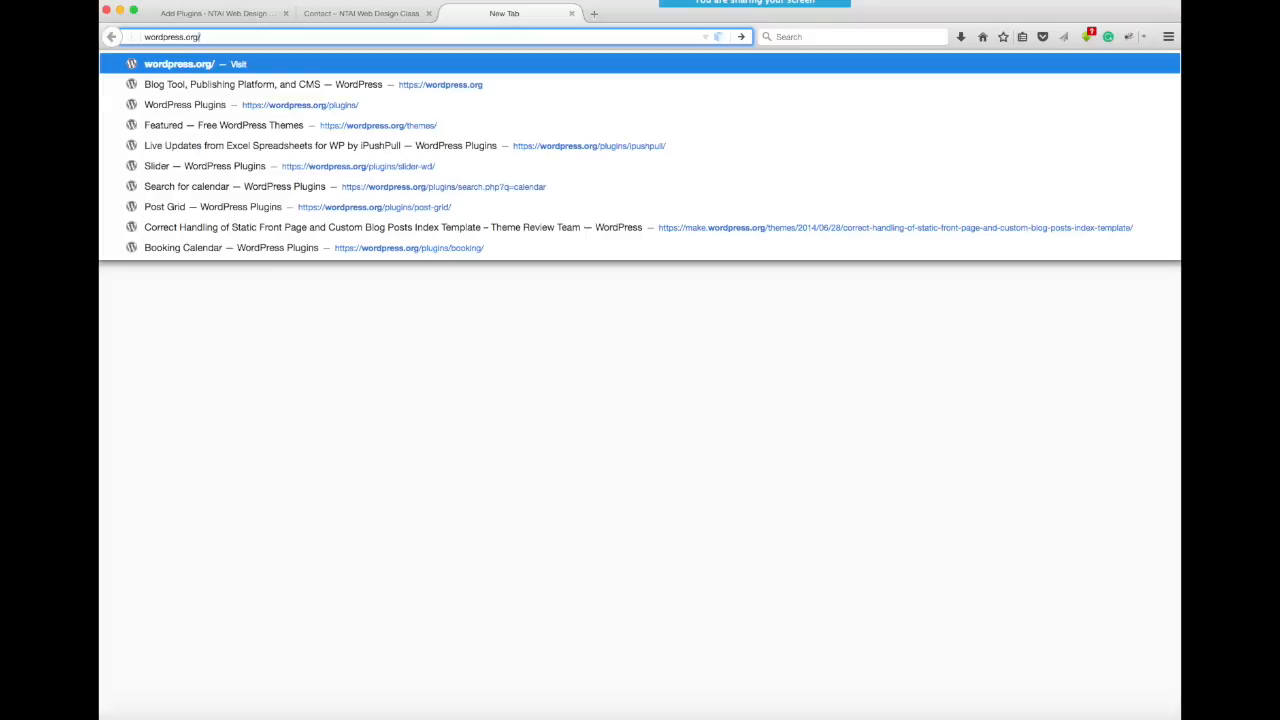
{"action": "key", "text": "Return"}
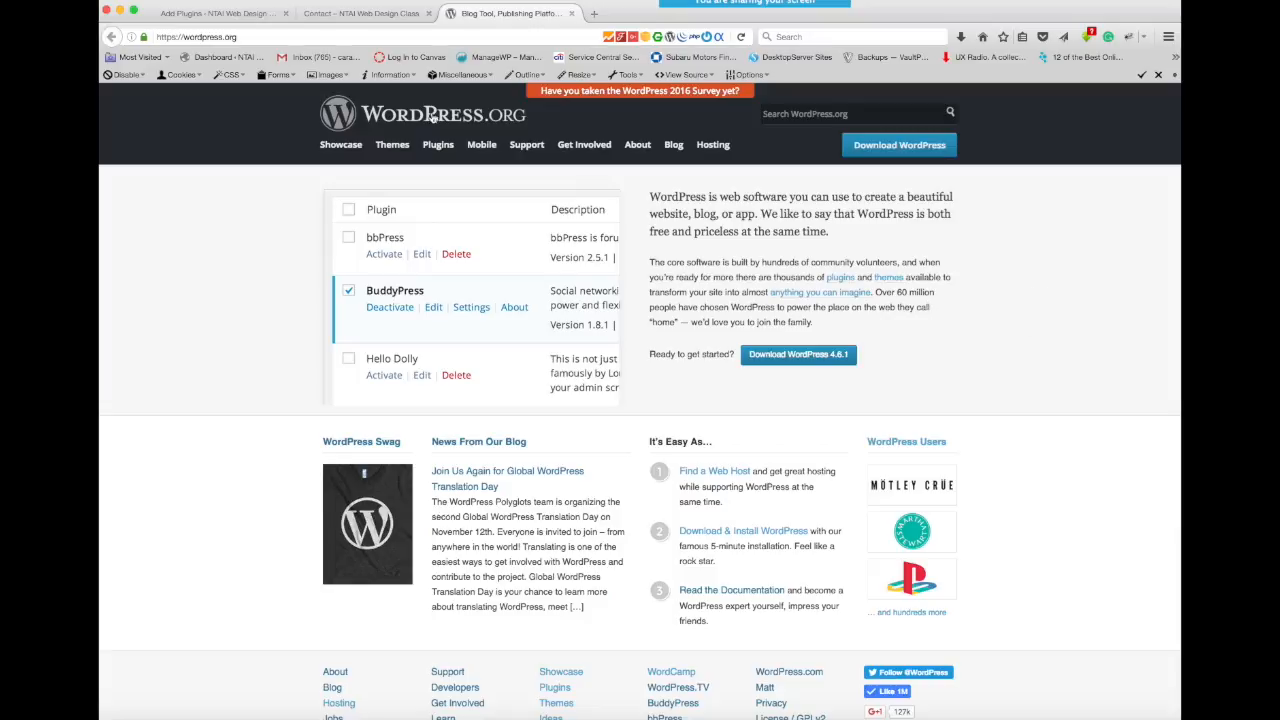
{"action": "left_click", "coordinate": [438, 145]}
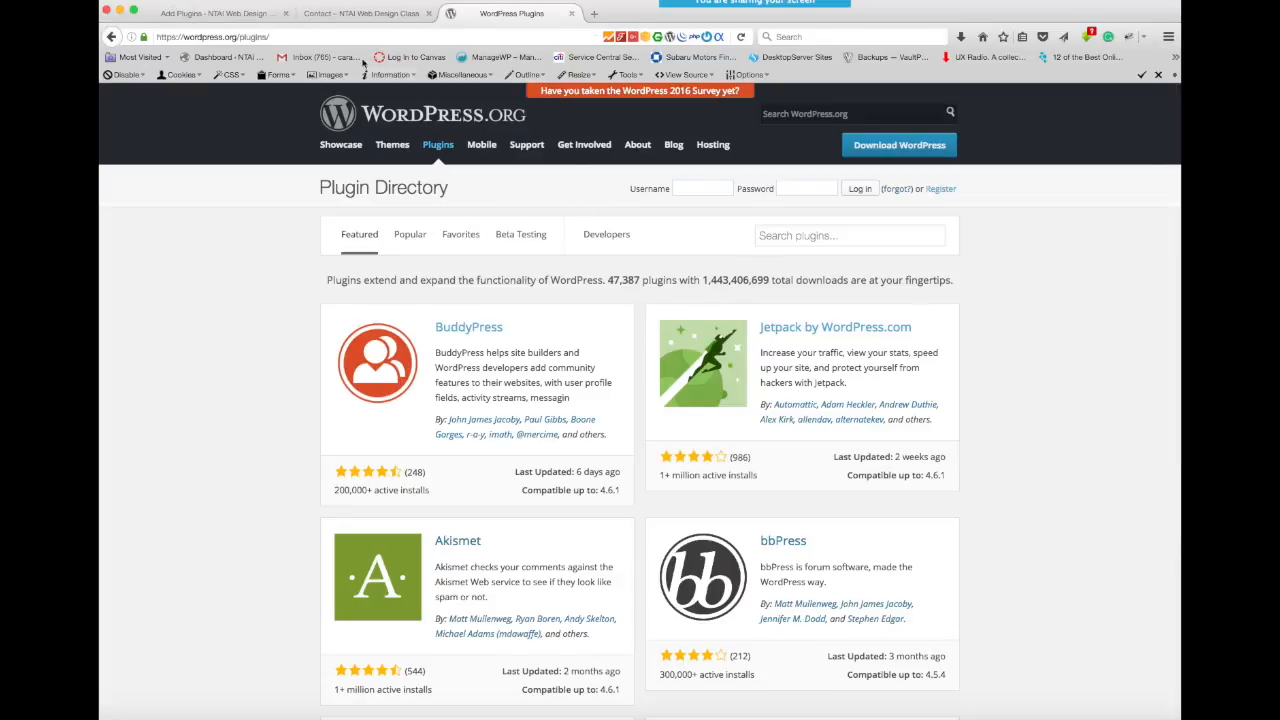
{"action": "scroll", "coordinate": [967, 311], "scroll_direction": "down", "scroll_amount": 5}
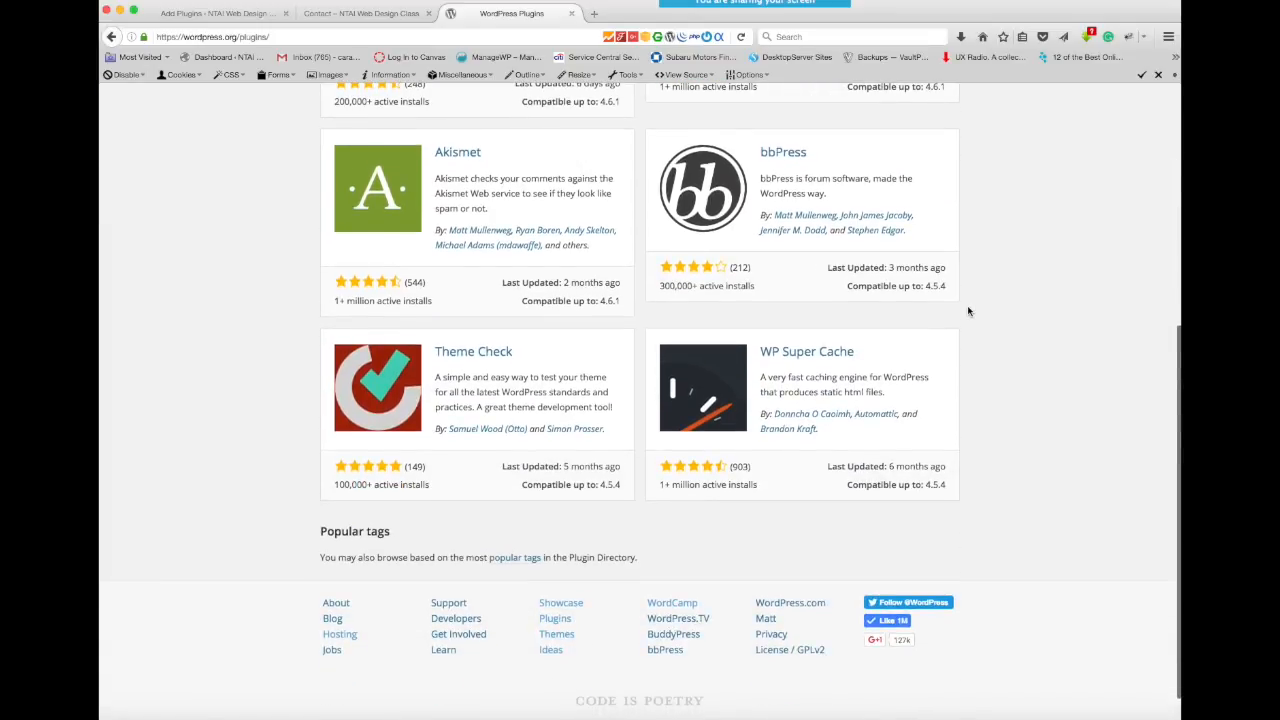
{"action": "scroll", "coordinate": [967, 311], "scroll_direction": "up", "scroll_amount": 5}
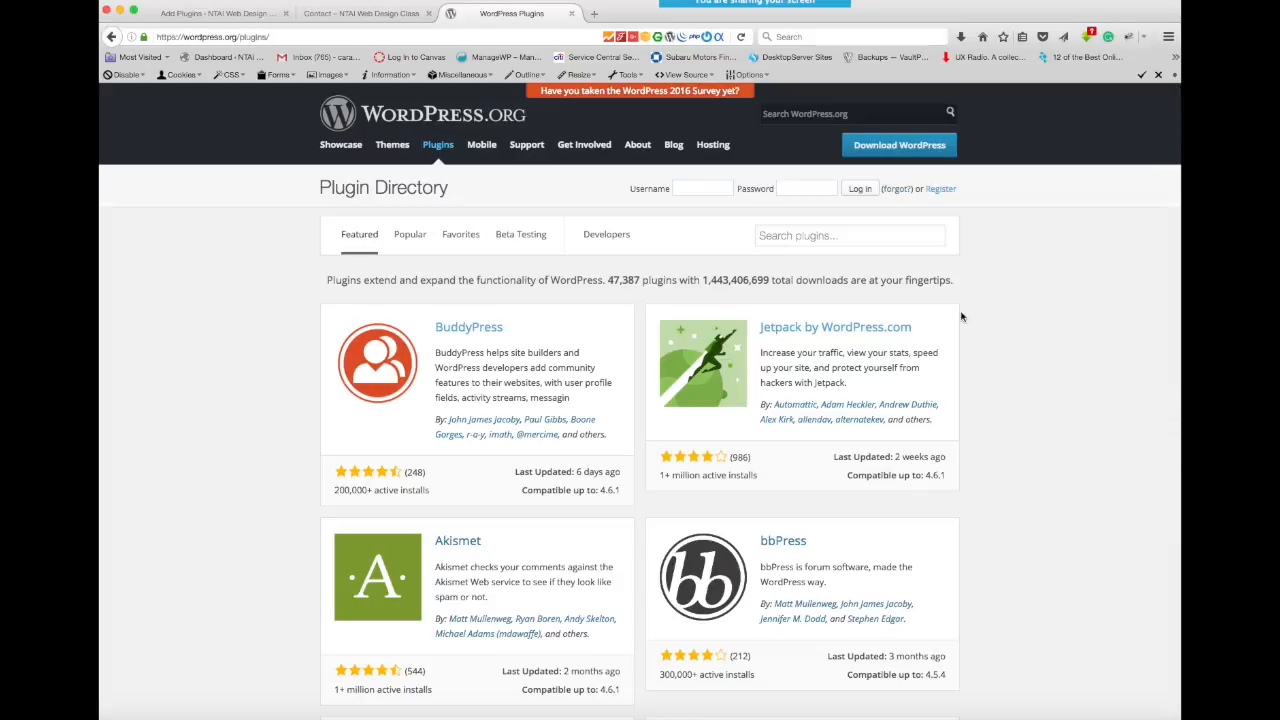
- Return to the site's Add Plugins page and check the WP Smush search results for outdated or untested plugins
{"action": "left_click", "coordinate": [238, 16]}
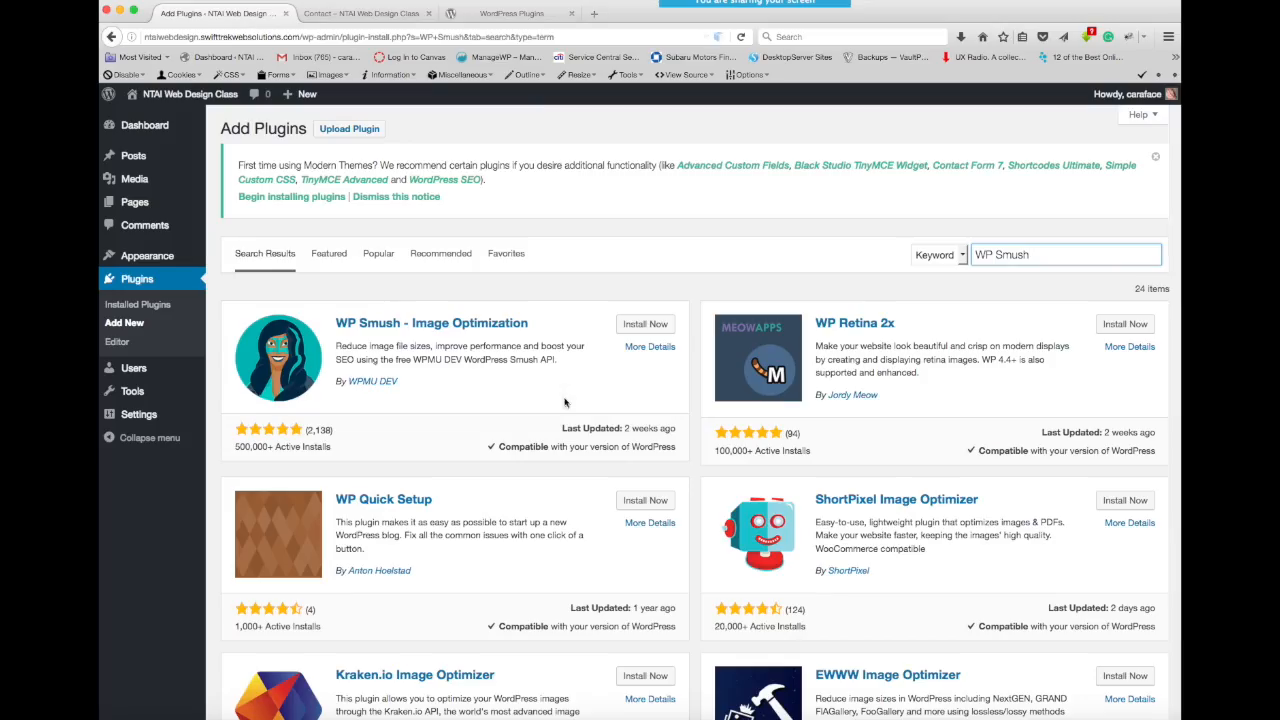
{"action": "scroll", "coordinate": [606, 507], "scroll_direction": "down", "scroll_amount": 5}
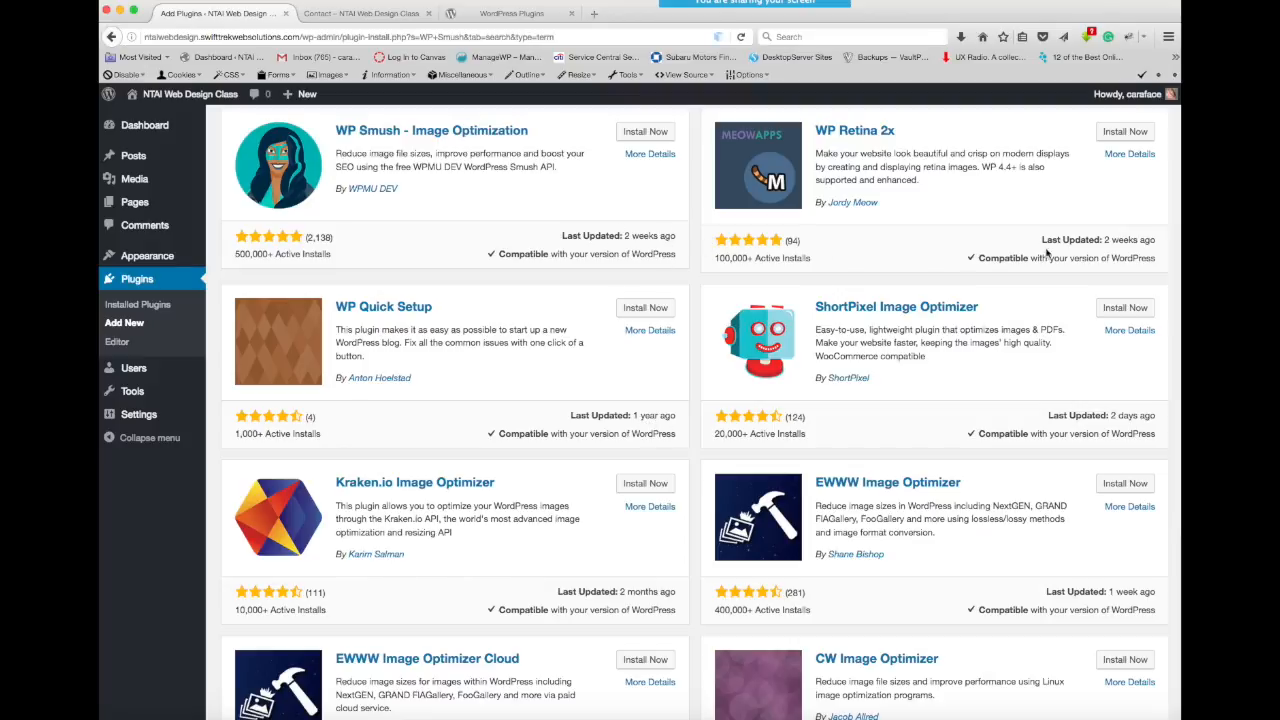
{"action": "scroll", "coordinate": [1012, 560], "scroll_direction": "down", "scroll_amount": 3}
{"action": "scroll", "coordinate": [1012, 560], "scroll_direction": "down", "scroll_amount": 2}
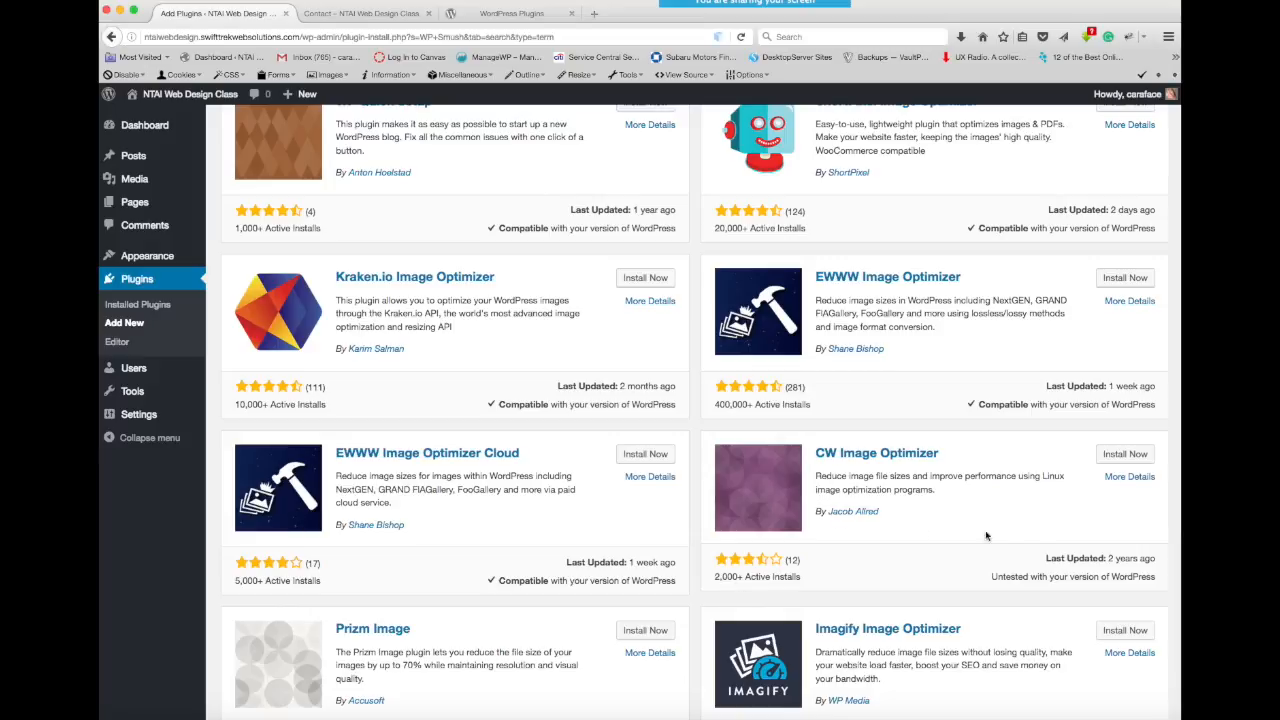
{"action": "scroll", "coordinate": [993, 537], "scroll_direction": "down", "scroll_amount": 3}
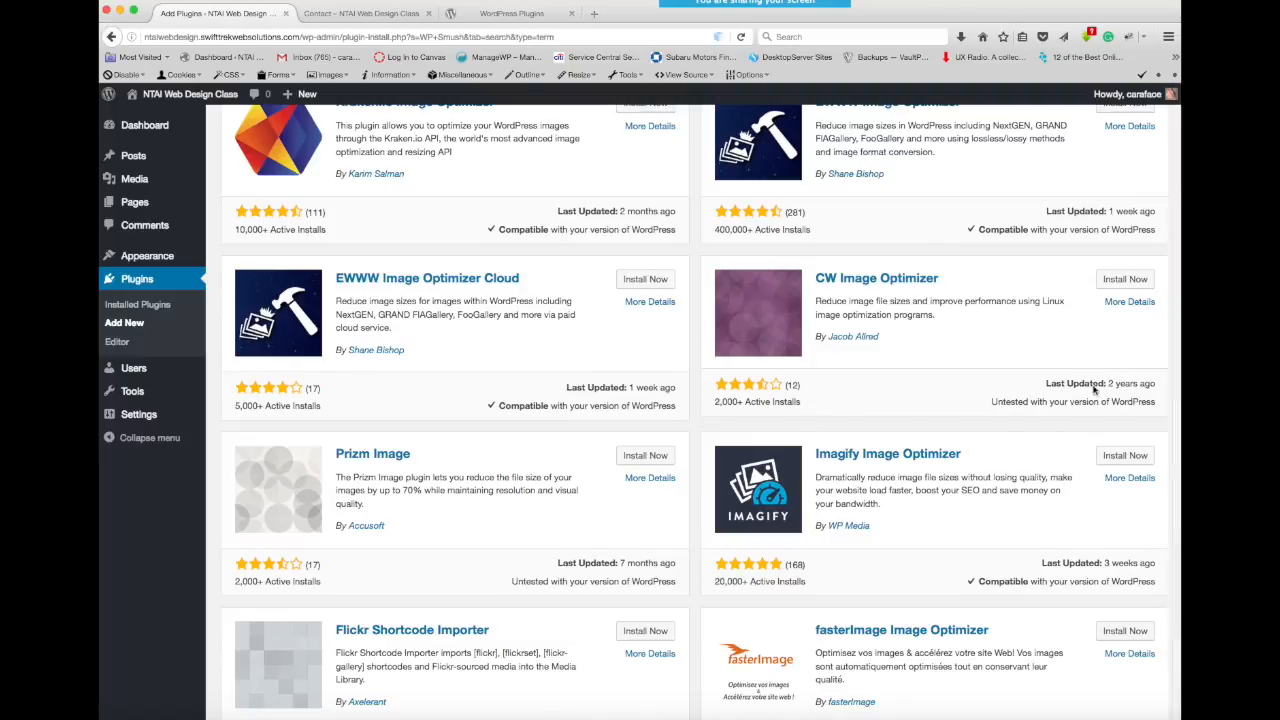
{"action": "scroll", "coordinate": [810, 389], "scroll_direction": "down", "scroll_amount": 3}
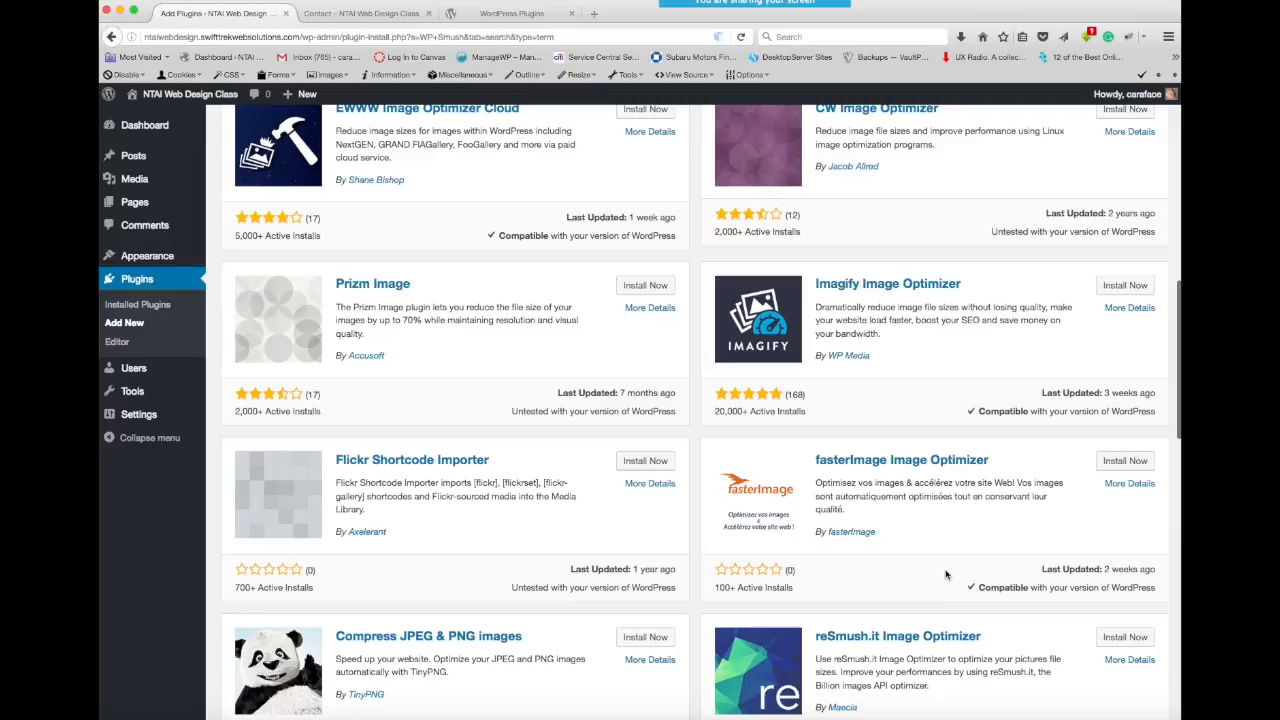
{"action": "scroll", "coordinate": [946, 574], "scroll_direction": "down", "scroll_amount": 1}
{"action": "scroll", "coordinate": [946, 574], "scroll_direction": "down", "scroll_amount": 7}
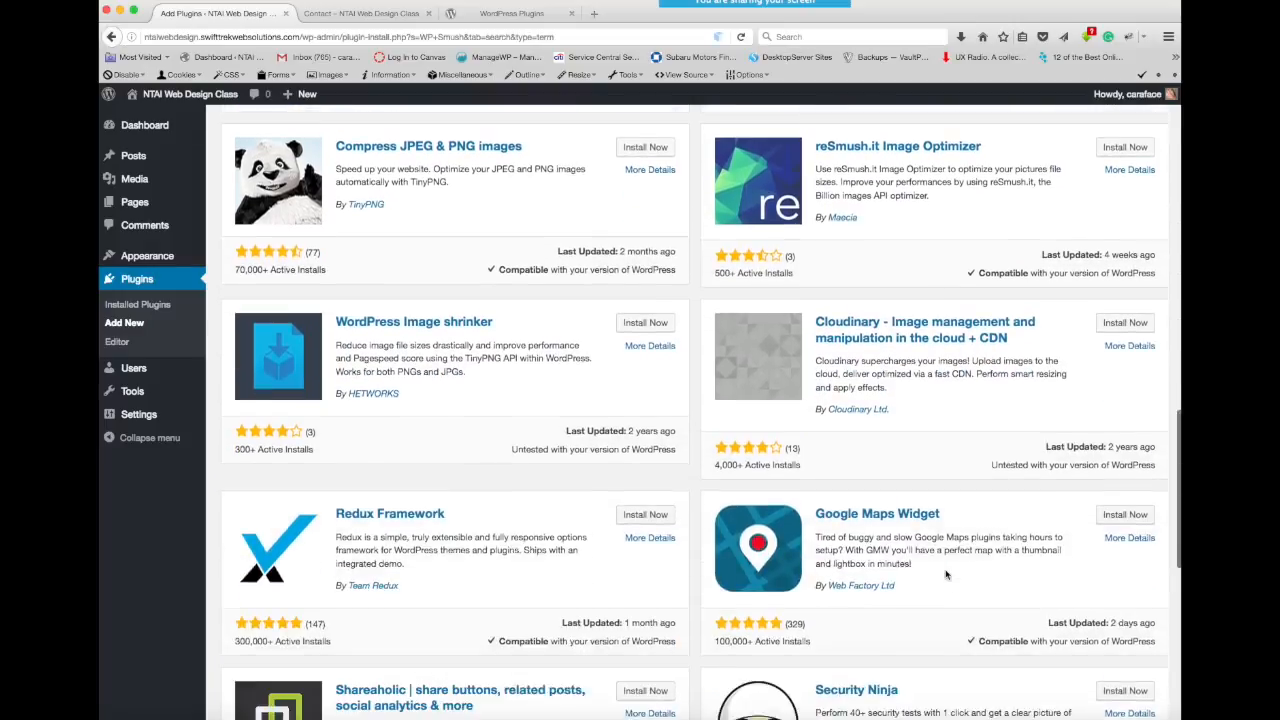
{"action": "scroll", "coordinate": [946, 574], "scroll_direction": "up", "scroll_amount": 12}
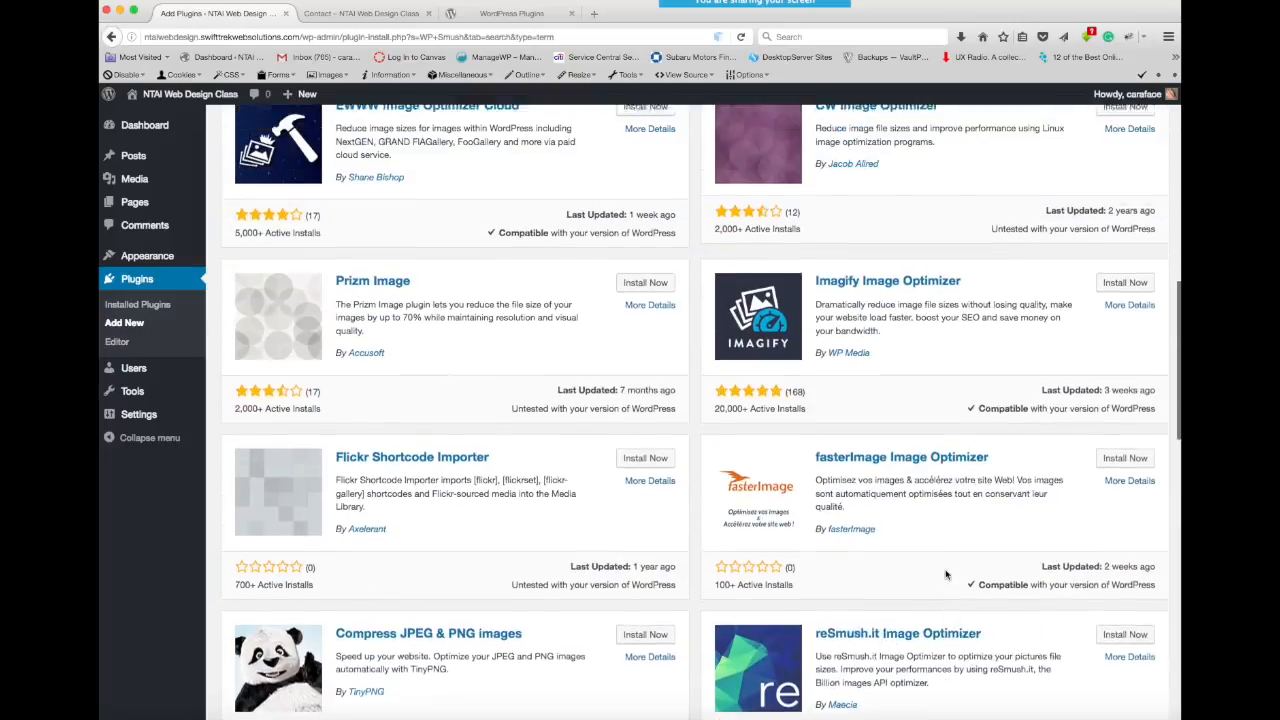
{"action": "scroll", "coordinate": [946, 574], "scroll_direction": "up", "scroll_amount": 6}
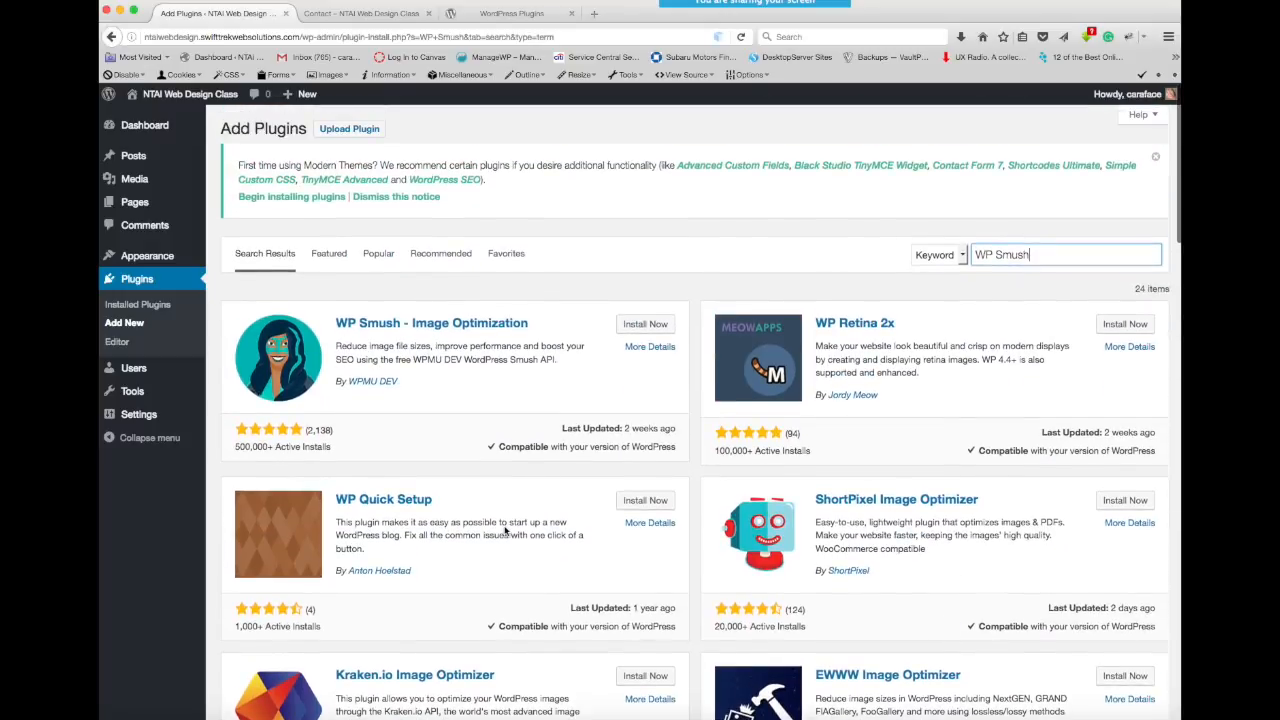
- Show the details of WP Smush - Image Optimization and read its user reviews
{"action": "left_click", "coordinate": [468, 326]}
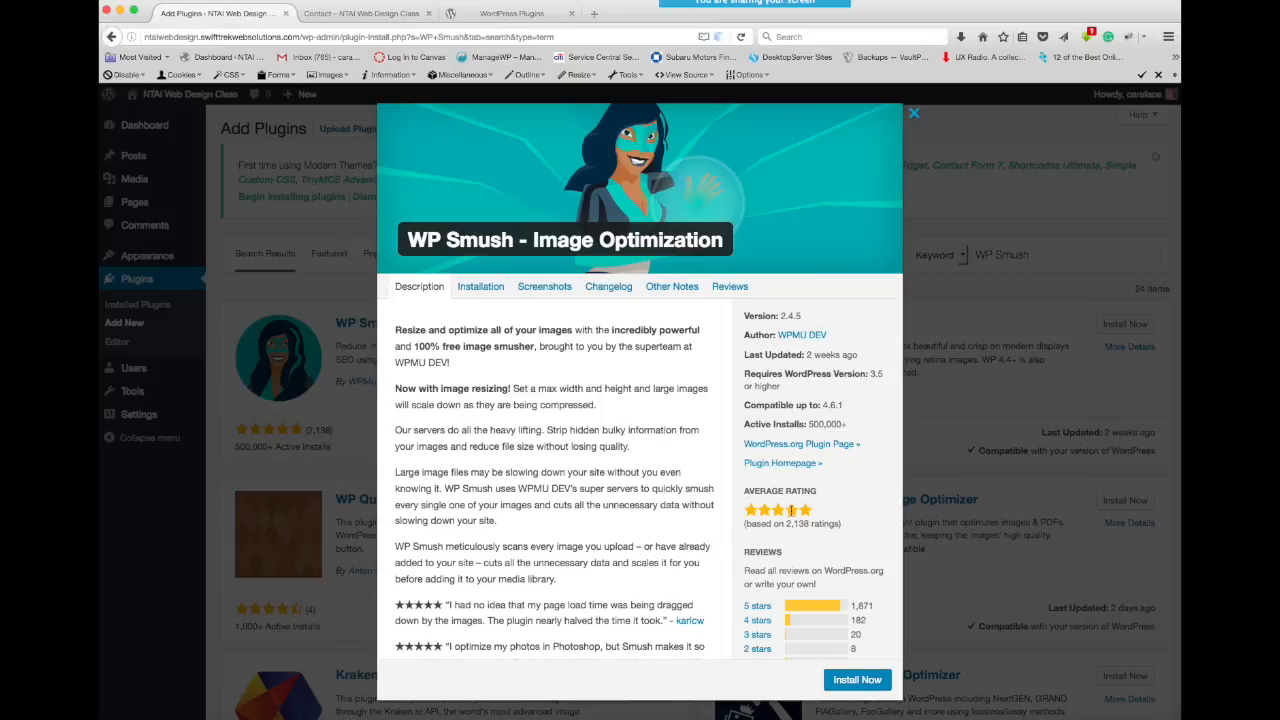
{"action": "left_click", "coordinate": [730, 286]}
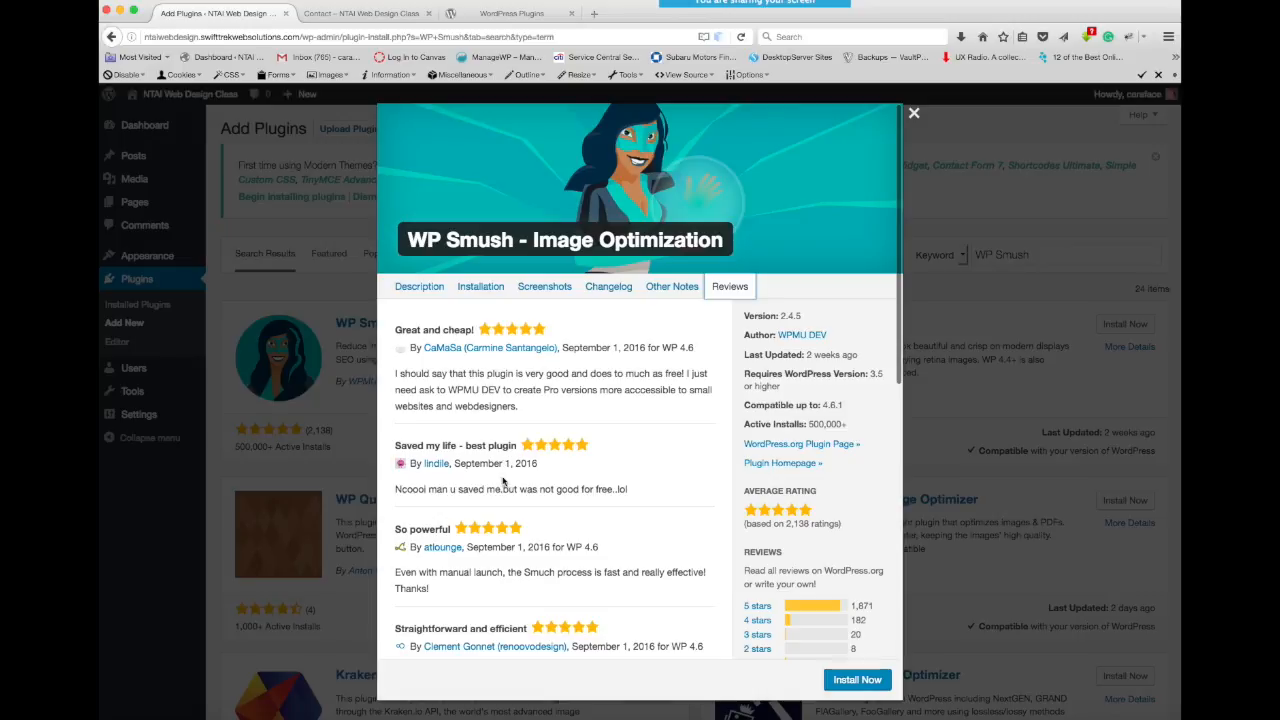
{"action": "scroll", "coordinate": [459, 598], "scroll_direction": "down", "scroll_amount": 5}
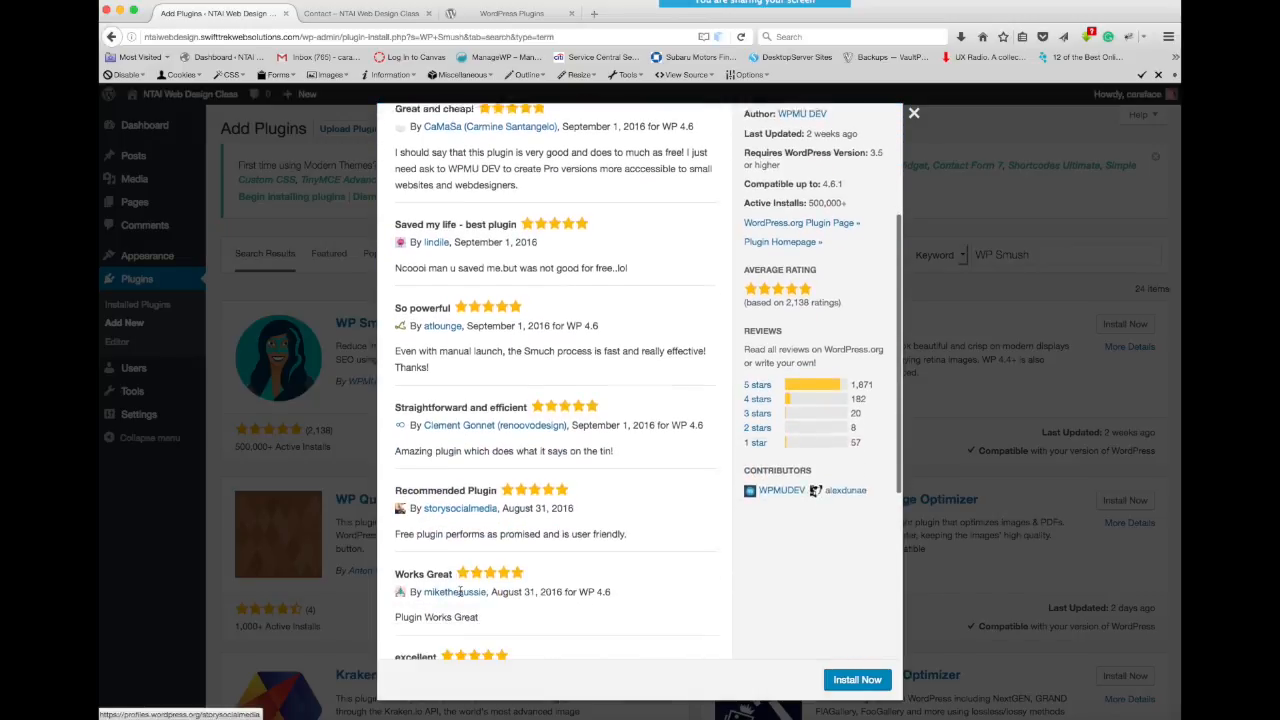
{"action": "scroll", "coordinate": [460, 596], "scroll_direction": "up", "scroll_amount": 5}
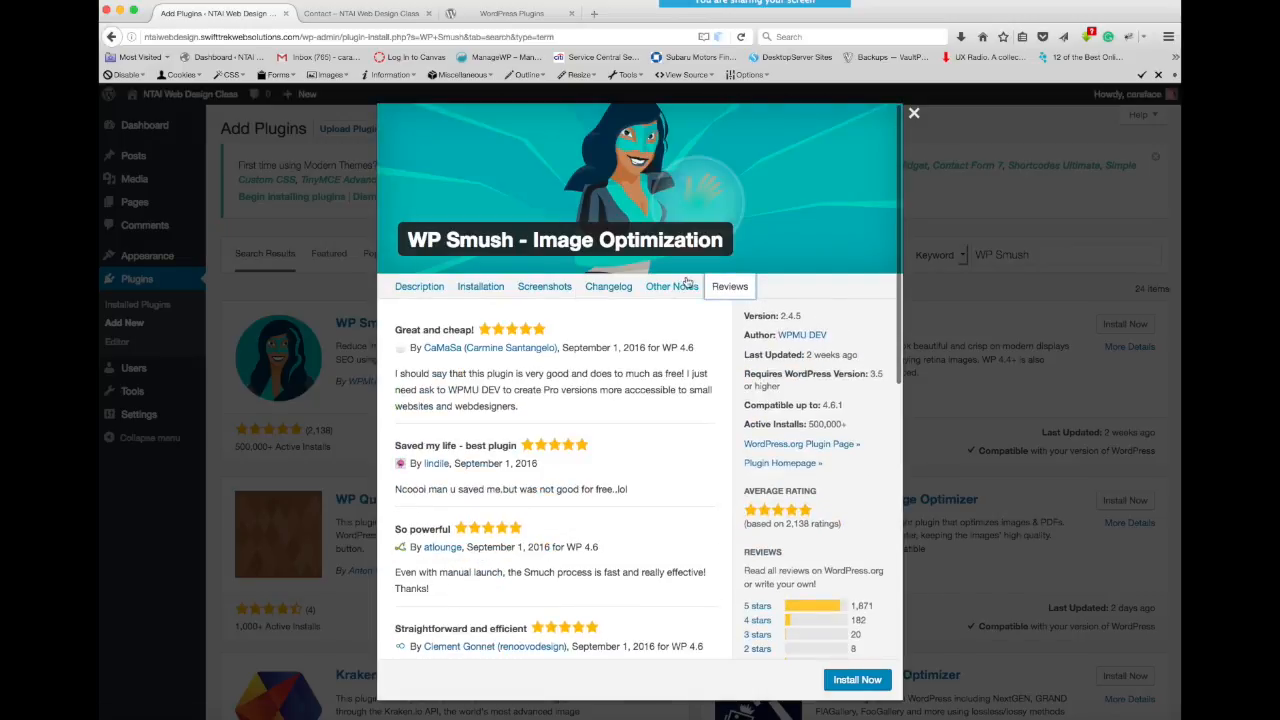
- Read through the WP Smush changelog, examining the fixes and features of its recent versions
{"action": "left_click", "coordinate": [605, 289]}
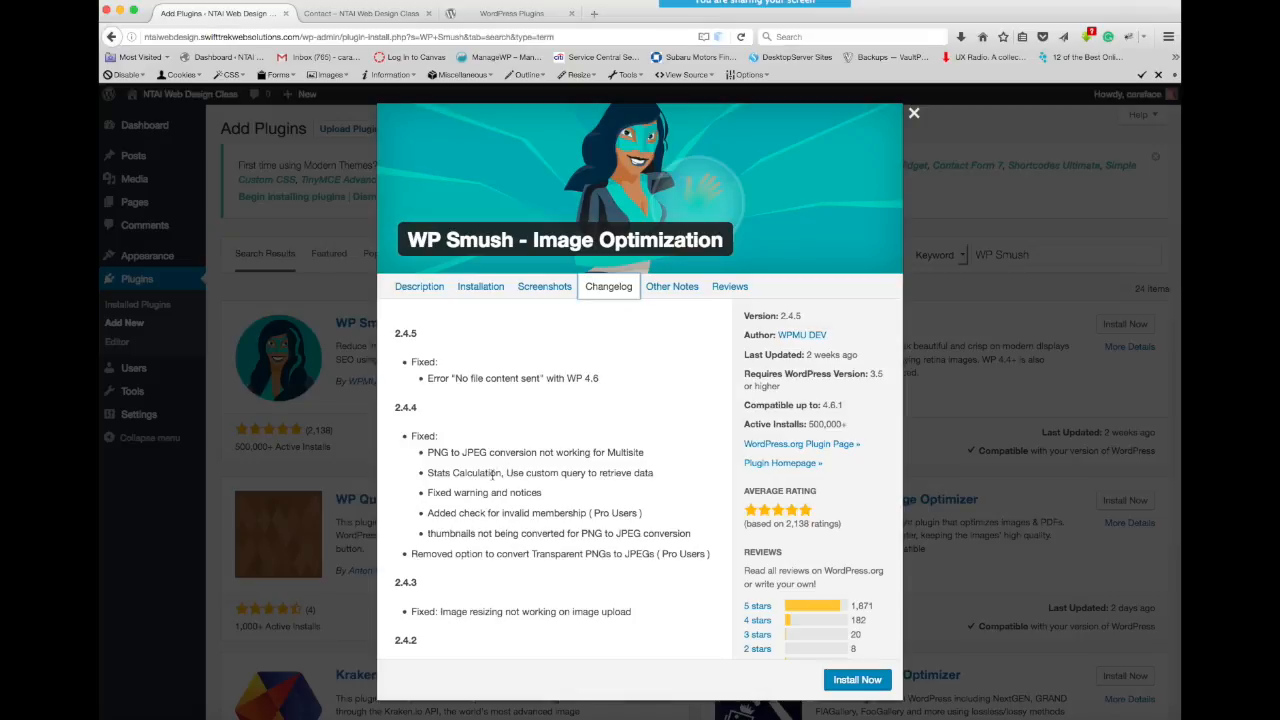
{"action": "scroll", "coordinate": [492, 478], "scroll_direction": "down", "scroll_amount": 4}
{"action": "scroll", "coordinate": [492, 478], "scroll_direction": "down", "scroll_amount": 6}
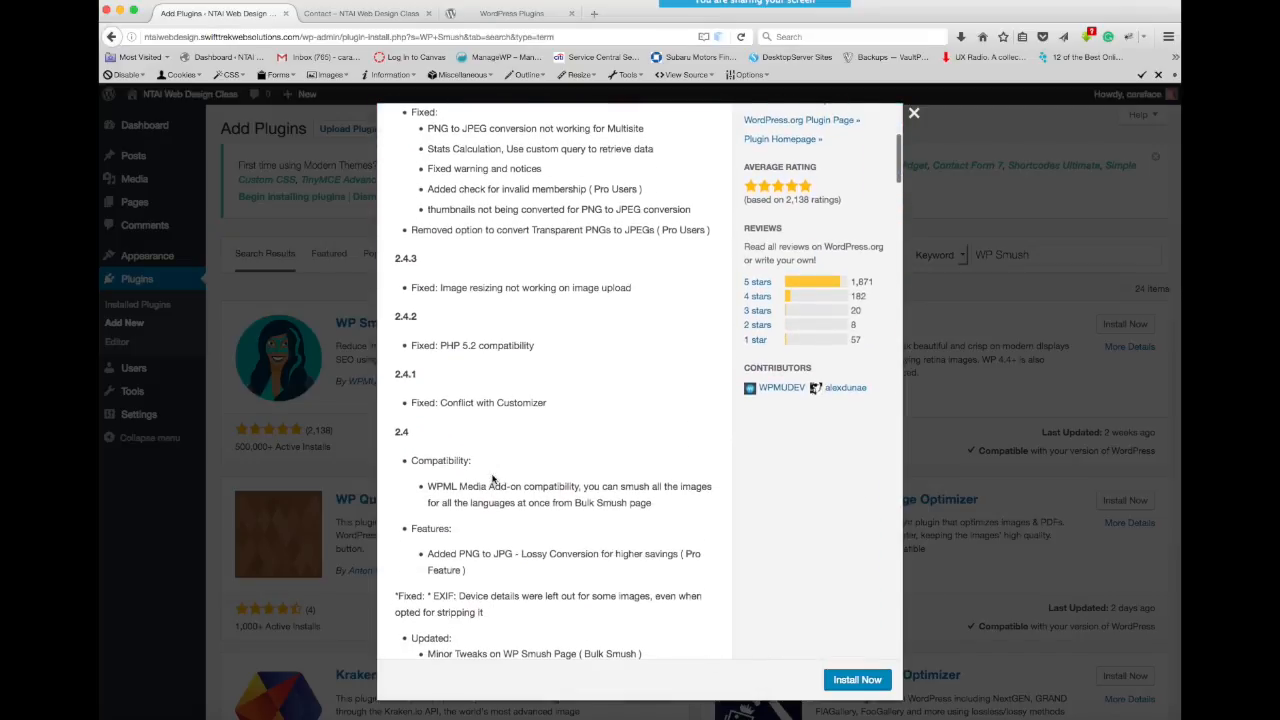
{"action": "scroll", "coordinate": [492, 478], "scroll_direction": "down", "scroll_amount": 6}
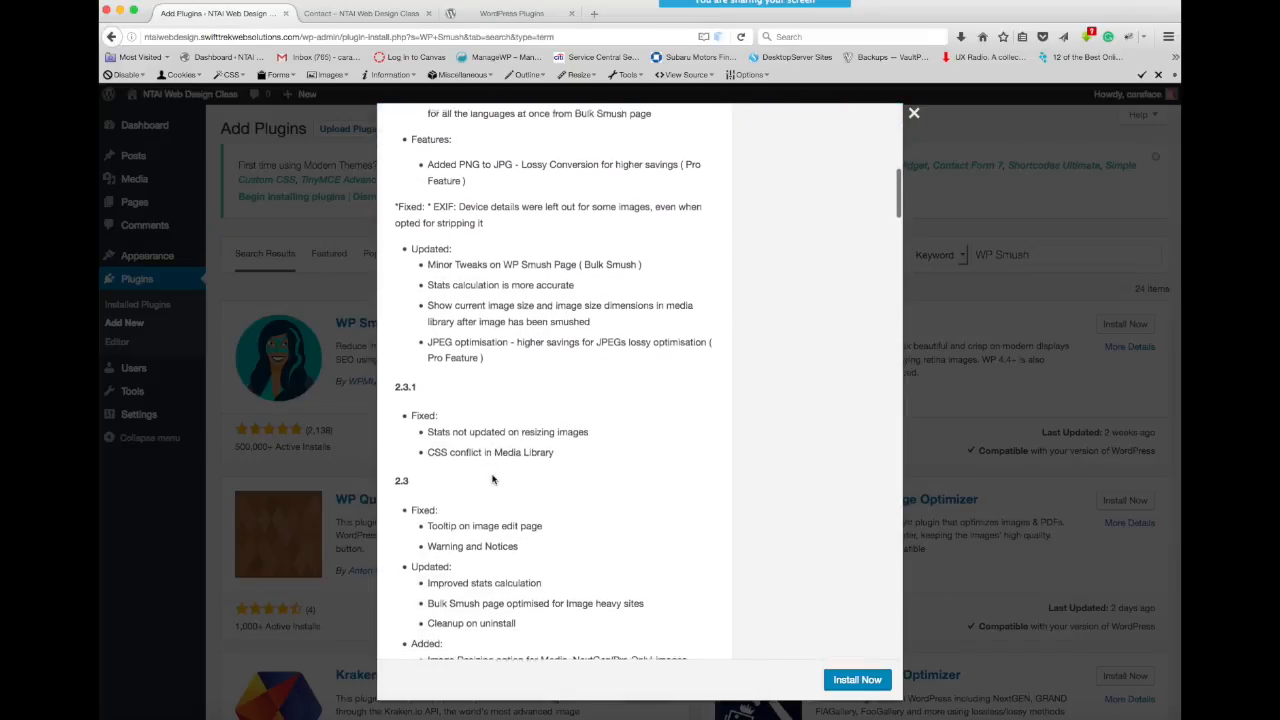
{"action": "scroll", "coordinate": [492, 478], "scroll_direction": "down", "scroll_amount": 7}
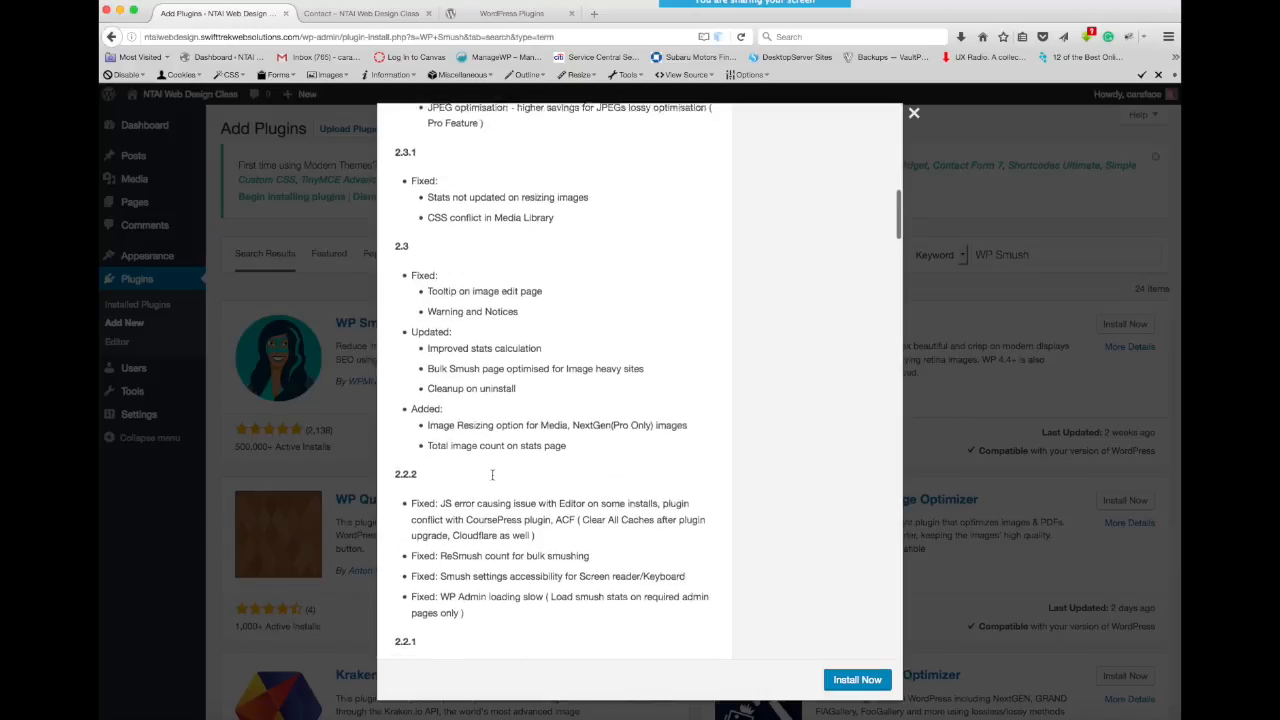
{"action": "scroll", "coordinate": [492, 478], "scroll_direction": "down", "scroll_amount": 3}
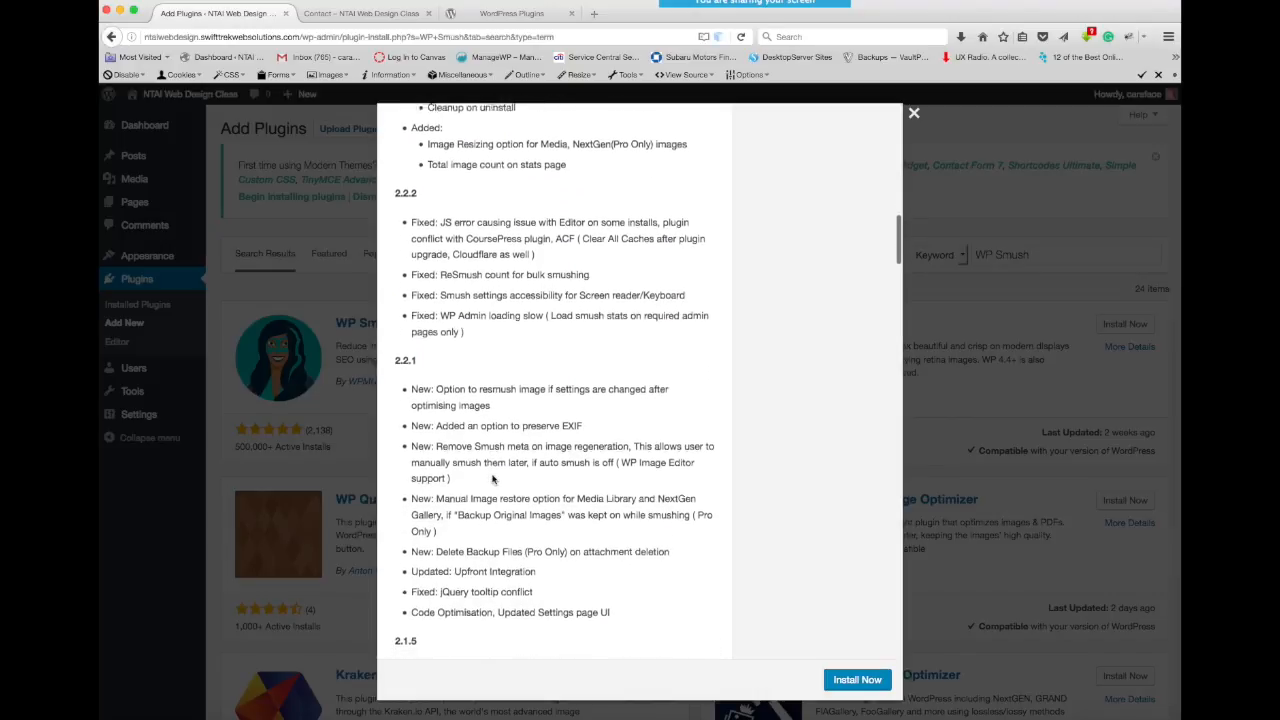
{"action": "scroll", "coordinate": [492, 478], "scroll_direction": "up", "scroll_amount": 20}
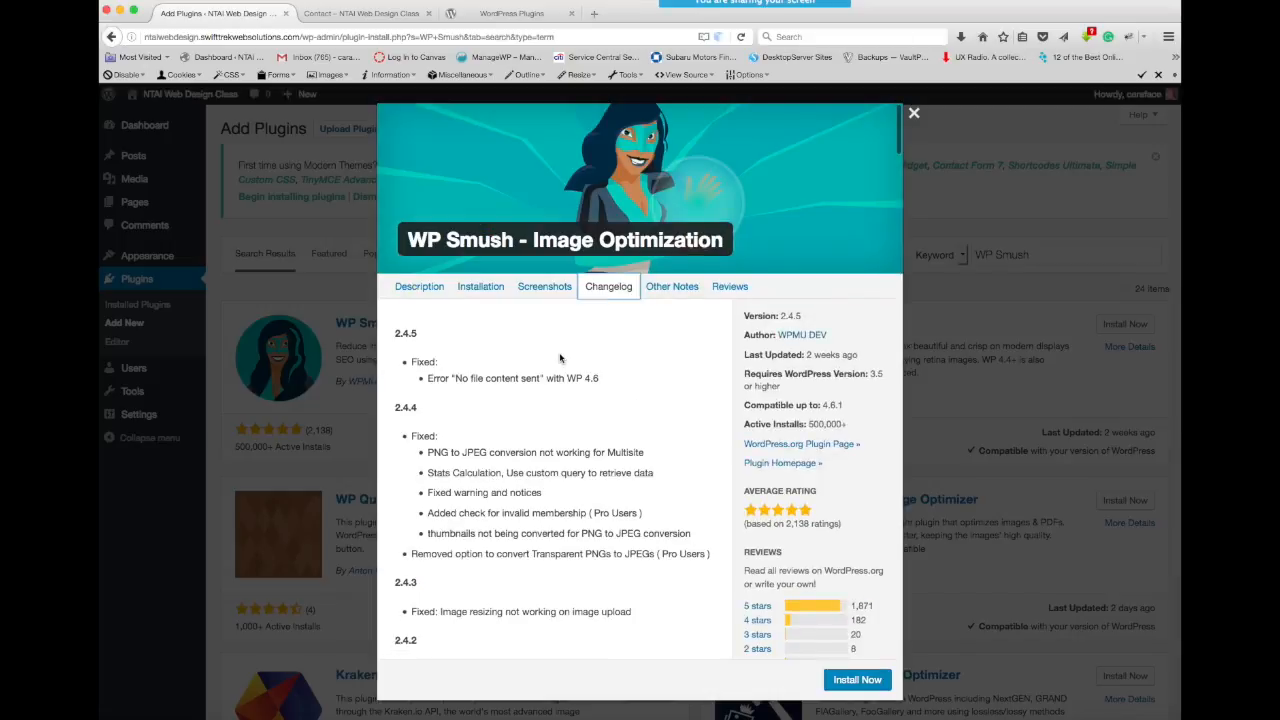
- Examine the WP Smush screenshots, installation instructions and description in the plugin details
{"action": "left_click", "coordinate": [546, 289]}
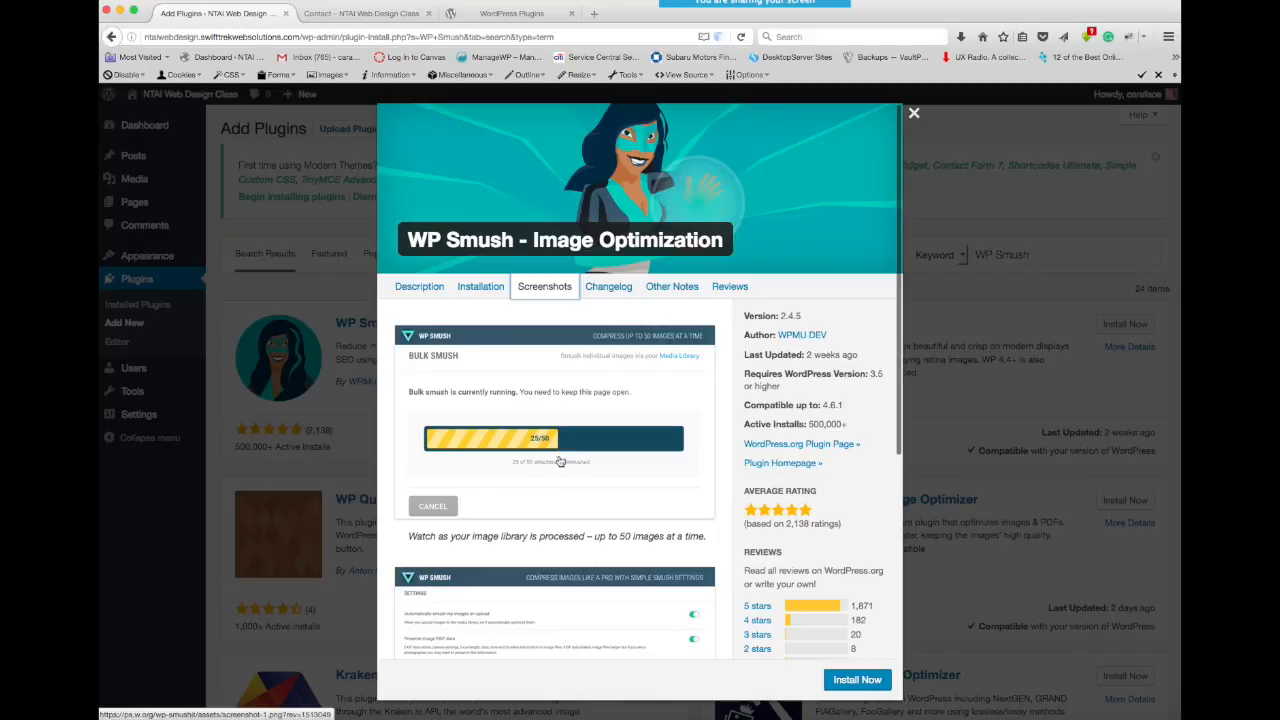
{"action": "scroll", "coordinate": [556, 470], "scroll_direction": "down", "scroll_amount": 3}
{"action": "scroll", "coordinate": [556, 470], "scroll_direction": "down", "scroll_amount": 3}
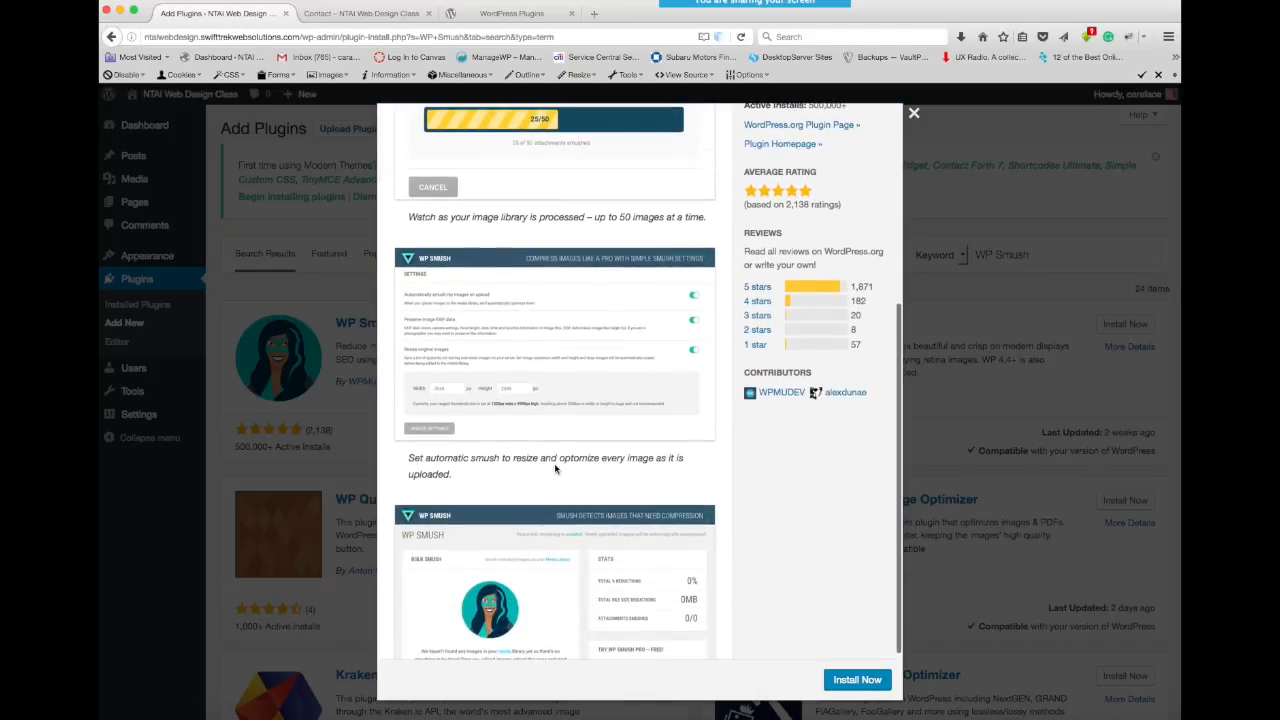
{"action": "scroll", "coordinate": [556, 469], "scroll_direction": "up", "scroll_amount": 5}
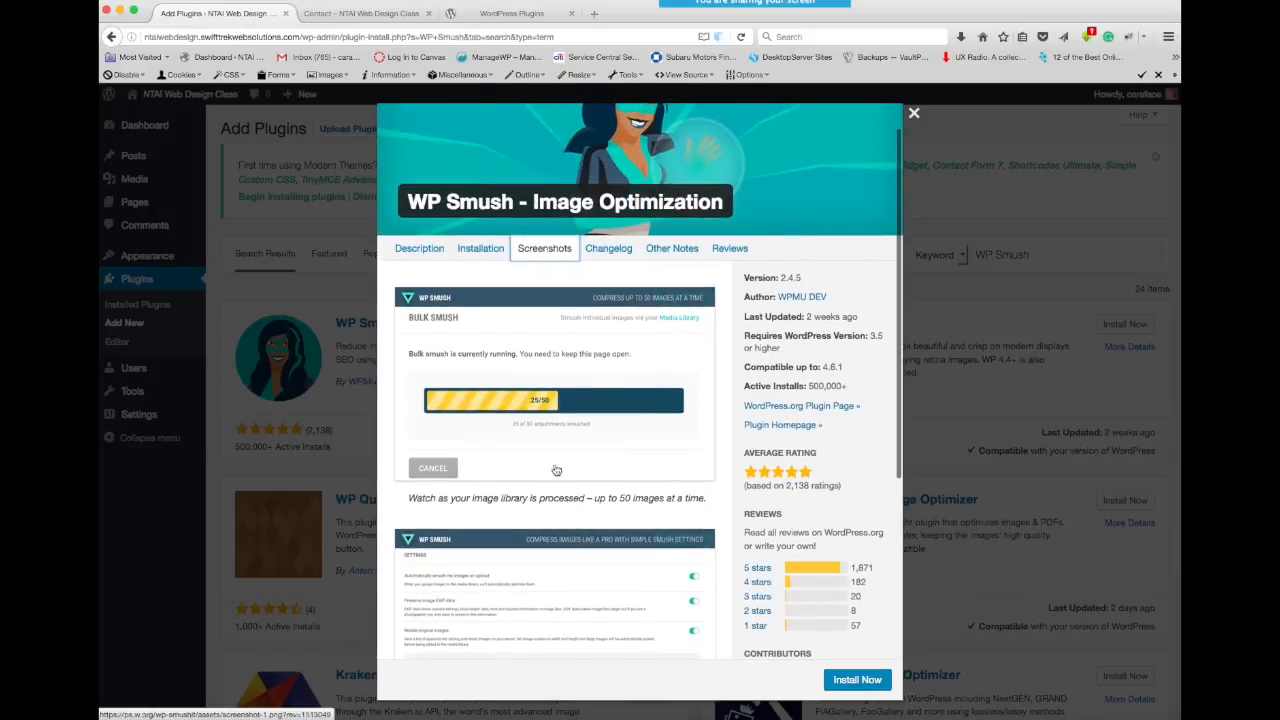
{"action": "scroll", "coordinate": [552, 379], "scroll_direction": "down", "scroll_amount": 1}
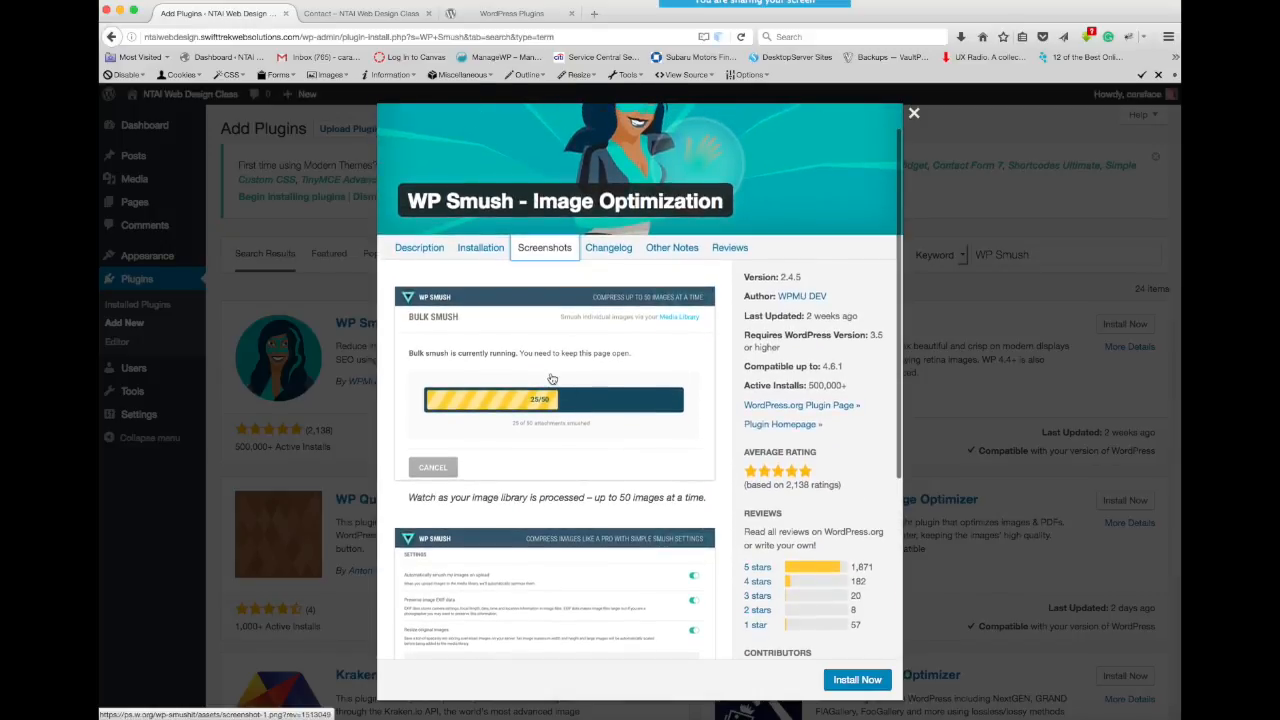
{"action": "scroll", "coordinate": [551, 379], "scroll_direction": "down", "scroll_amount": 6}
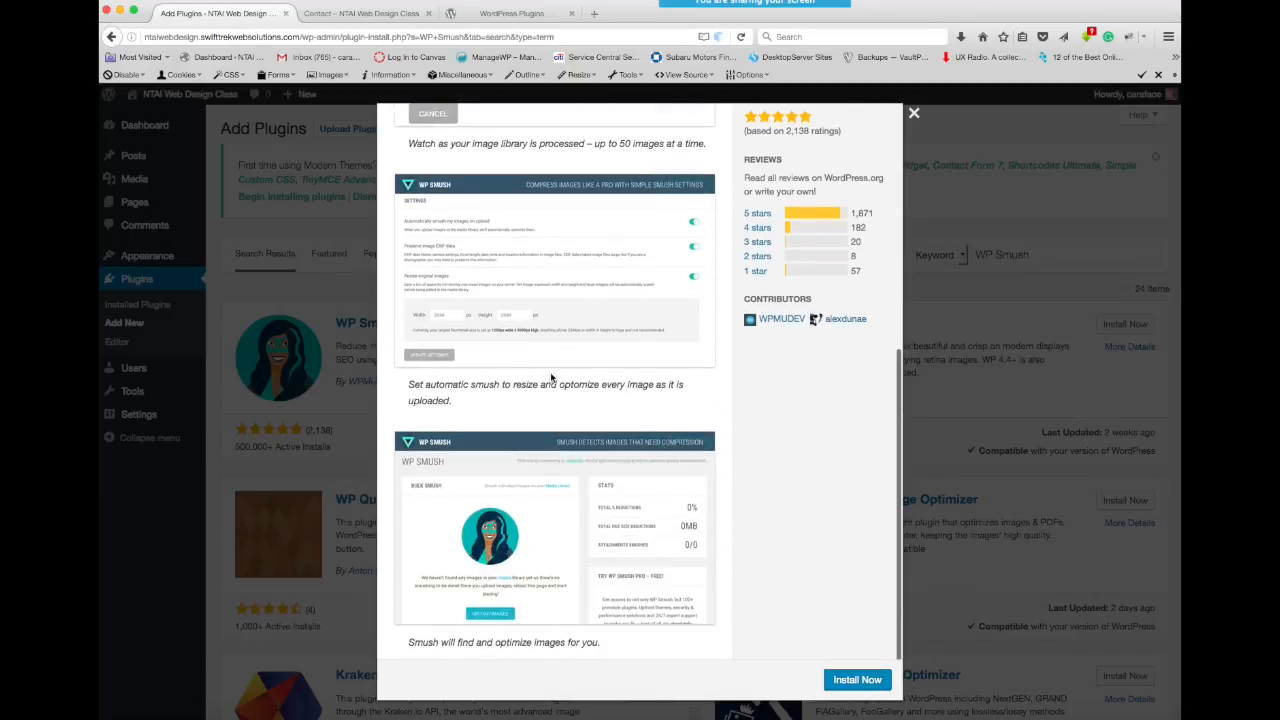
{"action": "scroll", "coordinate": [551, 379], "scroll_direction": "up", "scroll_amount": 7}
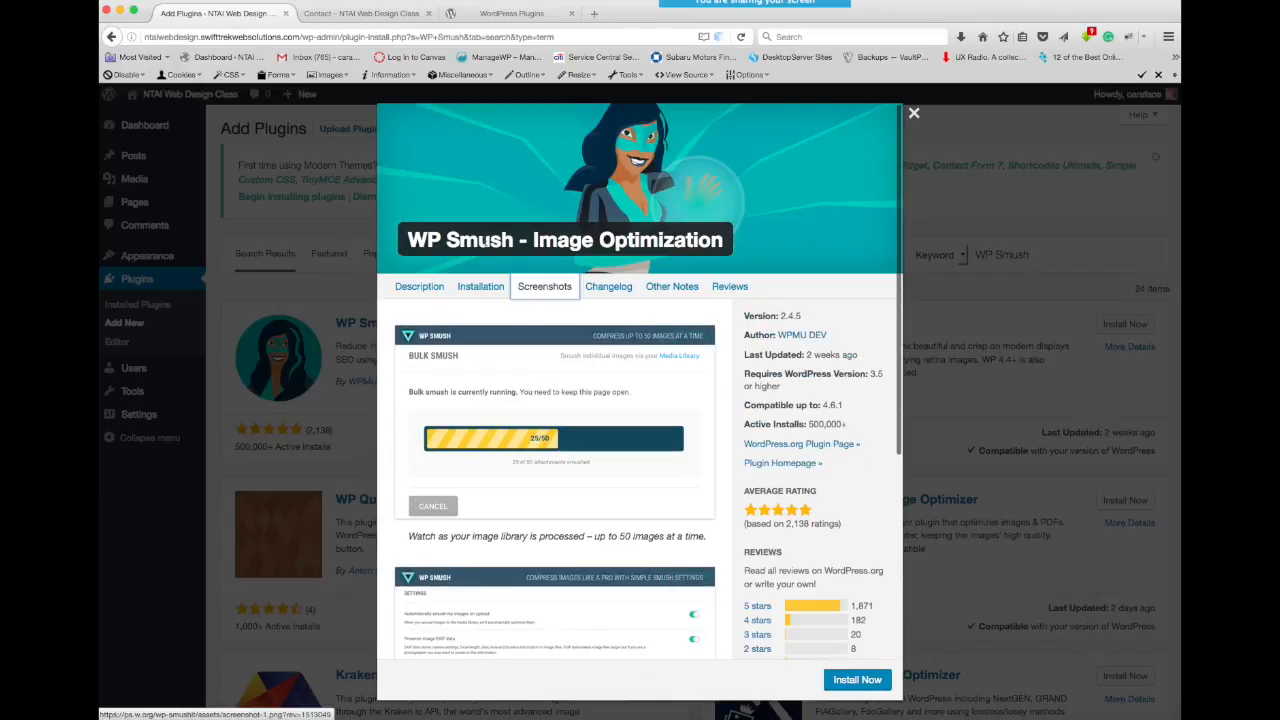
{"action": "left_click", "coordinate": [478, 288]}
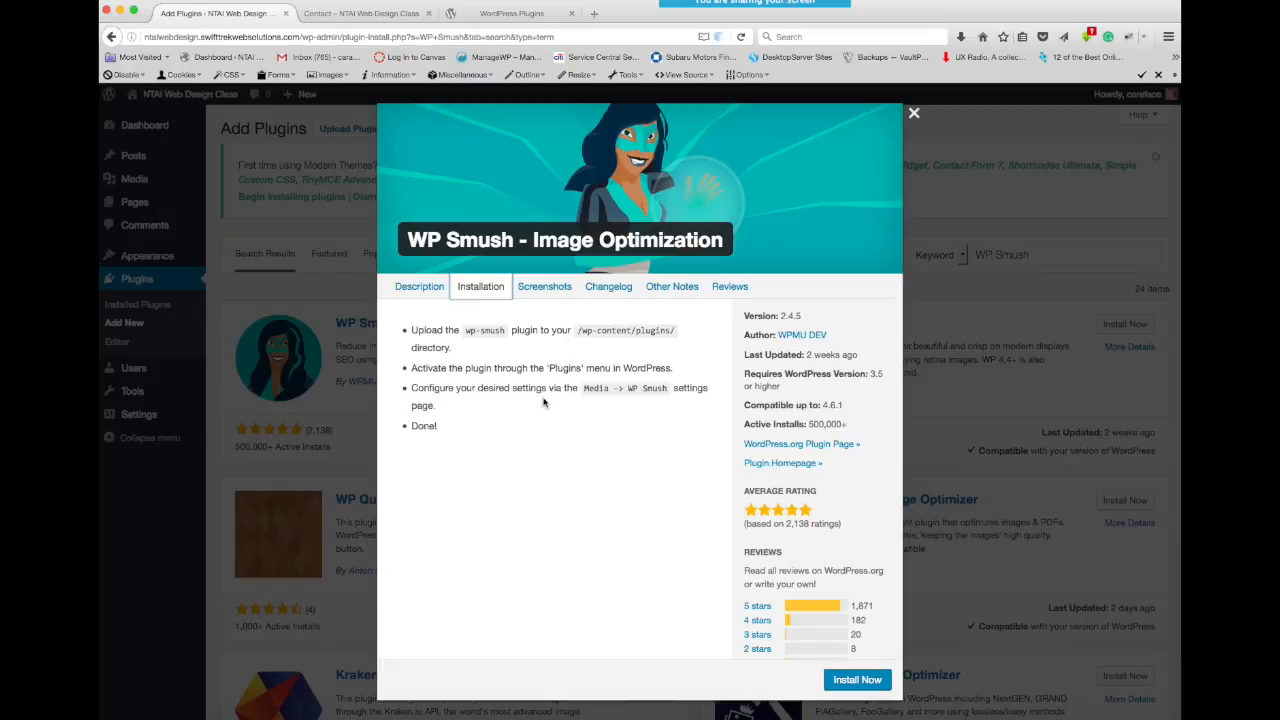
{"action": "left_click", "coordinate": [419, 290]}
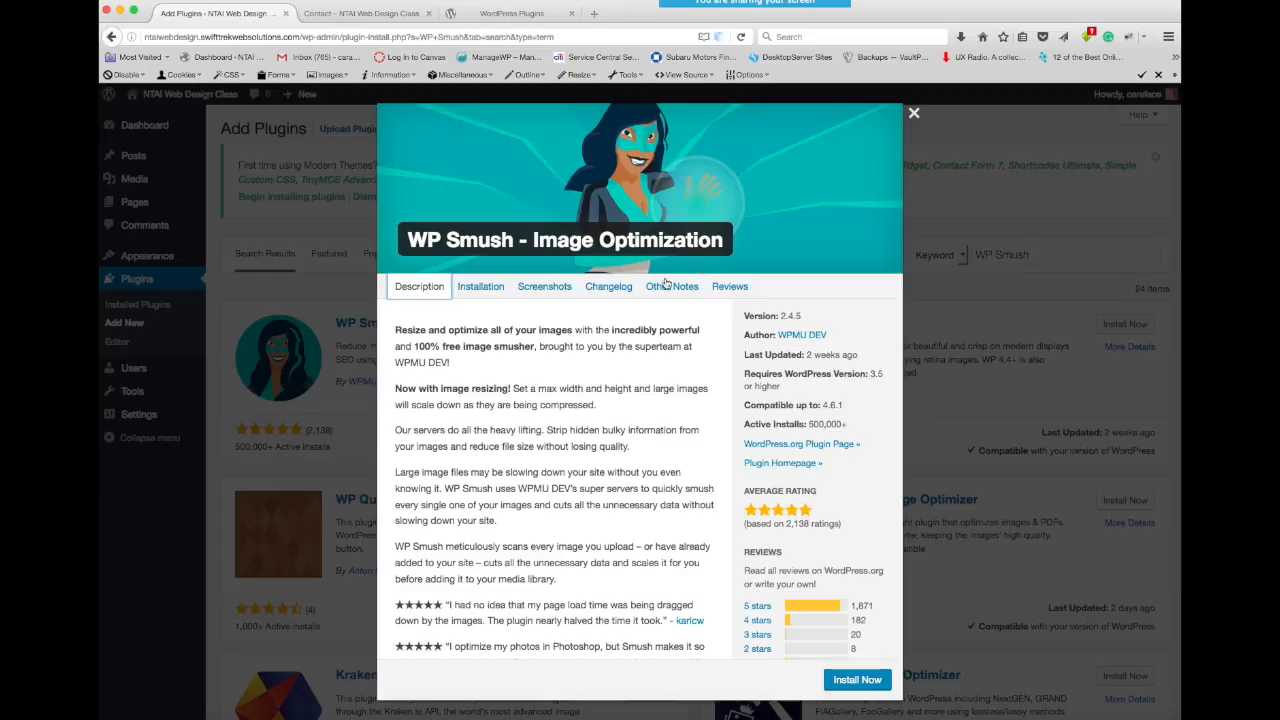
- Close the plugin details and install WP Smush - Image Optimization from the search results
{"action": "left_click", "coordinate": [914, 116]}
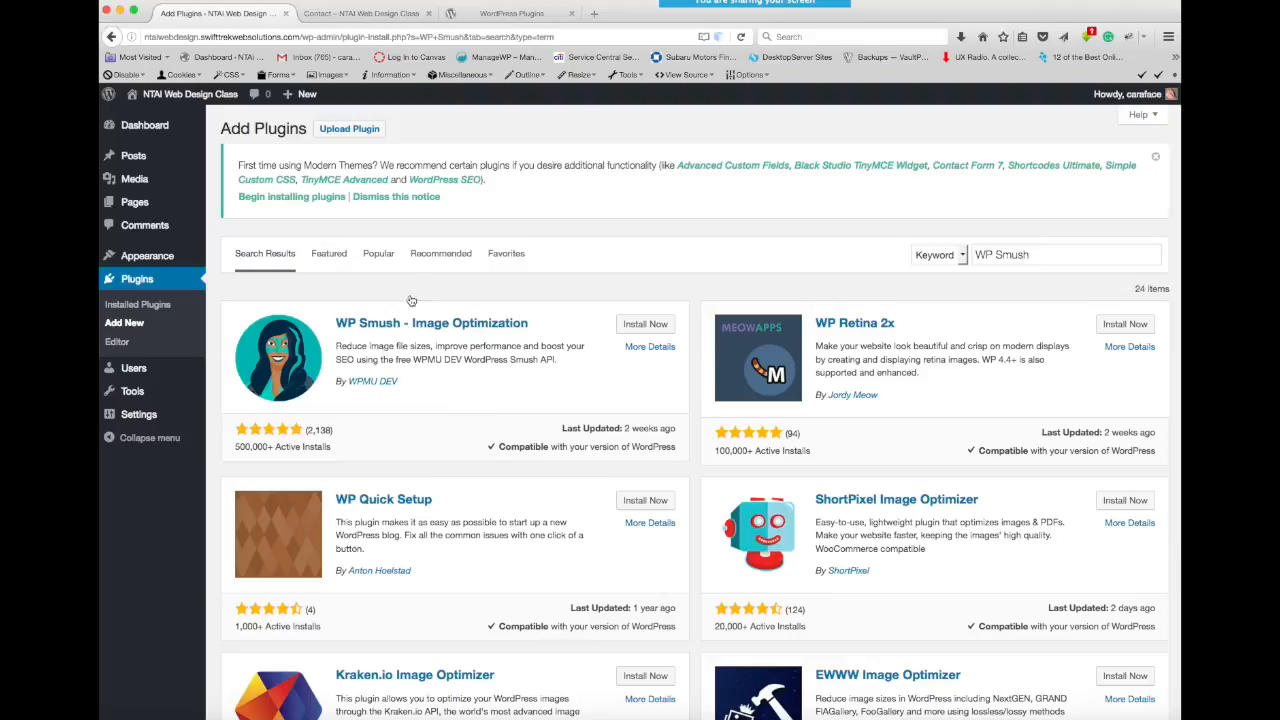
{"action": "left_click", "coordinate": [642, 323]}
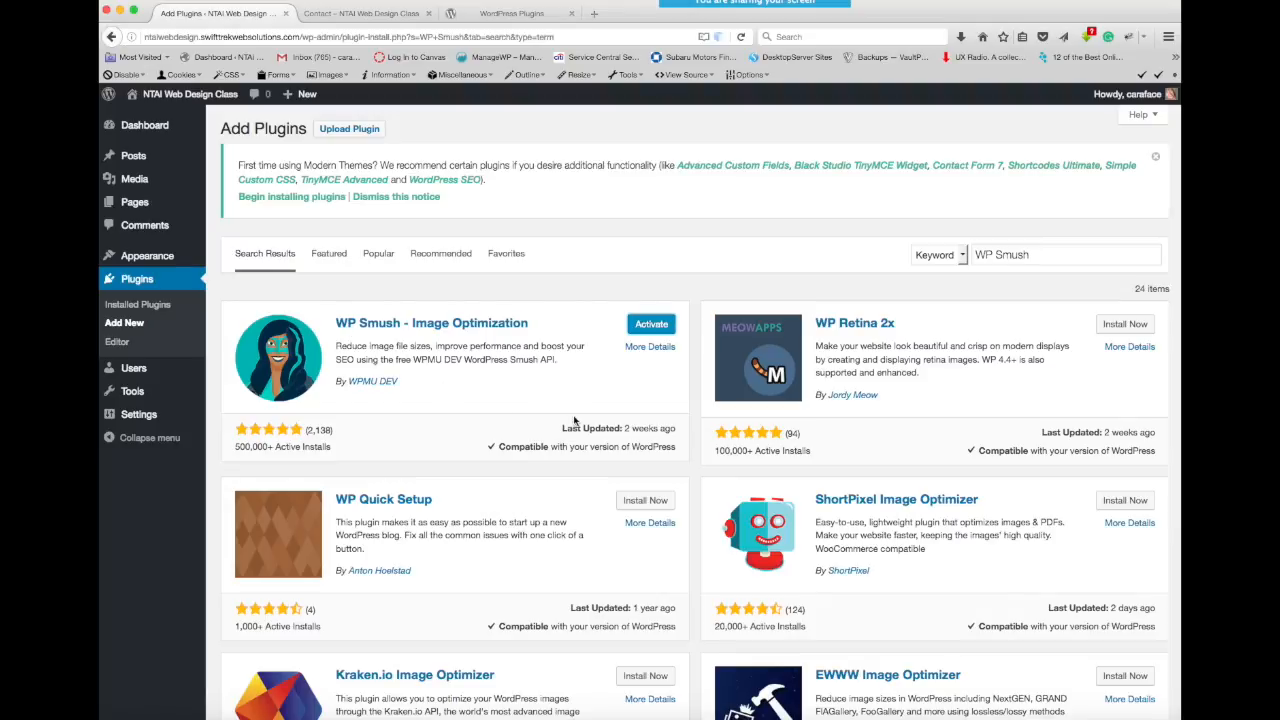
- Search the plugin directory for wpforms and install Easy WordPress Contact Form Plugin - WPForms Lite
{"action": "left_click_drag", "start_coordinate": [1038, 254], "coordinate": [962, 255]}
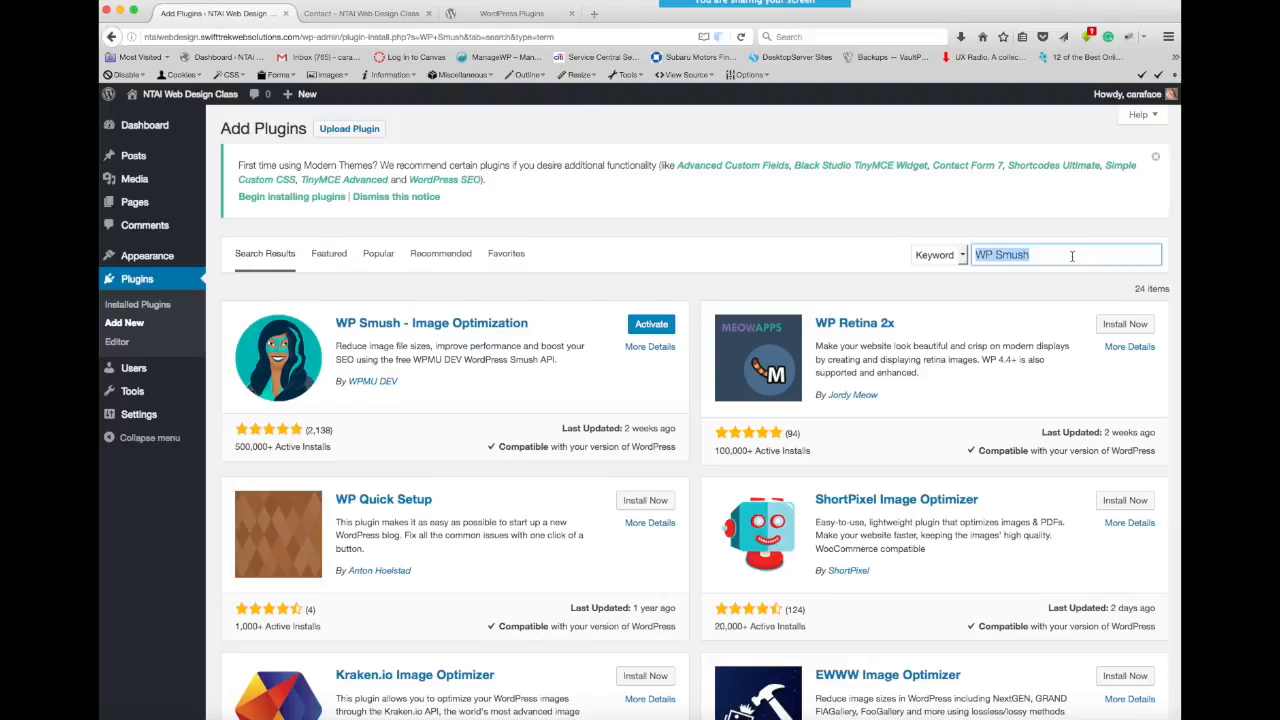
{"action": "type", "text": "wp"}
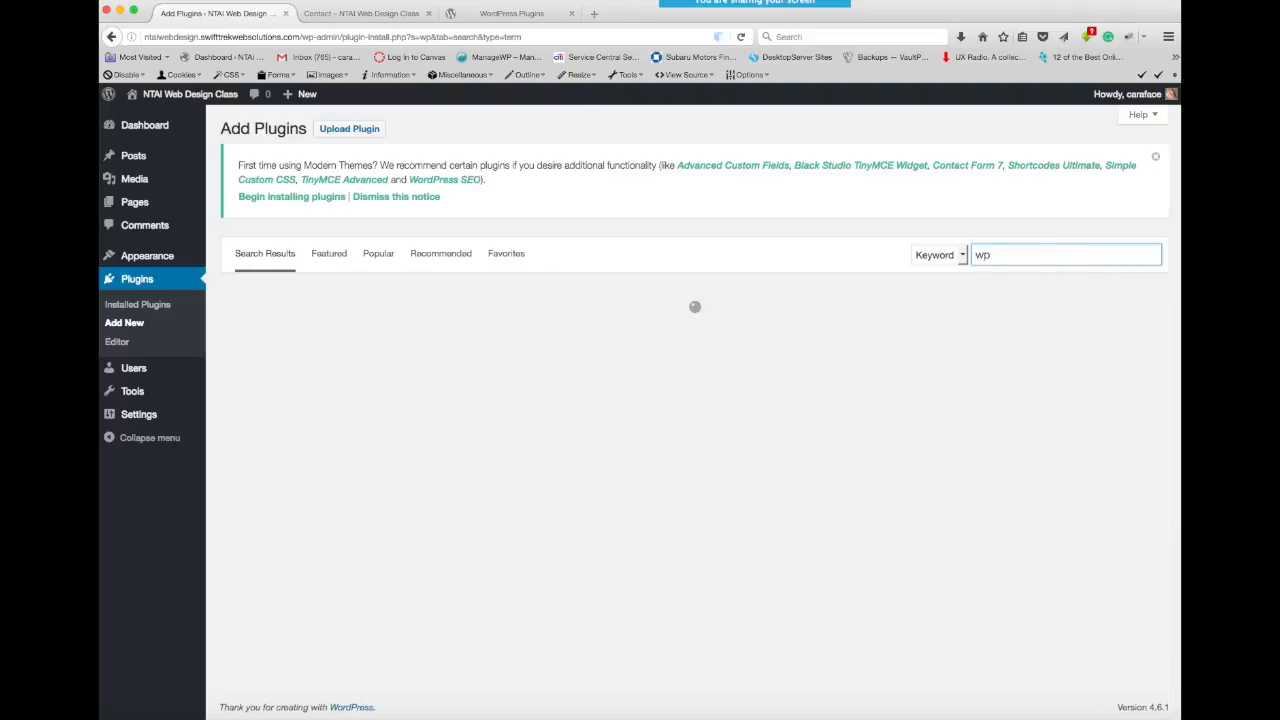
{"action": "type", "text": "forms"}
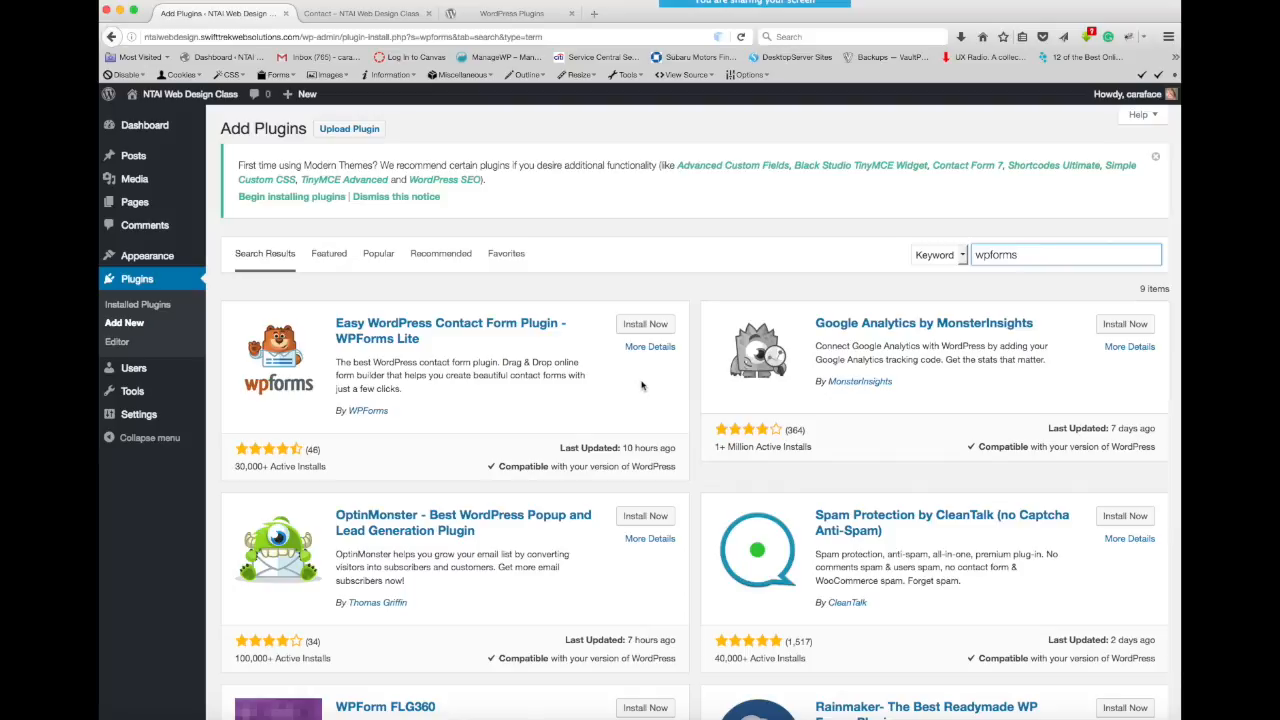
{"action": "left_click", "coordinate": [645, 325]}
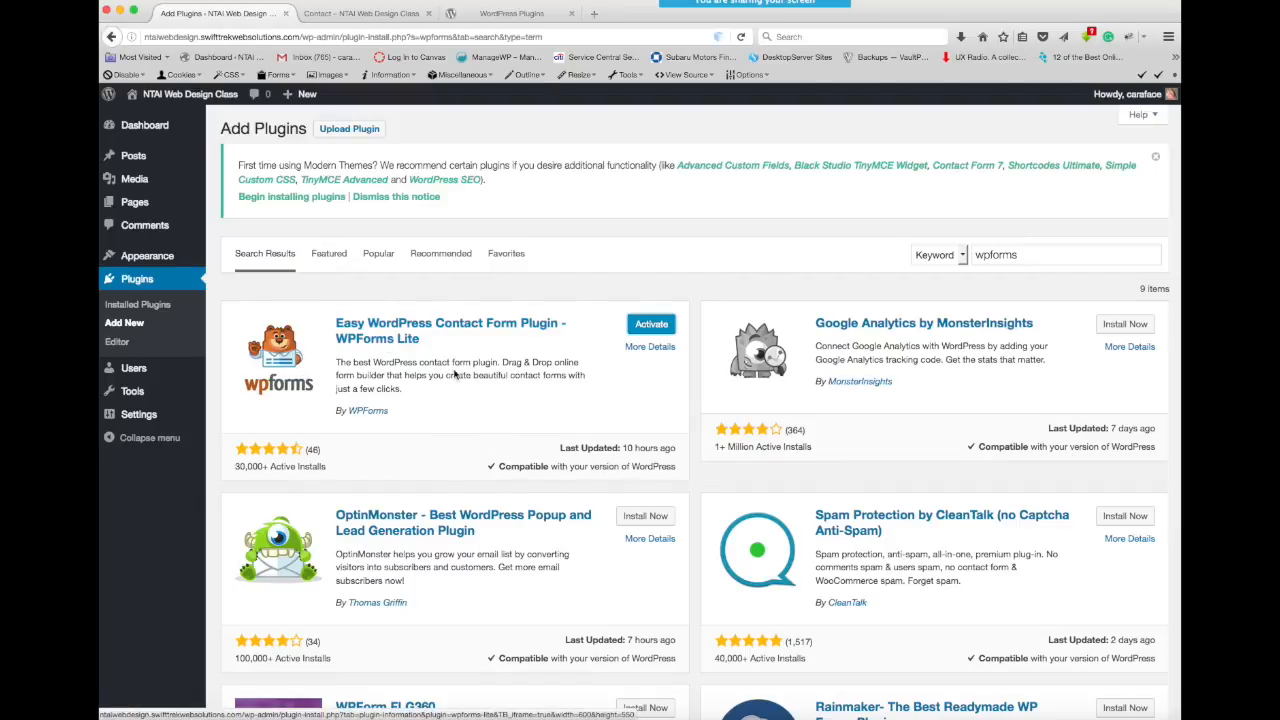
- Activate WP Smush from the list of installed plugins
{"action": "left_click", "coordinate": [148, 309]}
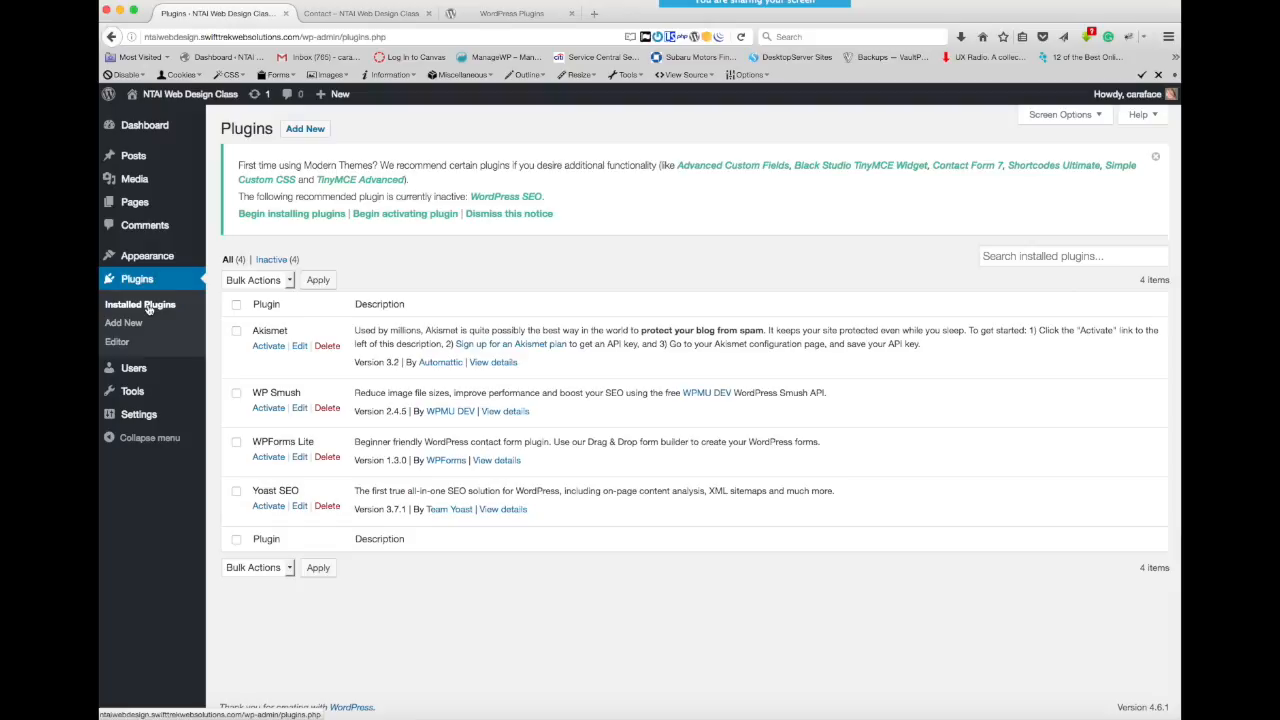
{"action": "left_click", "coordinate": [268, 409]}
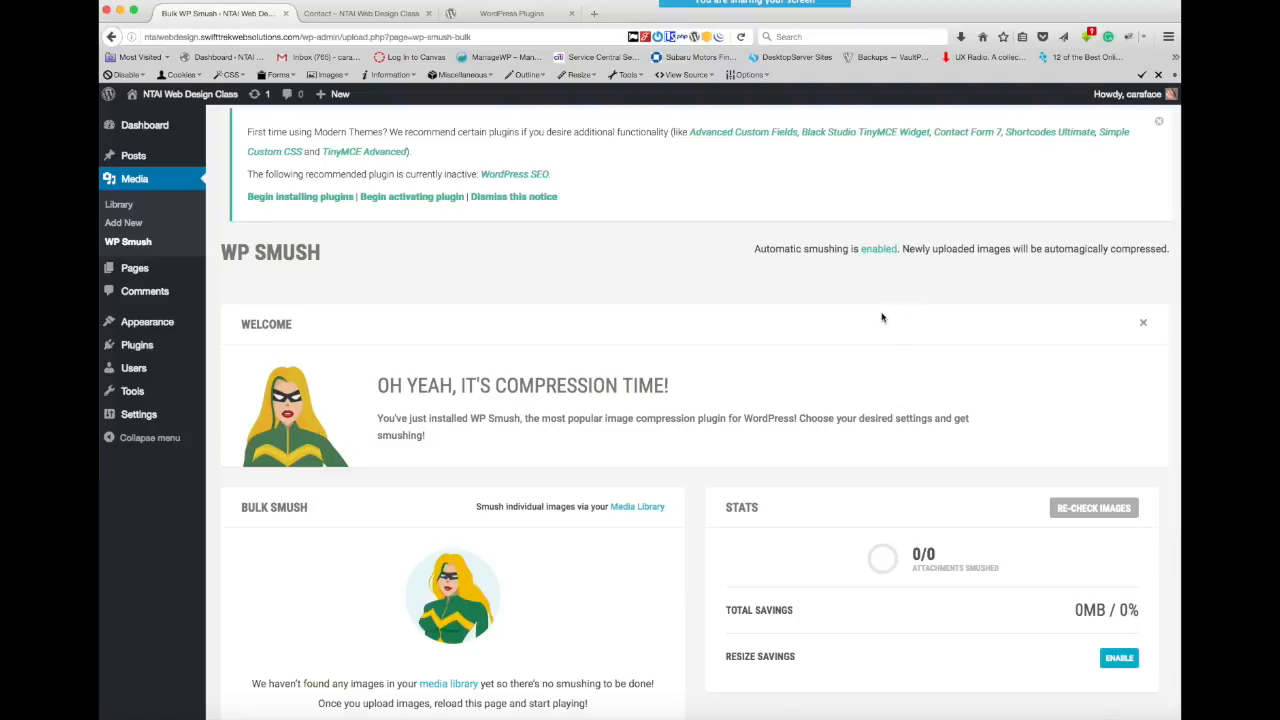
- Examine the WP Smush page's bulk smush, stats and basic settings for automatic smushing, EXIF data and resizing
{"action": "scroll", "coordinate": [841, 318], "scroll_direction": "down", "scroll_amount": 3}
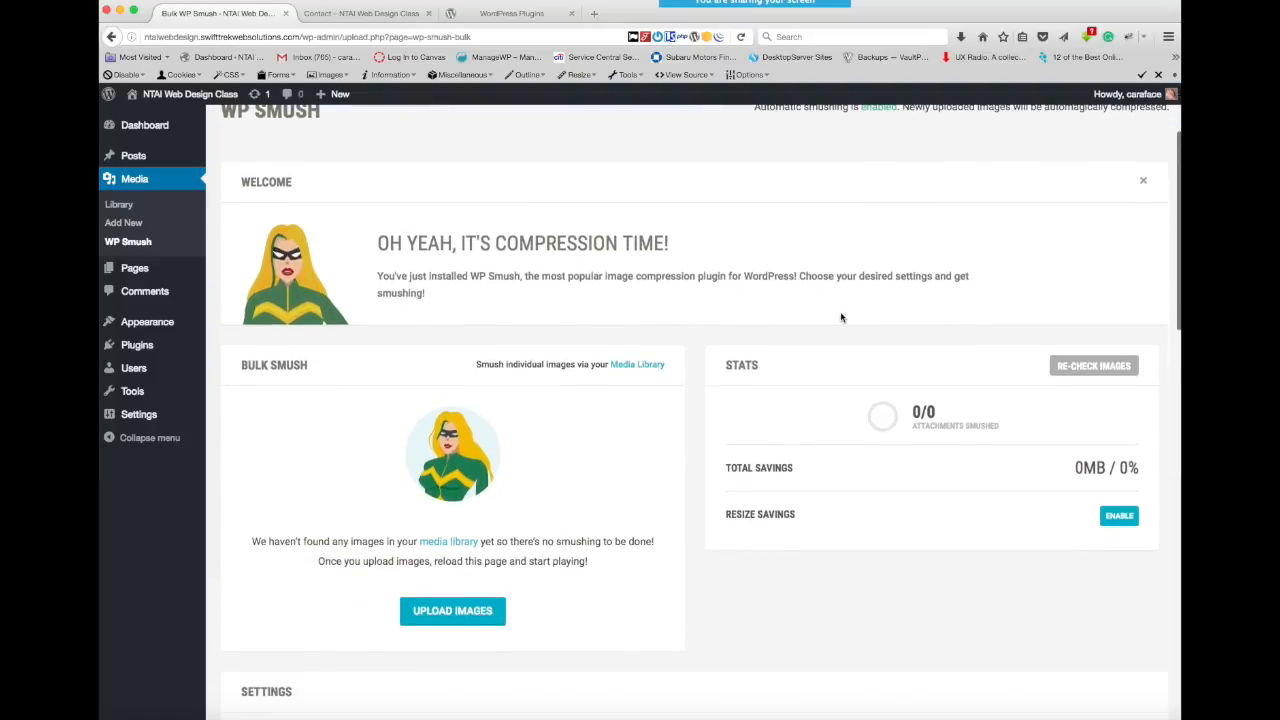
{"action": "scroll", "coordinate": [841, 318], "scroll_direction": "up", "scroll_amount": 3}
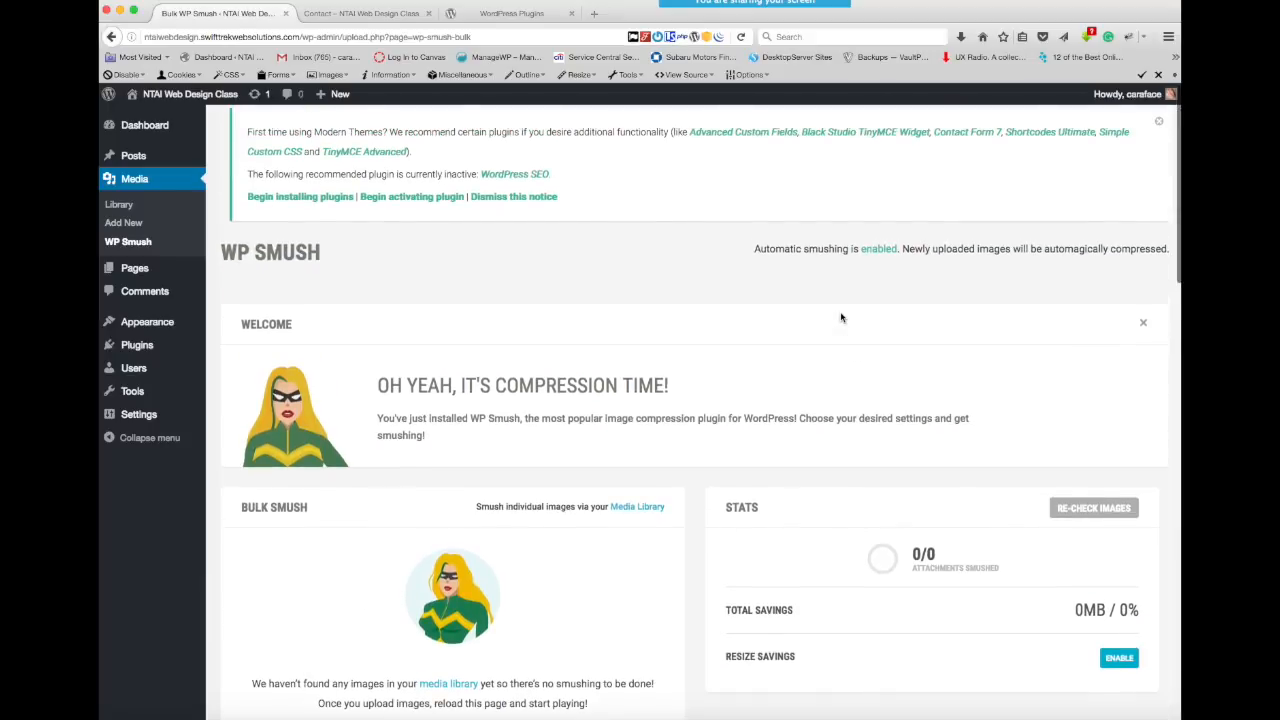
{"action": "scroll", "coordinate": [841, 318], "scroll_direction": "down", "scroll_amount": 1}
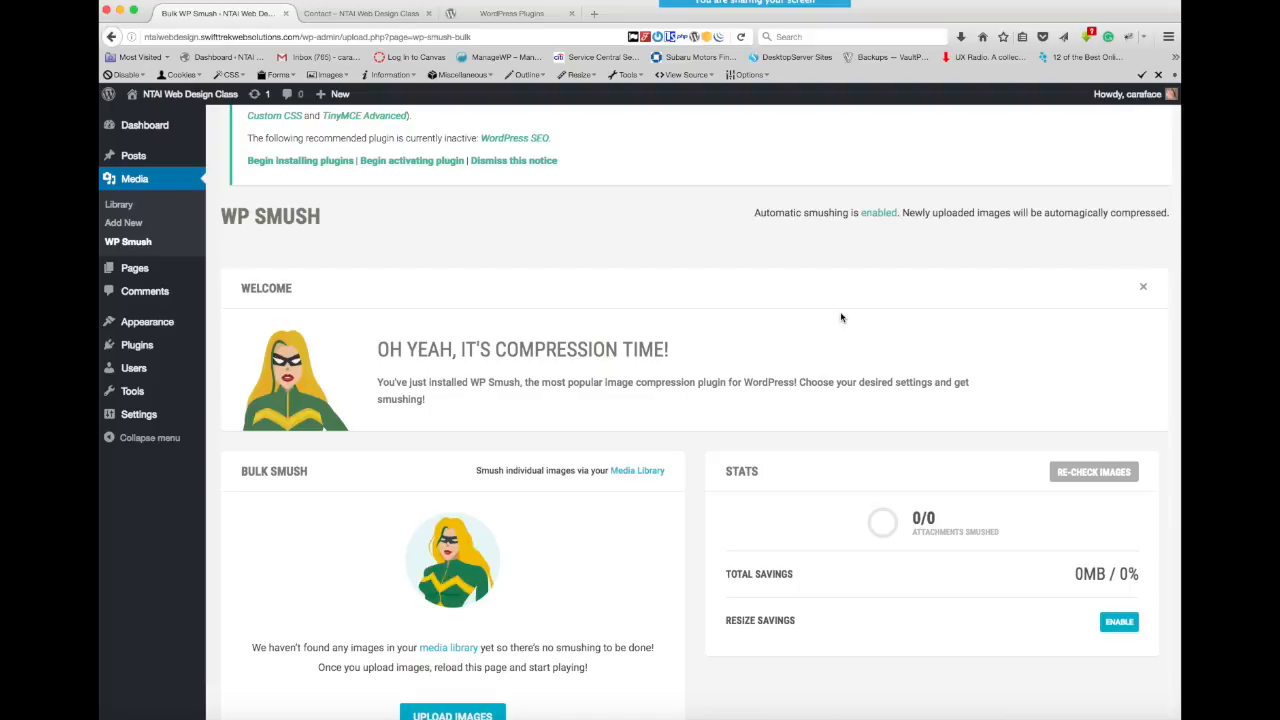
{"action": "scroll", "coordinate": [841, 317], "scroll_direction": "down", "scroll_amount": 3}
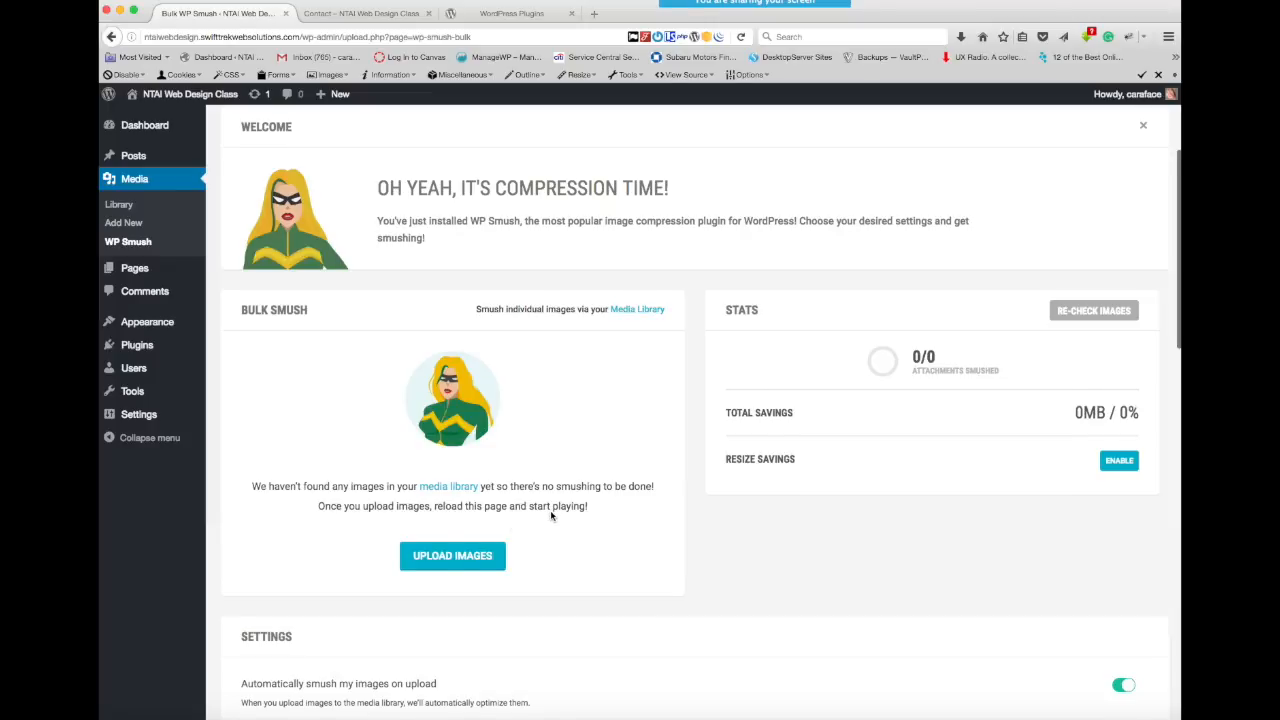
{"action": "scroll", "coordinate": [551, 516], "scroll_direction": "down", "scroll_amount": 3}
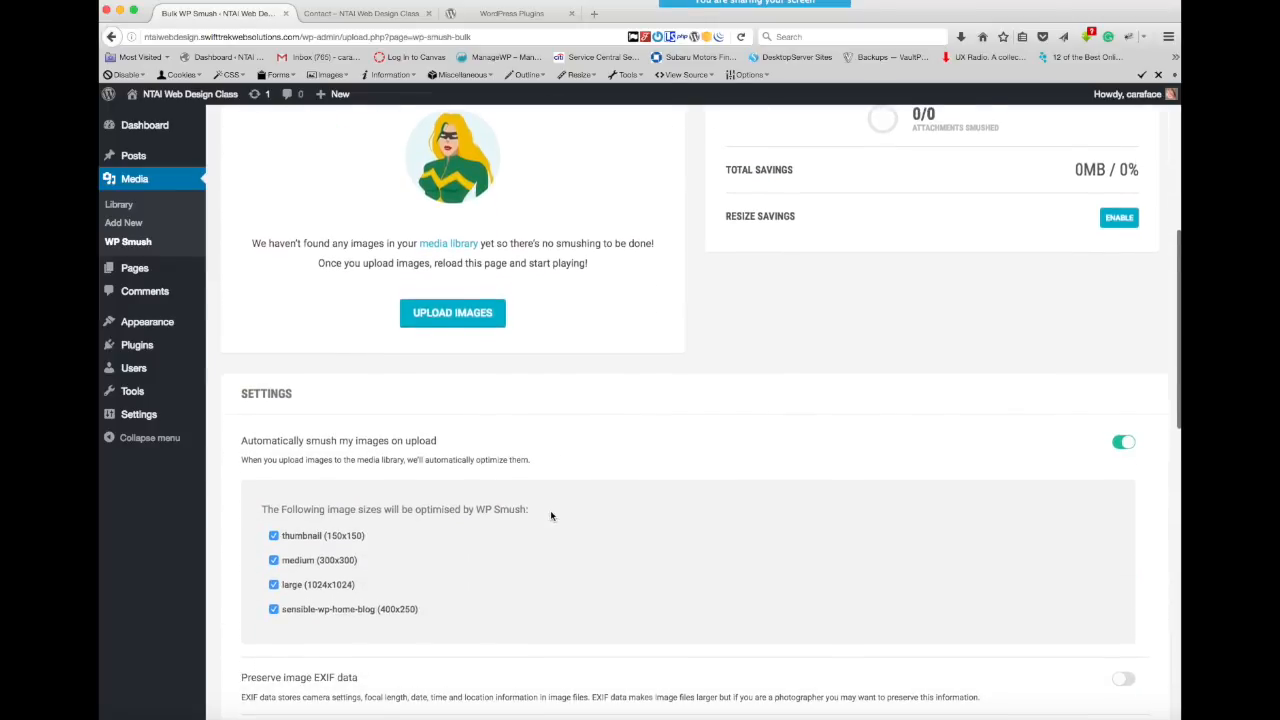
{"action": "scroll", "coordinate": [550, 516], "scroll_direction": "up", "scroll_amount": 5}
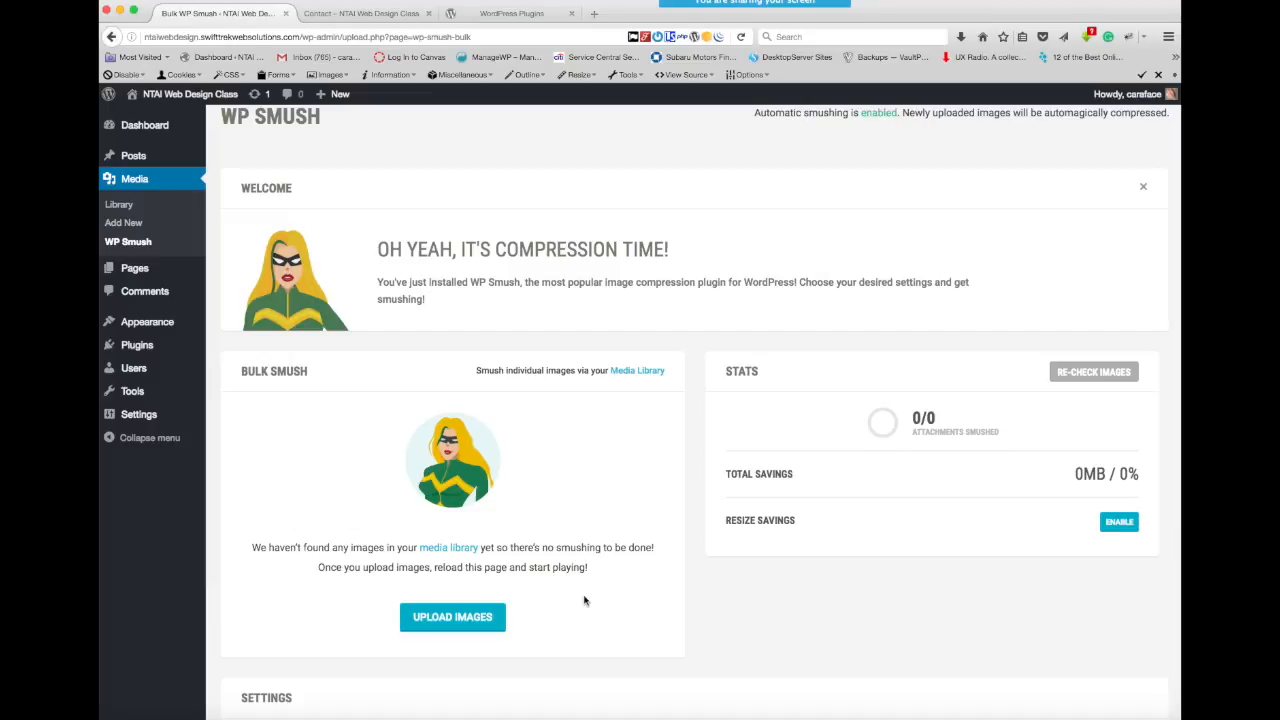
{"action": "scroll", "coordinate": [585, 600], "scroll_direction": "down", "scroll_amount": 2}
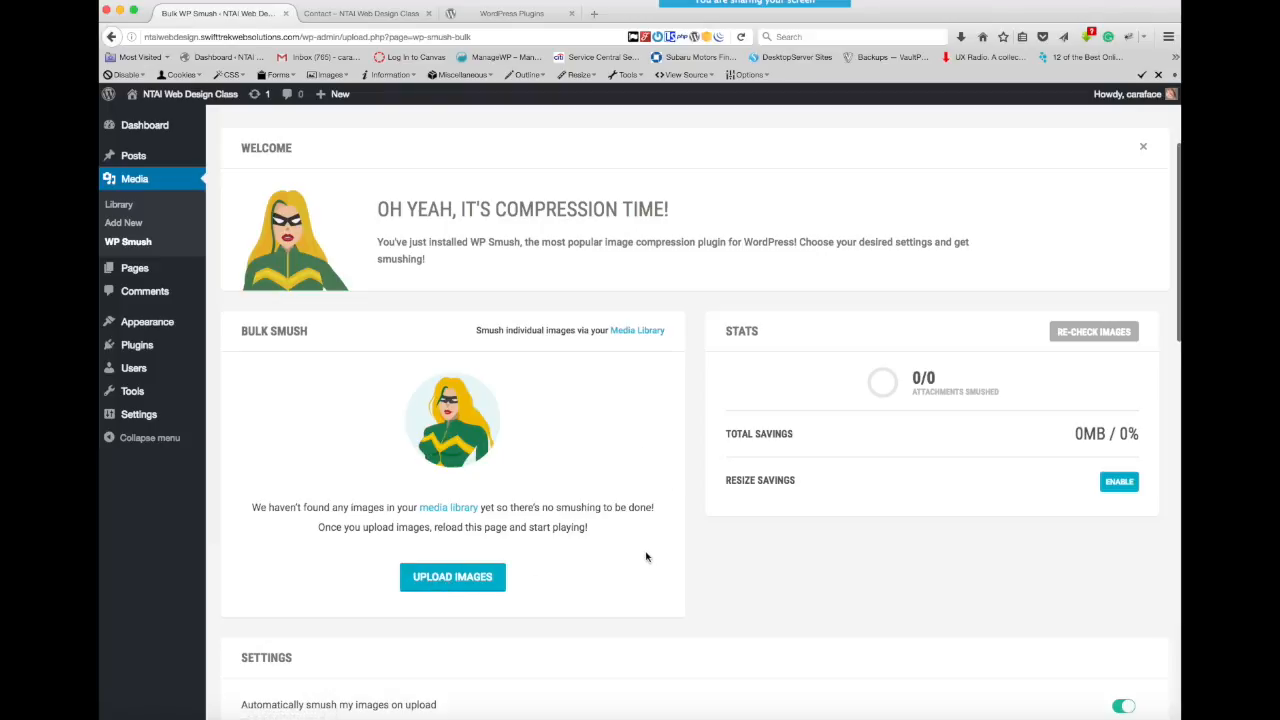
{"action": "scroll", "coordinate": [646, 557], "scroll_direction": "down", "scroll_amount": 1}
{"action": "scroll", "coordinate": [646, 557], "scroll_direction": "down", "scroll_amount": 8}
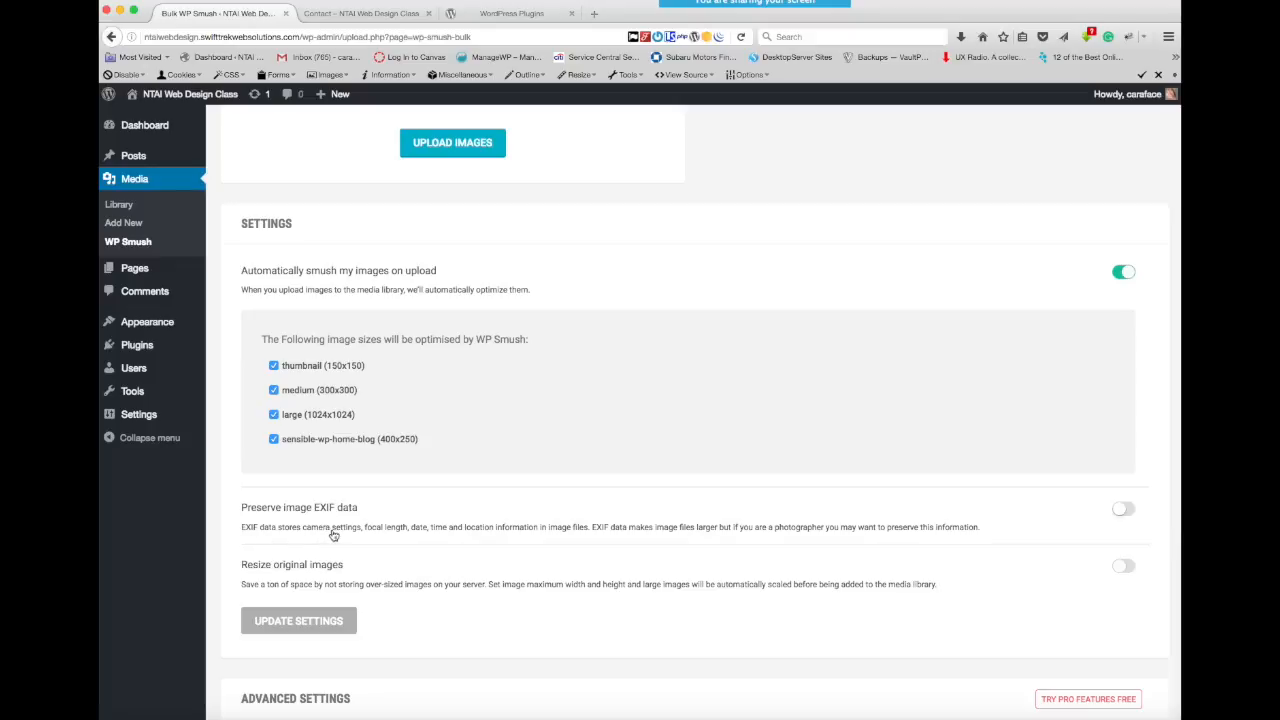
{"action": "scroll", "coordinate": [445, 535], "scroll_direction": "down", "scroll_amount": 2}
{"action": "scroll", "coordinate": [446, 535], "scroll_direction": "down", "scroll_amount": 2}
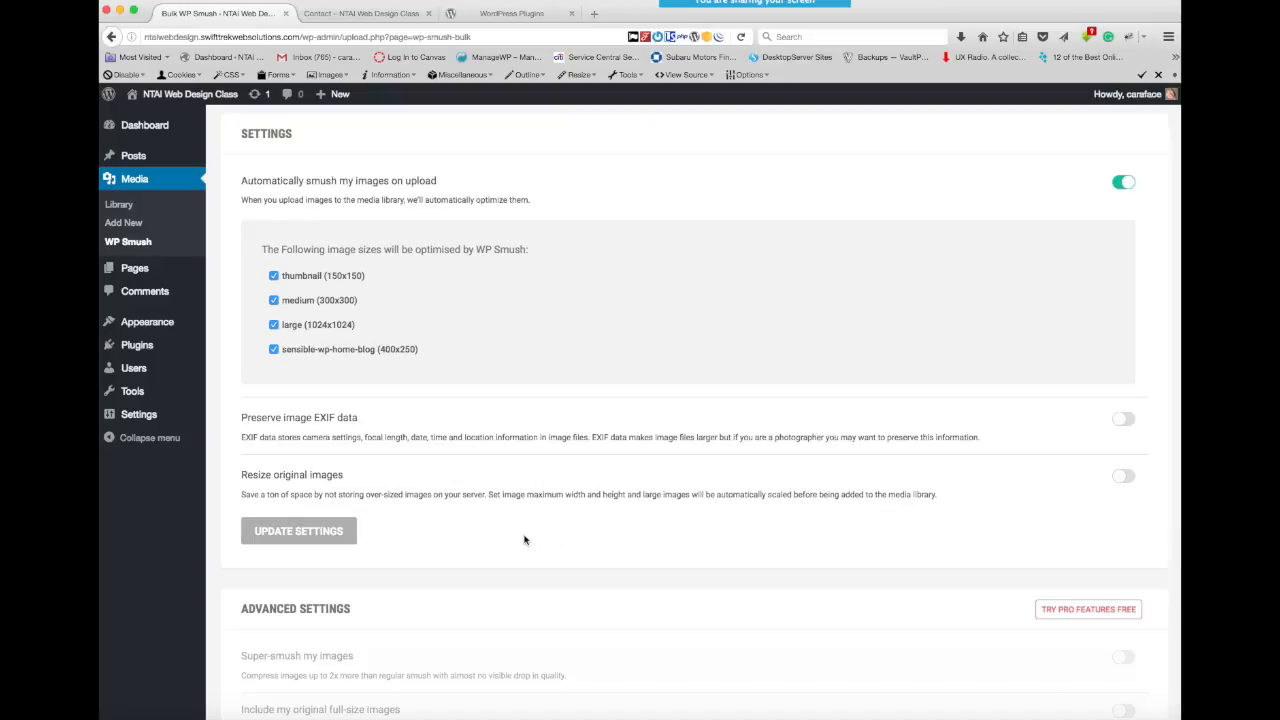
- Review the WP Smush advanced settings and Pro offers, returning to the automatic smushing status at the start of the page
{"action": "scroll", "coordinate": [524, 540], "scroll_direction": "down", "scroll_amount": 5}
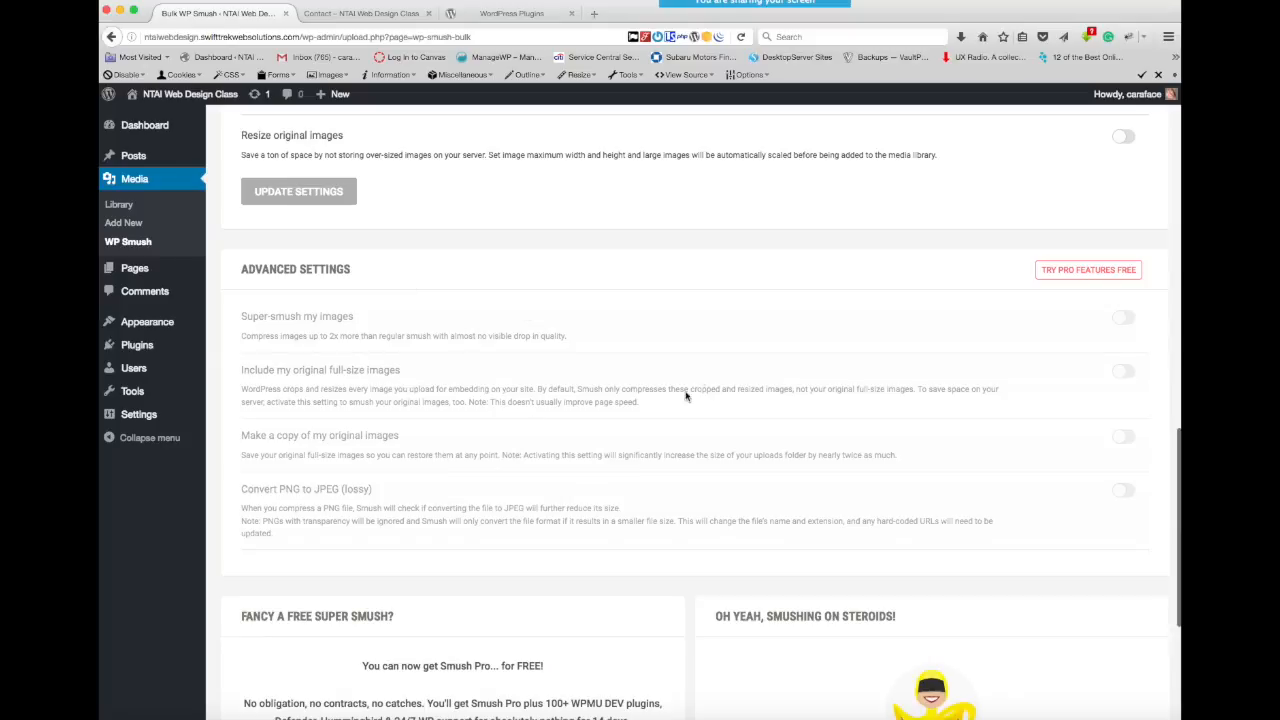
{"action": "scroll", "coordinate": [610, 394], "scroll_direction": "down", "scroll_amount": 5}
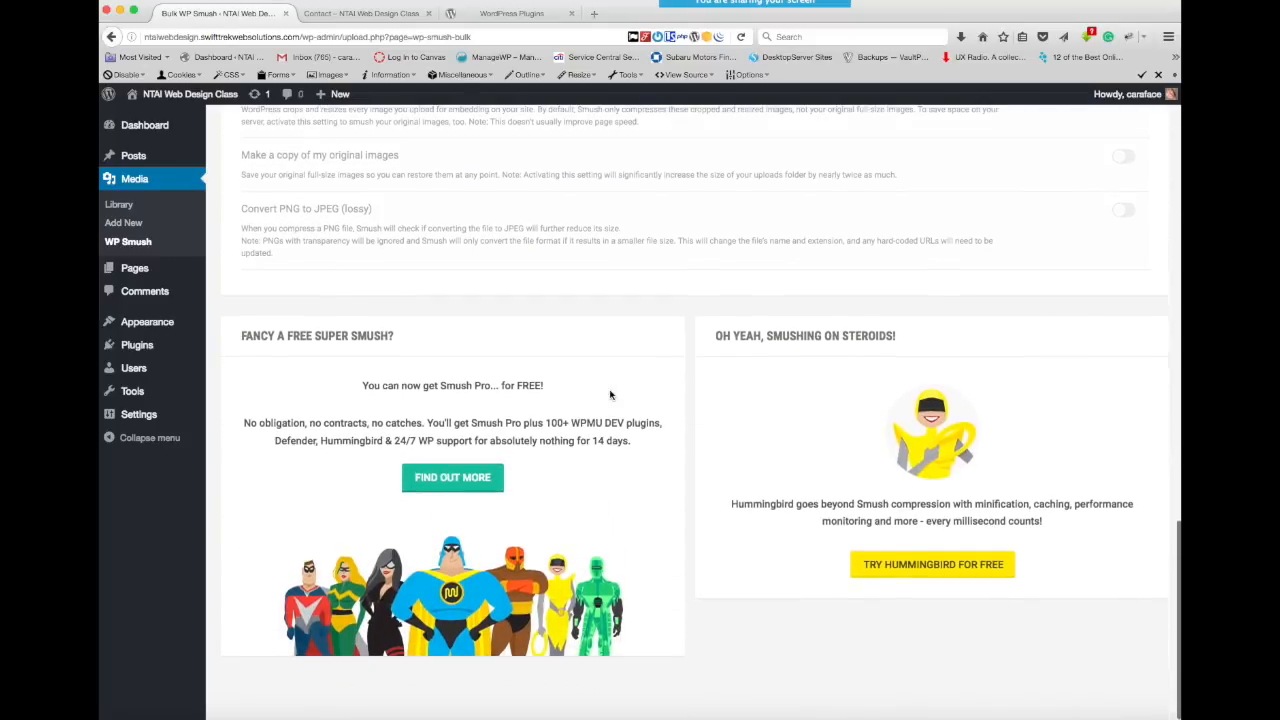
{"action": "scroll", "coordinate": [610, 394], "scroll_direction": "up", "scroll_amount": 10}
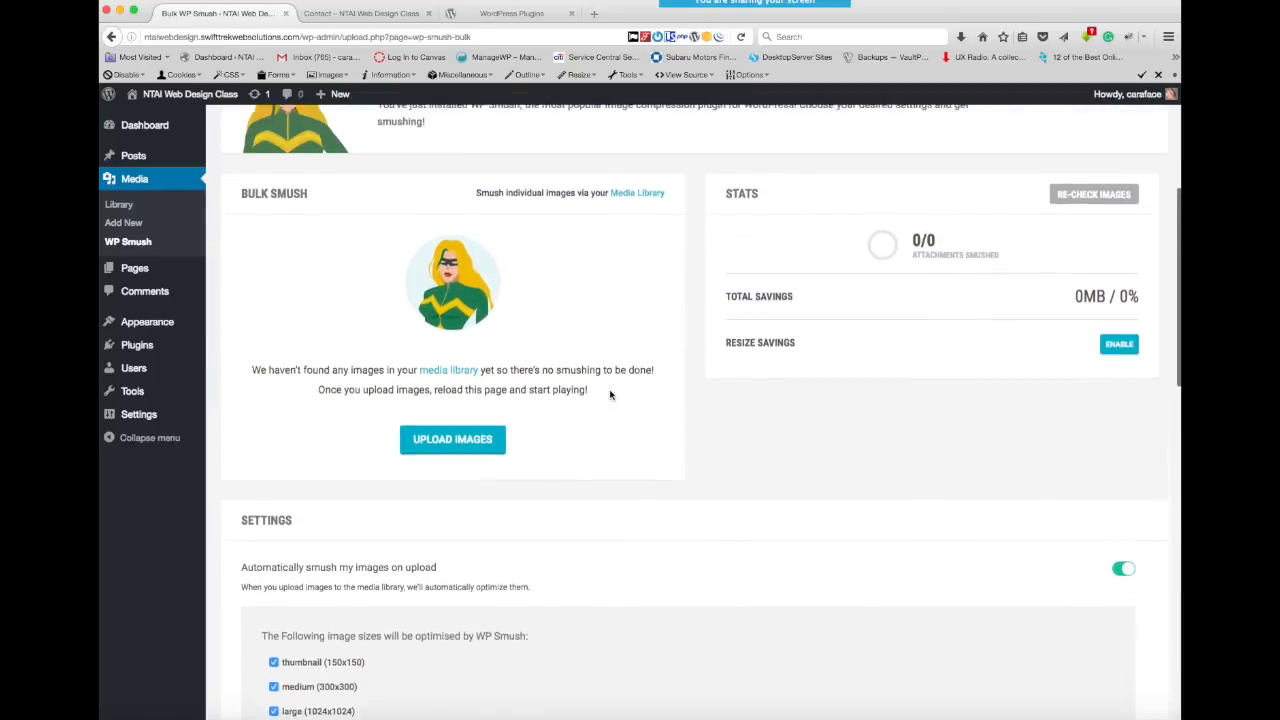
{"action": "scroll", "coordinate": [610, 394], "scroll_direction": "up", "scroll_amount": 2}
{"action": "scroll", "coordinate": [610, 394], "scroll_direction": "up", "scroll_amount": 1}
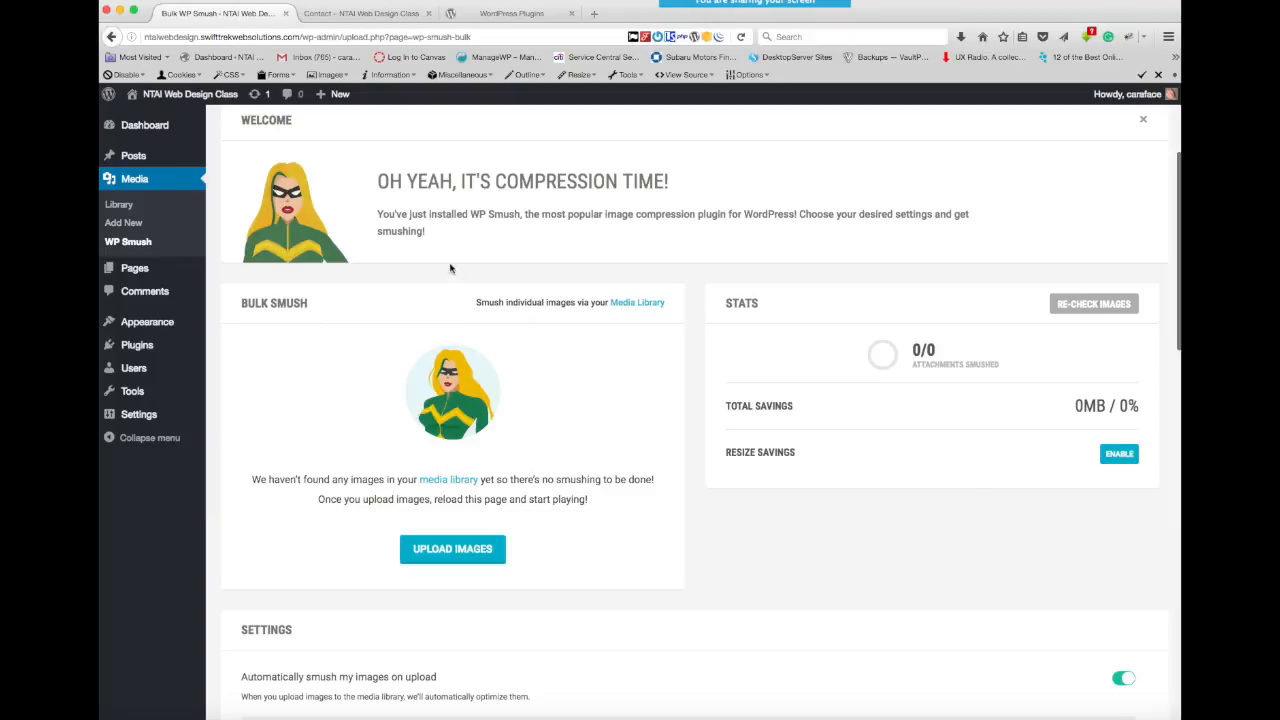
{"action": "scroll", "coordinate": [963, 253], "scroll_direction": "up", "scroll_amount": 2}
{"action": "scroll", "coordinate": [963, 254], "scroll_direction": "up", "scroll_amount": 2}
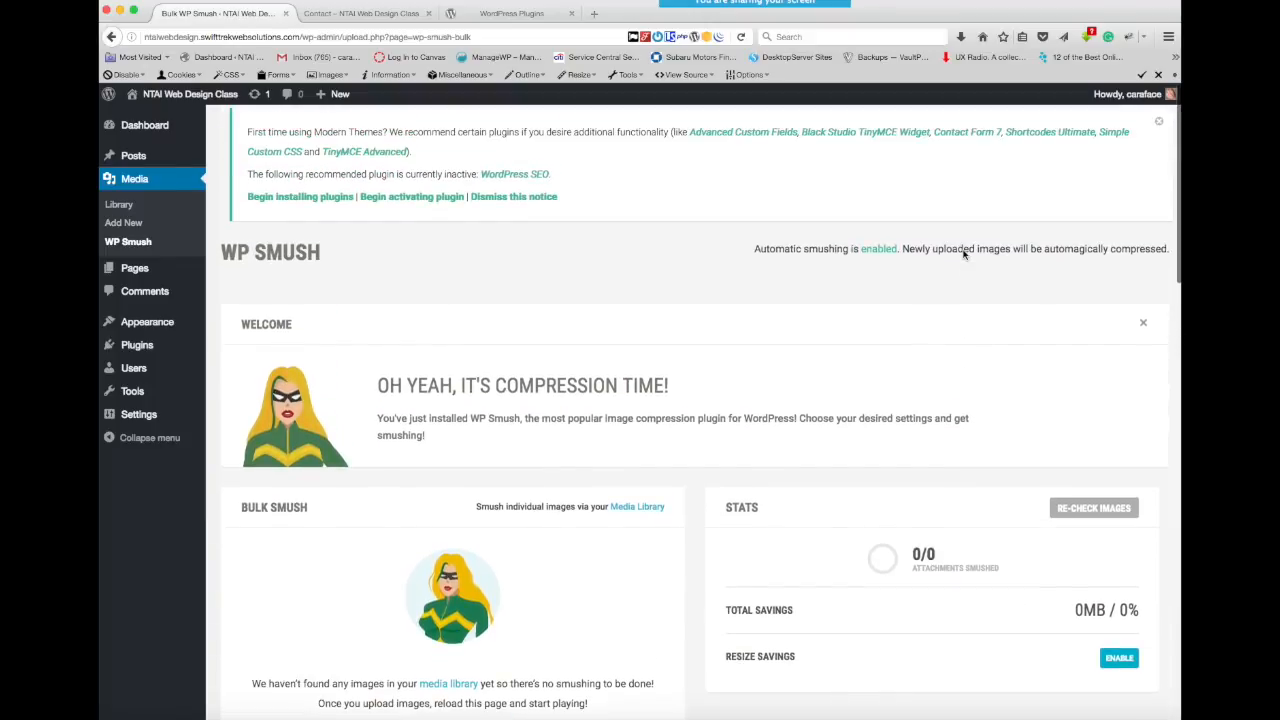
- Return to the installed plugins and activate WPForms Lite
{"action": "mouse_move", "coordinate": [140, 348]}
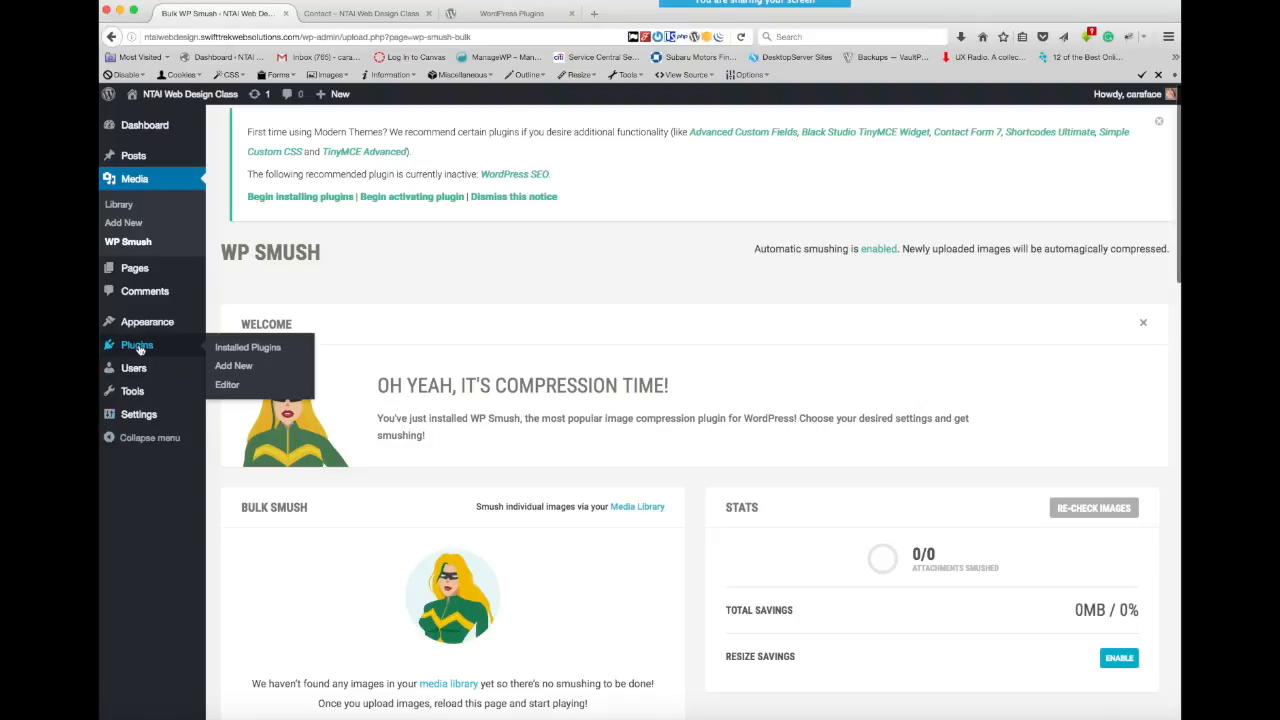
{"action": "left_click", "coordinate": [239, 350]}
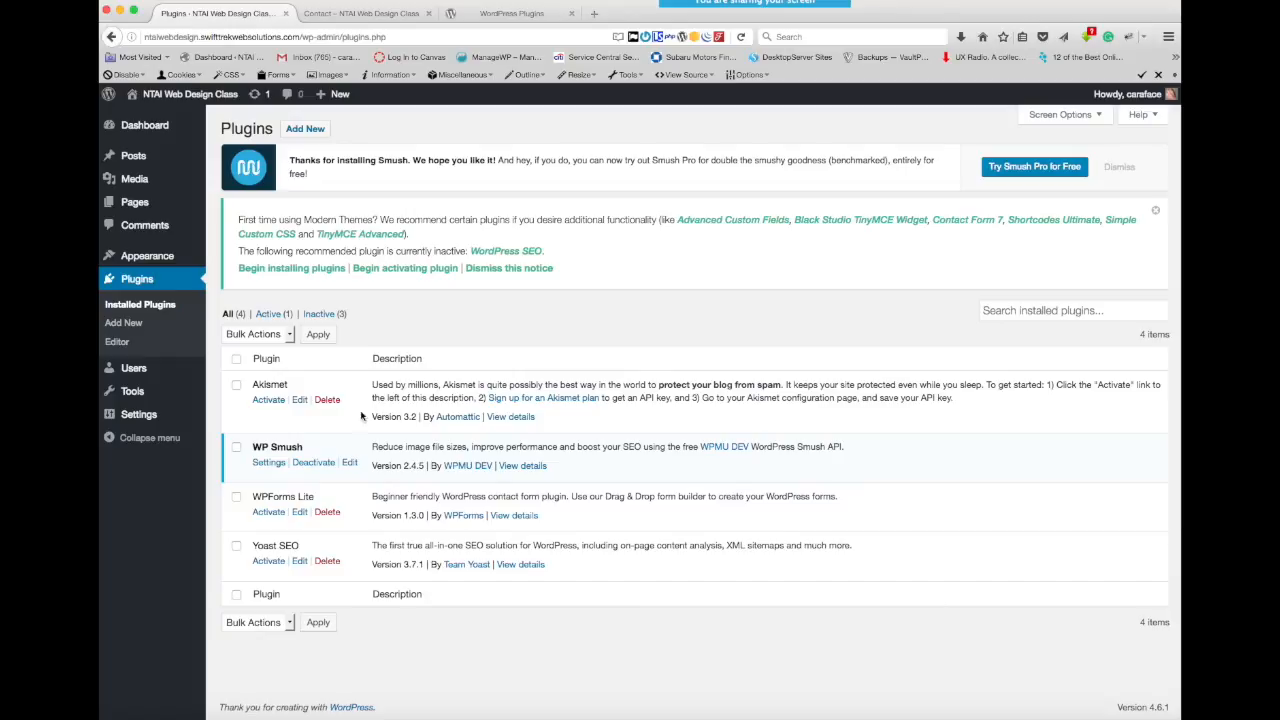
{"action": "left_click", "coordinate": [270, 513]}
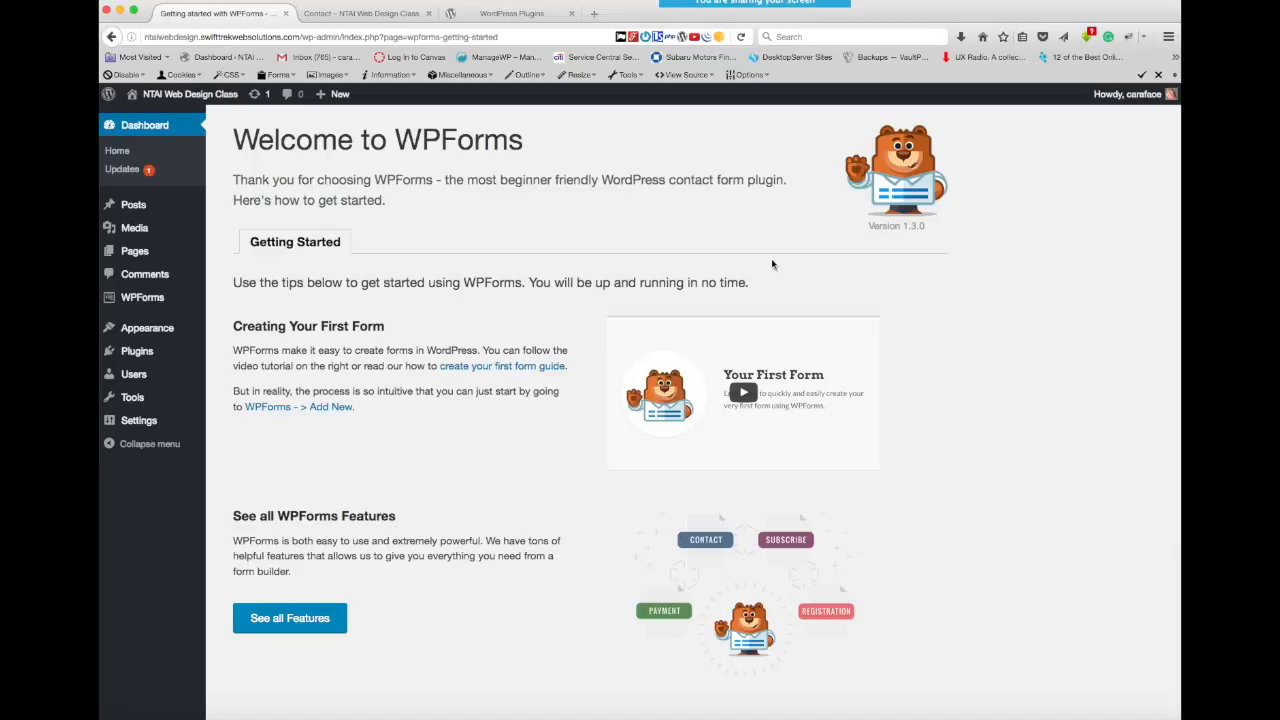
- Open the full WPForms features list from the welcome page, look through the features and addons, and close it
{"action": "mouse_move", "coordinate": [148, 303]}
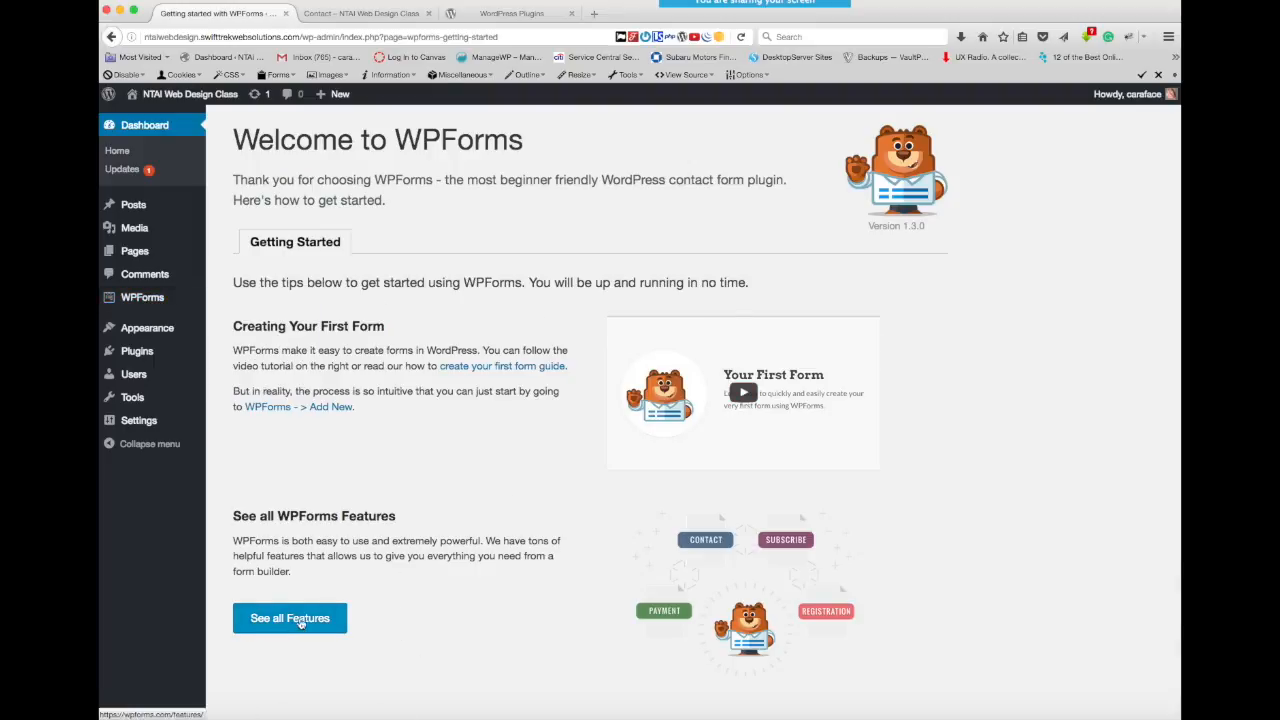
{"action": "left_click", "coordinate": [303, 621]}
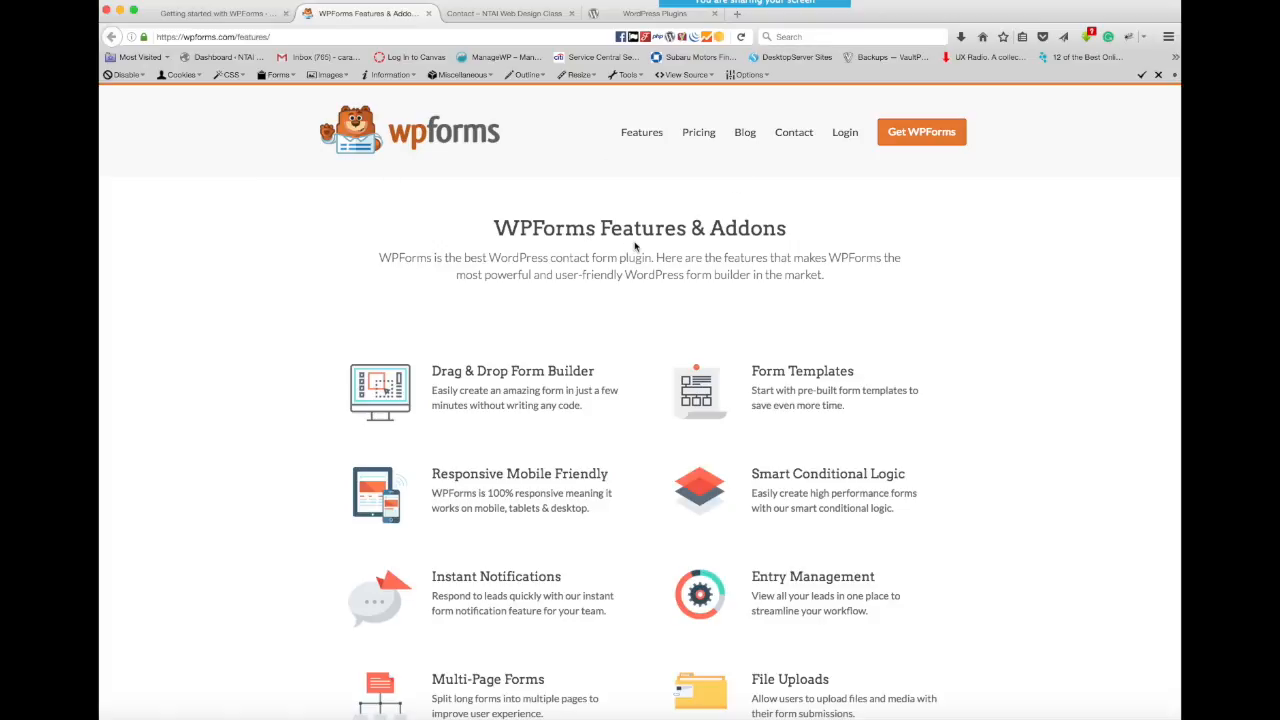
{"action": "scroll", "coordinate": [897, 330], "scroll_direction": "down", "scroll_amount": 5}
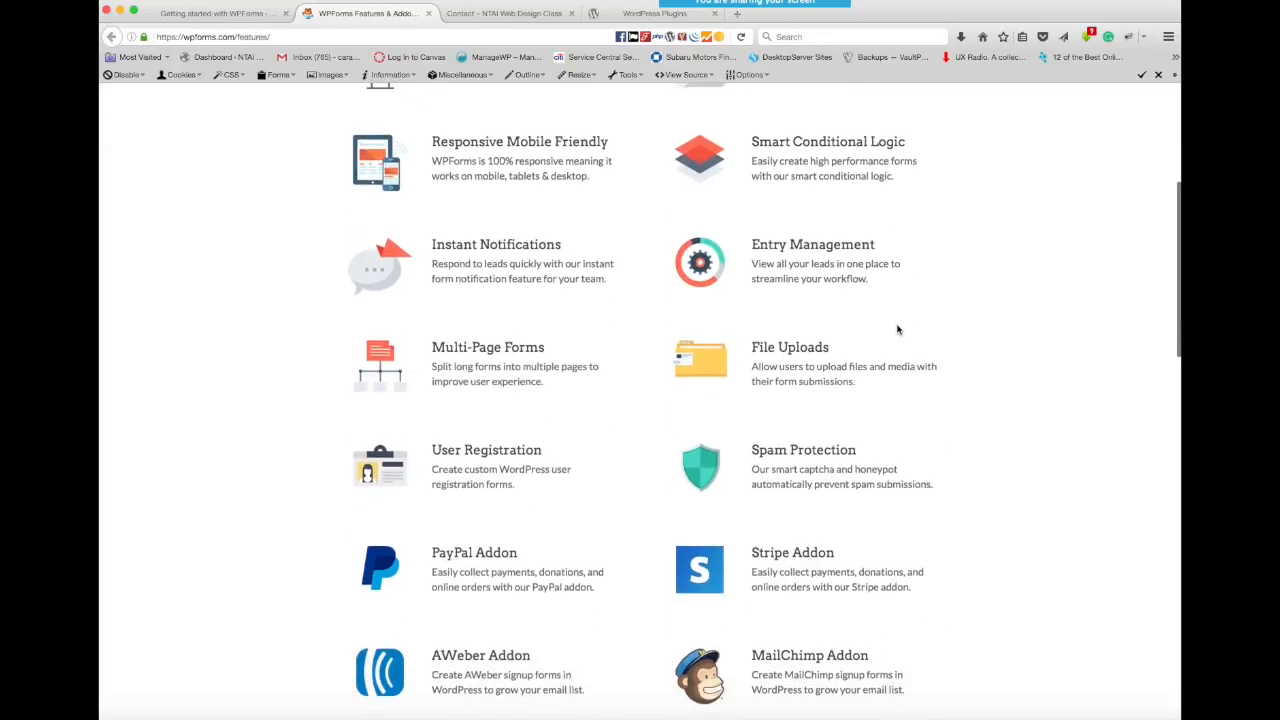
{"action": "scroll", "coordinate": [897, 330], "scroll_direction": "up", "scroll_amount": 5}
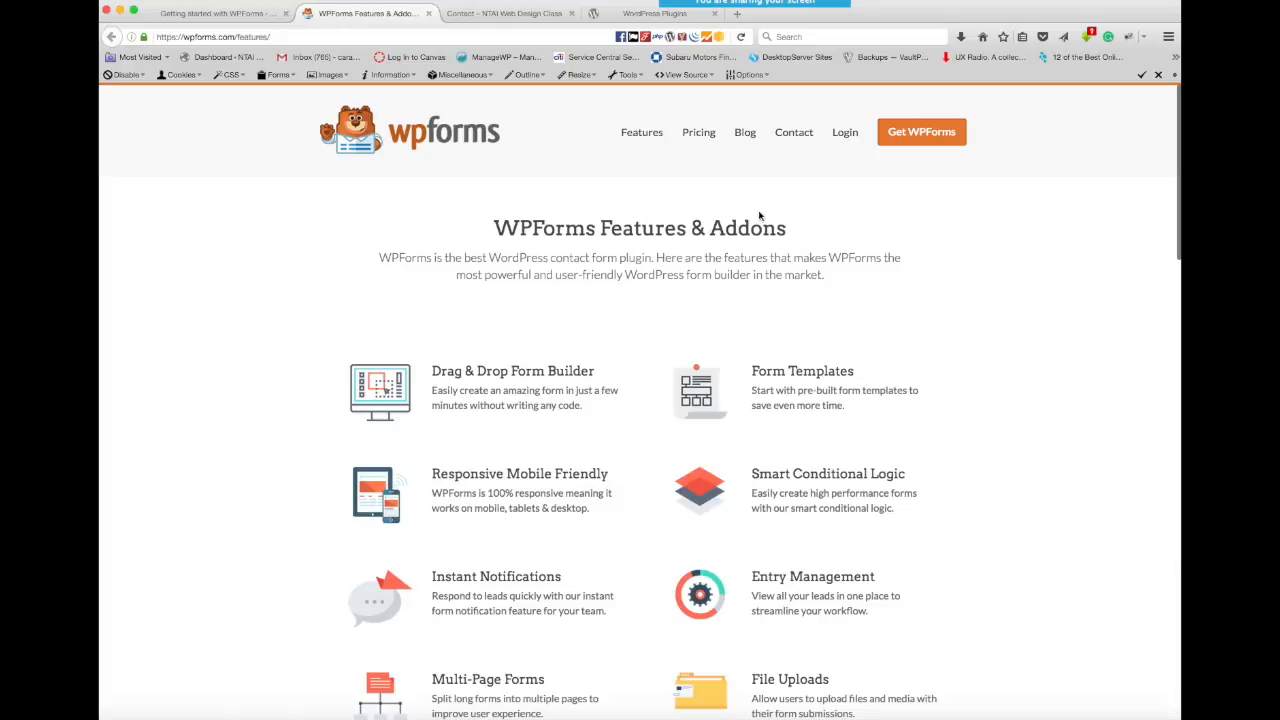
{"action": "scroll", "coordinate": [559, 493], "scroll_direction": "down", "scroll_amount": 3}
{"action": "scroll", "coordinate": [559, 493], "scroll_direction": "up", "scroll_amount": 3}
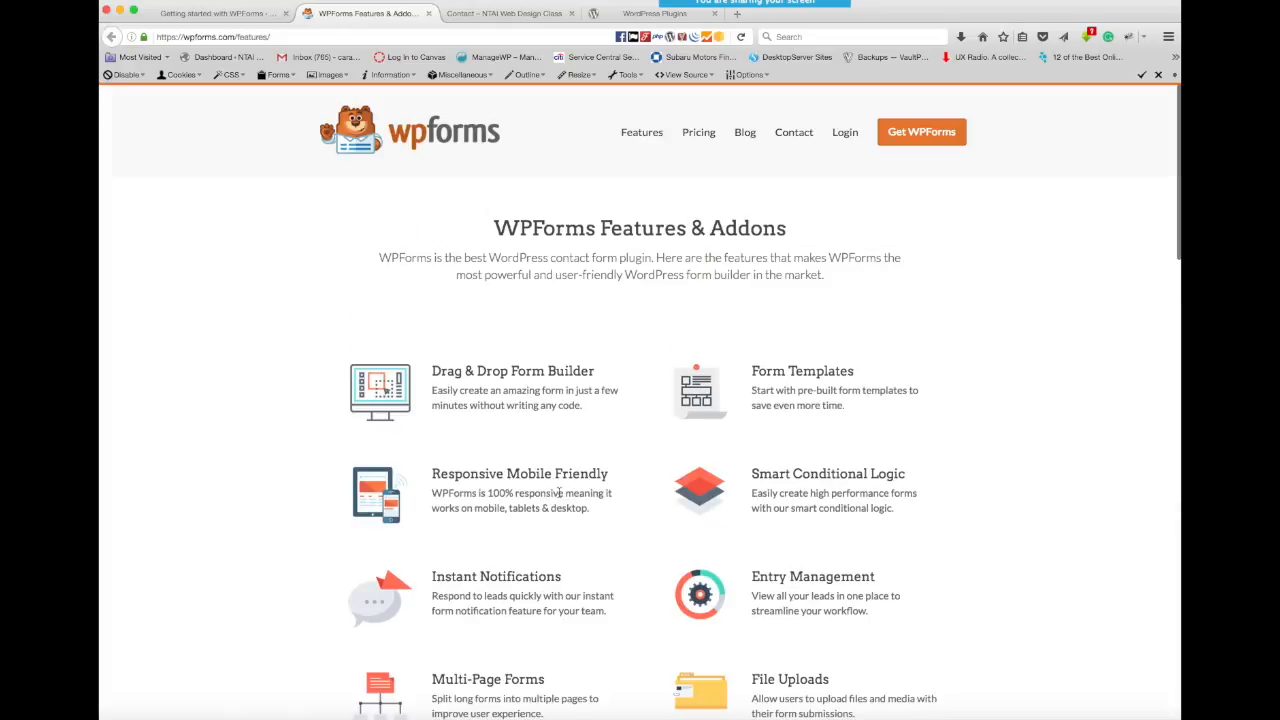
{"action": "left_click", "coordinate": [429, 14]}
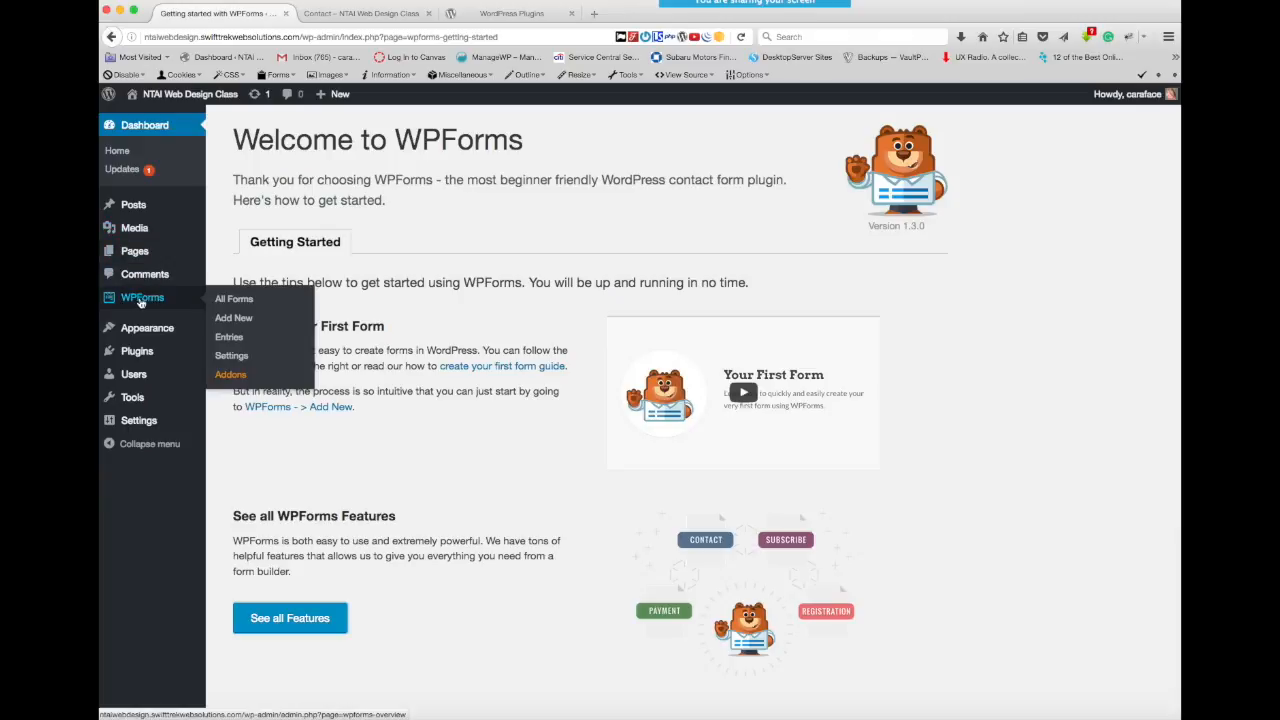
- Add a new form in WPForms using the Simple Contact Form template
{"action": "left_click", "coordinate": [235, 320]}
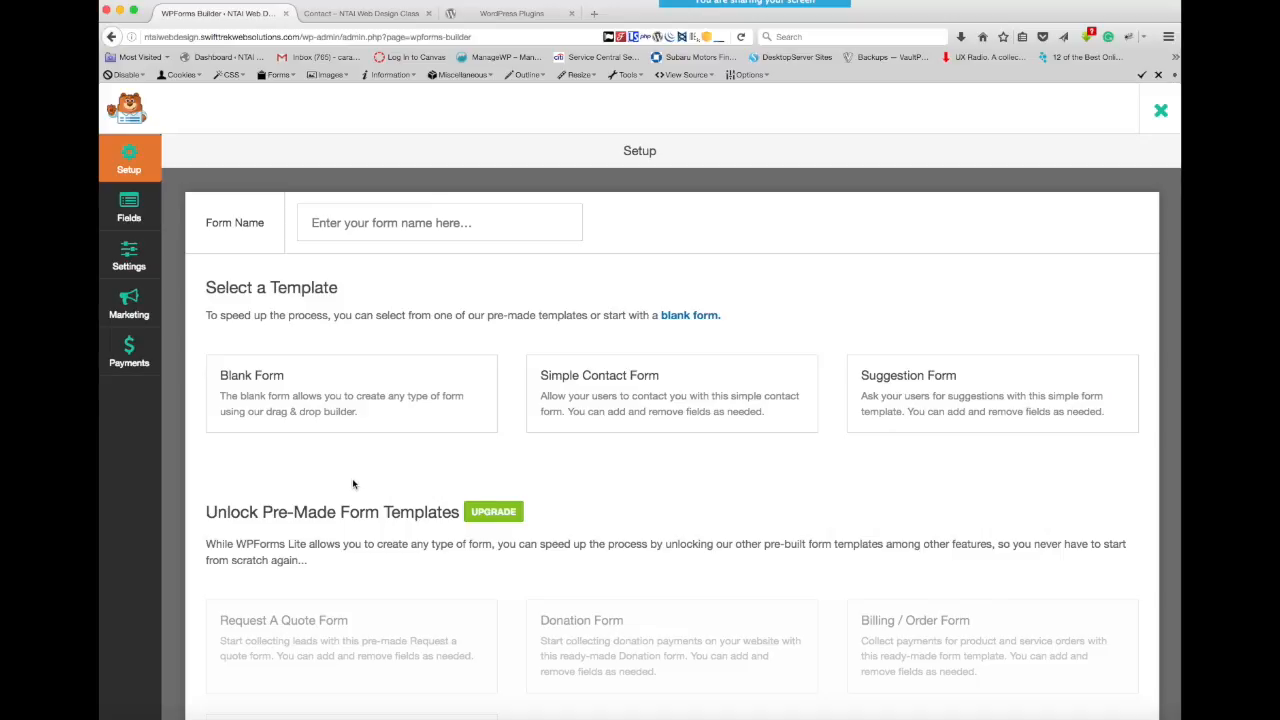
{"action": "mouse_move", "coordinate": [318, 398]}
{"action": "mouse_move", "coordinate": [615, 415]}
{"action": "mouse_move", "coordinate": [870, 400]}
{"action": "mouse_move", "coordinate": [282, 411]}
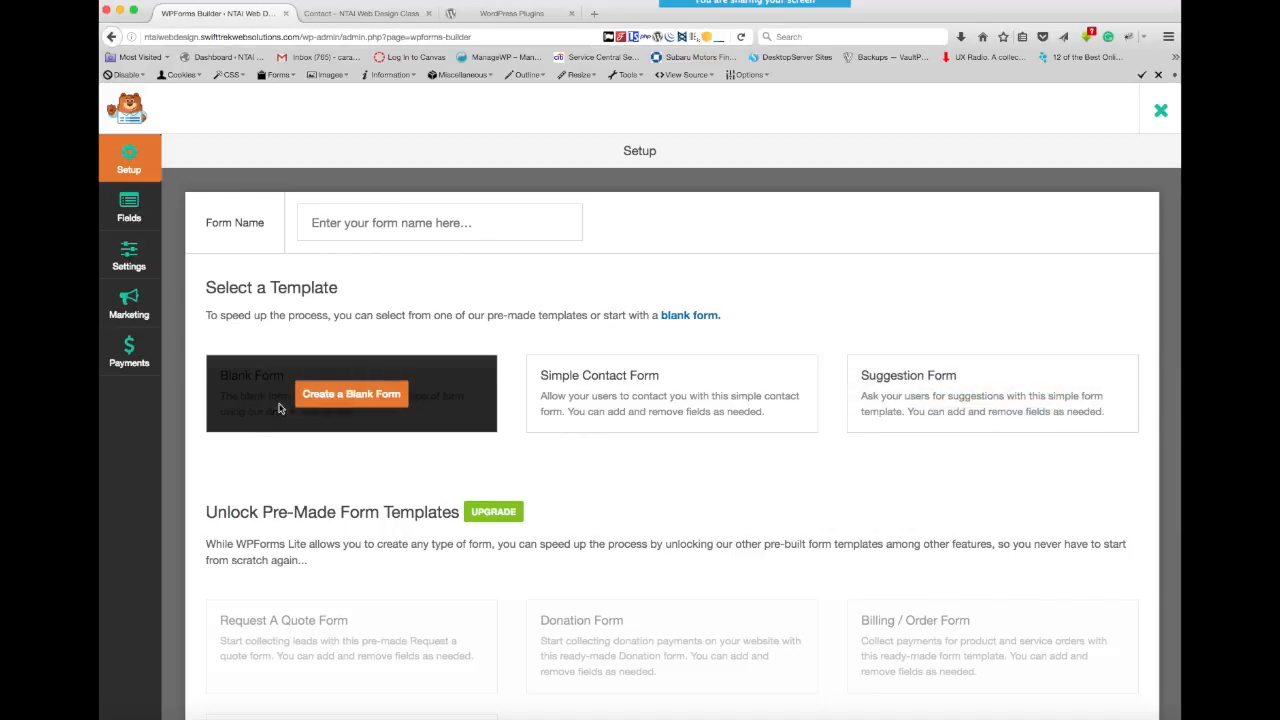
{"action": "mouse_move", "coordinate": [672, 421]}
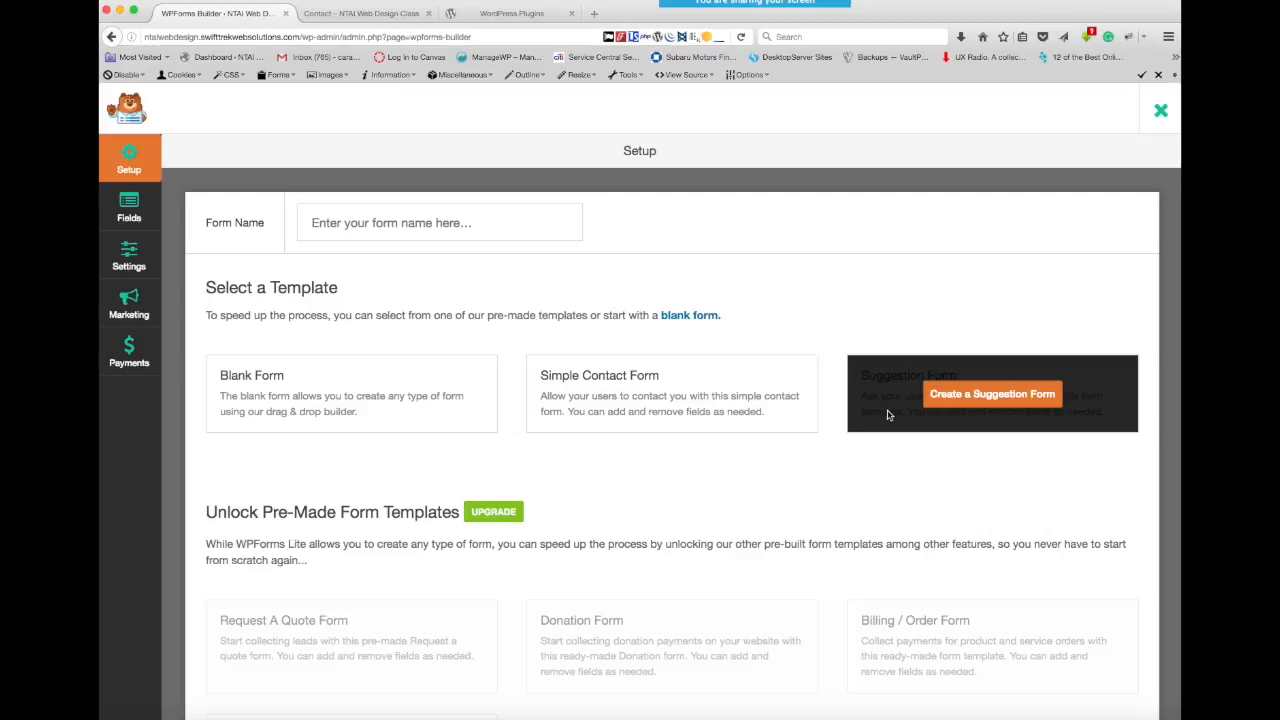
{"action": "mouse_move", "coordinate": [555, 416]}
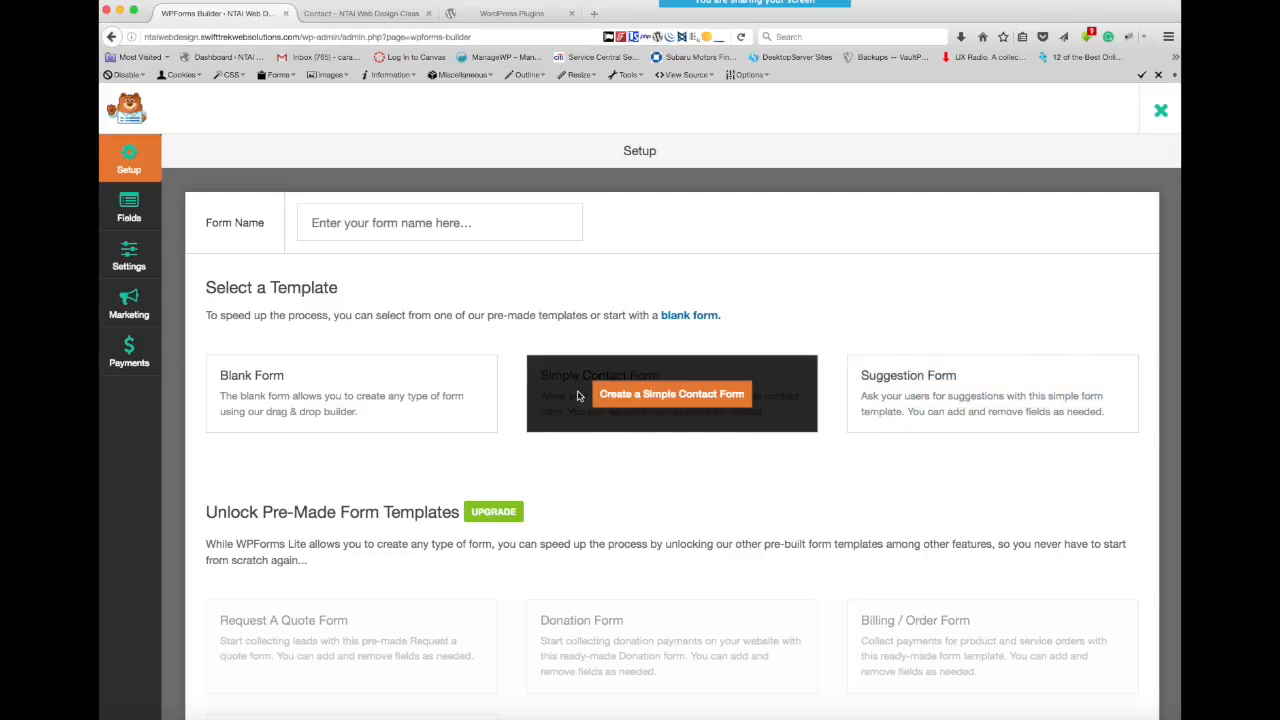
{"action": "left_click", "coordinate": [634, 396]}
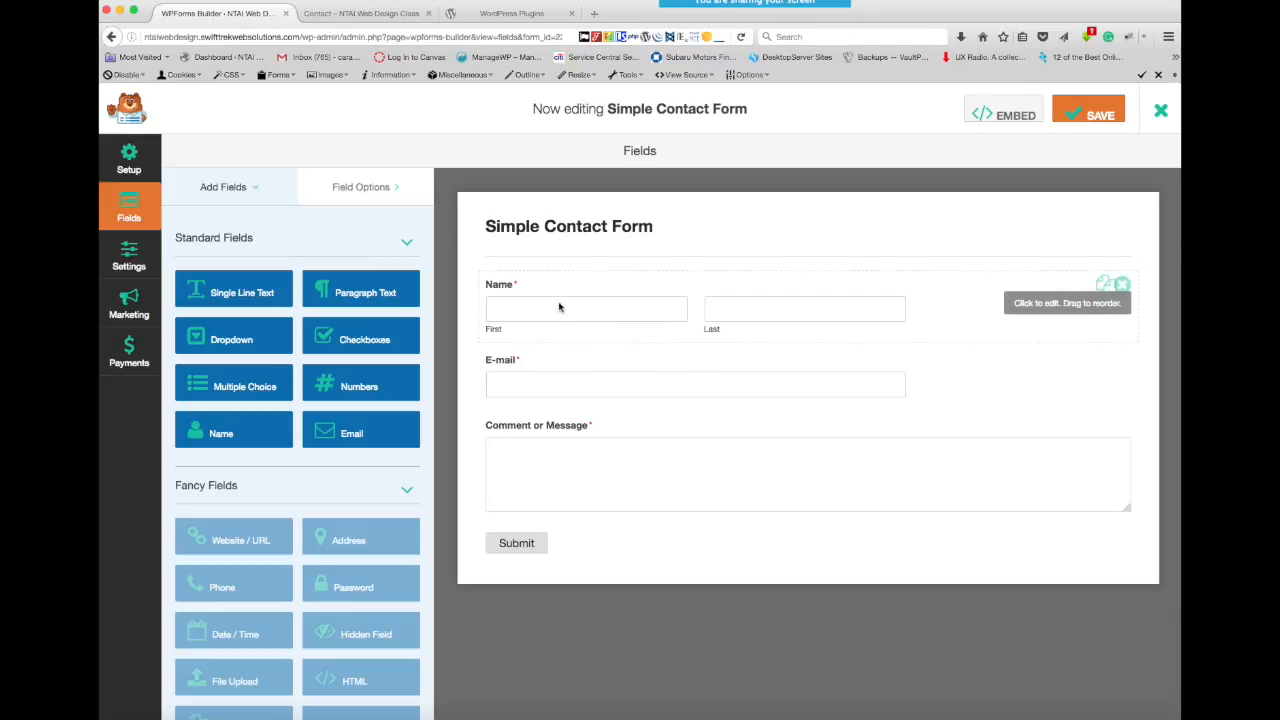
- Move the E-mail field above the Name field in the Simple Contact Form
{"action": "left_click_drag", "start_coordinate": [593, 380], "coordinate": [591, 285]}
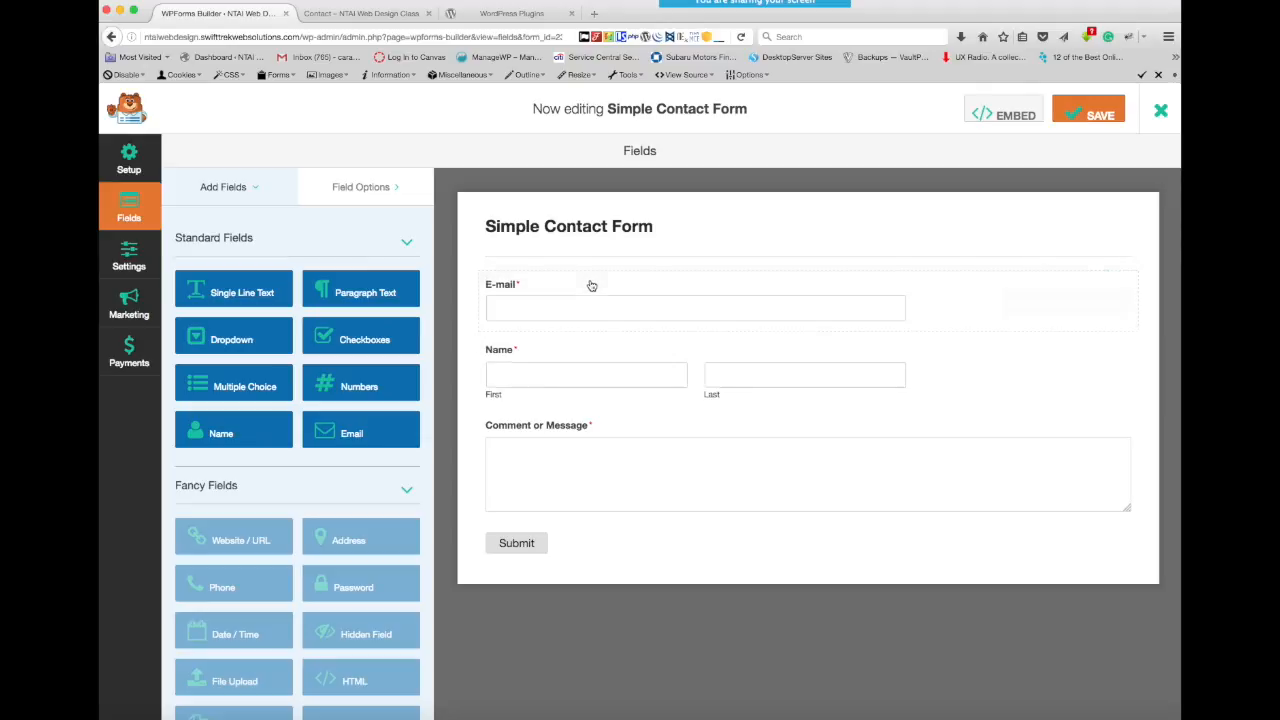
- Move the E-mail field below the Name field and expand the Name field's advanced options
{"action": "left_click_drag", "start_coordinate": [678, 291], "coordinate": [686, 371]}
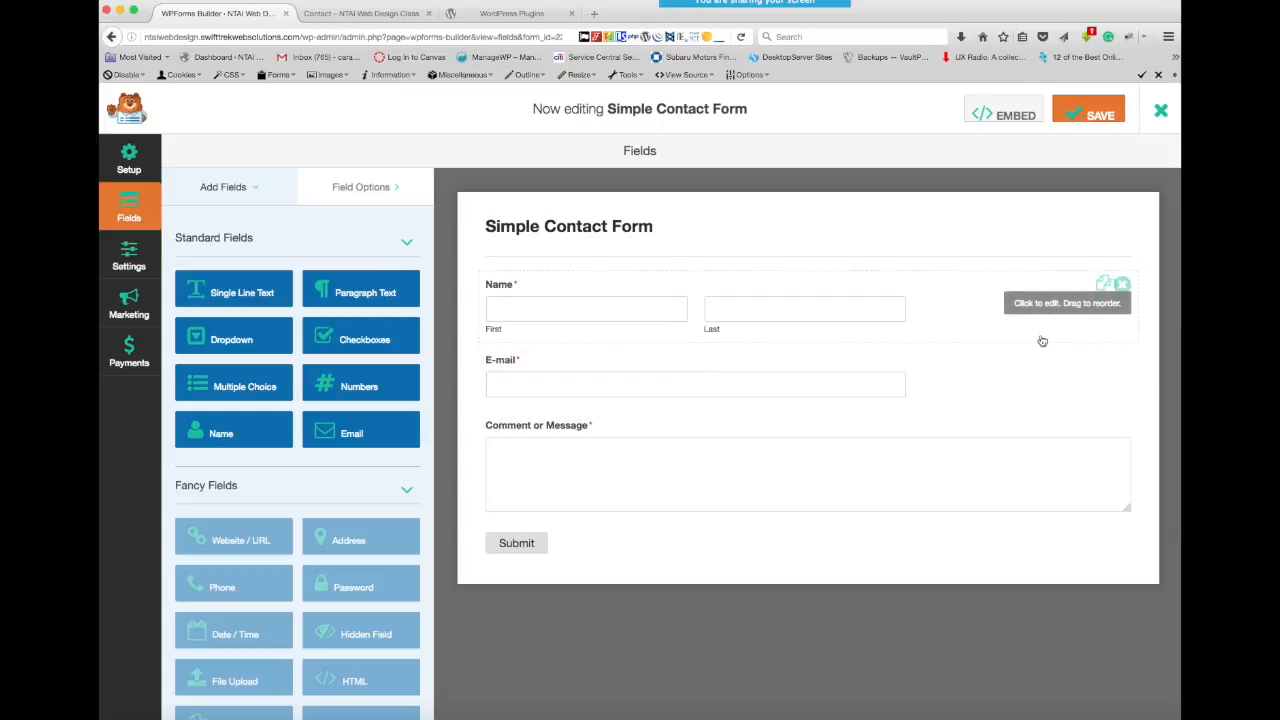
{"action": "left_click", "coordinate": [1032, 308]}
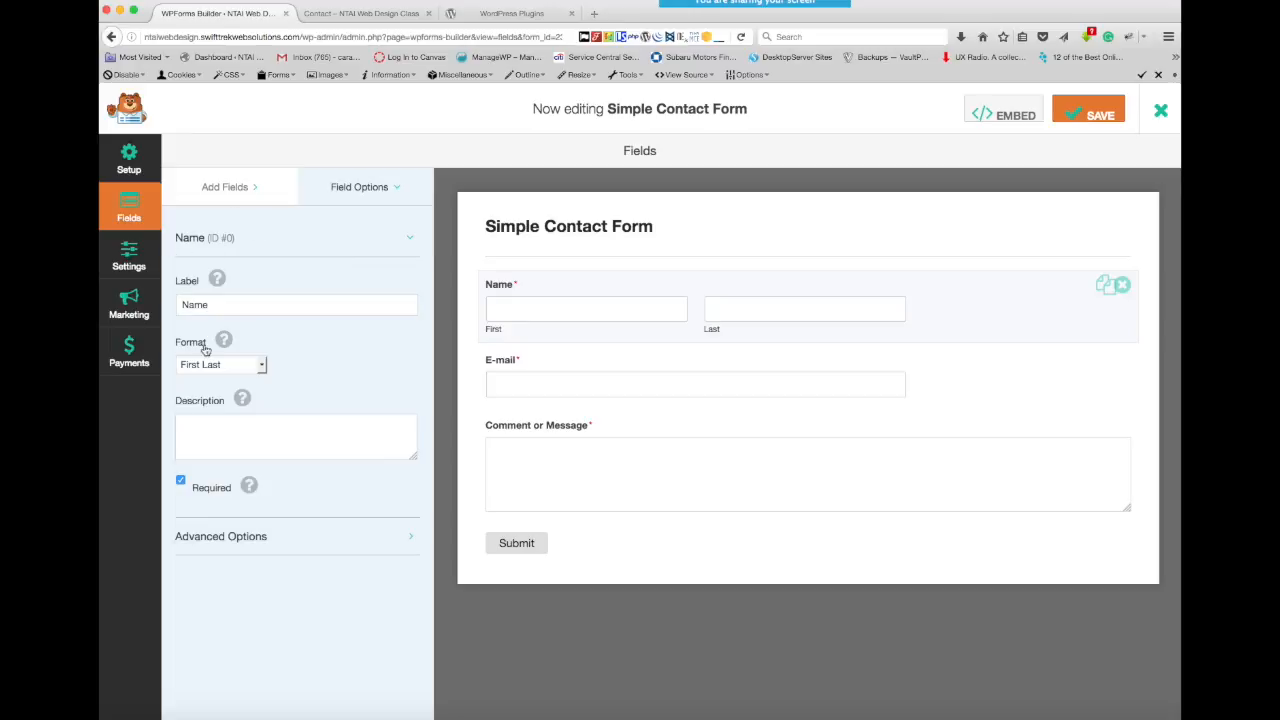
{"action": "left_click", "coordinate": [204, 446]}
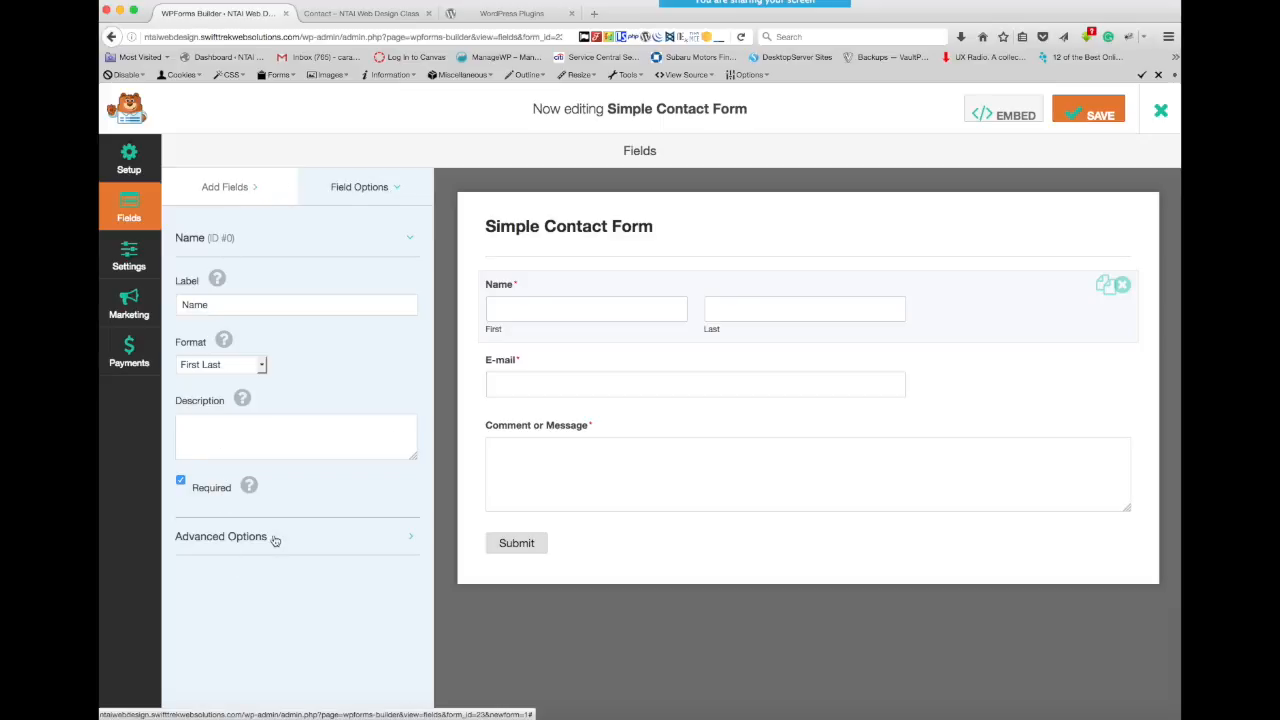
{"action": "left_click", "coordinate": [411, 541]}
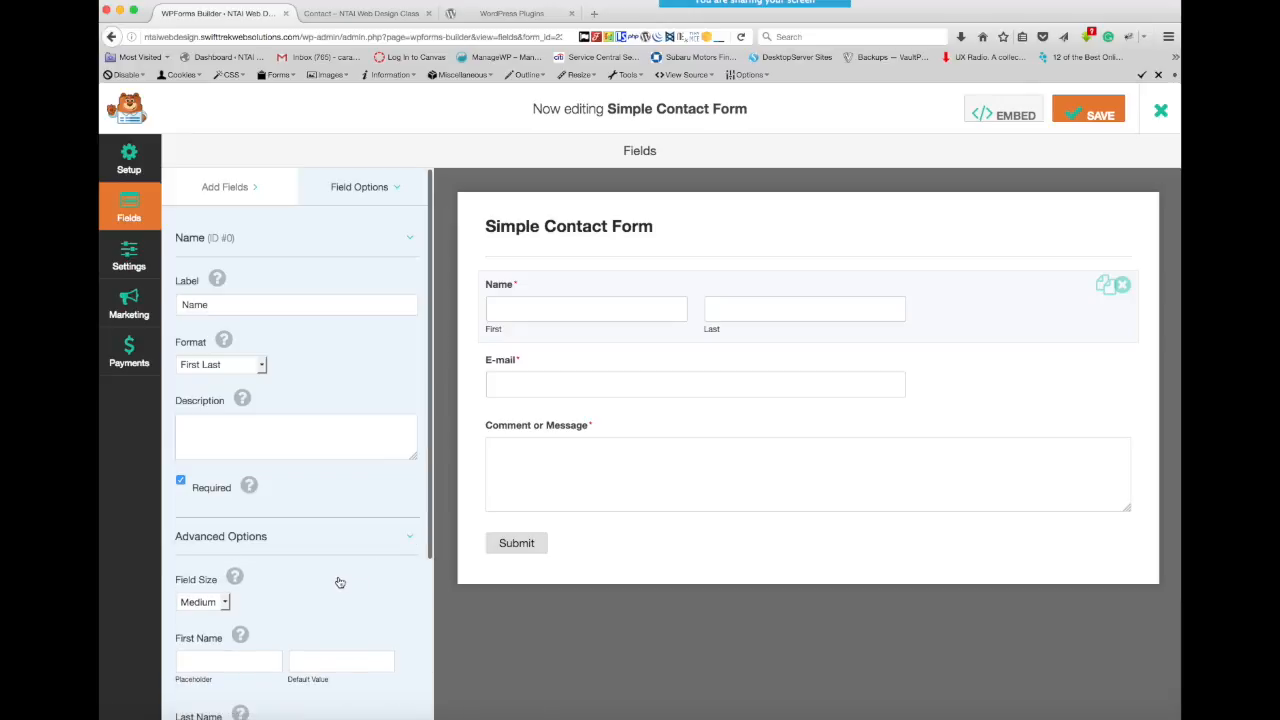
{"action": "scroll", "coordinate": [340, 582], "scroll_direction": "down", "scroll_amount": 1}
{"action": "scroll", "coordinate": [340, 582], "scroll_direction": "down", "scroll_amount": 5}
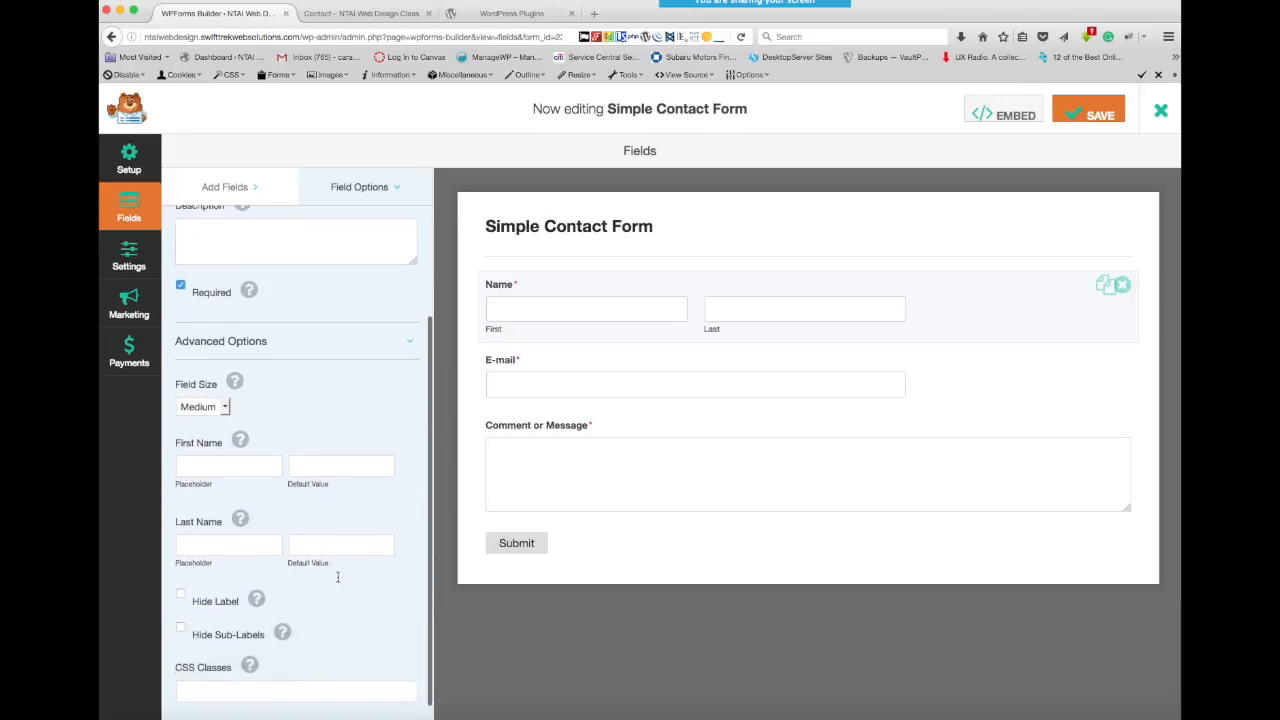
- Try the Small and Large field sizes on the Name field, and set it back to Medium
{"action": "left_click", "coordinate": [225, 398]}
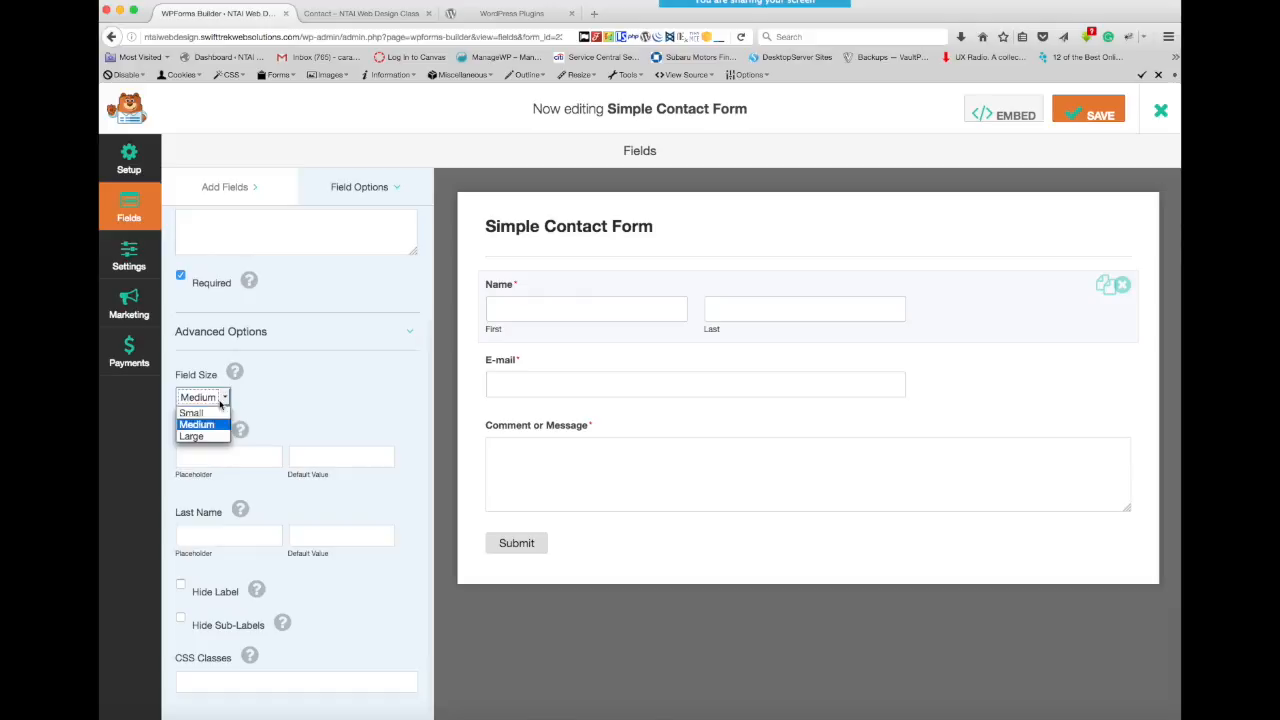
{"action": "left_click", "coordinate": [213, 414]}
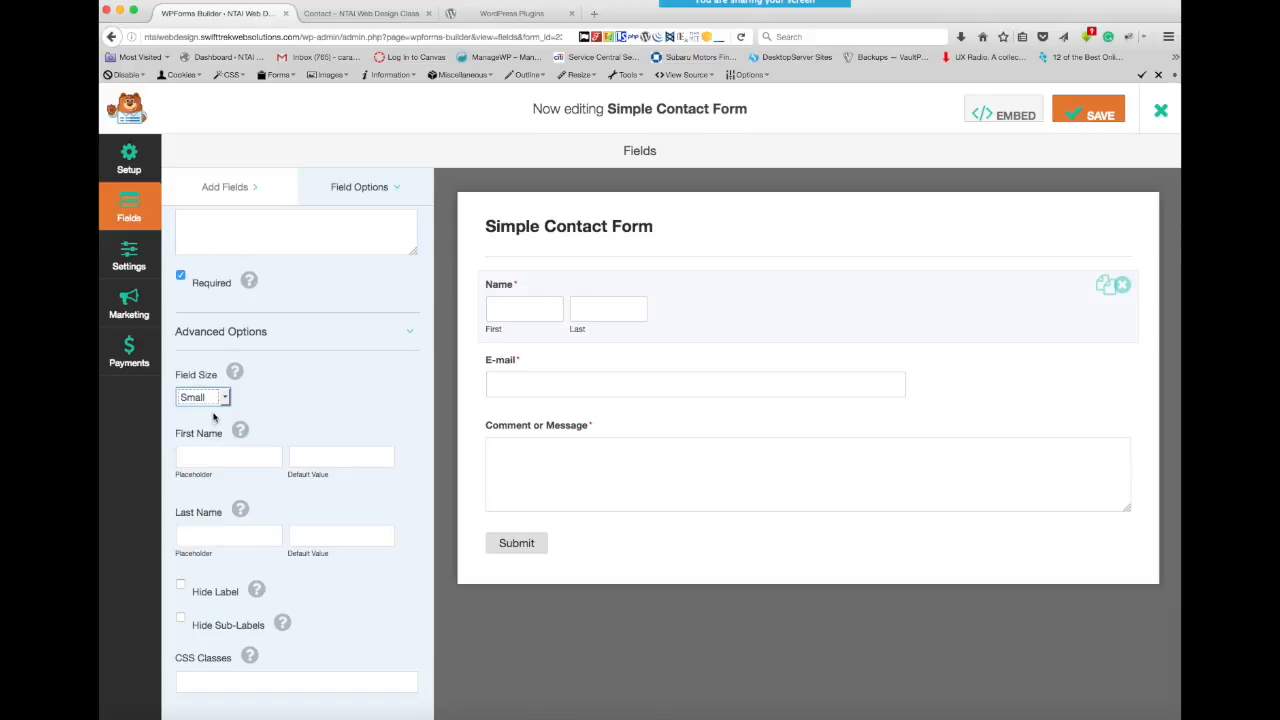
{"action": "left_click", "coordinate": [225, 398]}
{"action": "left_click", "coordinate": [211, 428]}
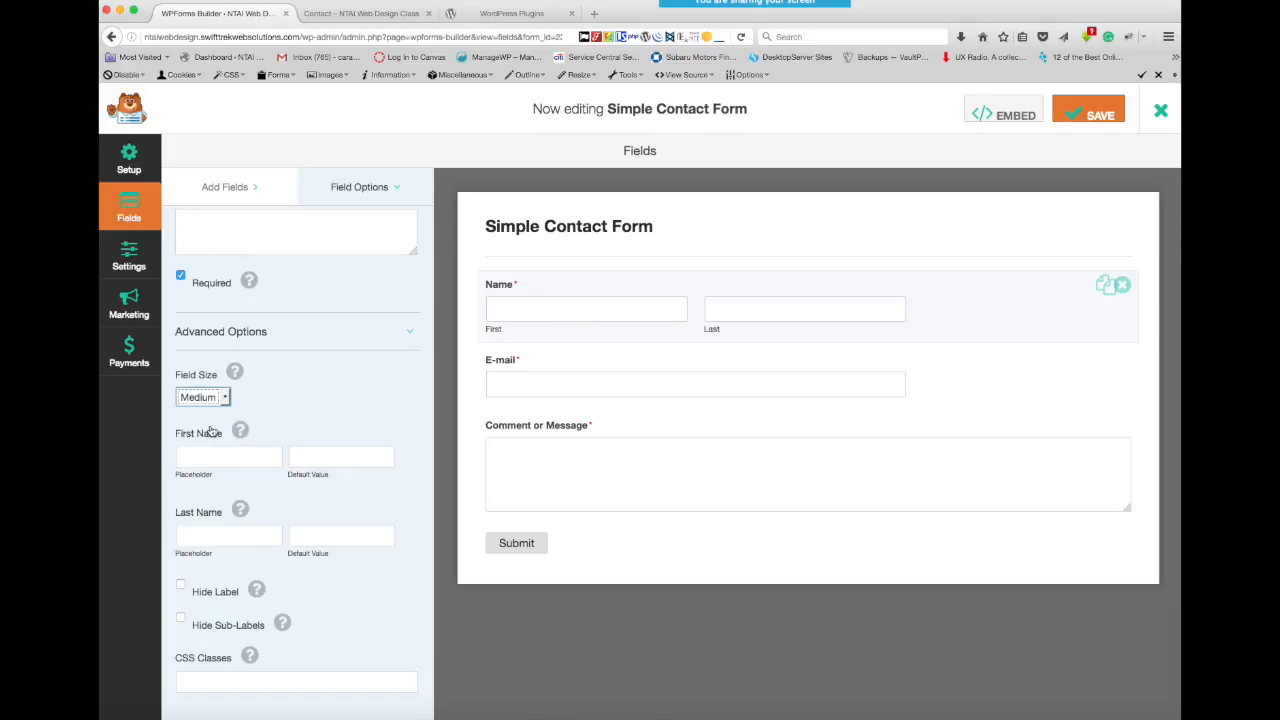
{"action": "left_click", "coordinate": [224, 398]}
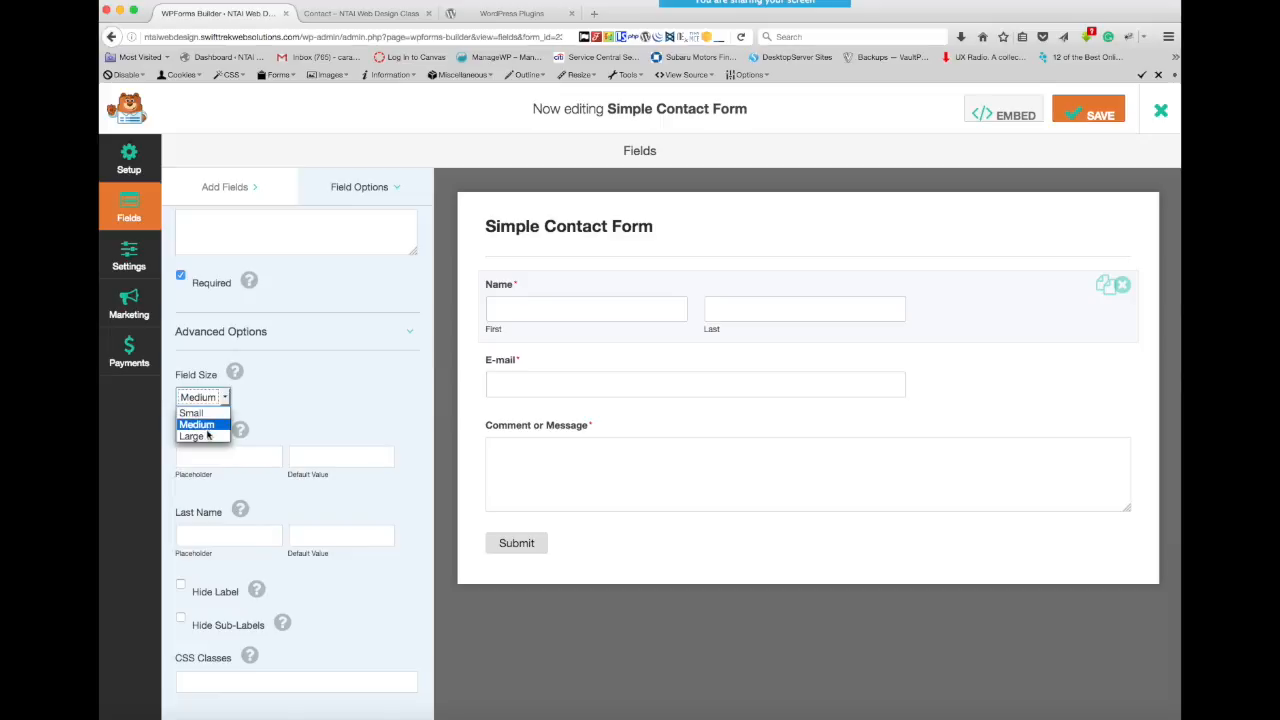
{"action": "left_click", "coordinate": [208, 438]}
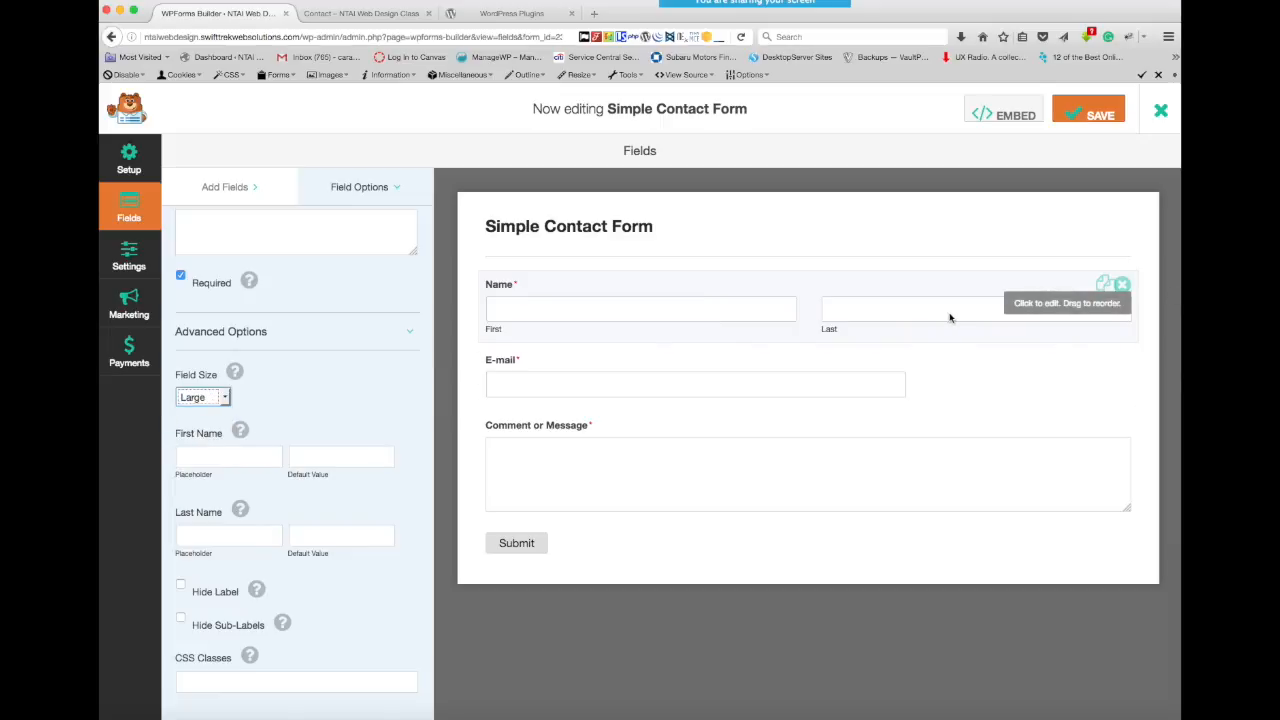
{"action": "left_click", "coordinate": [225, 398]}
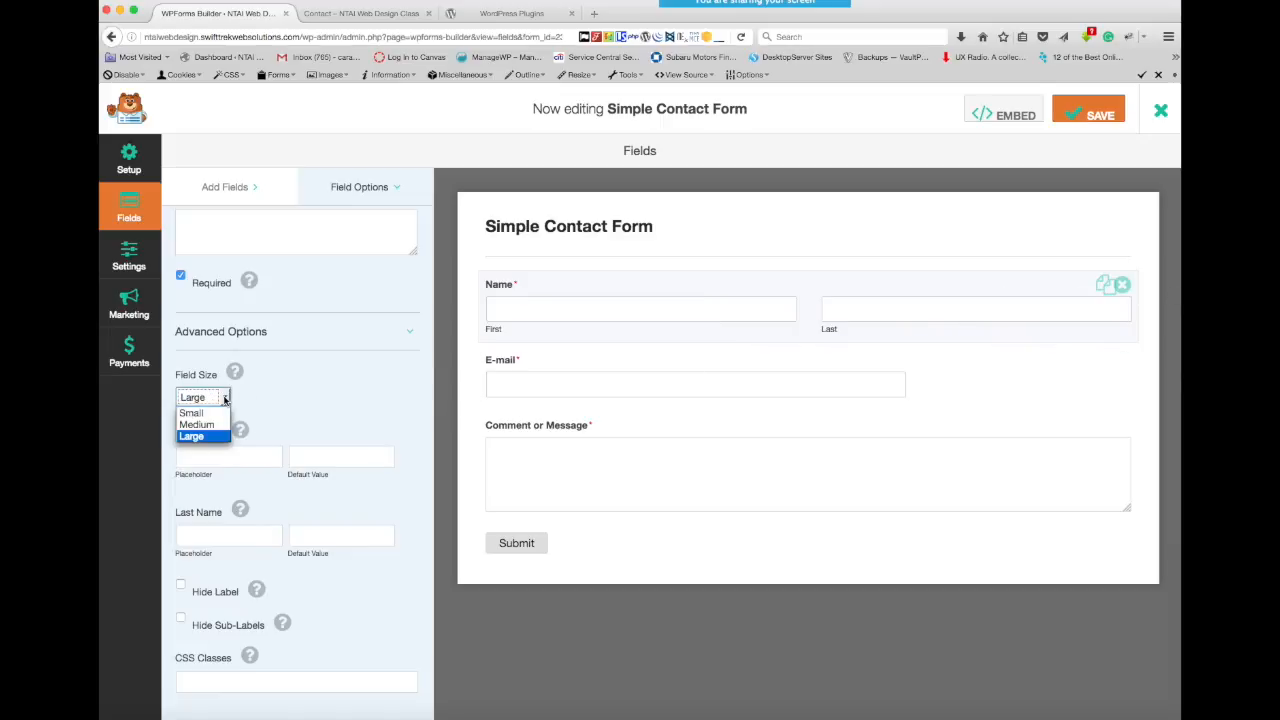
{"action": "left_click", "coordinate": [214, 412]}
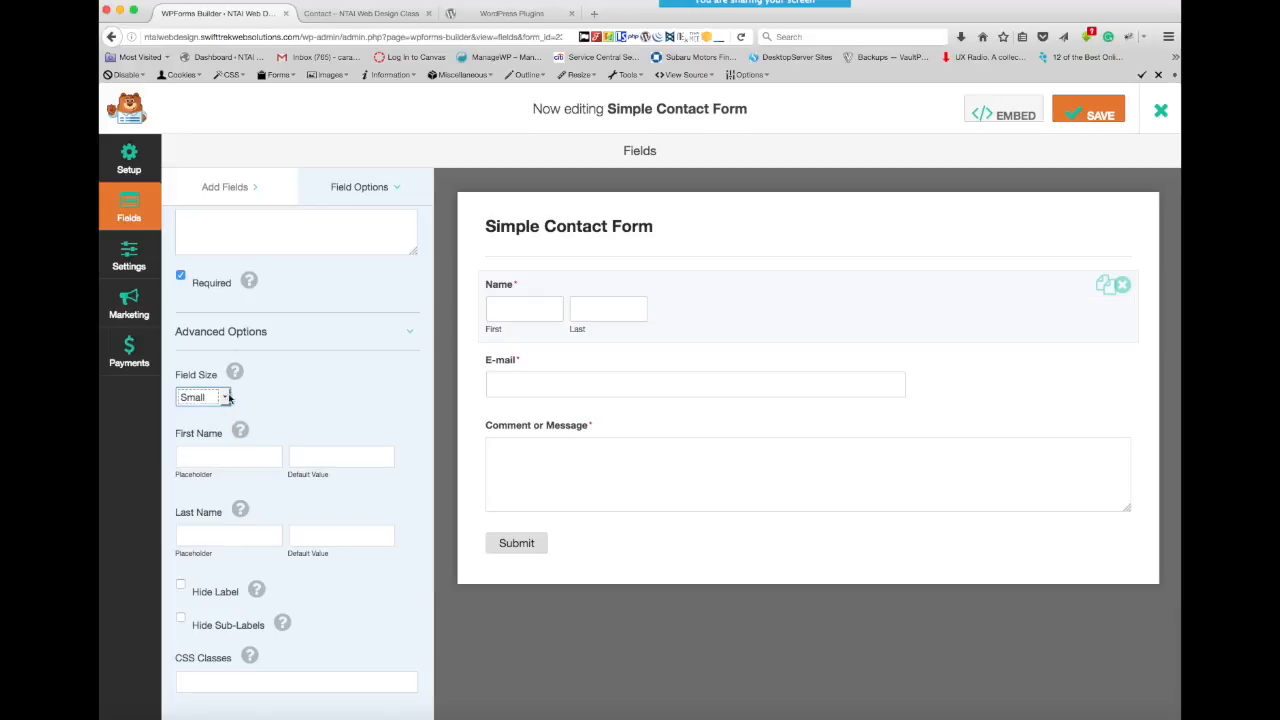
{"action": "left_click", "coordinate": [225, 398]}
{"action": "left_click", "coordinate": [216, 422]}
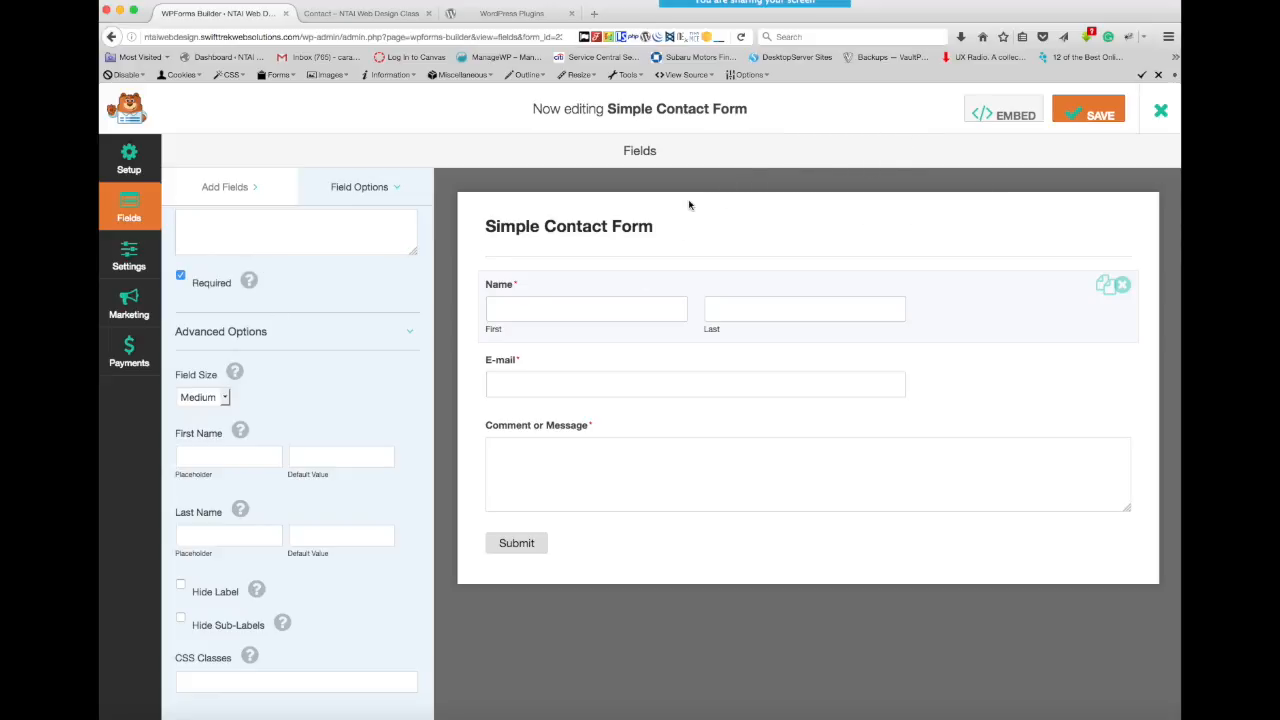
- Try First as the first-name placeholder in the Name field's advanced options, and clear it
{"action": "left_click", "coordinate": [409, 334]}
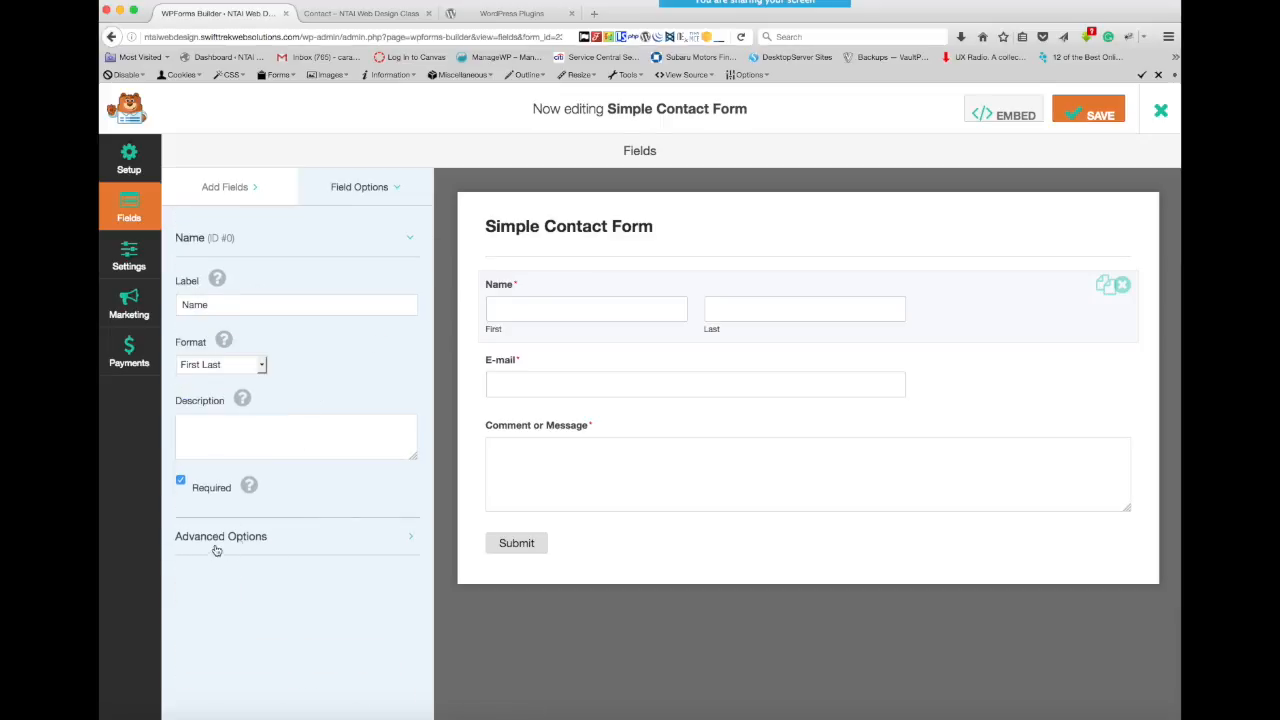
{"action": "left_click", "coordinate": [411, 543]}
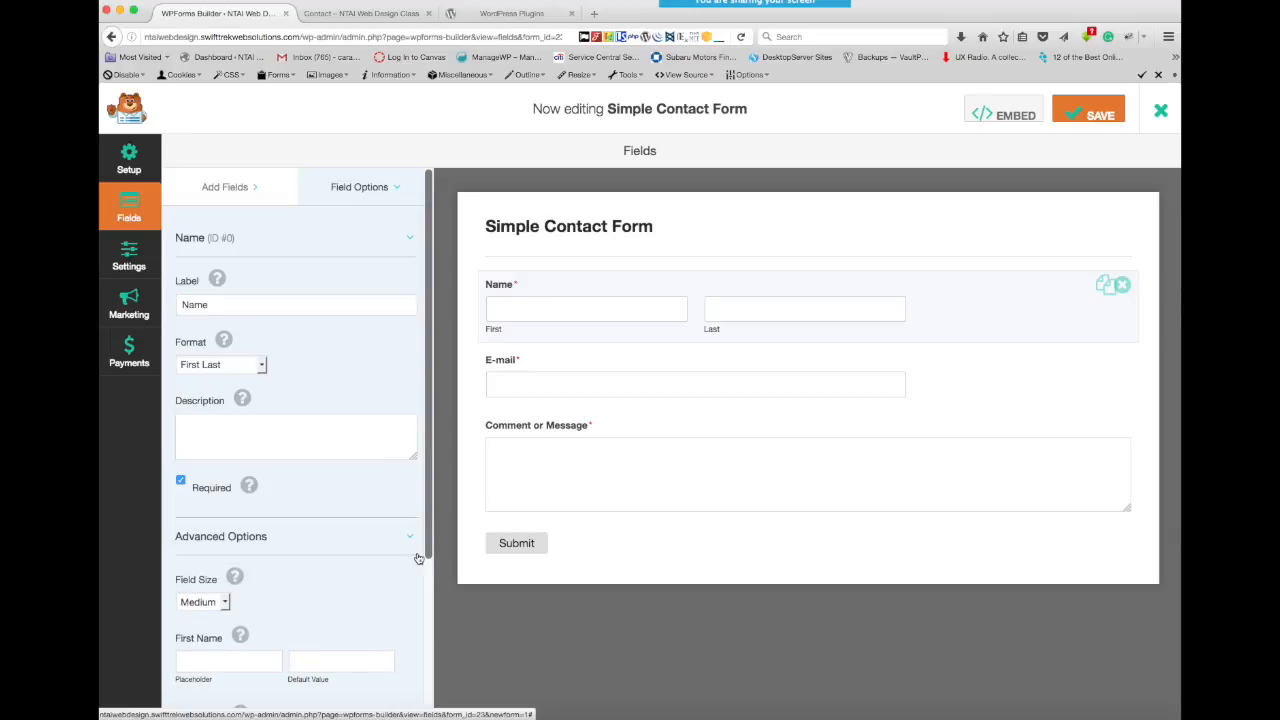
{"action": "scroll", "coordinate": [418, 558], "scroll_direction": "down", "scroll_amount": 5}
{"action": "mouse_move", "coordinate": [240, 440]}
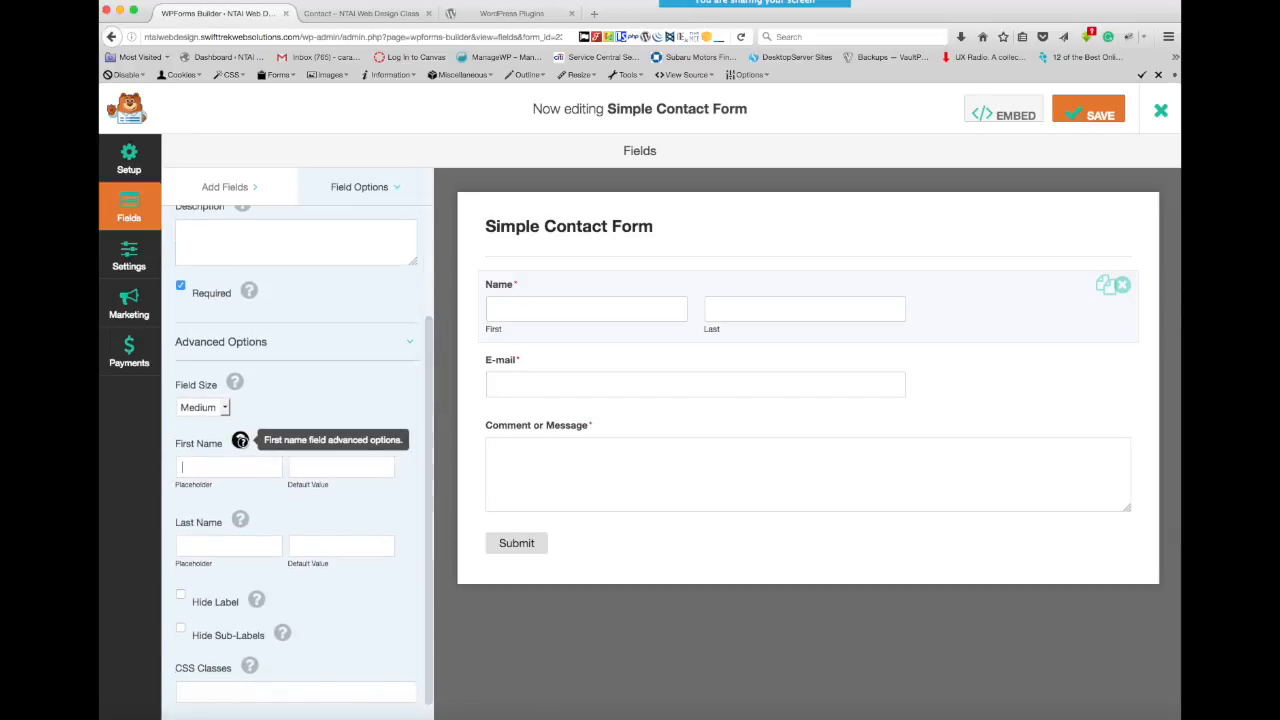
{"action": "left_click", "coordinate": [196, 470]}
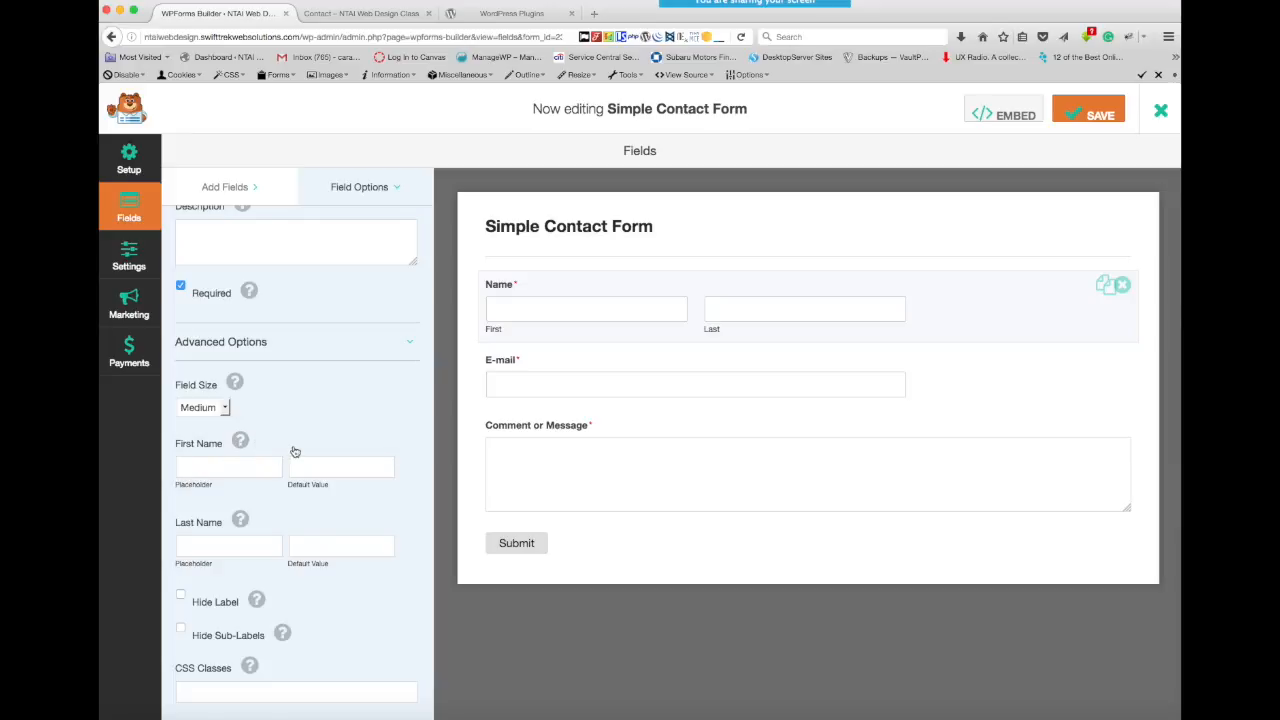
{"action": "type", "text": "First"}
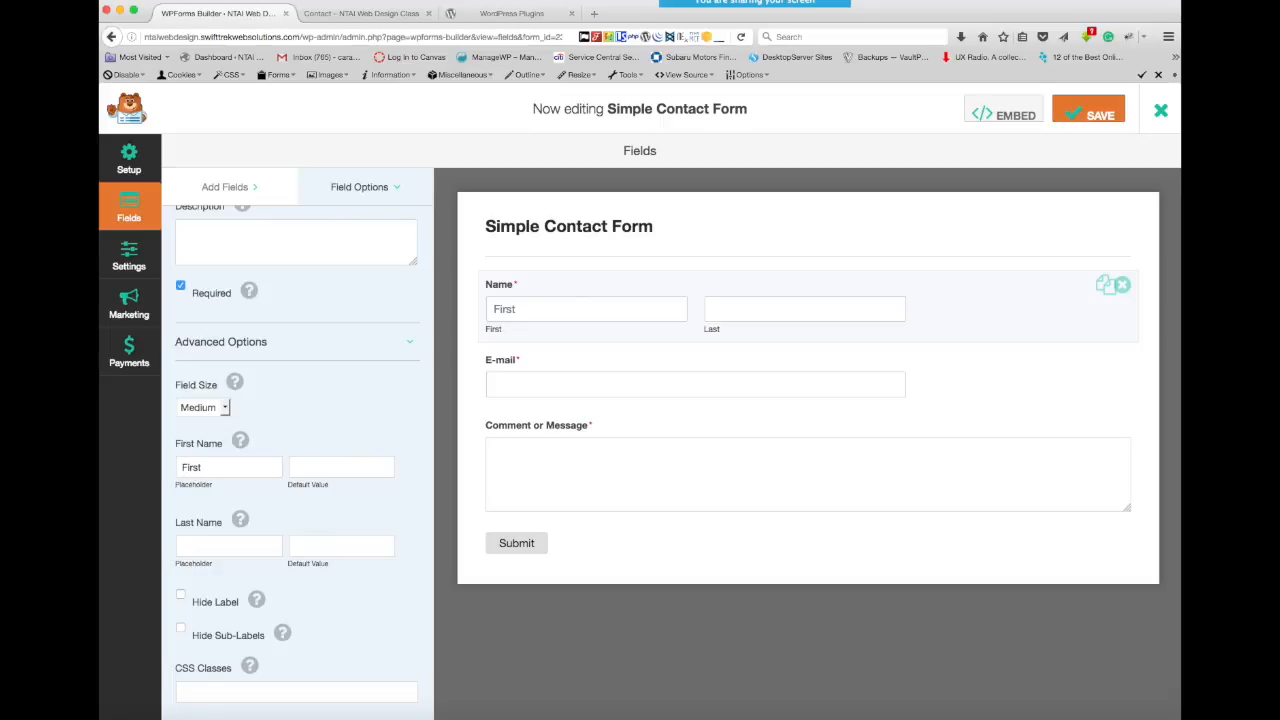
{"action": "key", "text": "BackSpace"}
{"action": "key", "text": "BackSpace"}
{"action": "key", "text": "BackSpace"}
{"action": "left_click", "coordinate": [373, 390]}
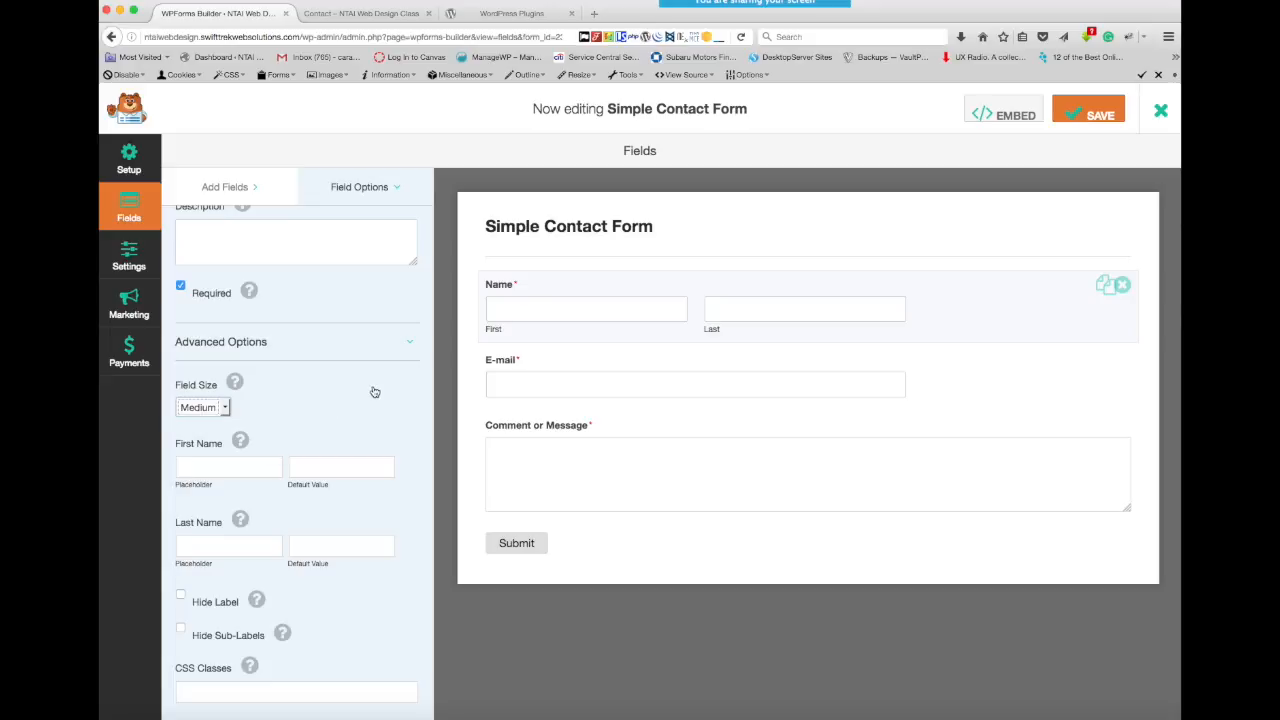
{"action": "left_click", "coordinate": [958, 215]}
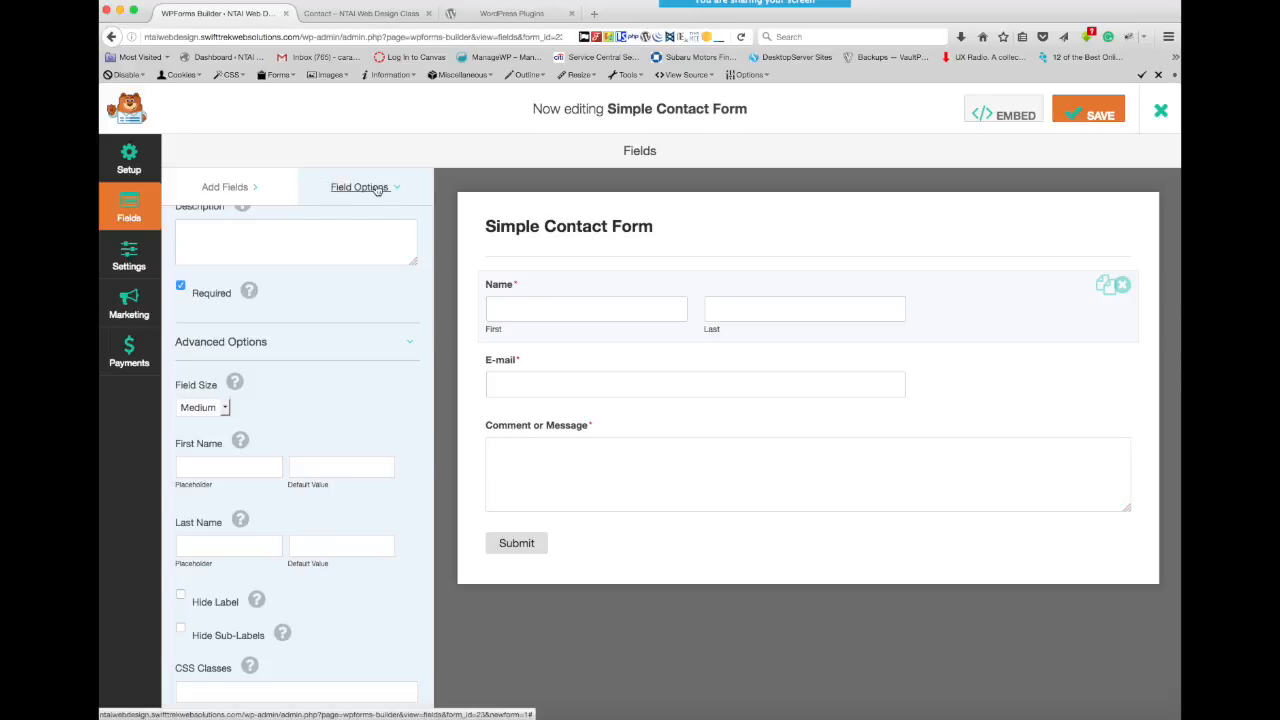
- Open the form's notification settings and look through the default notification's fields
{"action": "left_click", "coordinate": [127, 260]}
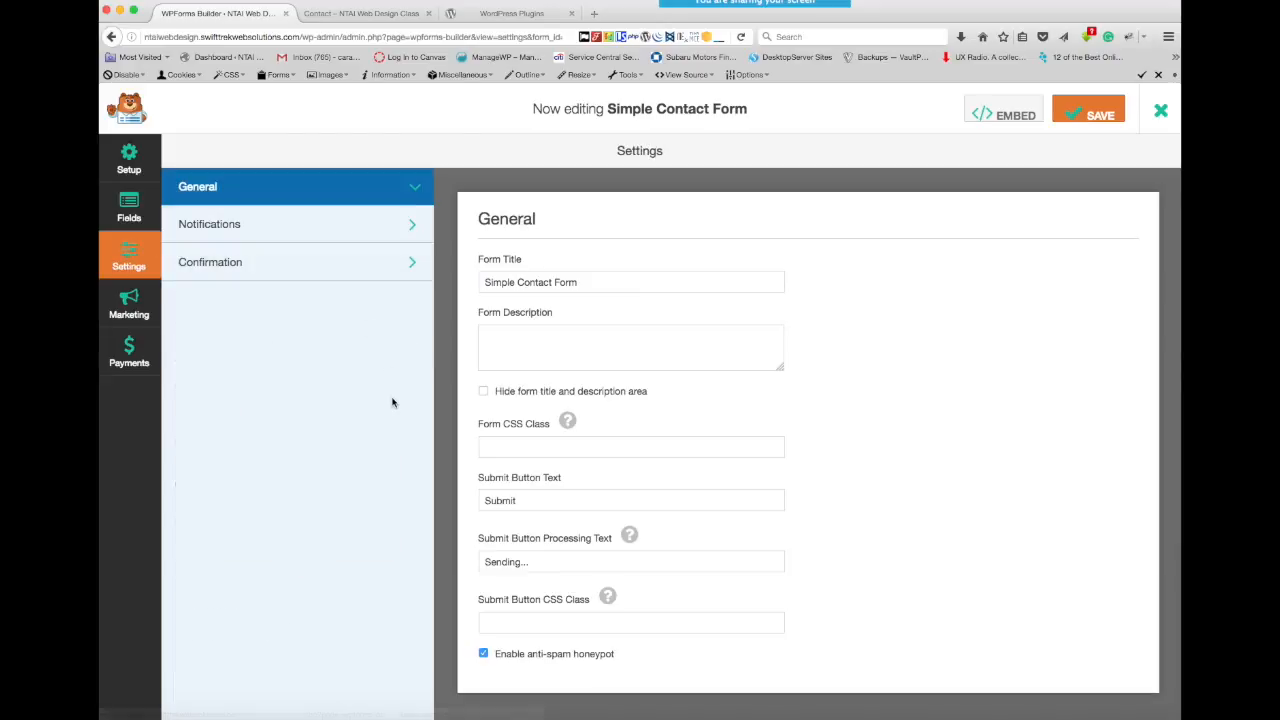
{"action": "left_click", "coordinate": [408, 228]}
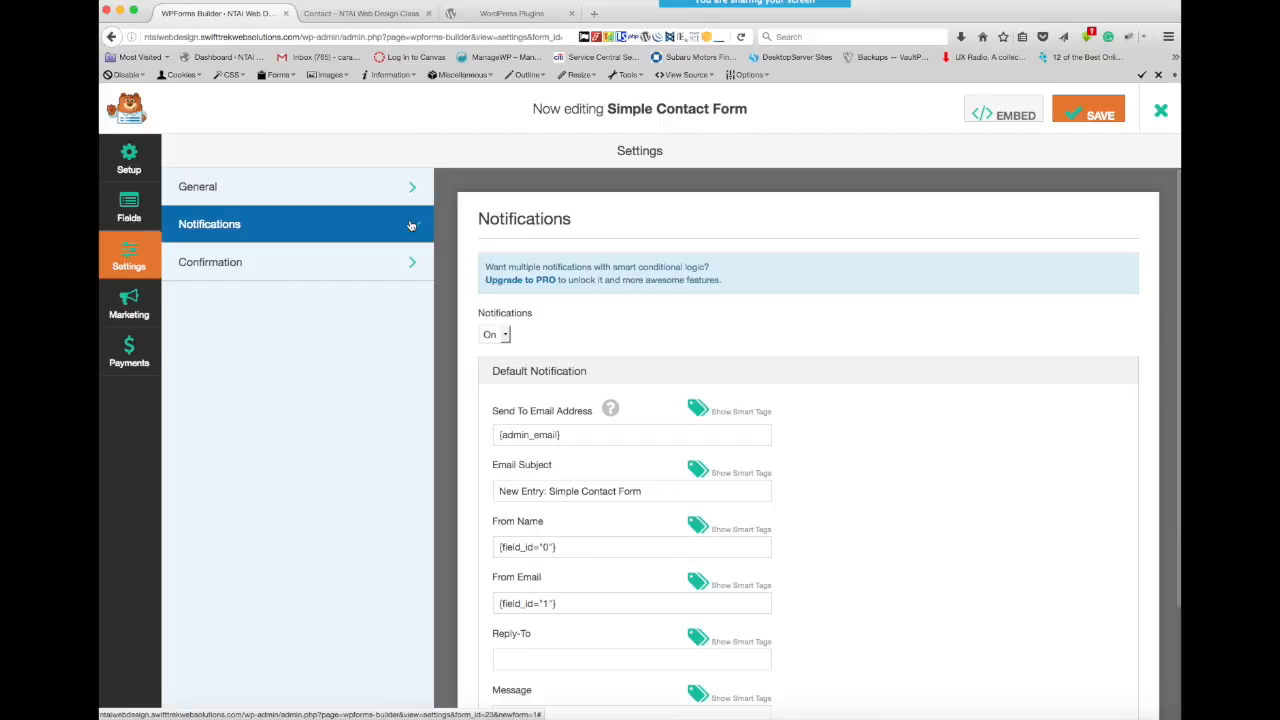
{"action": "scroll", "coordinate": [841, 406], "scroll_direction": "down", "scroll_amount": 2}
{"action": "scroll", "coordinate": [841, 406], "scroll_direction": "down", "scroll_amount": 1}
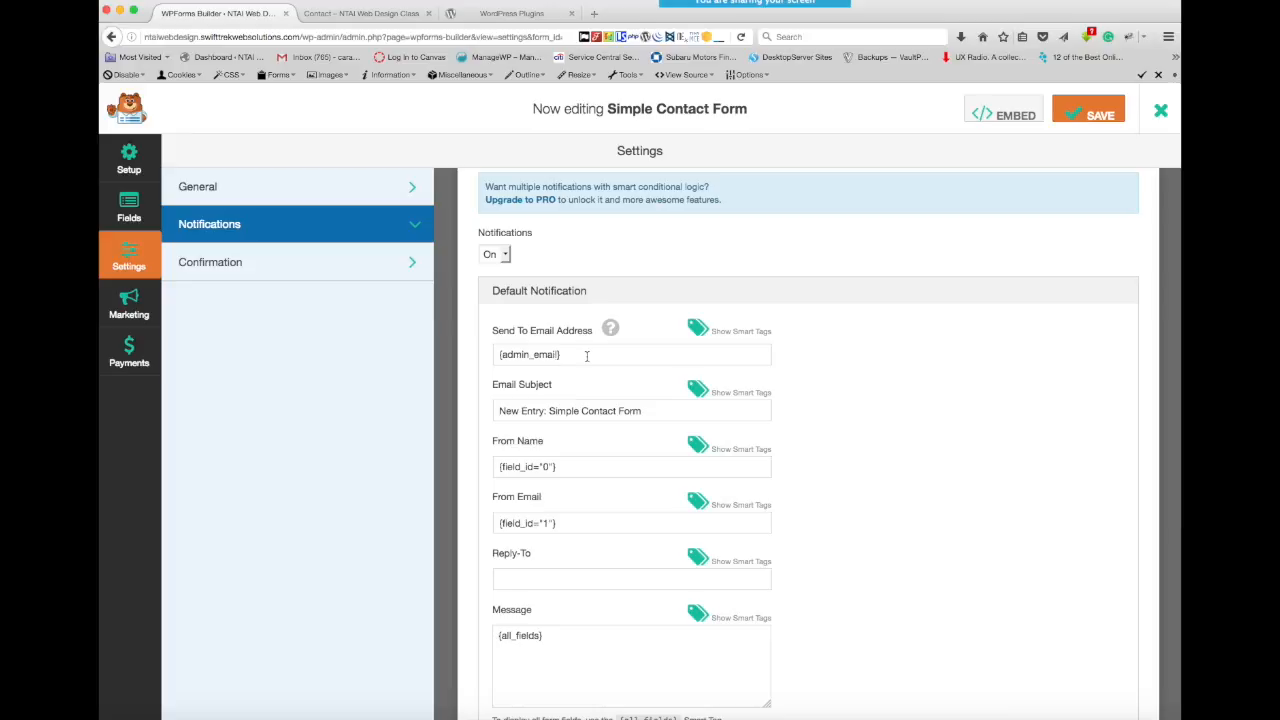
{"action": "scroll", "coordinate": [830, 404], "scroll_direction": "down", "scroll_amount": 2}
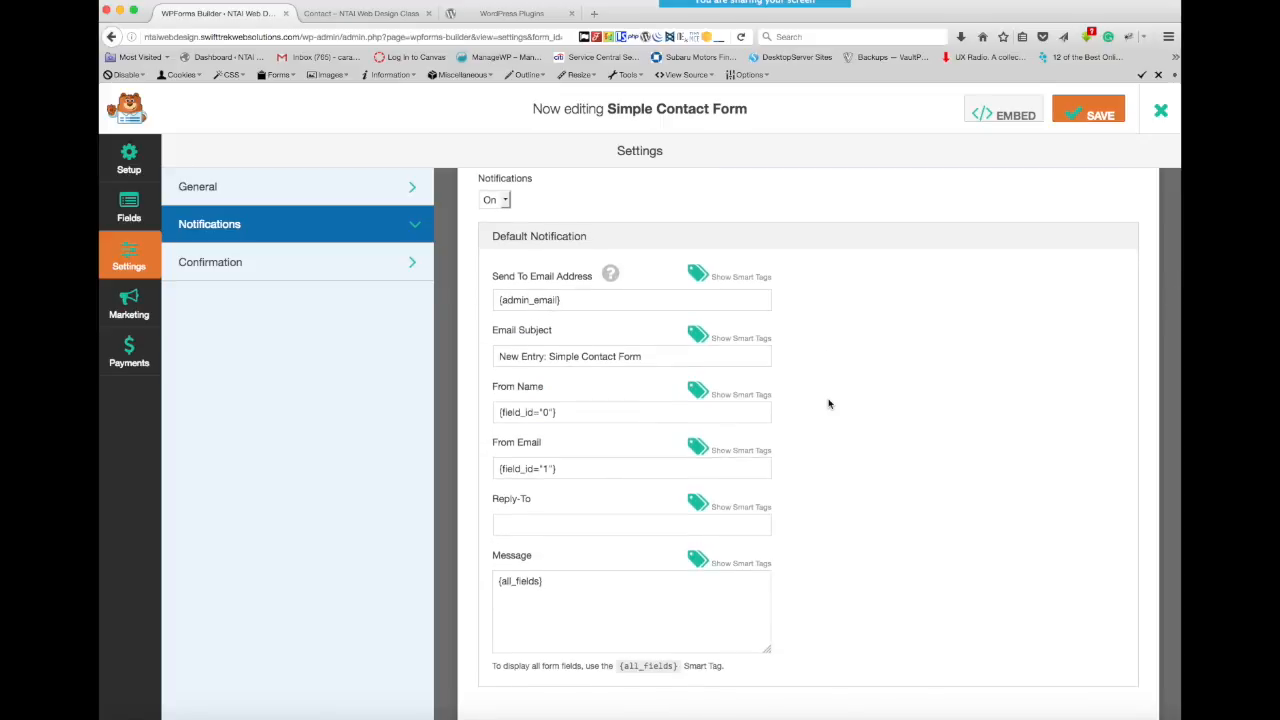
{"action": "scroll", "coordinate": [828, 404], "scroll_direction": "up", "scroll_amount": 1}
{"action": "scroll", "coordinate": [828, 404], "scroll_direction": "up", "scroll_amount": 1}
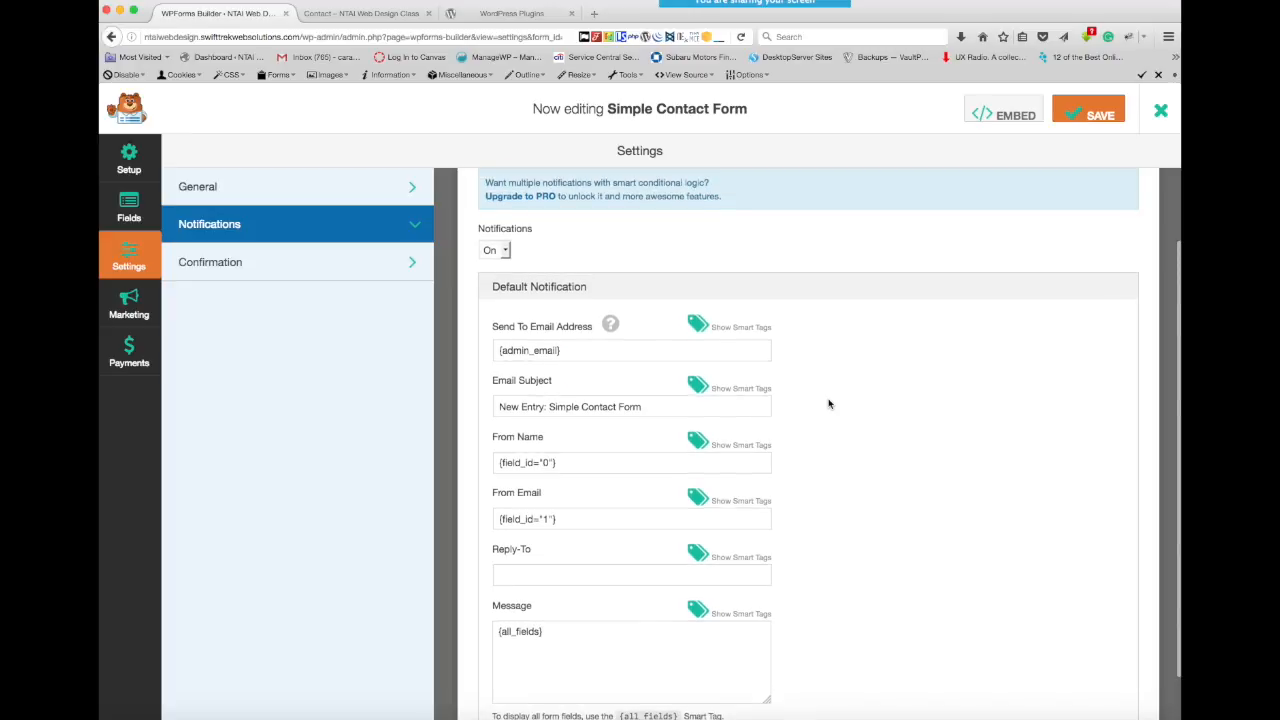
- Show and hide the available smart tags for the notification's Reply-To and From Name fields
{"action": "left_click", "coordinate": [735, 560]}
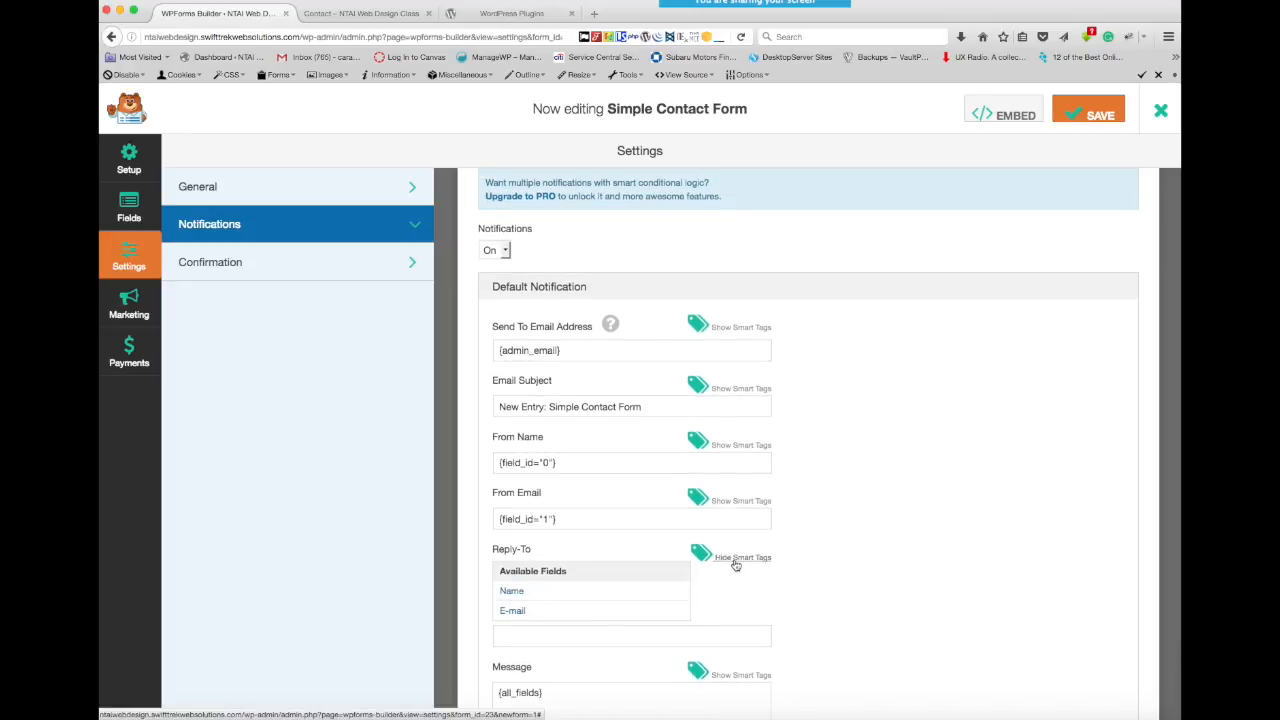
{"action": "left_click", "coordinate": [735, 560]}
{"action": "left_click", "coordinate": [743, 450]}
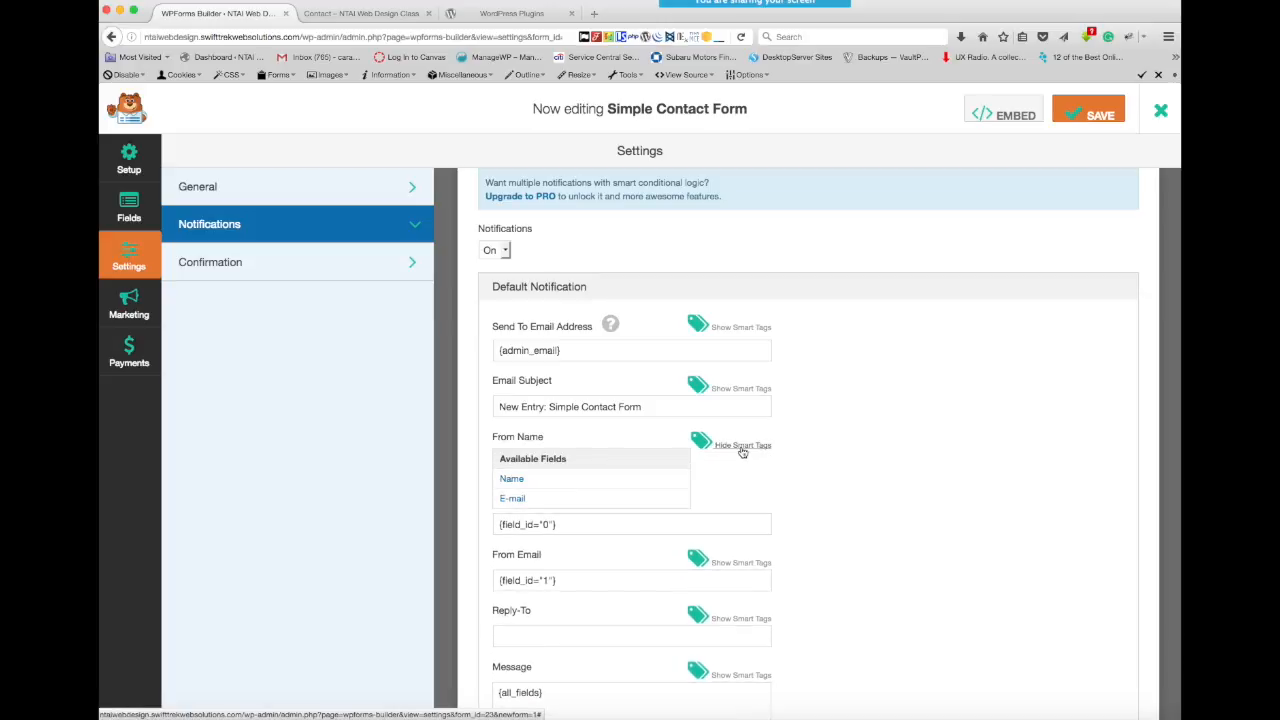
{"action": "left_click", "coordinate": [743, 450]}
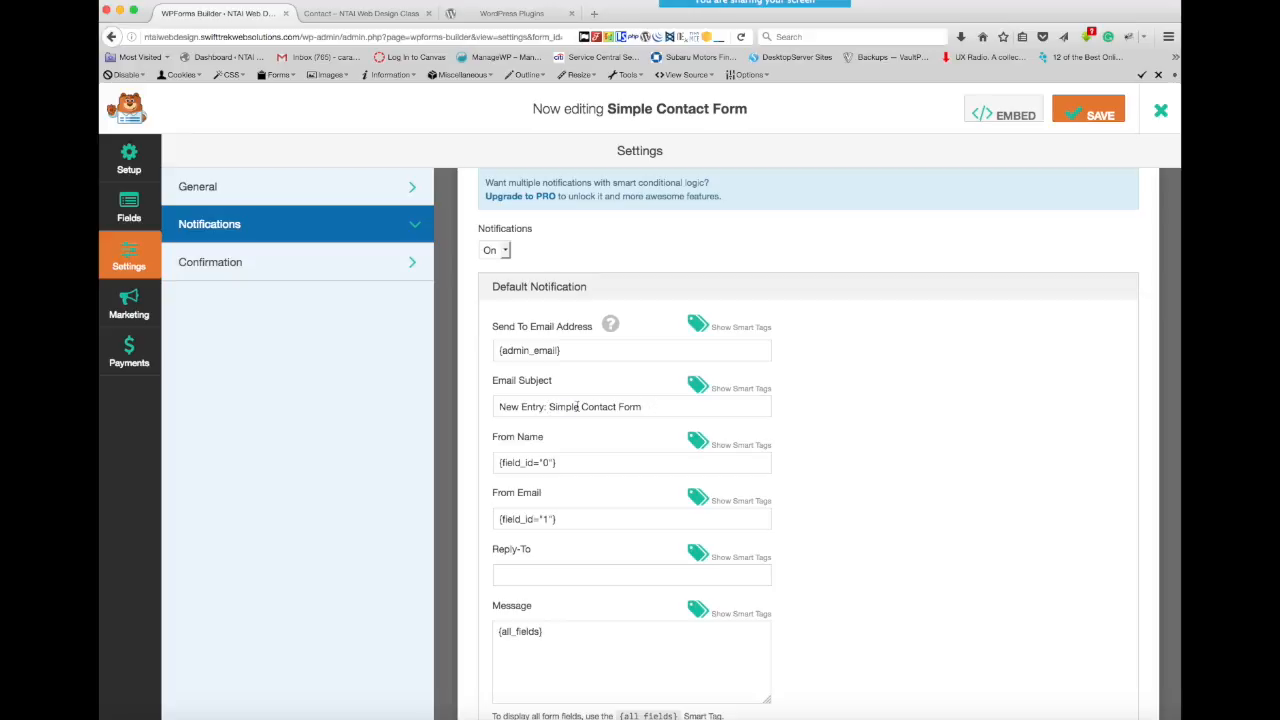
- Change the notification's email subject to "New Entry: Contact Form" and show the smart tags for From Name
{"action": "left_click_drag", "start_coordinate": [581, 407], "coordinate": [549, 409]}
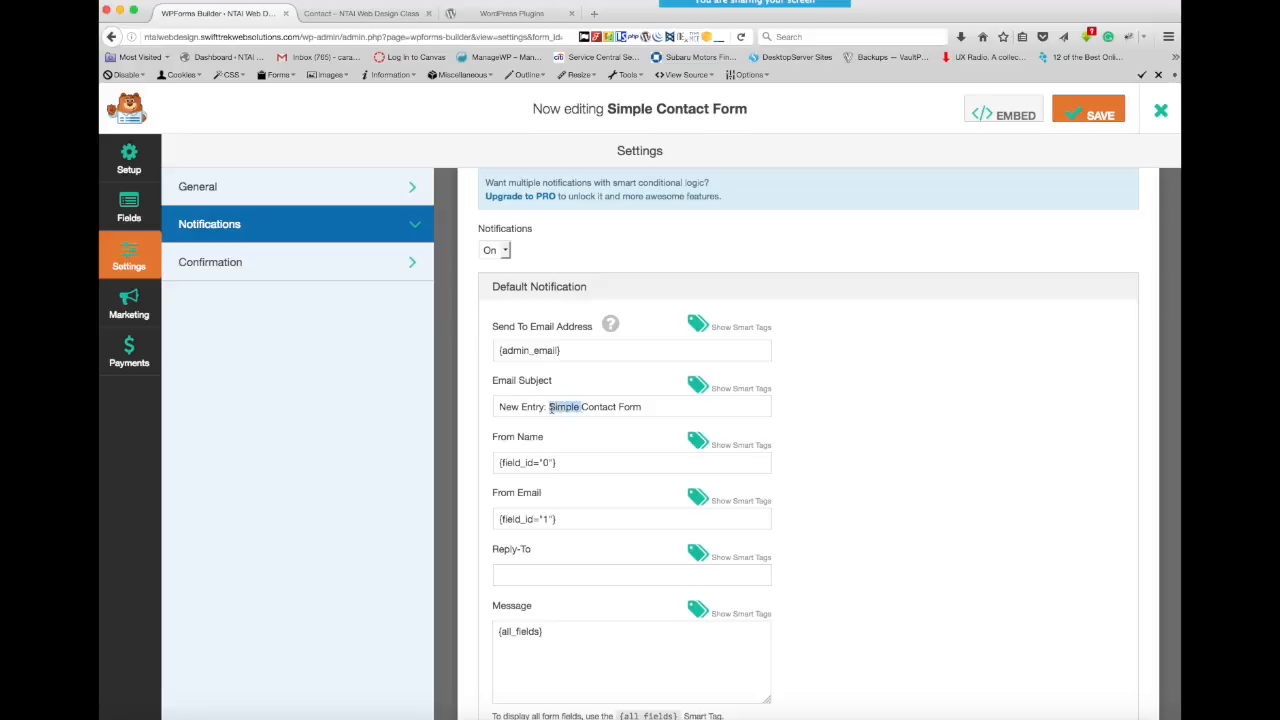
{"action": "key", "text": "BackSpace"}
{"action": "left_click", "coordinate": [738, 447]}
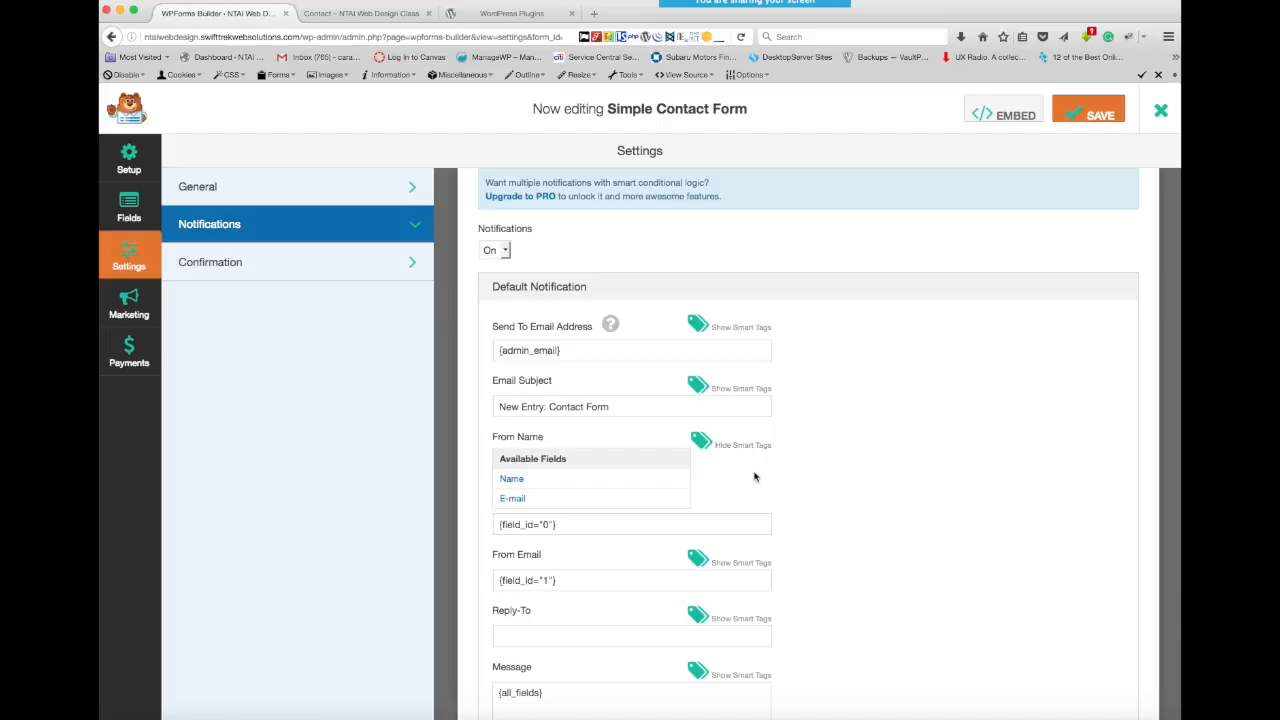
{"action": "right_click", "coordinate": [828, 480]}
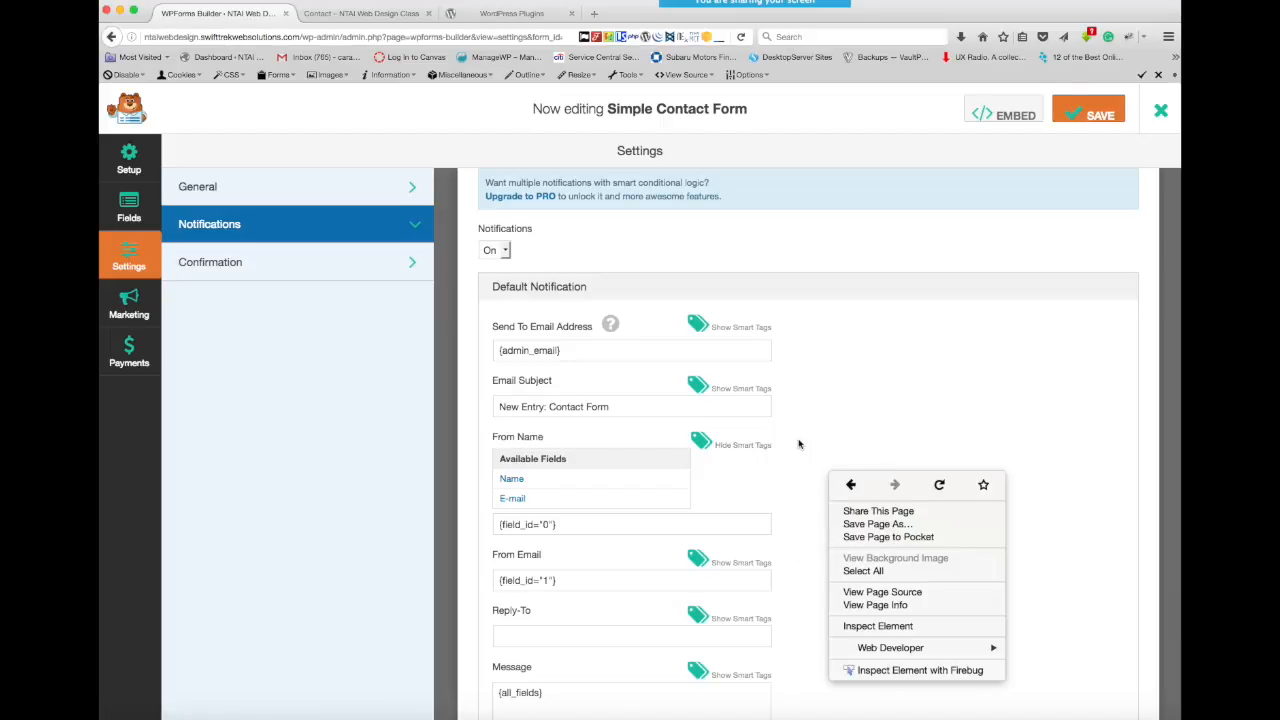
{"action": "left_click", "coordinate": [800, 446]}
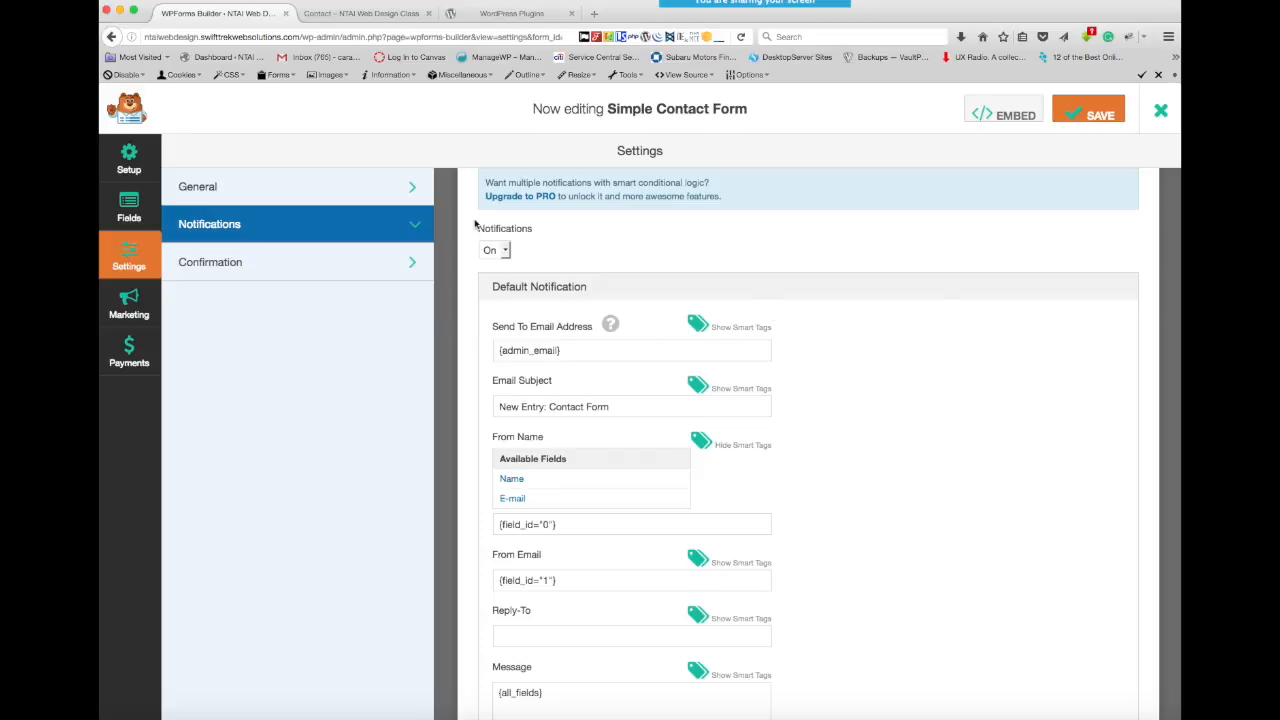
{"action": "scroll", "coordinate": [850, 362], "scroll_direction": "down", "scroll_amount": 3}
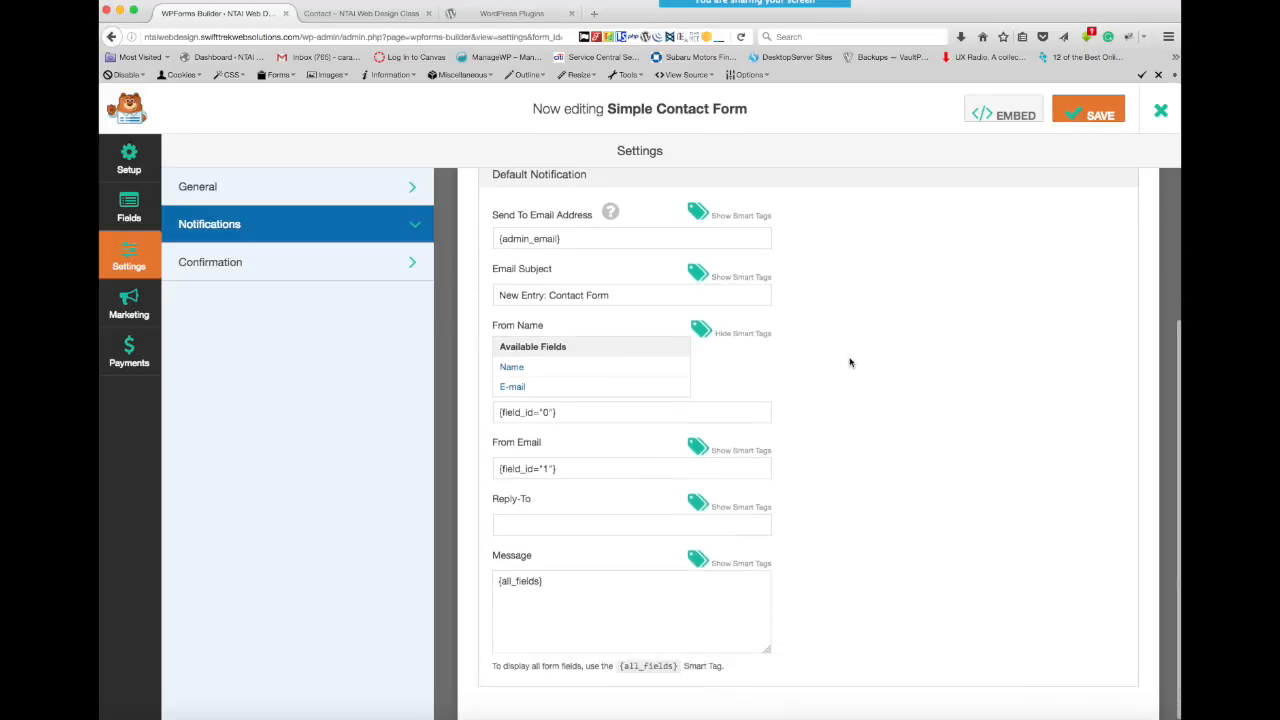
{"action": "scroll", "coordinate": [850, 362], "scroll_direction": "up", "scroll_amount": 3}
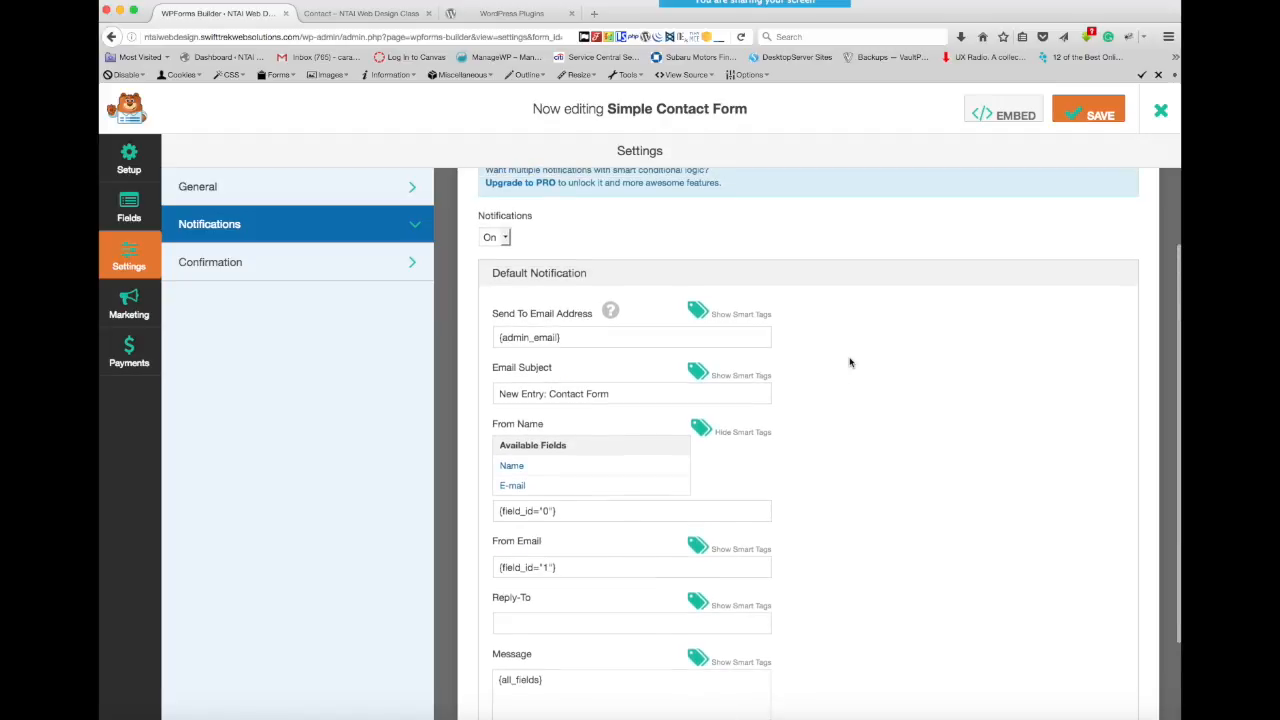
- Show the available smart tags for the notification's Send To Email Address and look through the notification fields
{"action": "scroll", "coordinate": [850, 362], "scroll_direction": "down", "scroll_amount": 1}
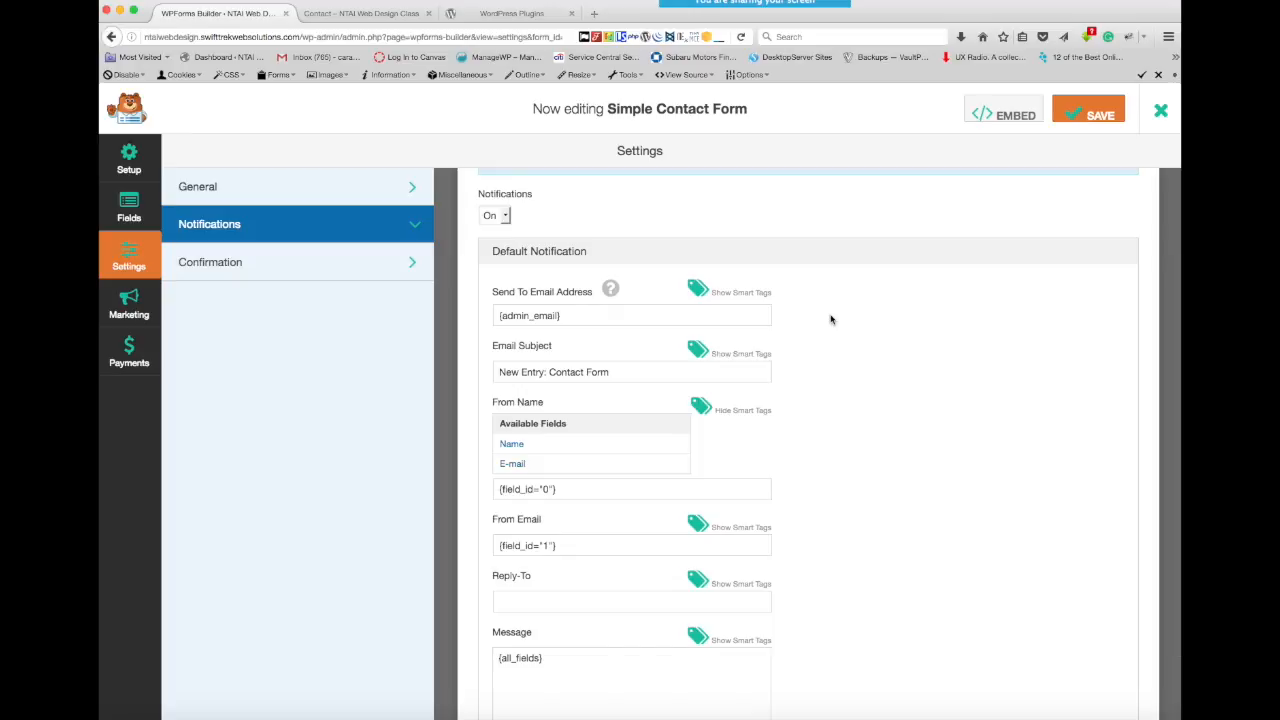
{"action": "left_click", "coordinate": [737, 293]}
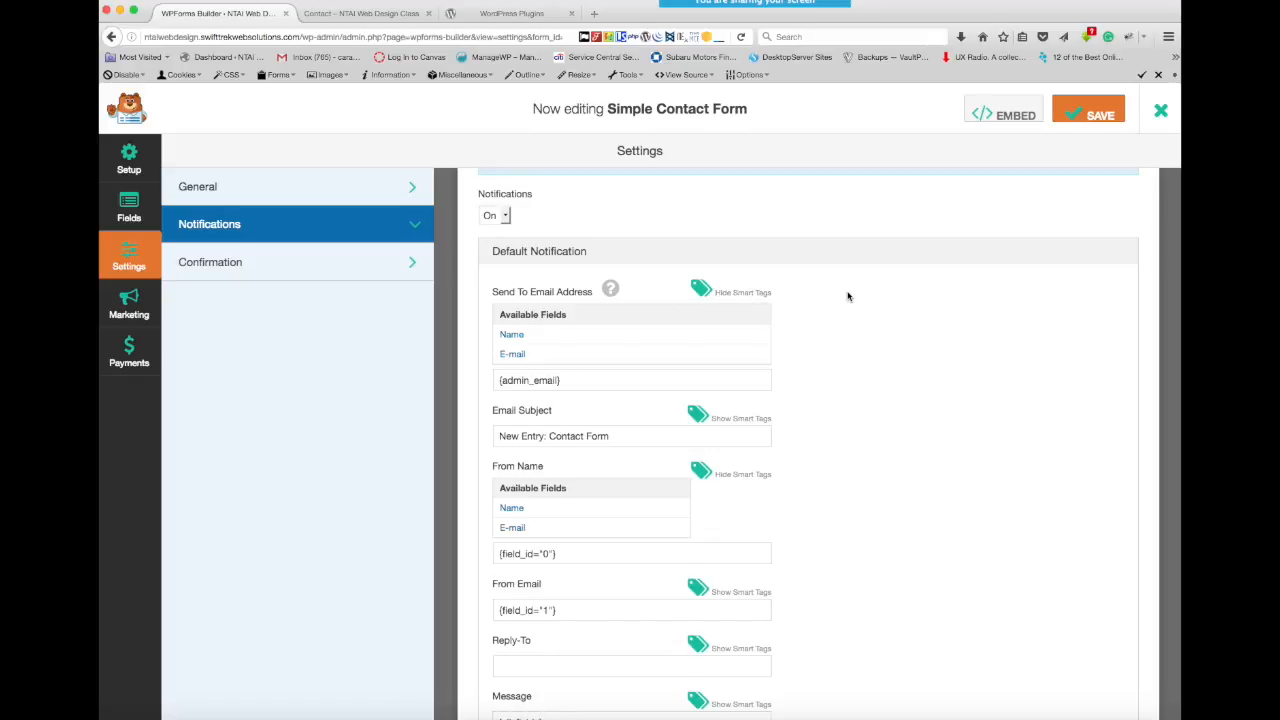
{"action": "scroll", "coordinate": [845, 296], "scroll_direction": "down", "scroll_amount": 3}
{"action": "scroll", "coordinate": [847, 296], "scroll_direction": "up", "scroll_amount": 2}
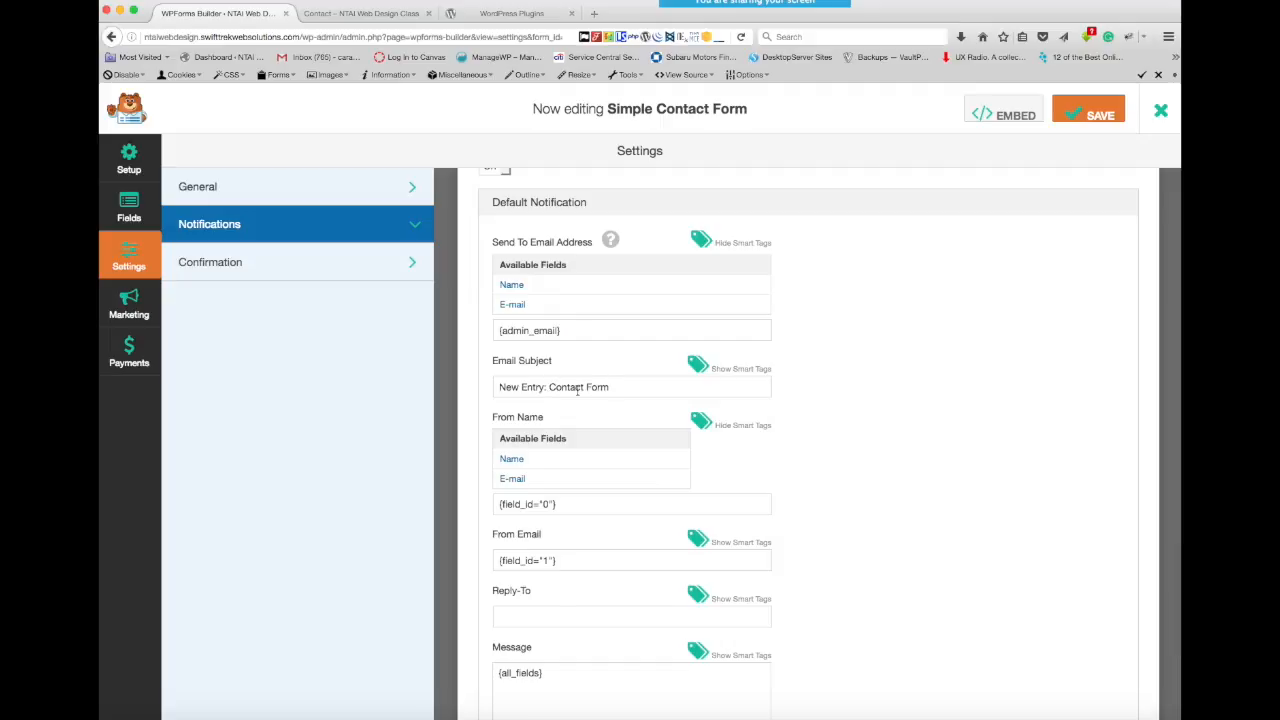
- Save the Simple Contact Form, then view its embed shortcode and close the embed instructions
{"action": "left_click", "coordinate": [1094, 114]}
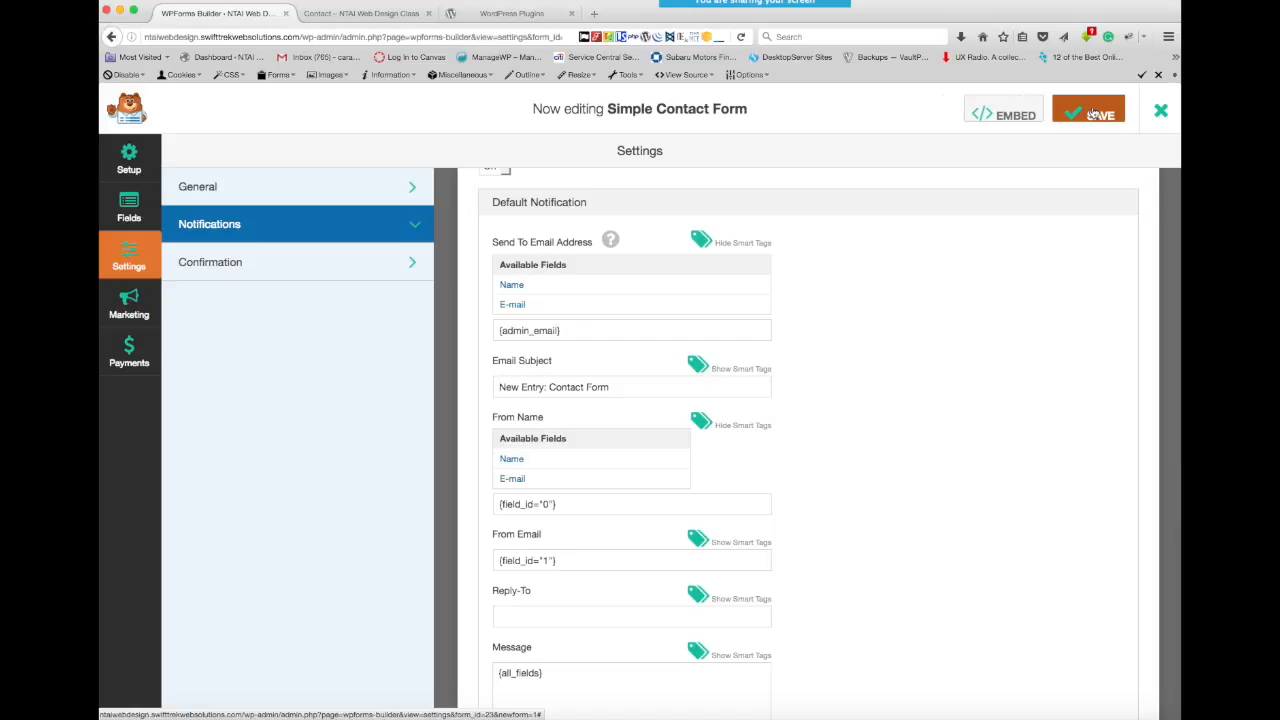
{"action": "left_click", "coordinate": [1010, 114]}
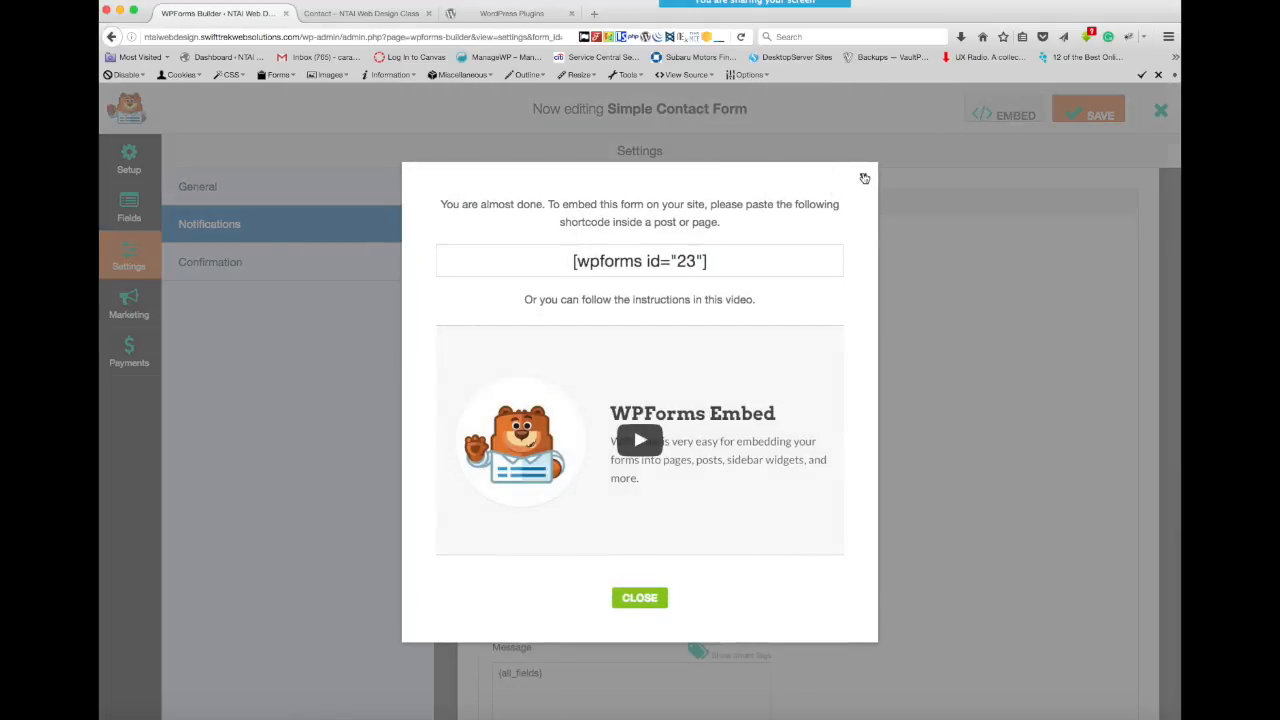
{"action": "left_click", "coordinate": [862, 177]}
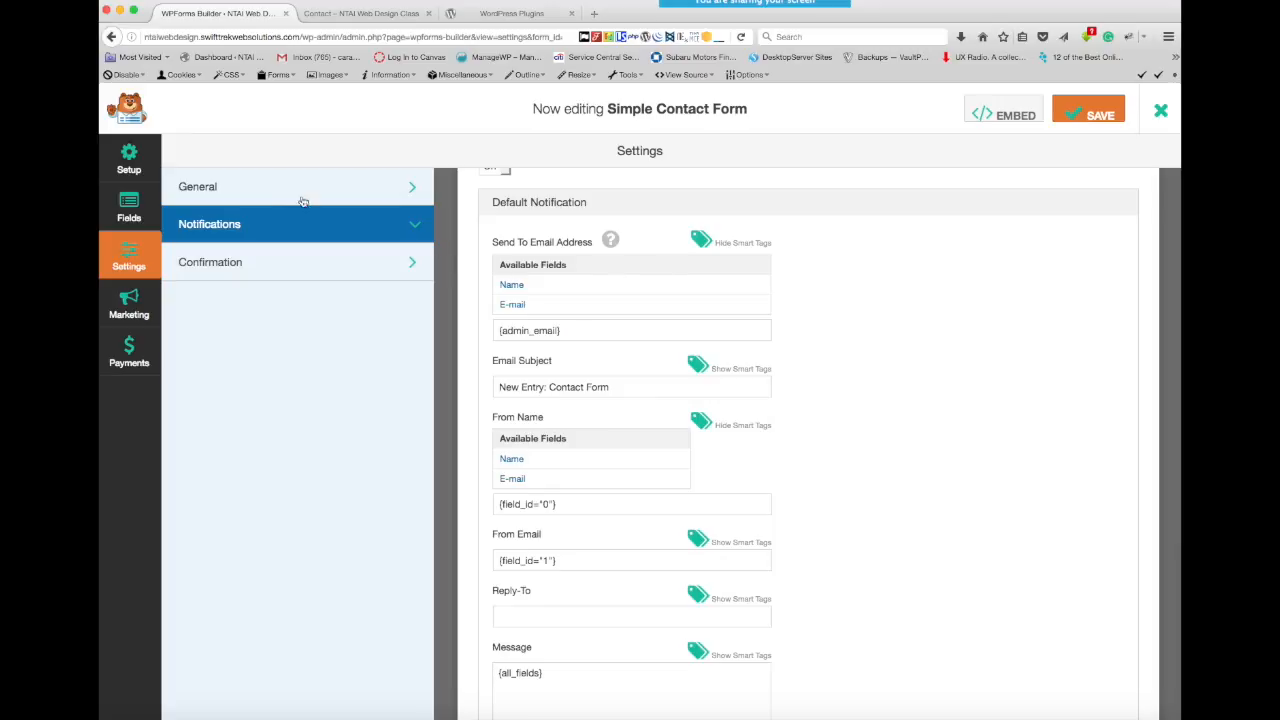
- Look over the form's general settings, then return to the form fields and open the E-mail field's options
{"action": "left_click", "coordinate": [259, 186]}
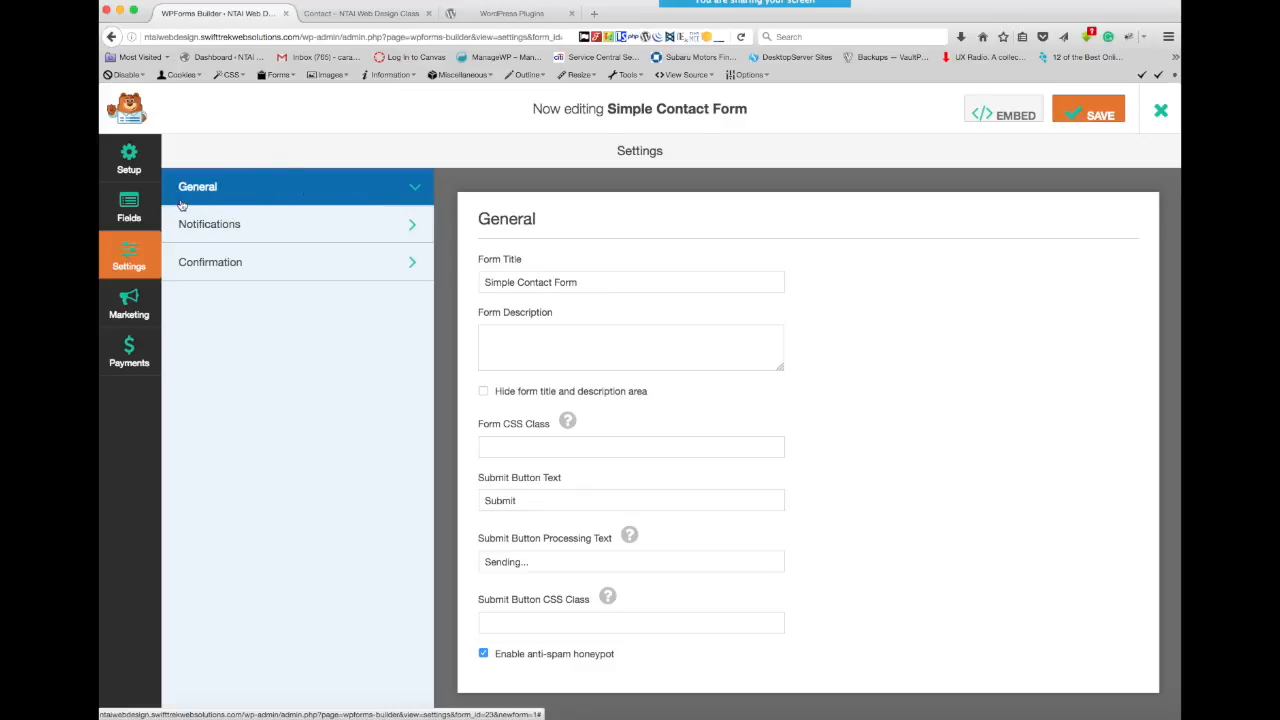
{"action": "left_click", "coordinate": [131, 202]}
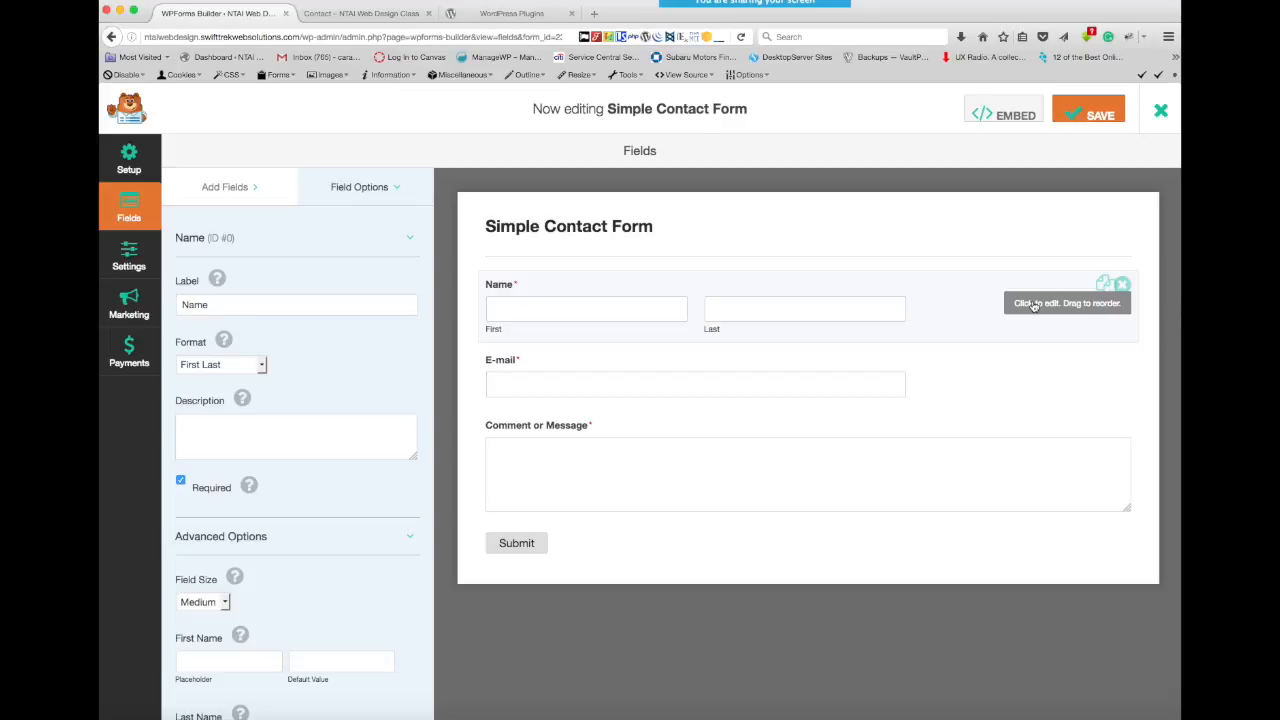
{"action": "left_click", "coordinate": [994, 387]}
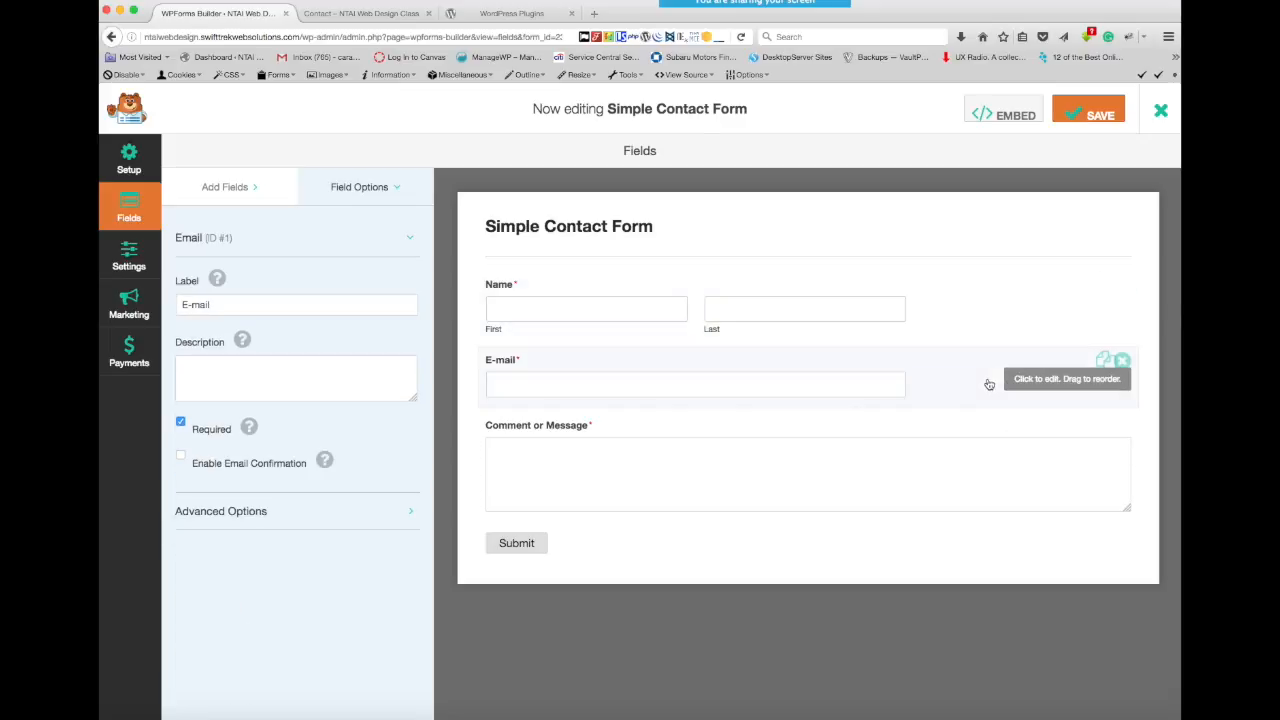
{"action": "left_click", "coordinate": [218, 280]}
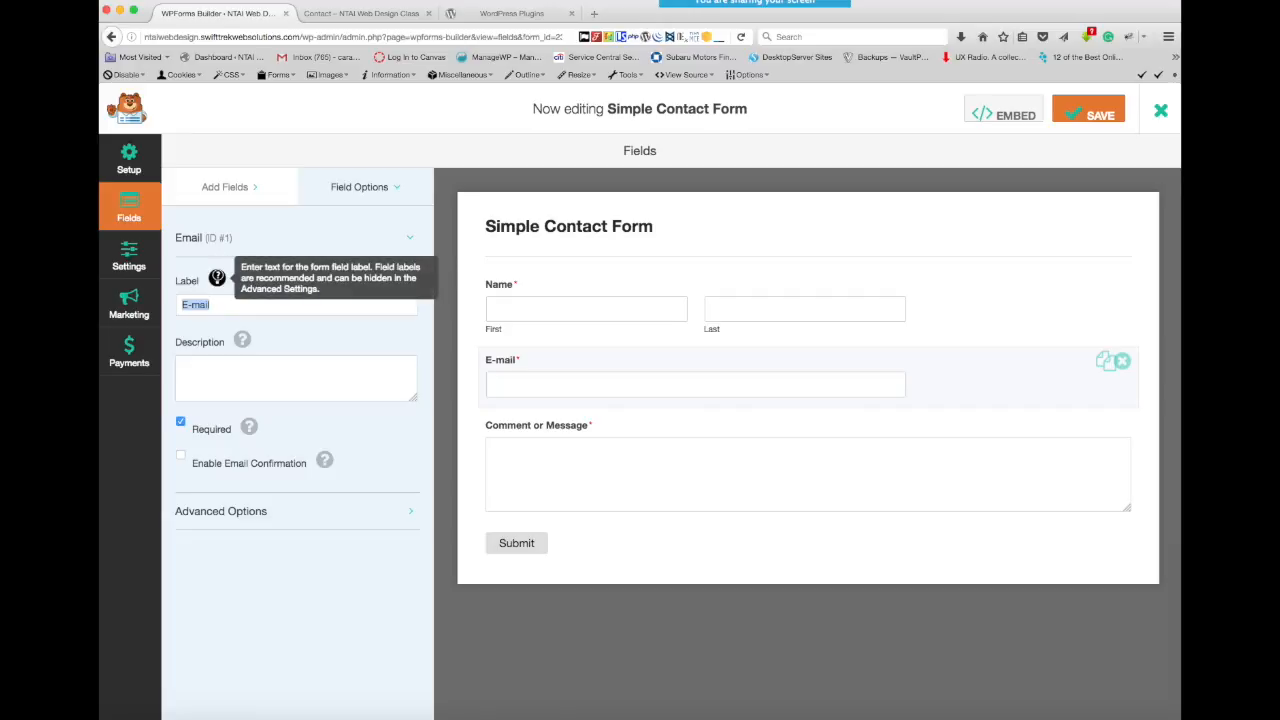
- Toggle the E-mail field's Required setting off and on, and try "Your E-mail" as its label before restoring "E-mail"
{"action": "left_click", "coordinate": [181, 422]}
{"action": "left_click", "coordinate": [181, 422]}
{"action": "left_click_drag", "start_coordinate": [231, 303], "coordinate": [173, 302]}
{"action": "left_click", "coordinate": [178, 302]}
{"action": "type", "text": "Your"}
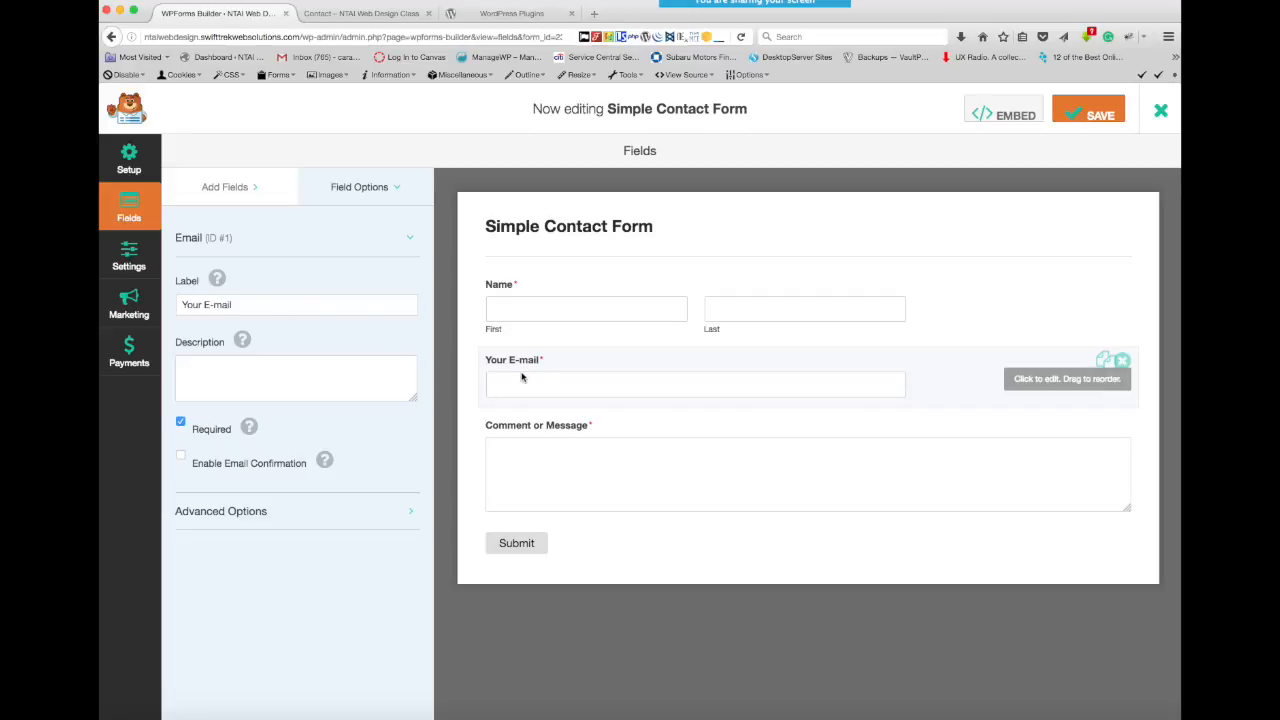
{"action": "double_click", "coordinate": [199, 304]}
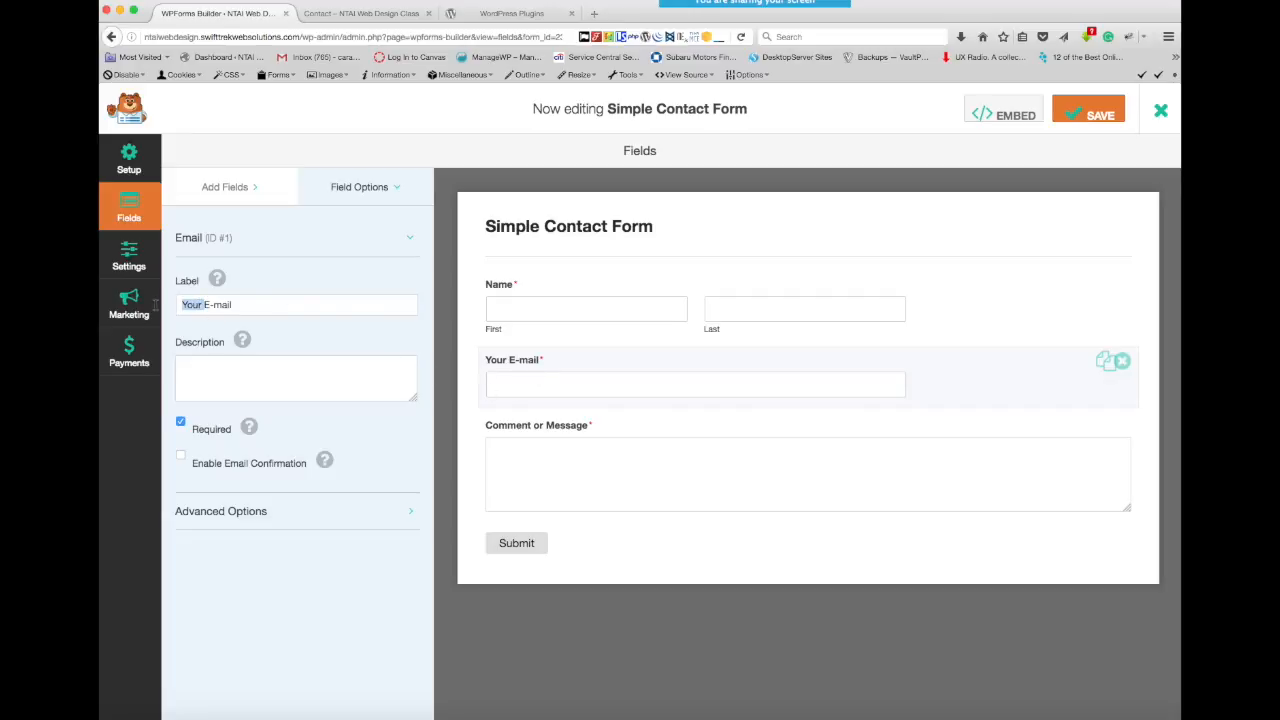
{"action": "mouse_move", "coordinate": [241, 339]}
{"action": "key", "text": "BackSpace"}
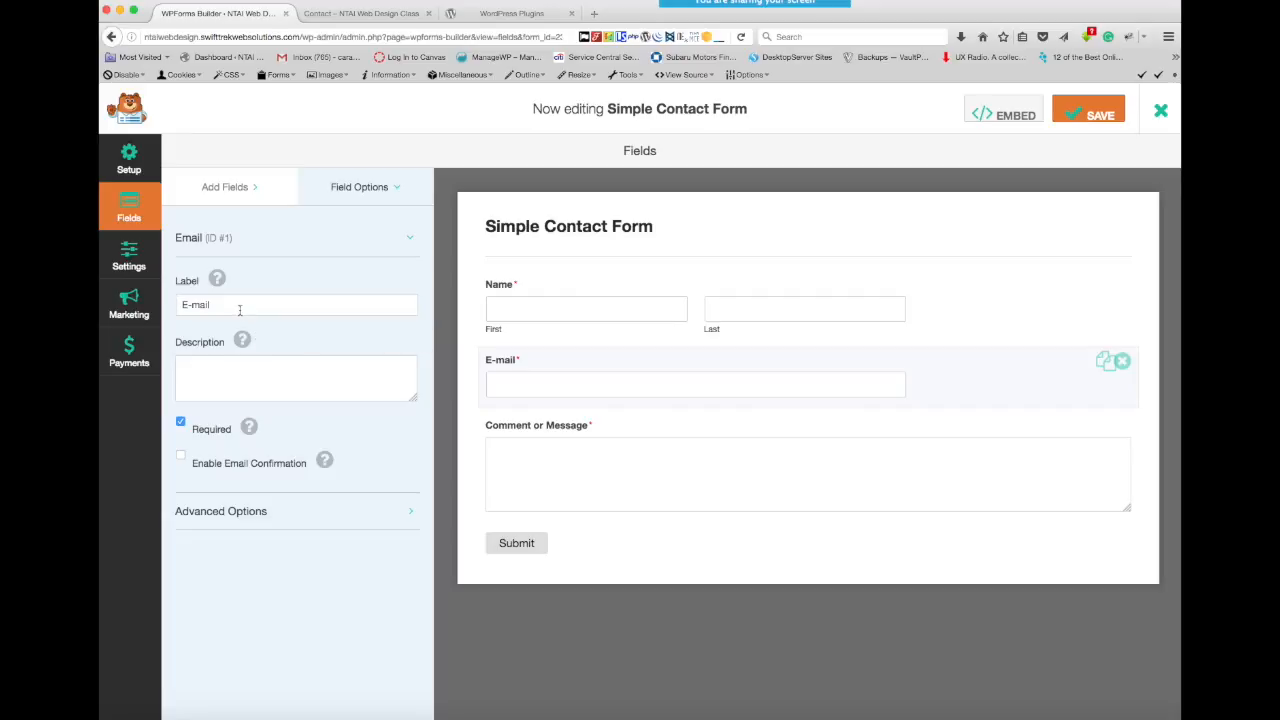
- Try filler text as the E-mail field's description and clear it, and toggle Enable Email Confirmation on and off
{"action": "left_click", "coordinate": [193, 369]}
{"action": "type", "text": "ksdkfskfdkfdfdkfdfj"}
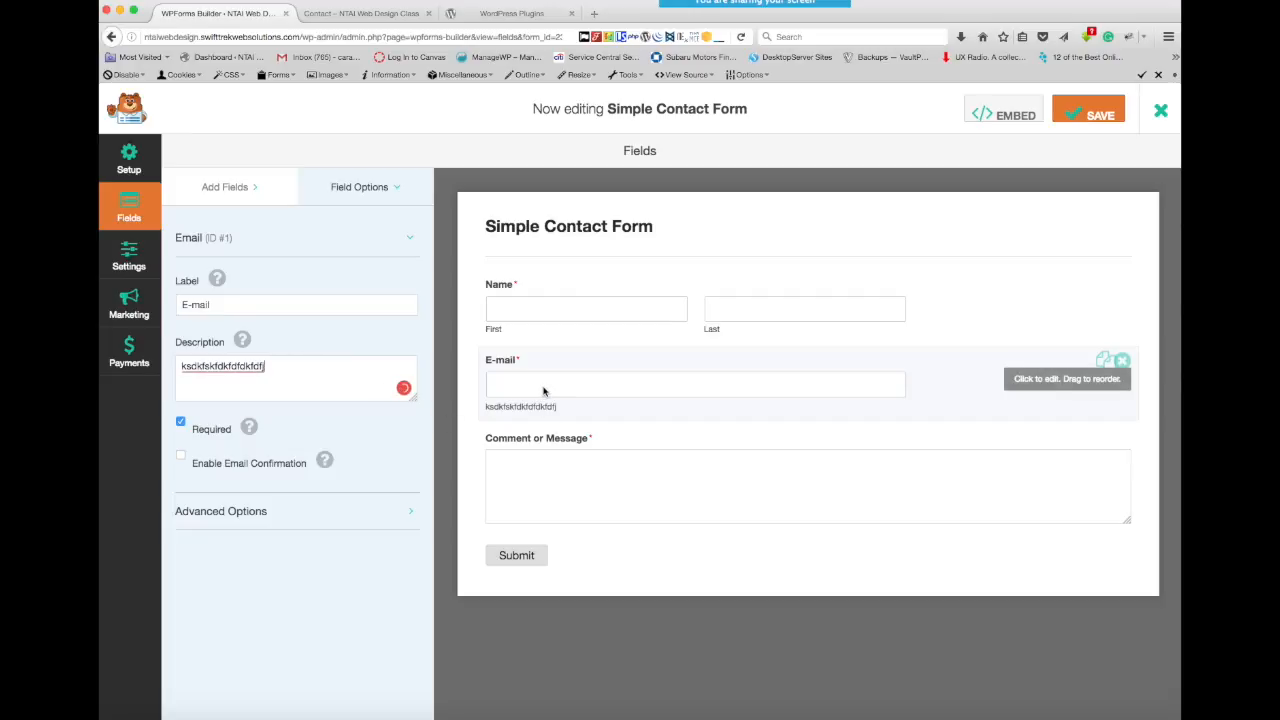
{"action": "left_click_drag", "start_coordinate": [291, 372], "coordinate": [170, 374]}
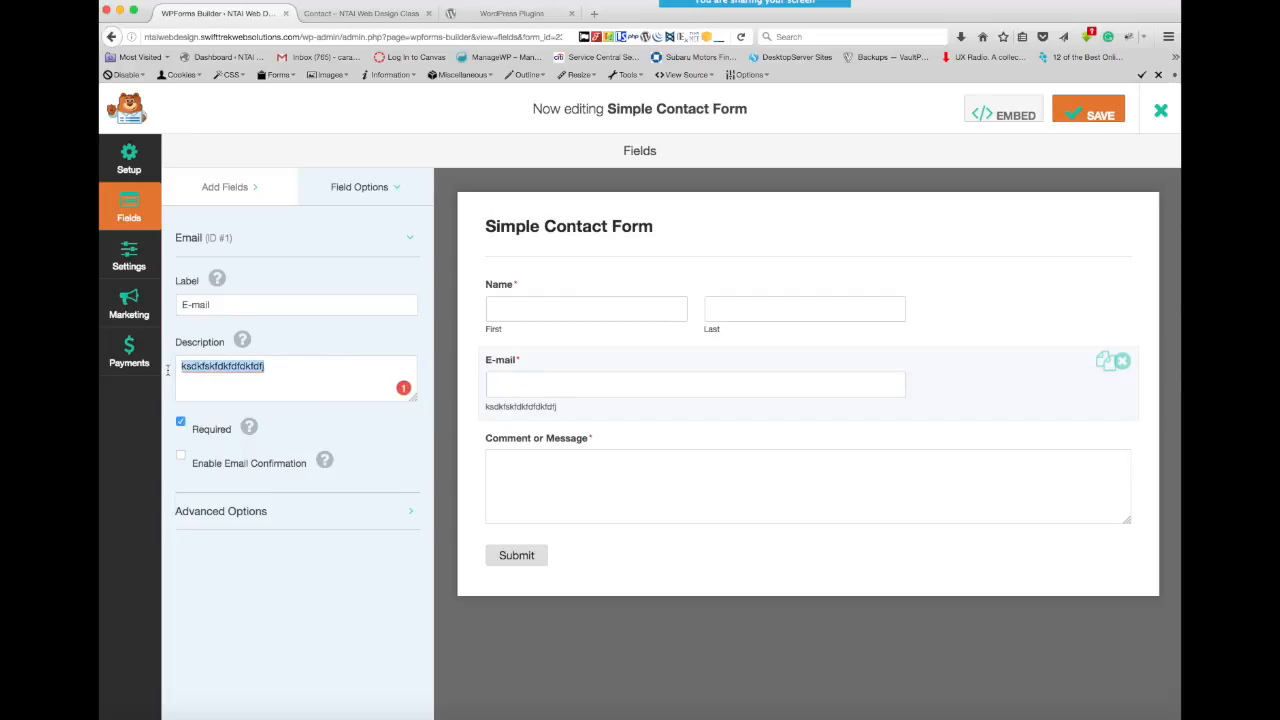
{"action": "key", "text": "BackSpace"}
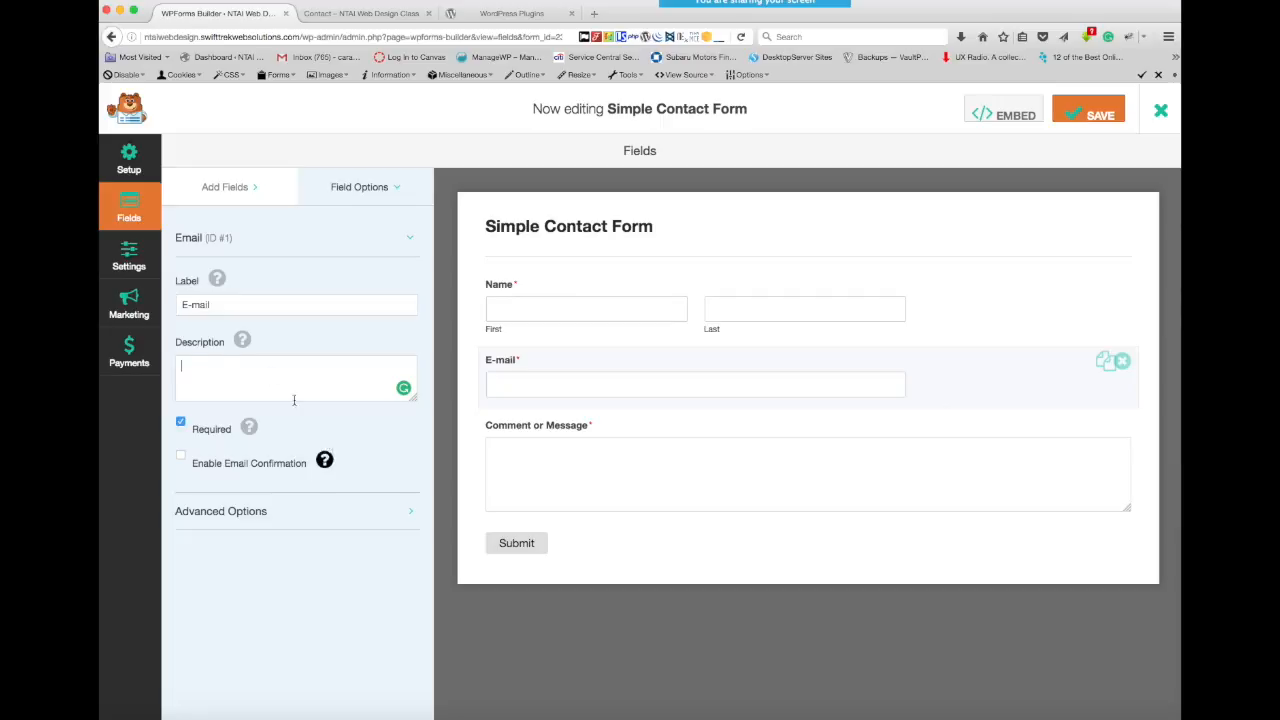
{"action": "left_click", "coordinate": [181, 457]}
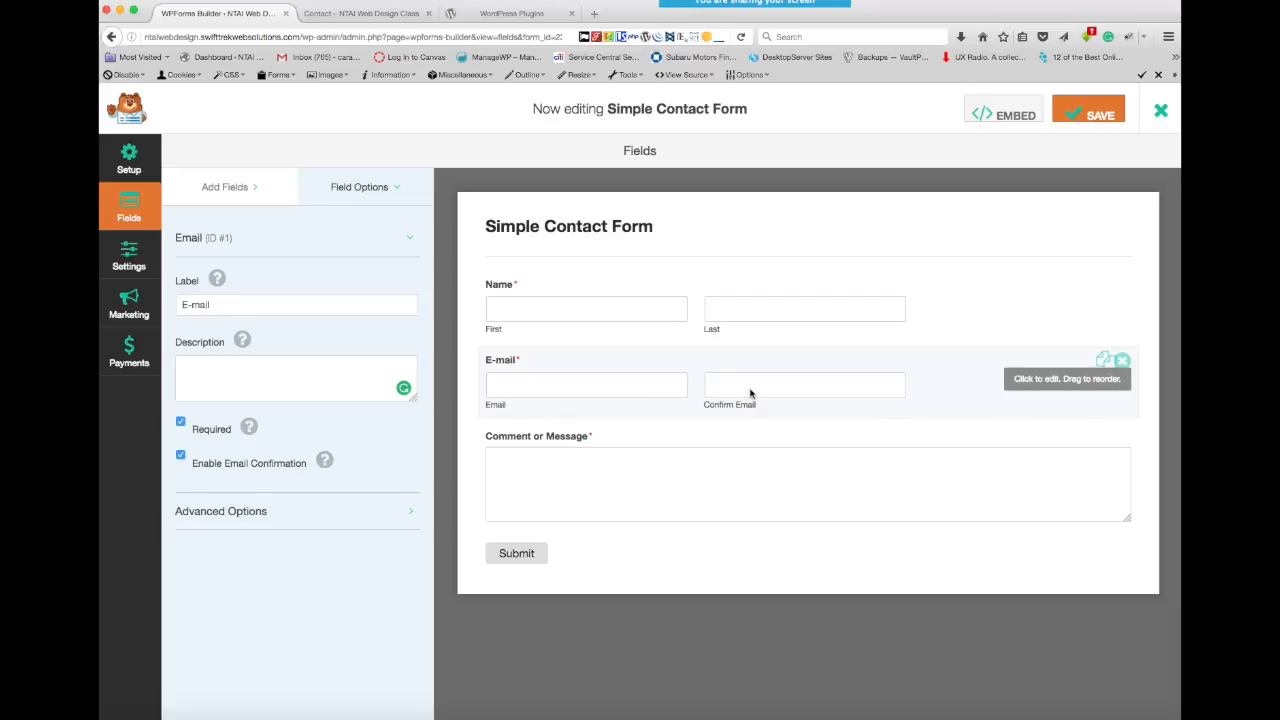
{"action": "left_click", "coordinate": [181, 457]}
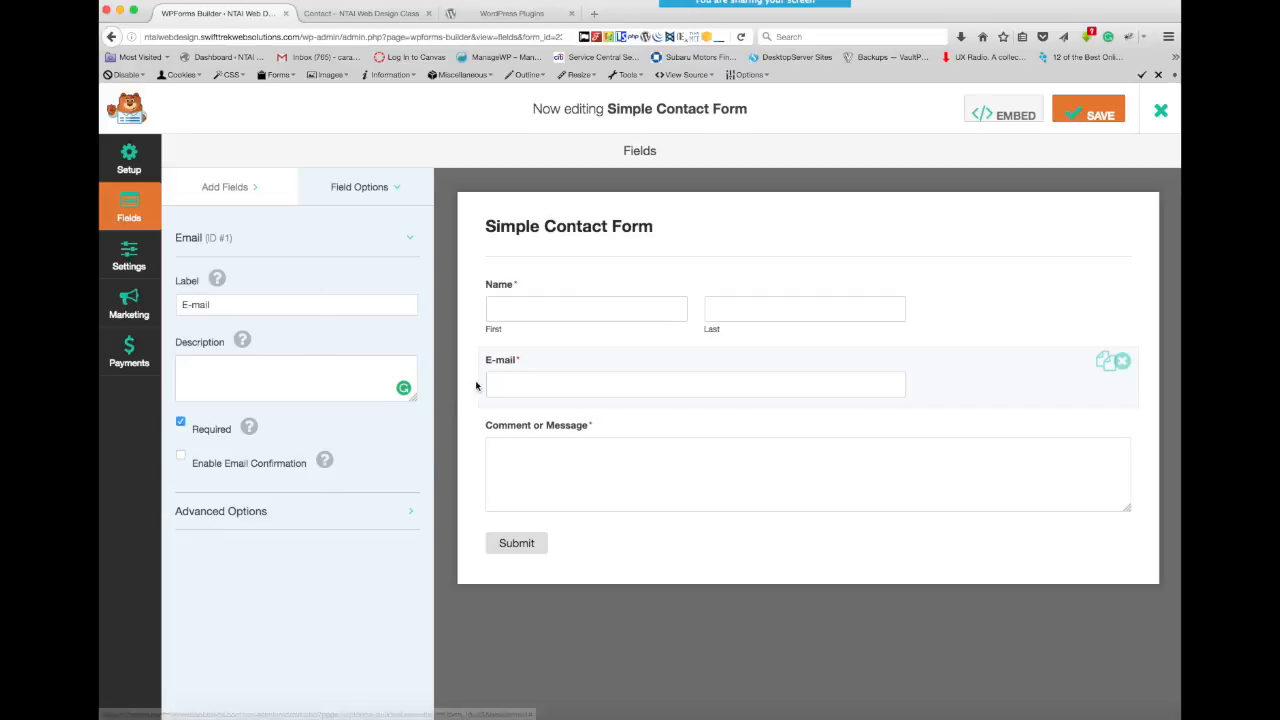
- Compare the Name and E-mail fields' options, and look through the Name field's advanced options
{"action": "left_click", "coordinate": [943, 308]}
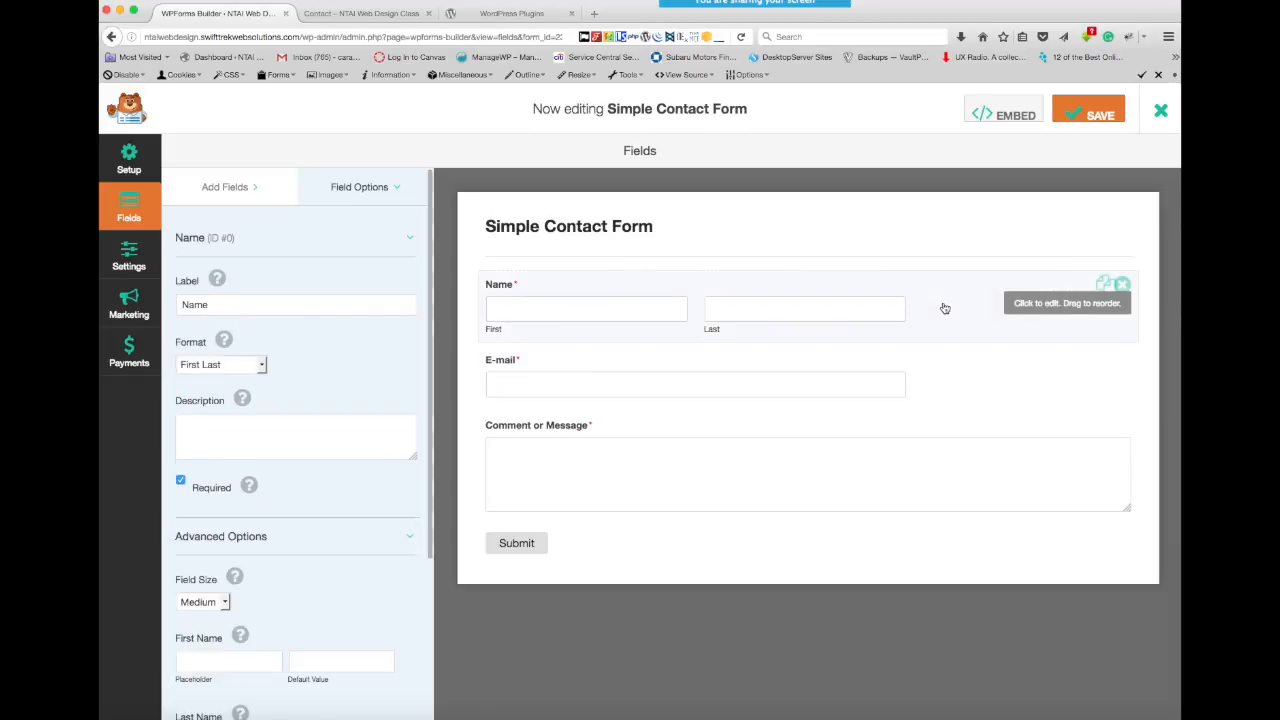
{"action": "left_click", "coordinate": [943, 371]}
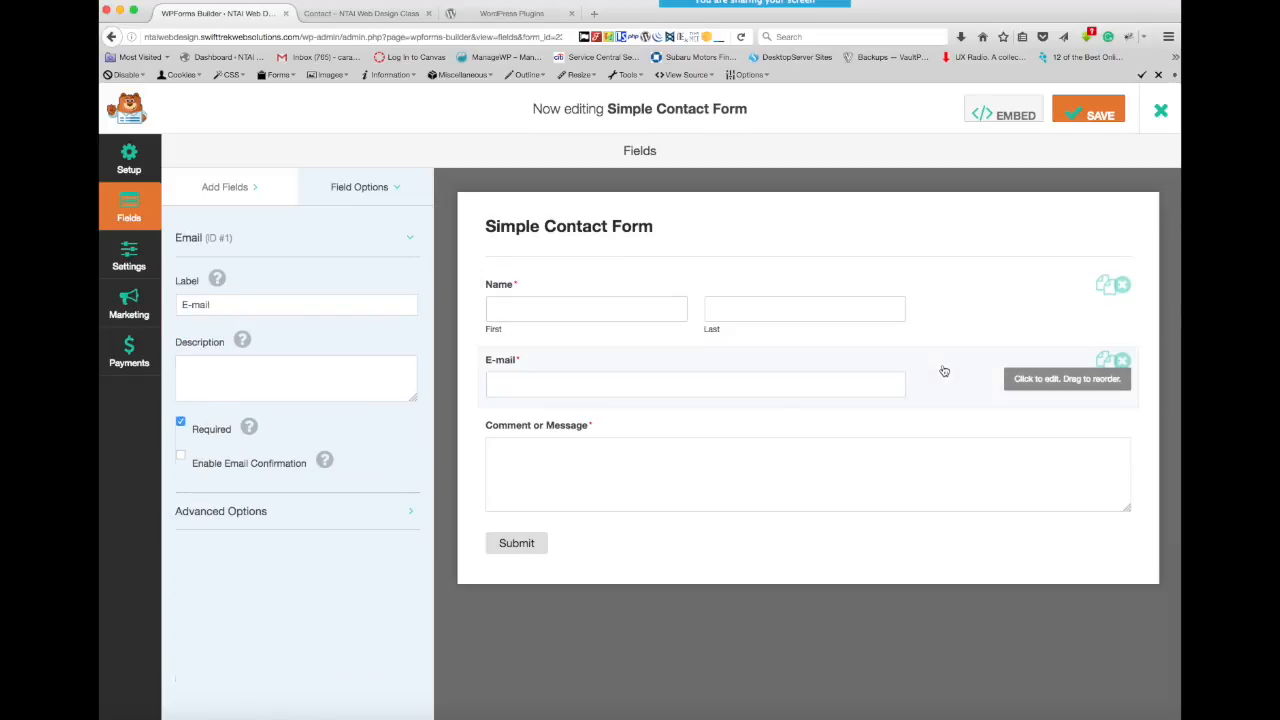
{"action": "left_click", "coordinate": [940, 310]}
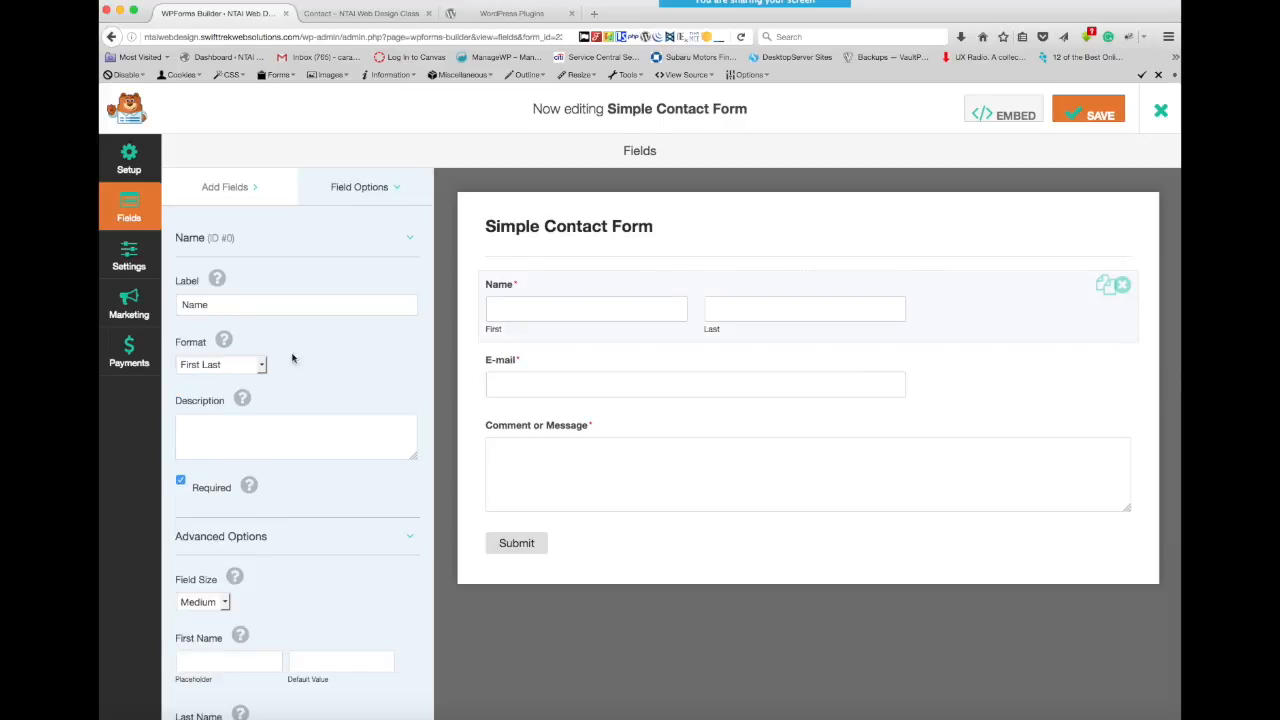
{"action": "scroll", "coordinate": [314, 409], "scroll_direction": "down", "scroll_amount": 5}
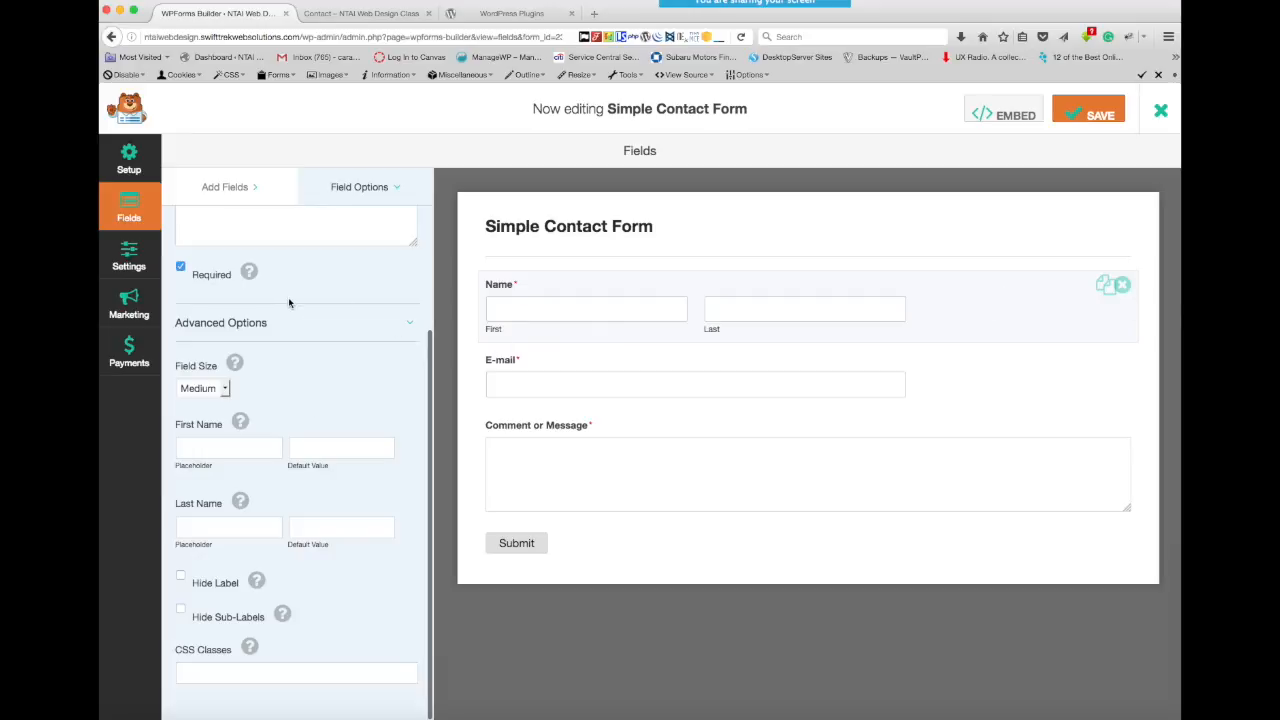
{"action": "scroll", "coordinate": [260, 355], "scroll_direction": "up", "scroll_amount": 3}
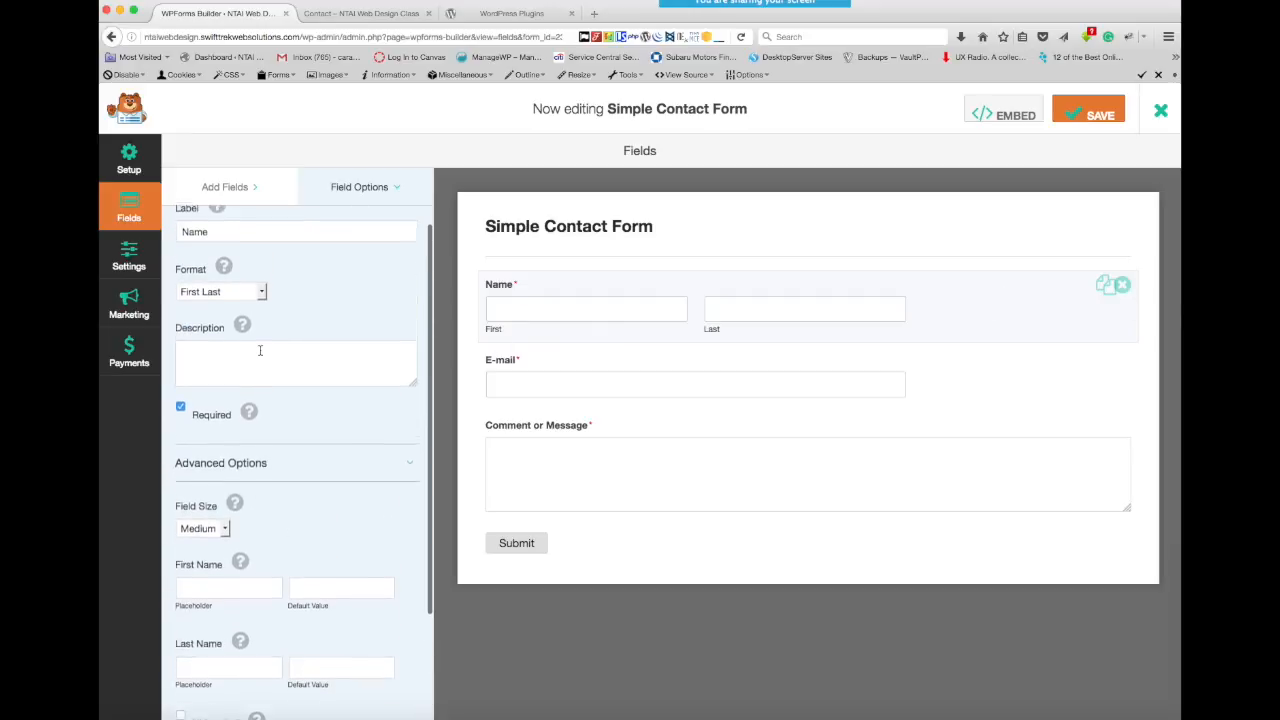
- Try the First Last and First Middle Last formats on the Name field, and set its format to Simple
{"action": "left_click", "coordinate": [261, 299]}
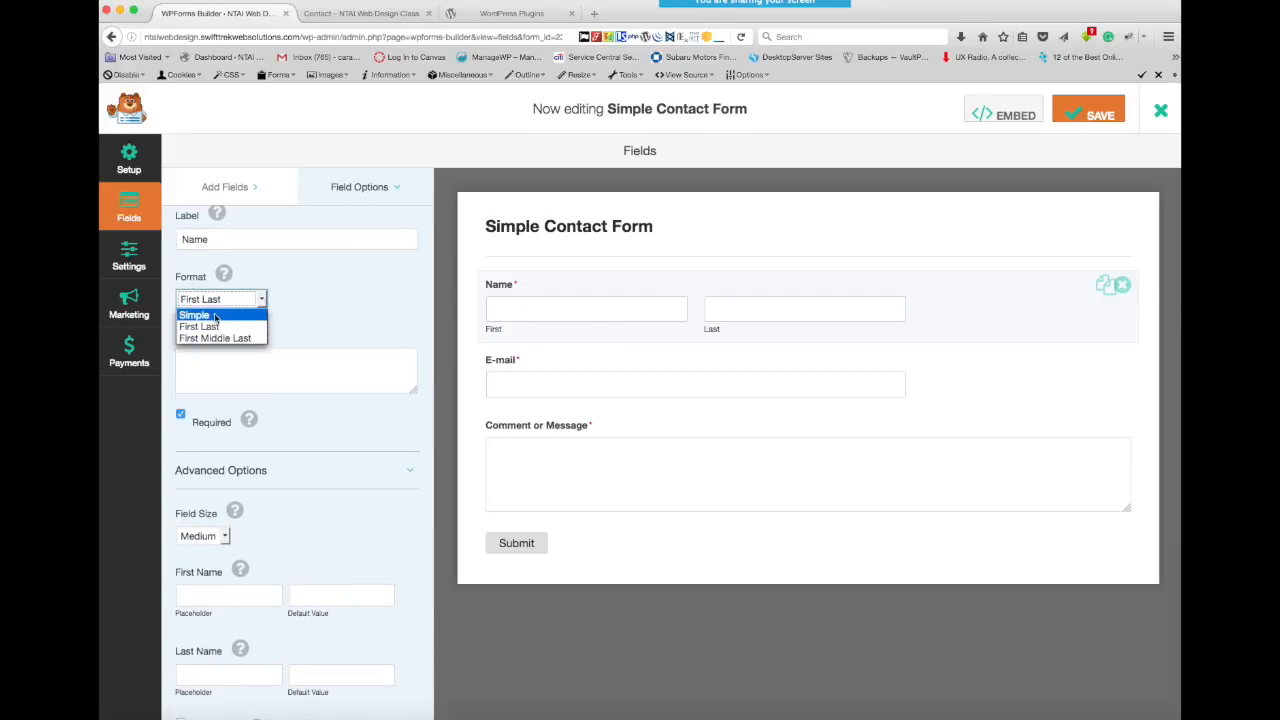
{"action": "left_click", "coordinate": [213, 315]}
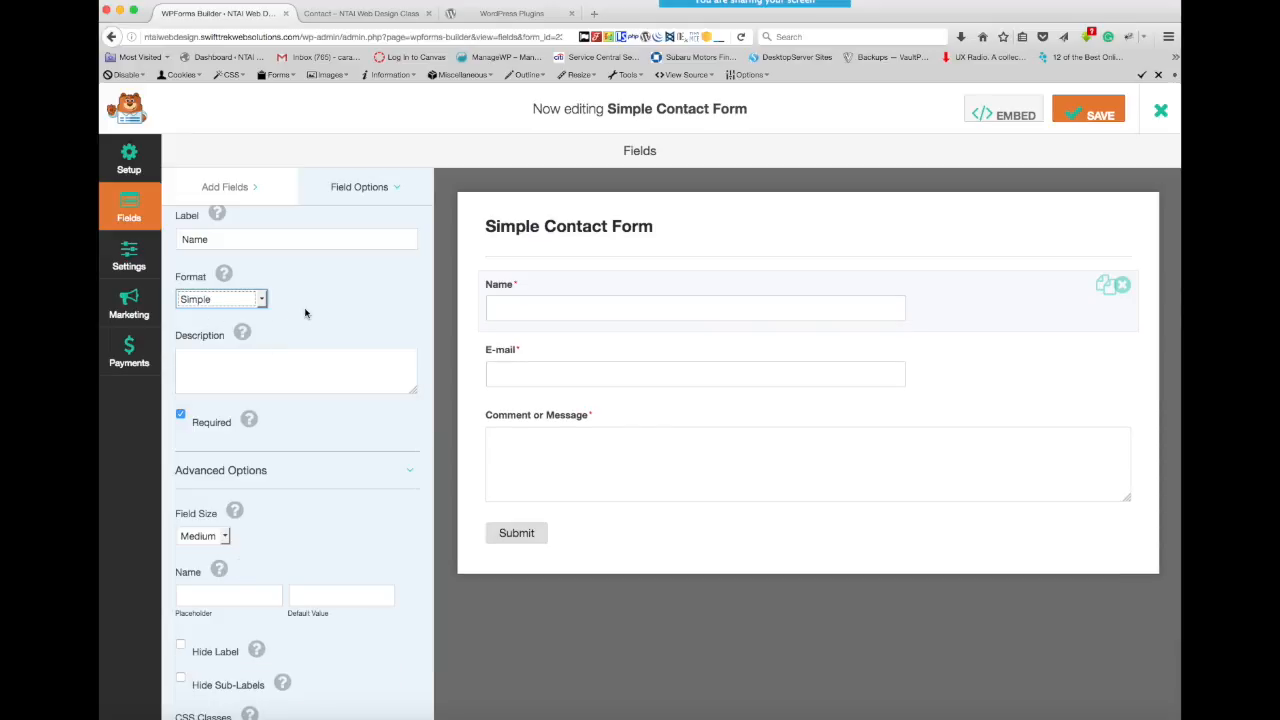
{"action": "scroll", "coordinate": [309, 307], "scroll_direction": "up", "scroll_amount": 2}
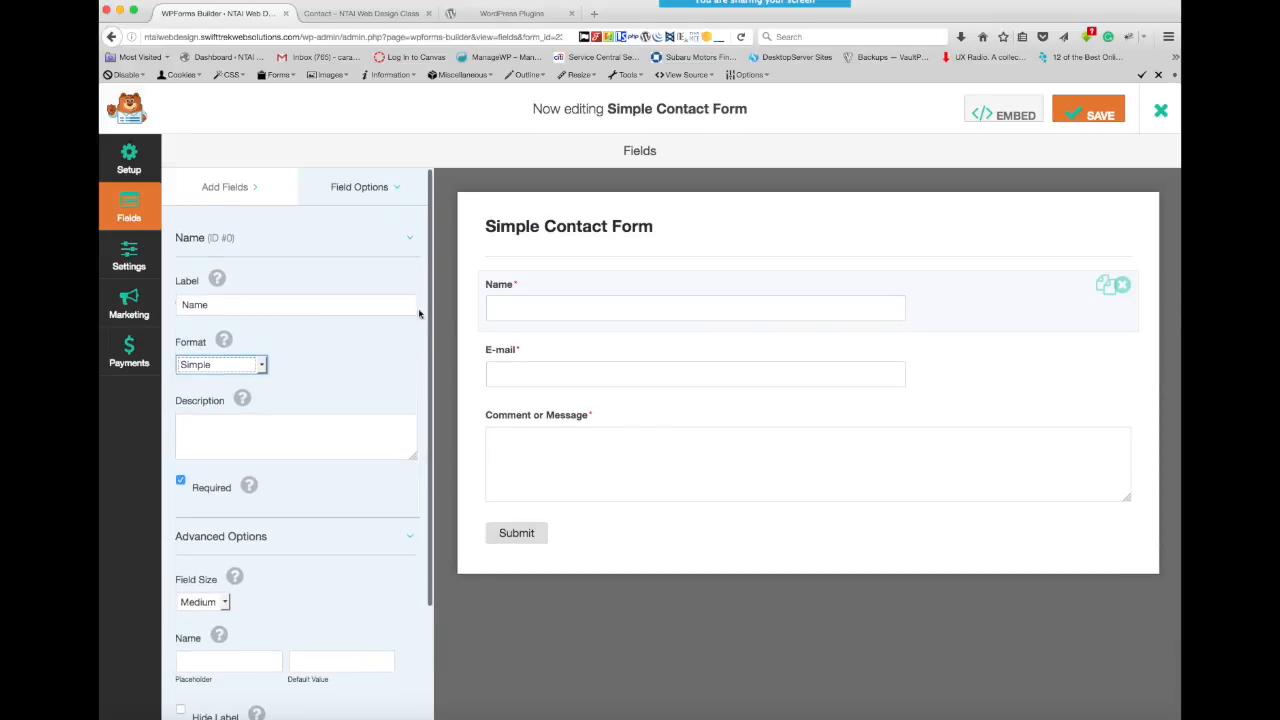
{"action": "left_click", "coordinate": [261, 366]}
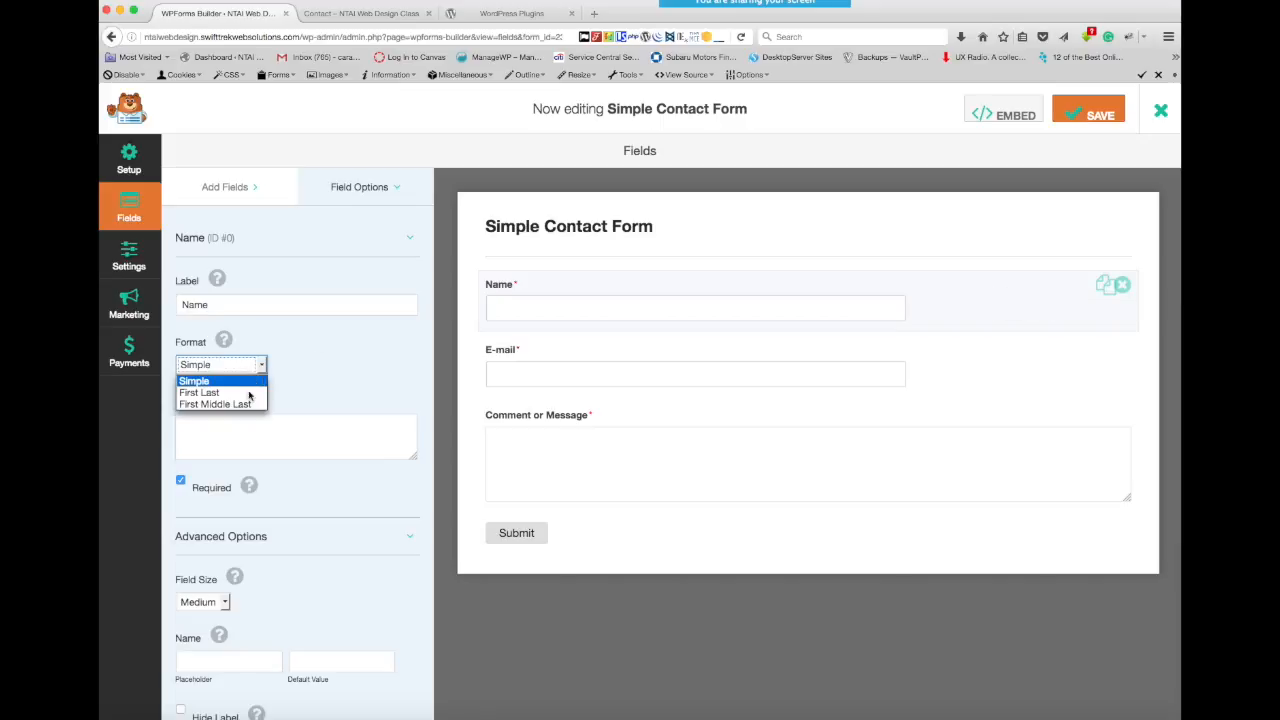
{"action": "left_click", "coordinate": [216, 395]}
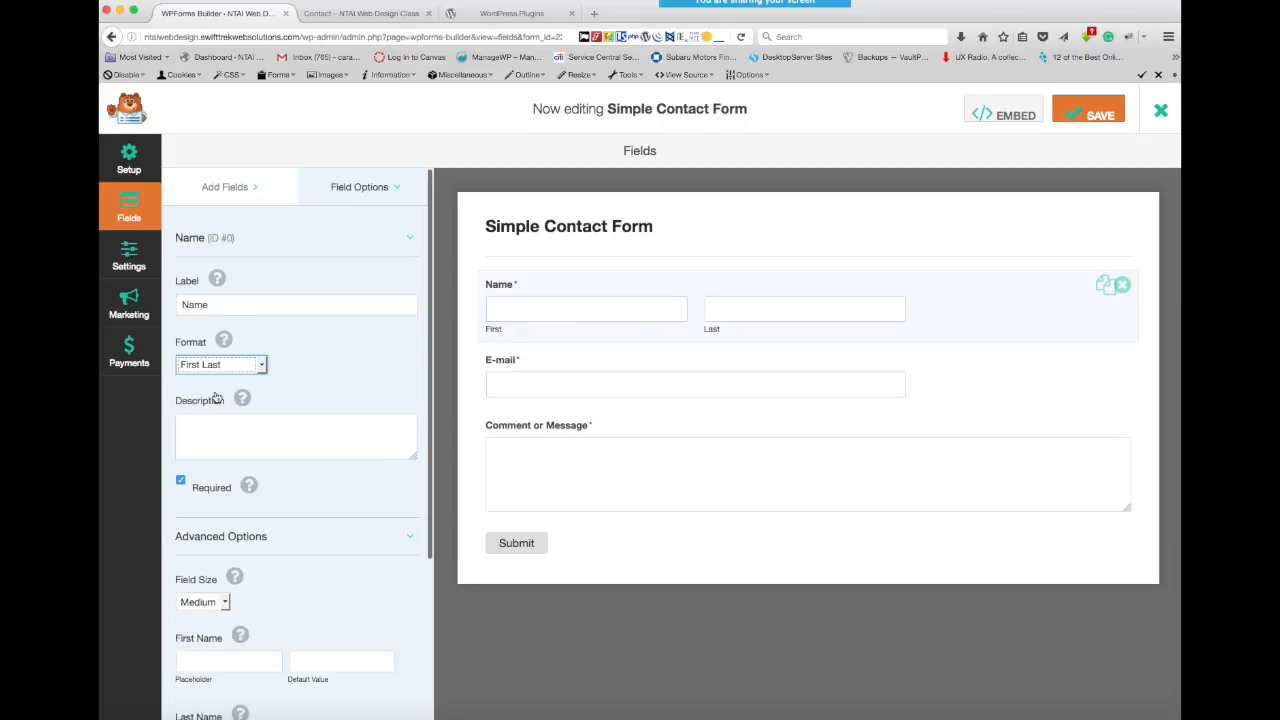
{"action": "left_click", "coordinate": [259, 368]}
{"action": "left_click", "coordinate": [245, 403]}
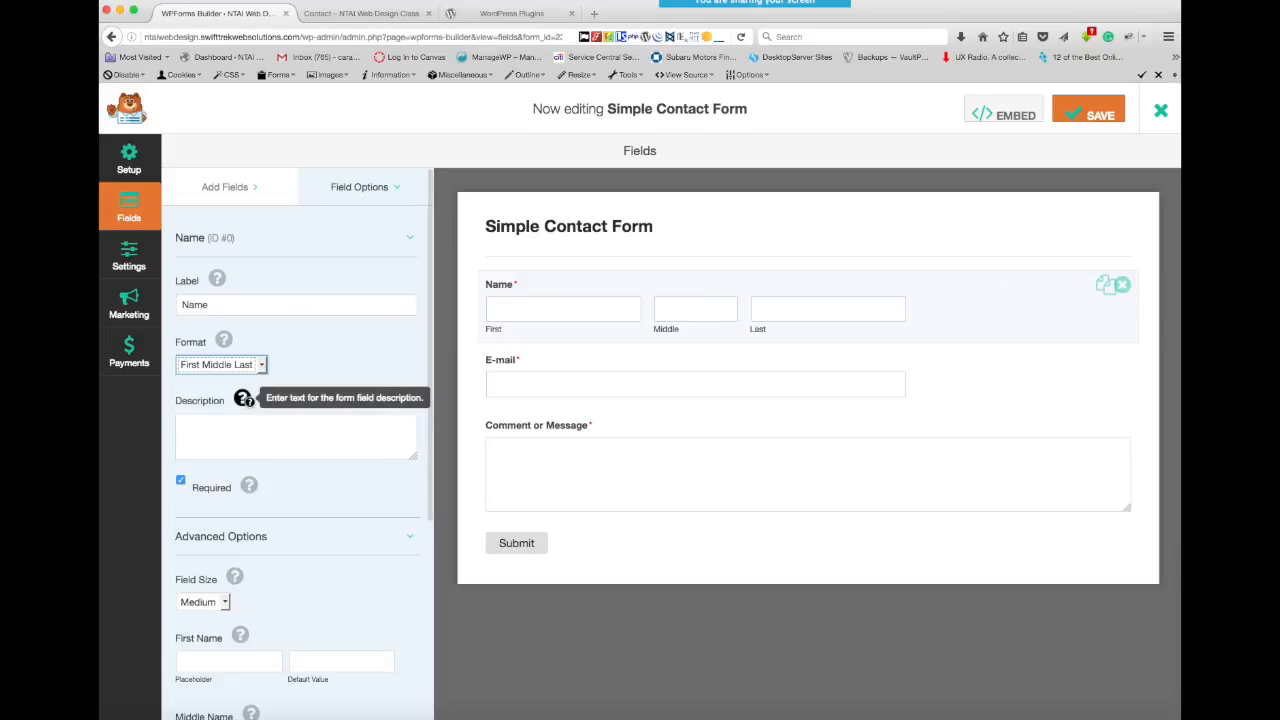
{"action": "left_click", "coordinate": [259, 366]}
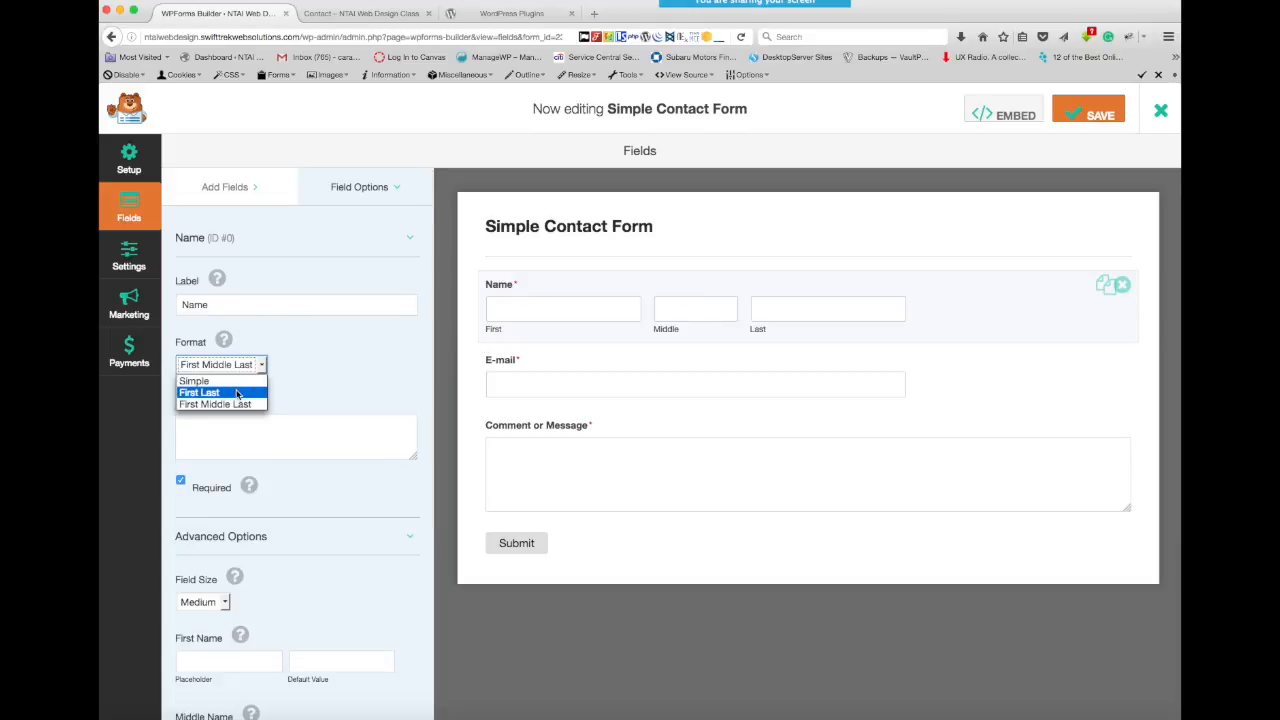
{"action": "left_click", "coordinate": [248, 392]}
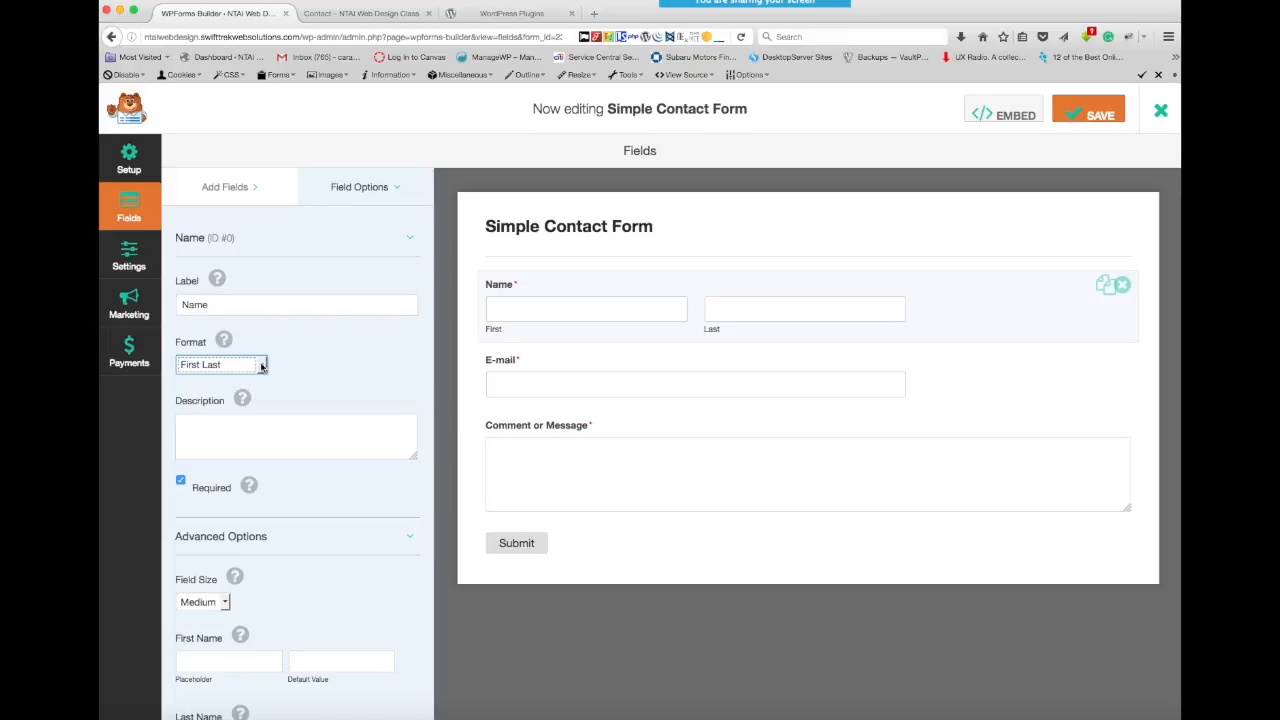
{"action": "left_click", "coordinate": [261, 367]}
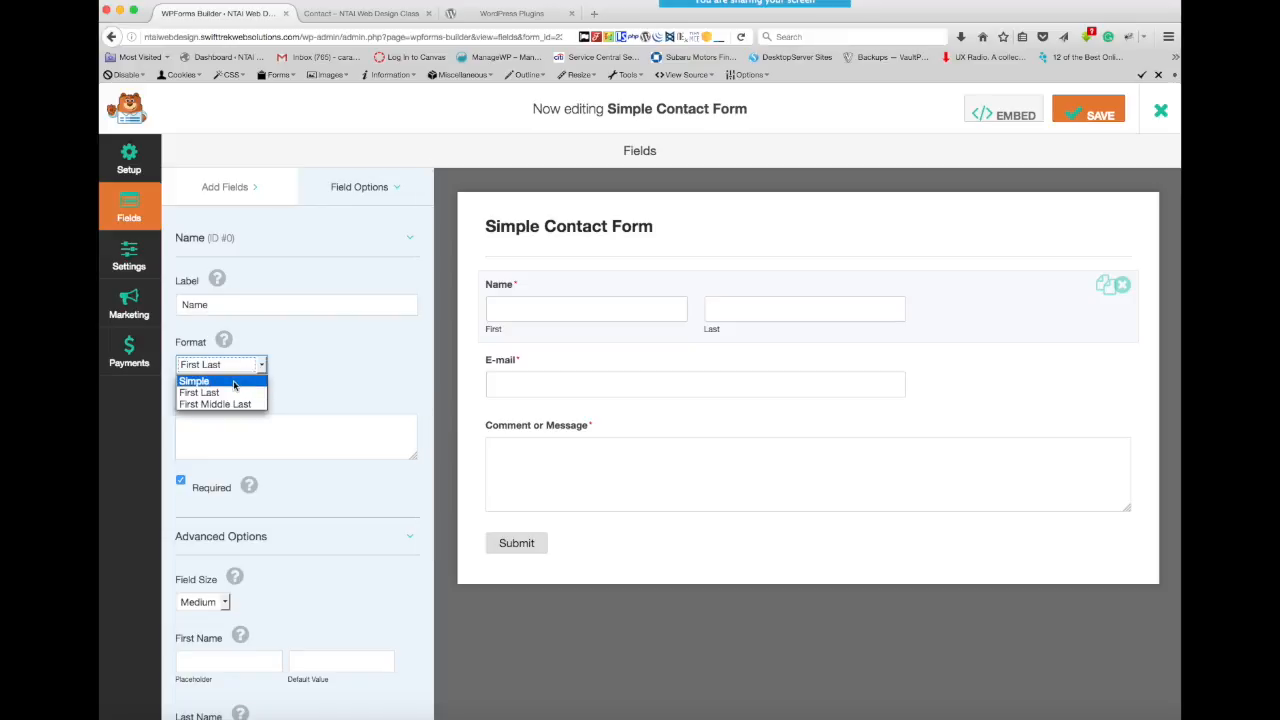
{"action": "left_click", "coordinate": [234, 385]}
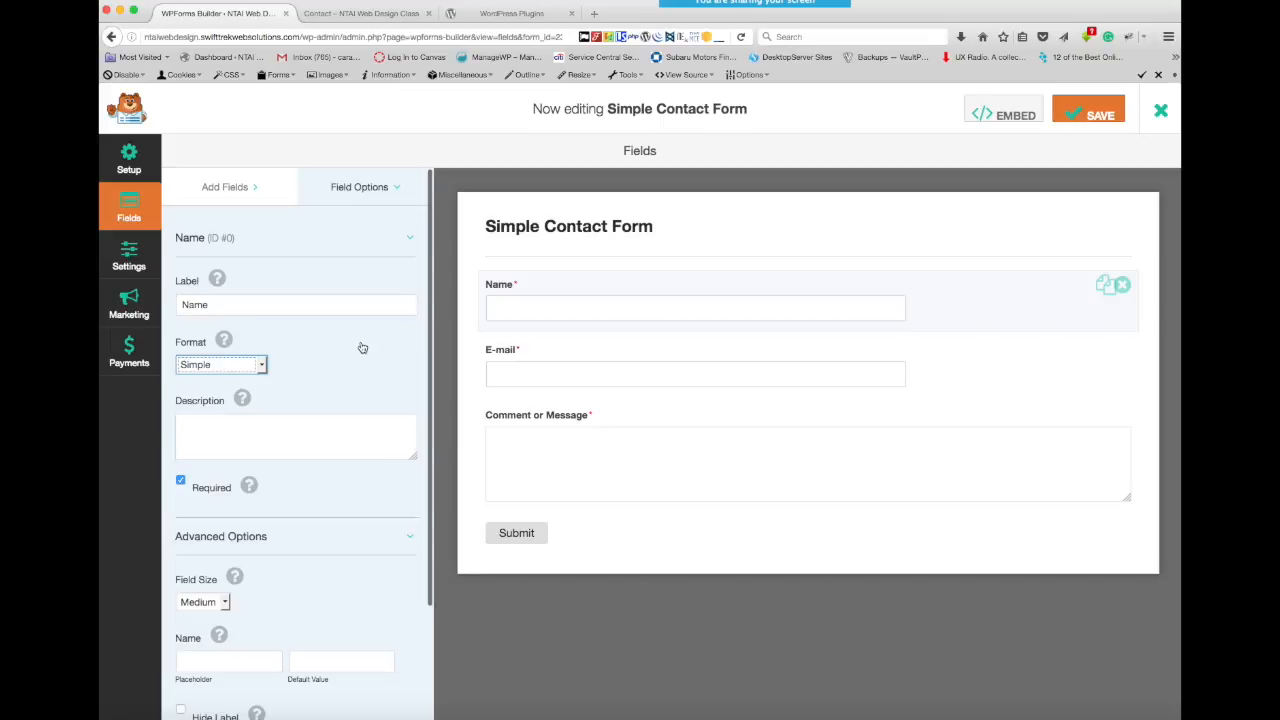
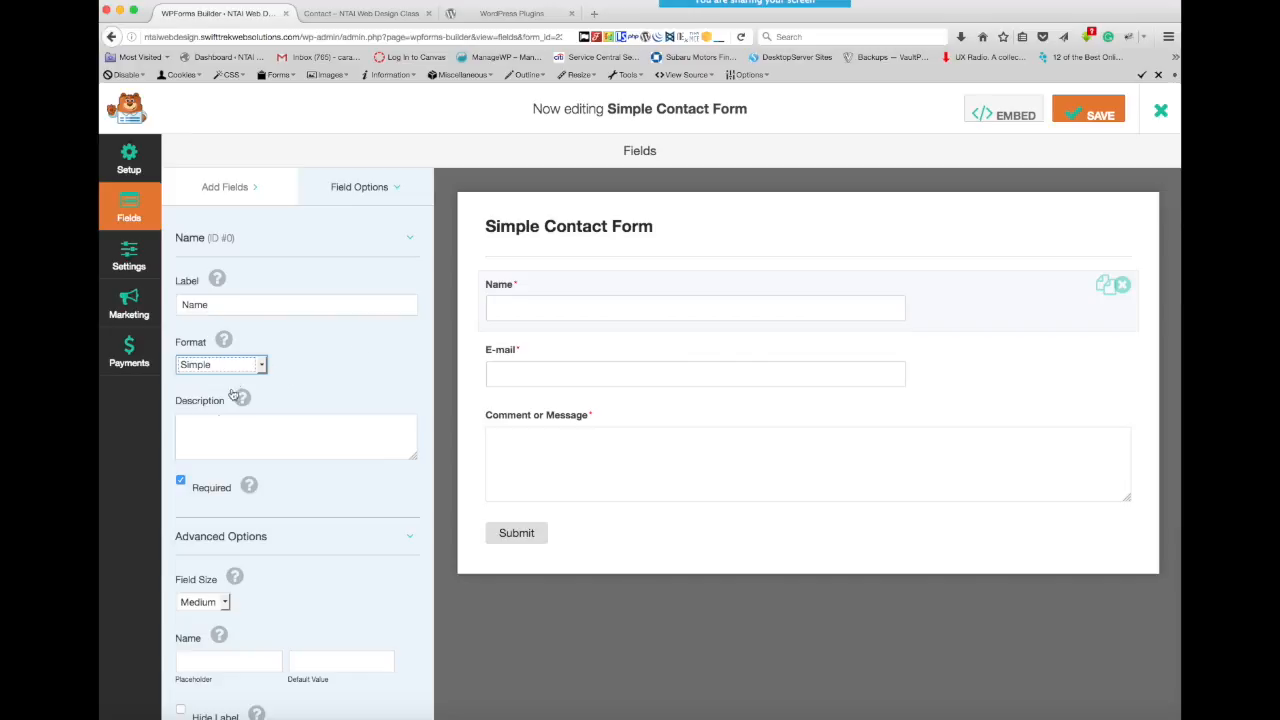
- Save the Simple Contact Form, view its embed shortcode, and exit the form builder
{"action": "left_click", "coordinate": [1097, 115]}
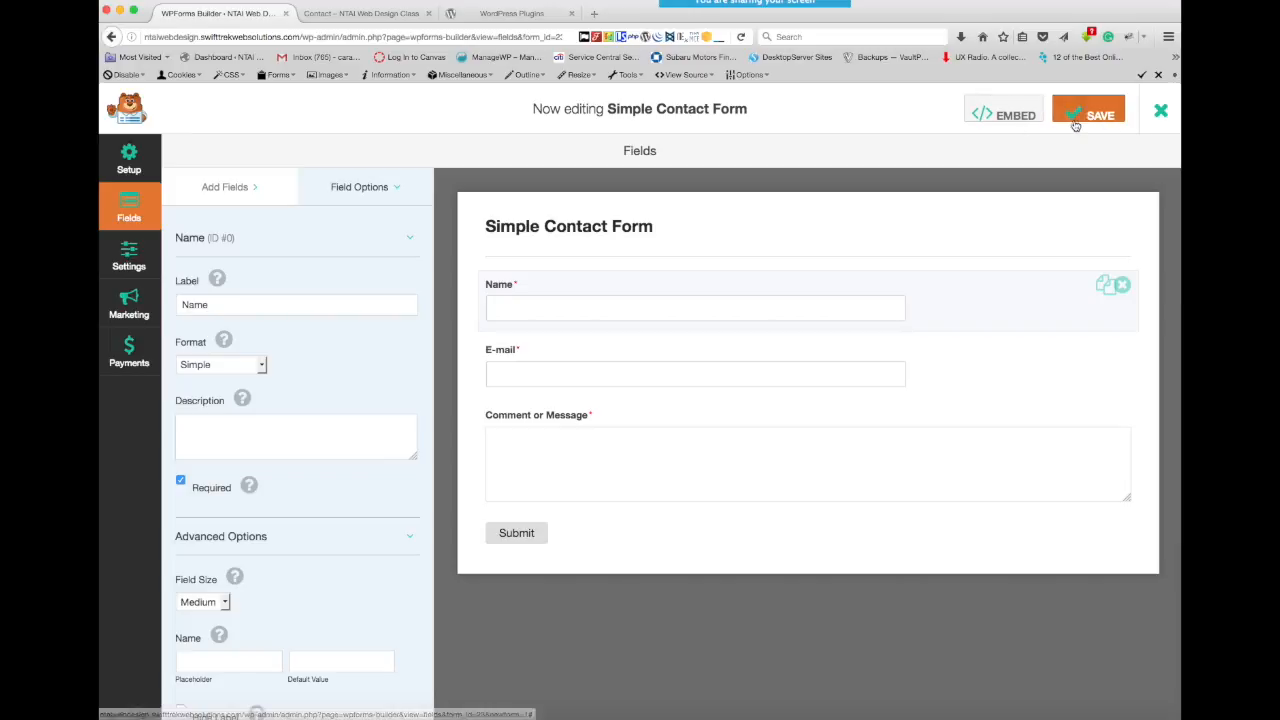
{"action": "left_click", "coordinate": [1012, 112]}
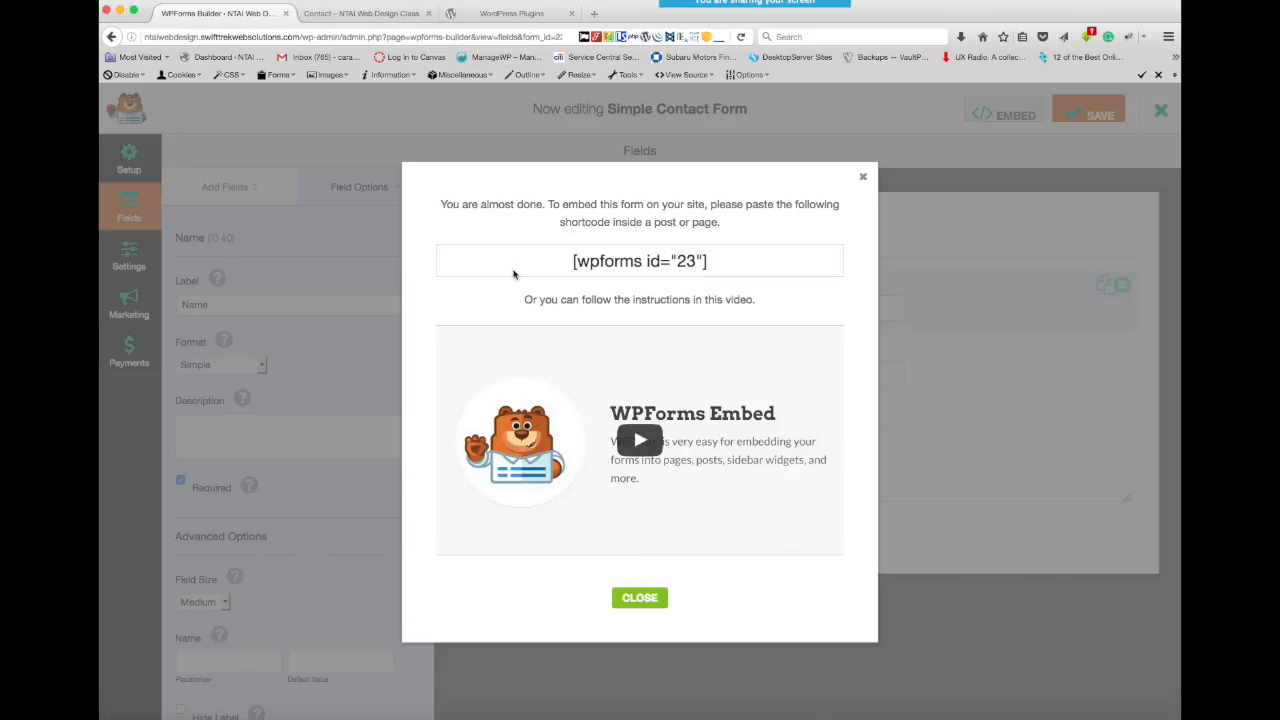
{"action": "left_click_drag", "start_coordinate": [600, 262], "coordinate": [740, 270]}
{"action": "left_click", "coordinate": [864, 178]}
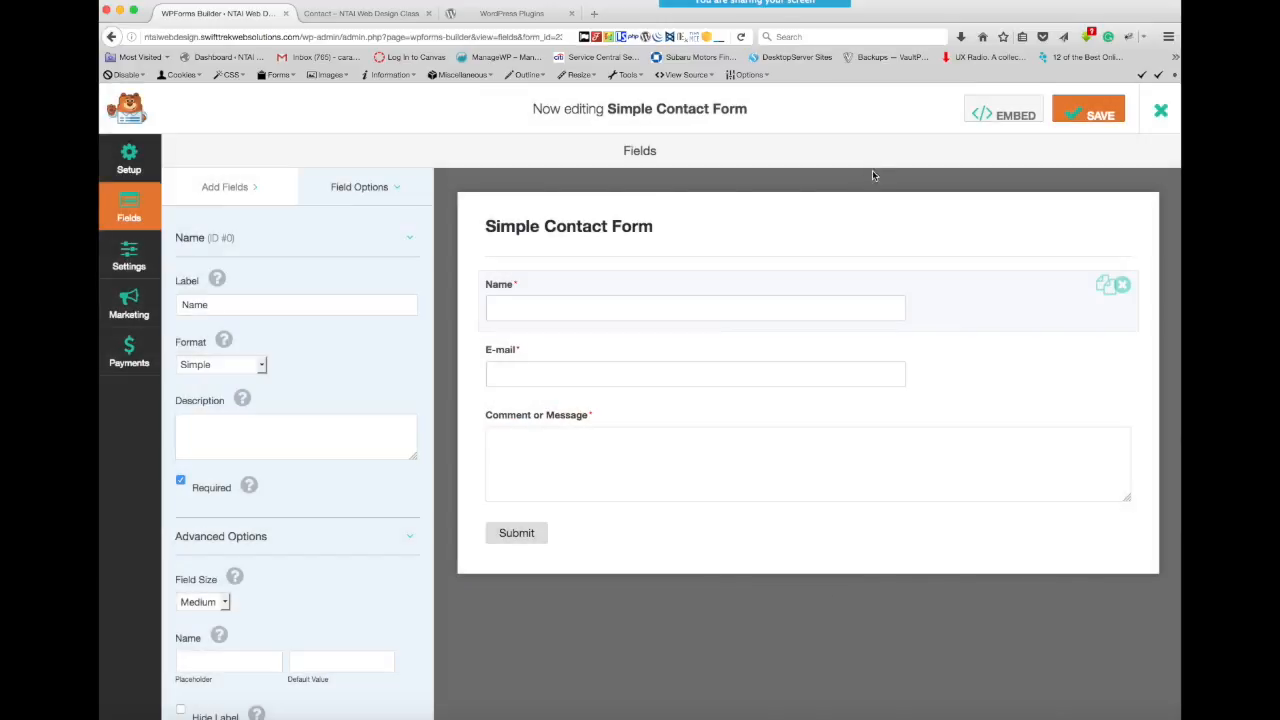
{"action": "left_click", "coordinate": [1086, 108]}
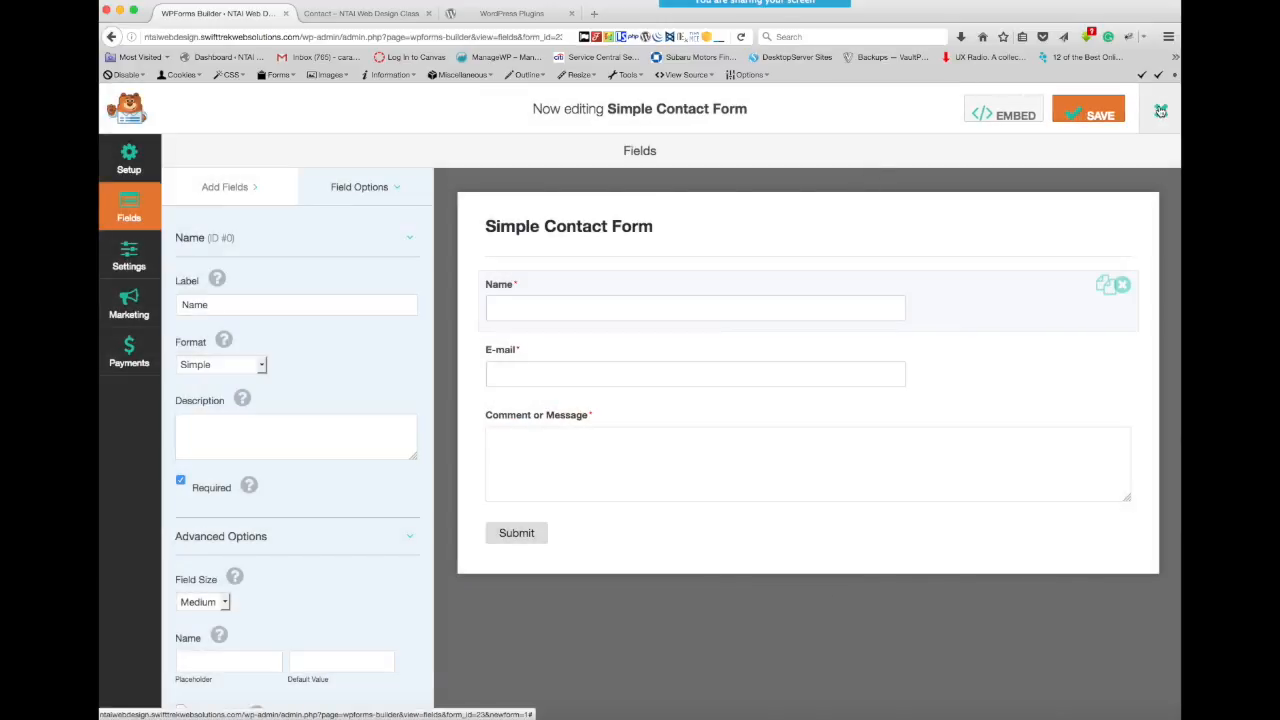
{"action": "left_click", "coordinate": [1161, 111]}
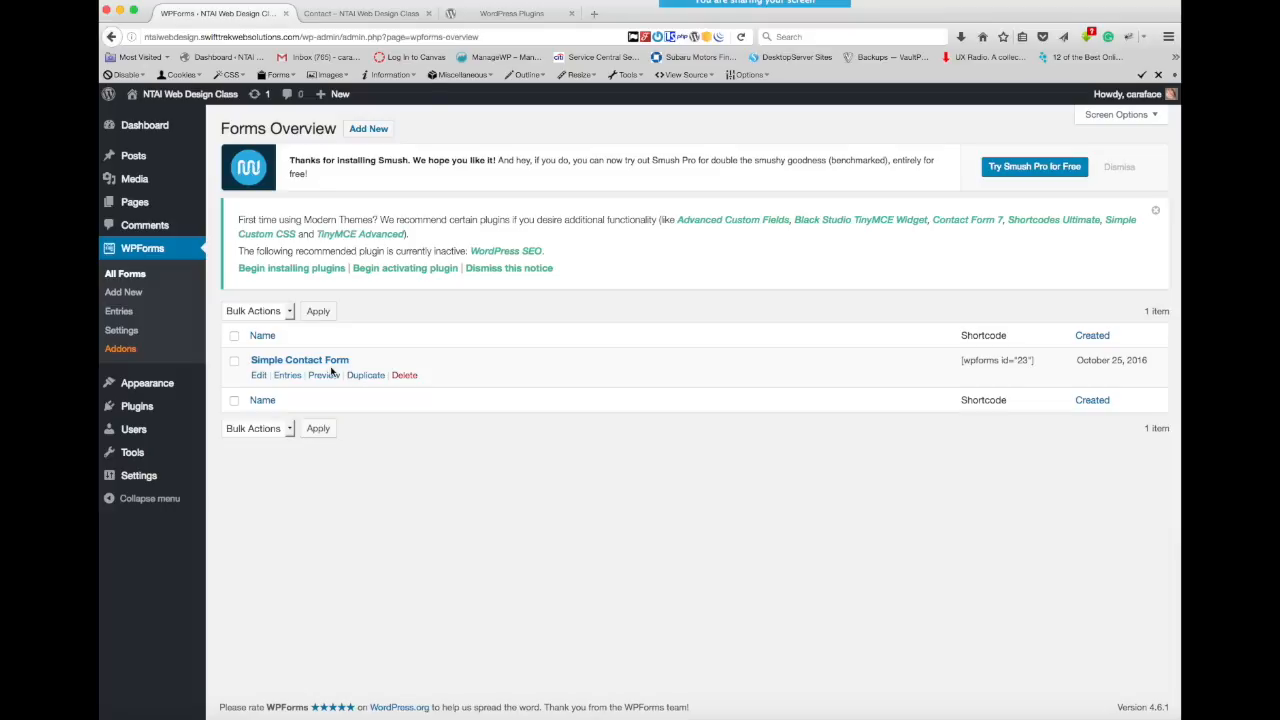
- Locate the Simple Contact Form's shortcode in the forms overview, and check the form in the builder
{"action": "left_click_drag", "start_coordinate": [1036, 363], "coordinate": [956, 362]}
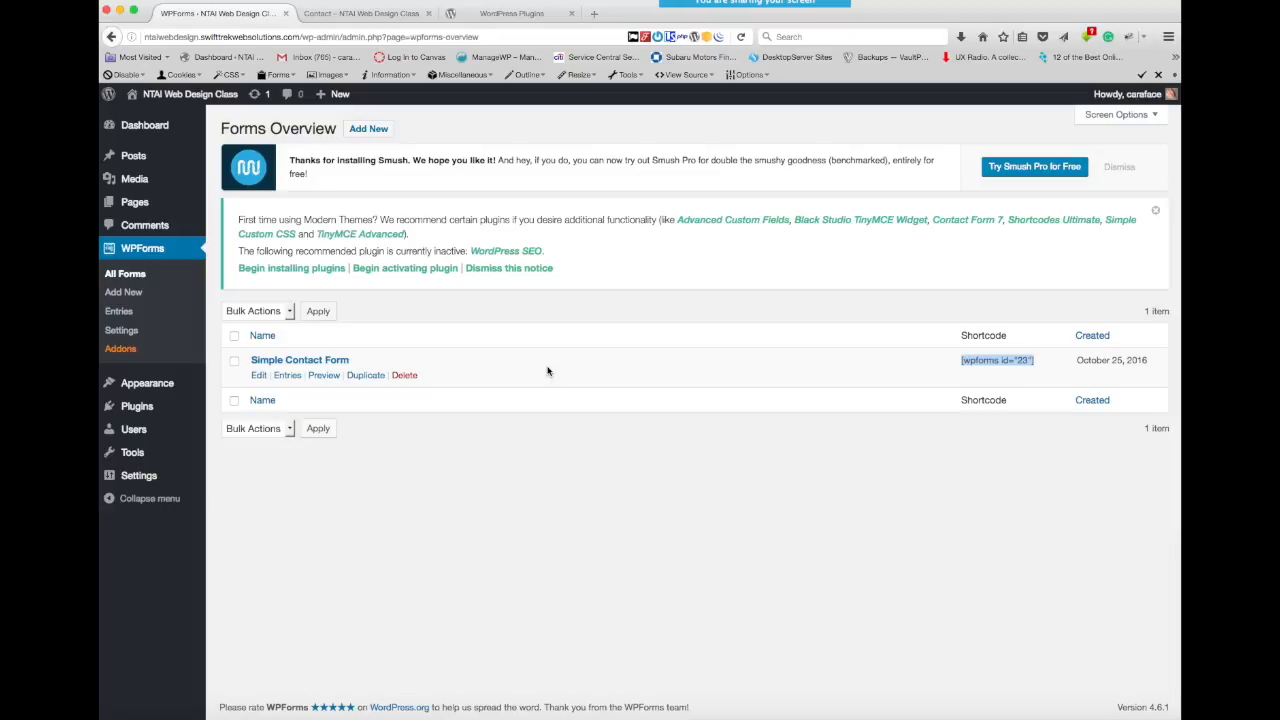
{"action": "mouse_move", "coordinate": [132, 215]}
{"action": "left_click", "coordinate": [1040, 364]}
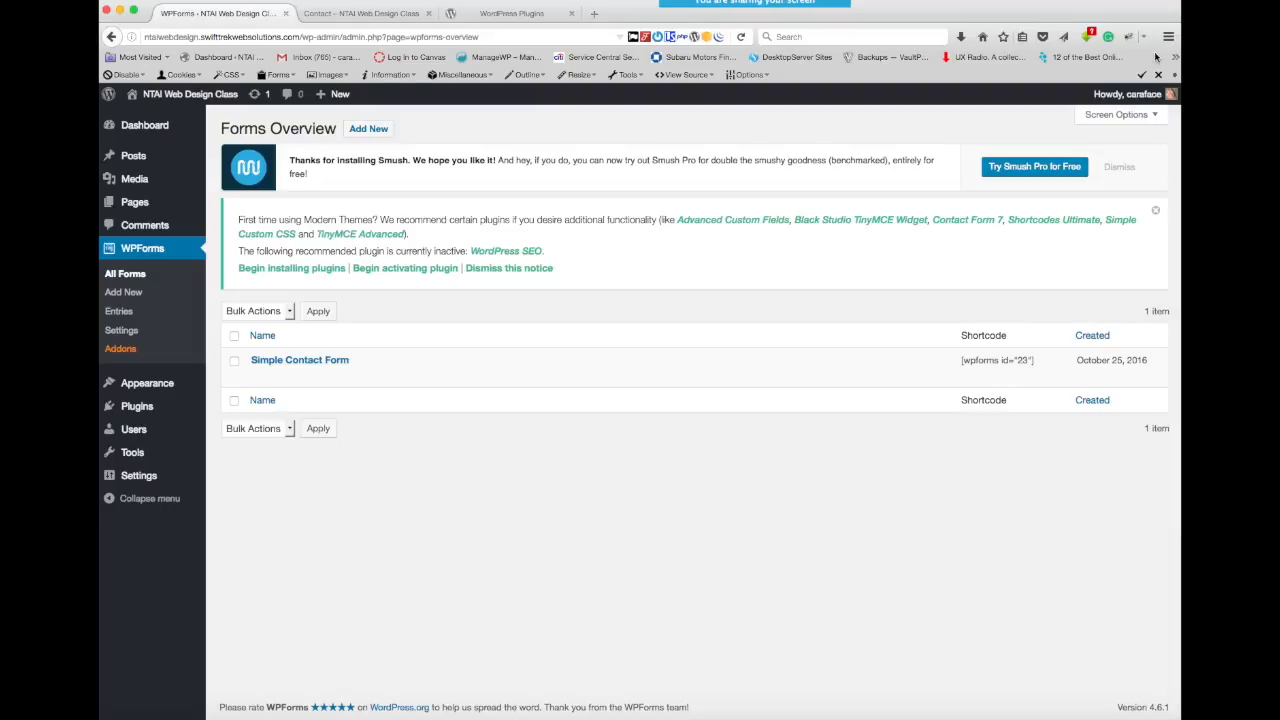
{"action": "left_click", "coordinate": [305, 362]}
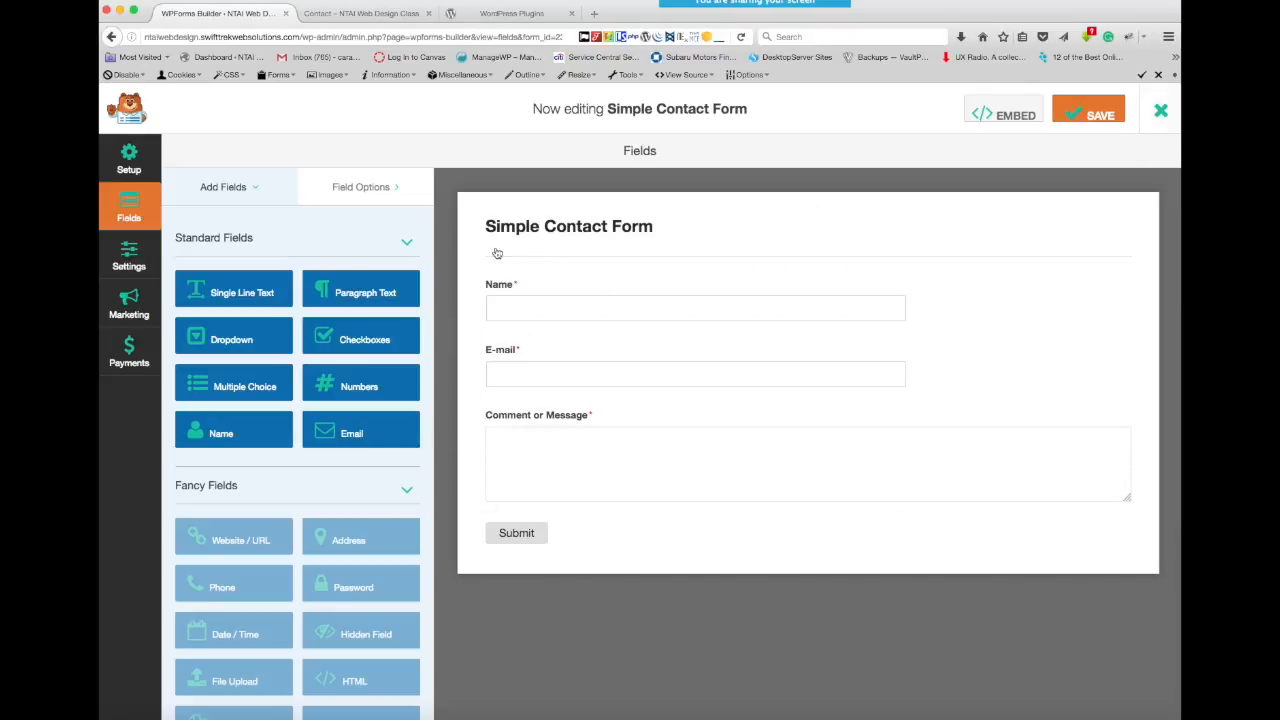
{"action": "left_click", "coordinate": [1160, 111]}
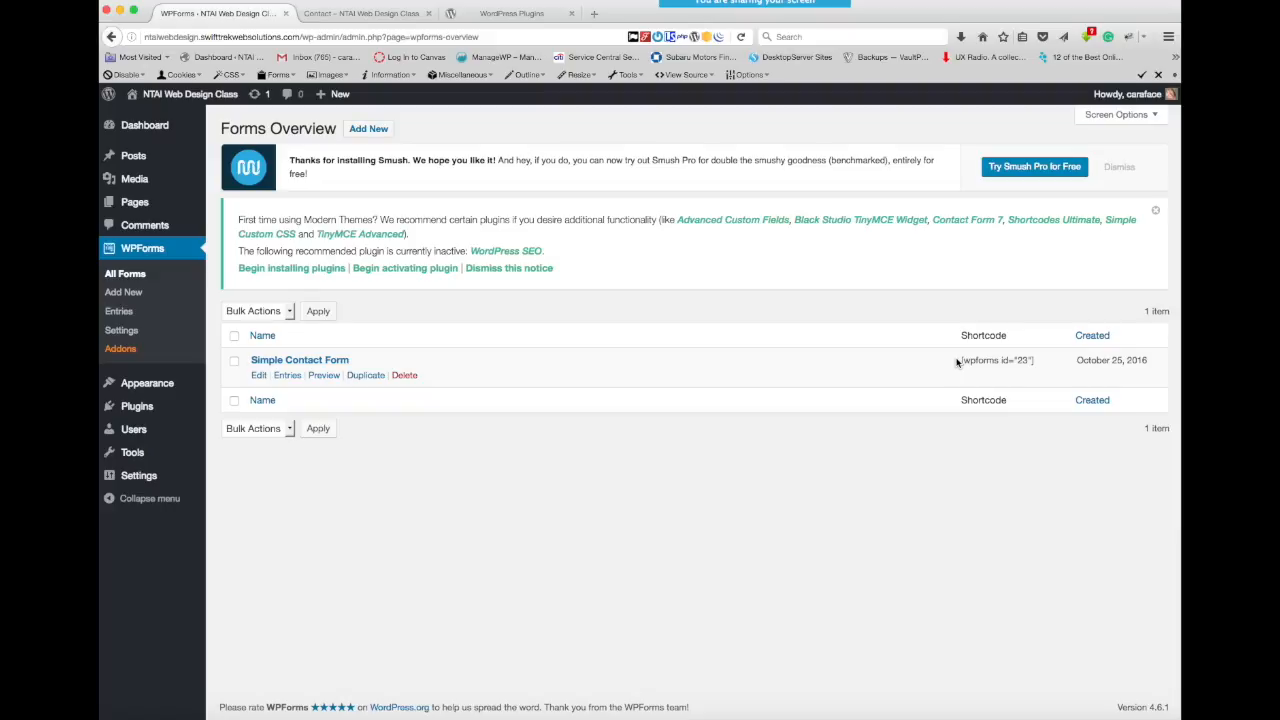
- Copy the Simple Contact Form's shortcode from the forms overview and open the list of all pages
{"action": "left_click_drag", "start_coordinate": [957, 362], "coordinate": [1039, 367]}
{"action": "key", "text": "super+c"}
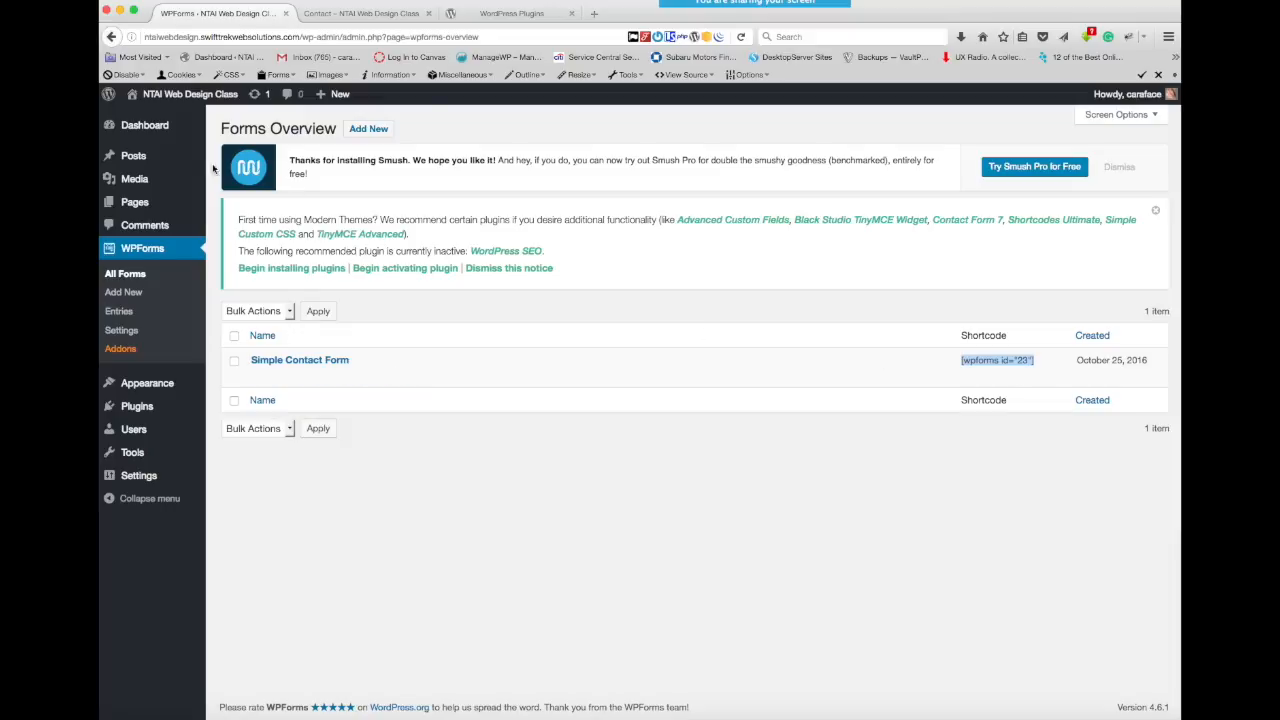
{"action": "mouse_move", "coordinate": [131, 205]}
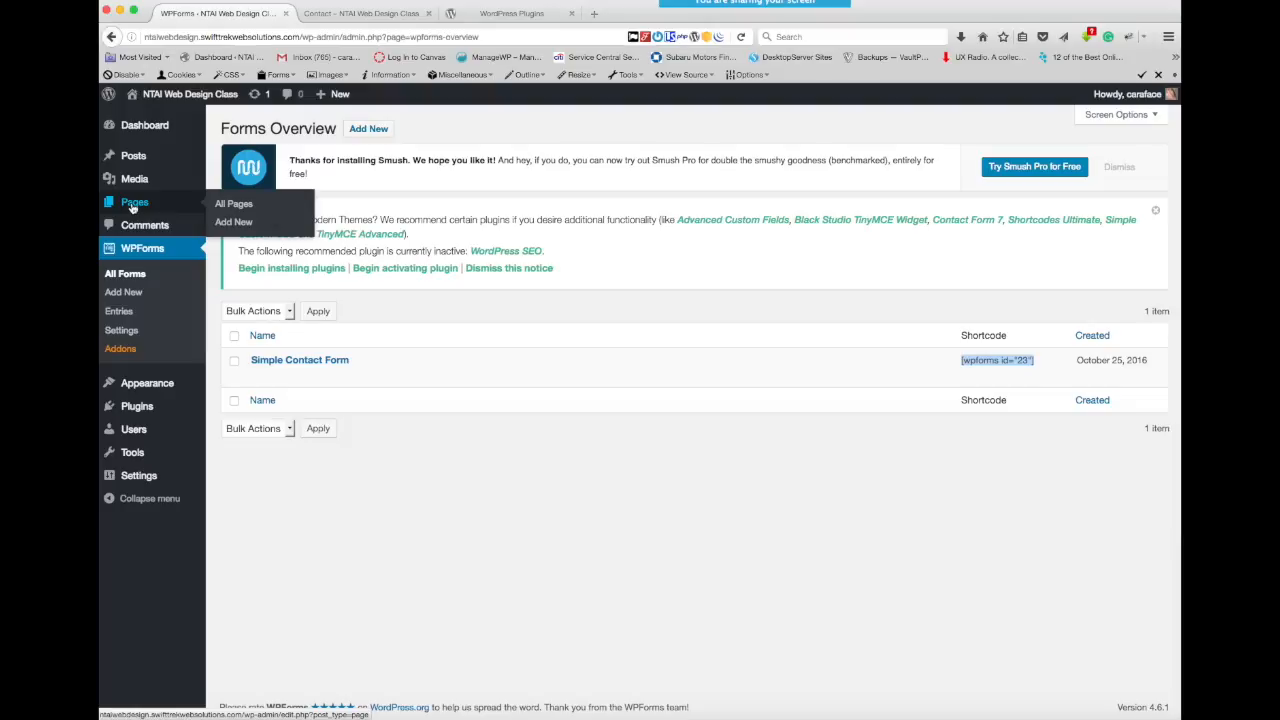
{"action": "left_click", "coordinate": [240, 208]}
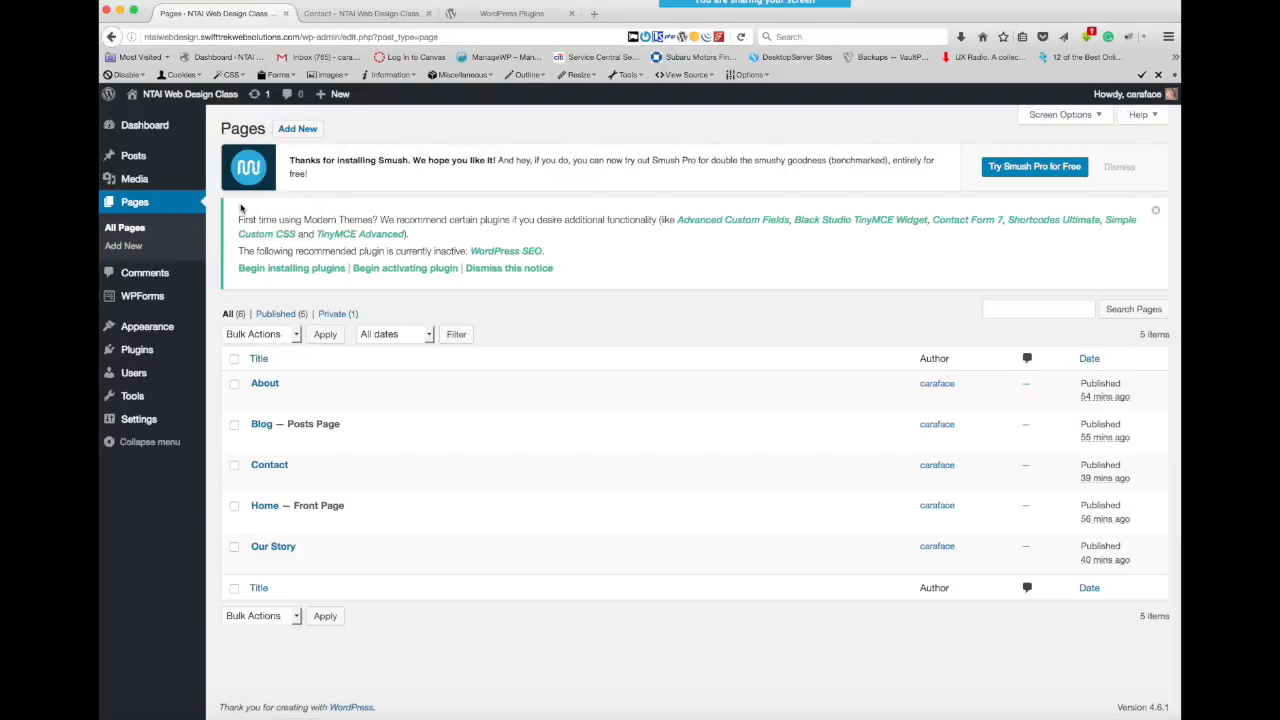
- Try the form shortcode in the Contact page's content, and leave the page without saving
{"action": "mouse_move", "coordinate": [253, 491]}
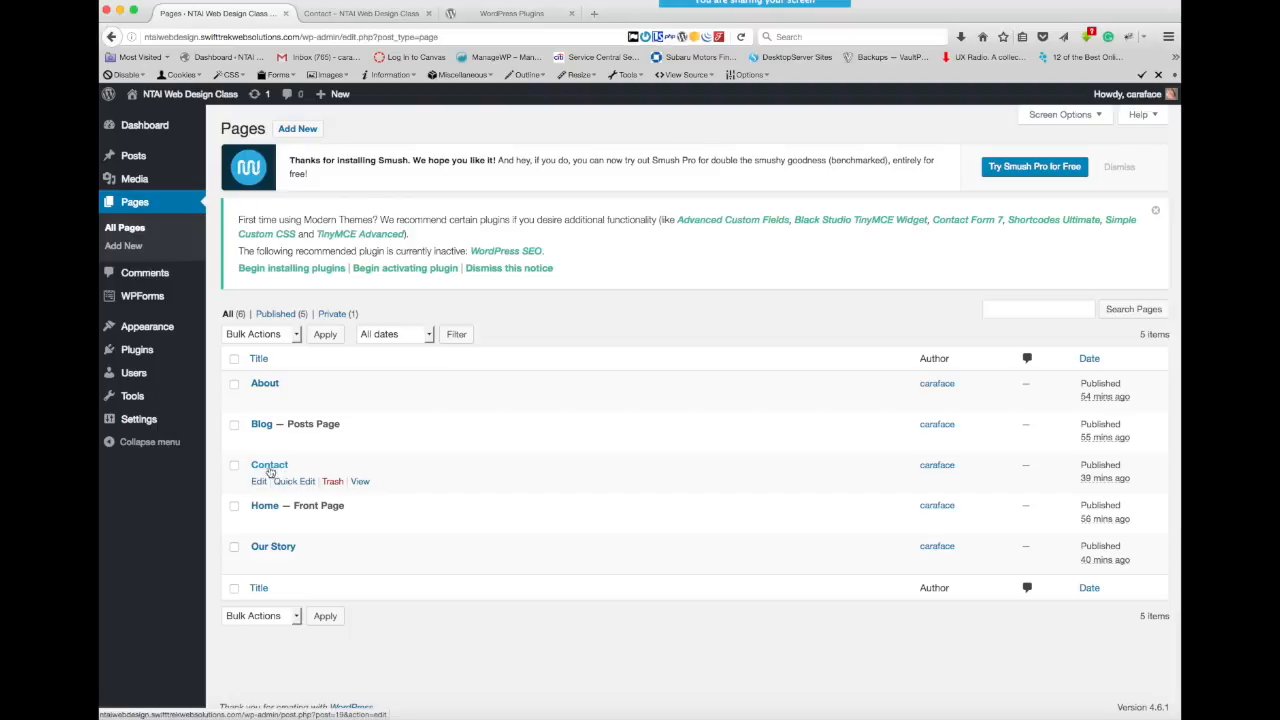
{"action": "left_click", "coordinate": [269, 467]}
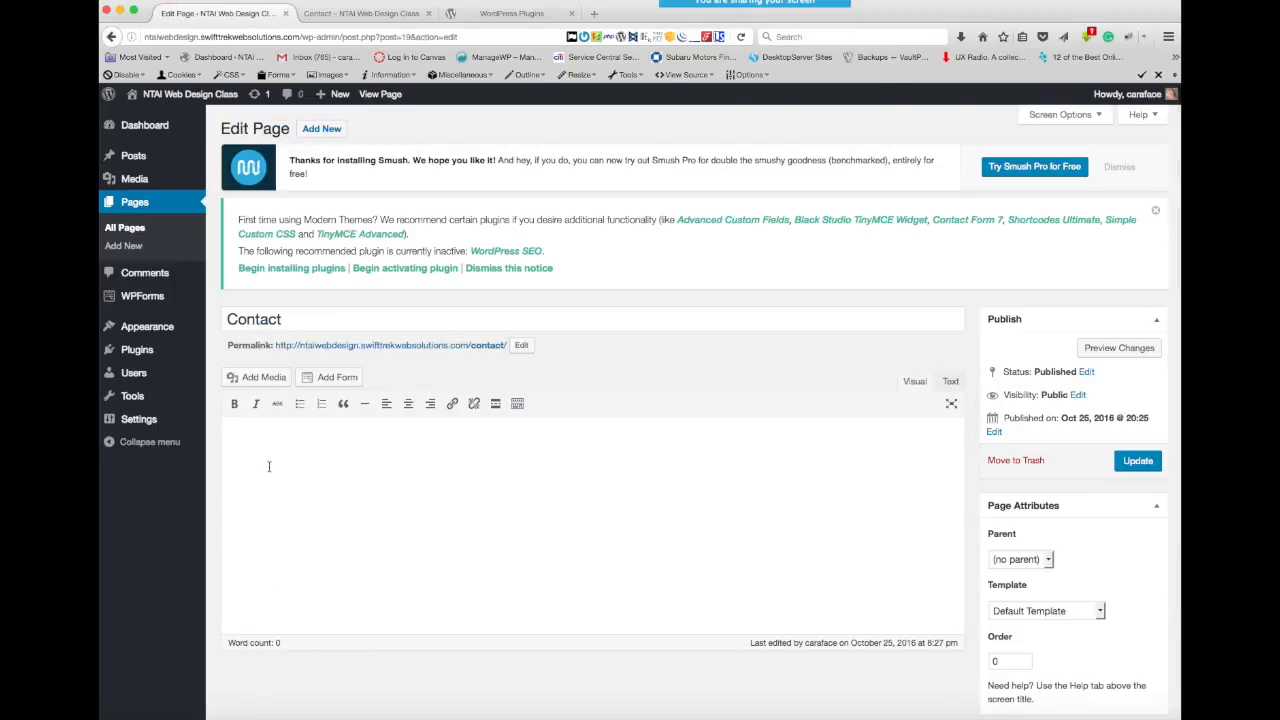
{"action": "left_click", "coordinate": [542, 443]}
{"action": "key", "text": "super+v"}
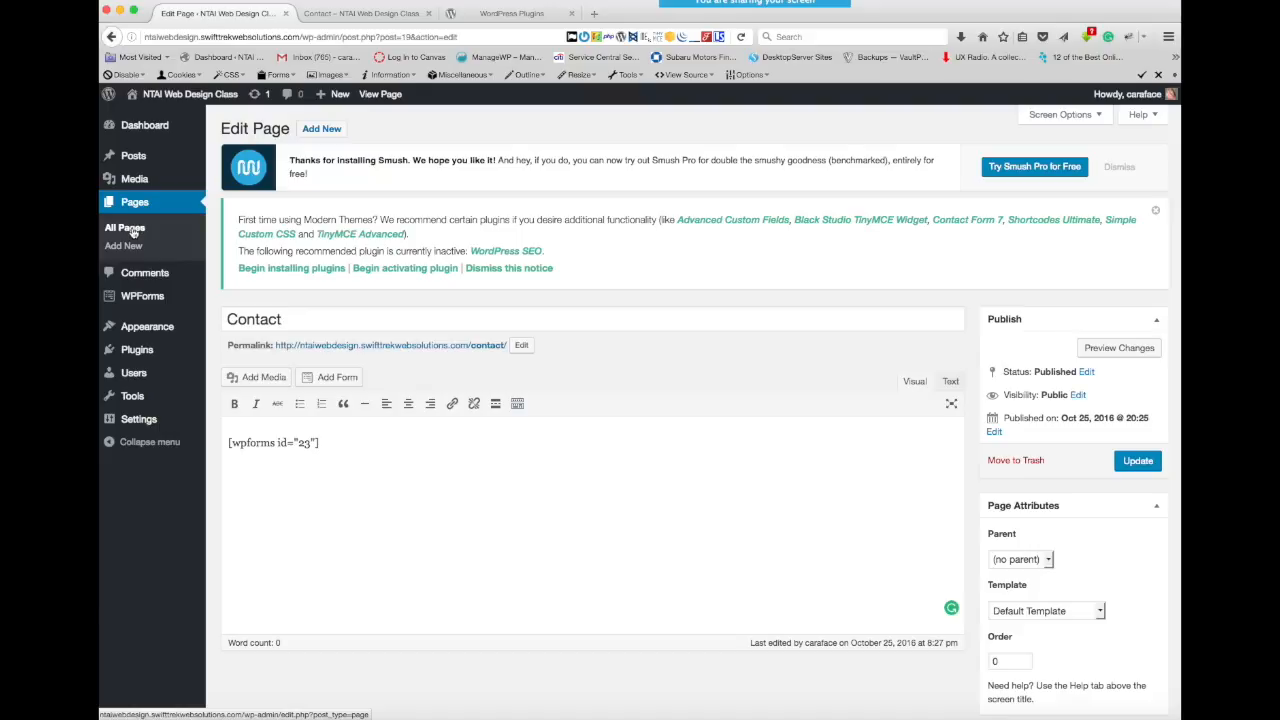
{"action": "left_click", "coordinate": [133, 231]}
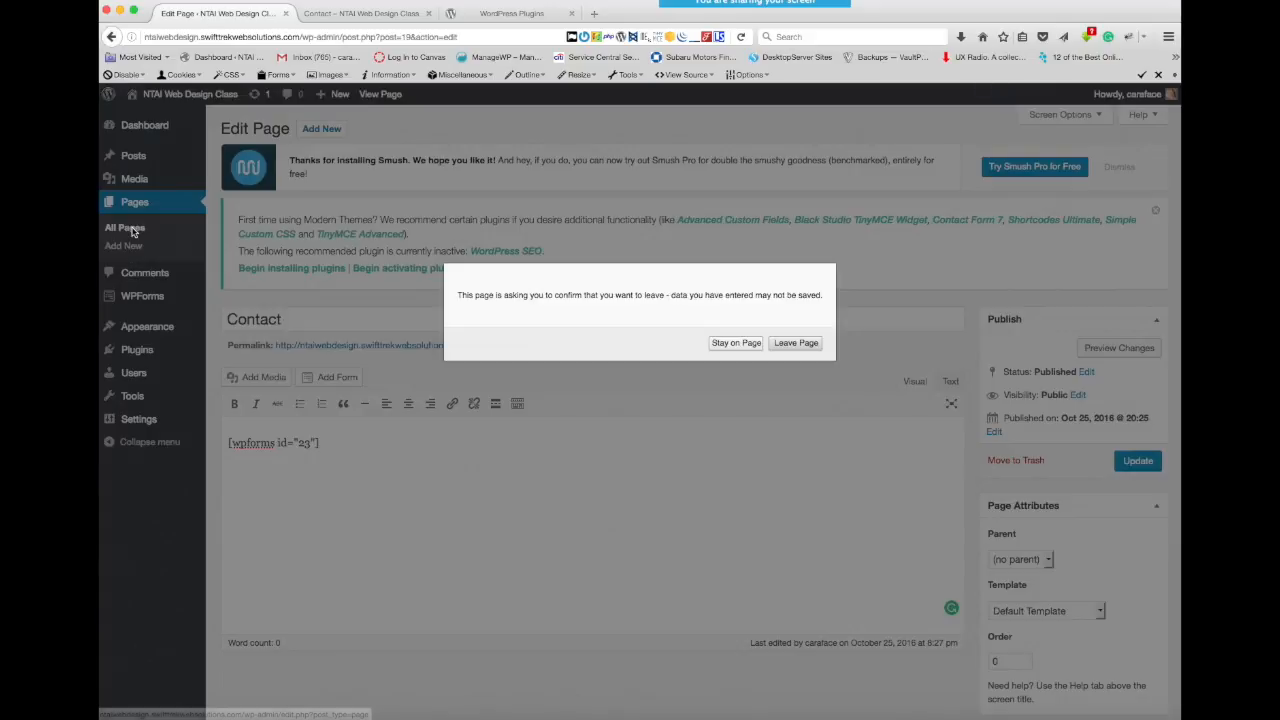
{"action": "left_click", "coordinate": [795, 343]}
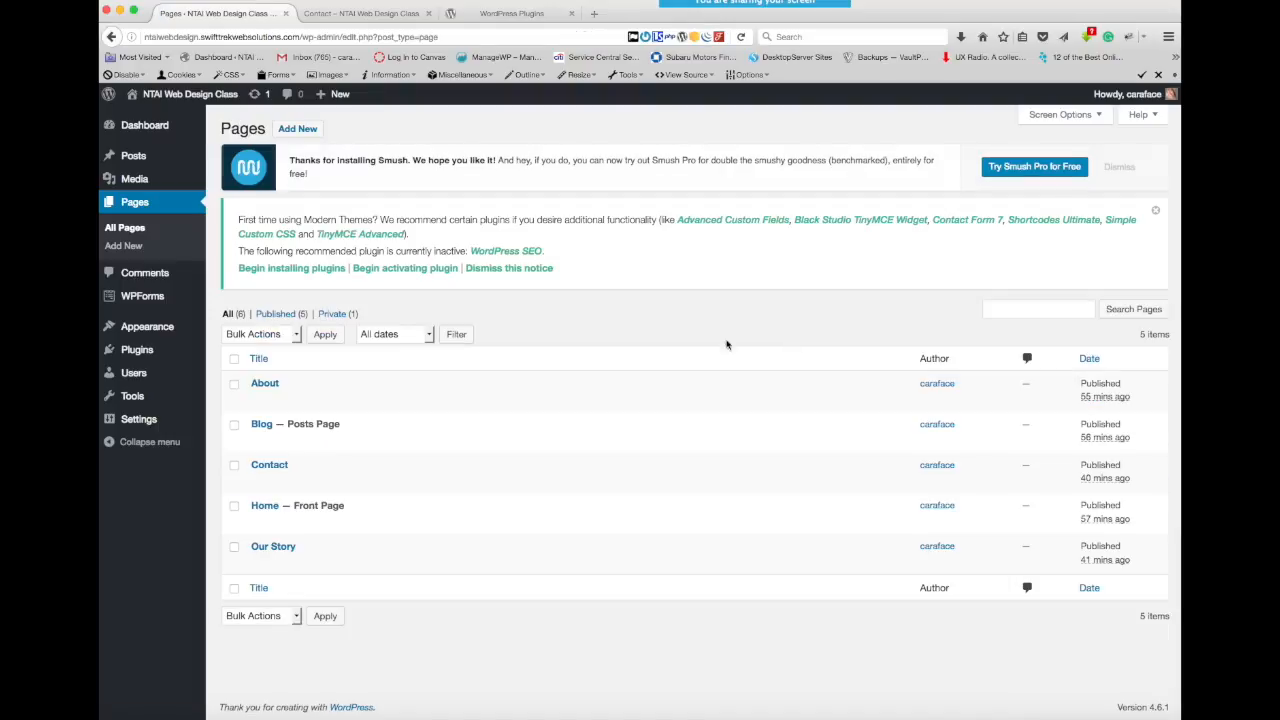
- Paste the shortcode [wpforms id="23"] into the Contact page's content and update the page
{"action": "left_click", "coordinate": [269, 468]}
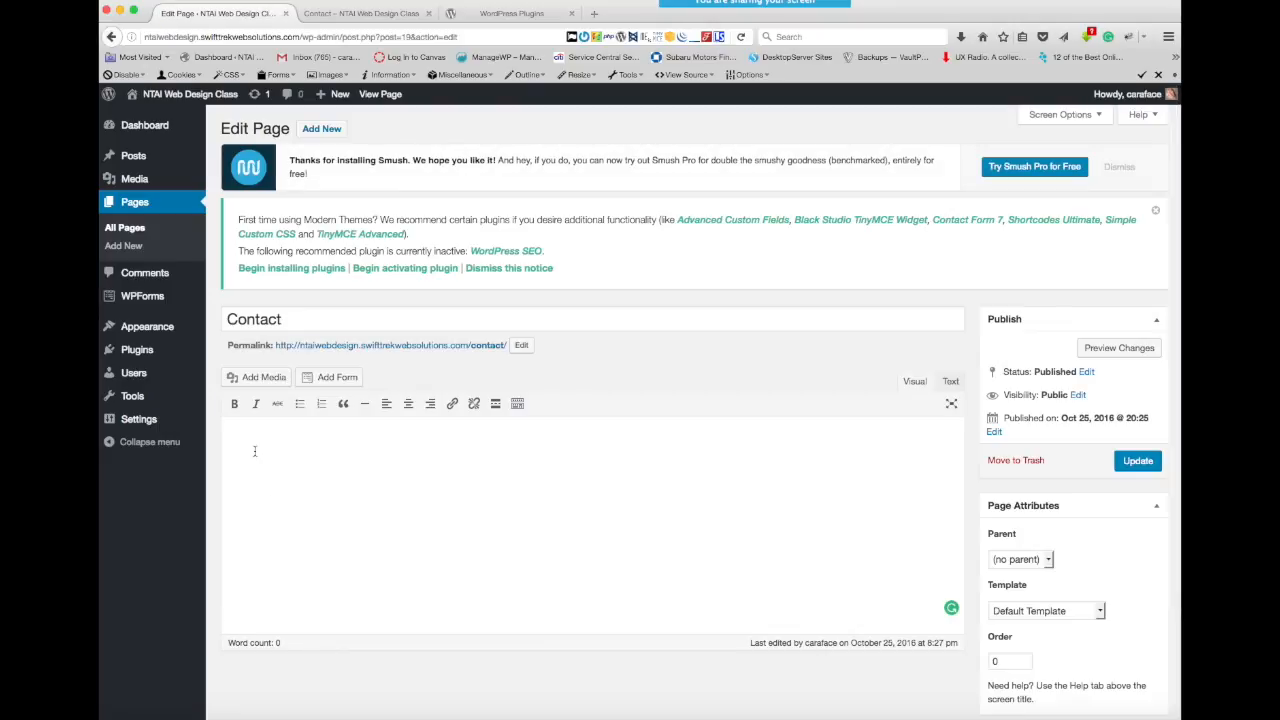
{"action": "left_click", "coordinate": [254, 451]}
{"action": "key", "text": "super+v"}
{"action": "left_click", "coordinate": [1141, 465]}
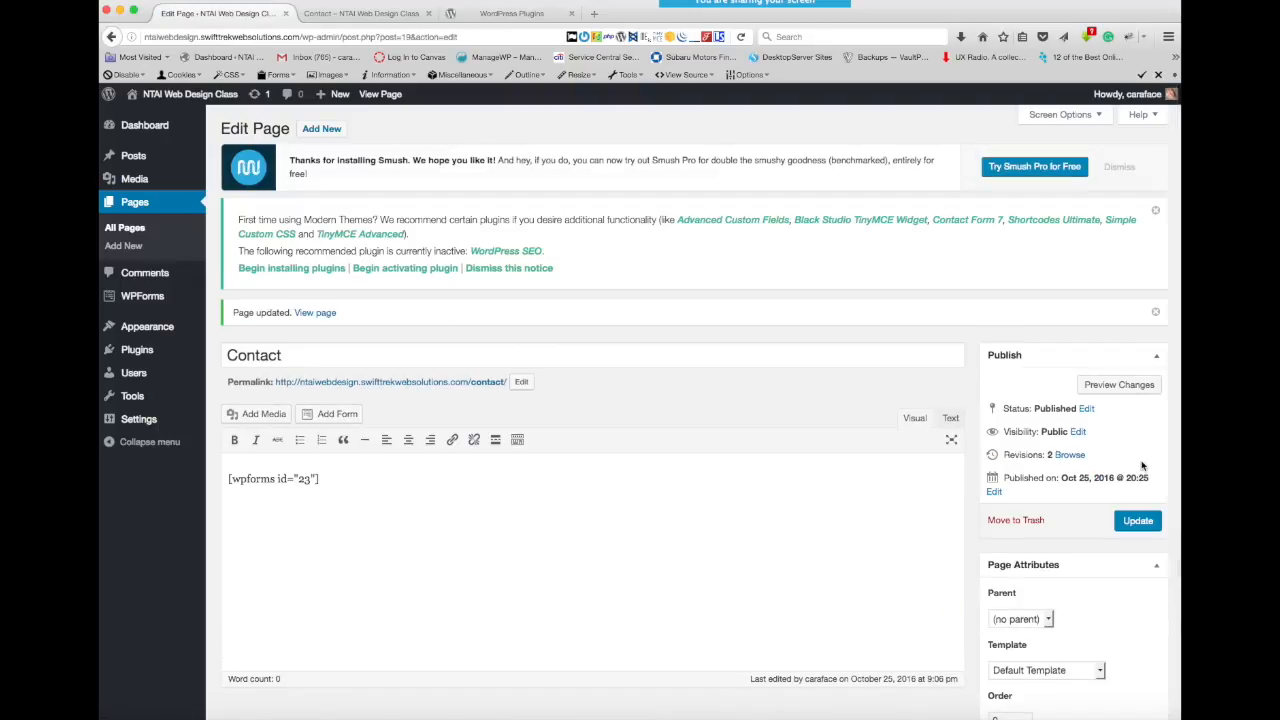
- Reload the live Contact page to check the embedded form, and enter a first name in its Name field
{"action": "left_click", "coordinate": [387, 15]}
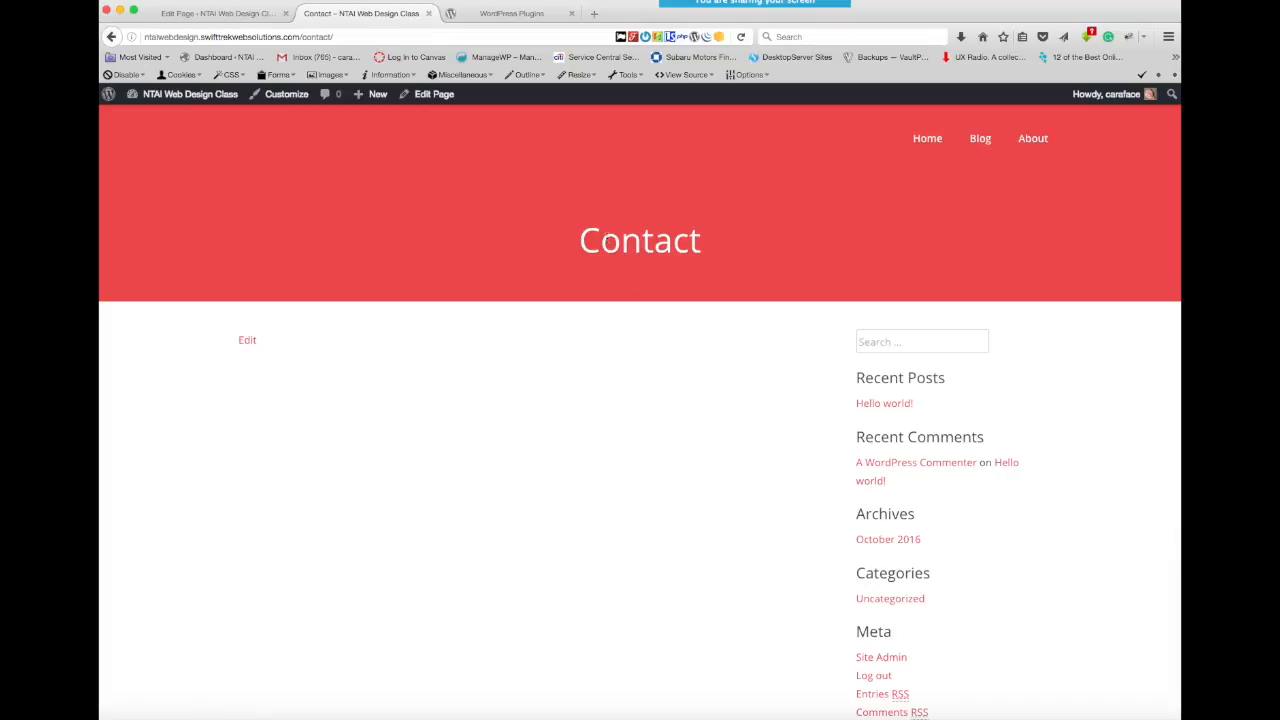
{"action": "left_click", "coordinate": [741, 37]}
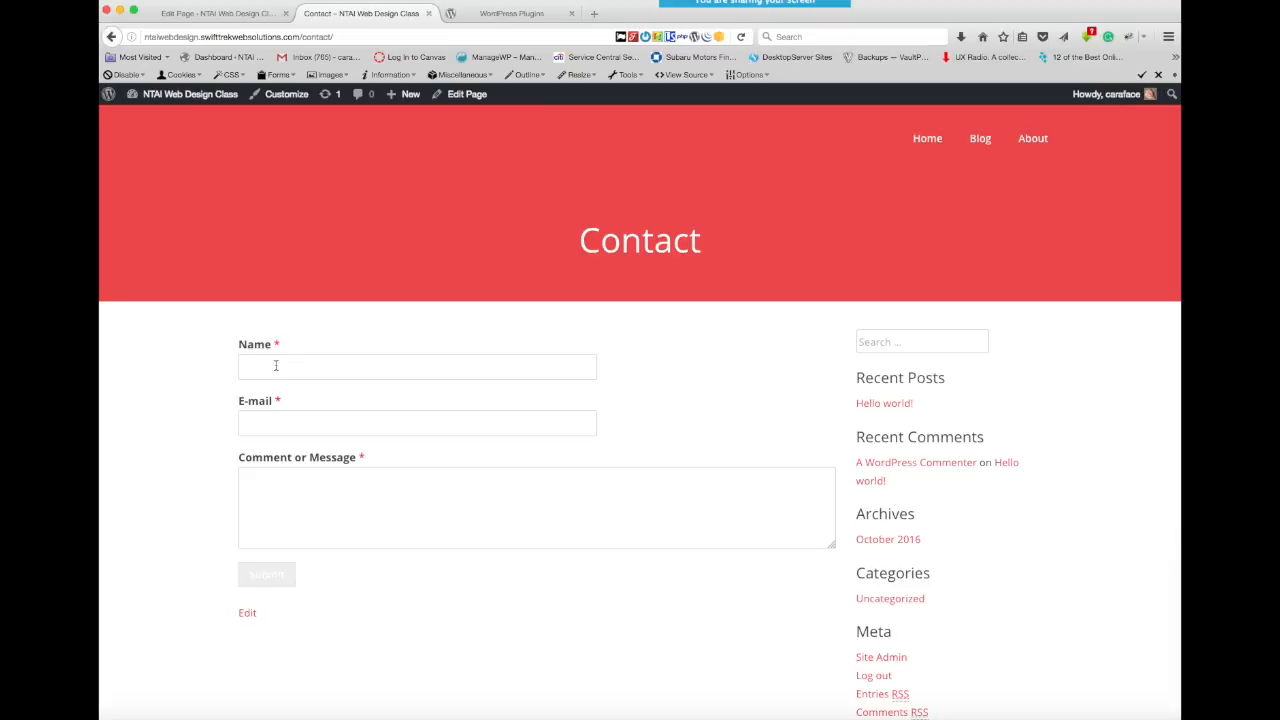
{"action": "left_click", "coordinate": [264, 367]}
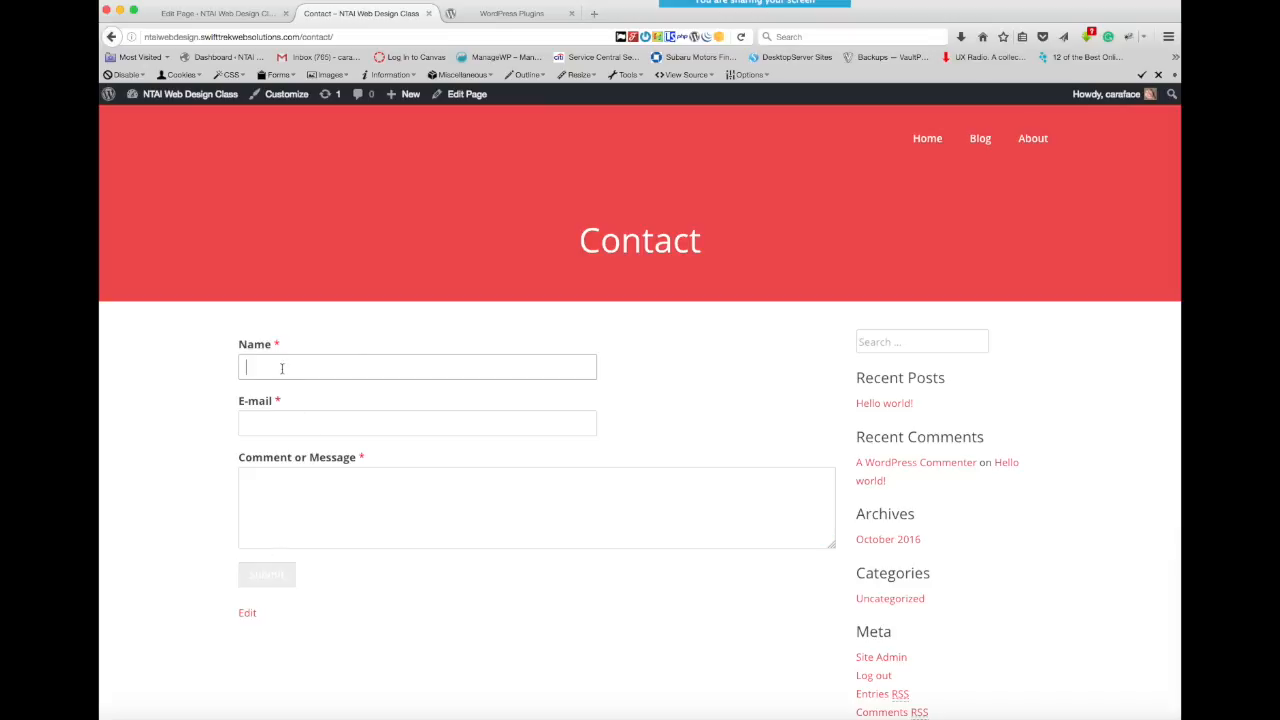
{"action": "type", "text": "Cara"}
- Reopen the Simple Contact Form from the forms list and look through the standard, fancy and payment fields
{"action": "left_click", "coordinate": [225, 13]}
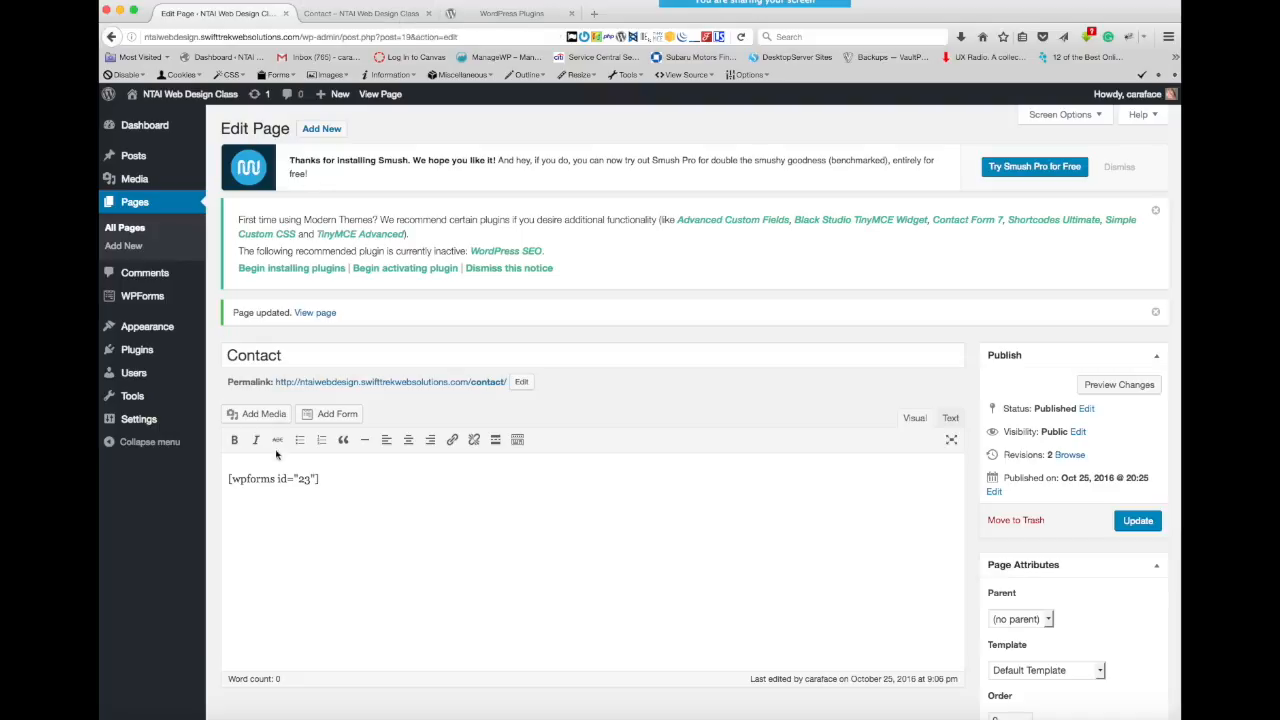
{"action": "mouse_move", "coordinate": [133, 300]}
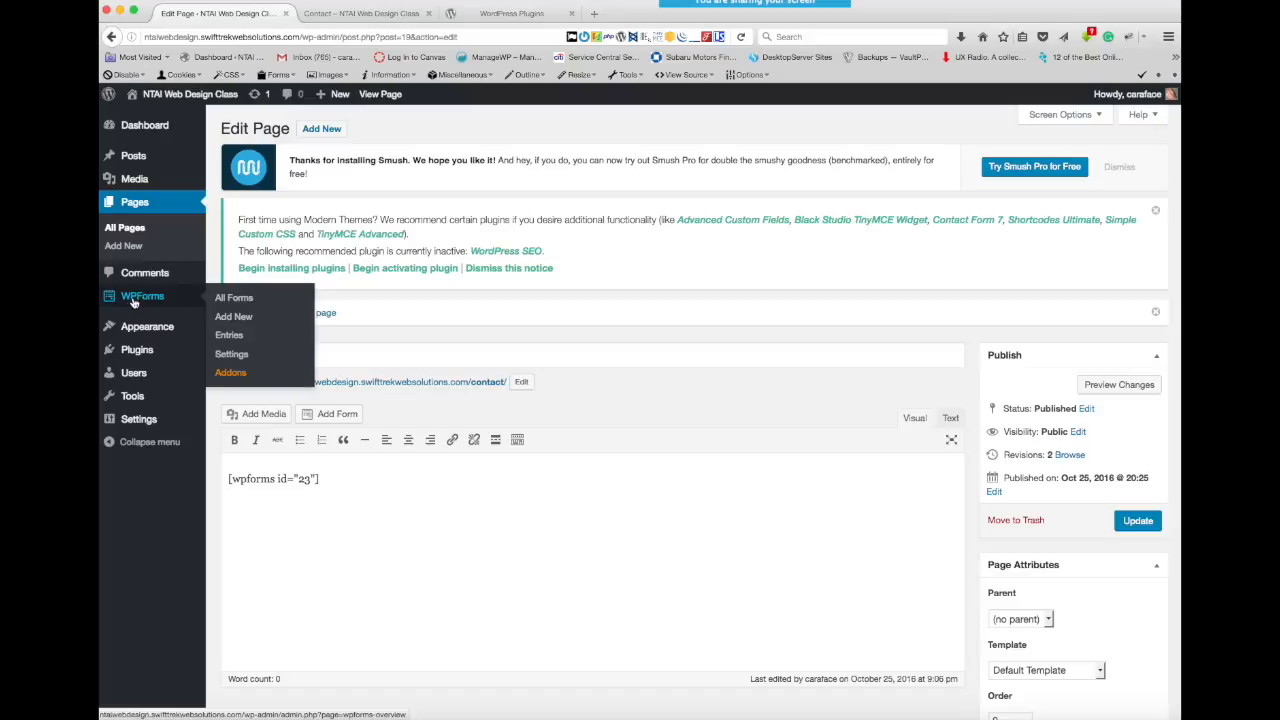
{"action": "left_click", "coordinate": [229, 300]}
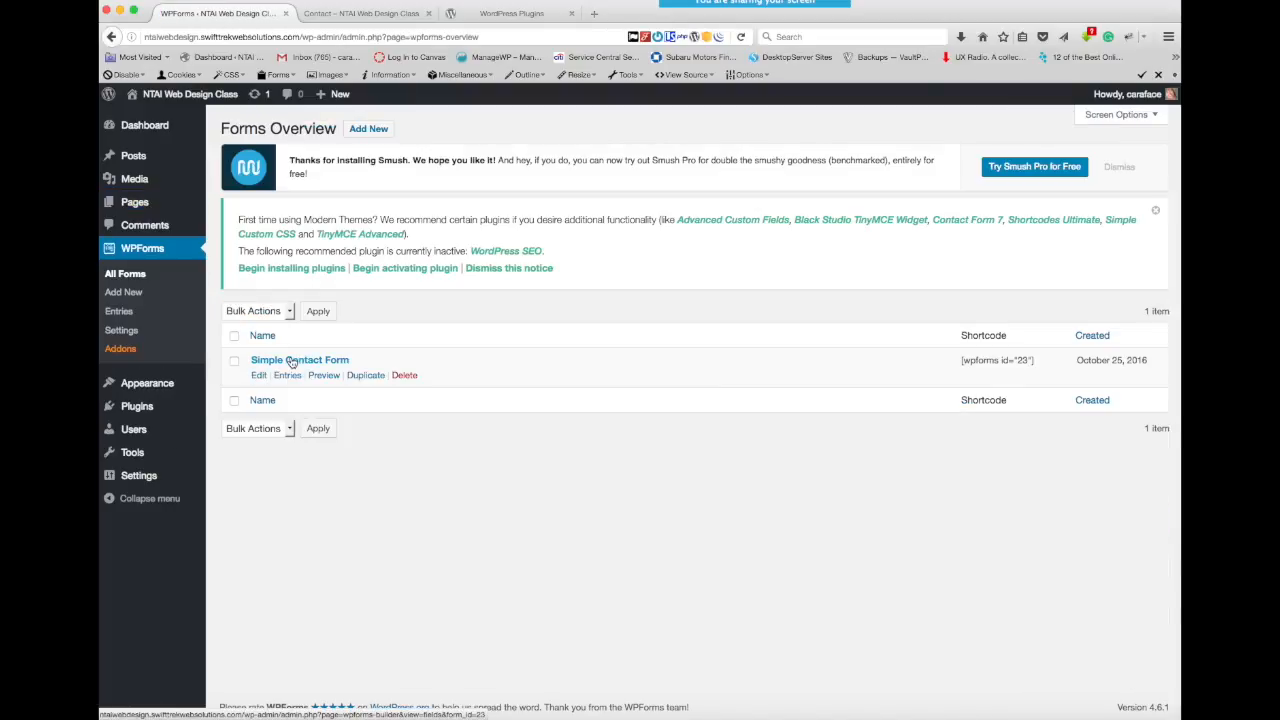
{"action": "left_click", "coordinate": [290, 362]}
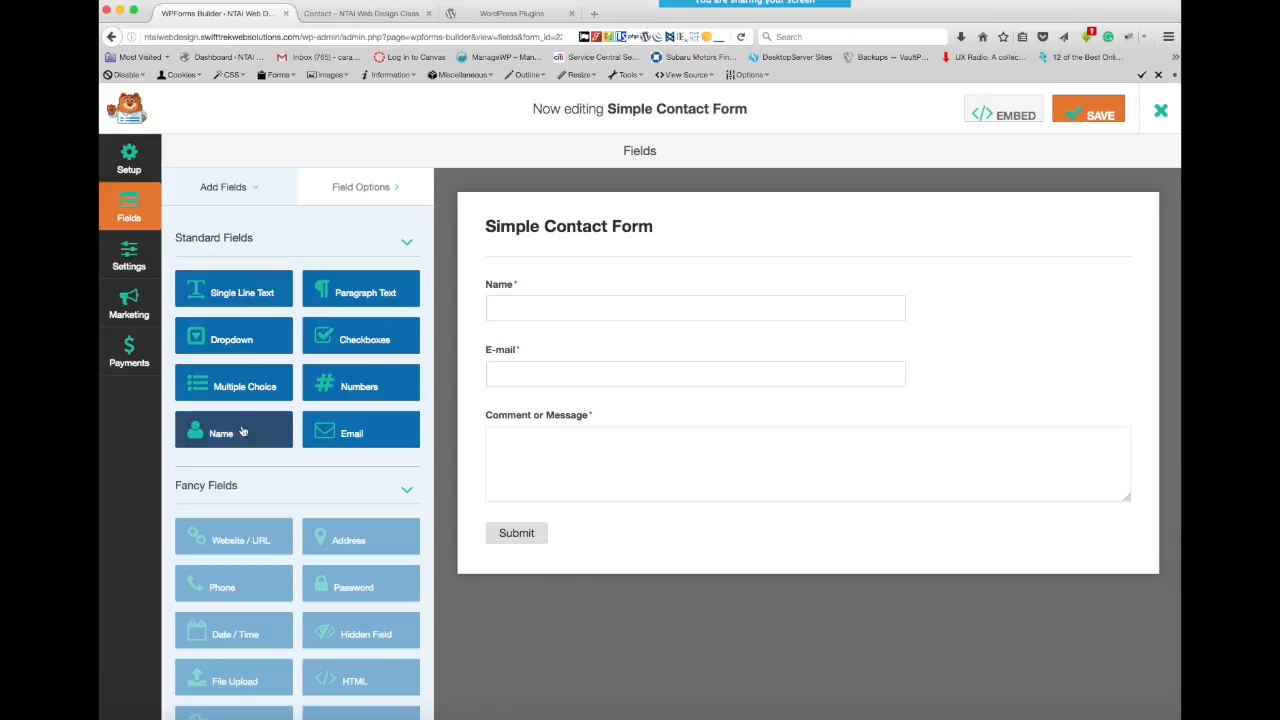
{"action": "left_click", "coordinate": [409, 492]}
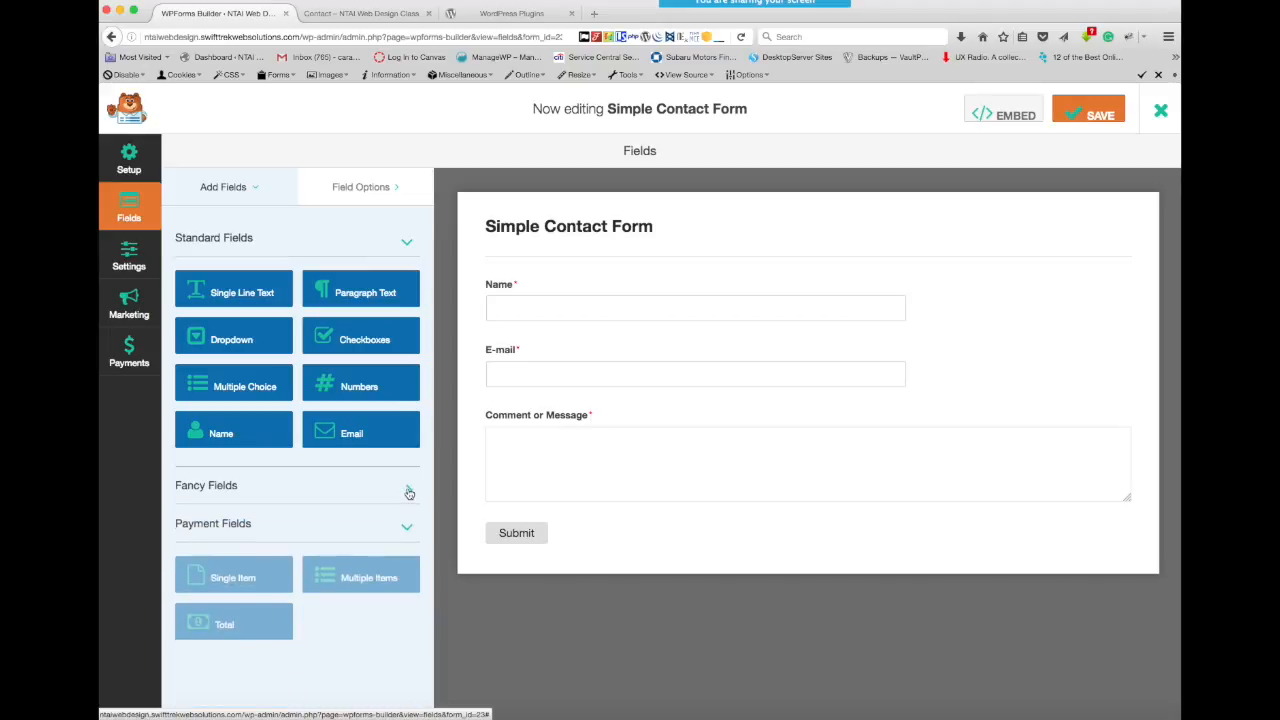
{"action": "left_click", "coordinate": [409, 492]}
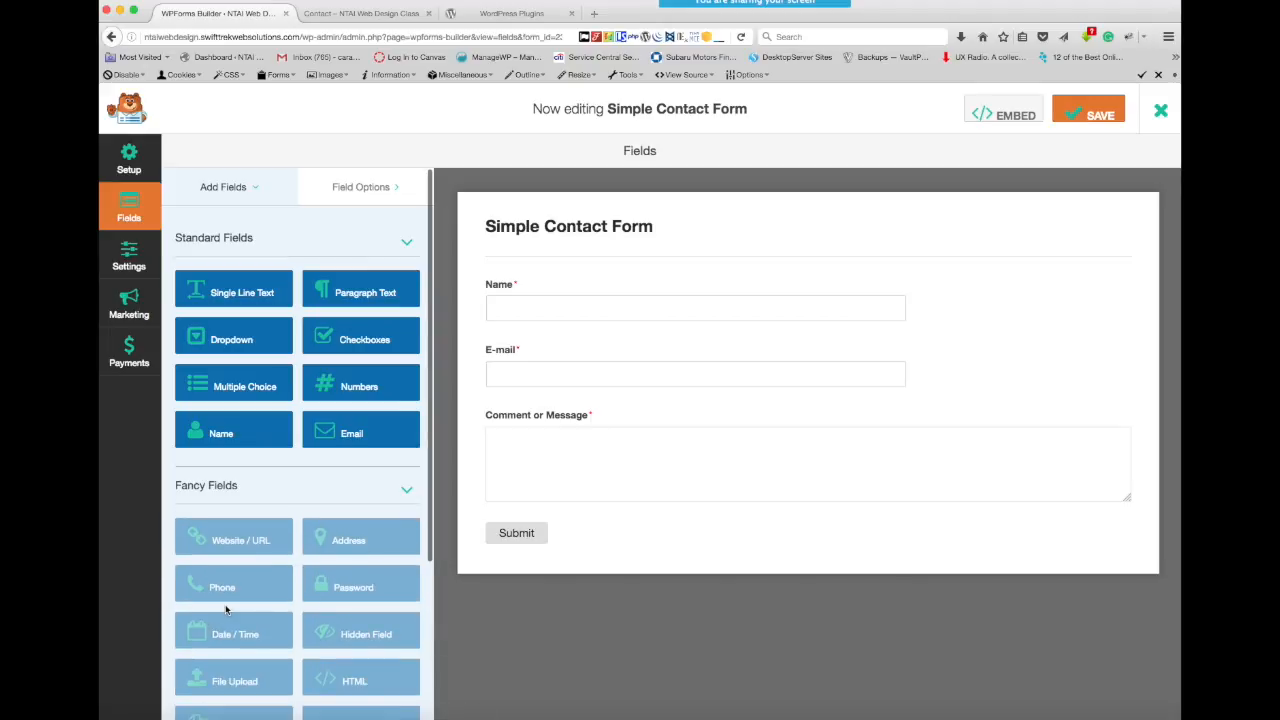
{"action": "scroll", "coordinate": [229, 609], "scroll_direction": "down", "scroll_amount": 5}
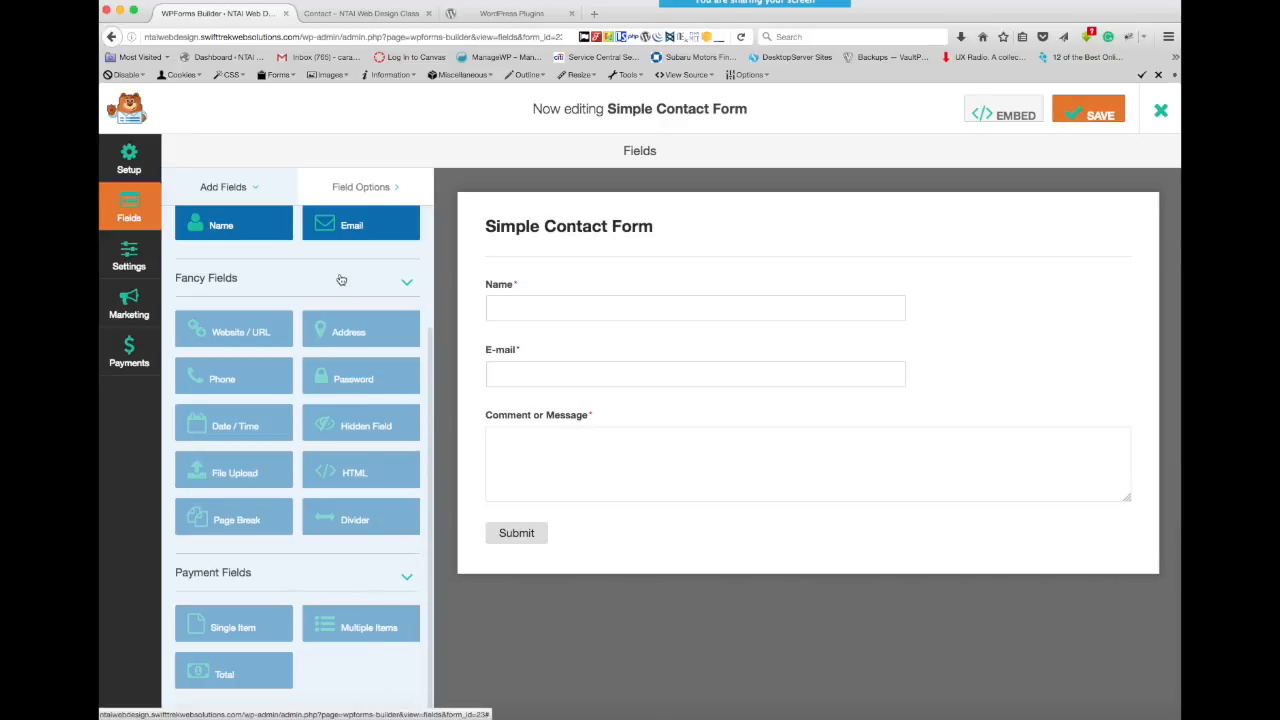
{"action": "scroll", "coordinate": [338, 278], "scroll_direction": "up", "scroll_amount": 5}
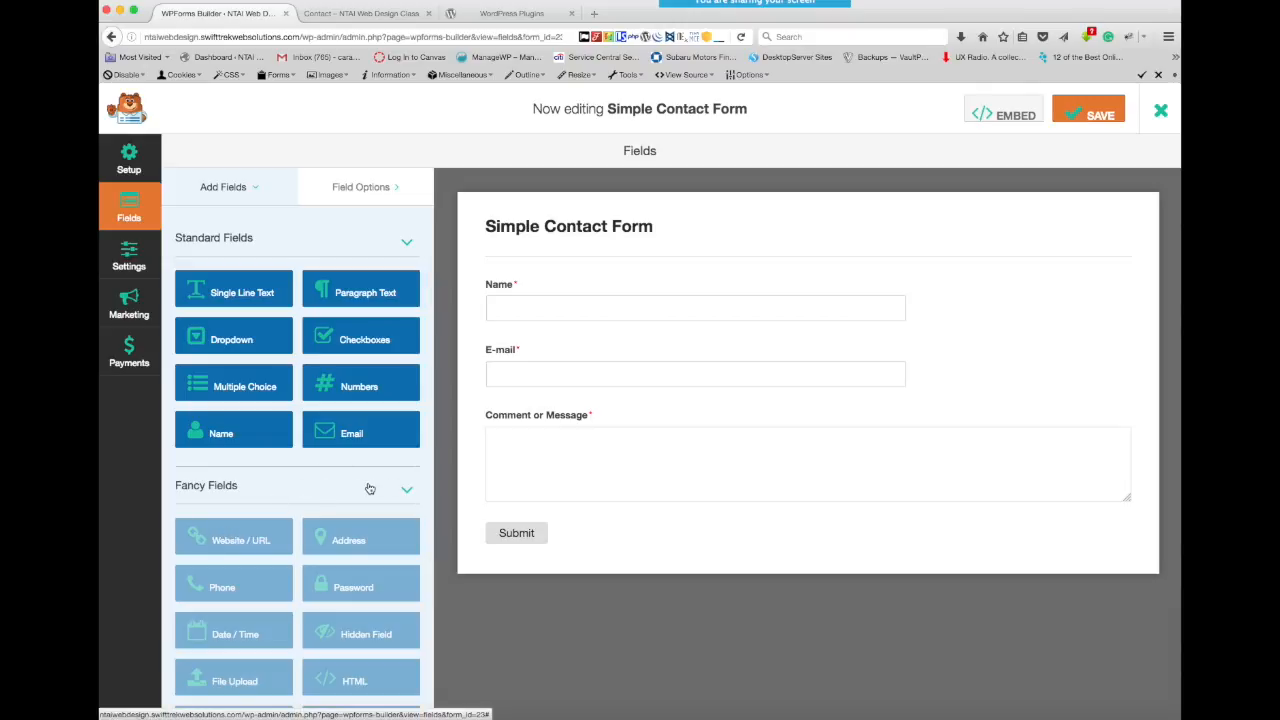
- View the form's general settings and check whether the Marketing features are available
{"action": "left_click", "coordinate": [129, 258]}
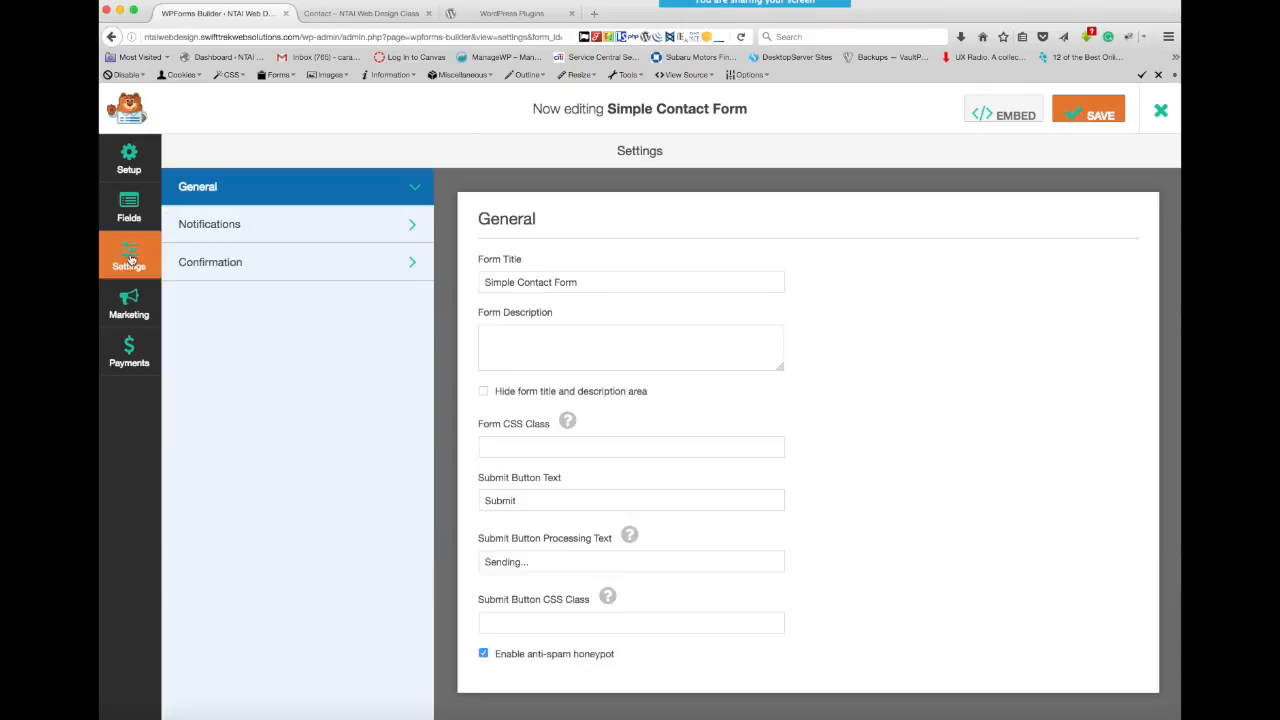
{"action": "left_click", "coordinate": [131, 301]}
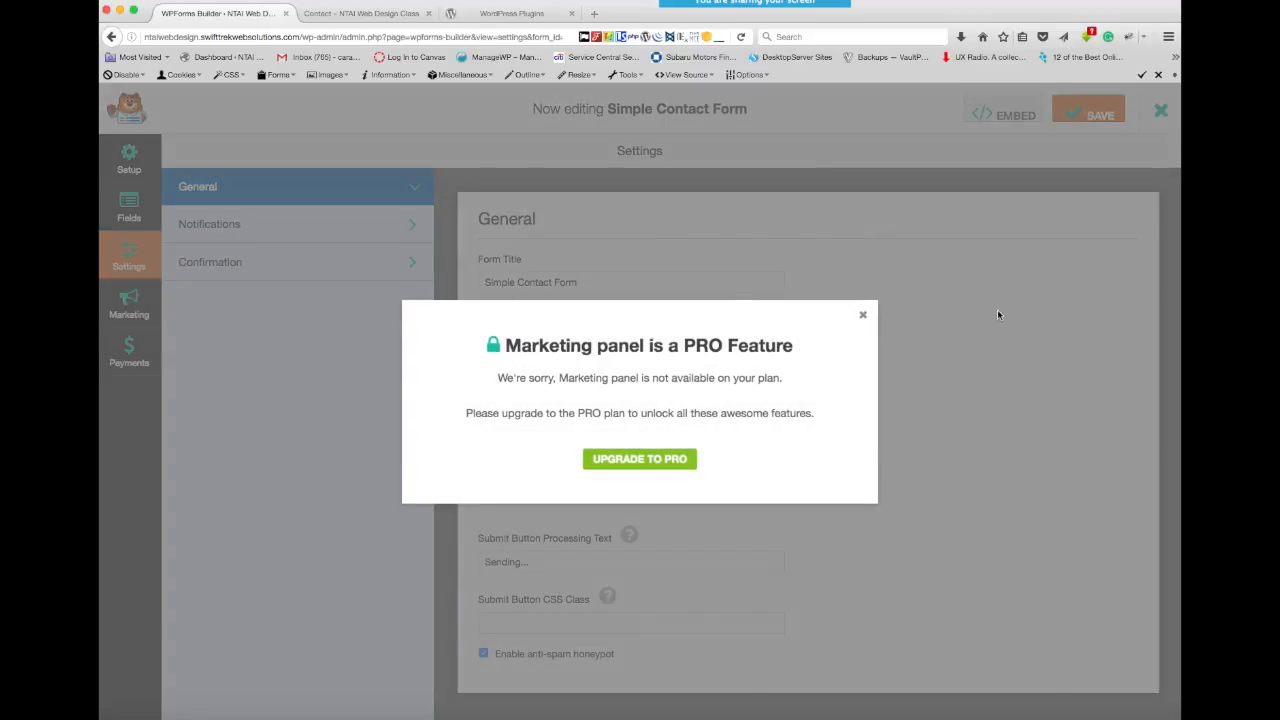
{"action": "left_click", "coordinate": [863, 318]}
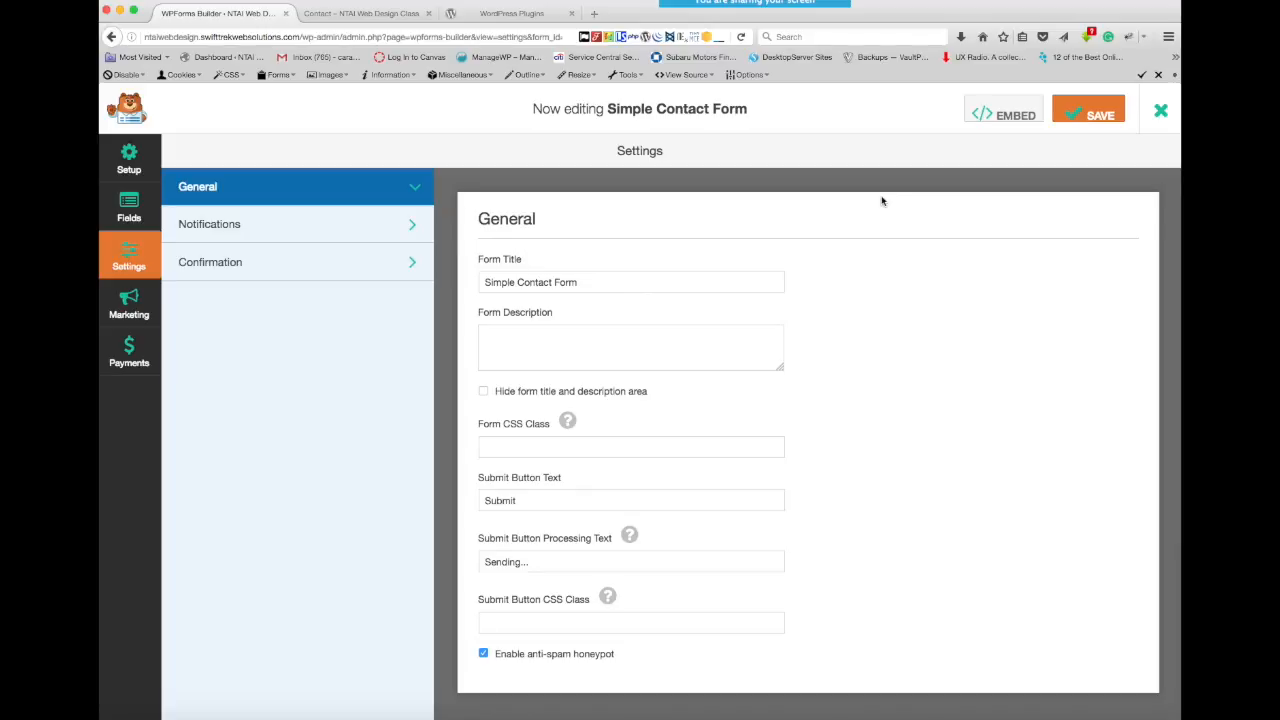
- Exit the form builder and open the site's list of installed plugins
{"action": "left_click", "coordinate": [1161, 110]}
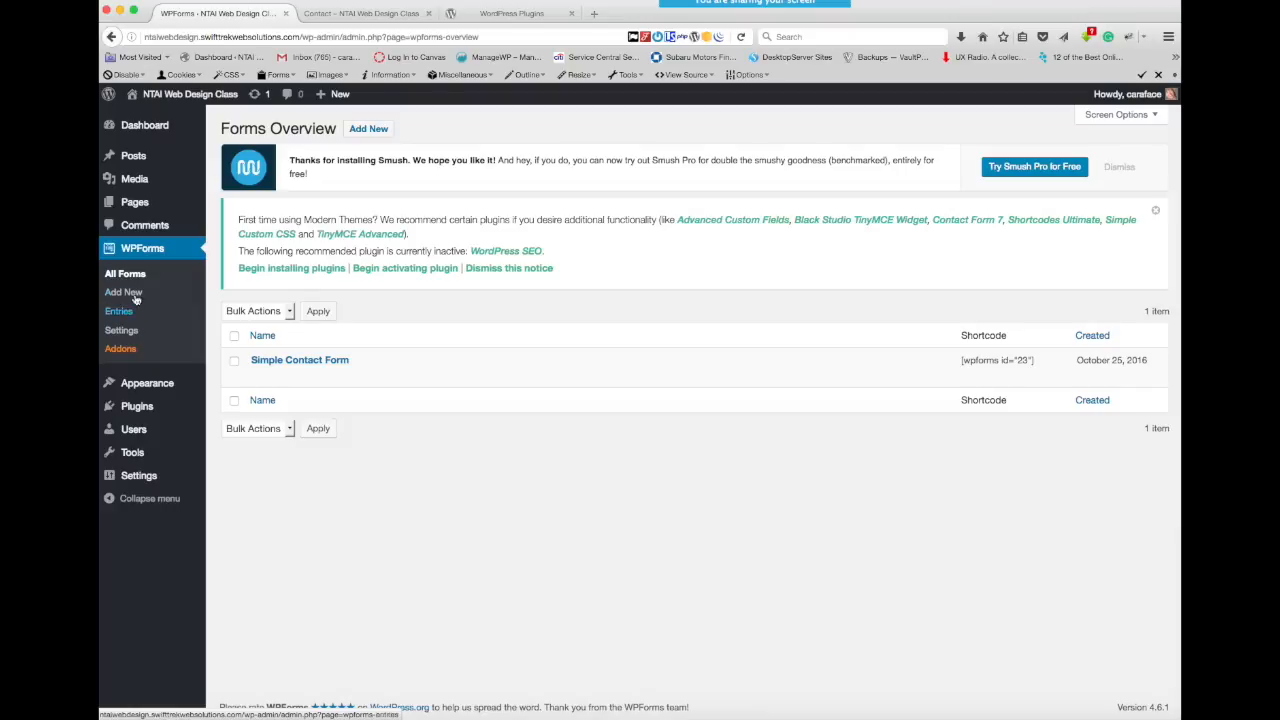
{"action": "left_click", "coordinate": [139, 409]}
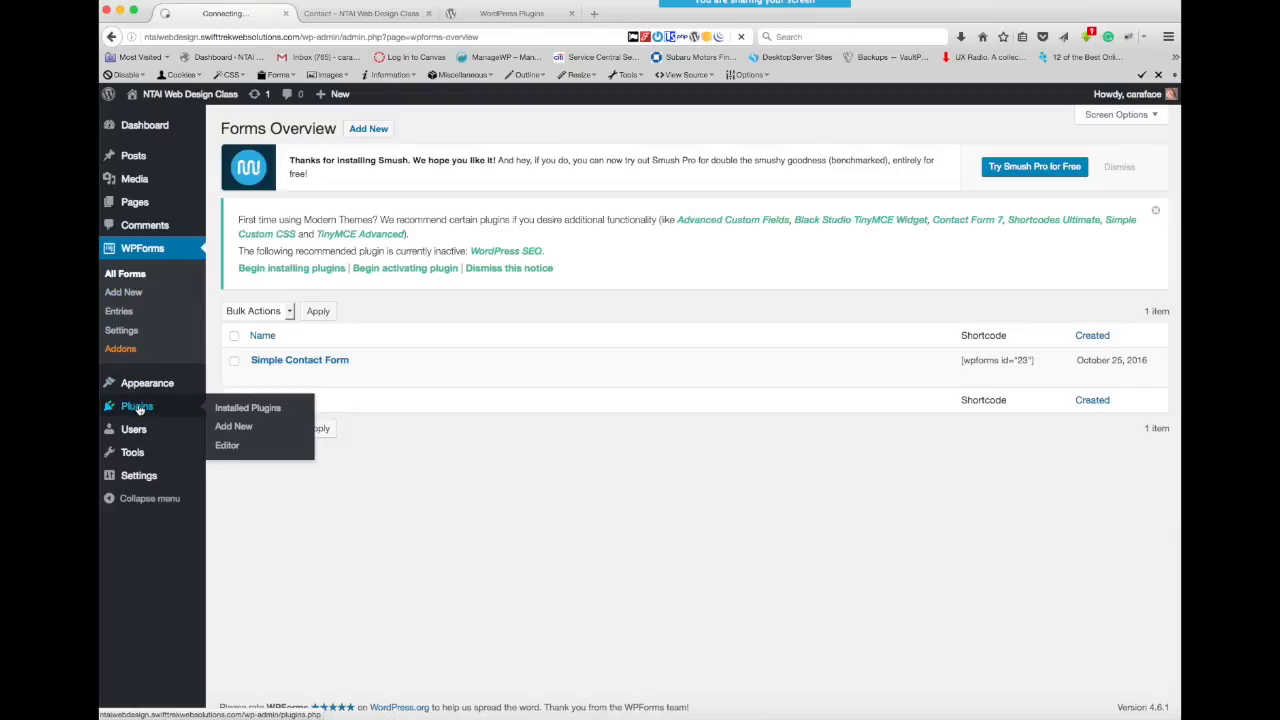